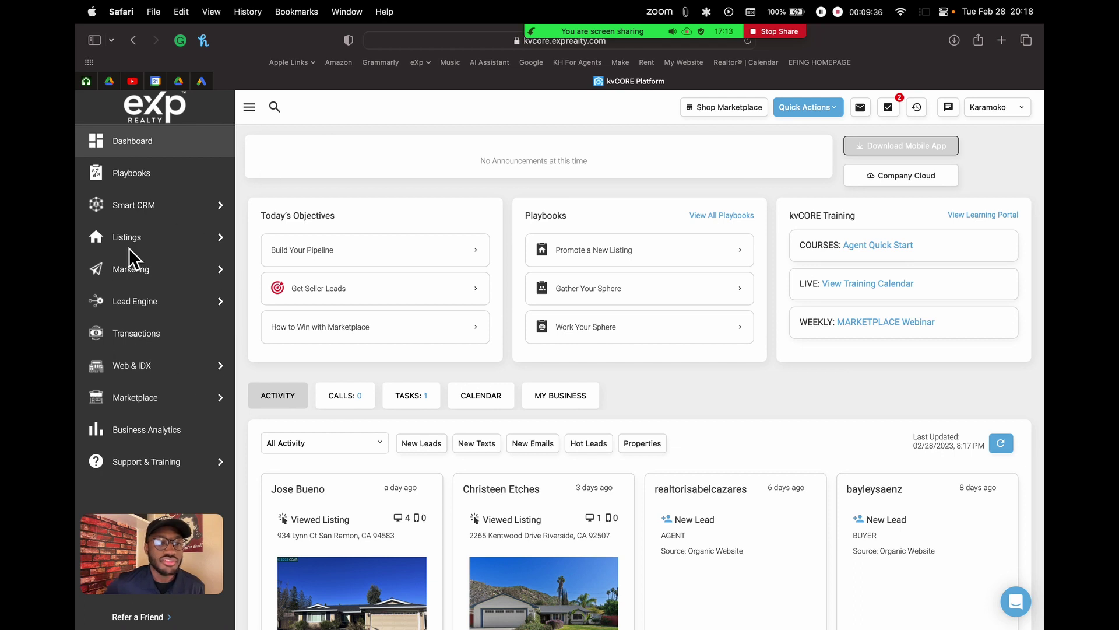
Enlarge and look through the main navigation sections from Dashboard to Support & Training, ending at normal page size
scroll(128, 247, up, 5)
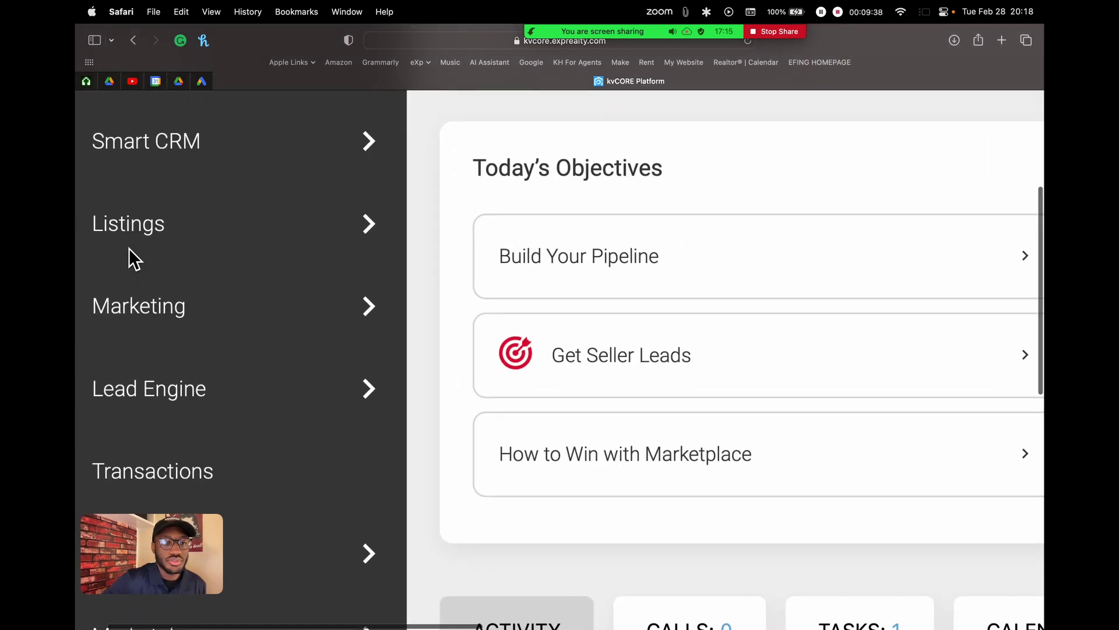
scroll(128, 247, down, 5)
scroll(129, 257, up, 3)
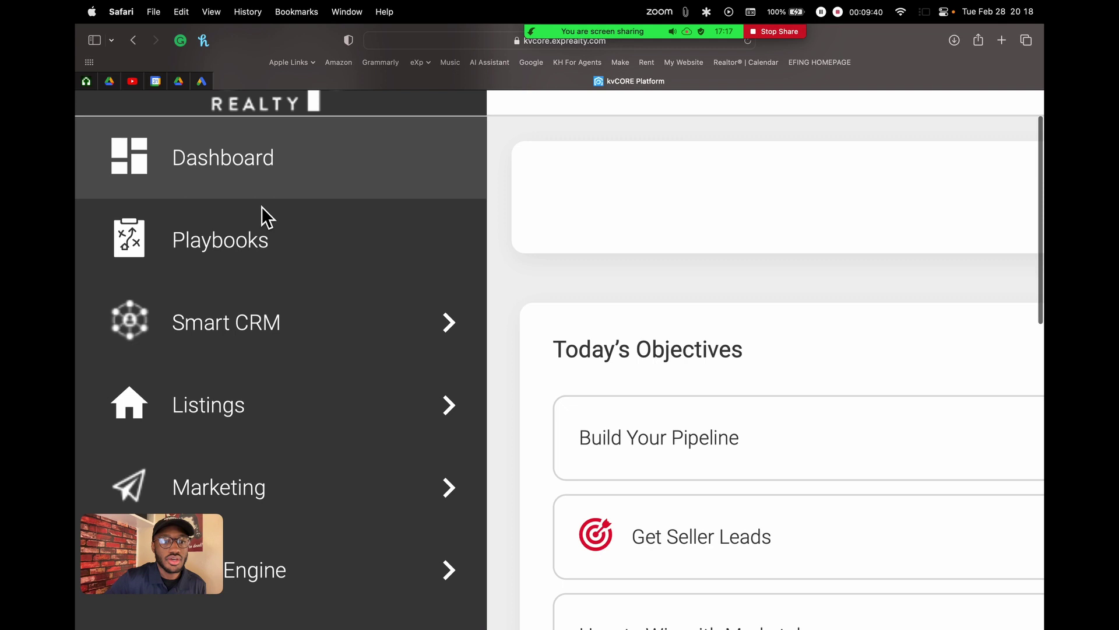
scroll(218, 317, up, 2)
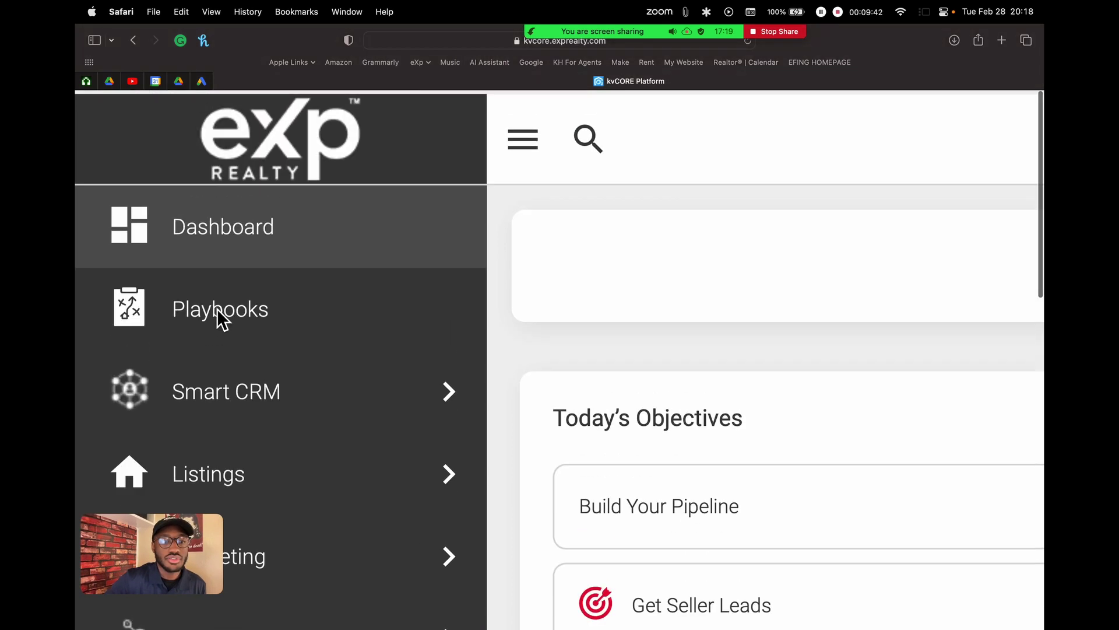
scroll(218, 317, down, 5)
scroll(217, 317, down, 5)
scroll(217, 317, up, 7)
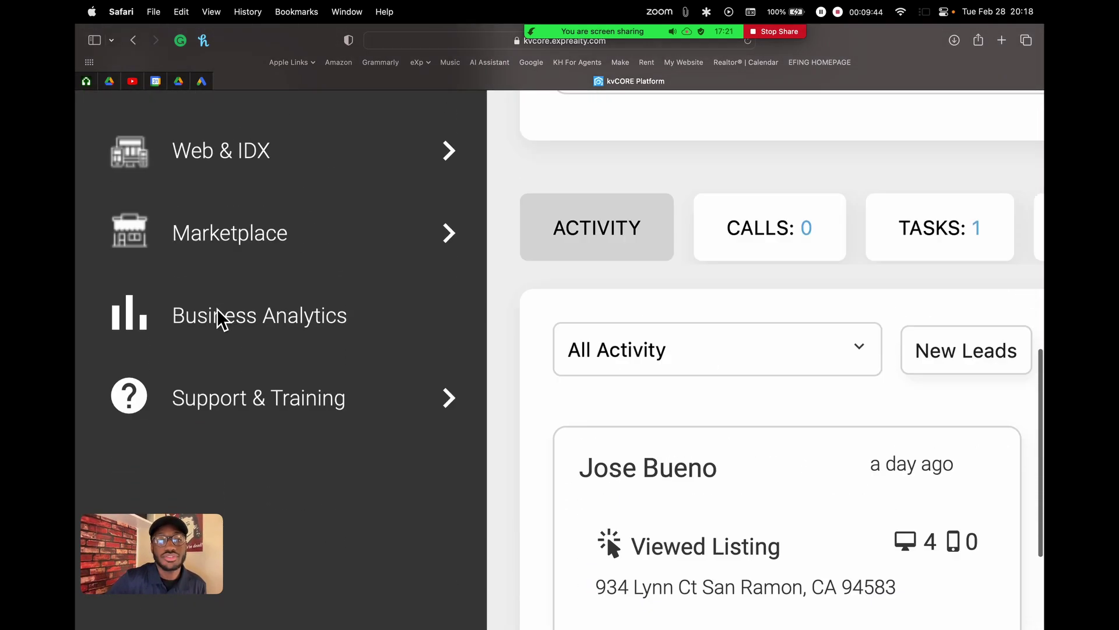
scroll(217, 312, up, 1)
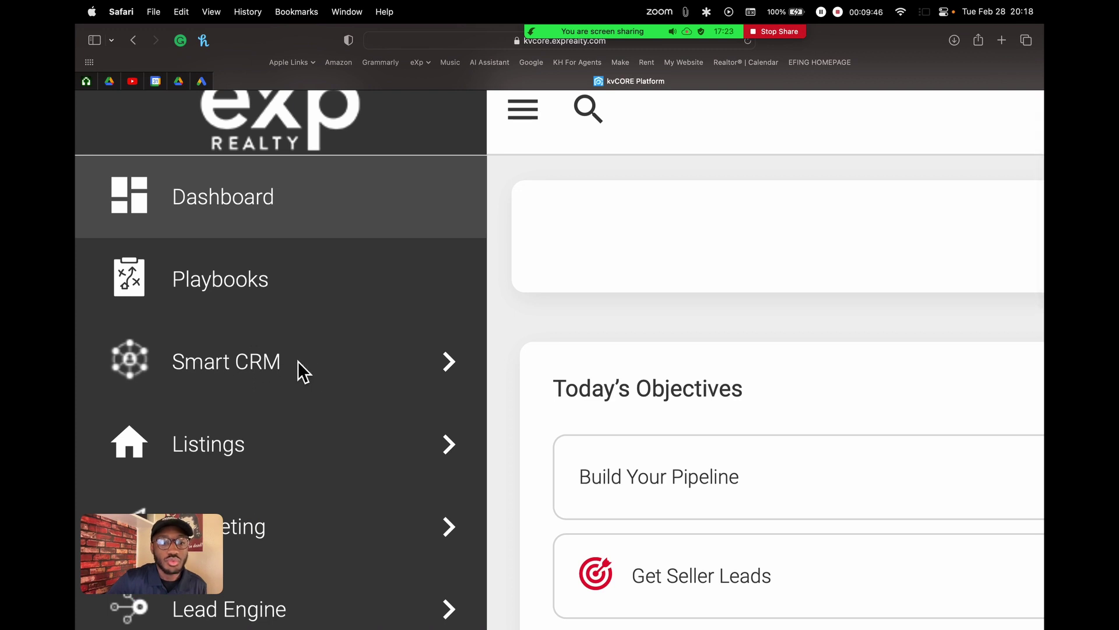
mouse_move(262, 375)
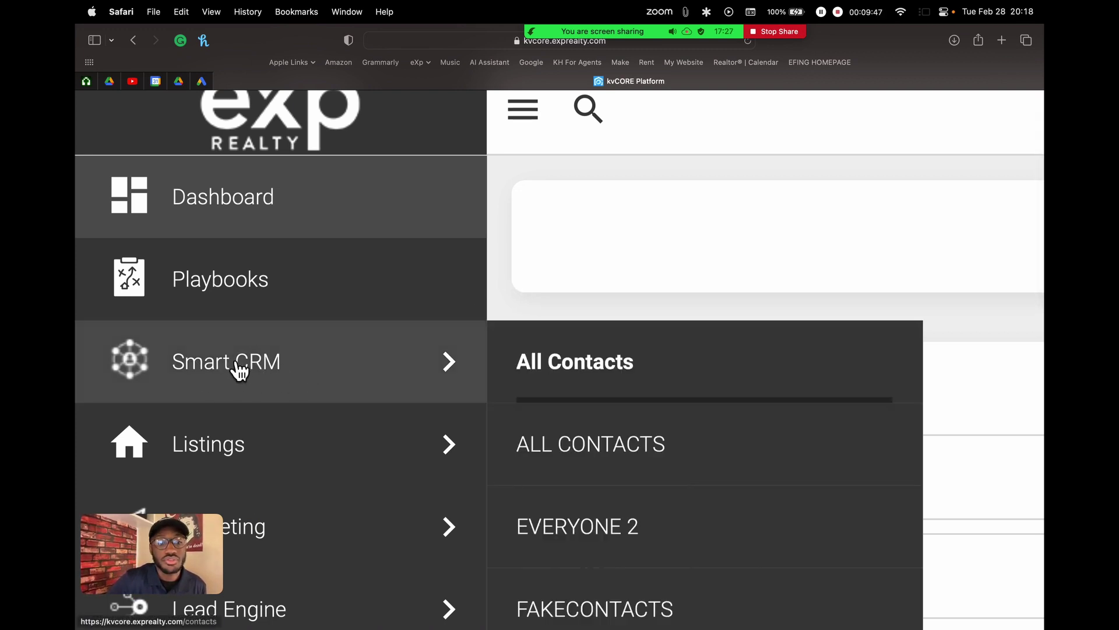
key(super+0)
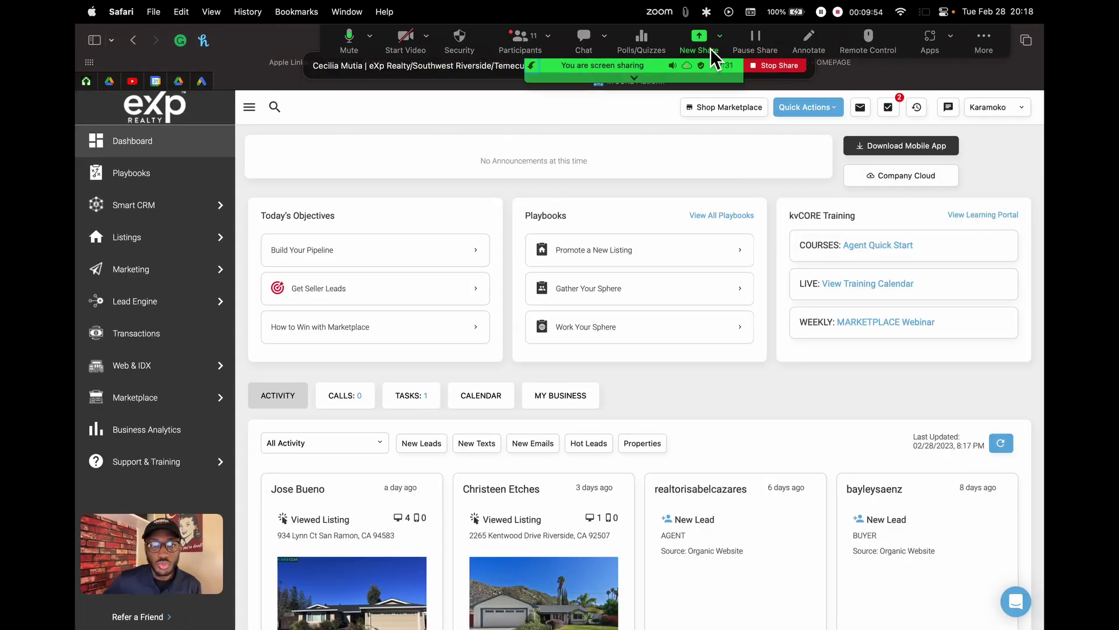
Move the meeting controls sideways off the page header and open the Smart CRM contacts list
drag(970, 39, 894, 41)
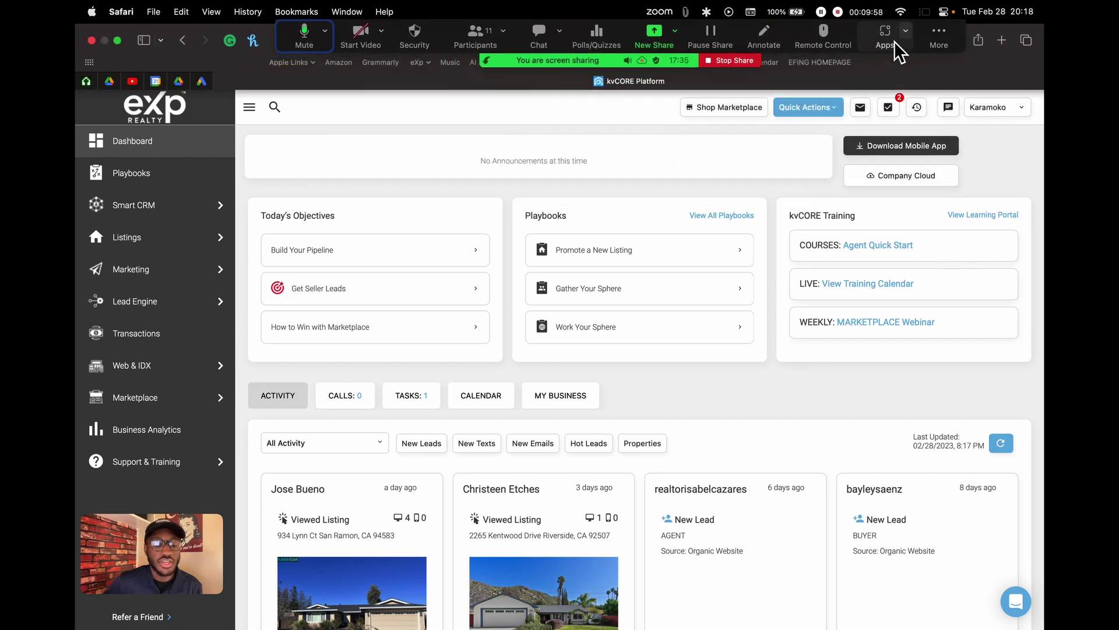
click(170, 215)
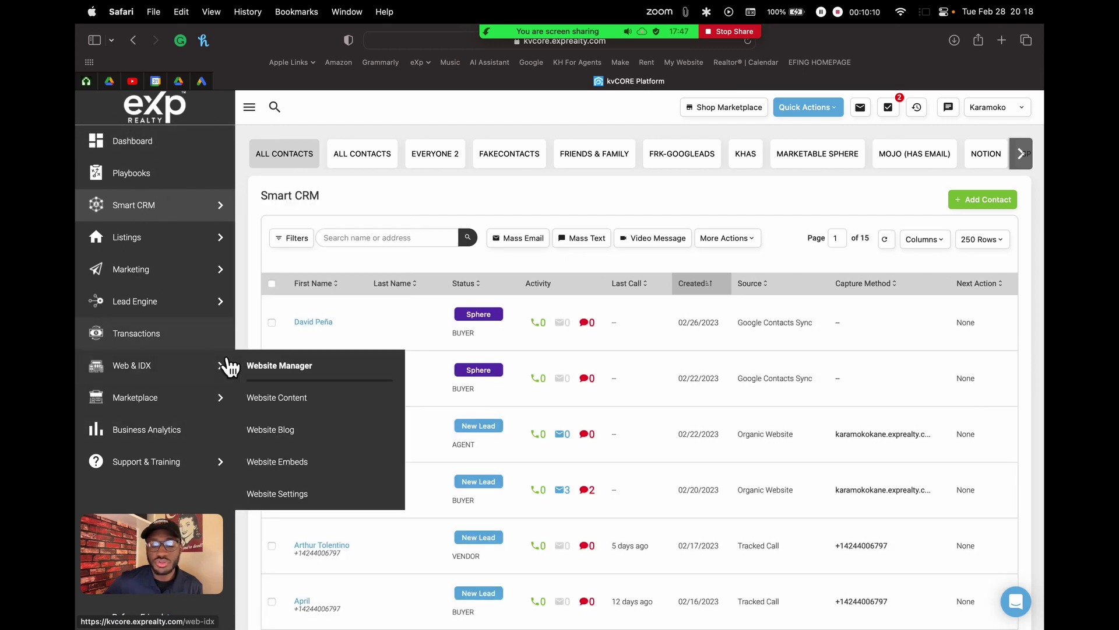
Collapse the navigation sidebar to icons and expand it again, ending on the Smart CRM entry
click(249, 110)
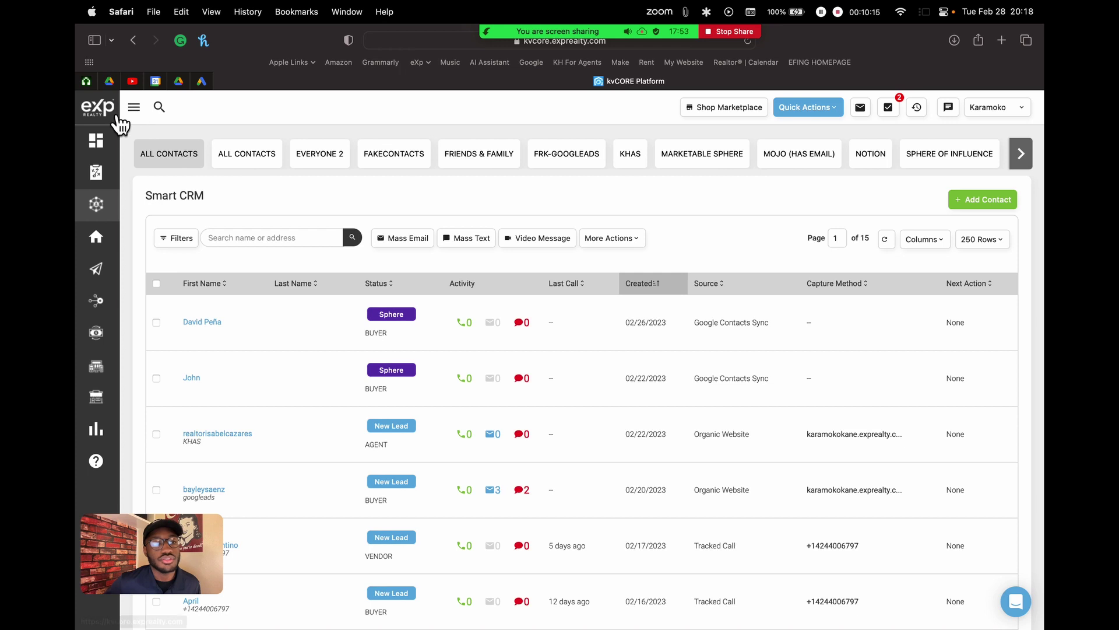
click(134, 110)
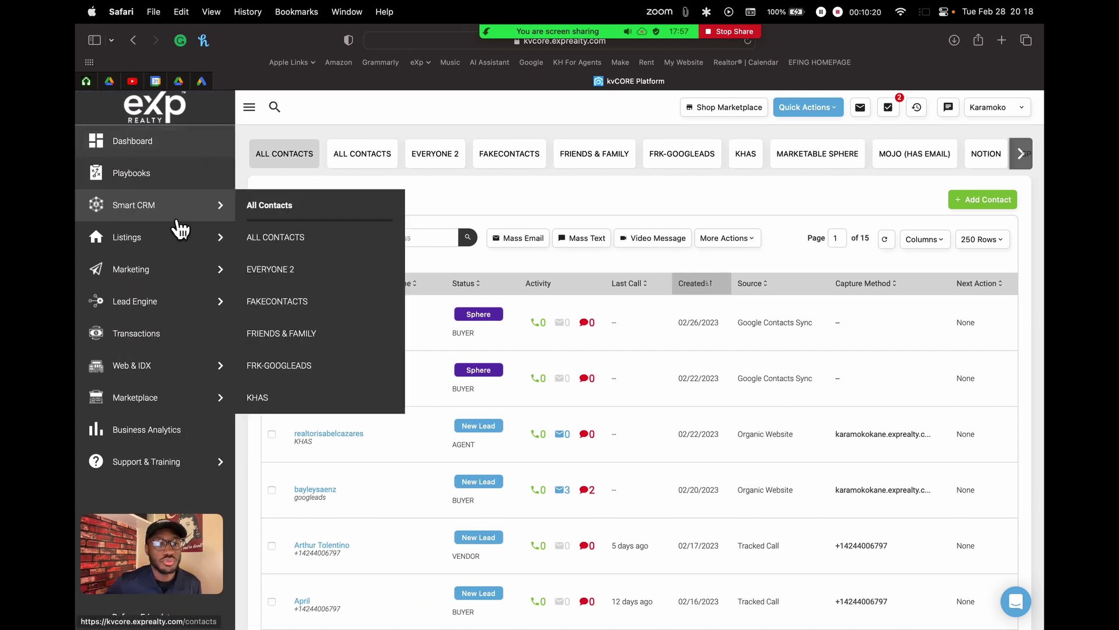
mouse_move(157, 205)
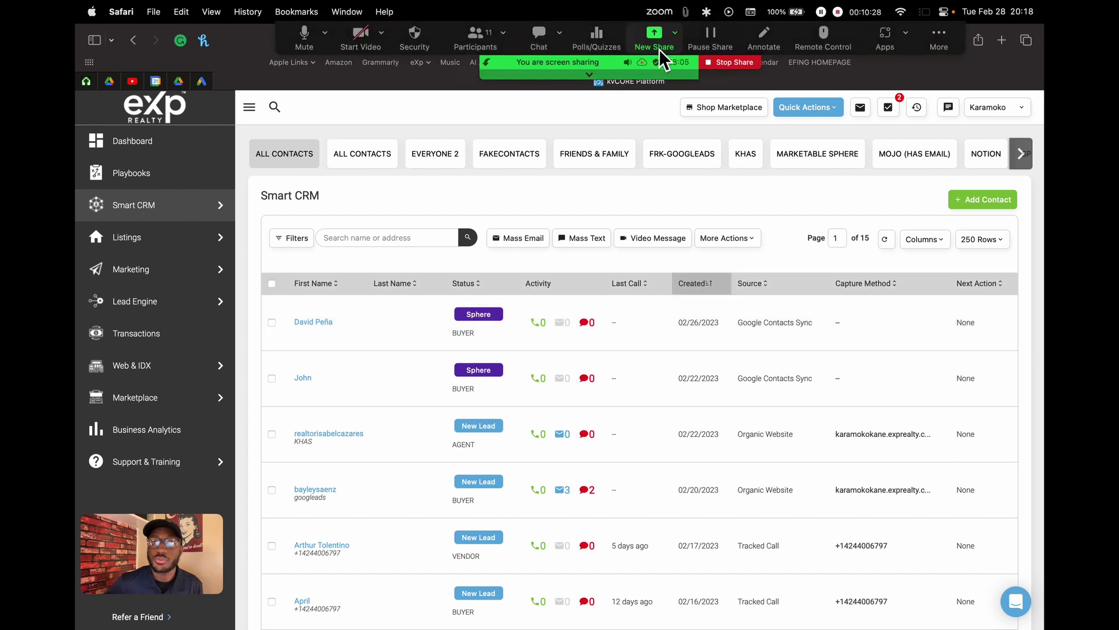
Look through the Zoom meeting's participants list and minimize it
click(475, 39)
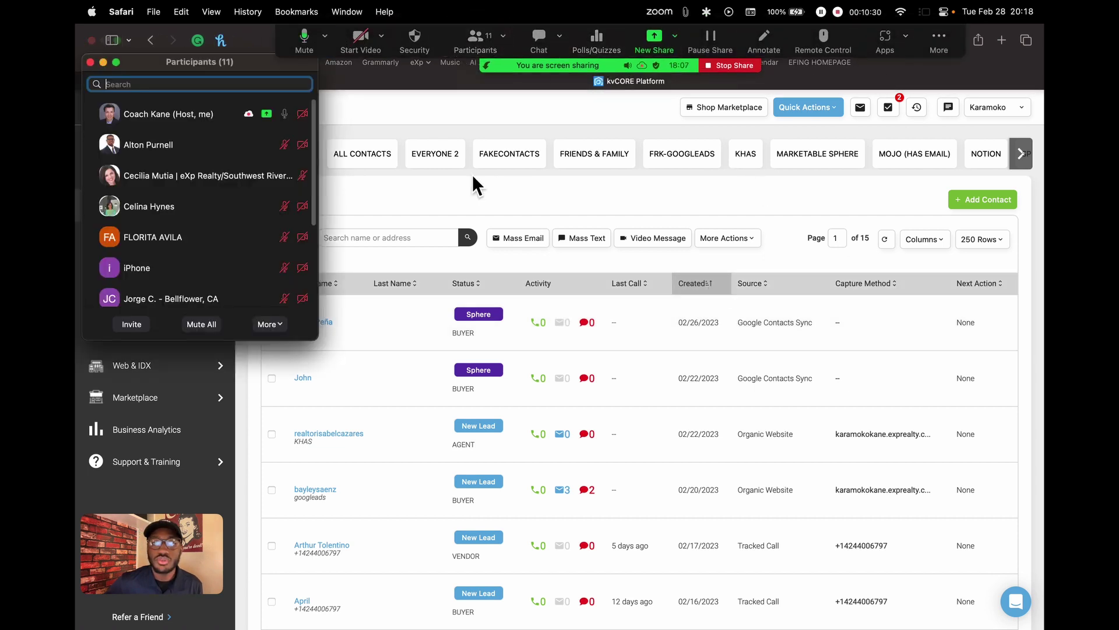
scroll(192, 181, down, 3)
scroll(175, 186, up, 3)
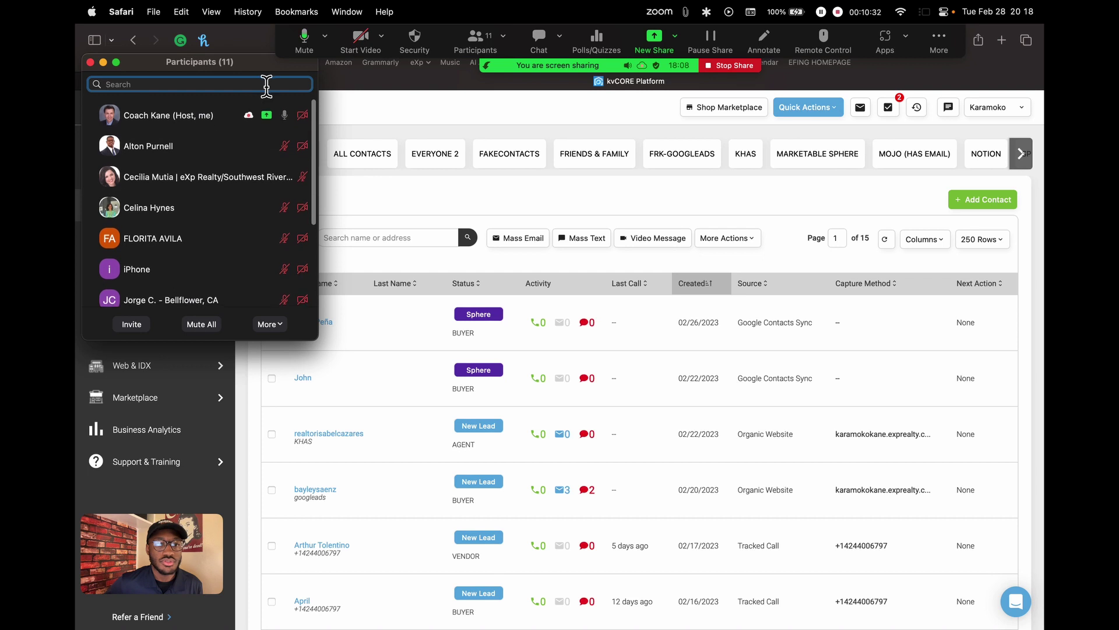
click(104, 62)
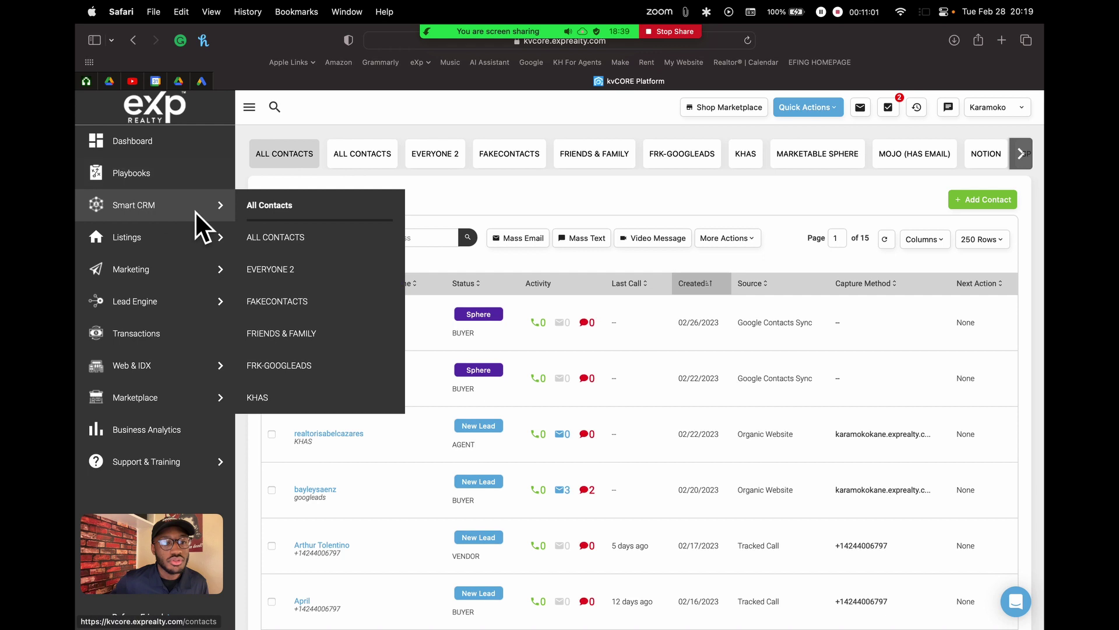
Preview the Marketing submenu, and collapse and re-expand the navigation sidebar
mouse_move(156, 269)
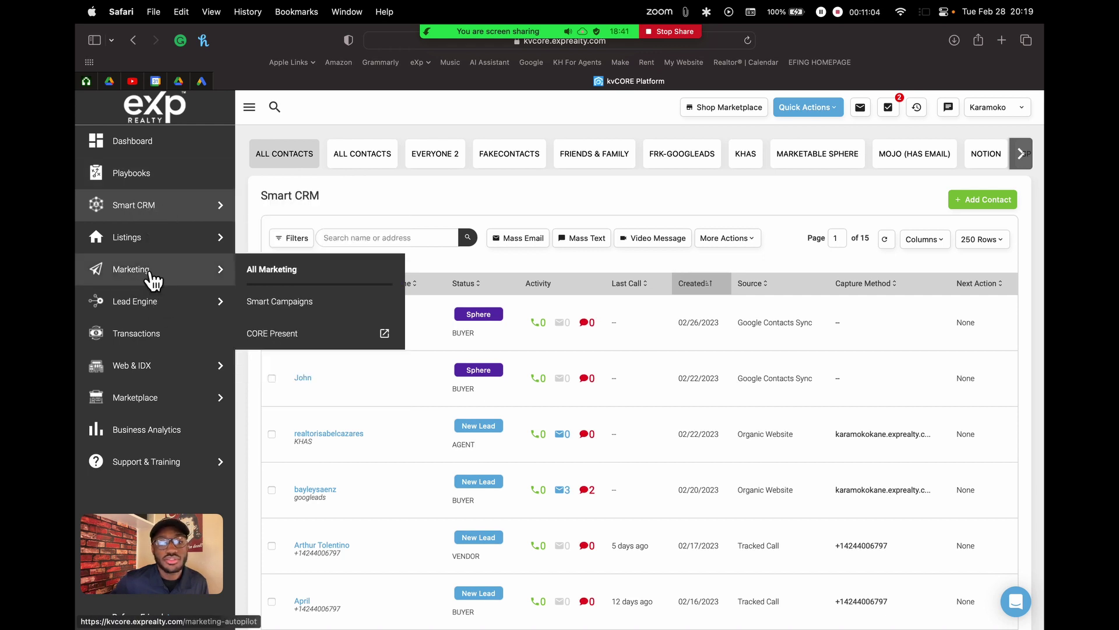
mouse_move(106, 213)
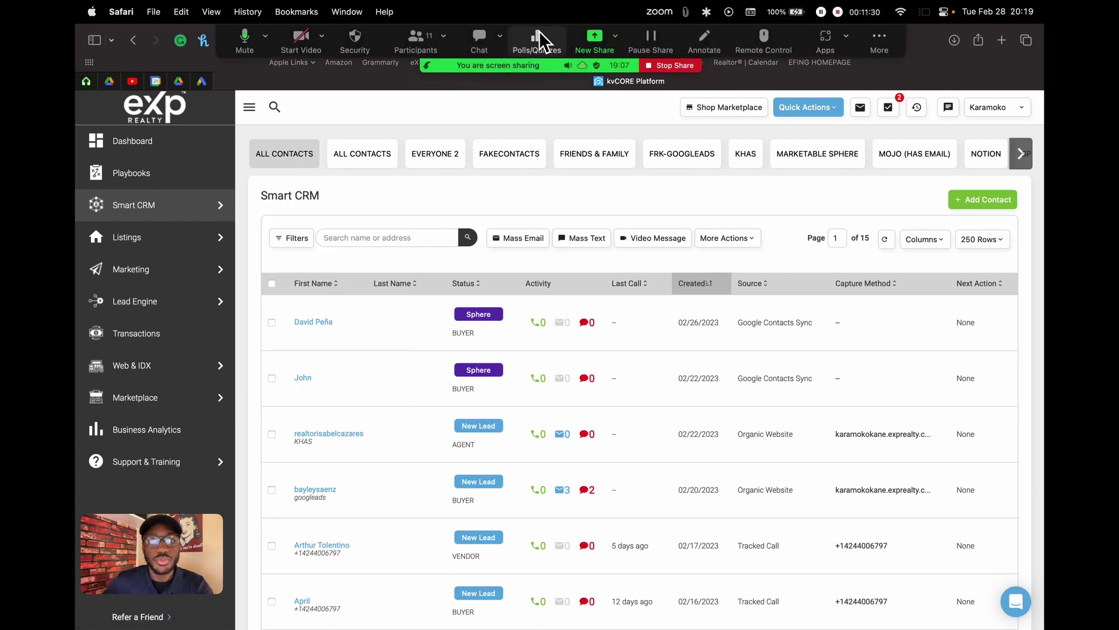
click(249, 108)
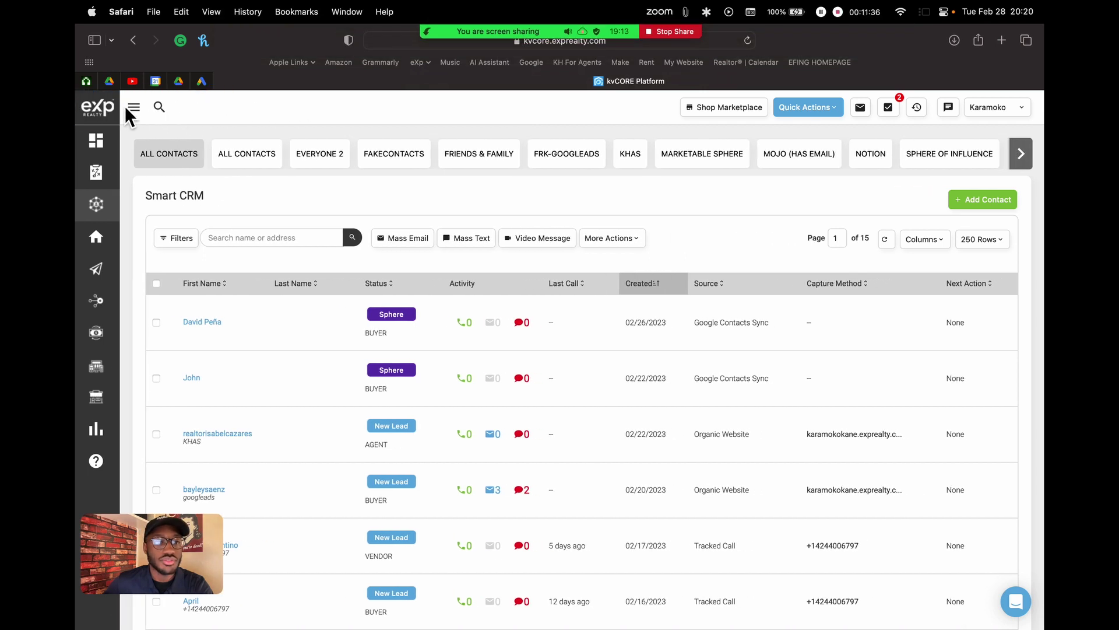
click(135, 110)
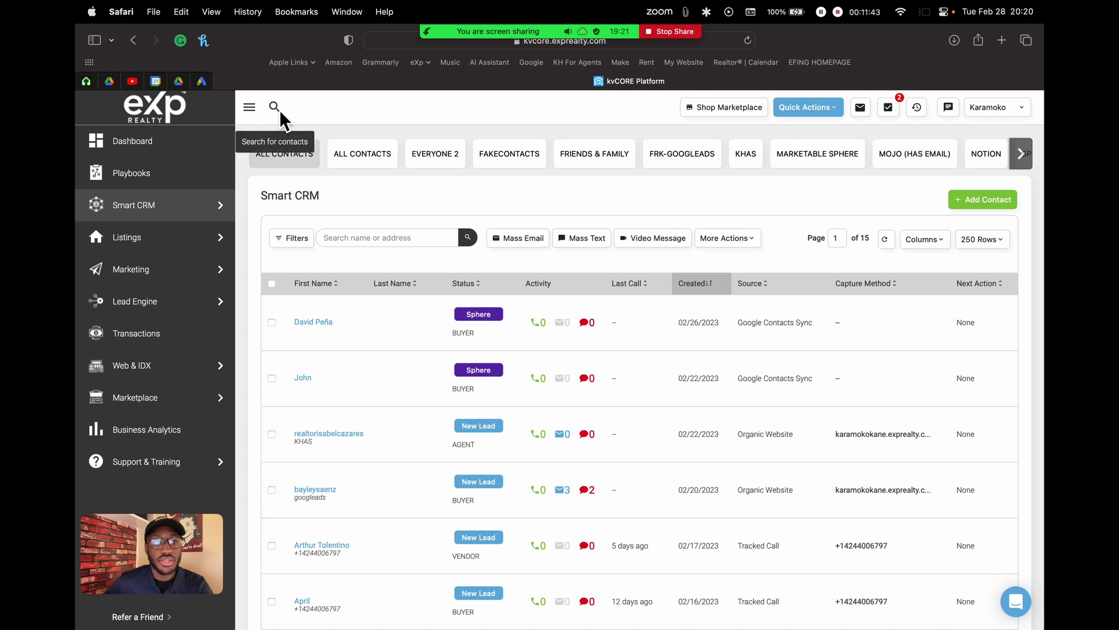
Show and dismiss the global contact search field, and review the available Quick Actions such as Add Contact and Send Email
click(278, 109)
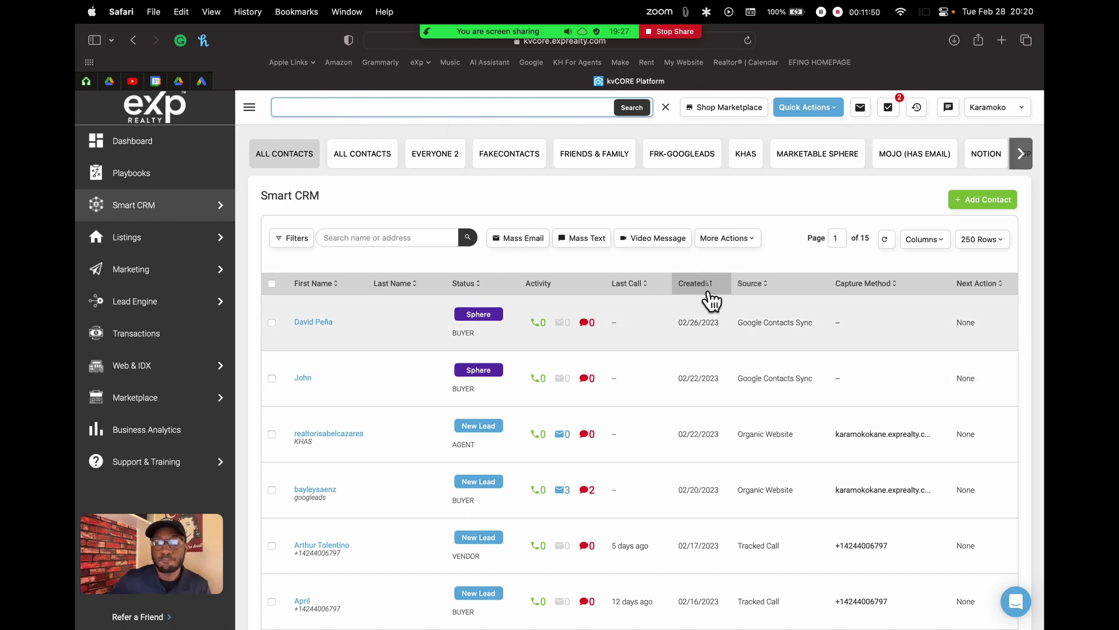
click(668, 110)
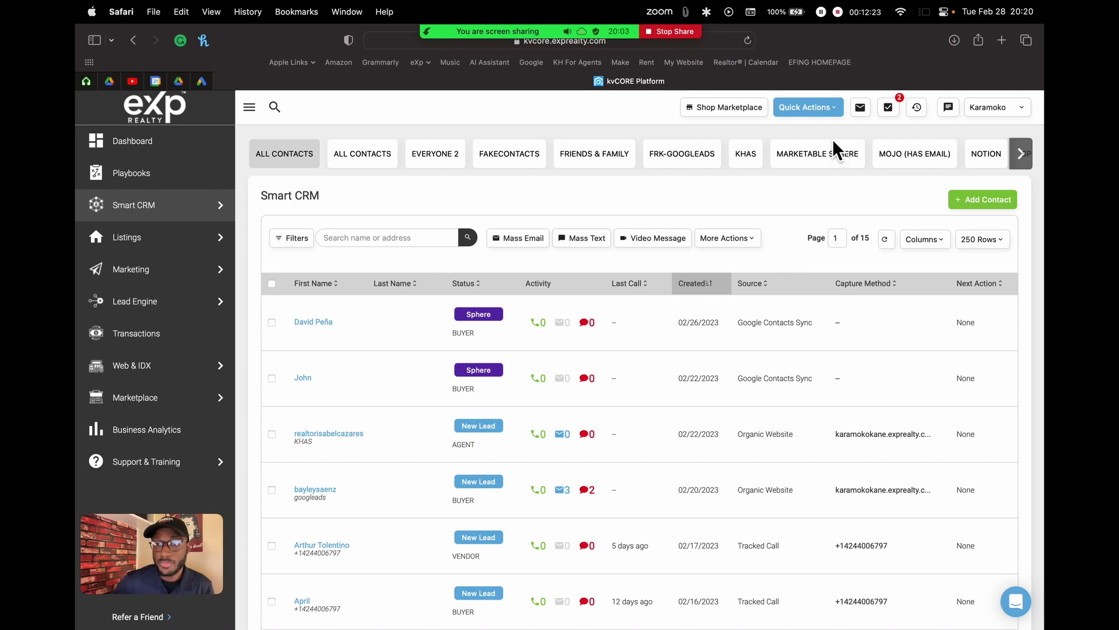
click(815, 110)
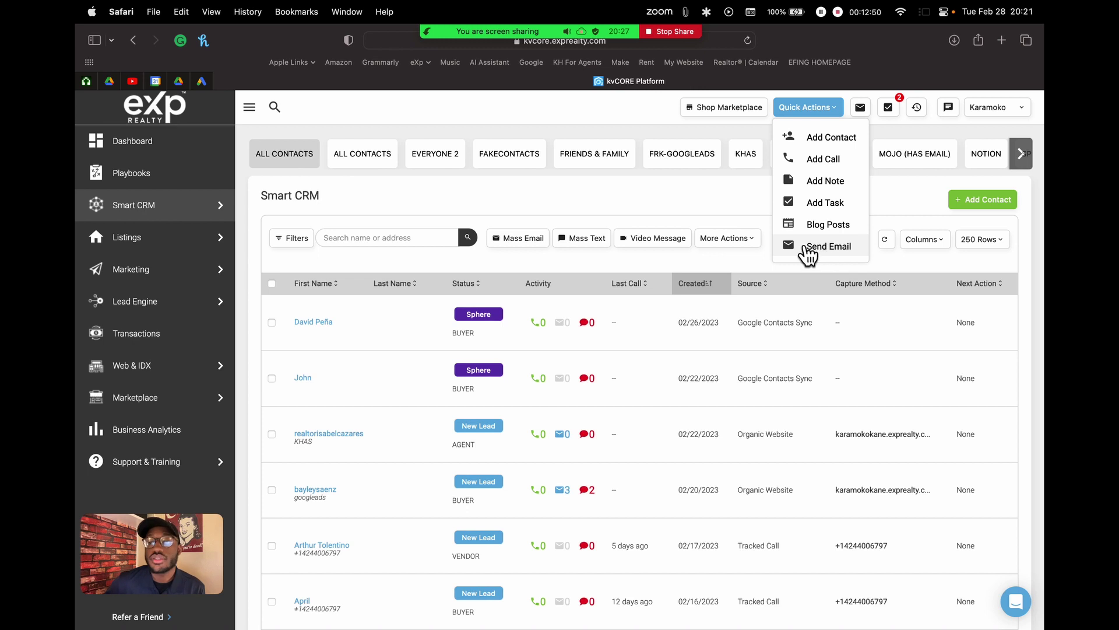
click(810, 110)
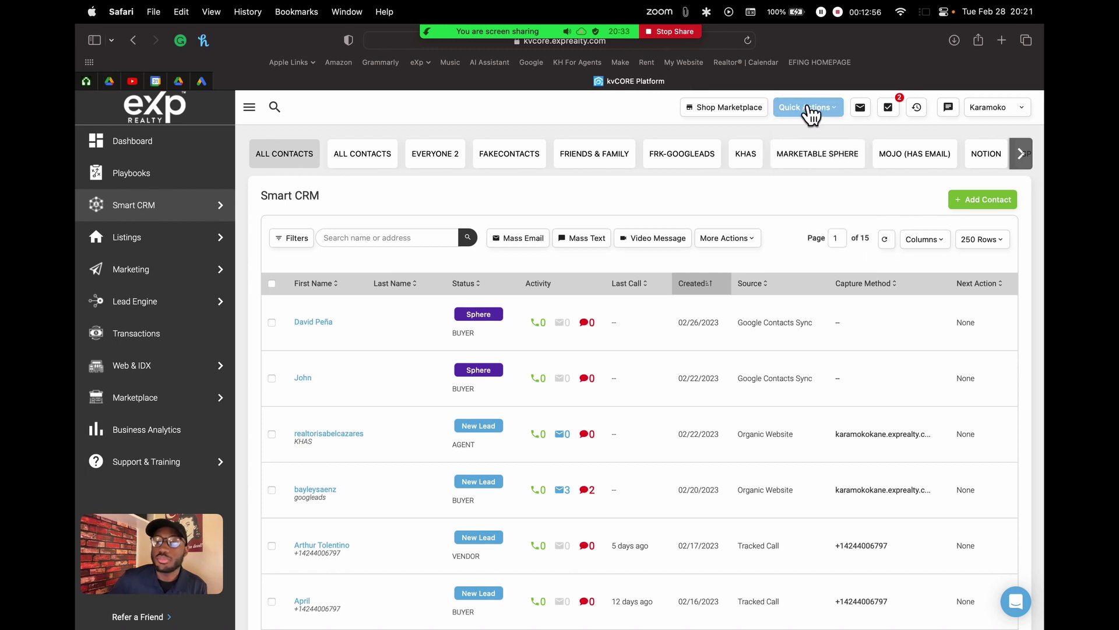
click(812, 109)
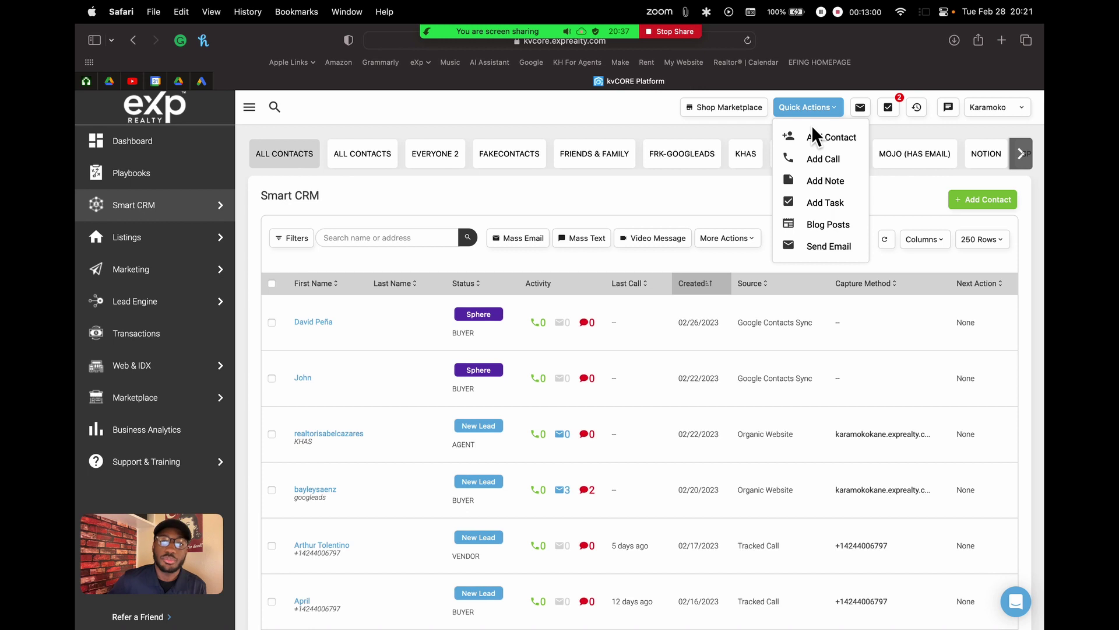
click(843, 109)
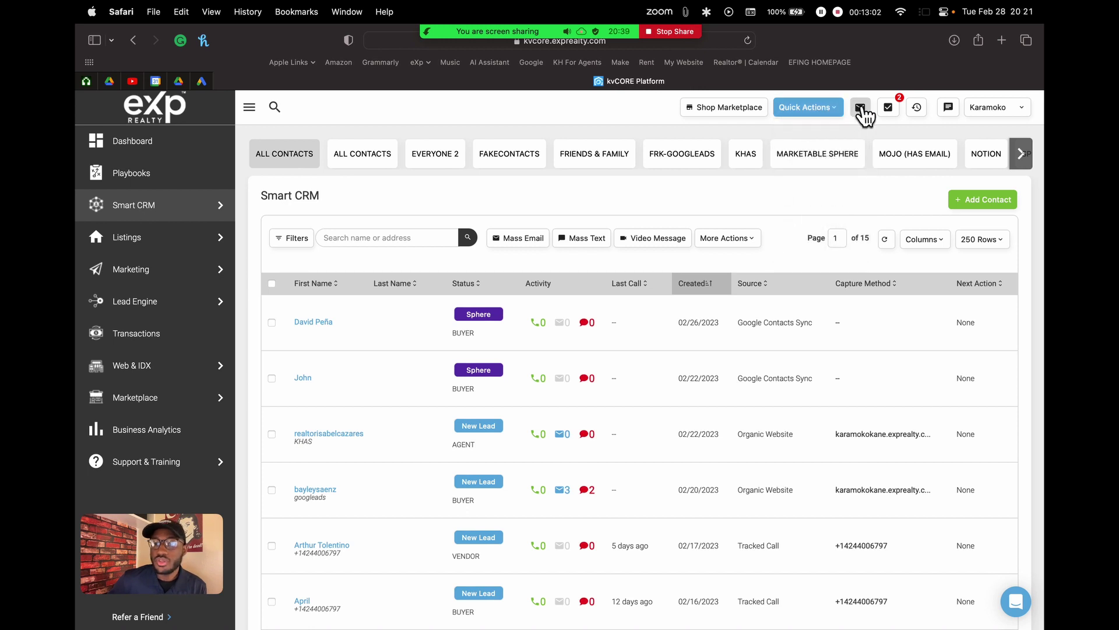
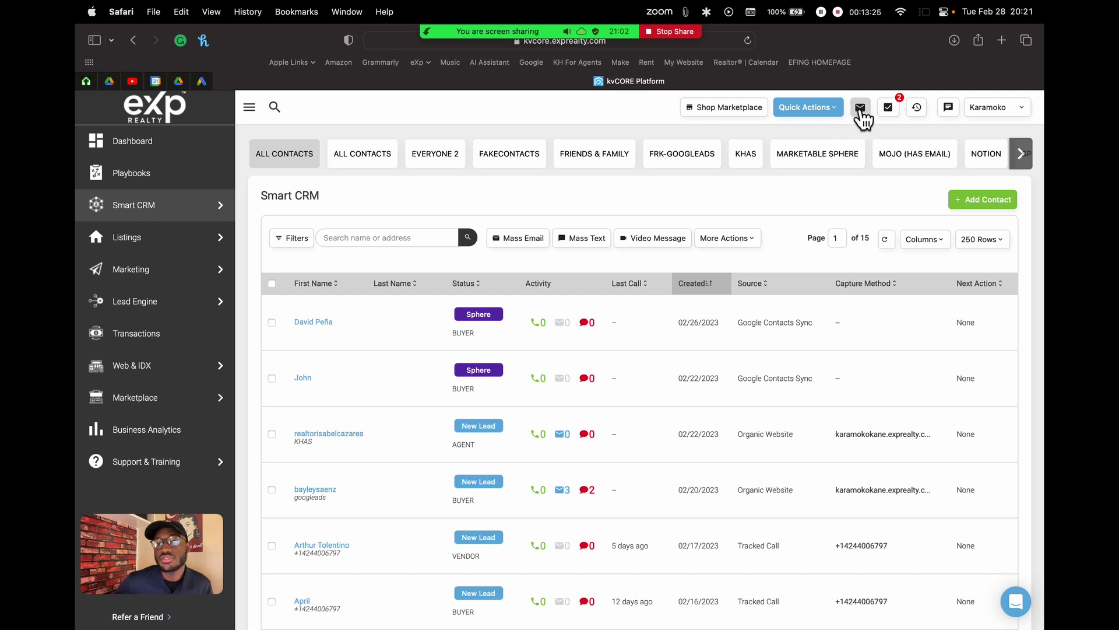
Review the Google sync settings for email, calendar and contacts from the messages area, and leave without saving
click(860, 112)
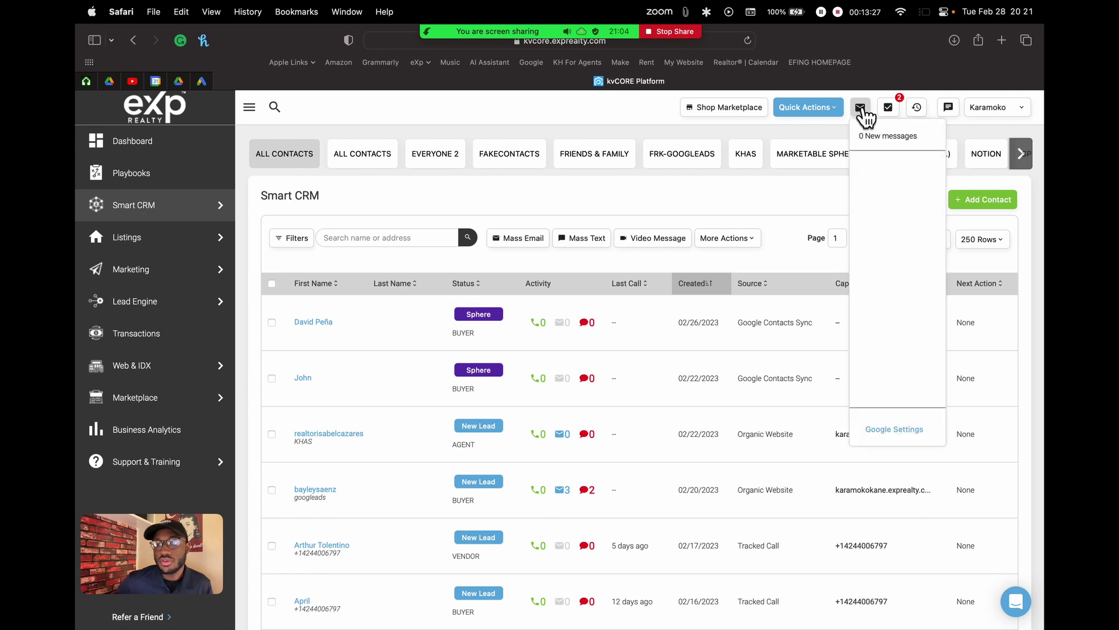
click(901, 432)
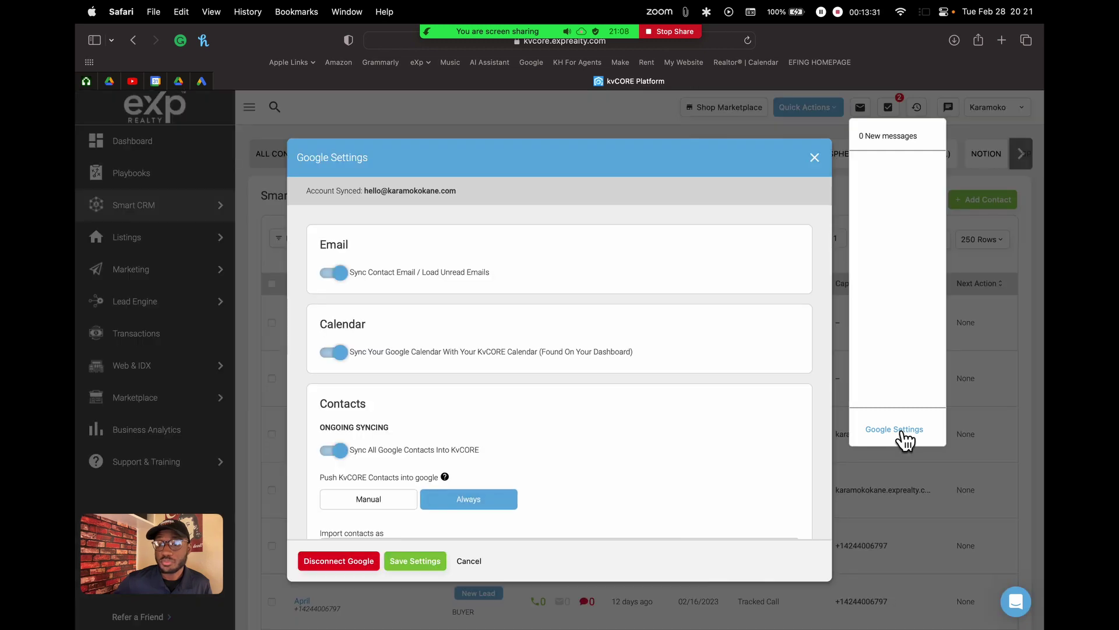
scroll(484, 446, down, 2)
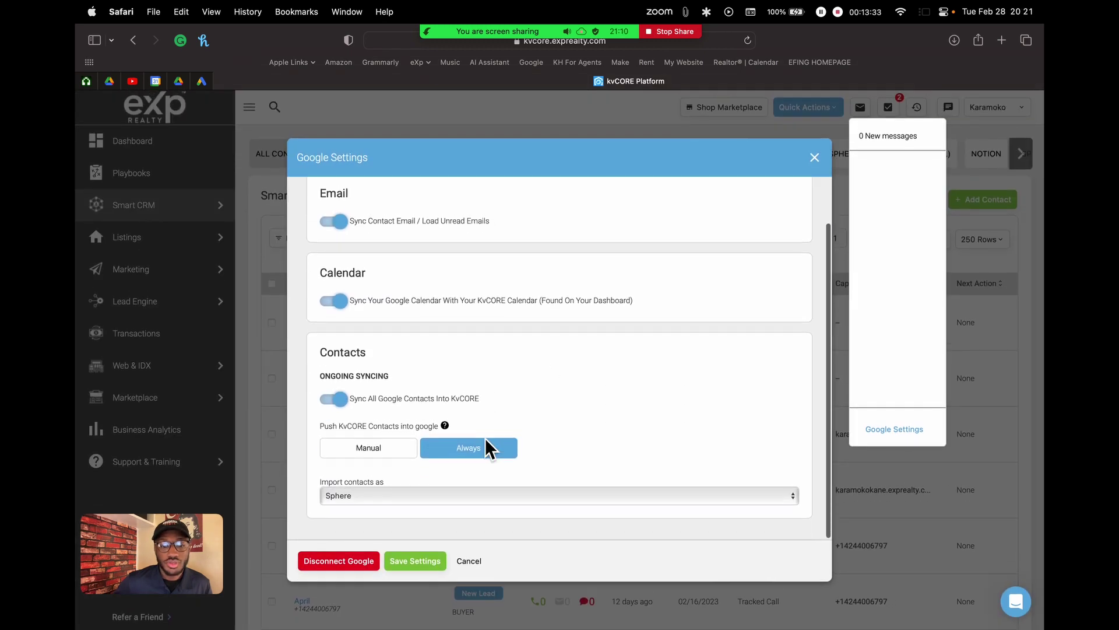
scroll(616, 375, up, 2)
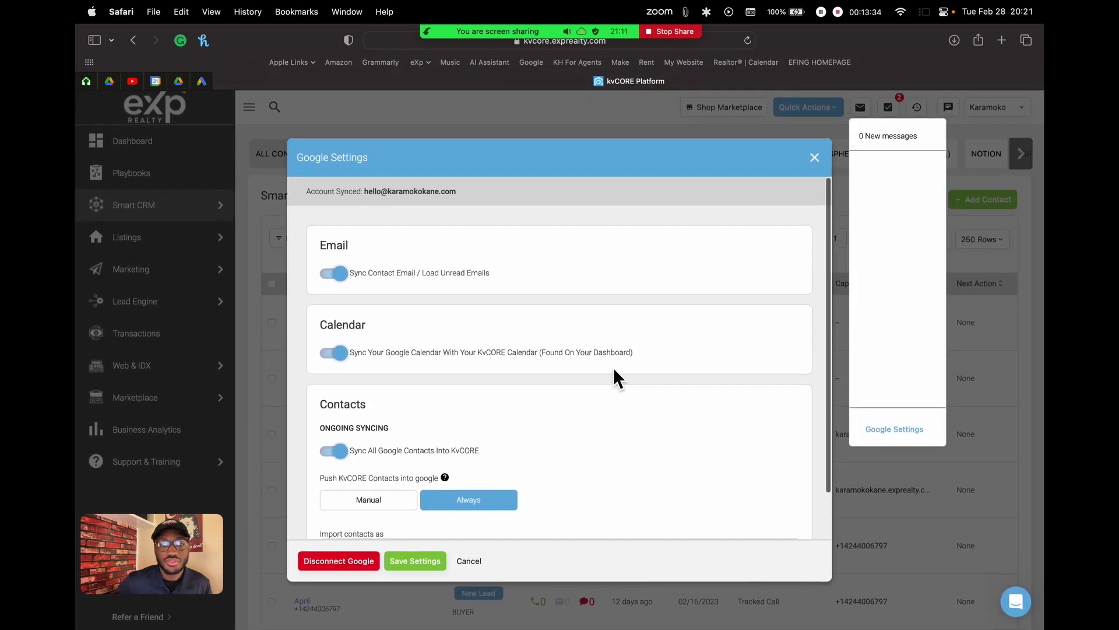
click(470, 561)
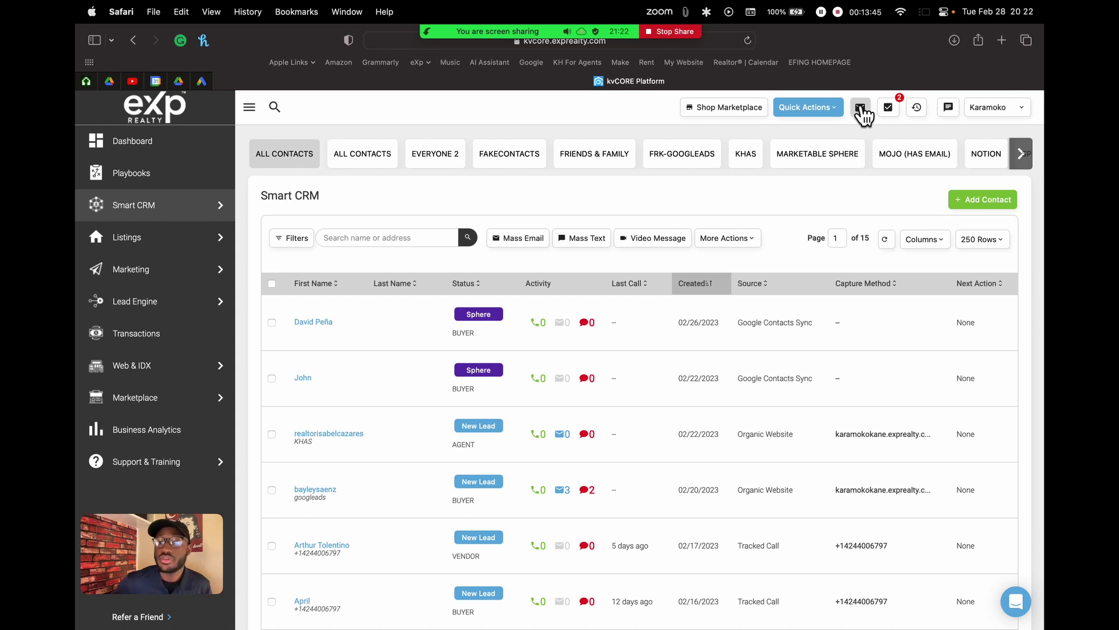
Check the incomplete tasks list, close it, and read through the recent activities
click(889, 108)
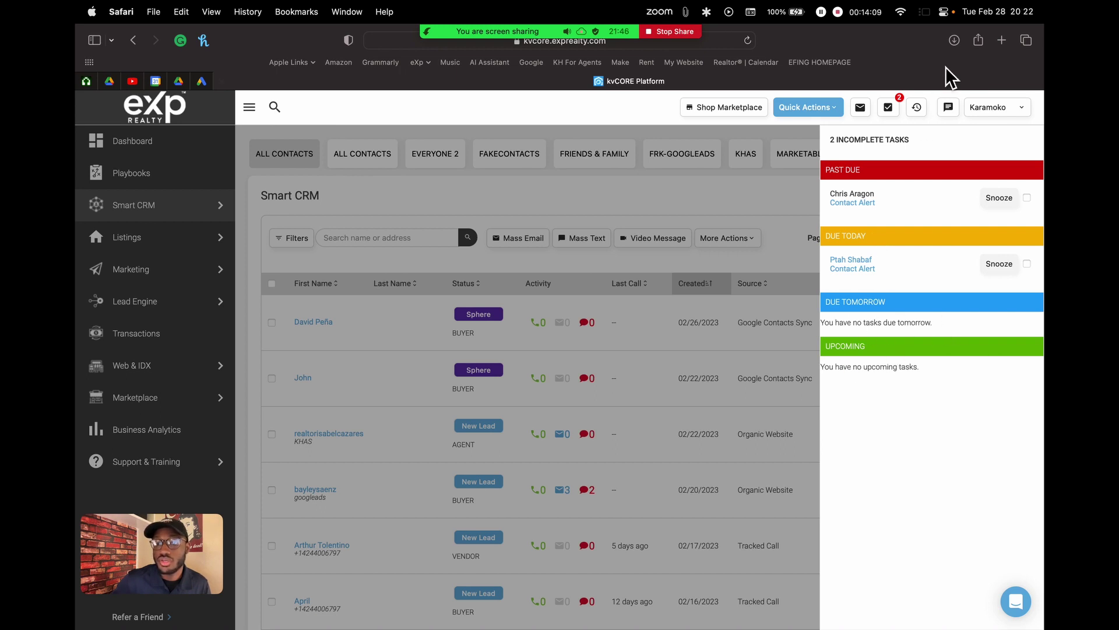
click(895, 112)
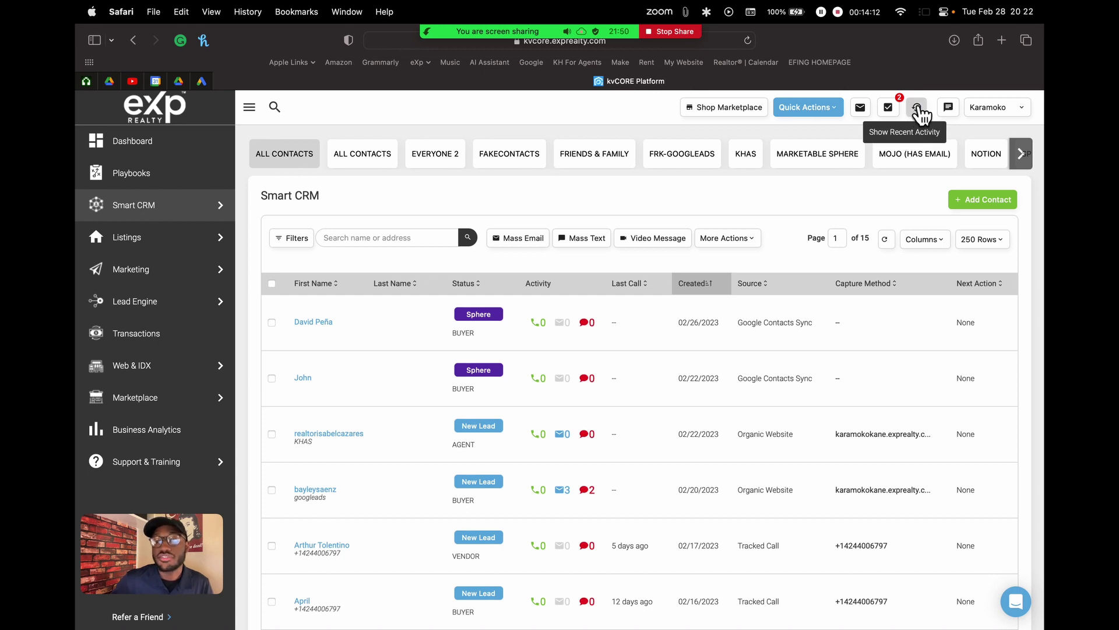
click(917, 110)
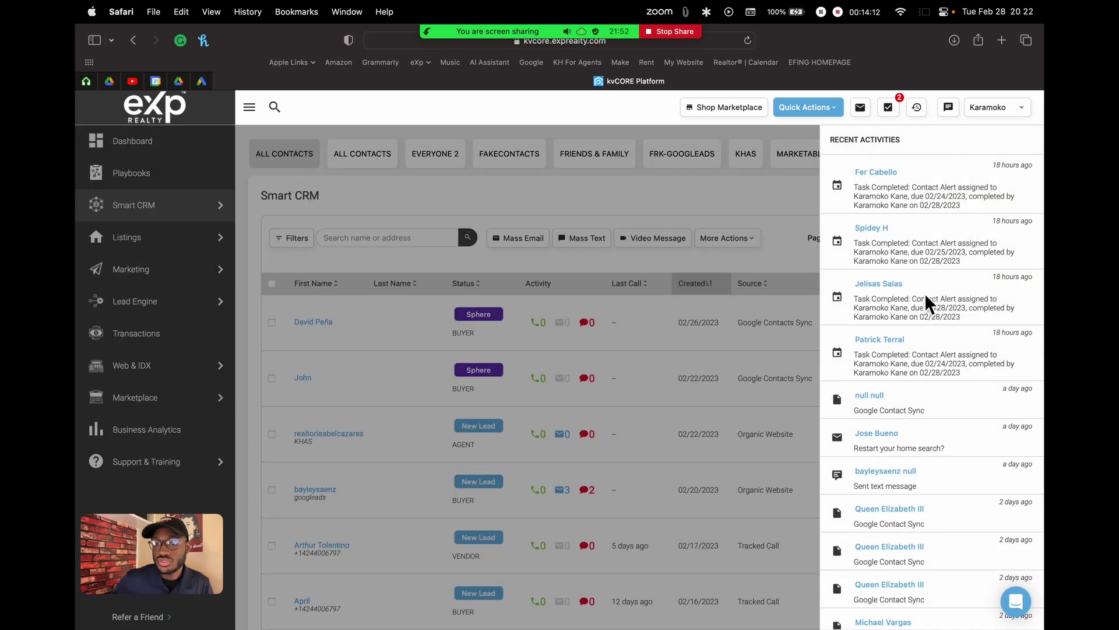
scroll(925, 293, down, 5)
scroll(927, 262, up, 5)
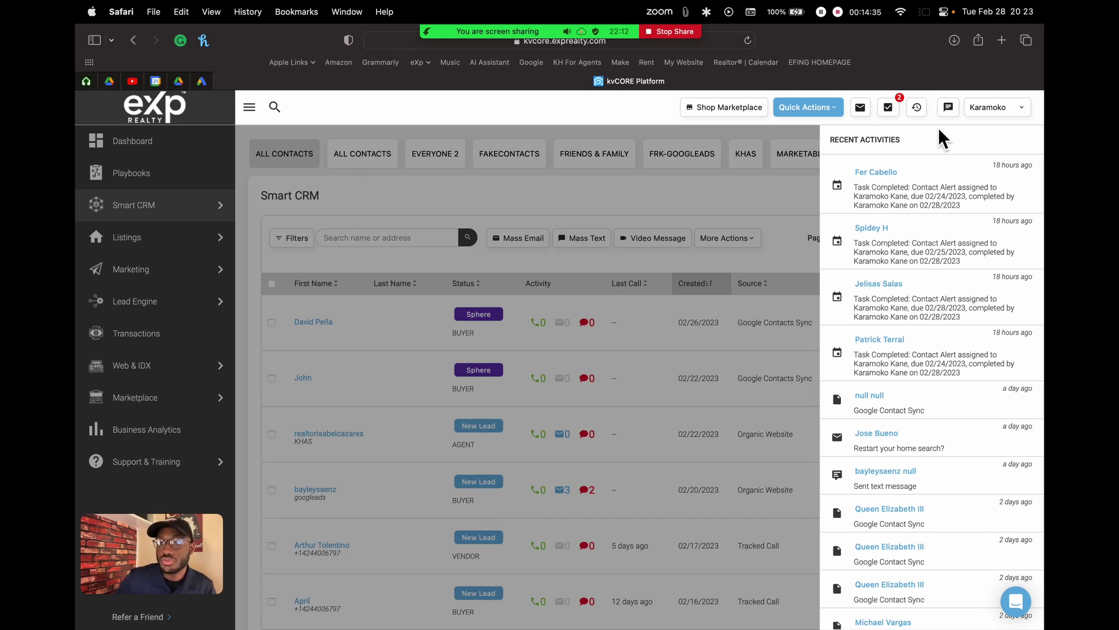
Close the recent activities and show the chat conversations with app contacts
click(917, 109)
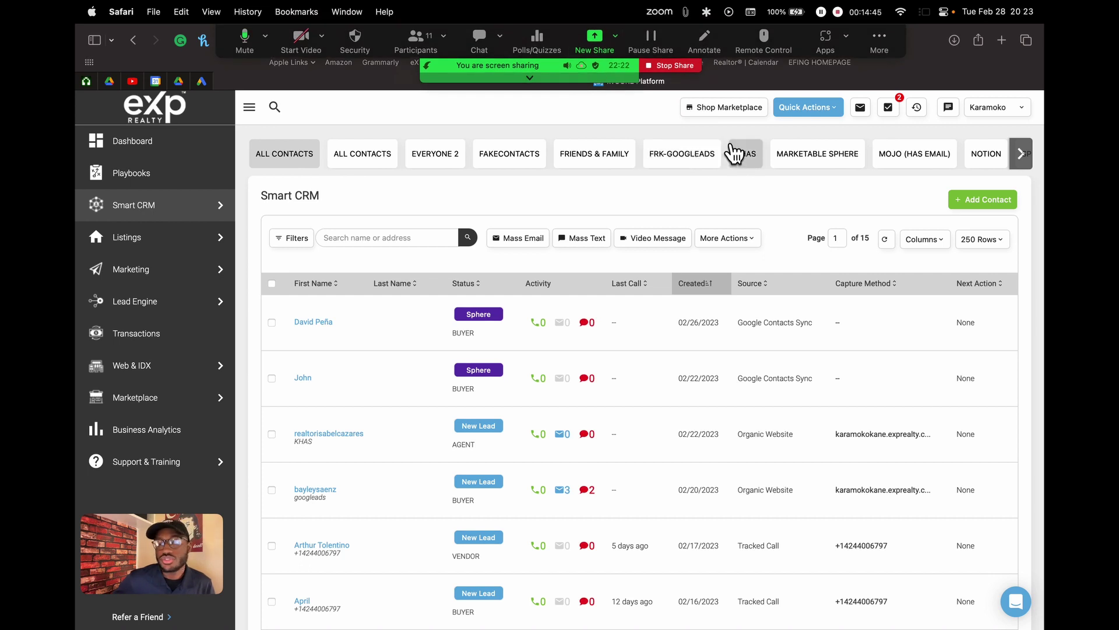
click(948, 109)
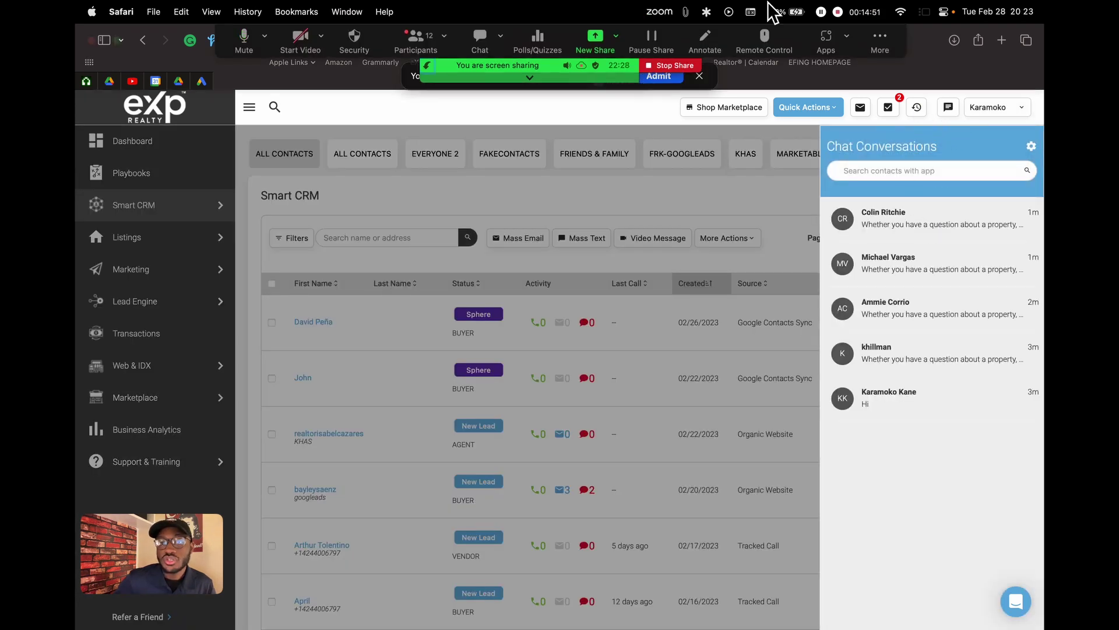
Admit the waiting participant to the Zoom meeting and move the meeting controls clear of the page header
click(664, 52)
click(828, 77)
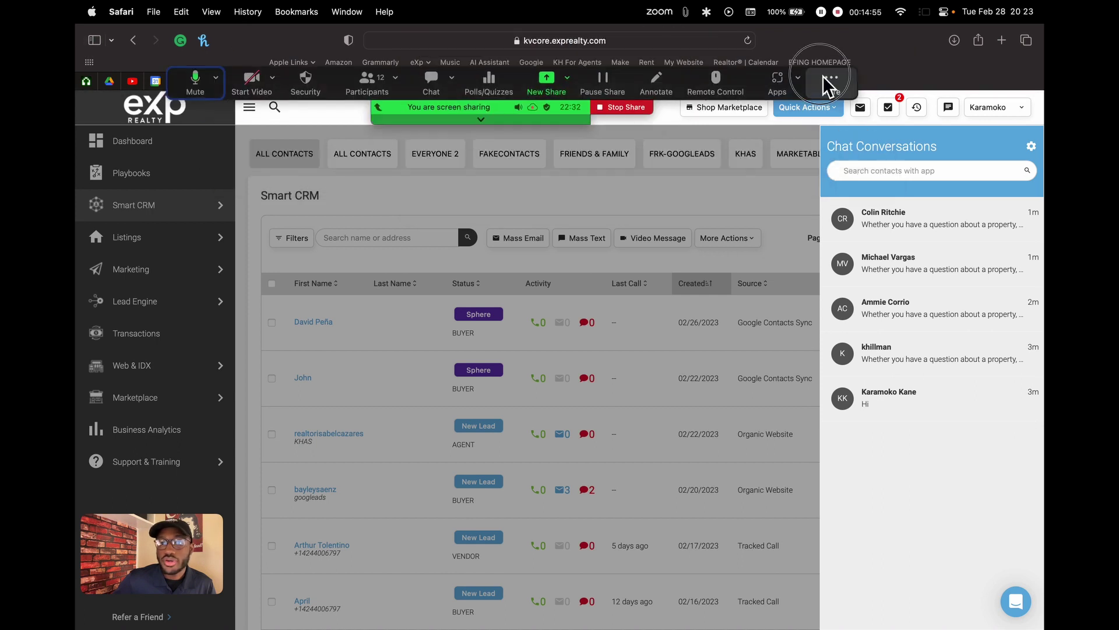
drag(823, 76, 809, 33)
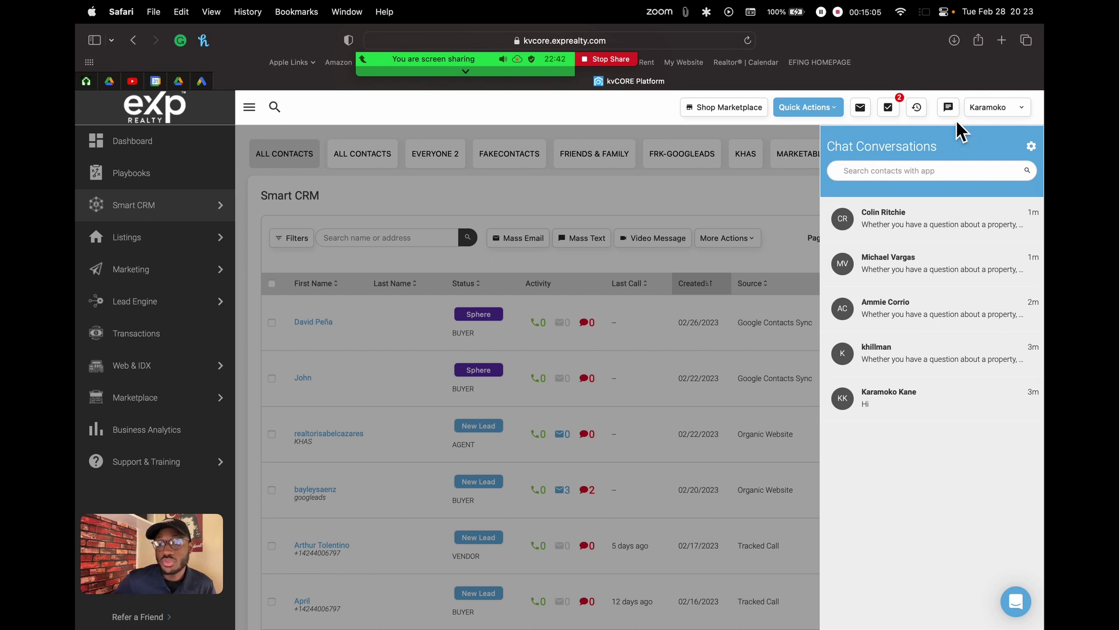
mouse_move(530, 65)
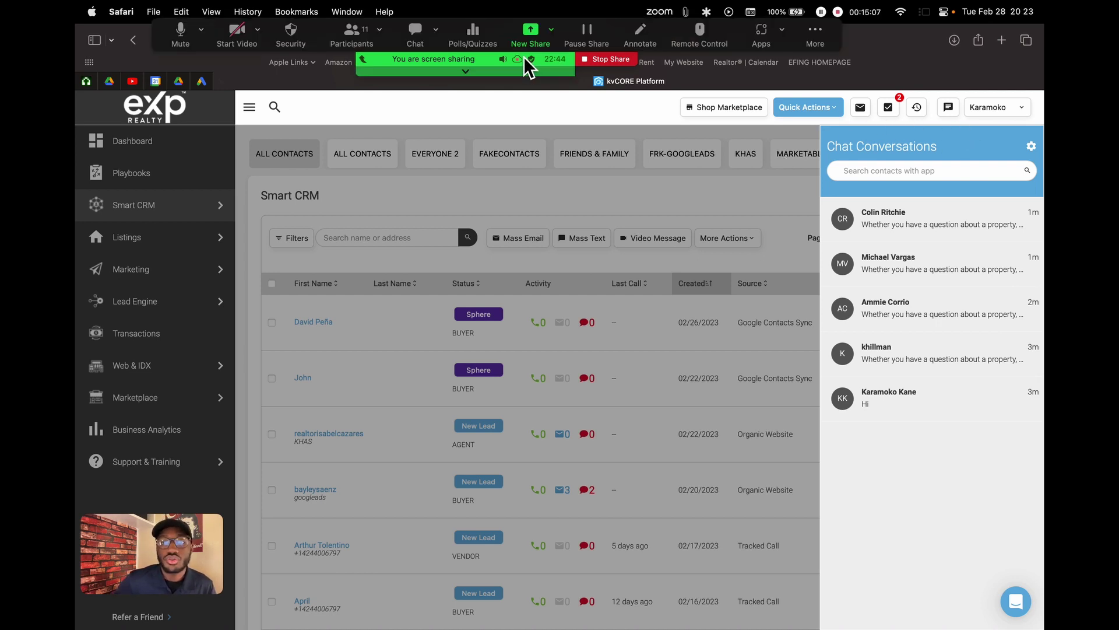
drag(823, 47, 869, 29)
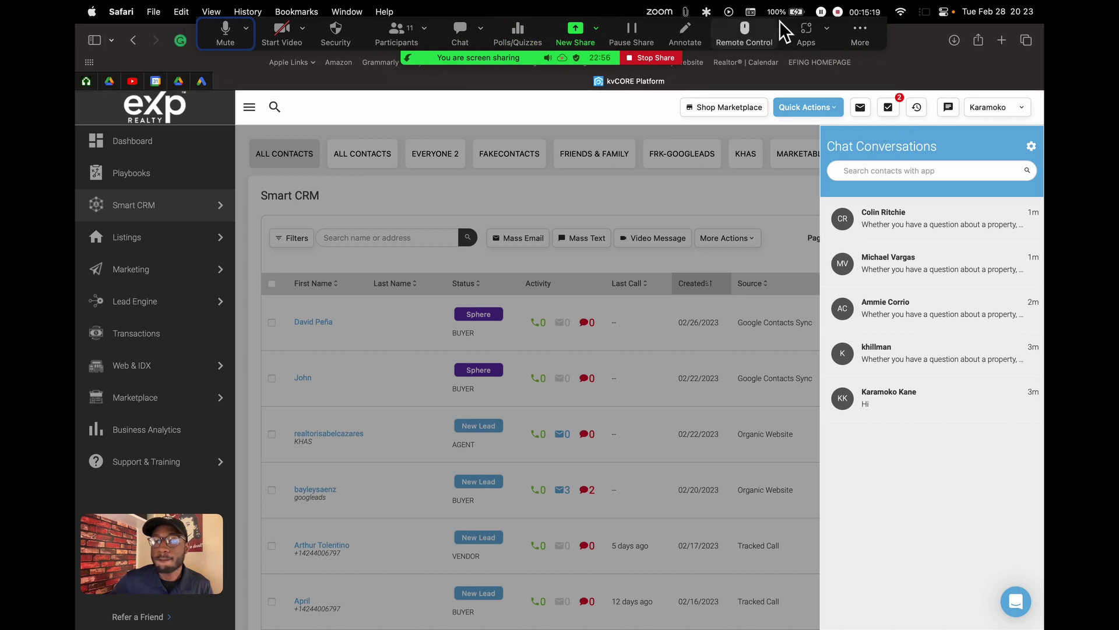
Mute the unmuted attendee in the Zoom participants list and minimise the list
click(401, 36)
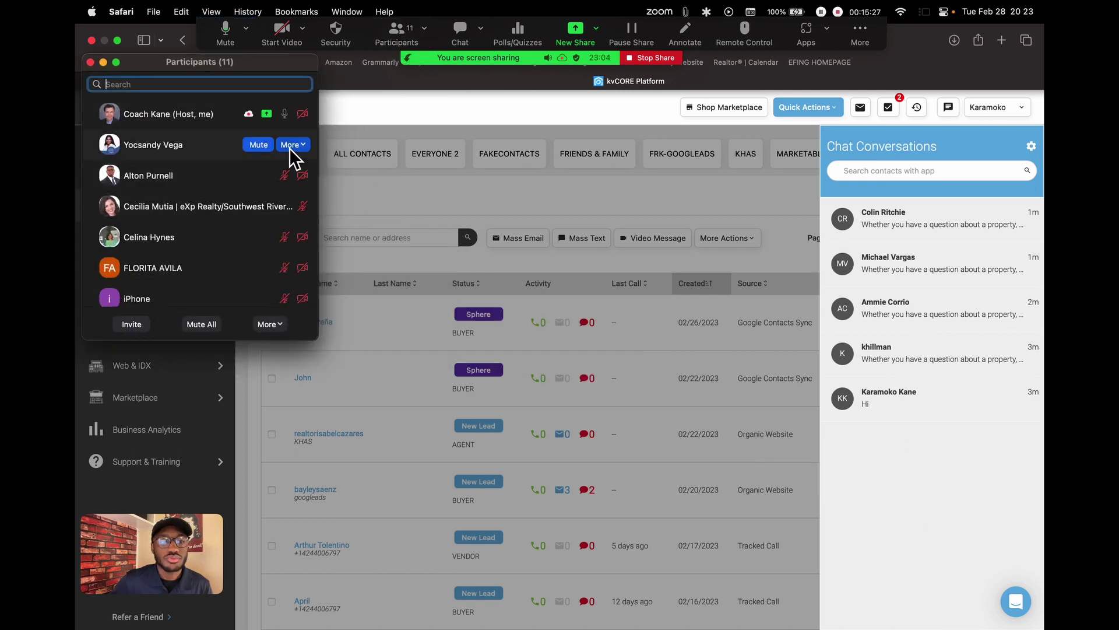
click(289, 144)
click(260, 150)
drag(264, 148, 208, 147)
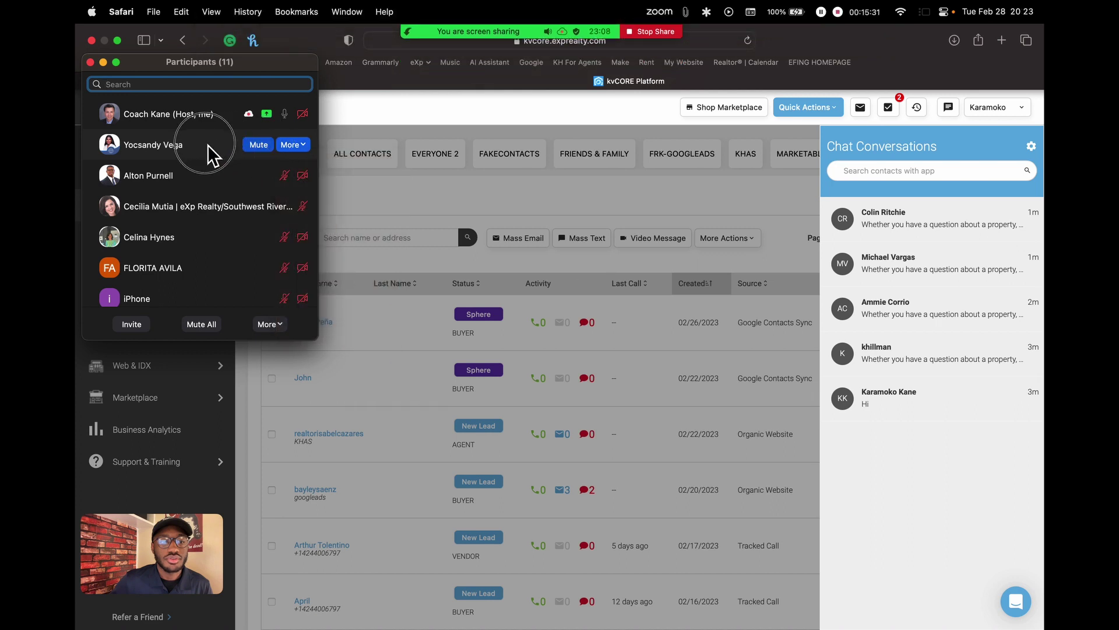
drag(280, 60, 309, 54)
click(289, 140)
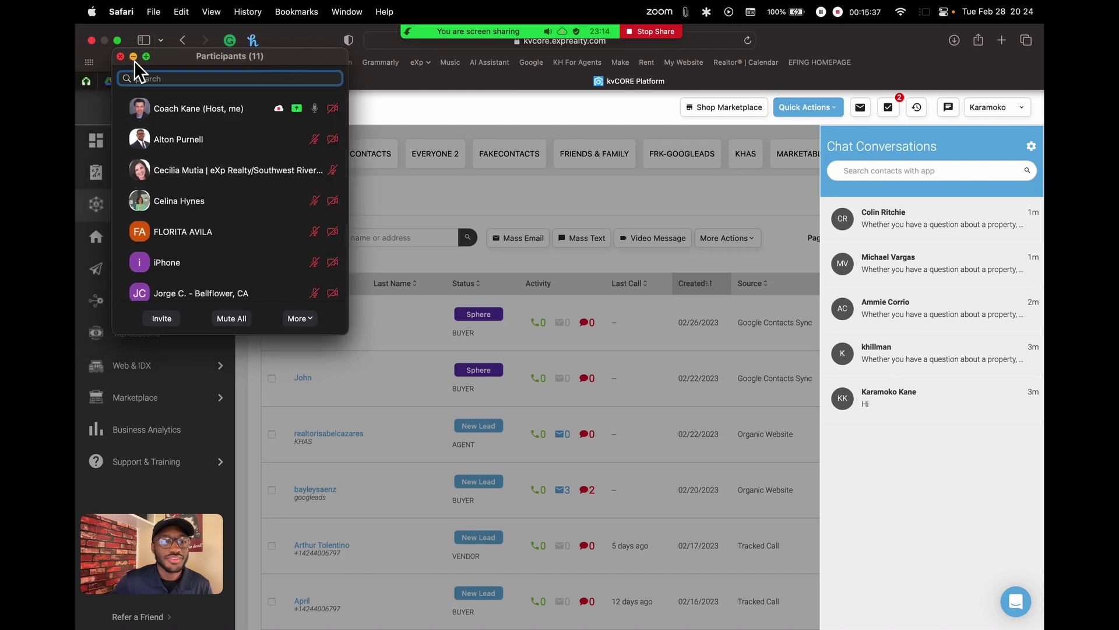
click(134, 57)
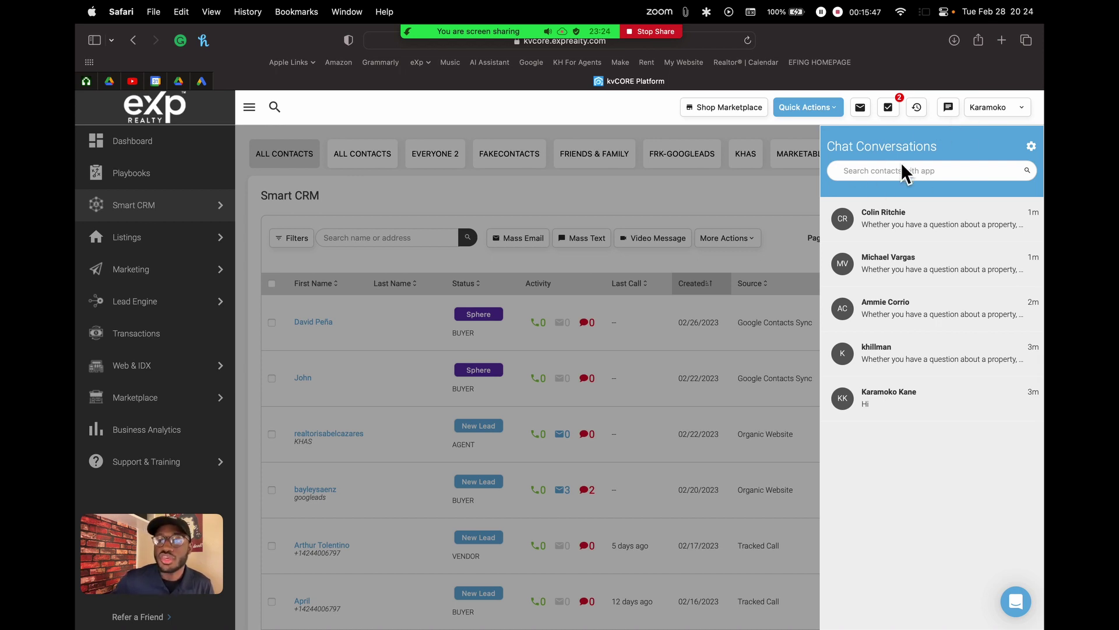
Close the kvCORE chat conversations, and review the account options such as My Profile, Websites and Lead Routing
click(952, 110)
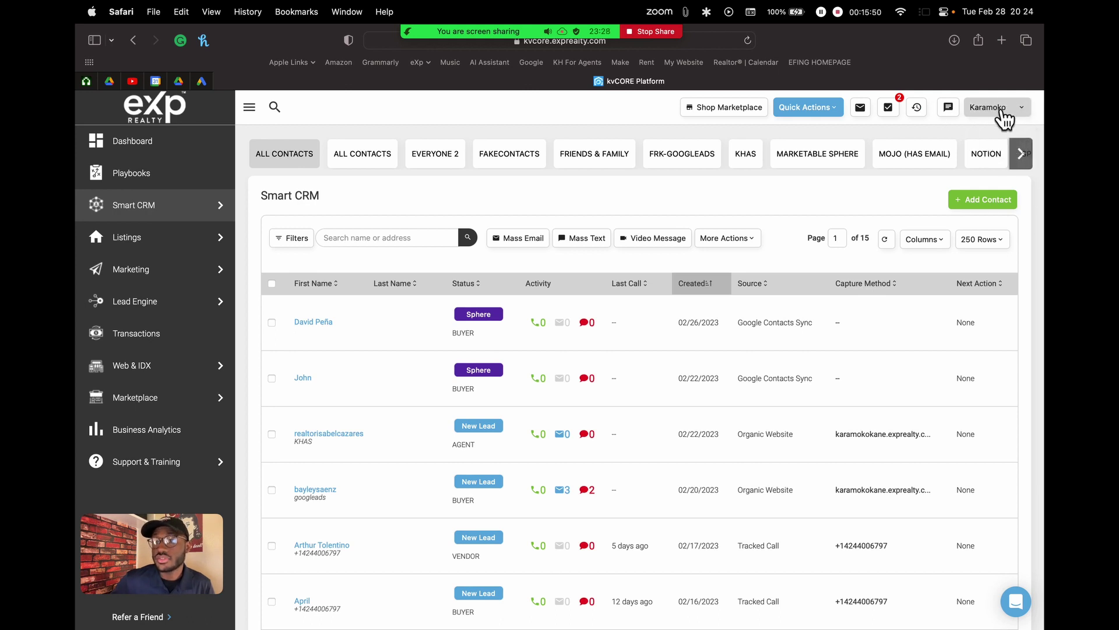
click(991, 108)
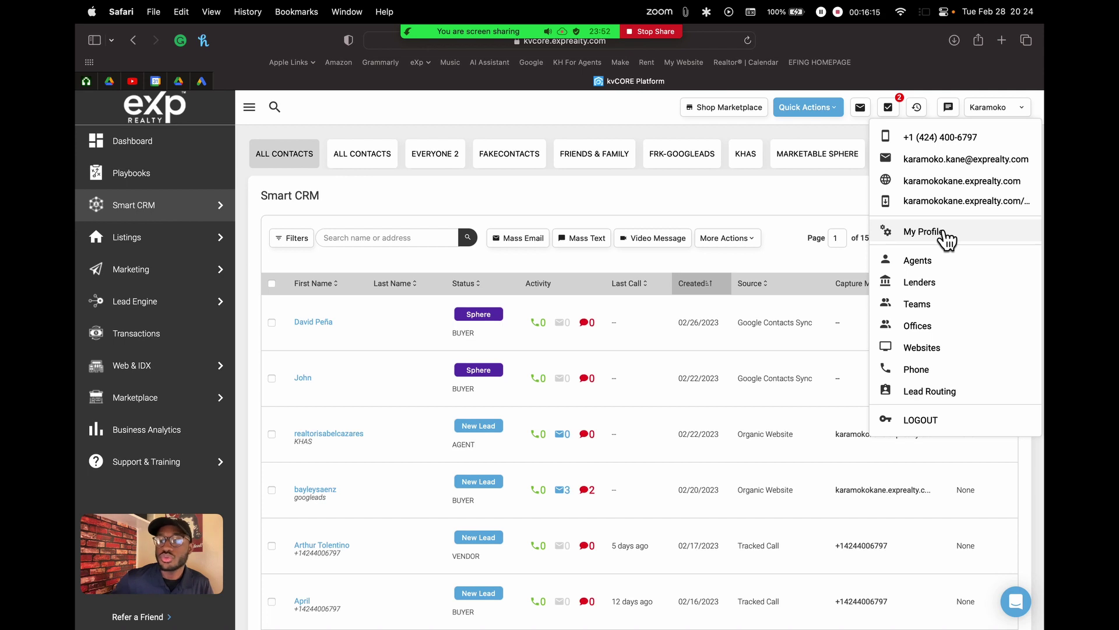
click(1000, 111)
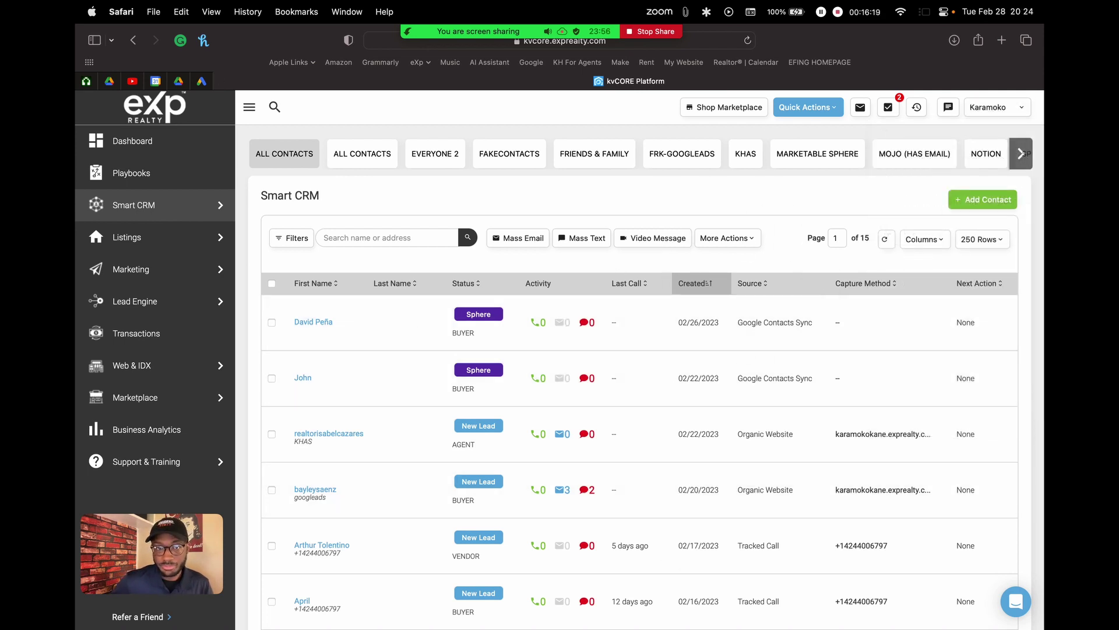
Check the Zoom participants list for the attendee with the raised hand and minimise the list
mouse_move(505, 10)
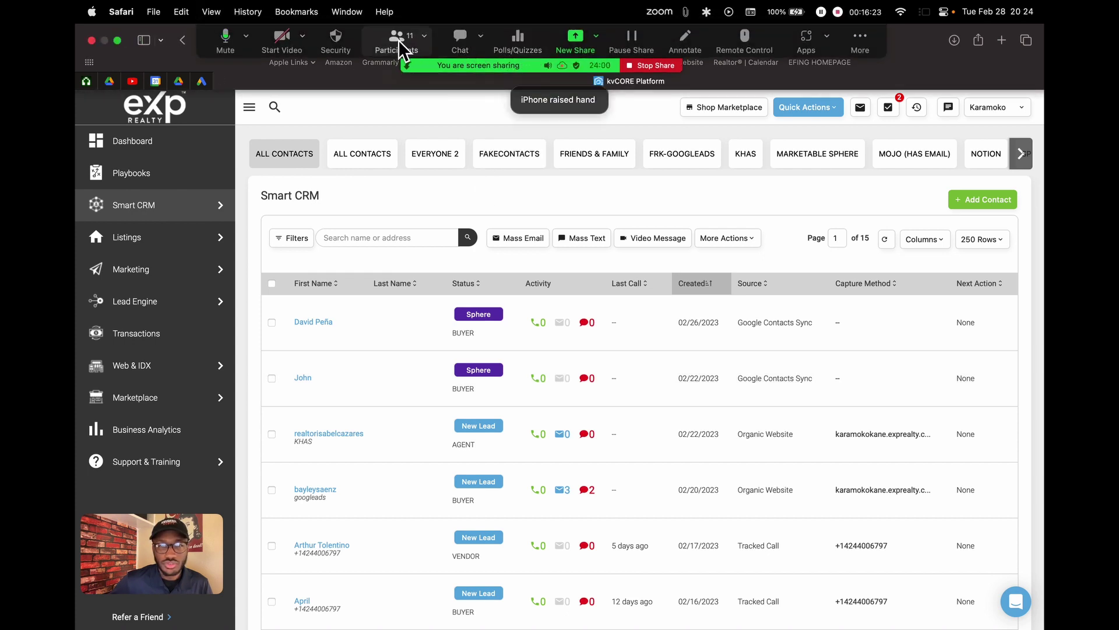
click(398, 40)
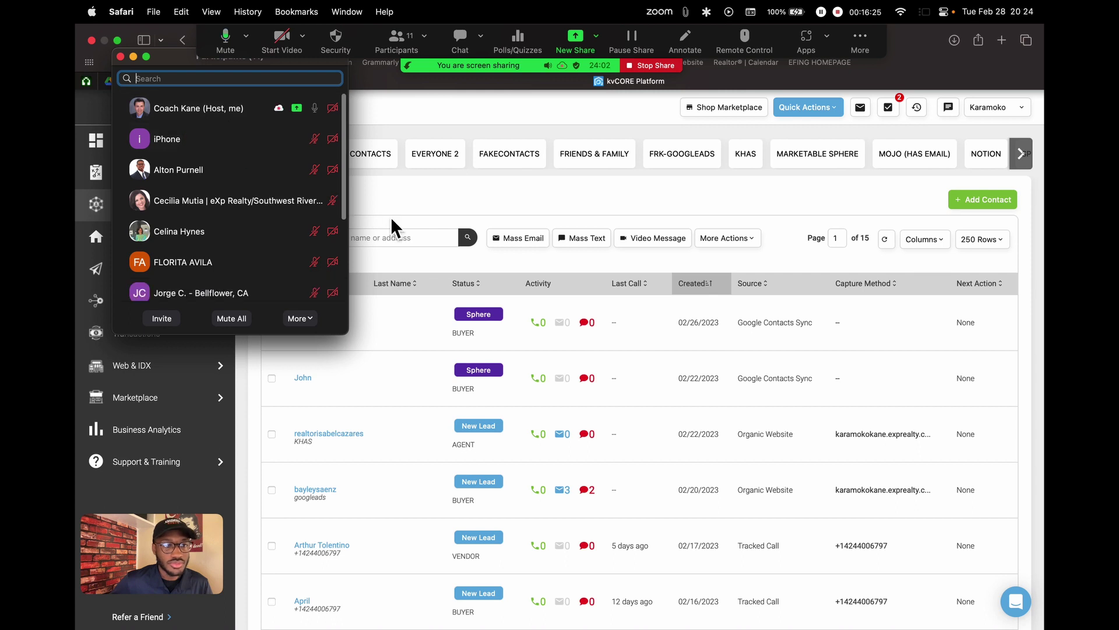
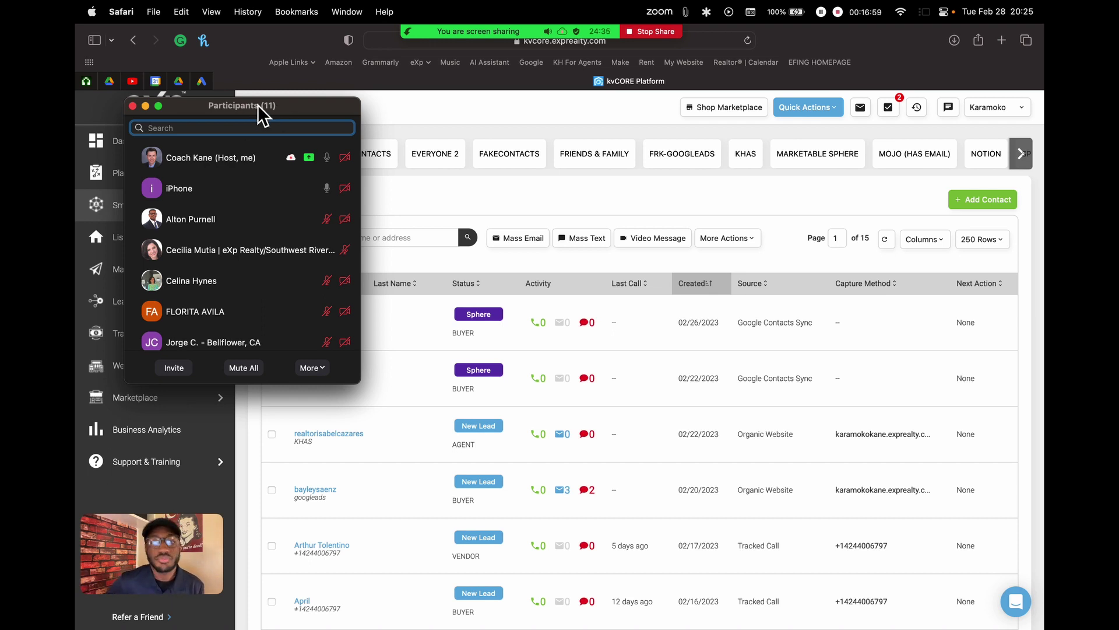
click(147, 108)
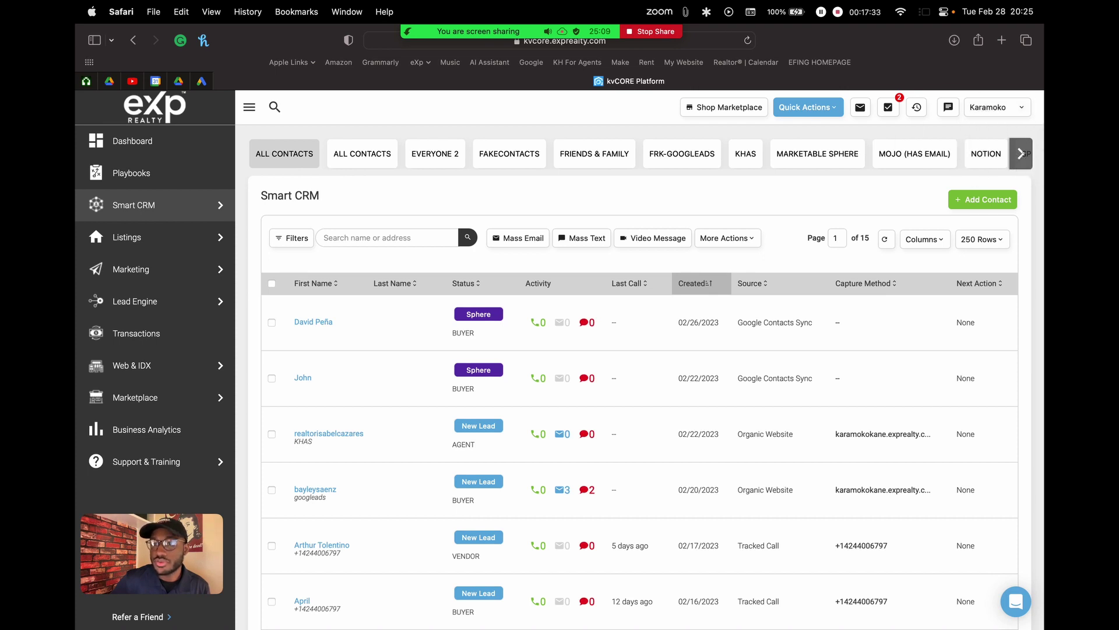
Read the new message in the Zoom meeting chat and close the chat
scroll(663, 242, down, 1)
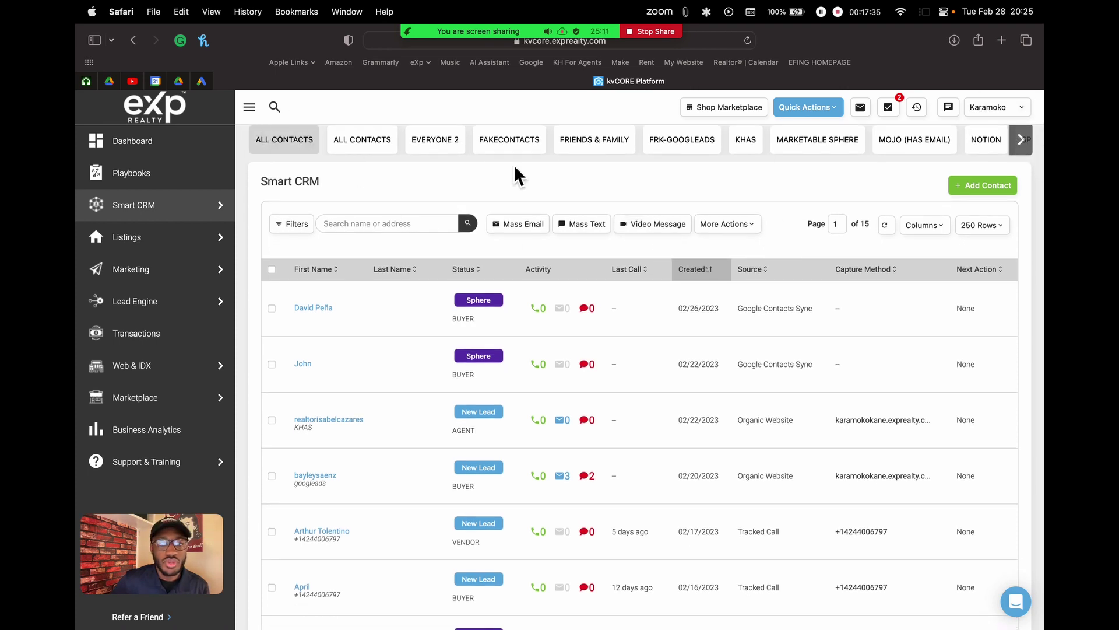
scroll(744, 181, up, 1)
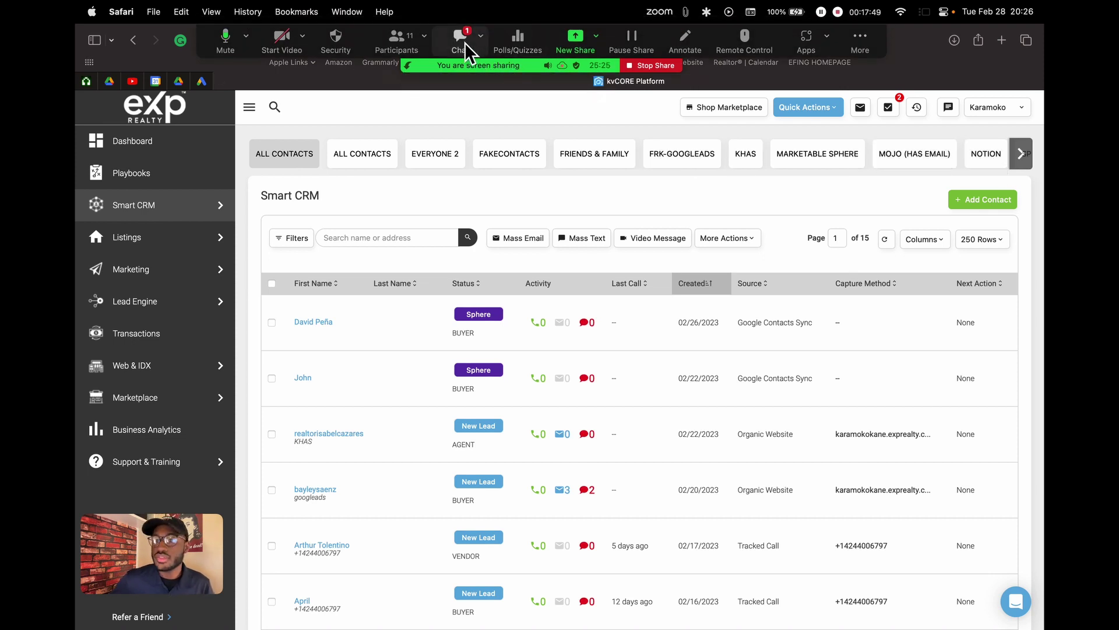
click(459, 40)
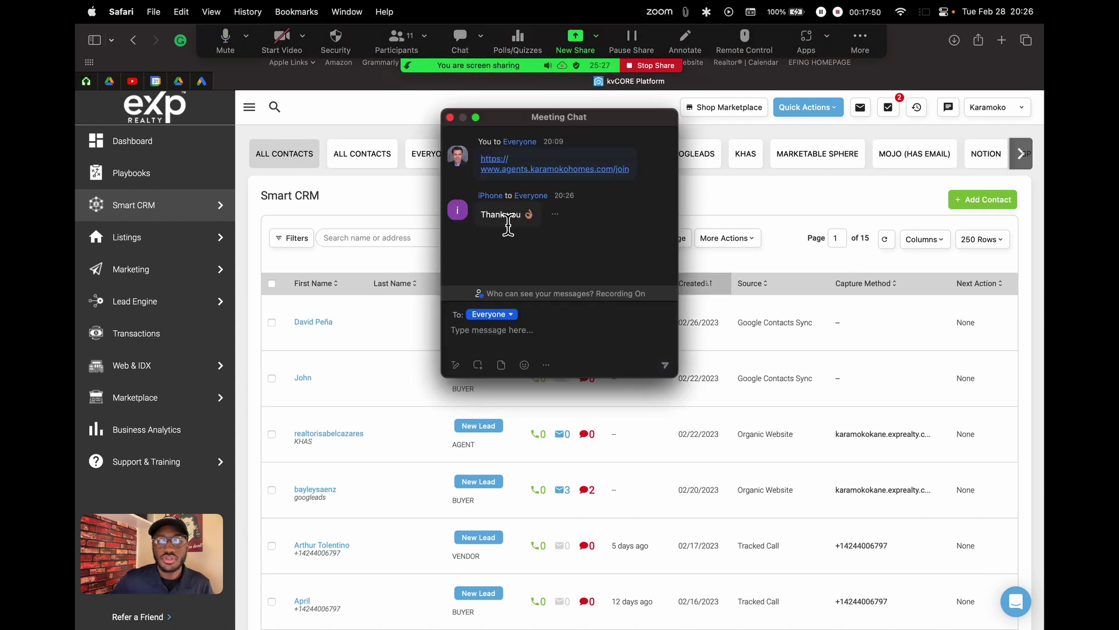
click(451, 118)
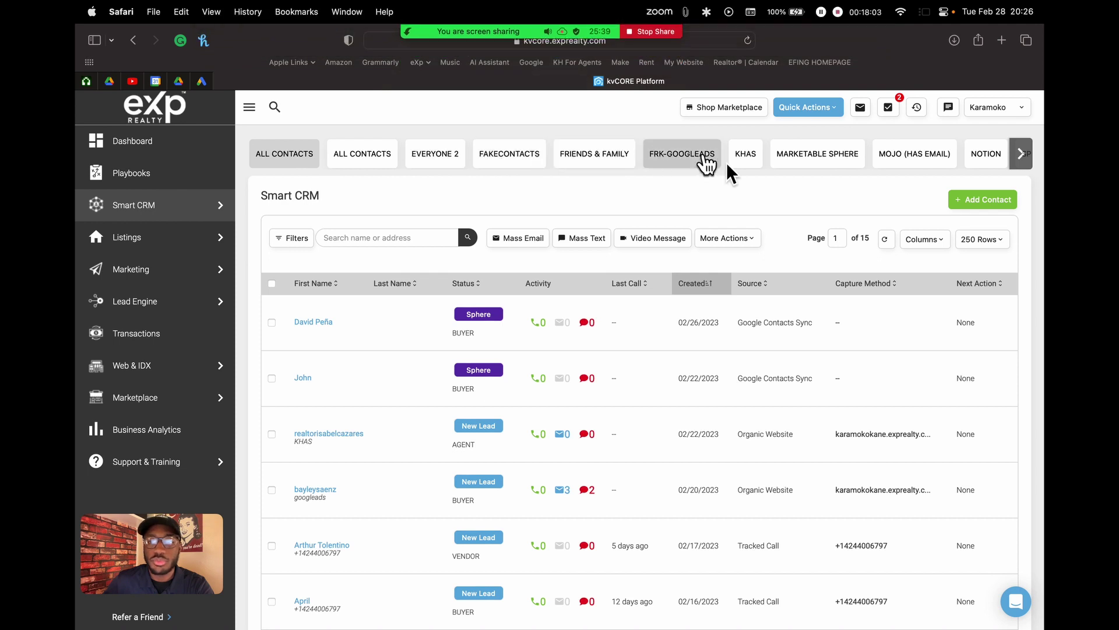
Look through the saved contact filters in Smart CRM, and preview and dismiss the filter options
click(1021, 154)
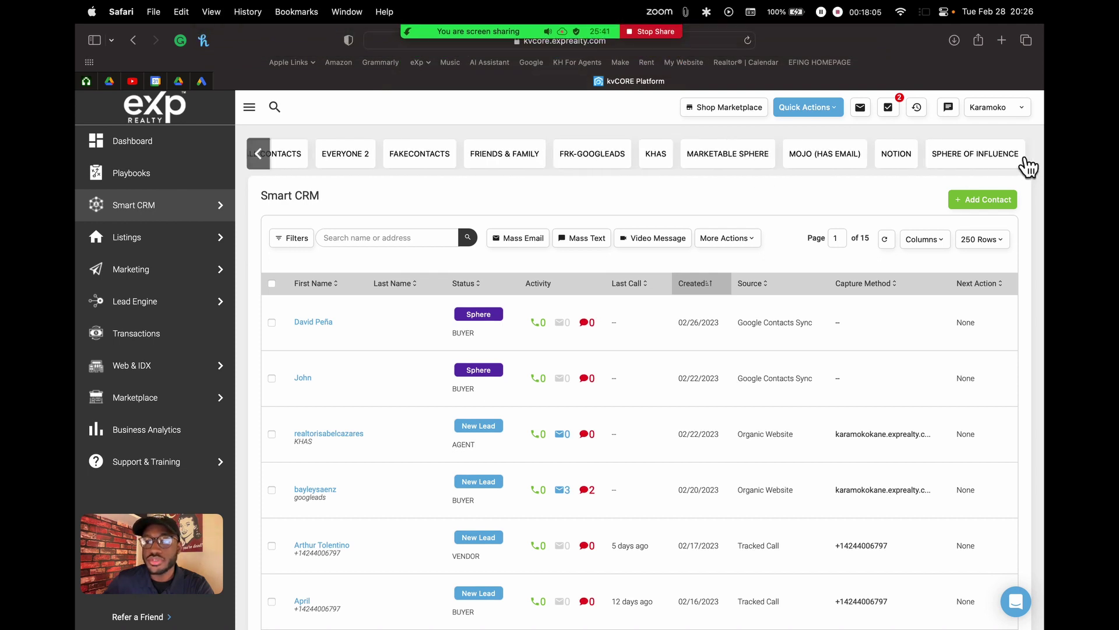
click(258, 153)
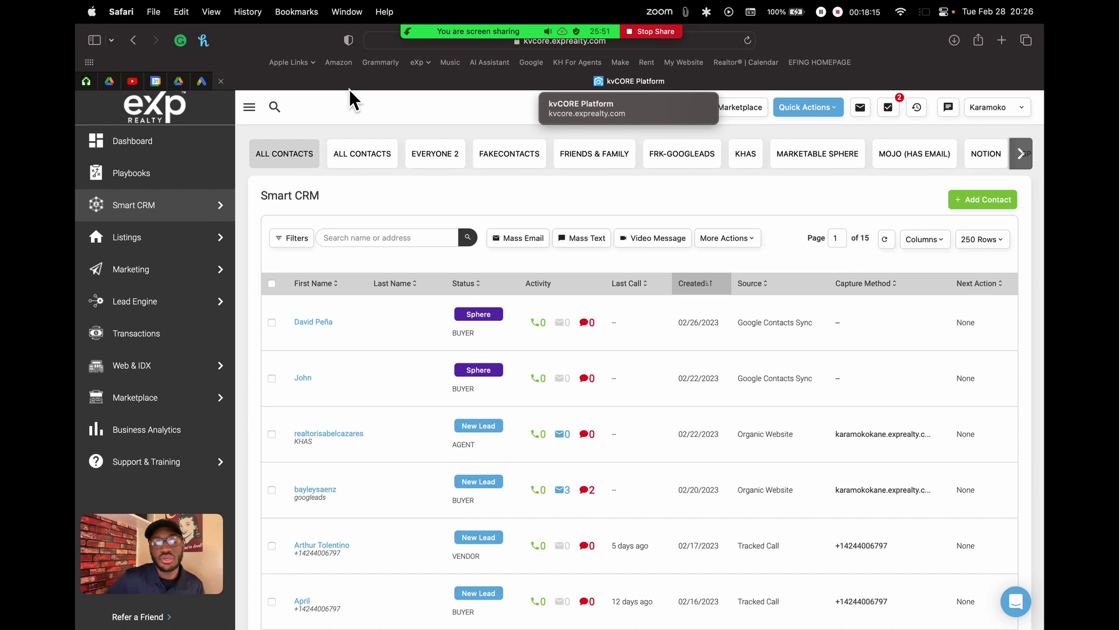
click(297, 239)
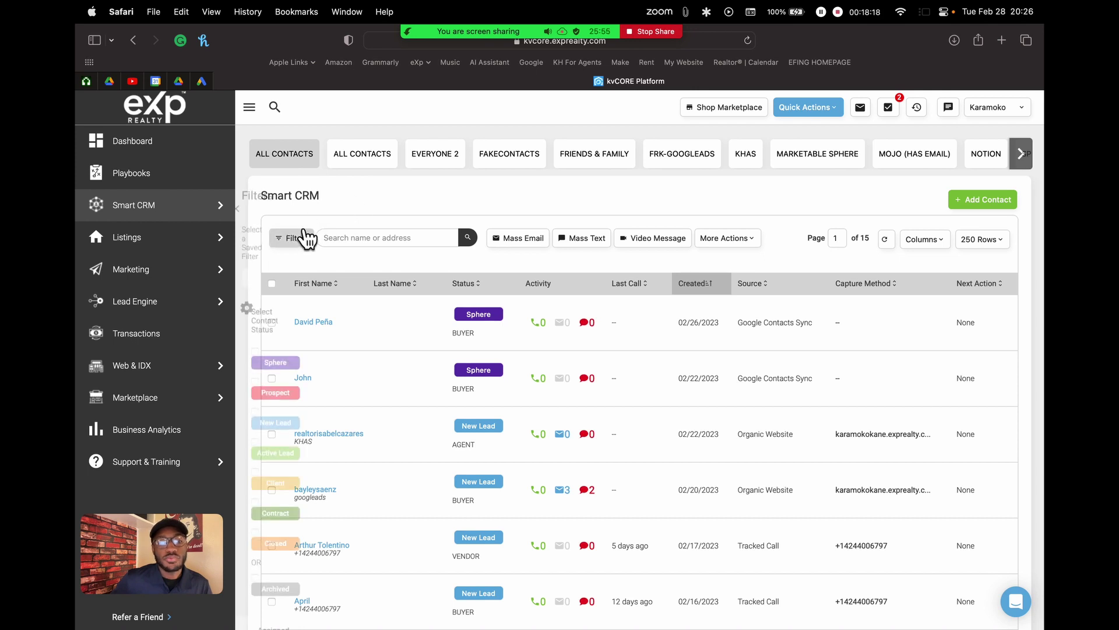
click(380, 196)
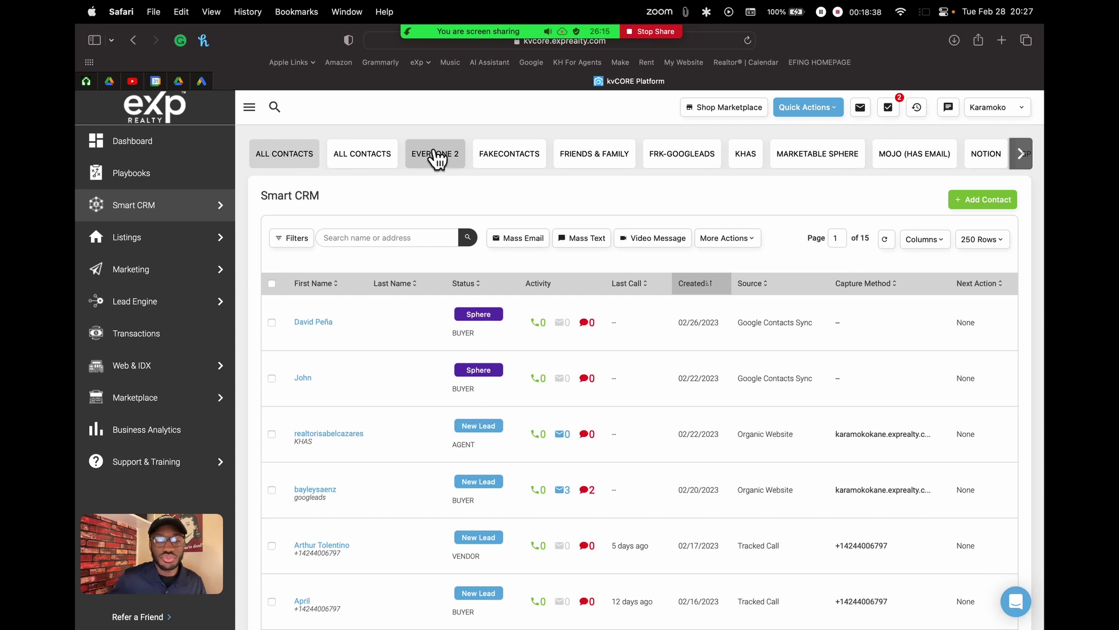
Apply the FakeContacts saved filter to the Smart CRM list and look through the remaining saved filters
click(512, 159)
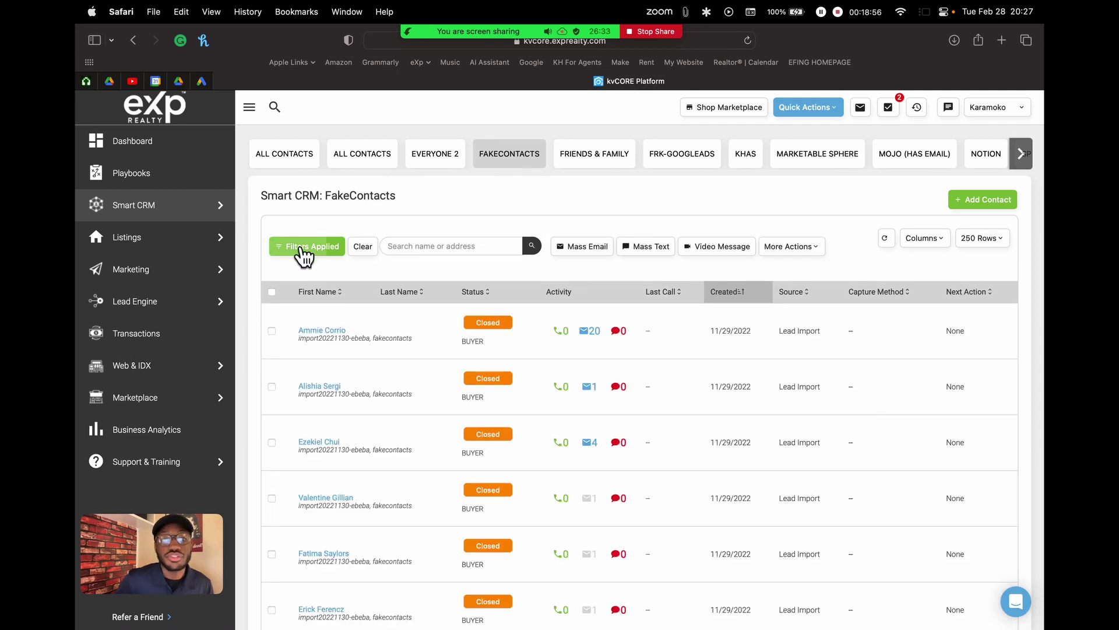
scroll(450, 316, down, 3)
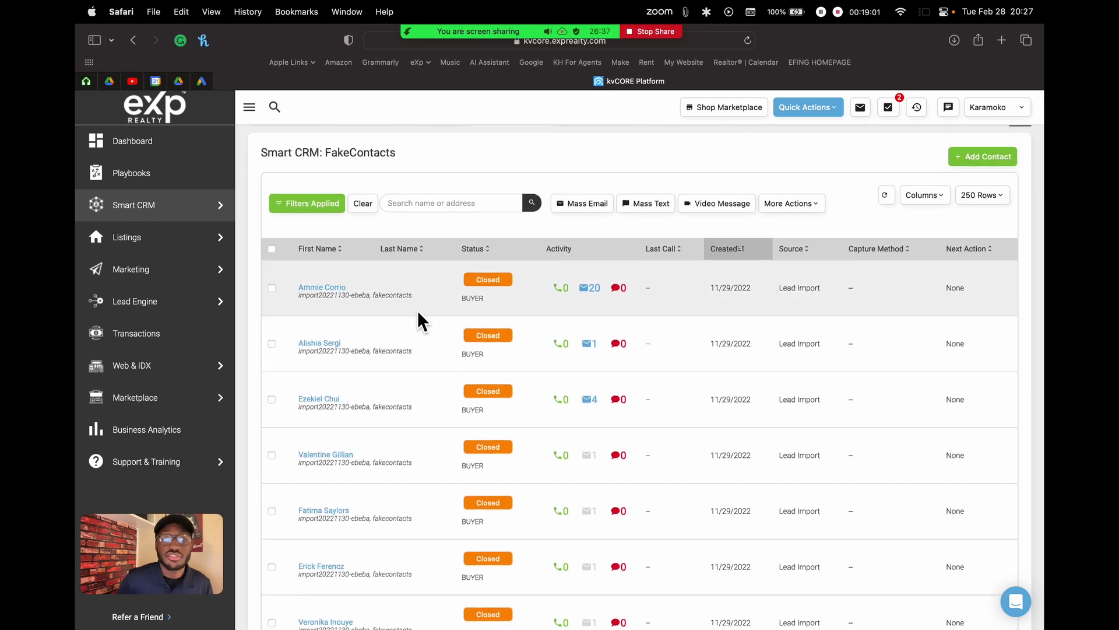
scroll(417, 310, up, 3)
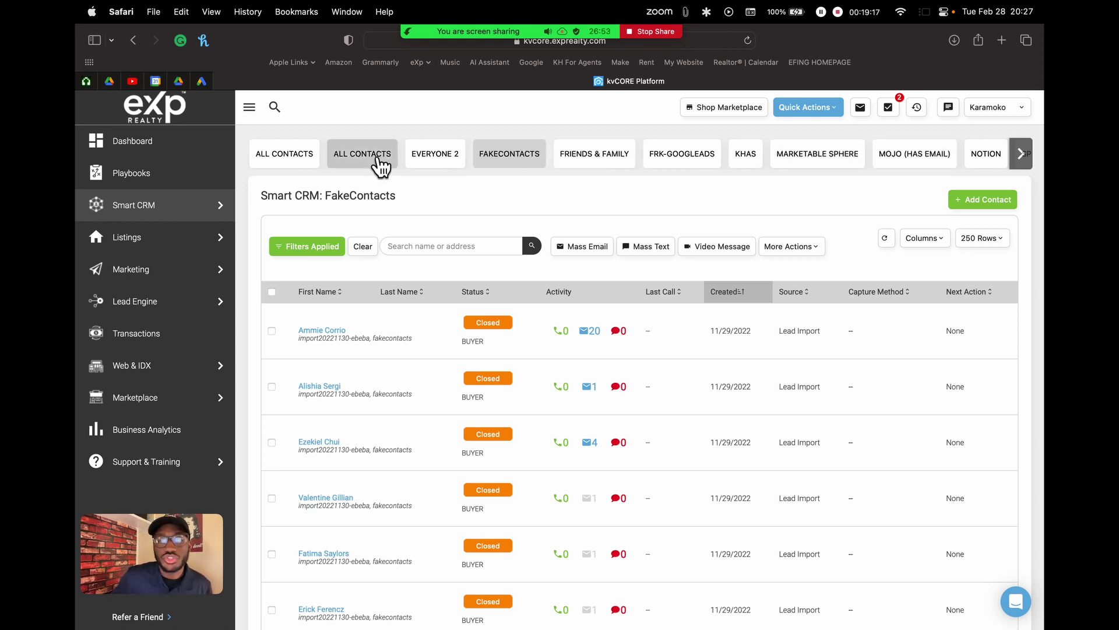
click(1021, 153)
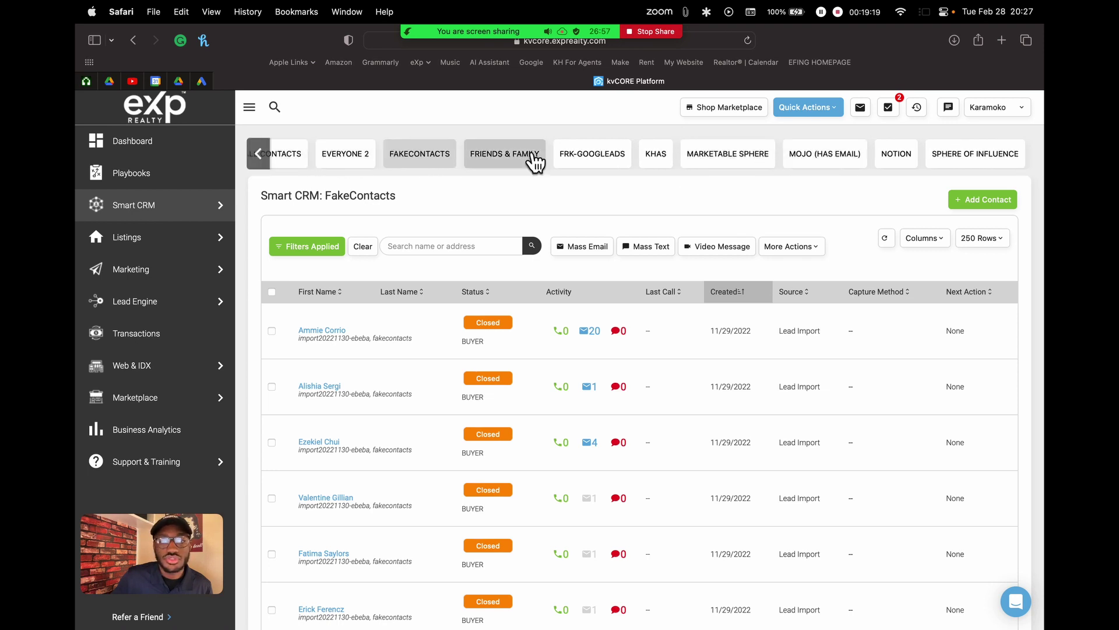
click(259, 154)
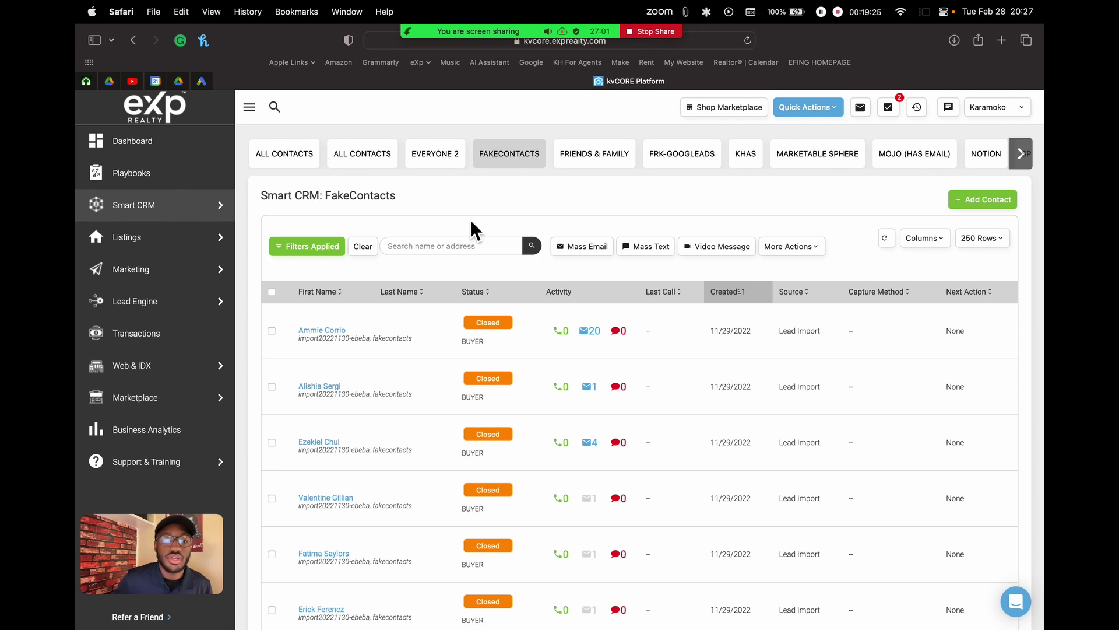
Examine the FakeContacts list and take a closer look at its Add Contact option
scroll(476, 181, down, 1)
scroll(476, 180, up, 1)
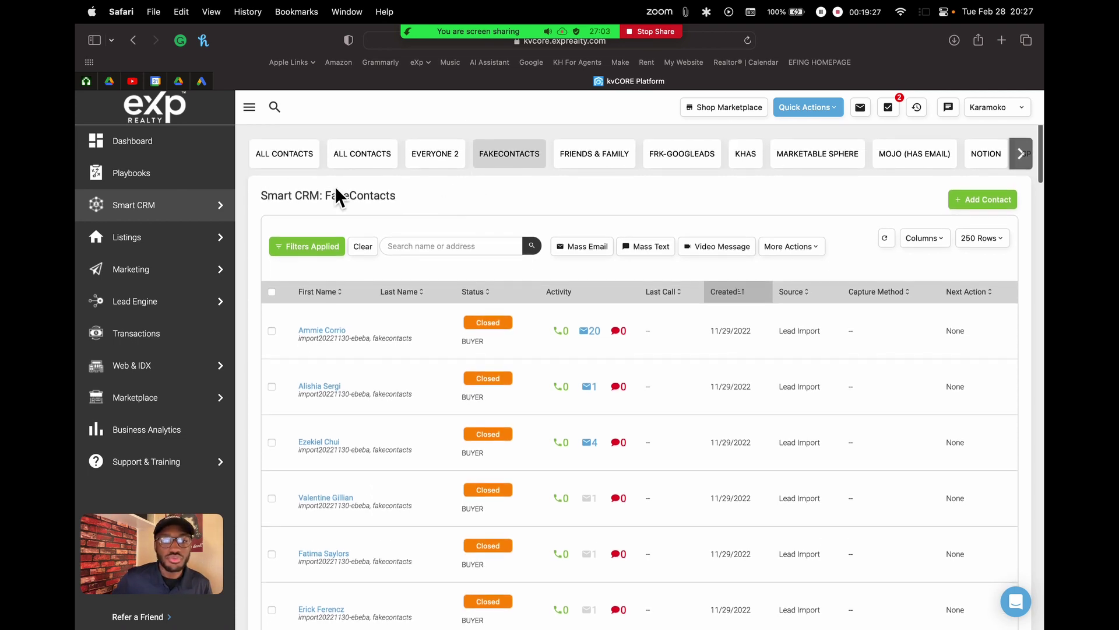
scroll(355, 225, down, 2)
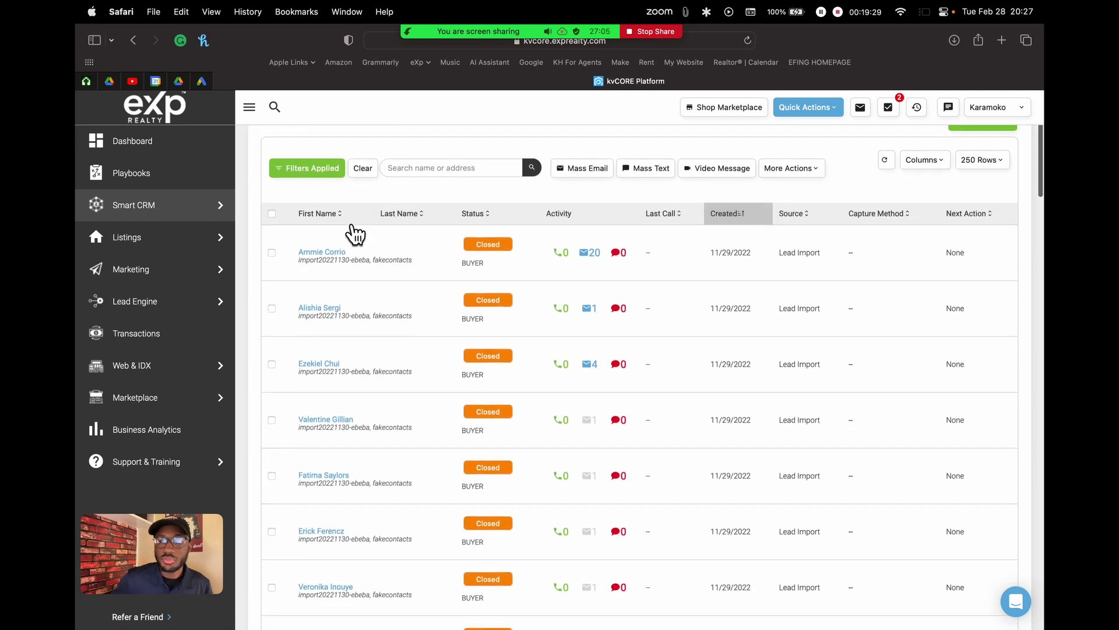
scroll(355, 233, down, 2)
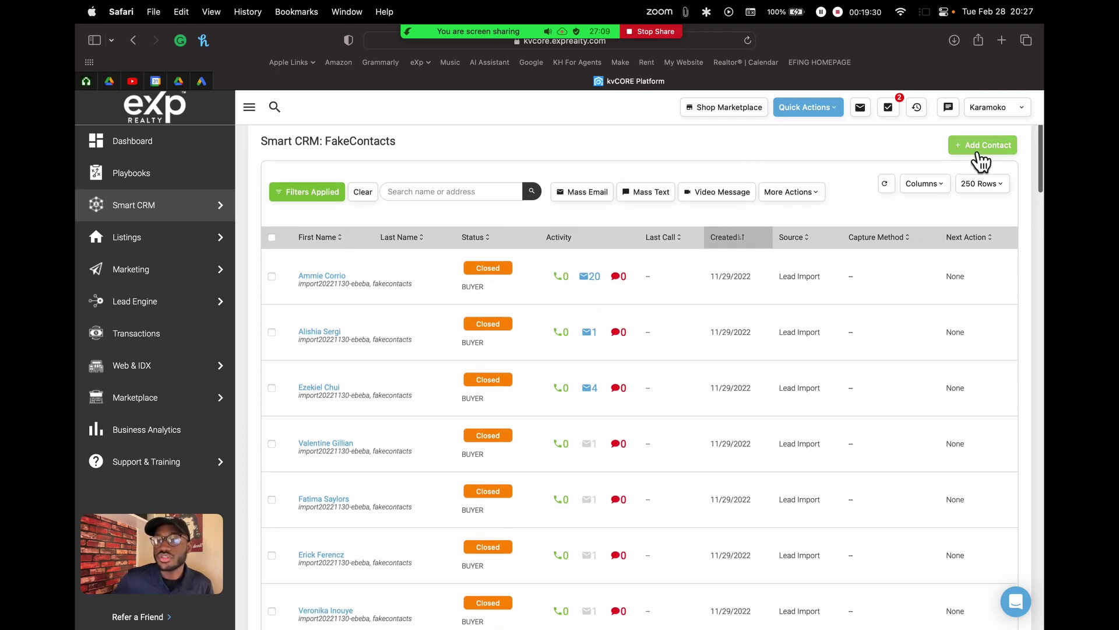
scroll(992, 162, up, 5)
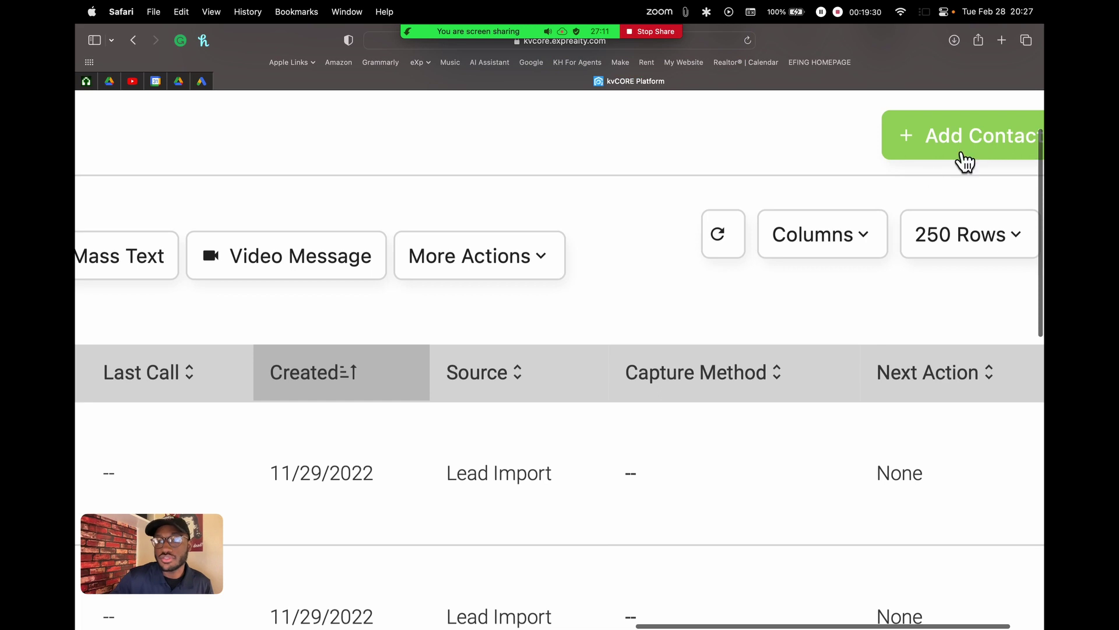
scroll(958, 158, down, 5)
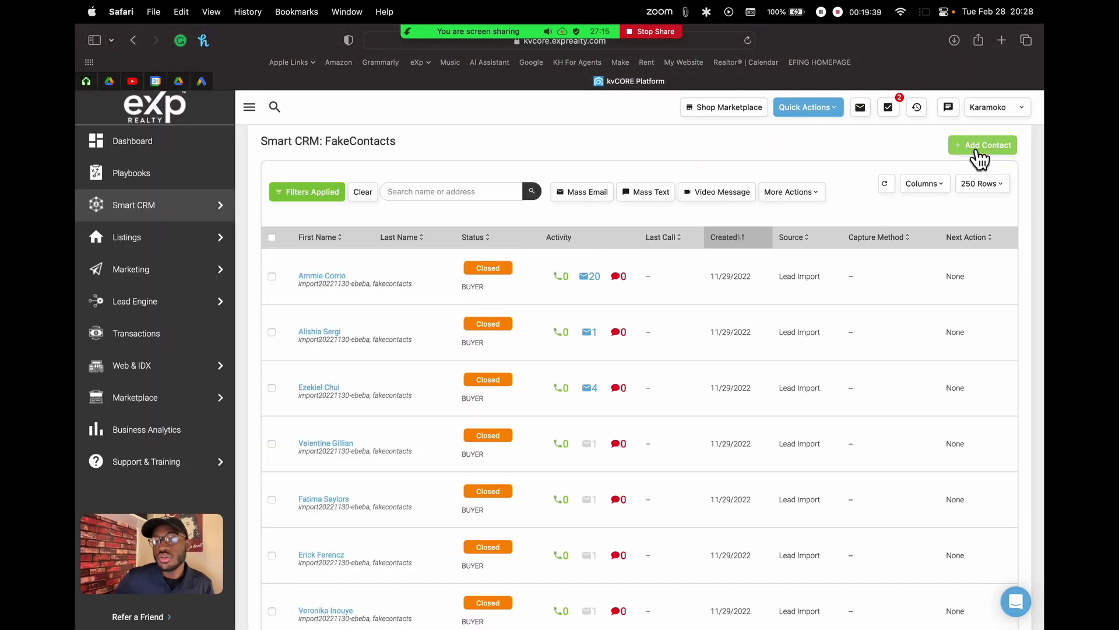
Preview the quick actions offered for contacts and dismiss the list
click(835, 109)
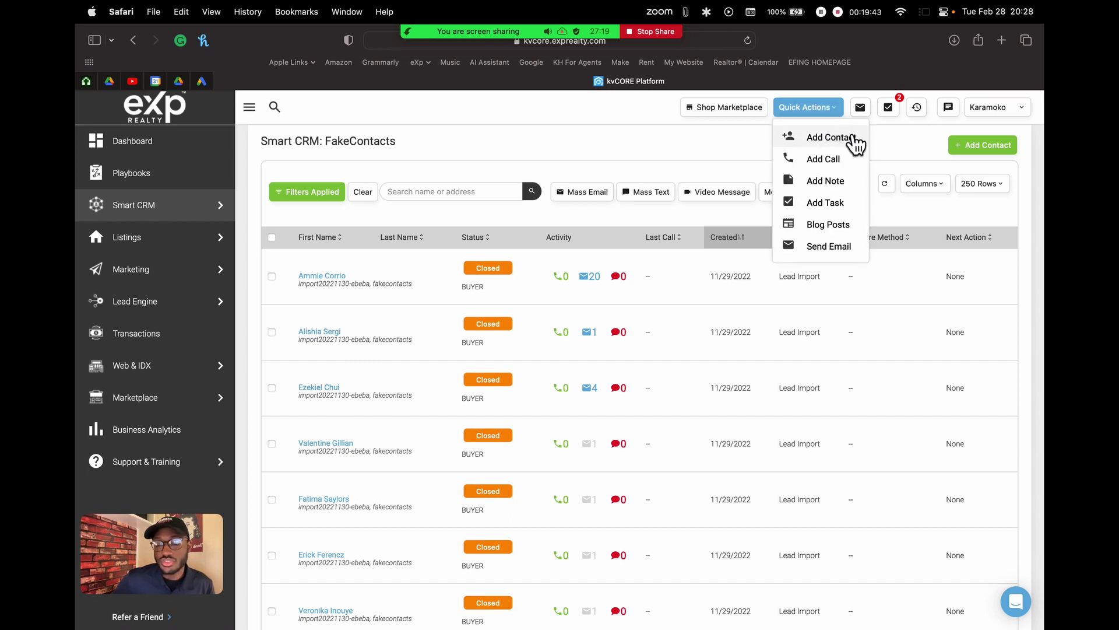
click(373, 117)
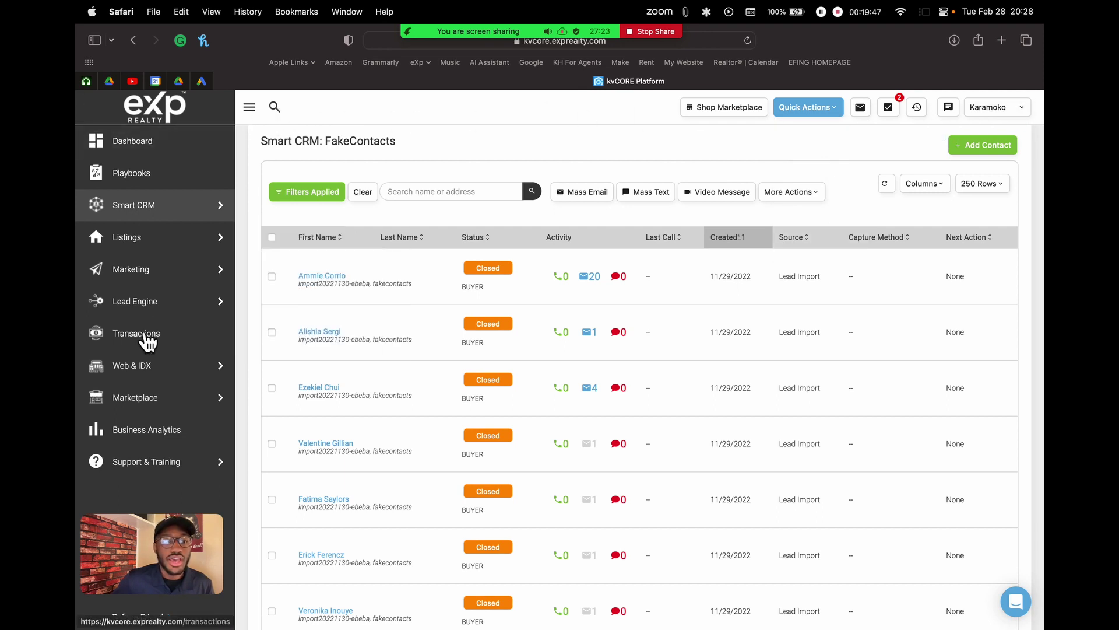
mouse_move(168, 267)
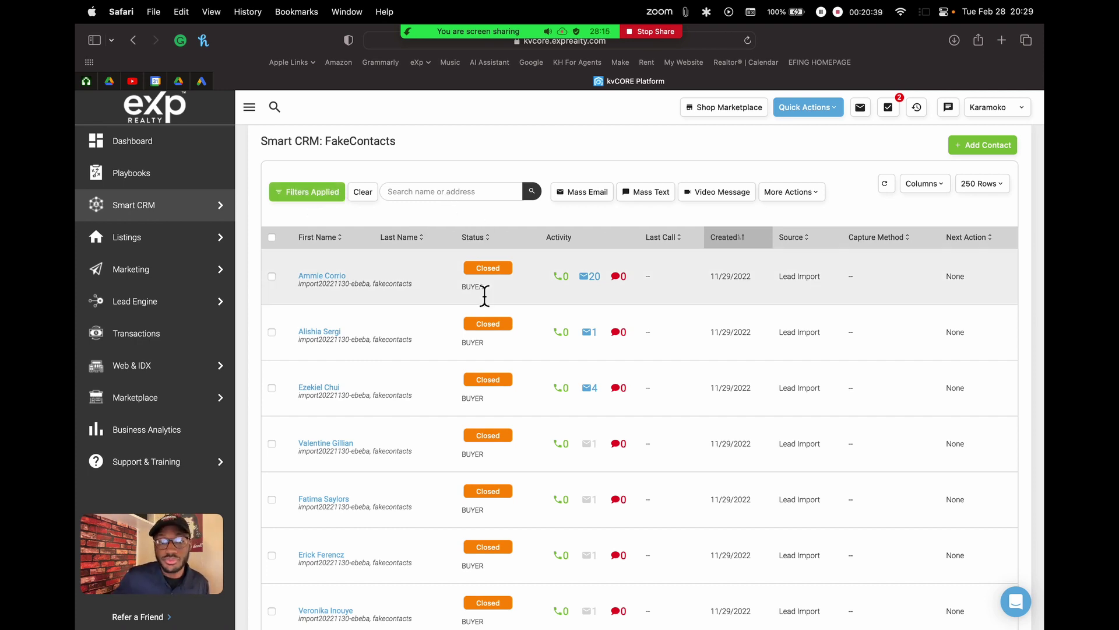
Look through the contacts in the FakeContacts list and return to its beginning
scroll(475, 356, down, 3)
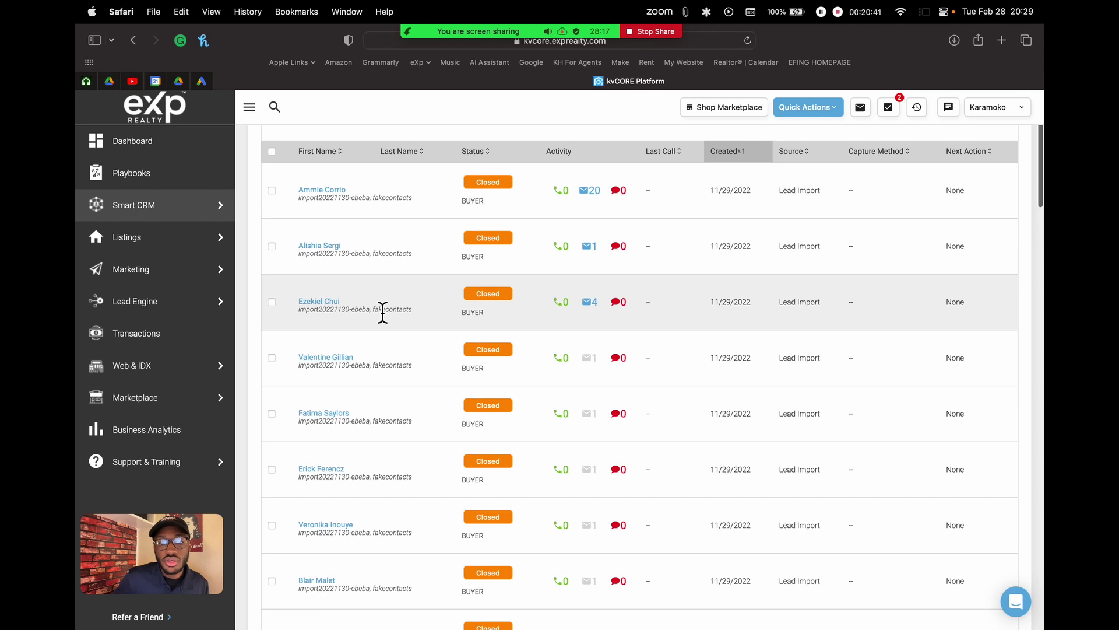
scroll(383, 312, down, 20)
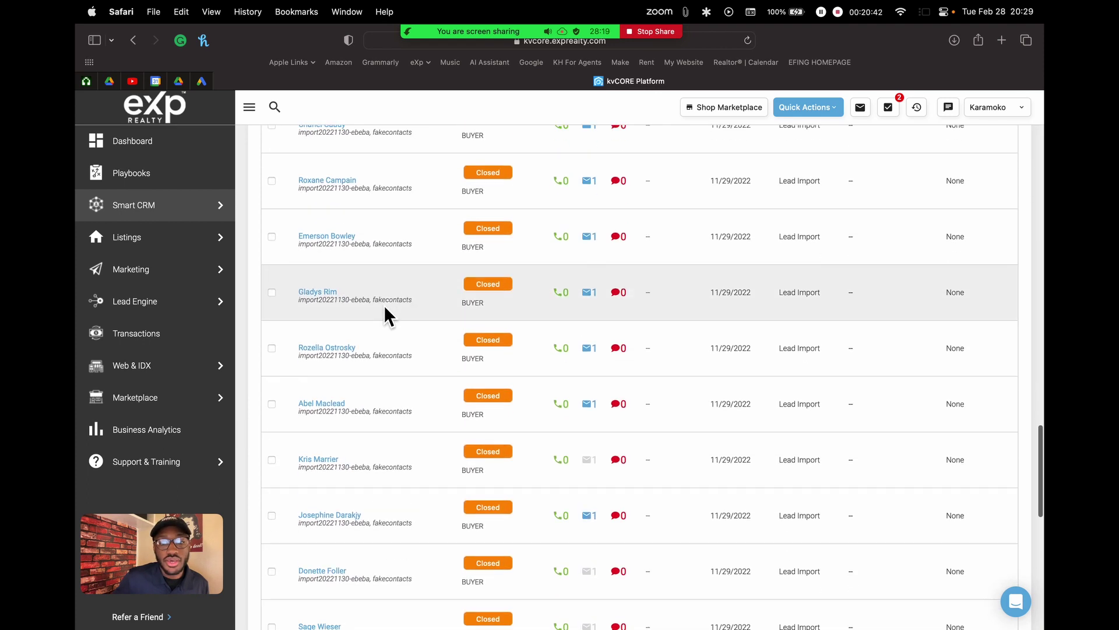
scroll(383, 305, down, 5)
scroll(383, 303, up, 12)
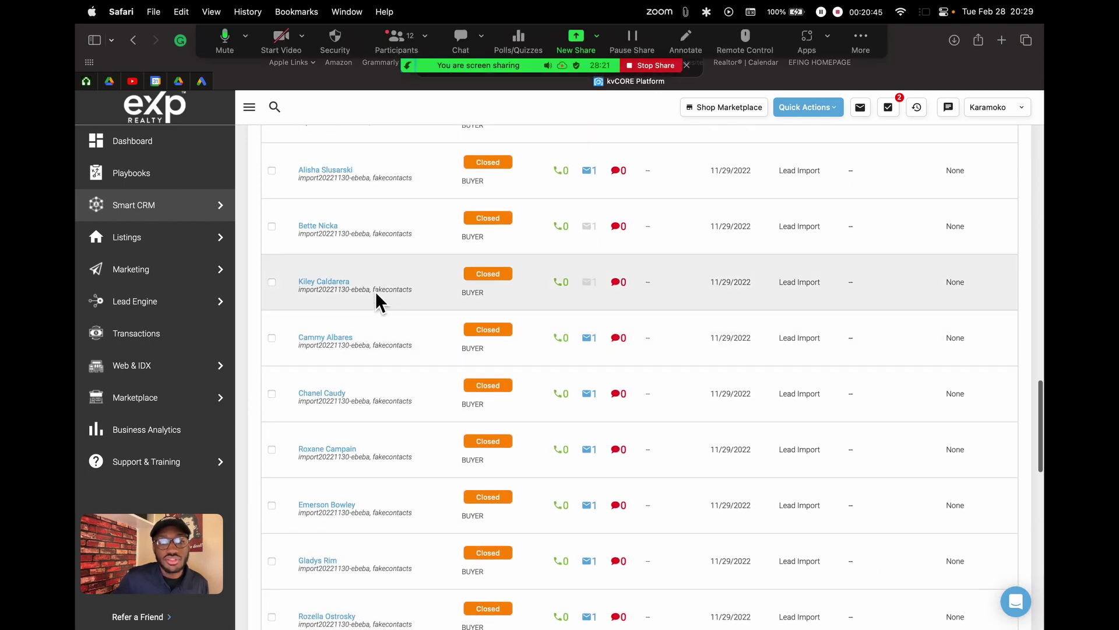
scroll(324, 239, up, 9)
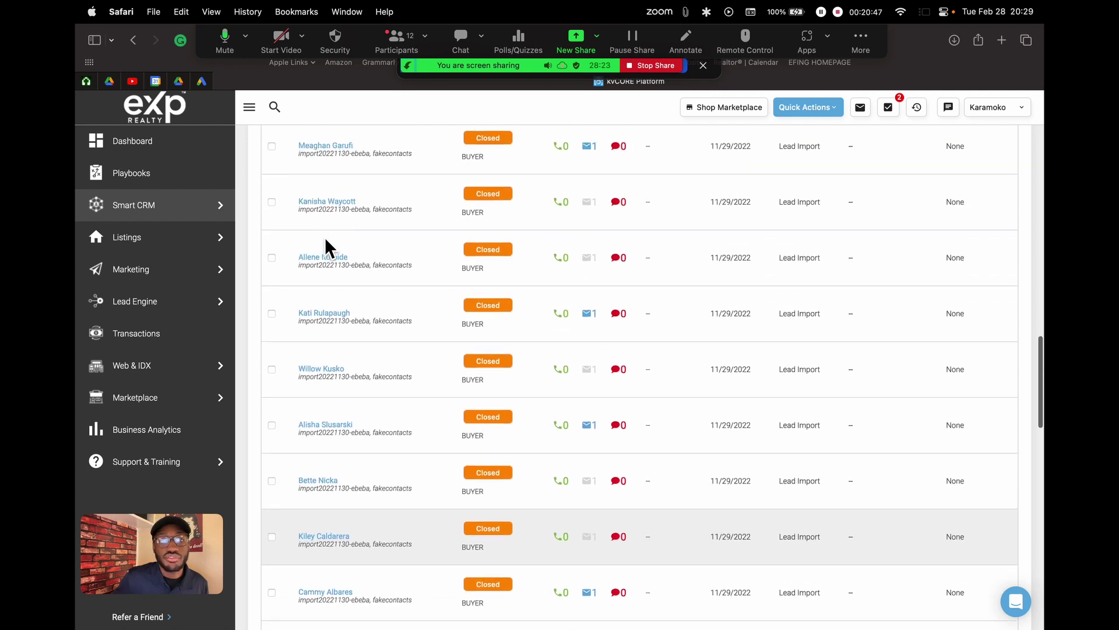
scroll(324, 237, up, 10)
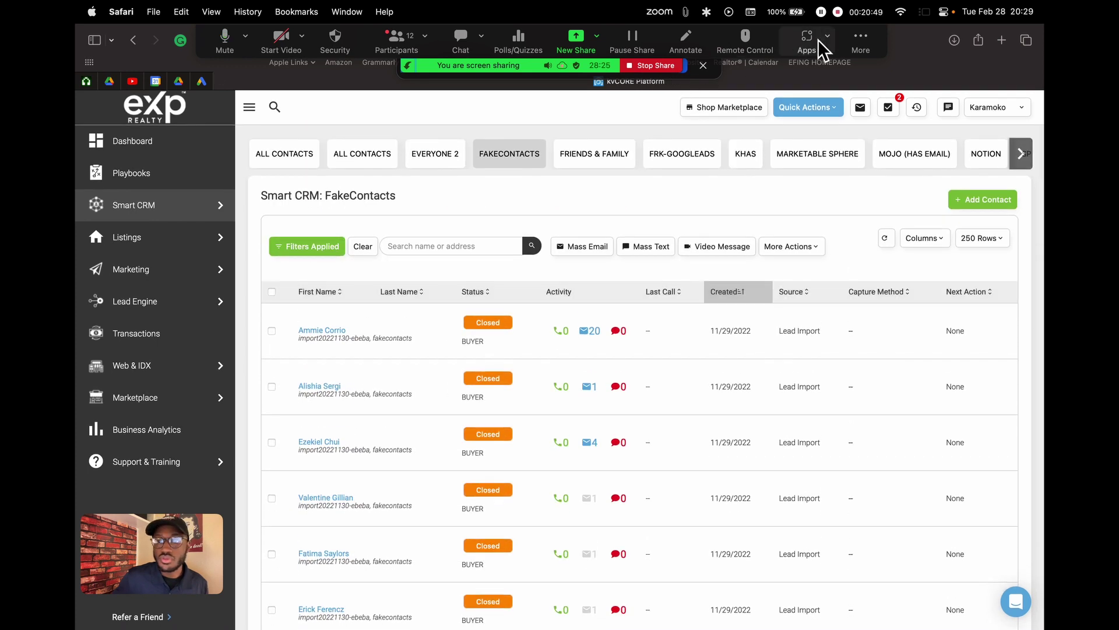
Move the Zoom meeting controls away from the Smart CRM saved filters
click(670, 68)
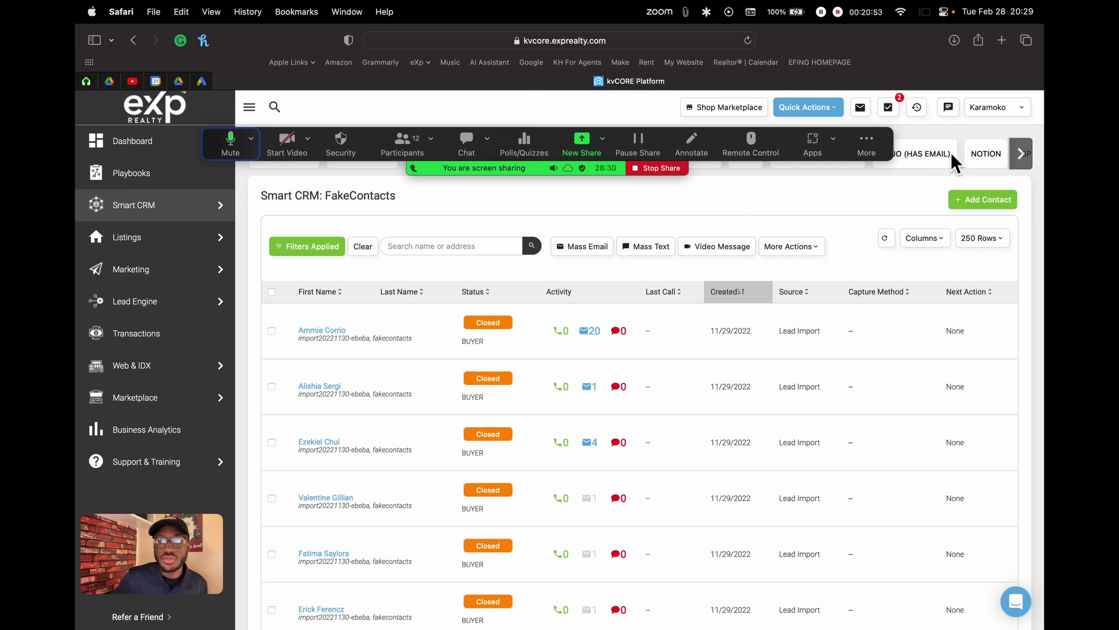
drag(874, 145, 916, 21)
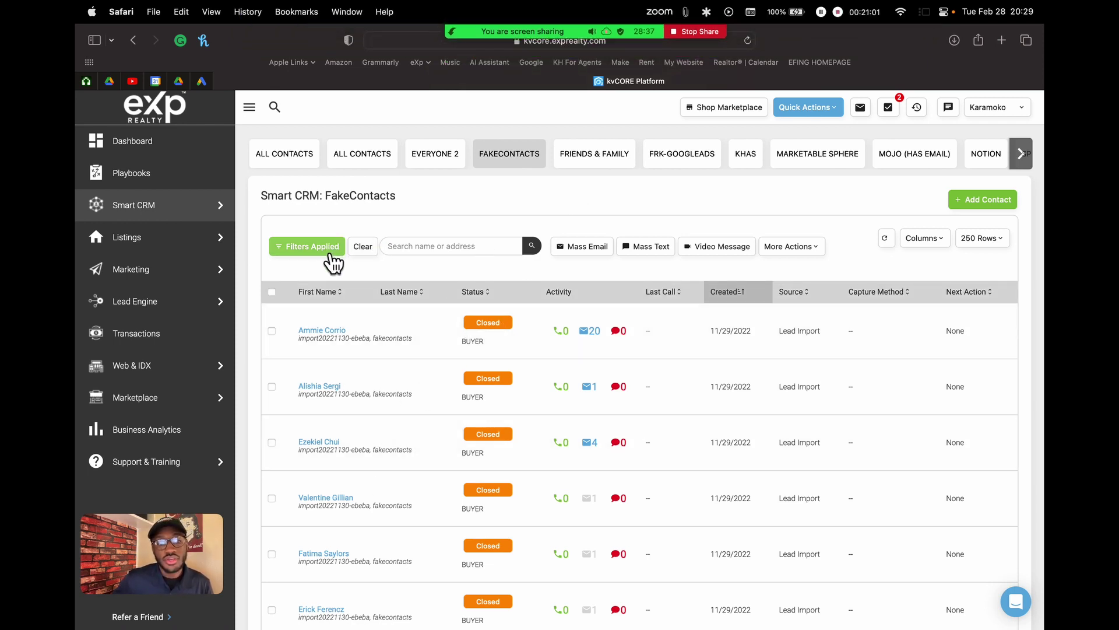
Open the filter options for FakeContacts and examine the Assigned Users section and the saved filter choices
click(301, 249)
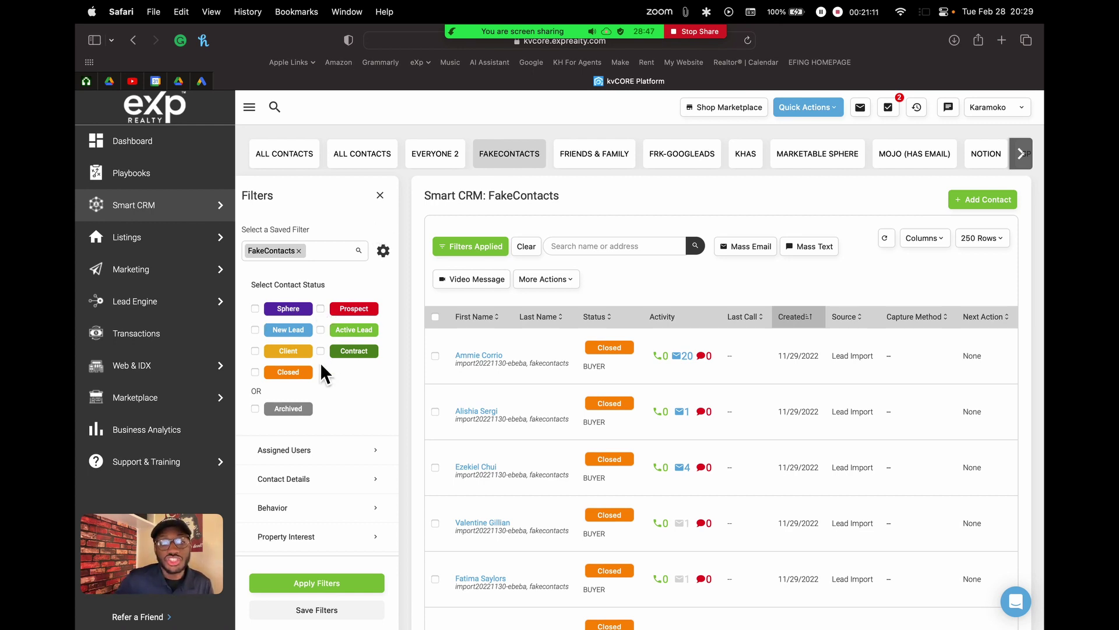
scroll(332, 402, down, 2)
click(345, 408)
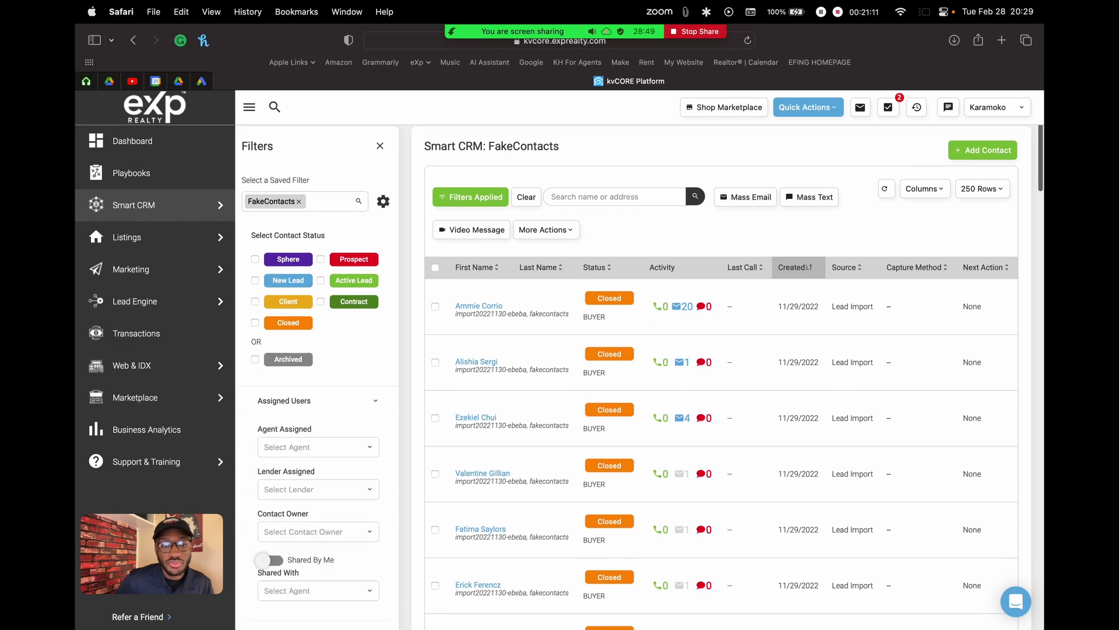
click(375, 402)
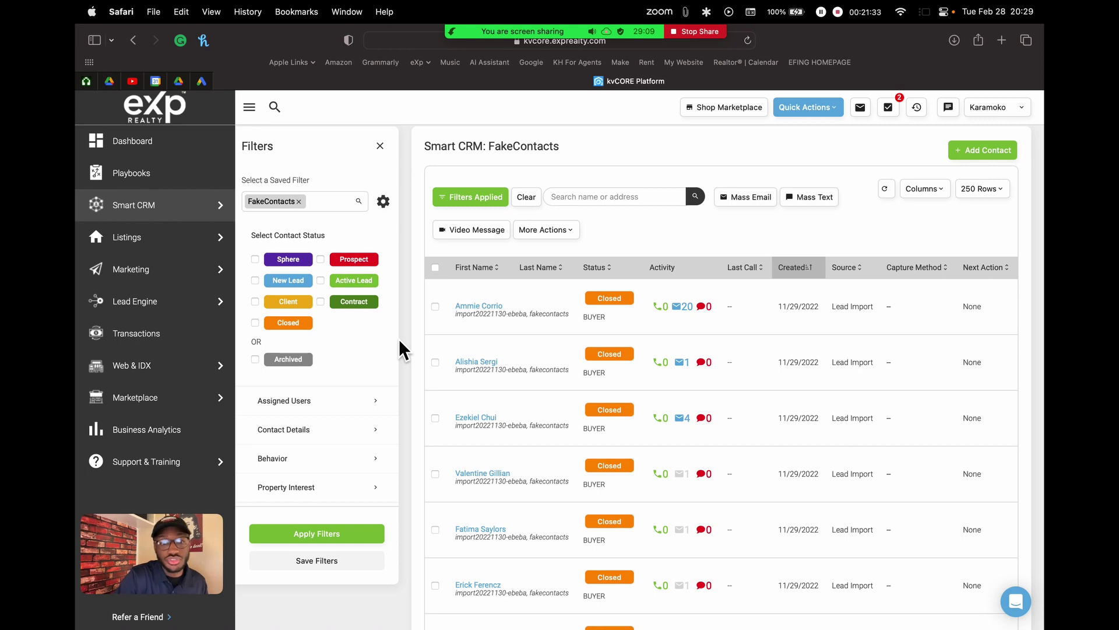
click(302, 206)
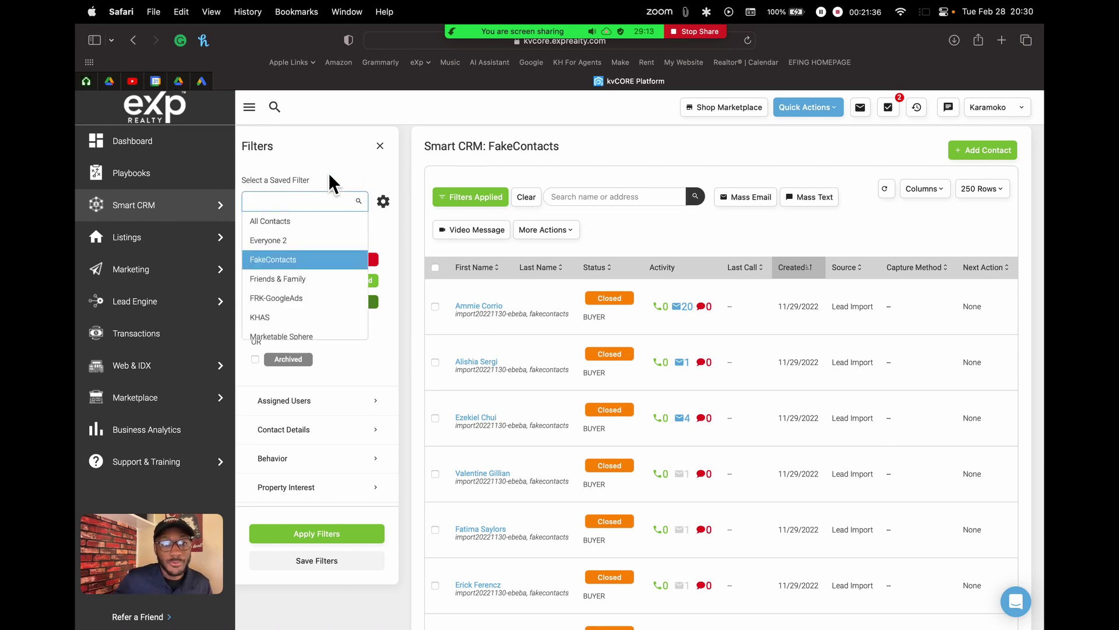
click(302, 206)
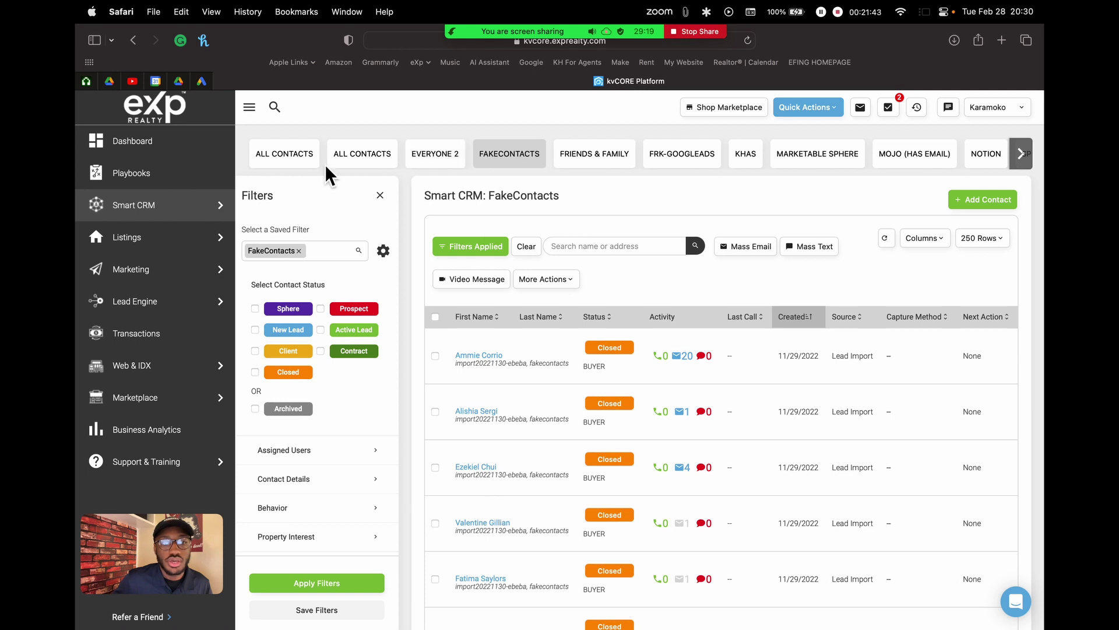
Clear the FakeContacts filter from the Smart CRM list and reopen the filter options
click(524, 248)
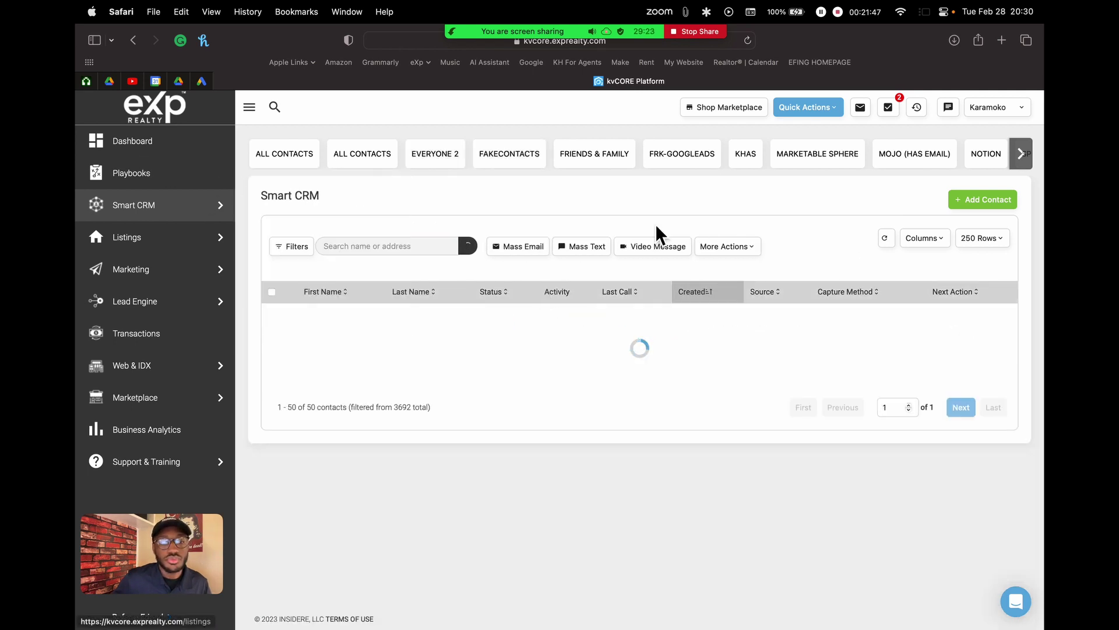
click(291, 246)
scroll(344, 183, down, 1)
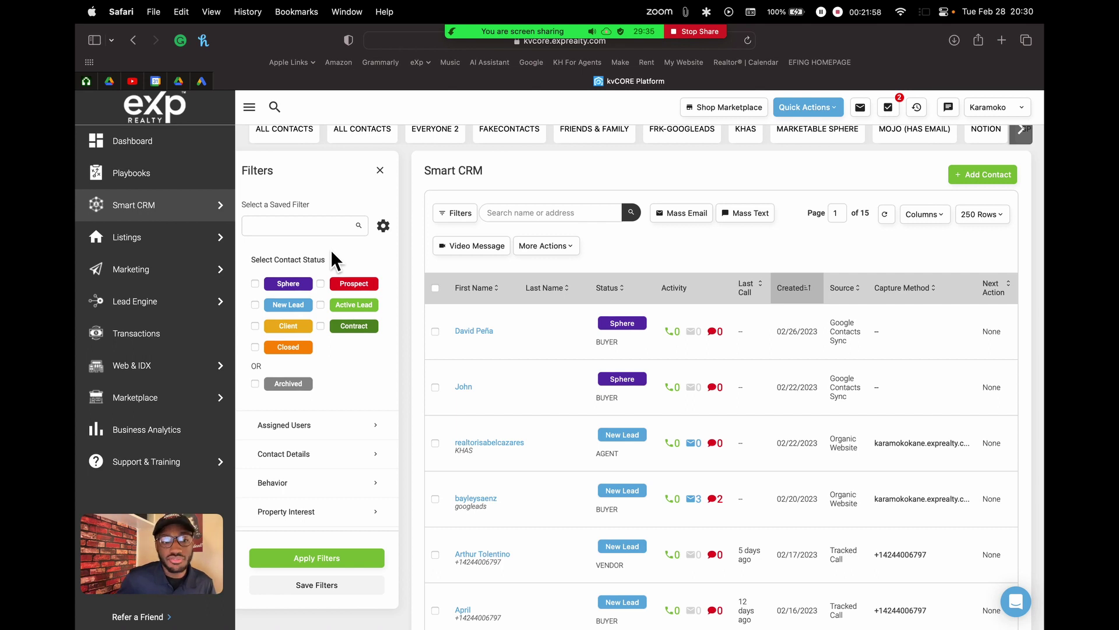
Filter the Smart CRM contacts by the Sphere status and look through the filtered list
click(254, 289)
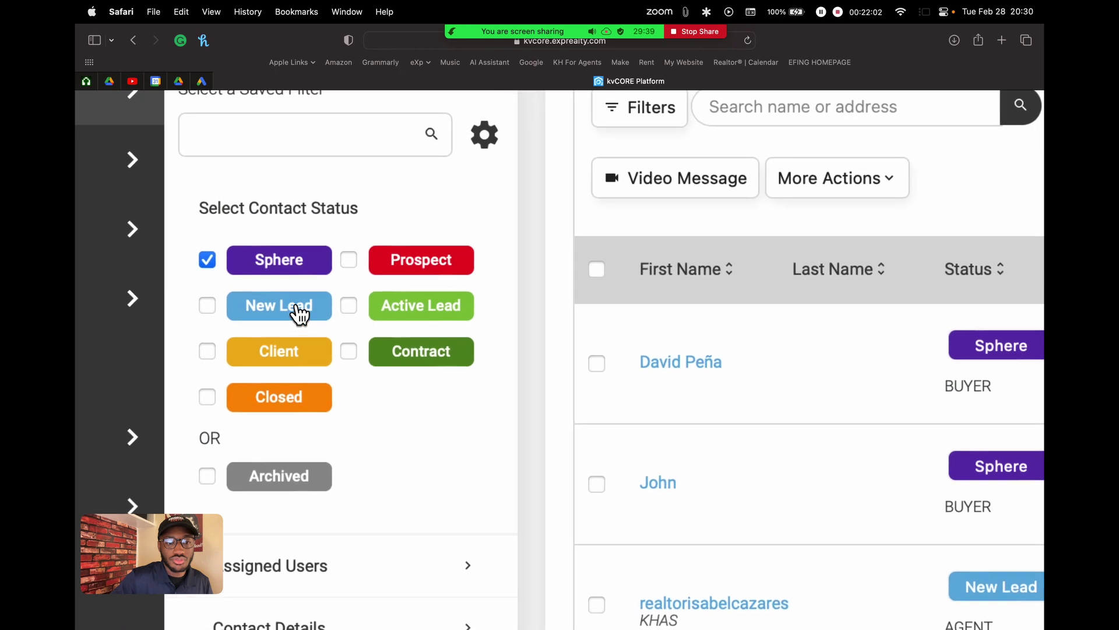
scroll(299, 313, up, 3)
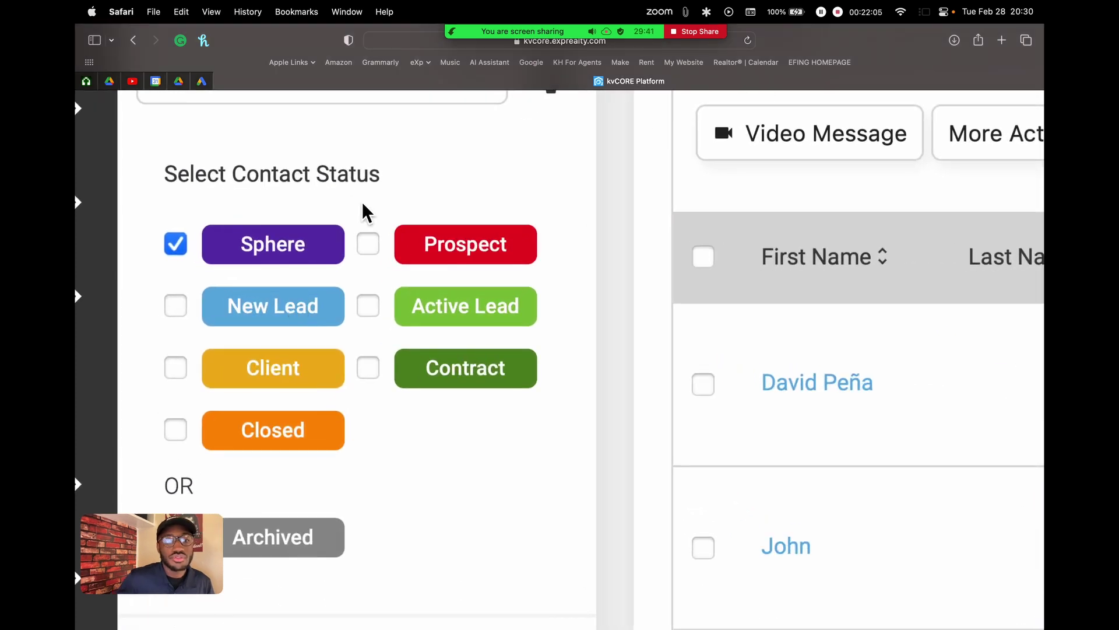
scroll(366, 212, up, 2)
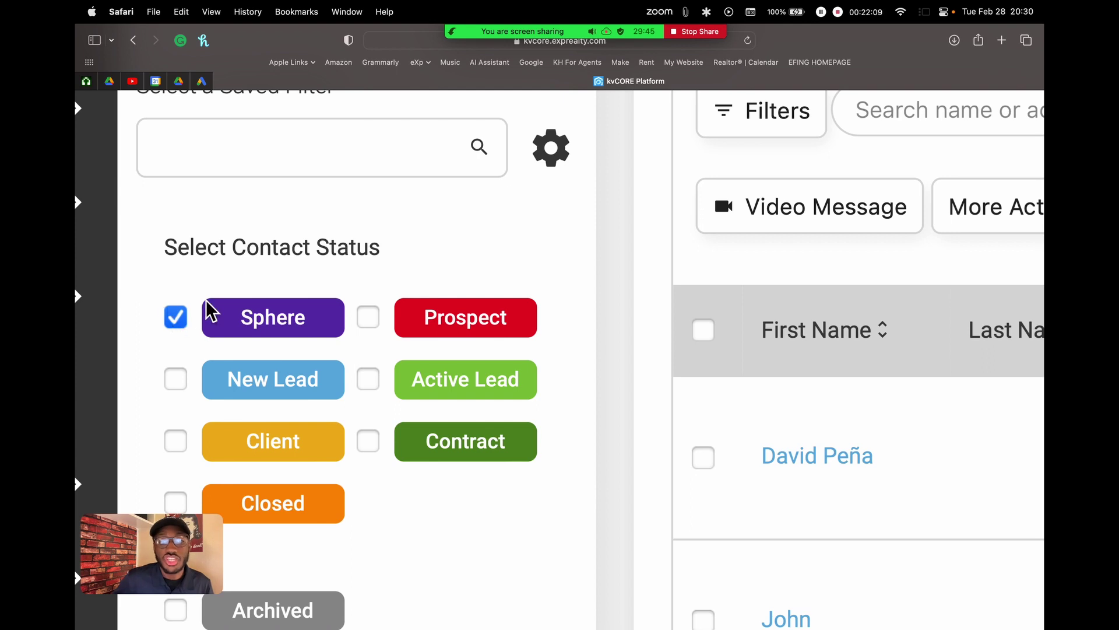
key(super+0)
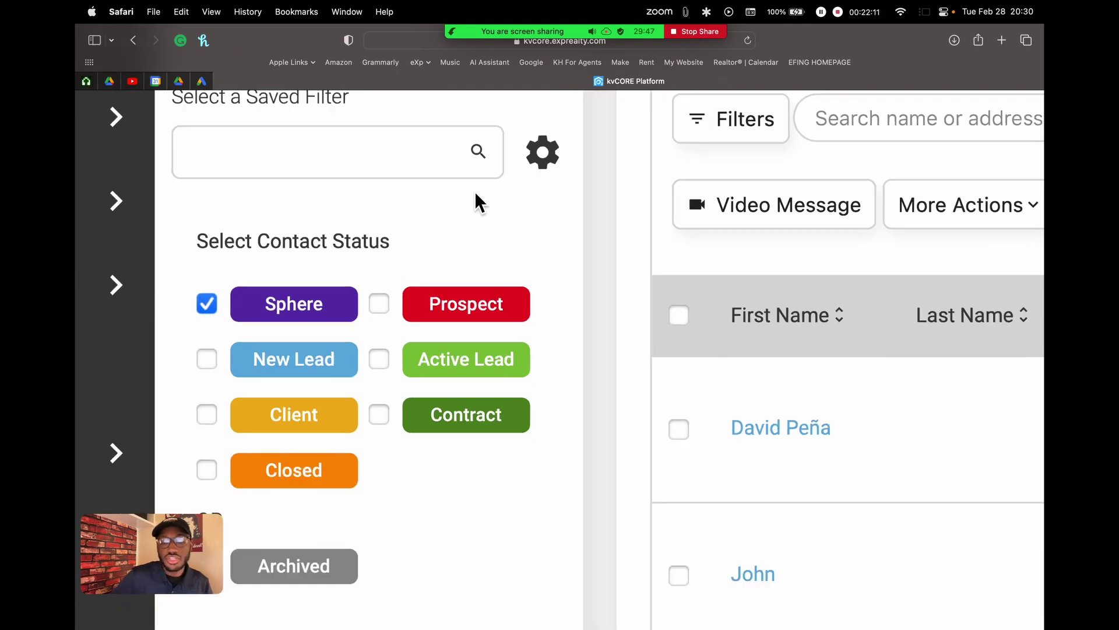
scroll(398, 292, down, 1)
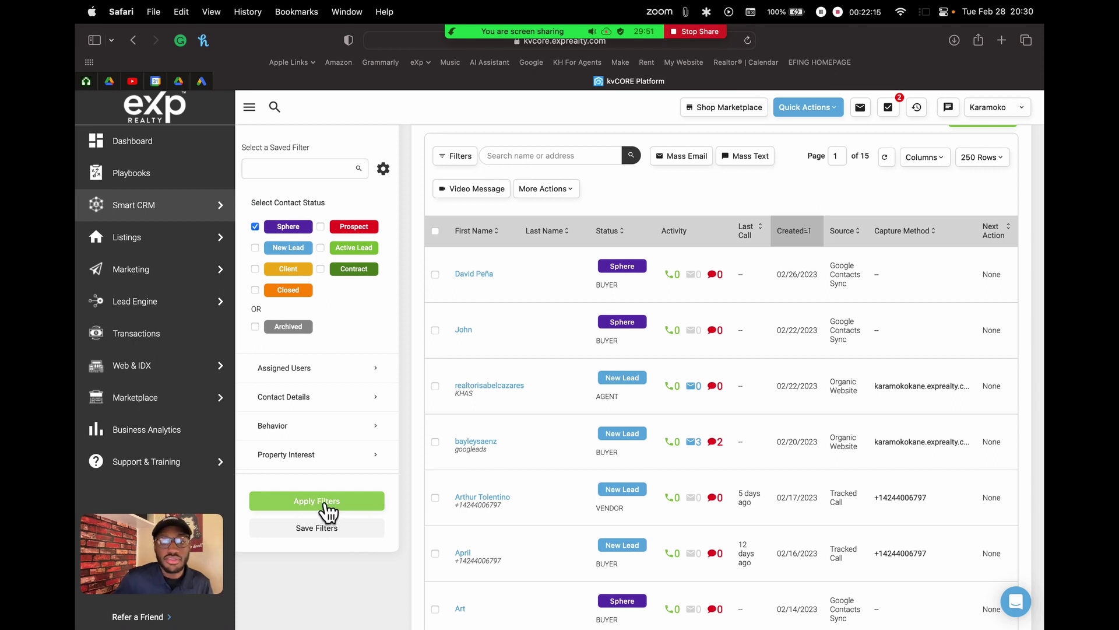
click(396, 499)
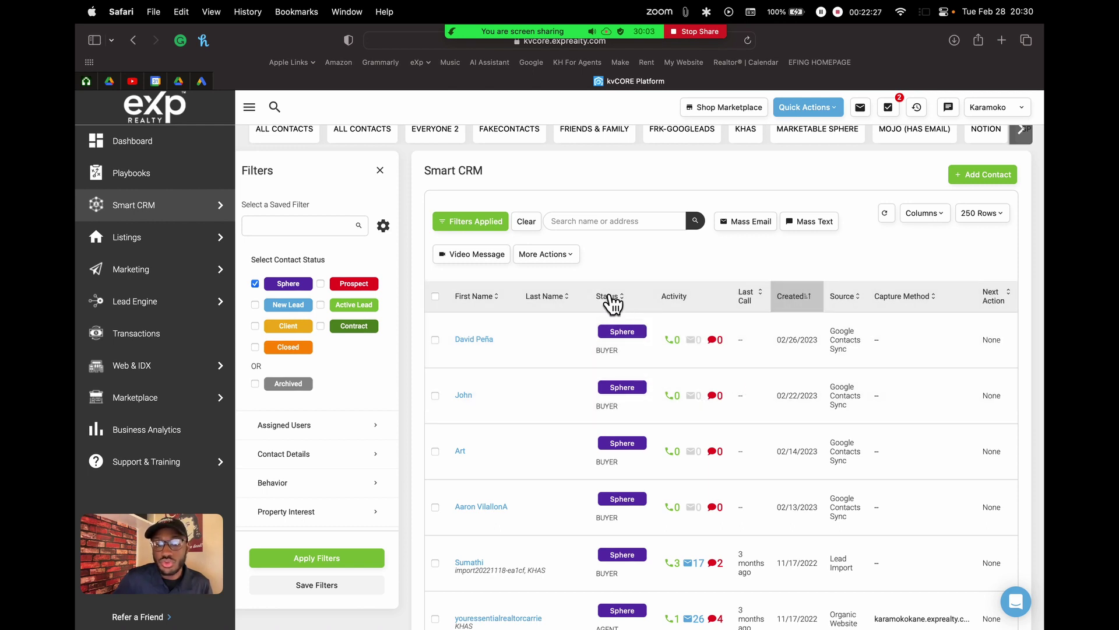
scroll(617, 339, down, 7)
scroll(619, 341, down, 6)
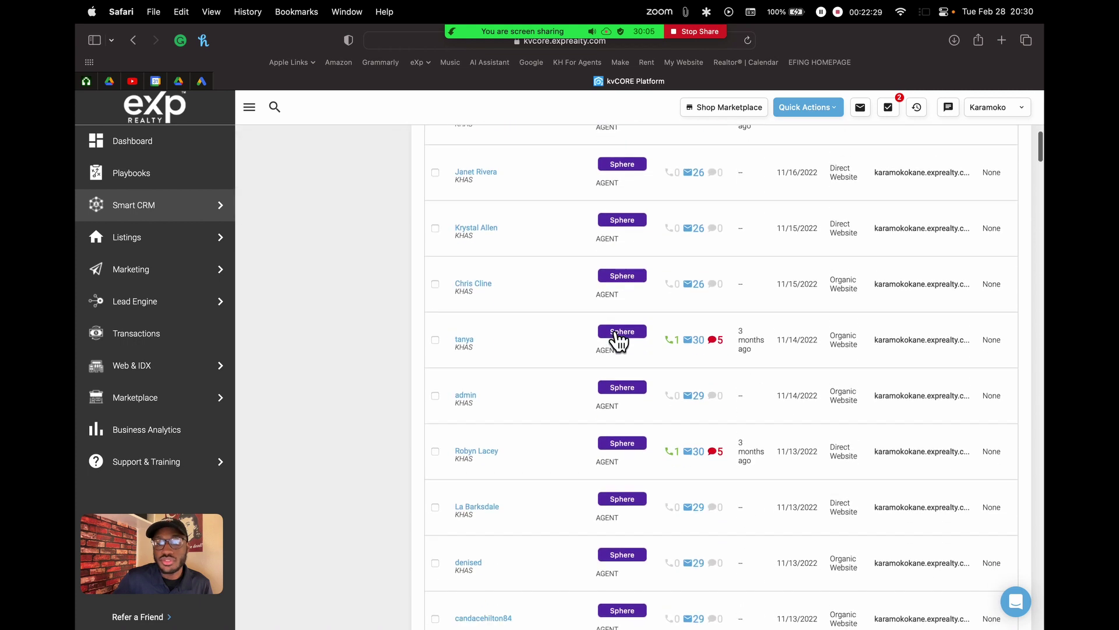
scroll(620, 341, up, 15)
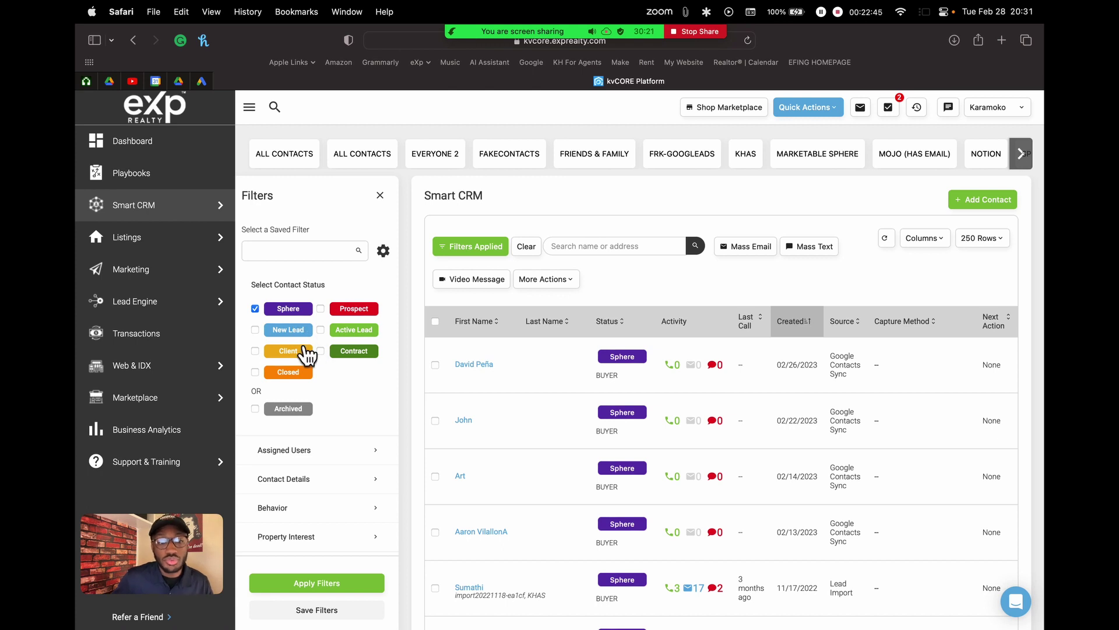
Add the New Lead and Closed statuses to the Sphere selection and apply the filters
click(255, 330)
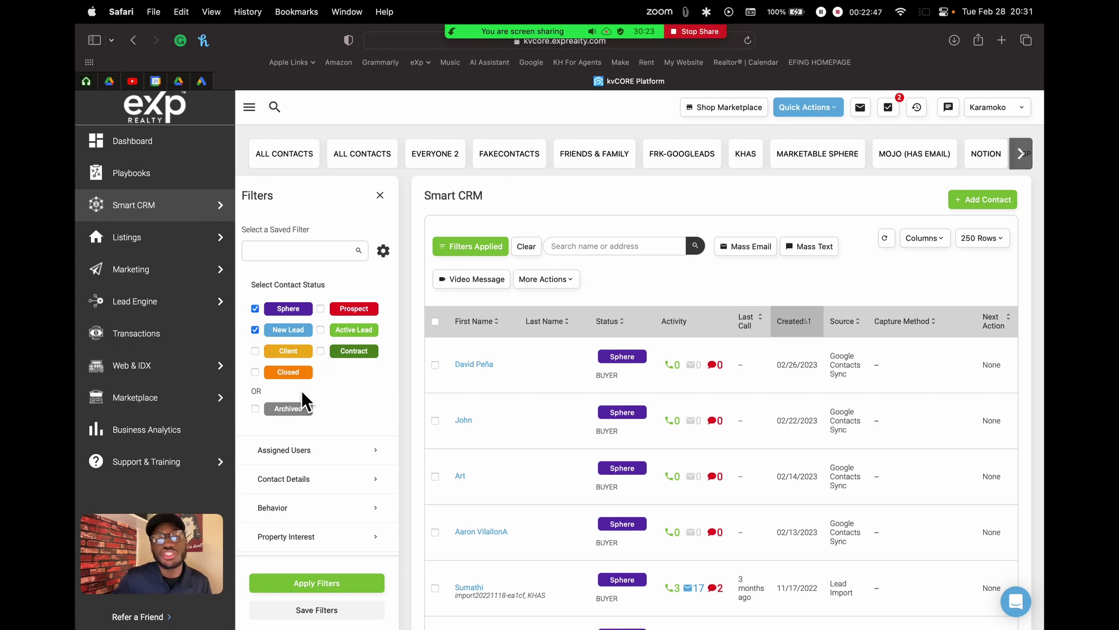
click(255, 373)
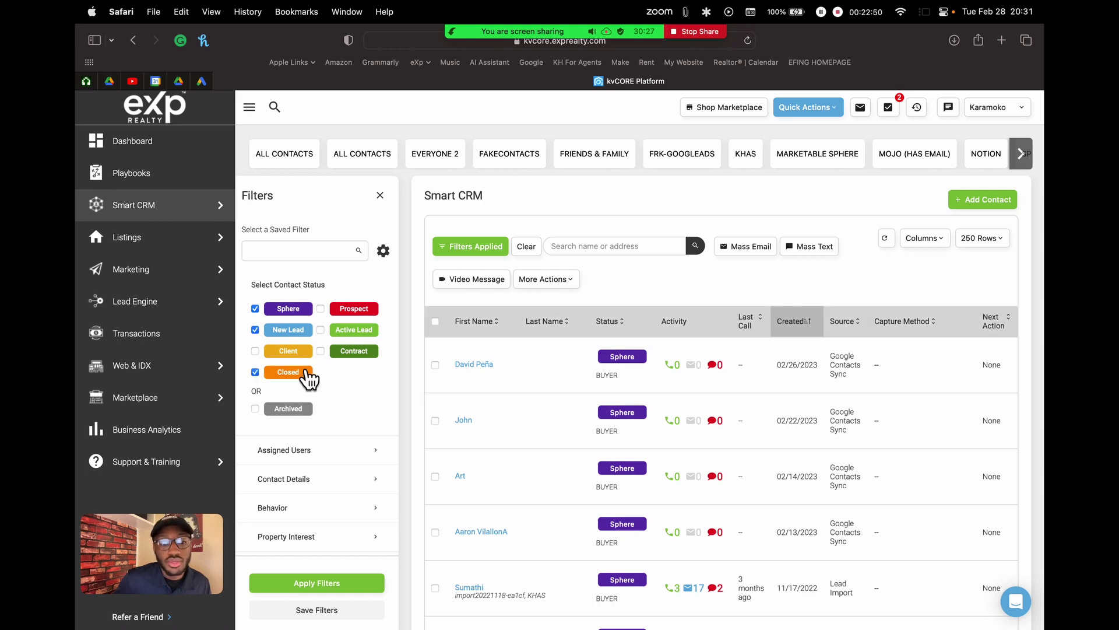
scroll(404, 365, down, 3)
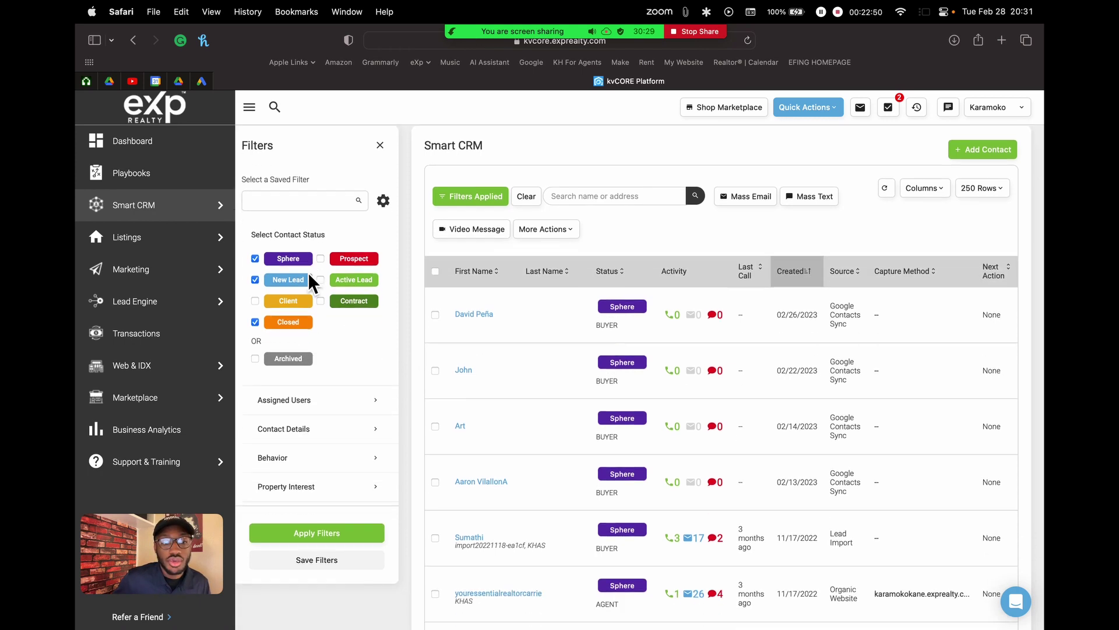
click(338, 515)
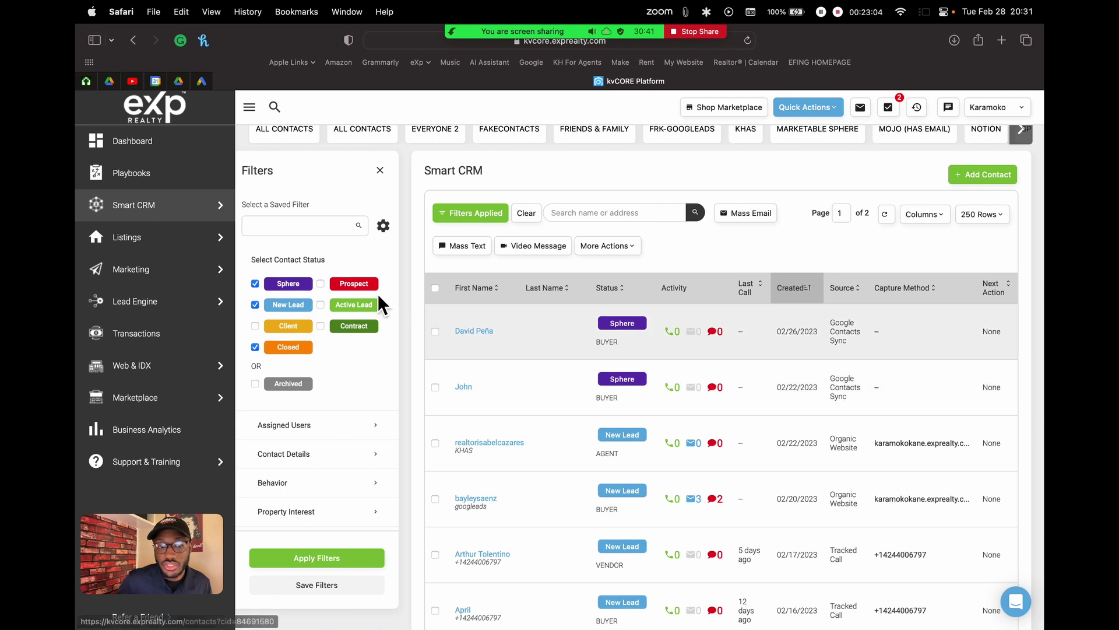
Deselect the Sphere, New Lead and Closed contact statuses in the filter options
click(255, 284)
click(255, 305)
click(256, 349)
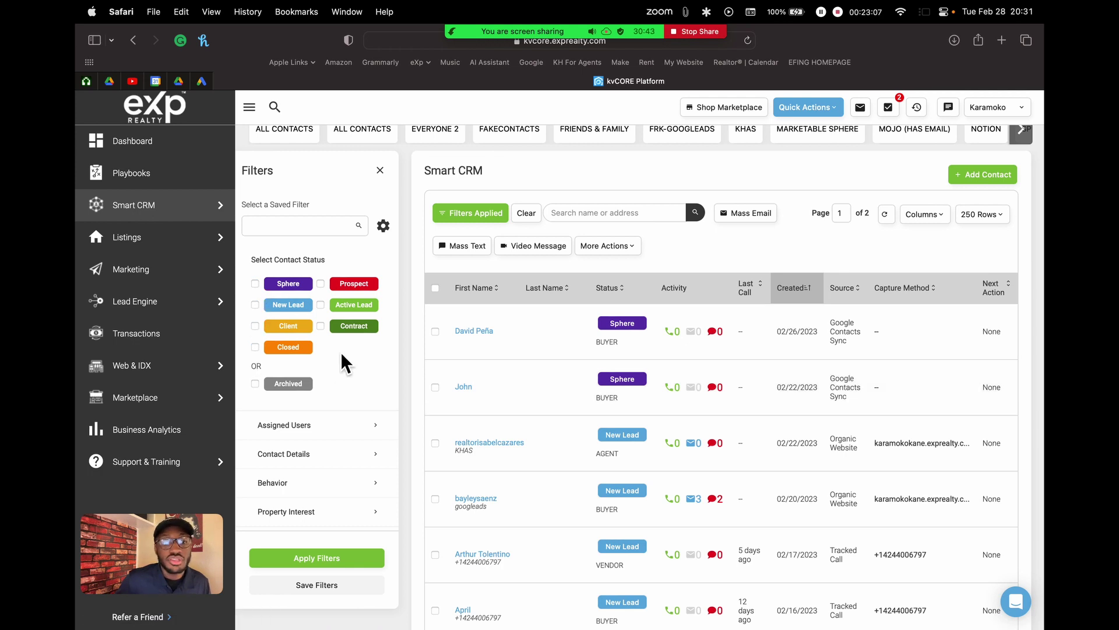
Expand the Assigned Users filter section, review its agent, lender and owner options, and collapse it
scroll(341, 352, down, 3)
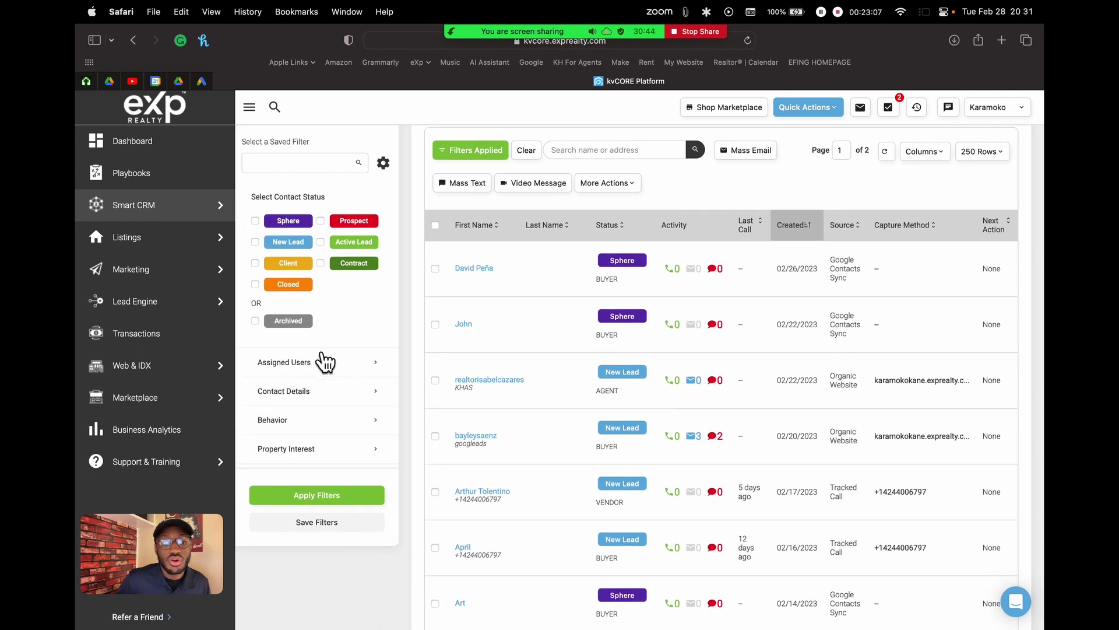
click(358, 372)
scroll(361, 373, down, 1)
scroll(359, 374, down, 1)
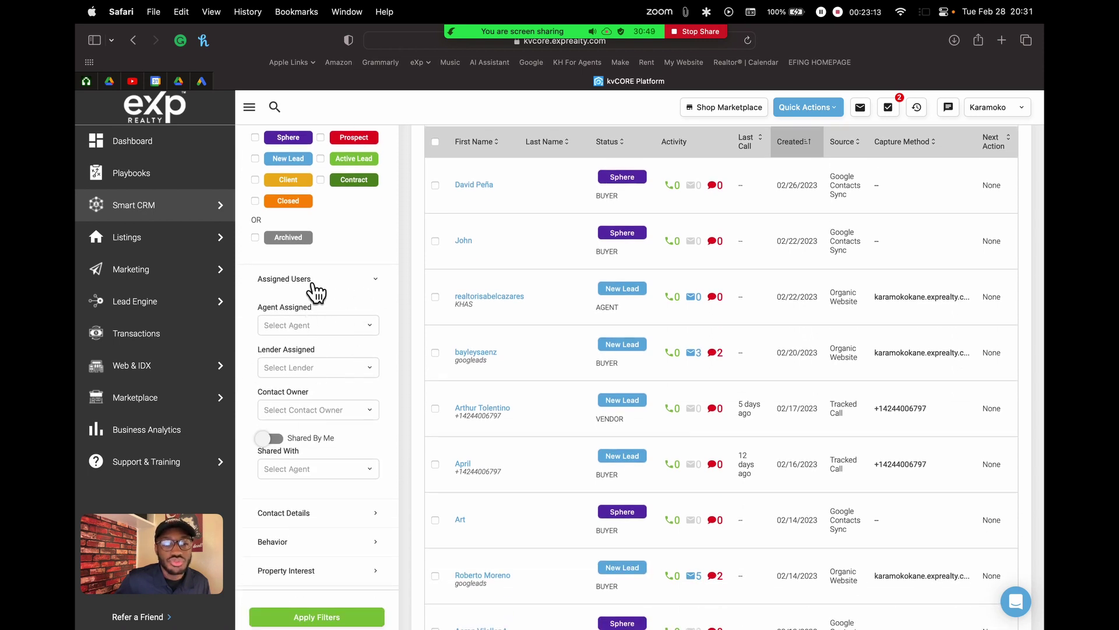
click(376, 286)
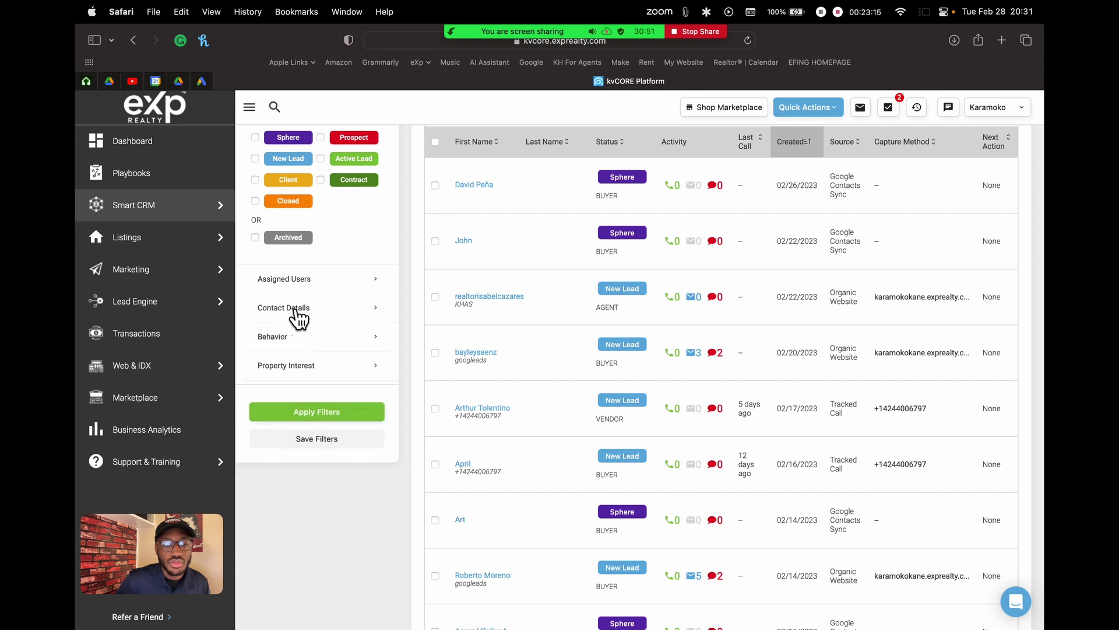
Expand the Contact Details filter section and select the Buyer contact type
click(281, 317)
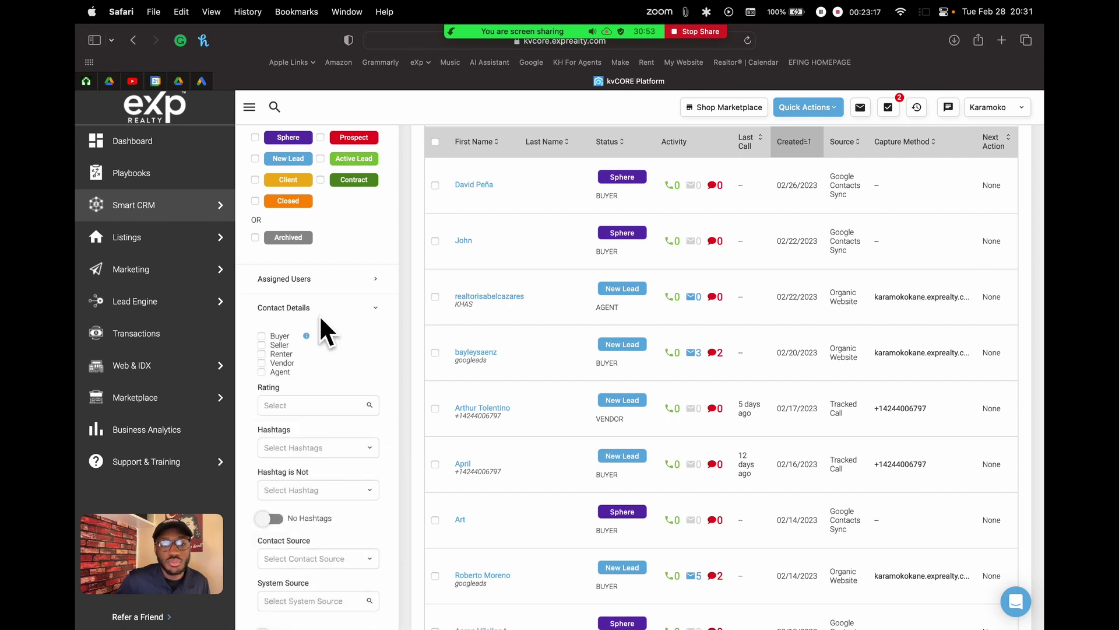
scroll(322, 320, down, 3)
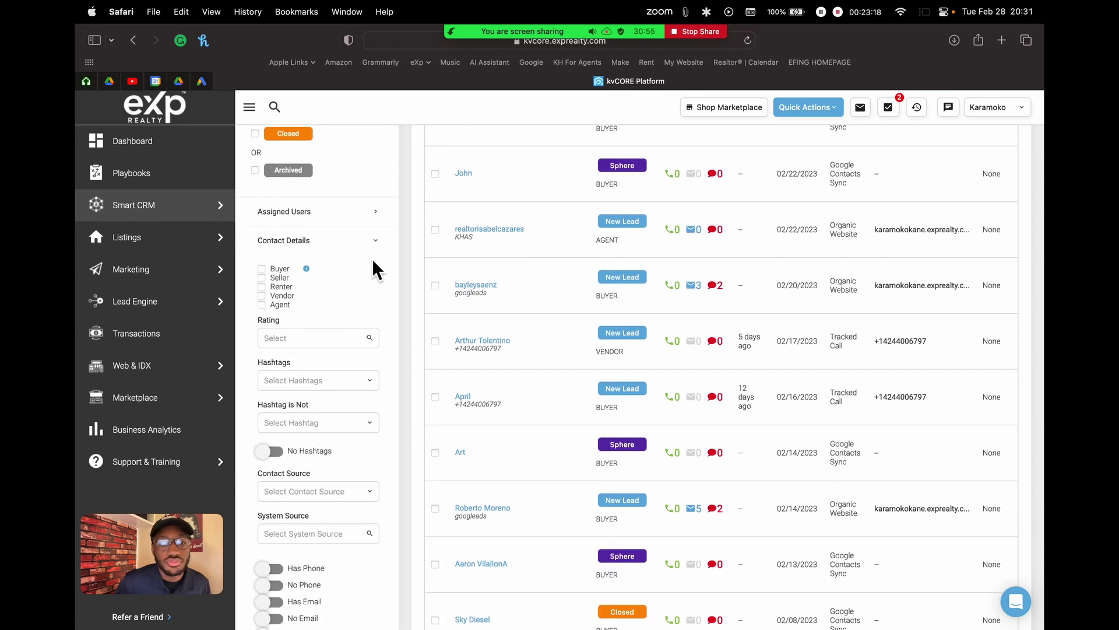
scroll(373, 261, up, 8)
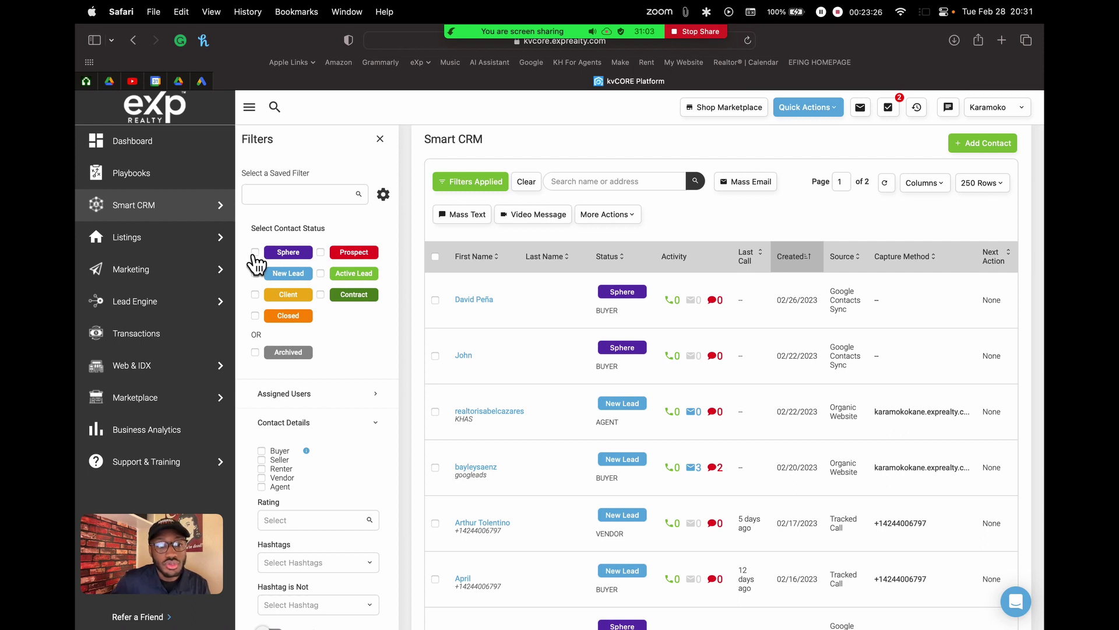
scroll(339, 301, down, 5)
scroll(343, 303, down, 3)
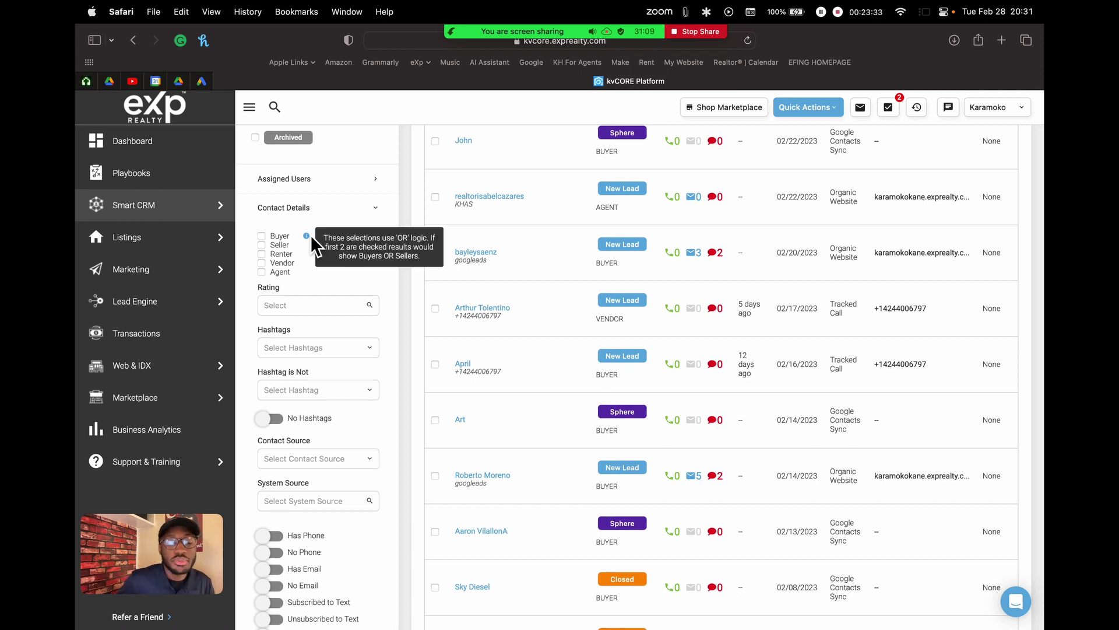
click(262, 236)
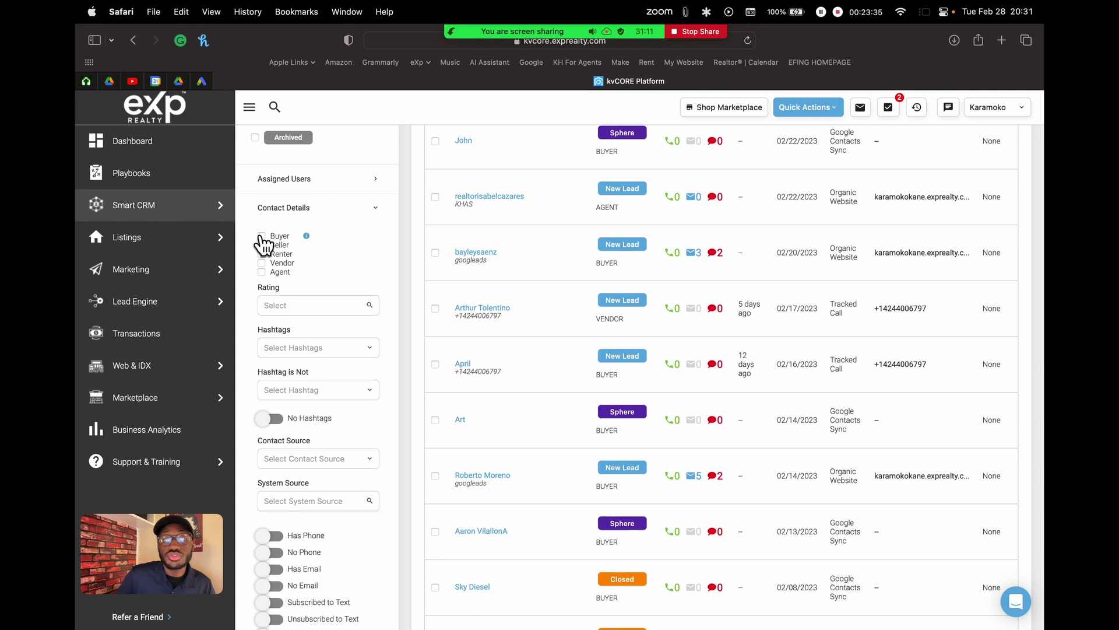
mouse_move(309, 239)
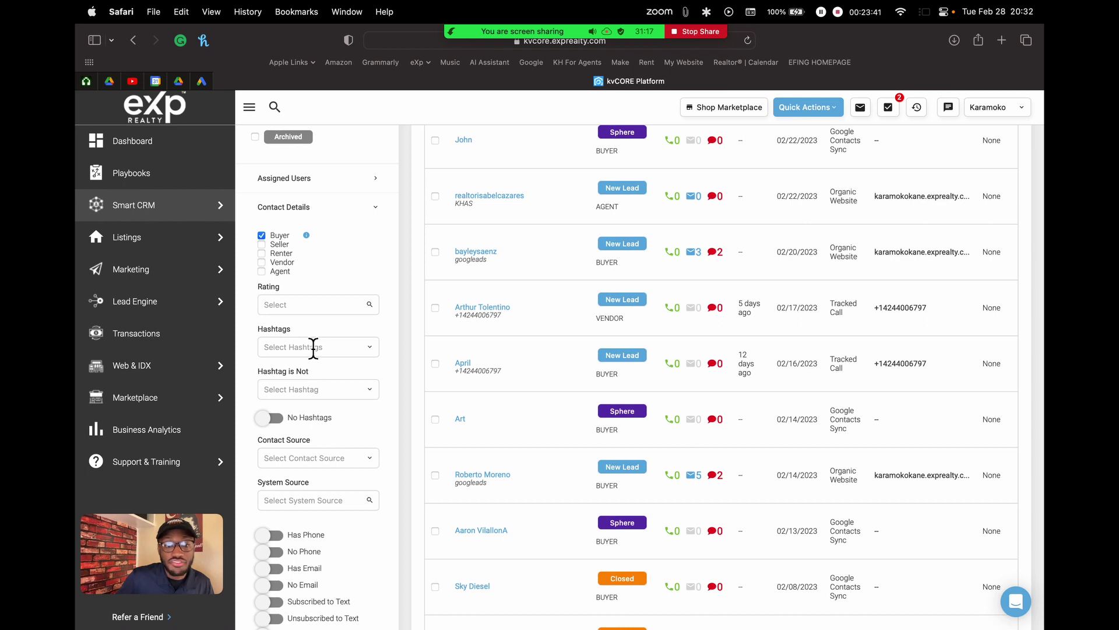
Review the Contact Source filter choices and close the list without choosing one
click(333, 460)
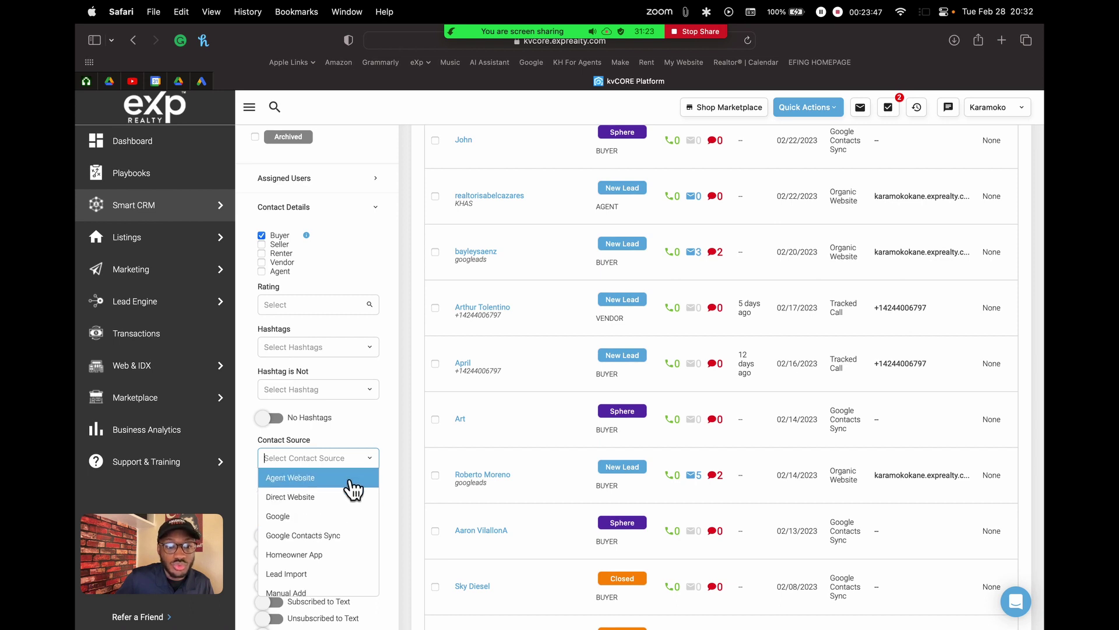
scroll(327, 501, down, 2)
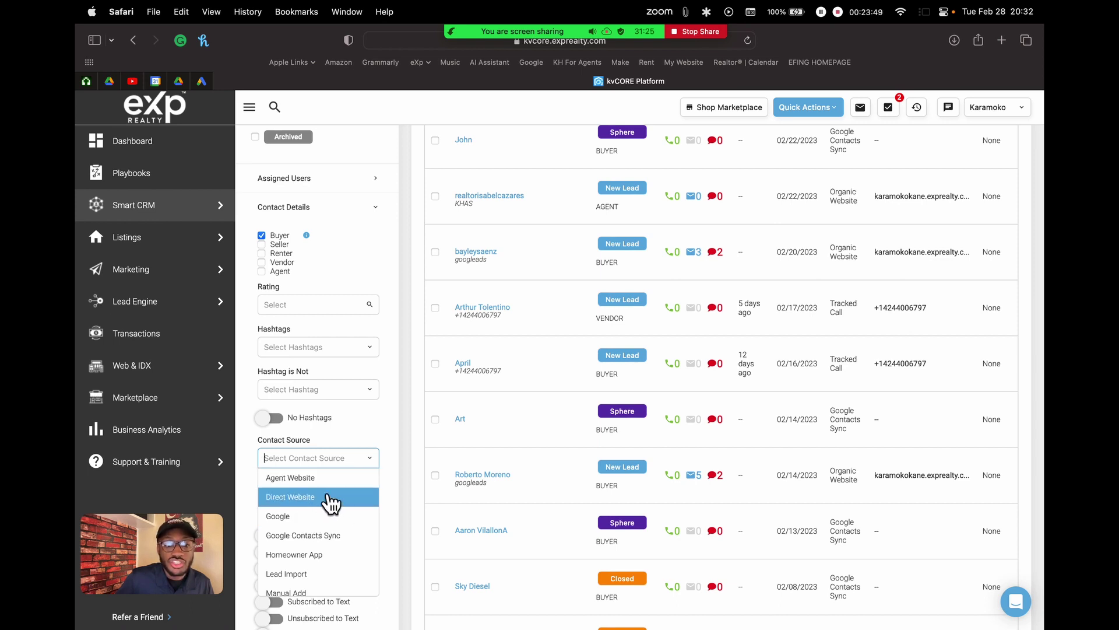
scroll(335, 512, down, 1)
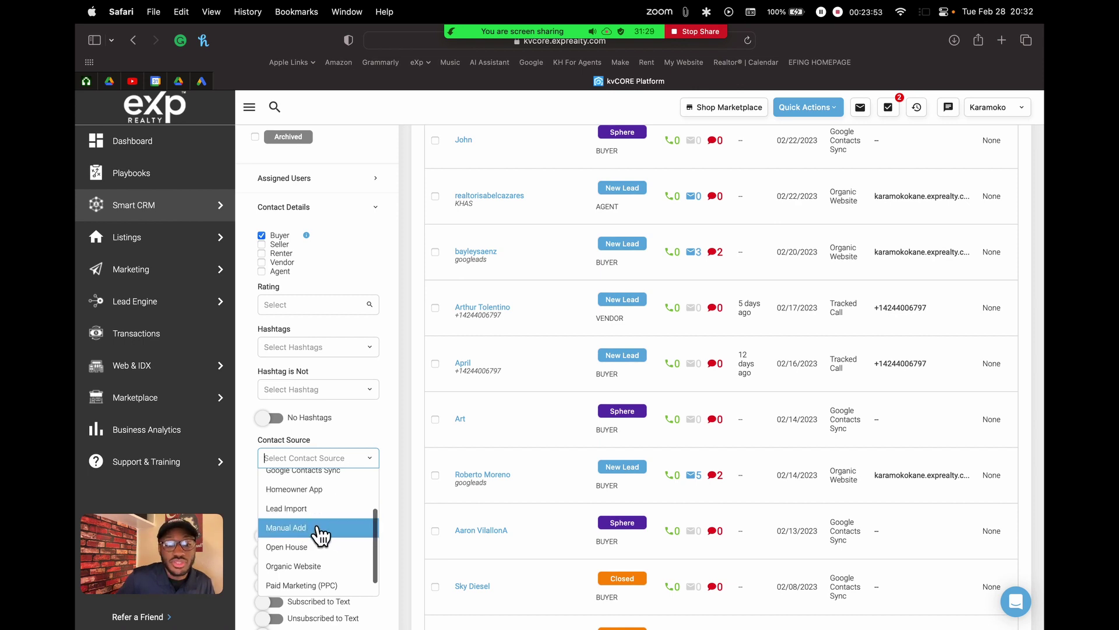
click(363, 416)
Apply the filters for the Sphere status and Buyer contact type, and look through the filtered contacts
scroll(397, 381, down, 5)
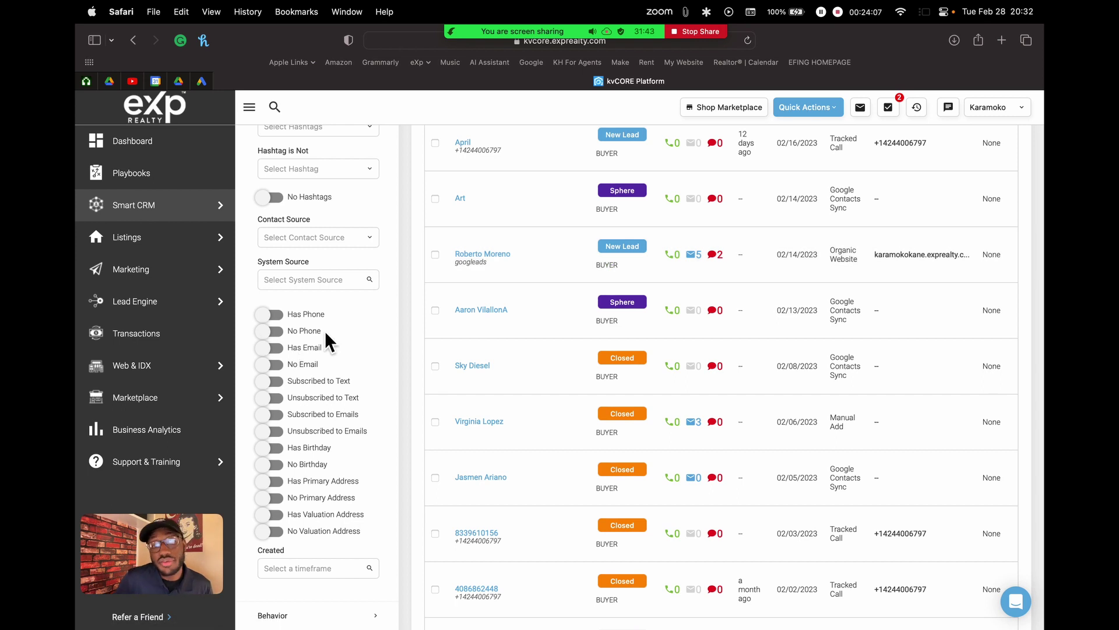
scroll(313, 400, down, 3)
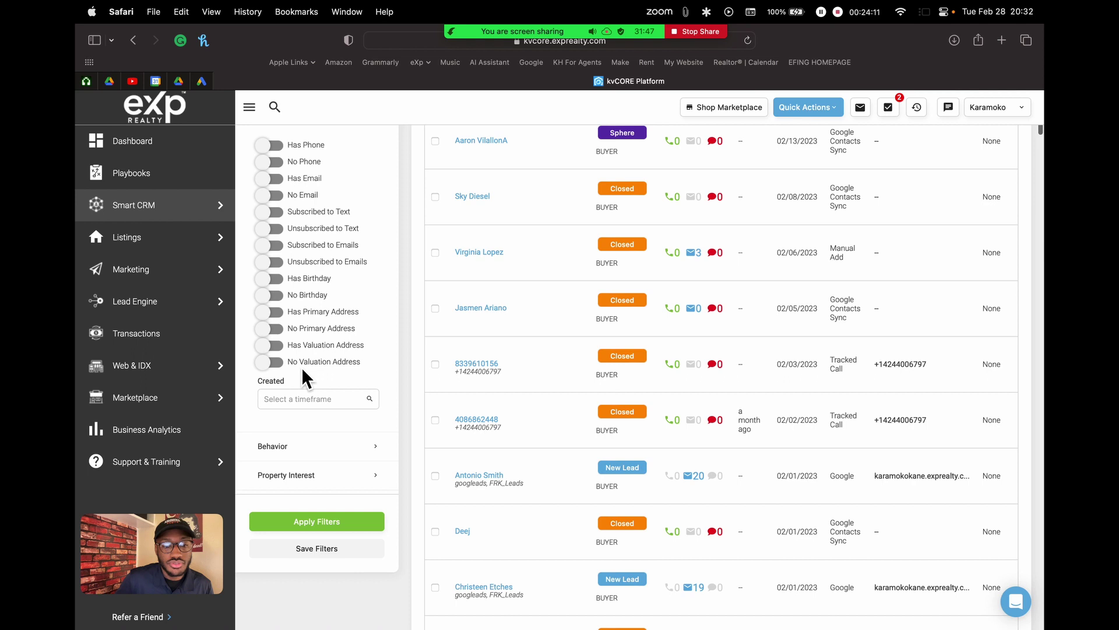
click(320, 524)
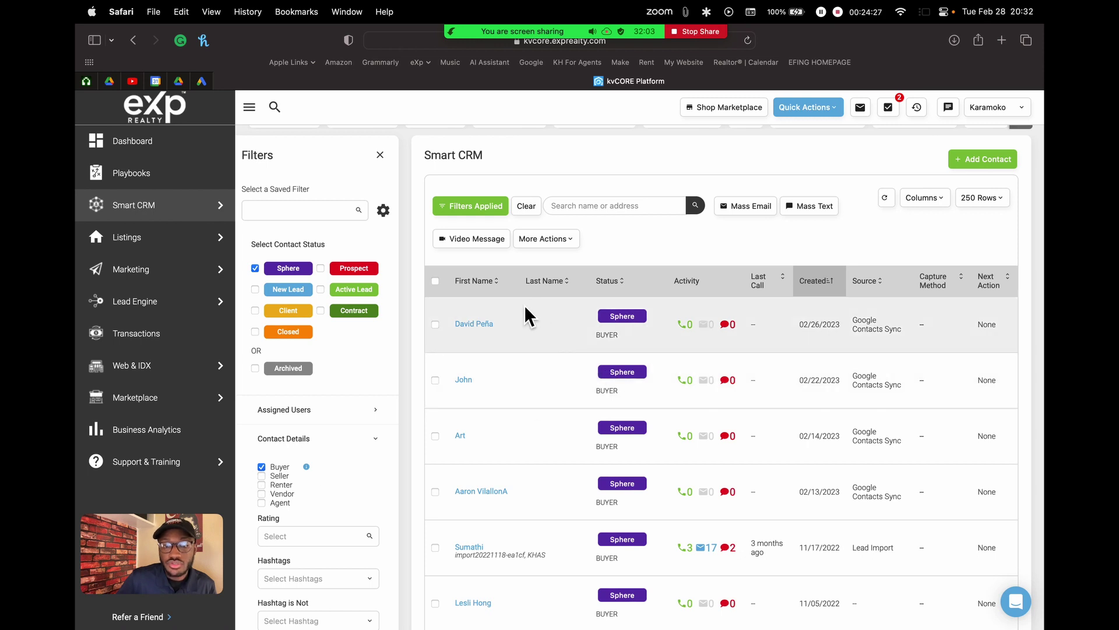
scroll(496, 454, down, 3)
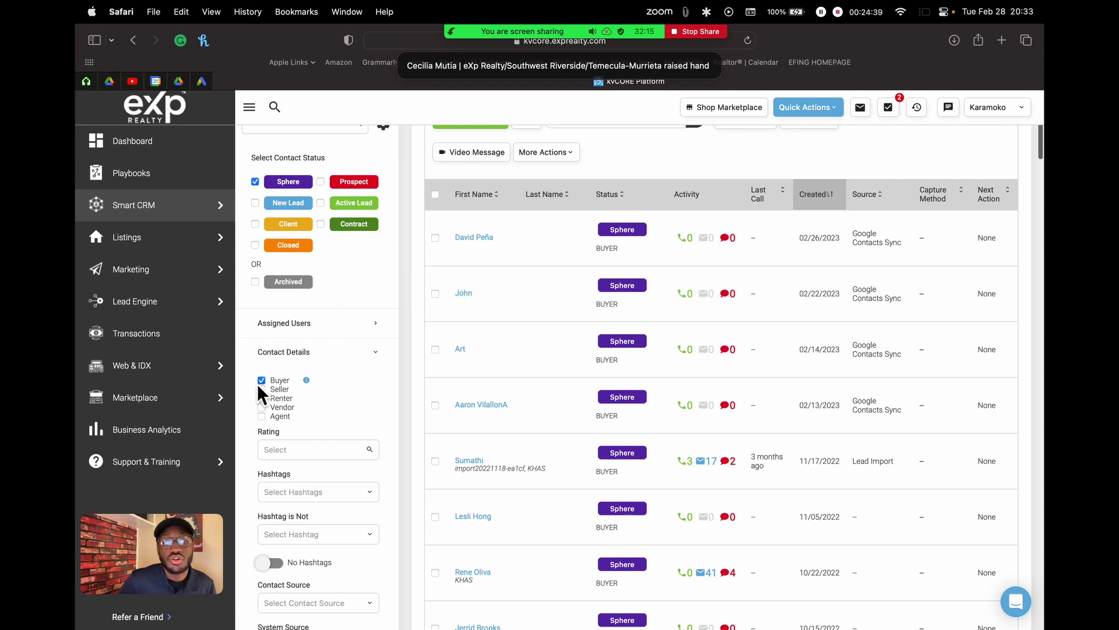
scroll(580, 315, down, 2)
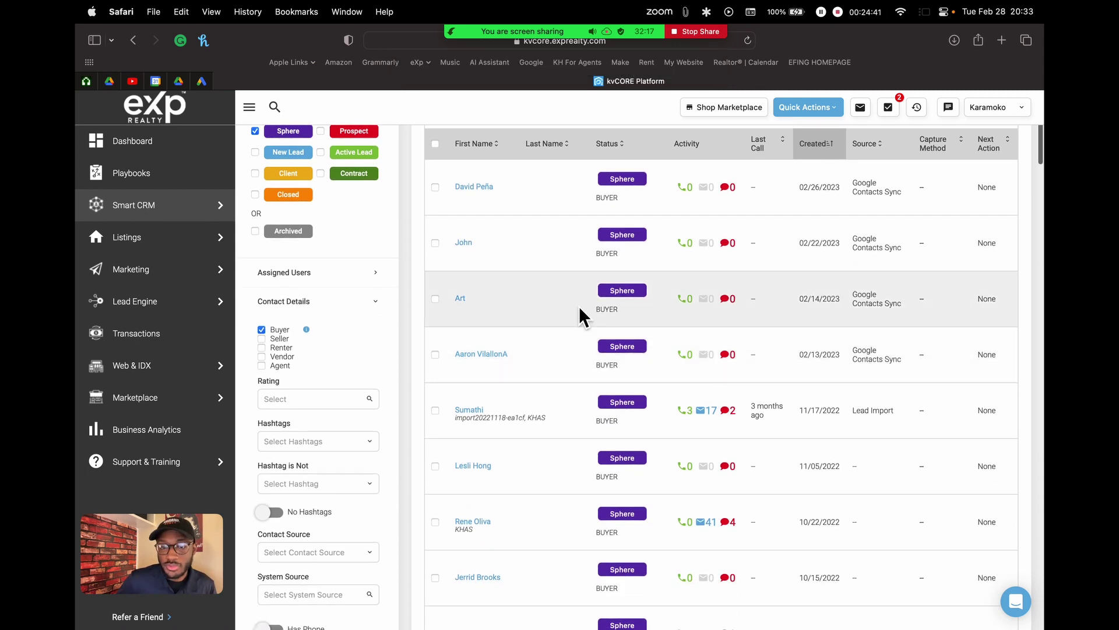
scroll(488, 338, up, 5)
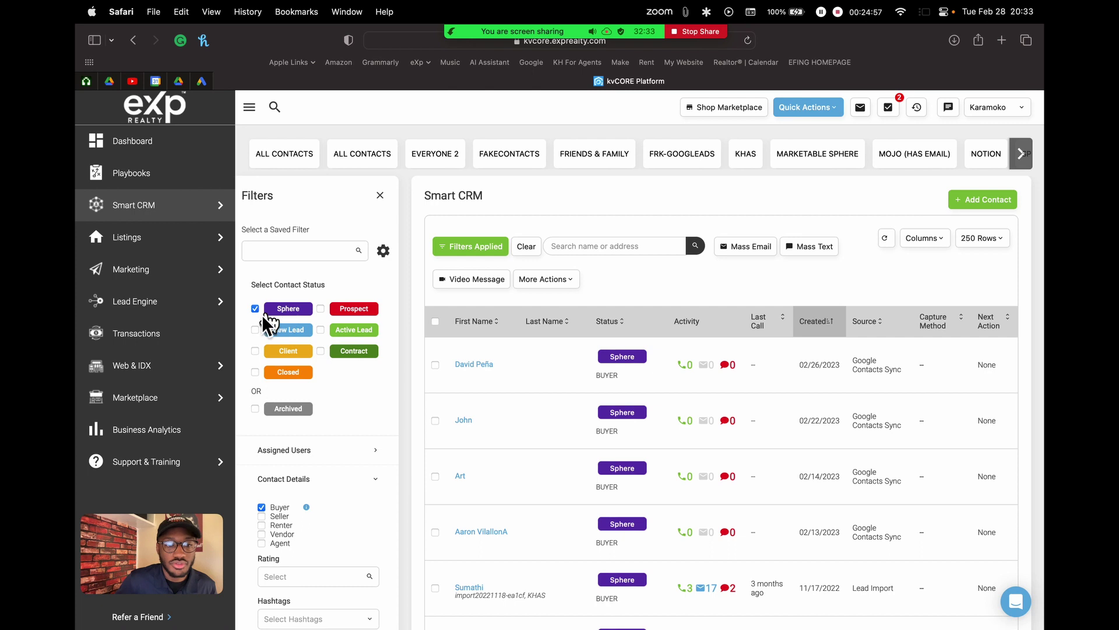
Open the Zoom meeting's participants list and move its window away from the filter options
mouse_move(582, 23)
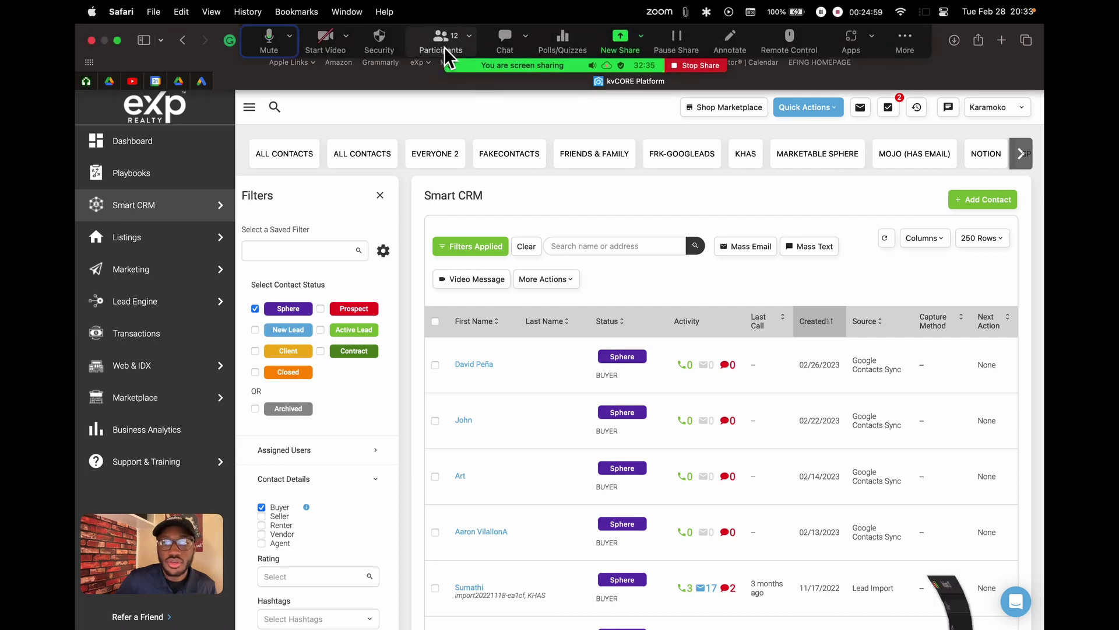
click(441, 43)
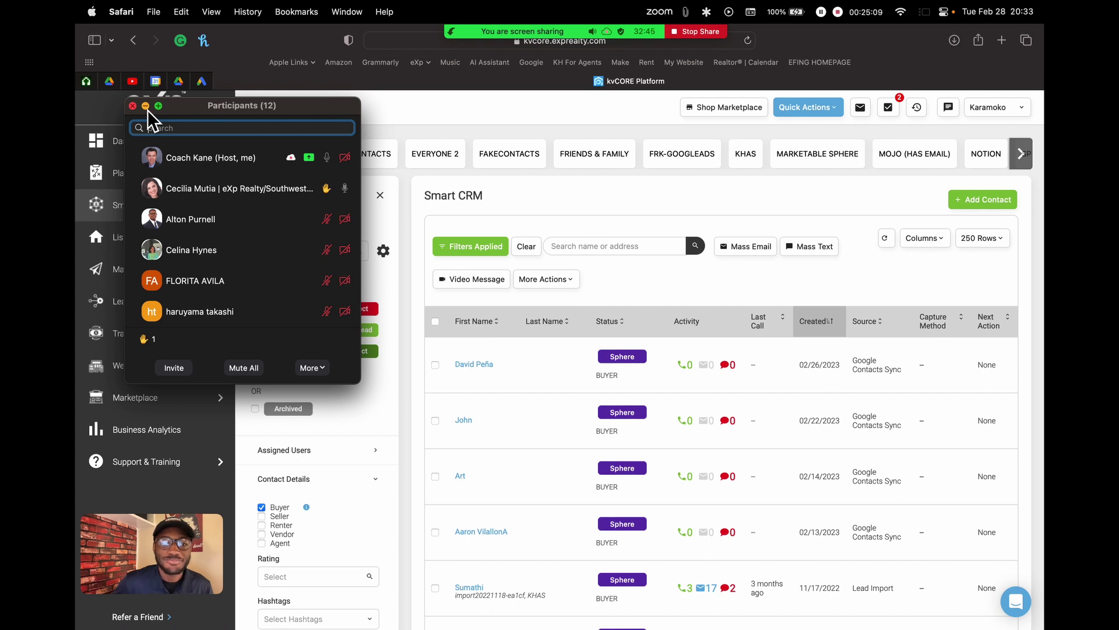
drag(150, 110, 694, 64)
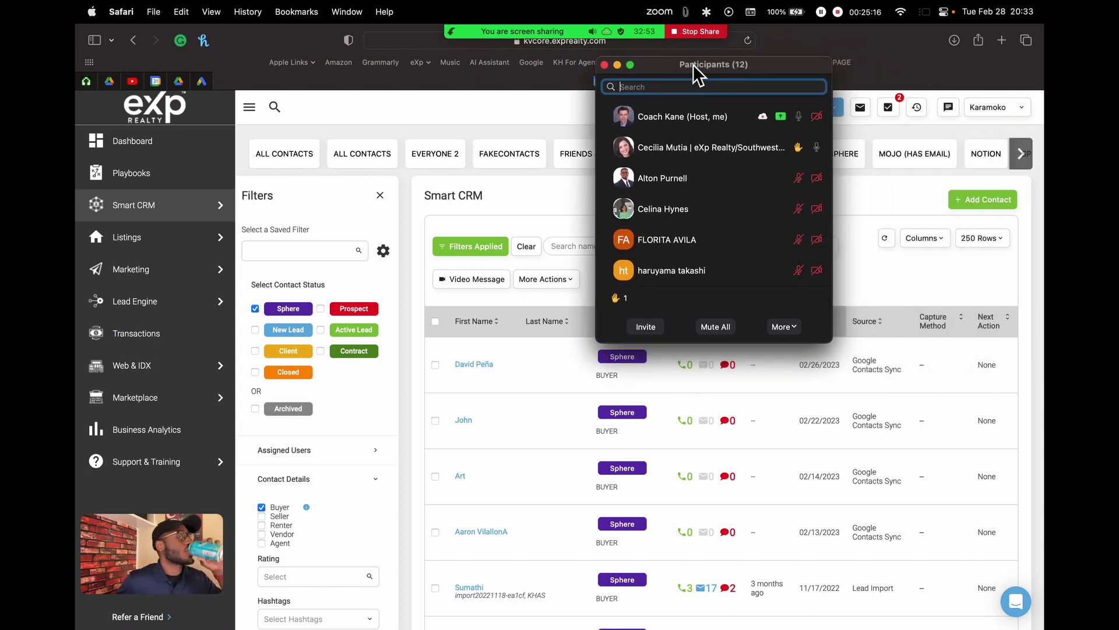
mouse_move(649, 157)
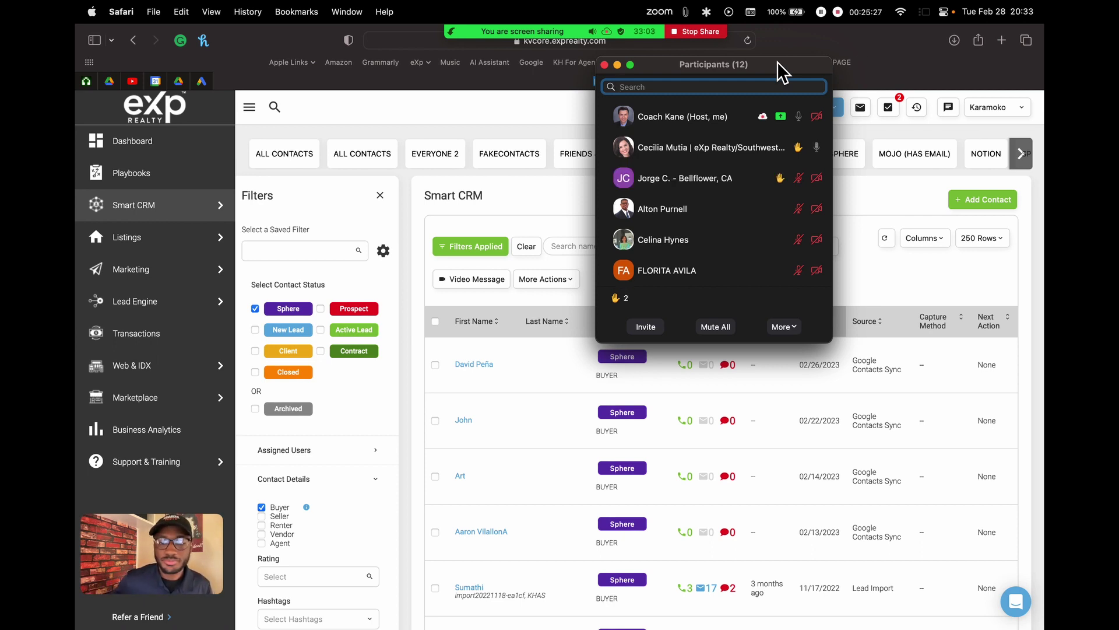
Examine the Contact Details filter options, from contact types to the birthday and address toggles, keeping the participants window out of the way
scroll(310, 267, down, 5)
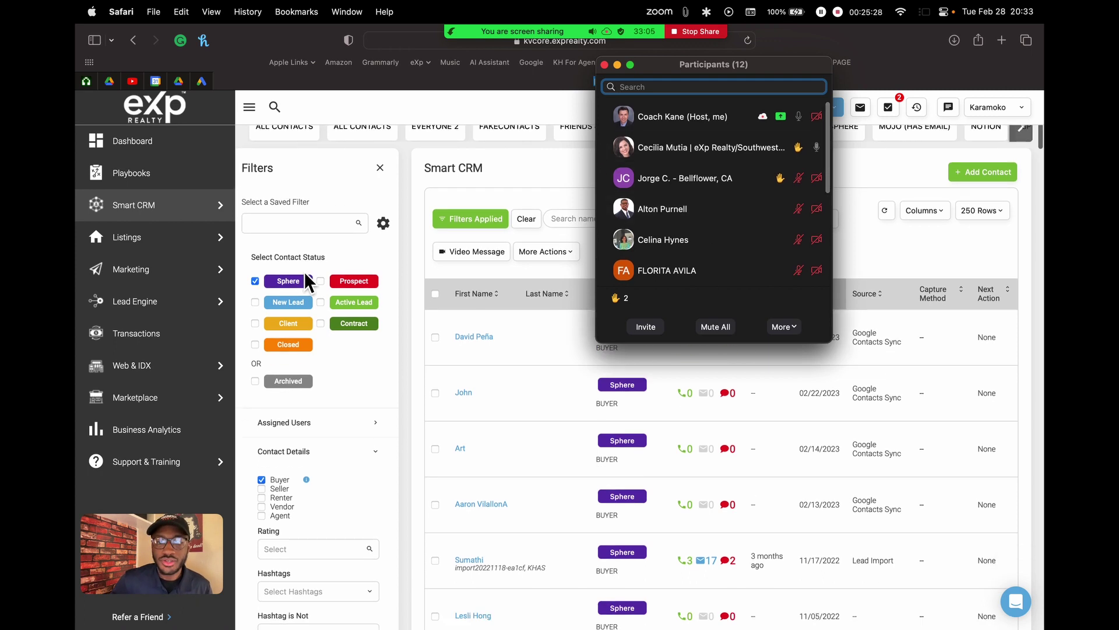
scroll(337, 257, down, 4)
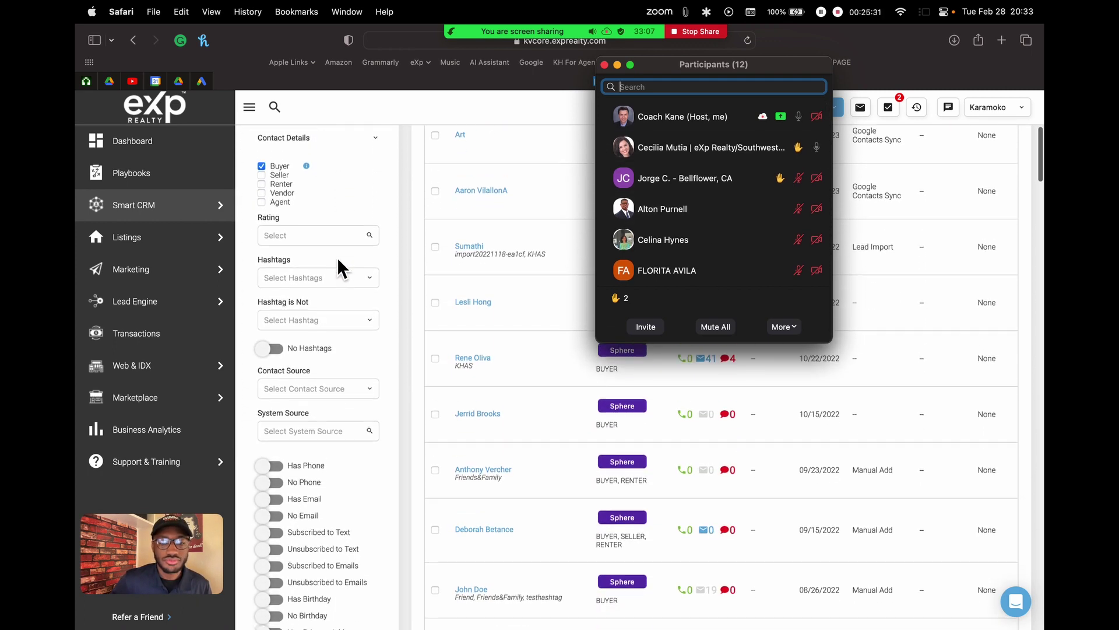
scroll(337, 257, down, 3)
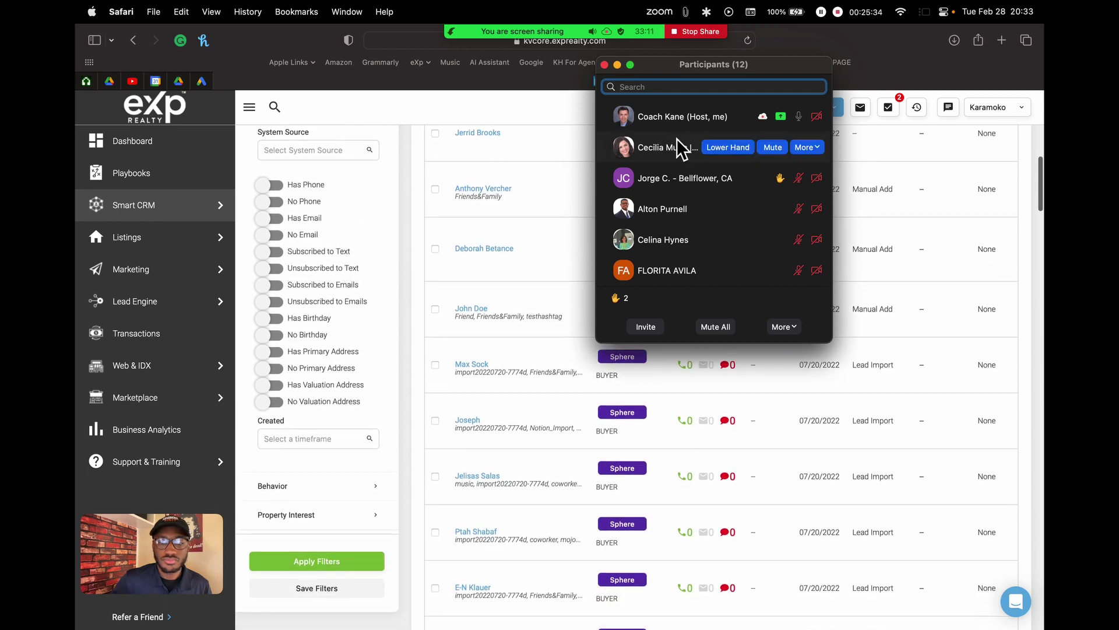
drag(715, 69, 880, 172)
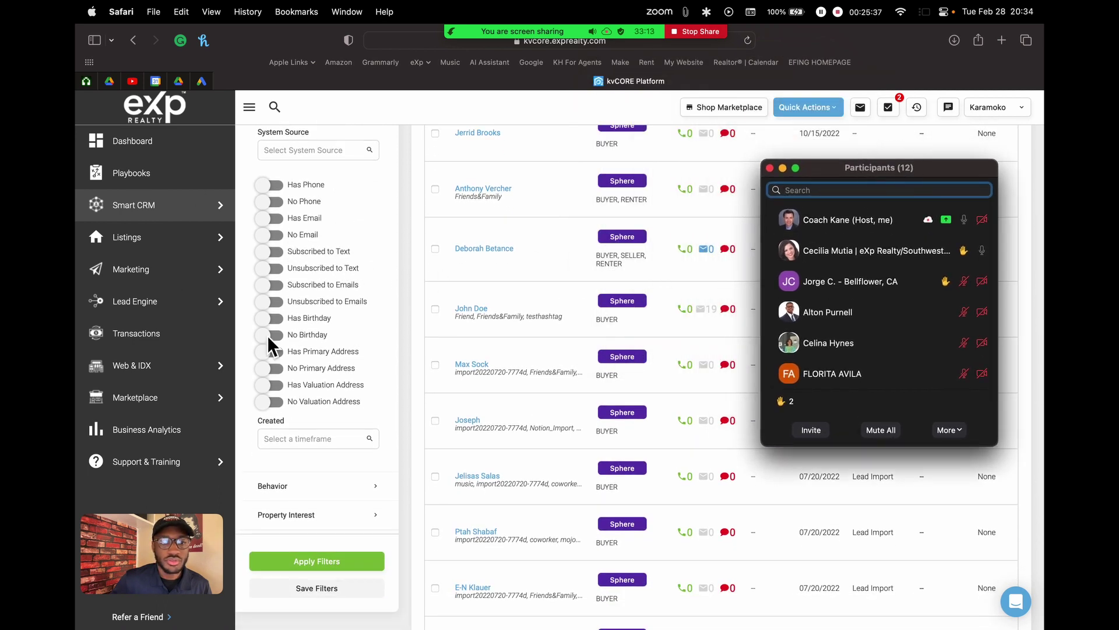
scroll(332, 328, down, 1)
scroll(331, 337, up, 1)
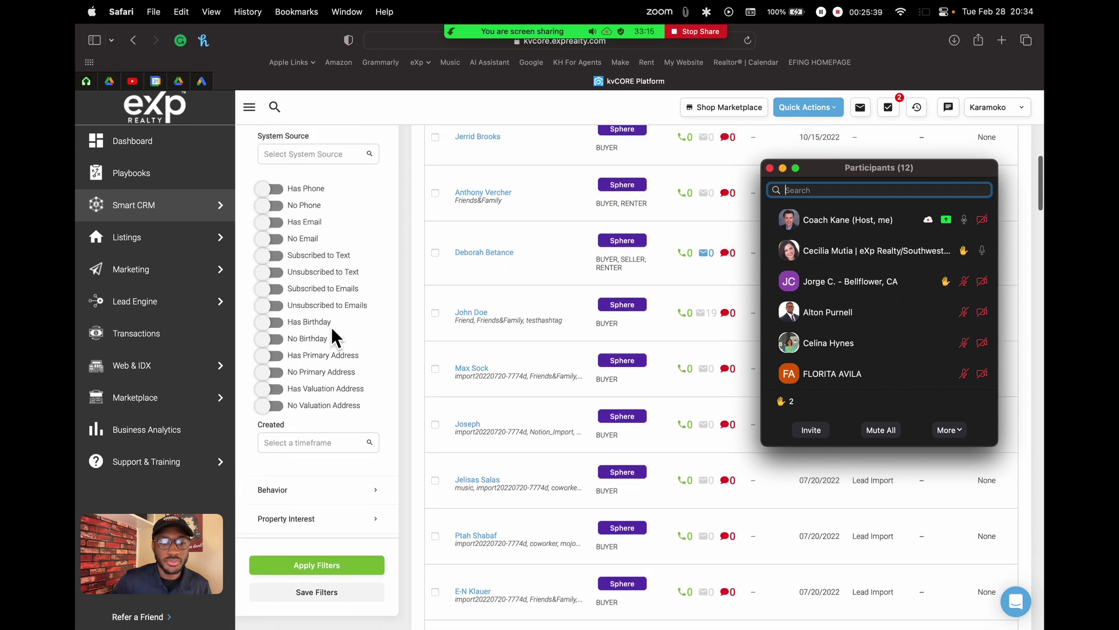
scroll(307, 342, up, 1)
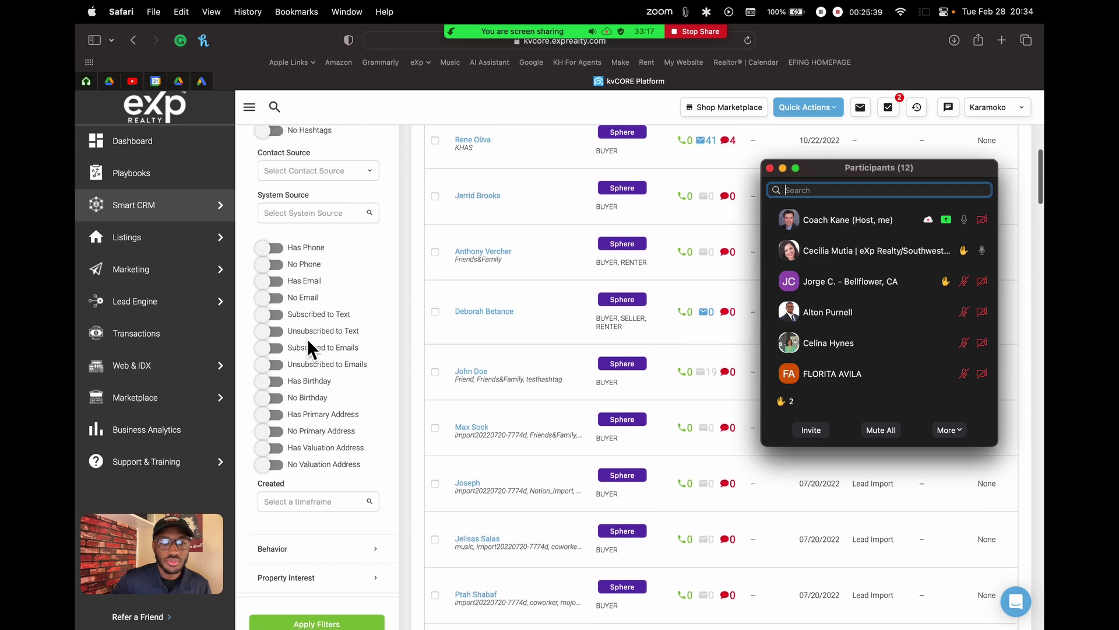
scroll(308, 370, down, 3)
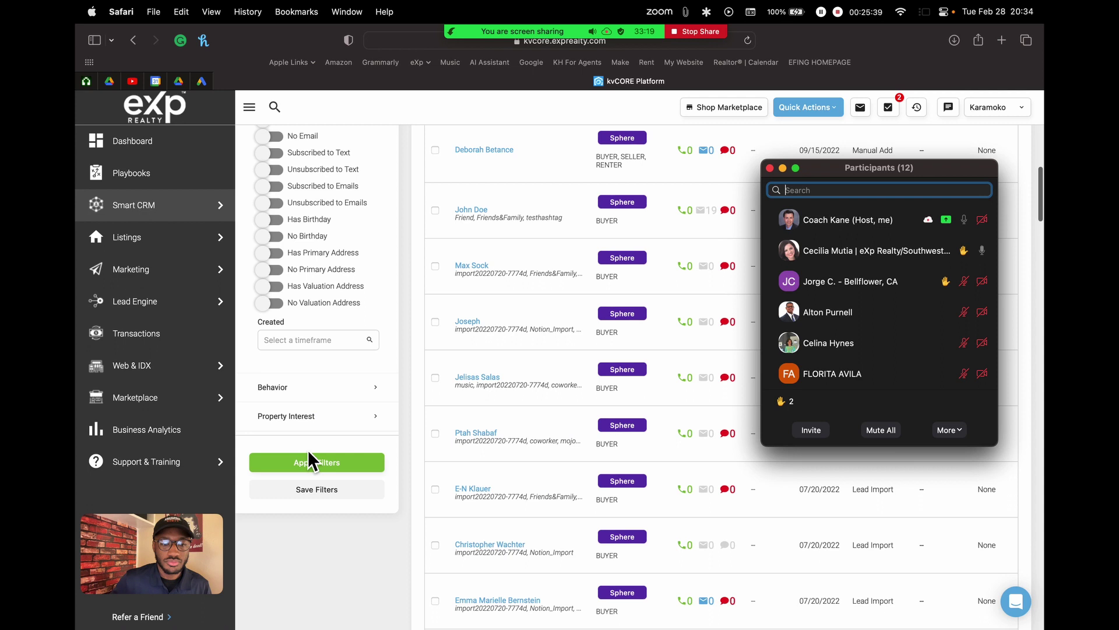
scroll(308, 449, up, 2)
scroll(309, 445, up, 5)
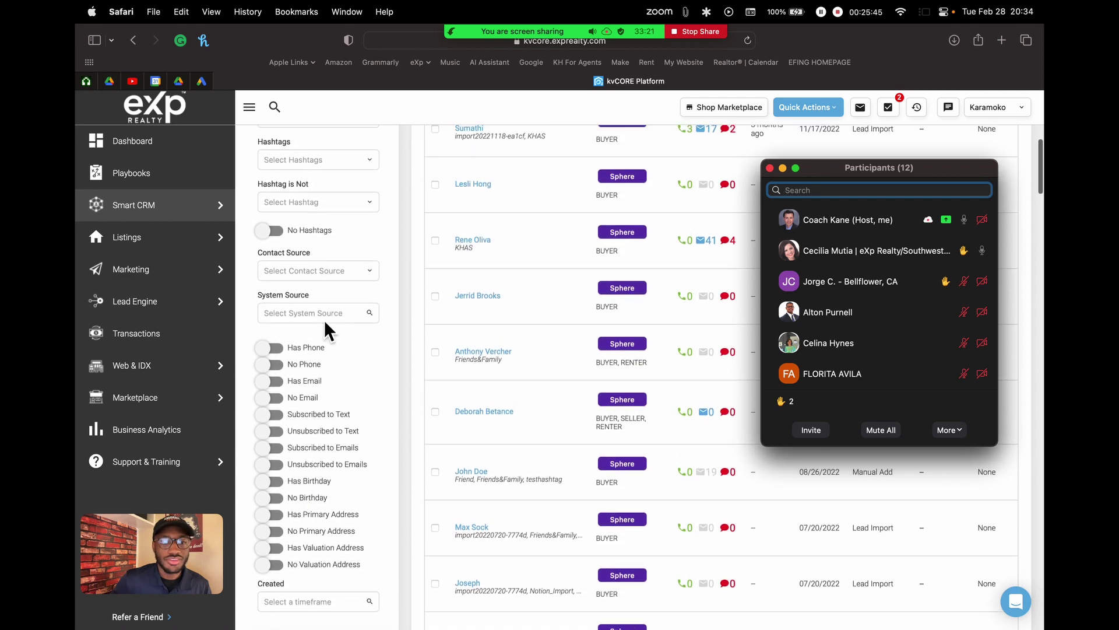
scroll(324, 329, up, 2)
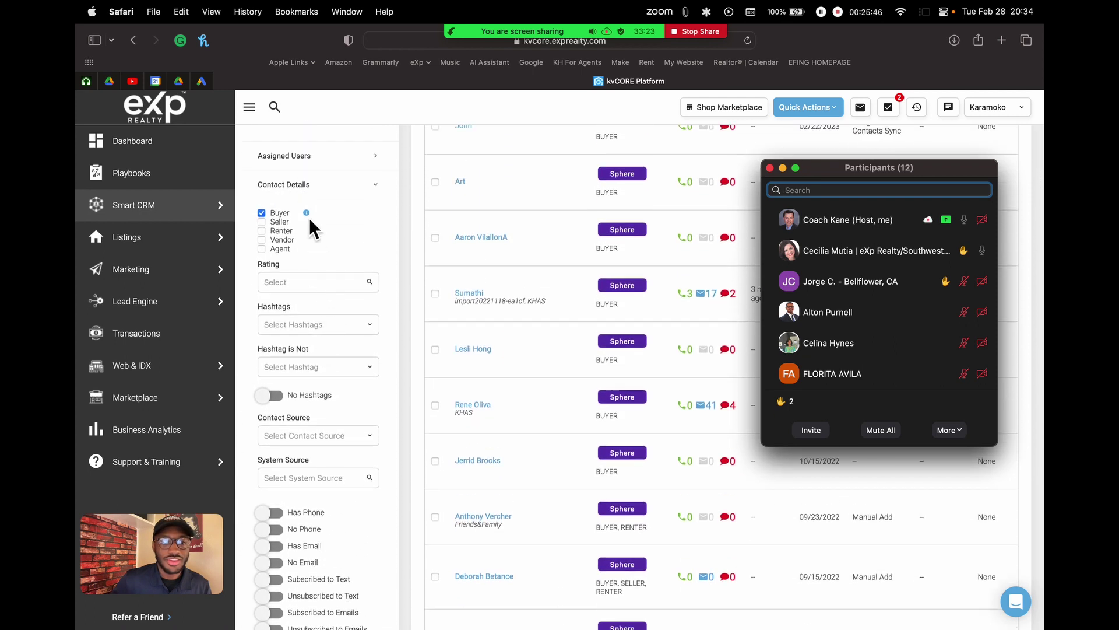
Reposition the meeting participants window over the contact list and minimize it
drag(901, 169, 711, 150)
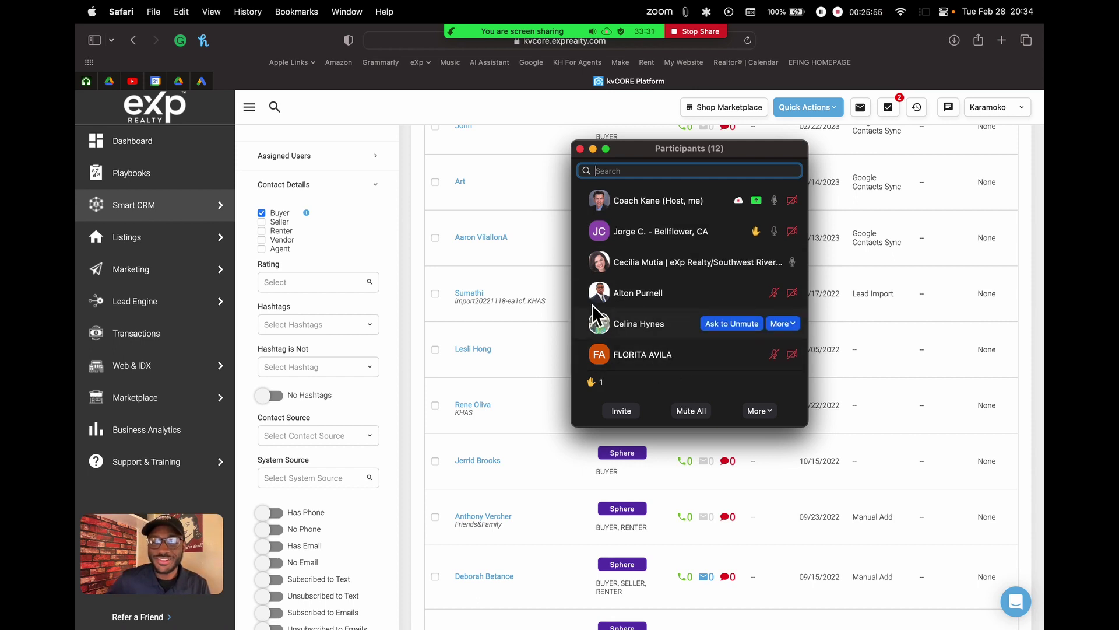
scroll(275, 288, up, 5)
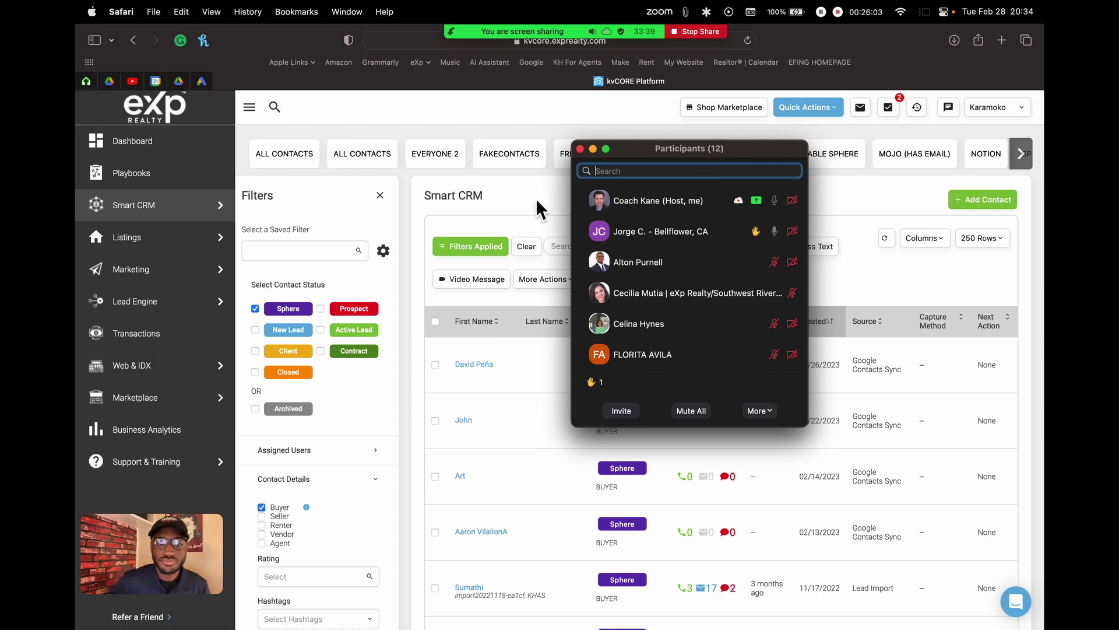
click(594, 149)
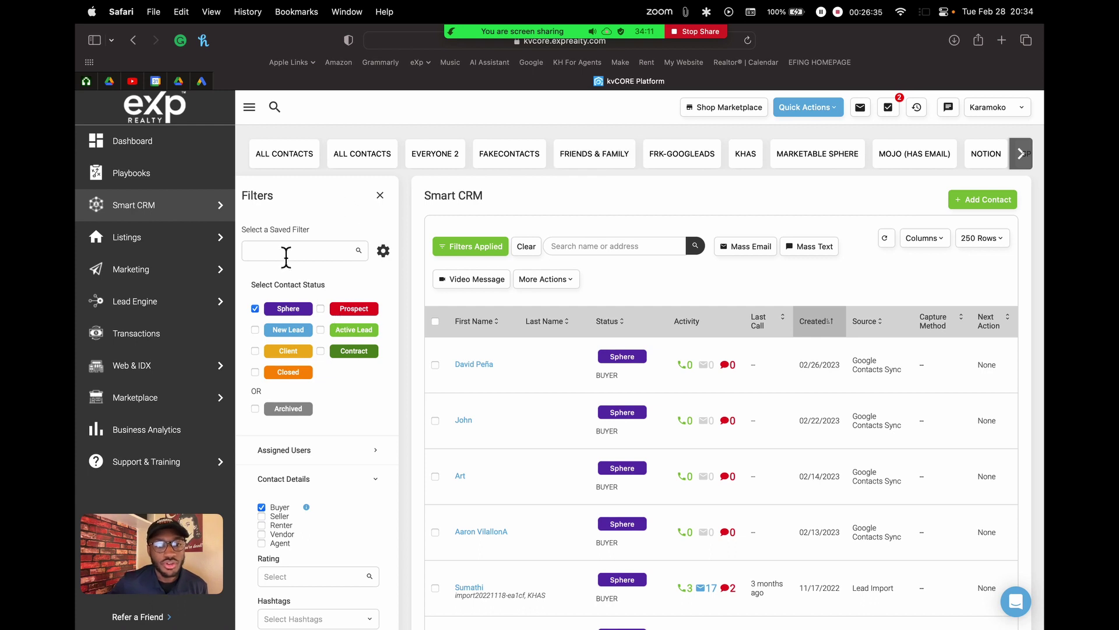
scroll(315, 336, down, 2)
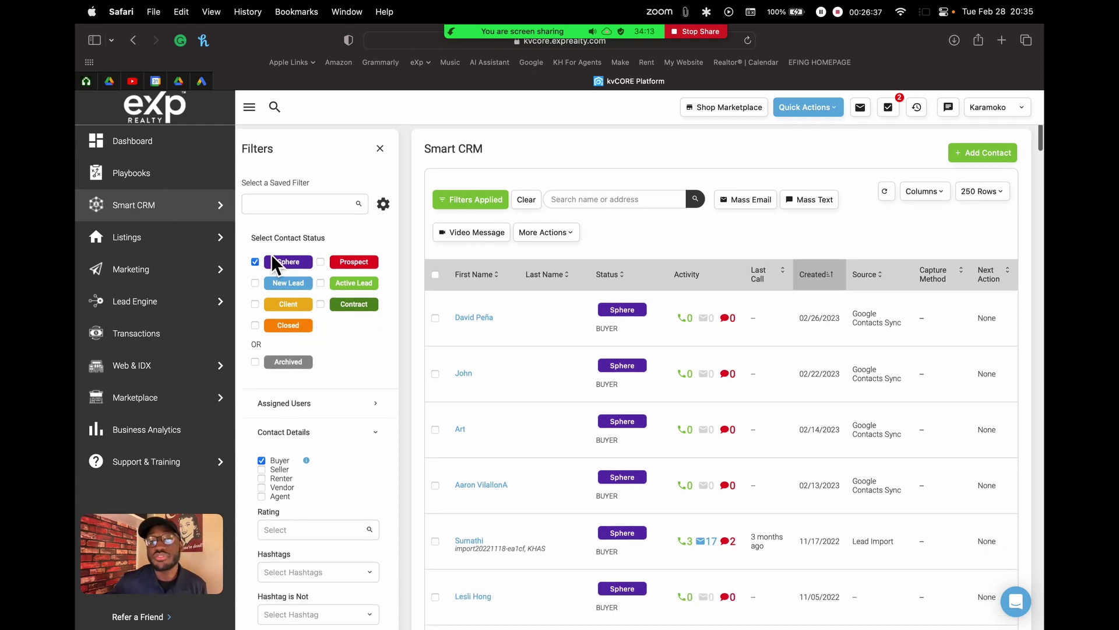
scroll(271, 254, up, 2)
scroll(274, 253, down, 2)
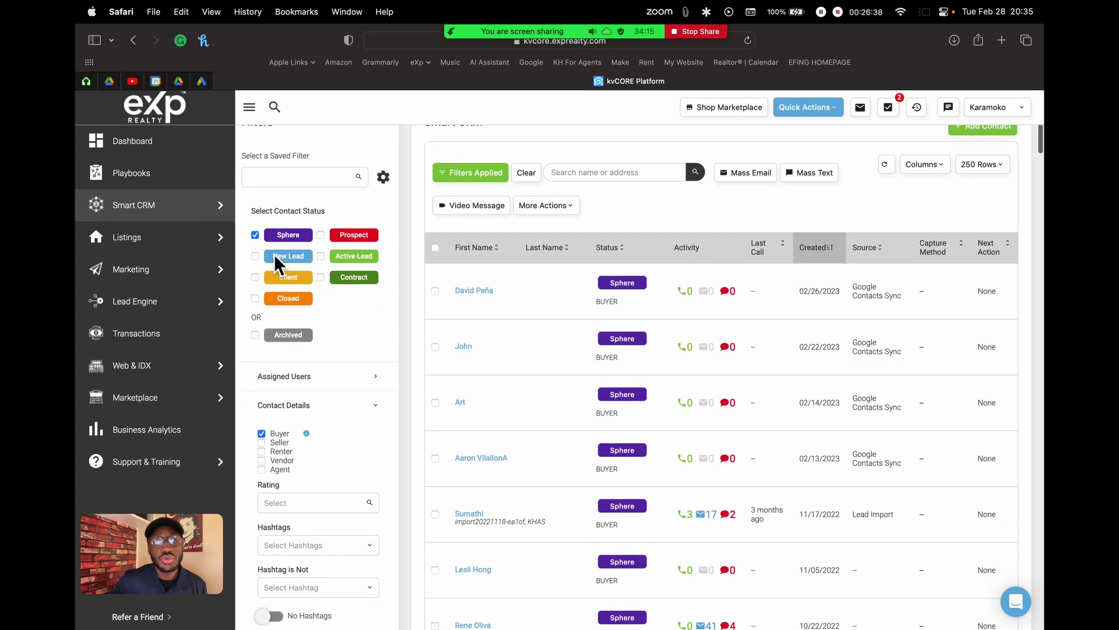
scroll(274, 254, up, 2)
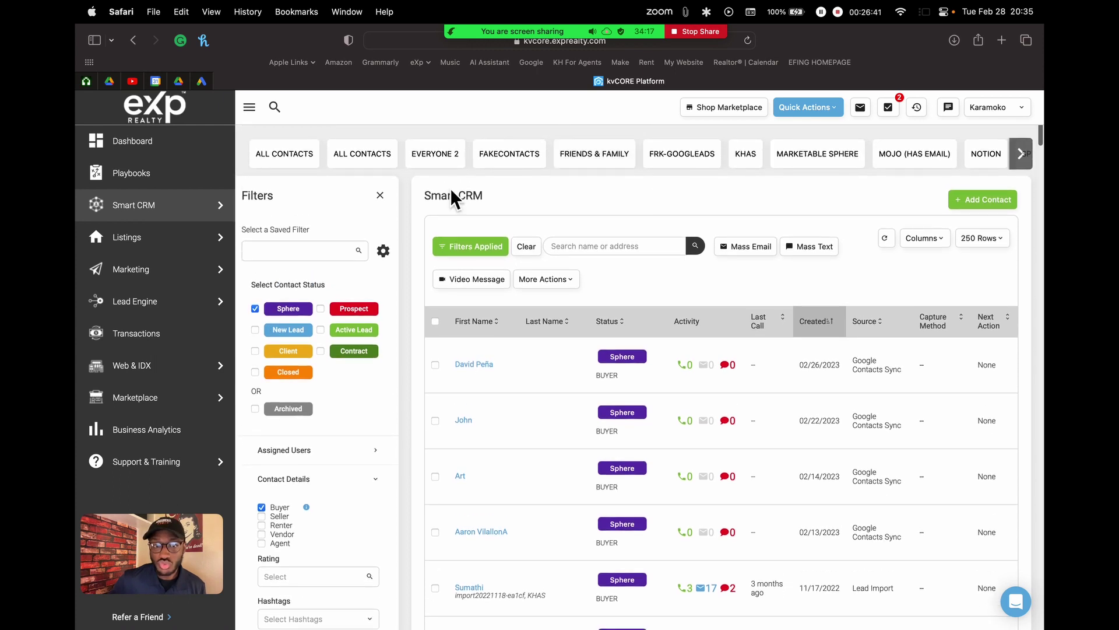
scroll(333, 358, down, 2)
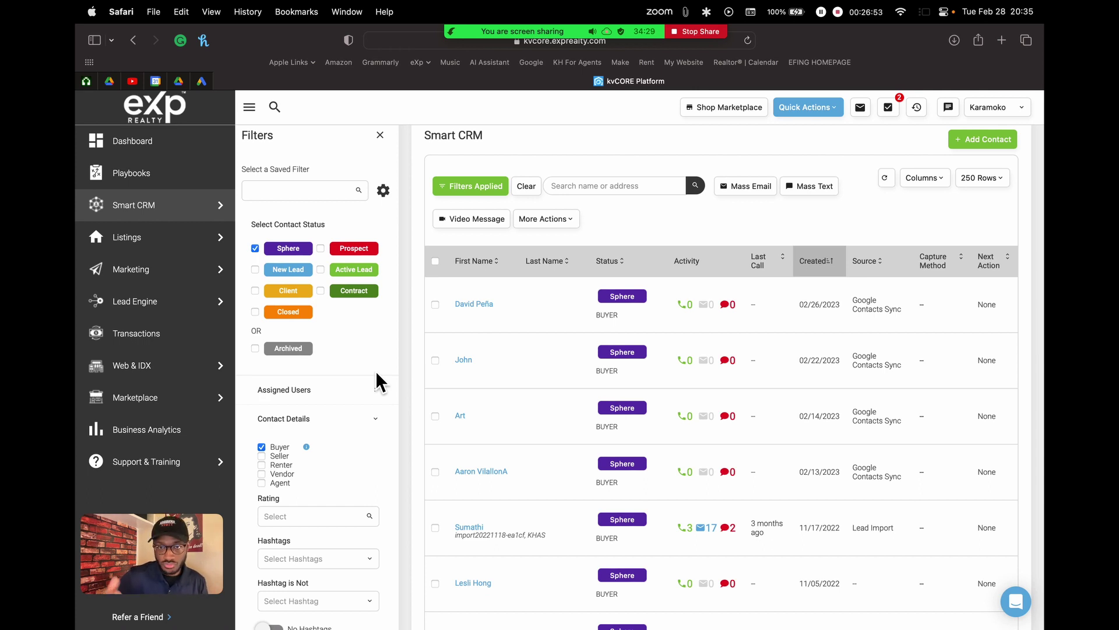
Save the current filters as a new filter named Best Friends, pinned as a quick link, and look for it among the CRM quick links
scroll(337, 384, down, 10)
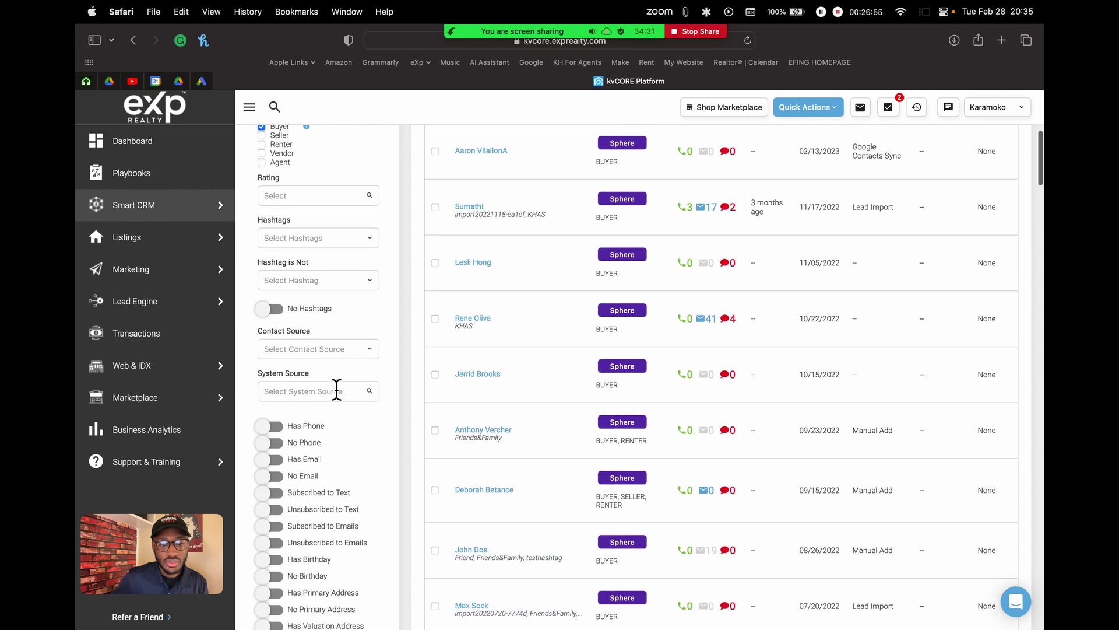
scroll(352, 483, down, 1)
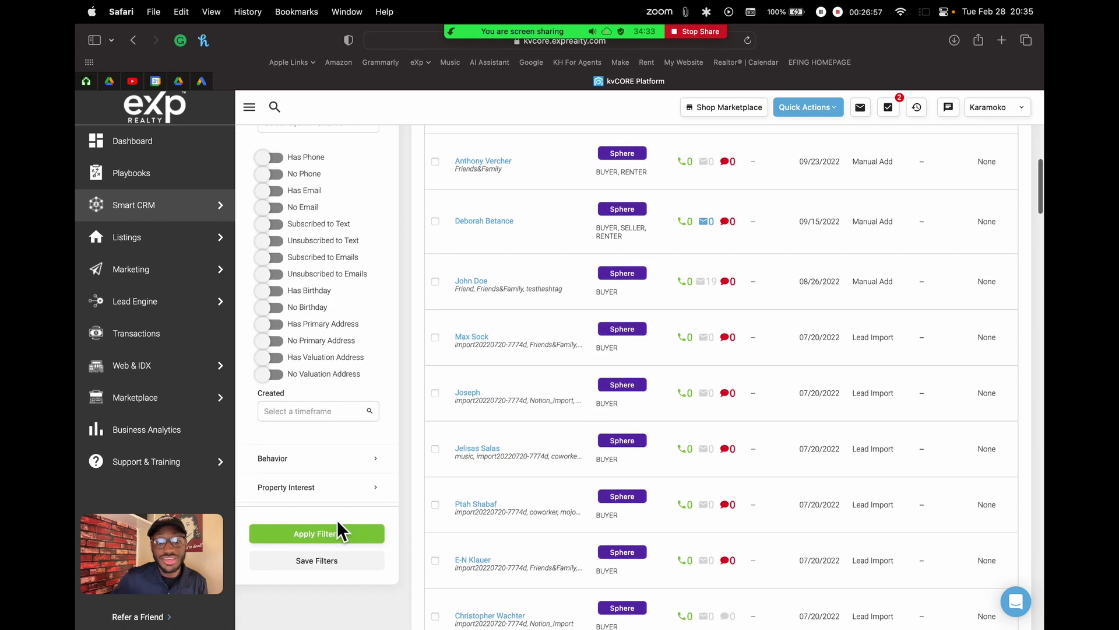
click(315, 563)
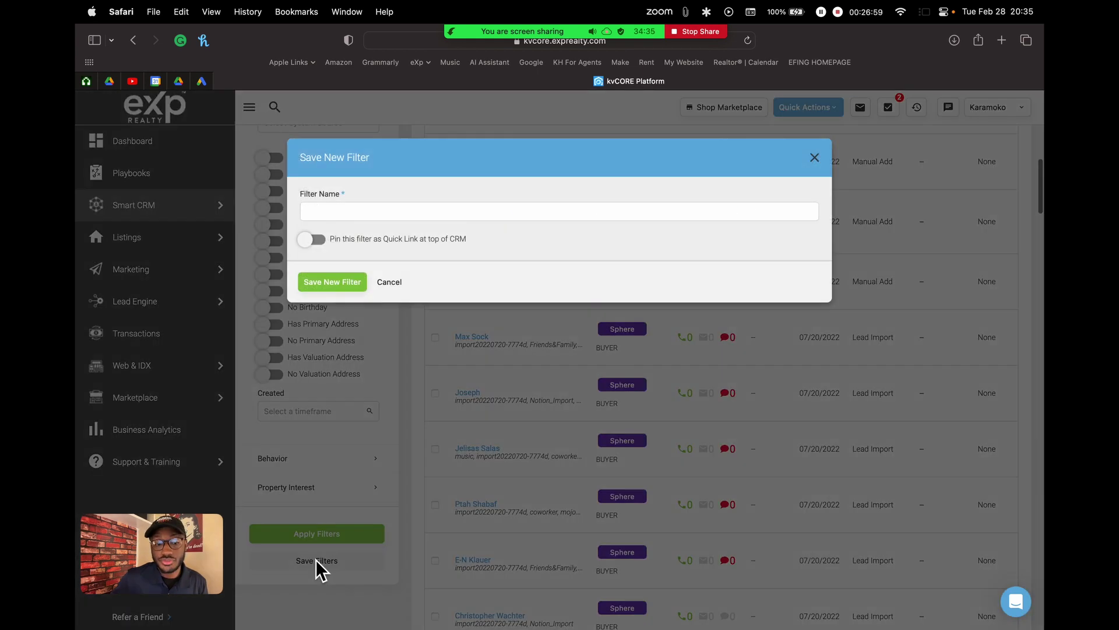
click(460, 218)
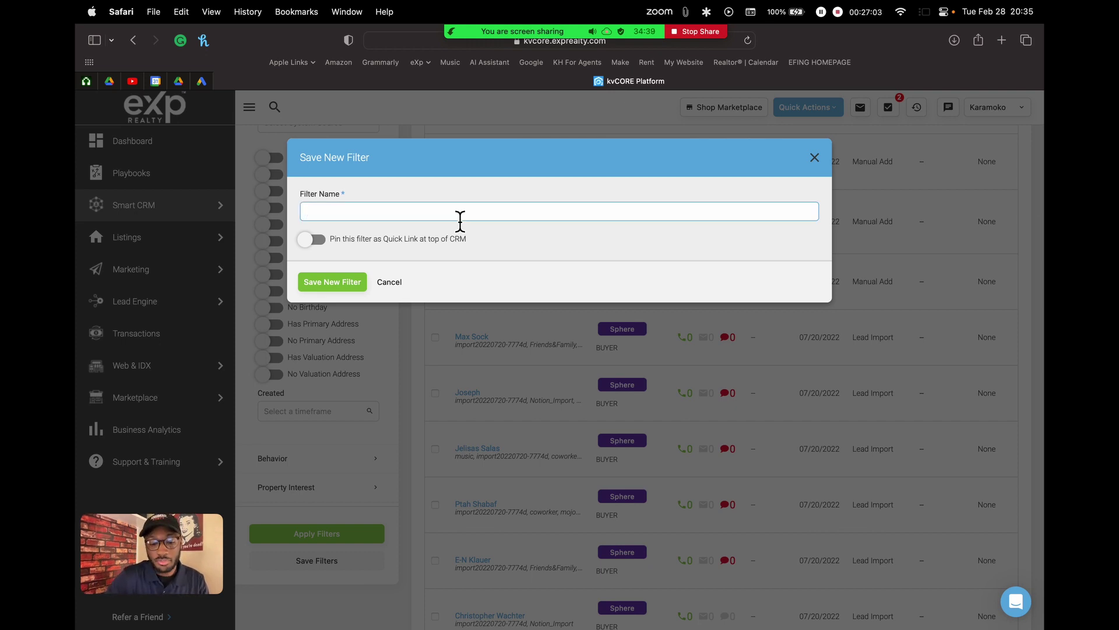
text(Best Friends)
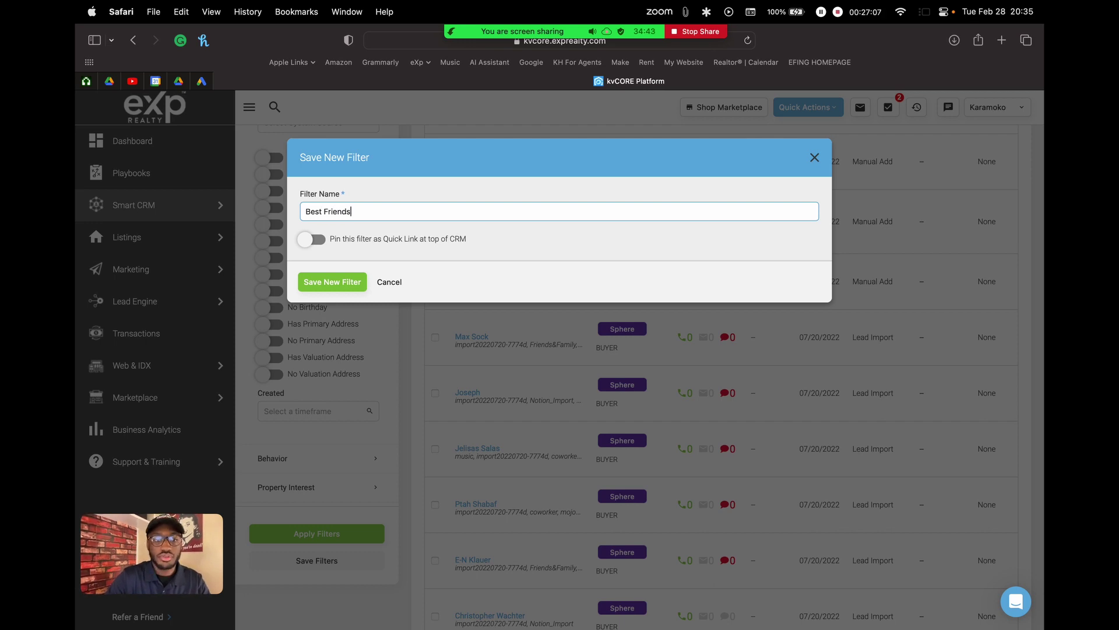
click(313, 244)
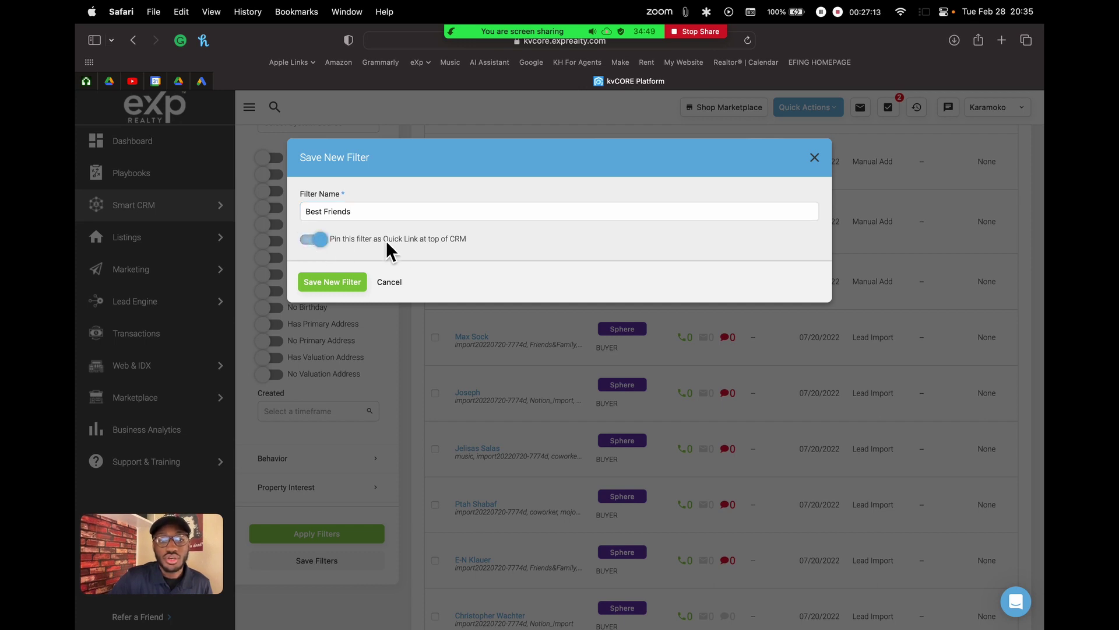
click(344, 282)
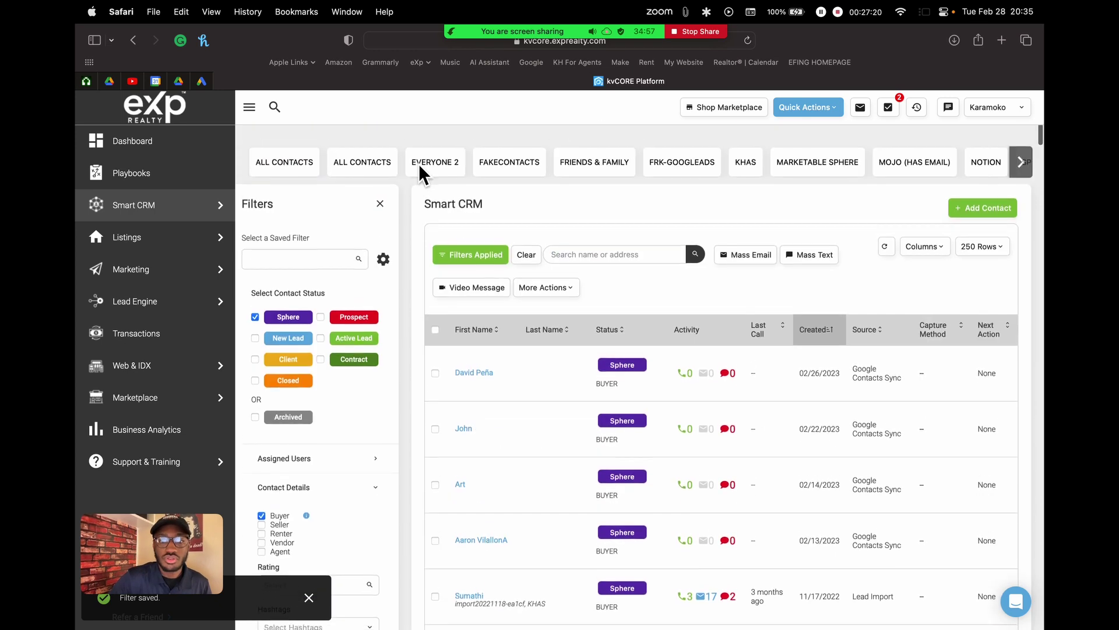
click(1022, 156)
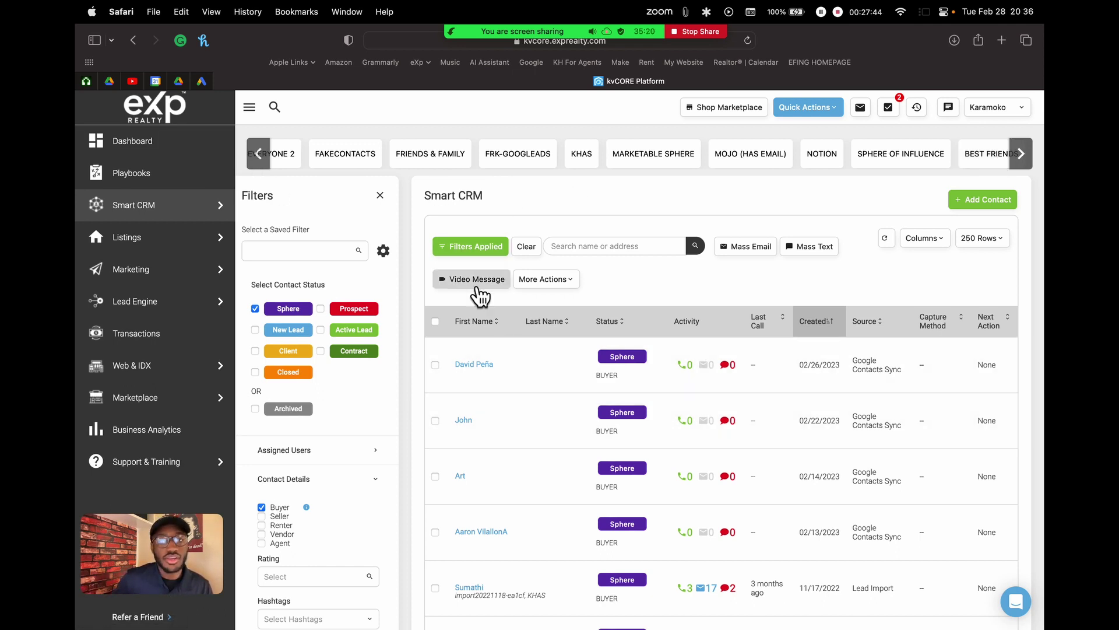
click(258, 161)
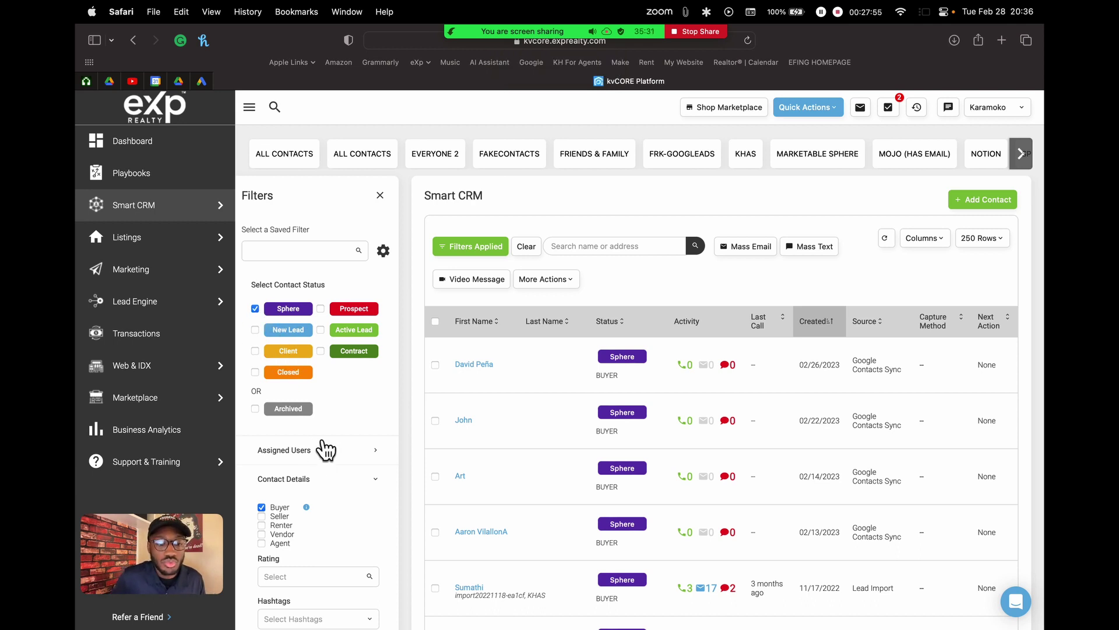
Turn on the Has Phone and Has Email filters and switch the contact status from Sphere to New Lead
scroll(325, 449, down, 8)
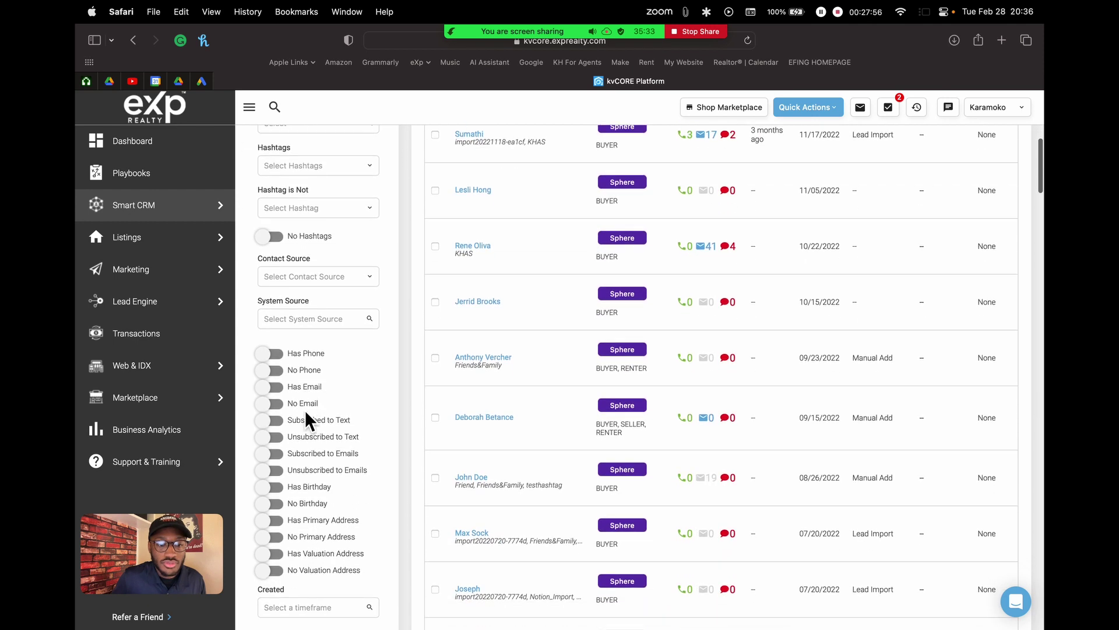
click(270, 353)
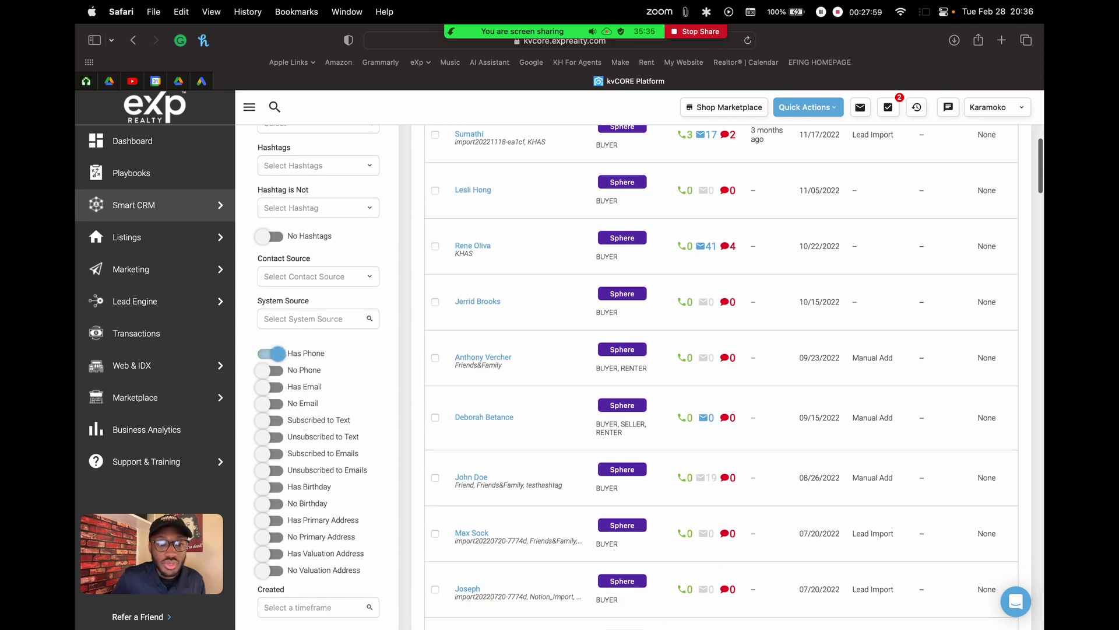
click(269, 386)
scroll(289, 393, up, 8)
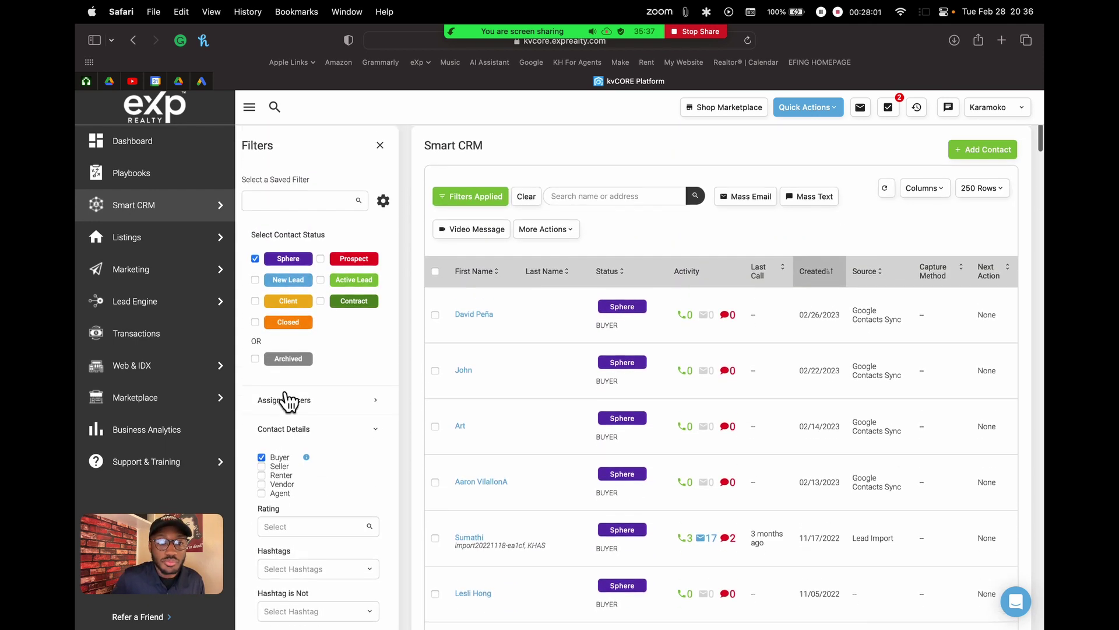
click(255, 268)
click(279, 288)
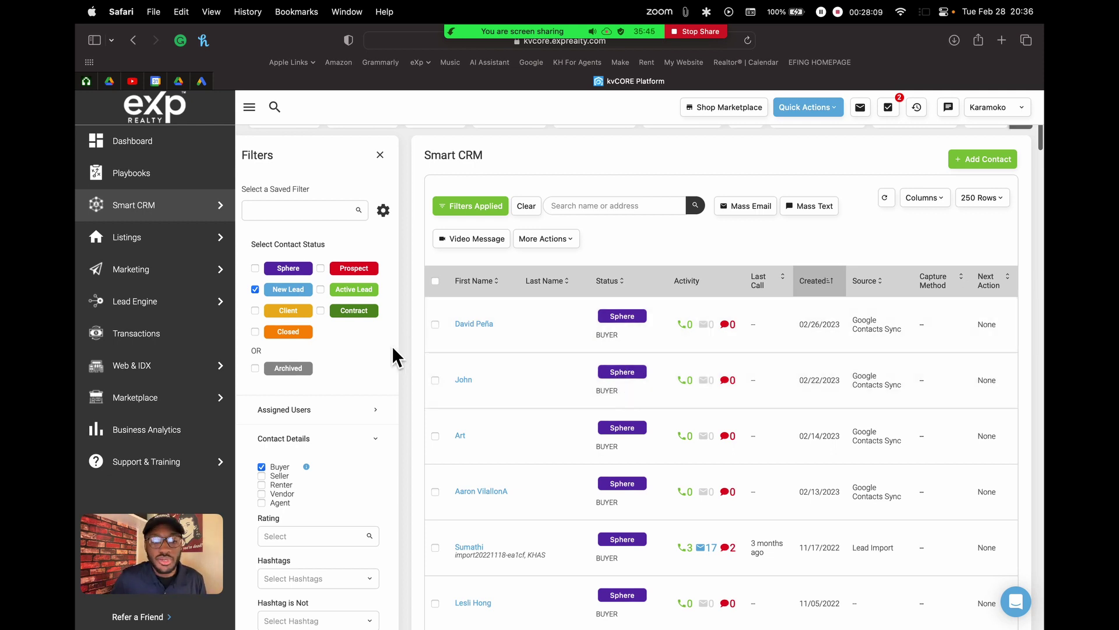
Save the changed New Lead and Buyer filter set as a new filter named ijbvkwjnvkewnv, without pinning it as a quick link
scroll(362, 364, up, 2)
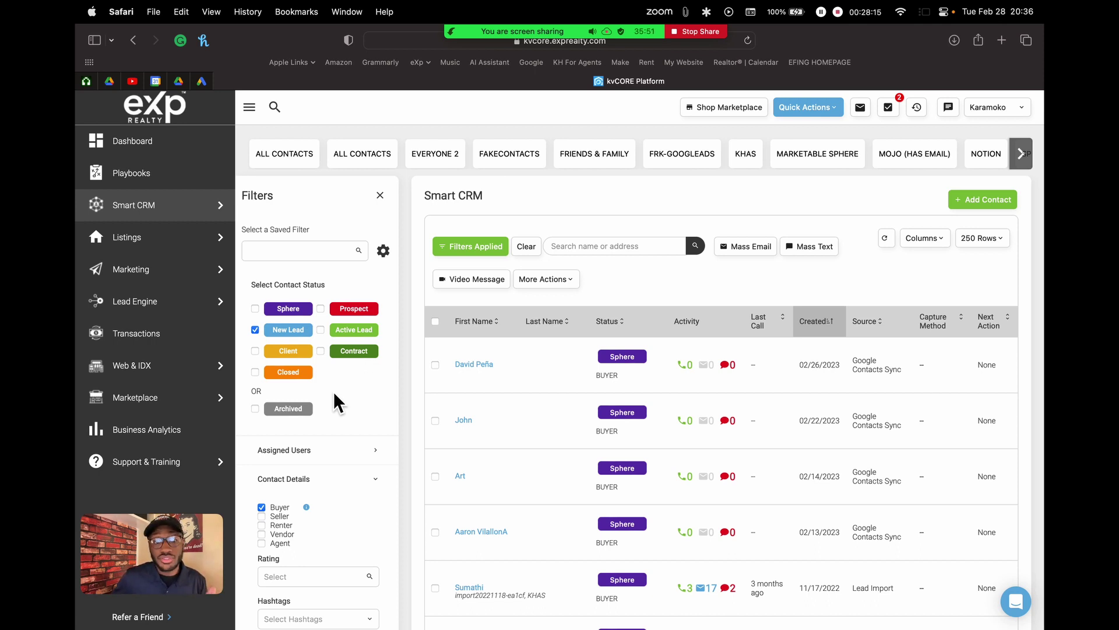
scroll(355, 378, down, 10)
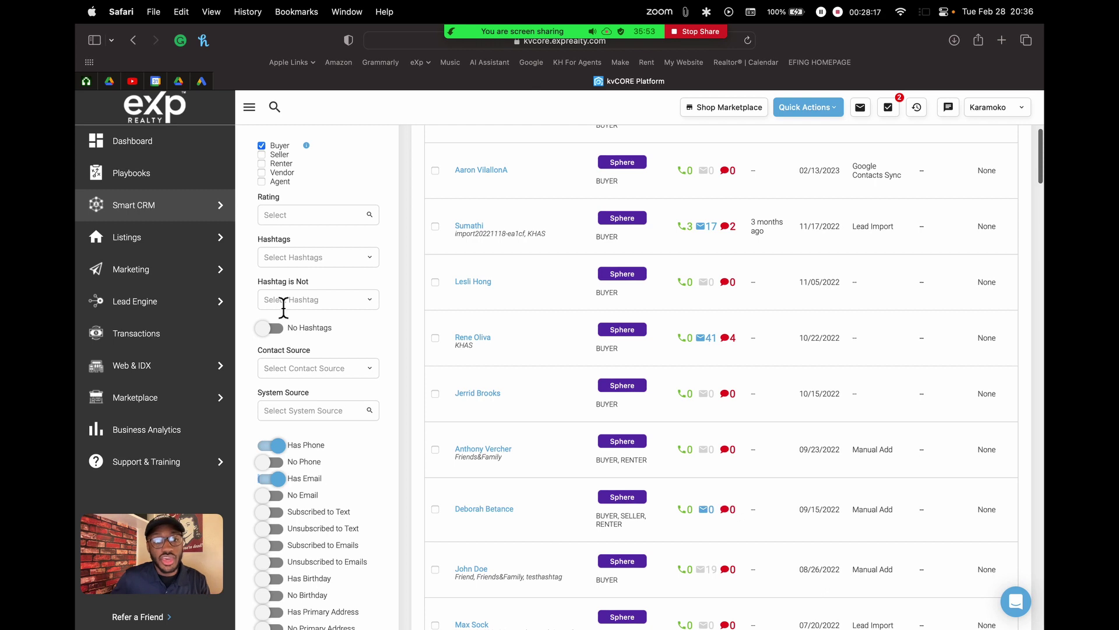
scroll(300, 270, up, 1)
scroll(330, 327, down, 14)
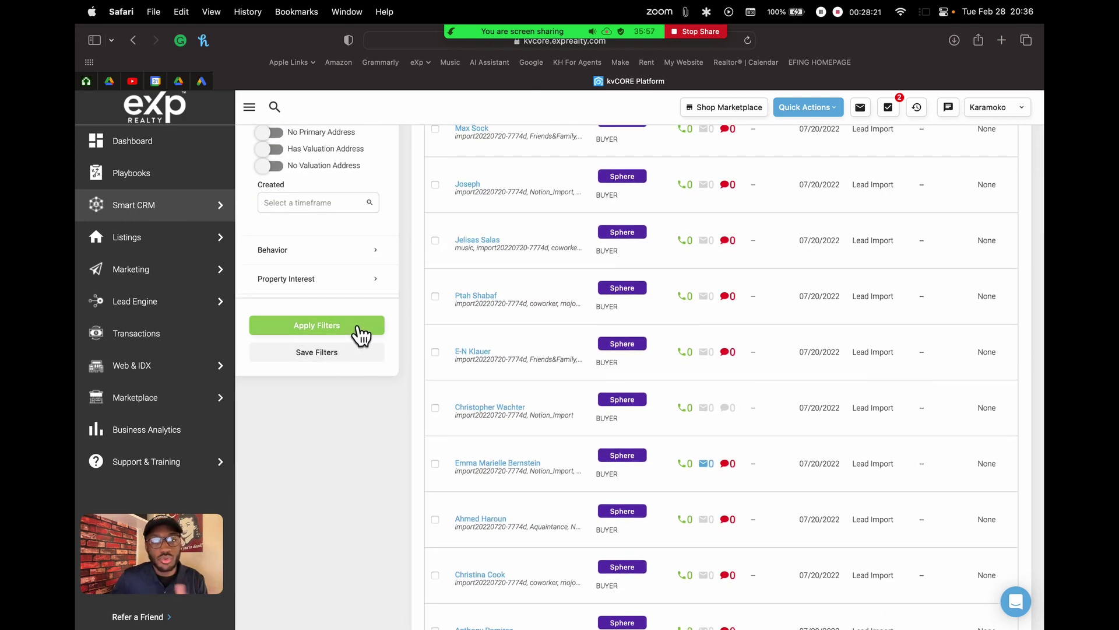
click(330, 360)
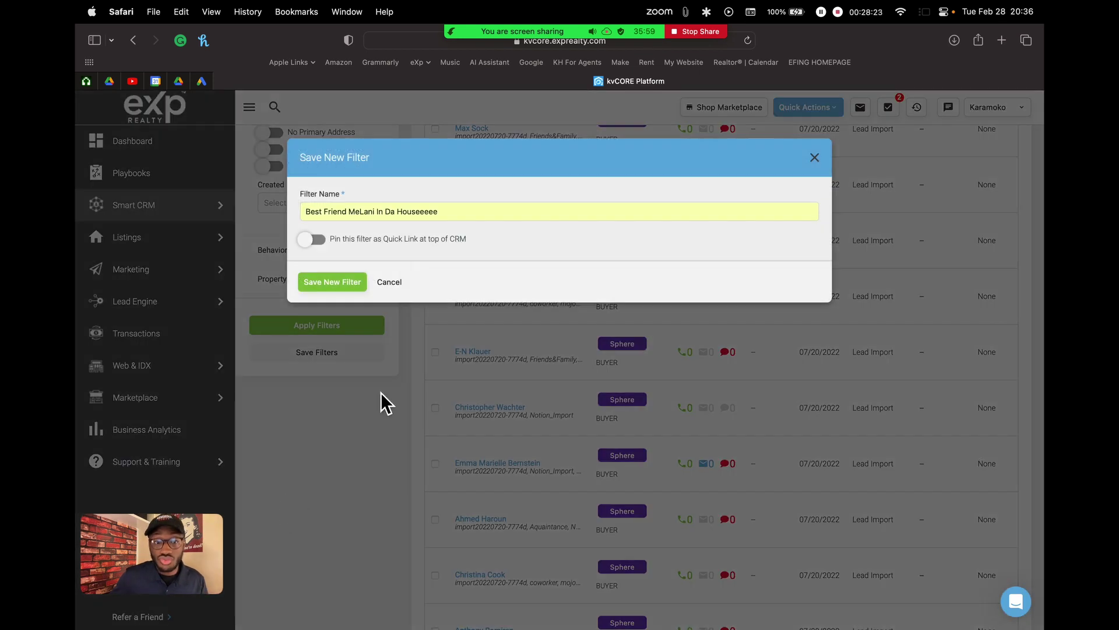
triple_click(450, 212)
text(ijbvkwjnvkewnv)
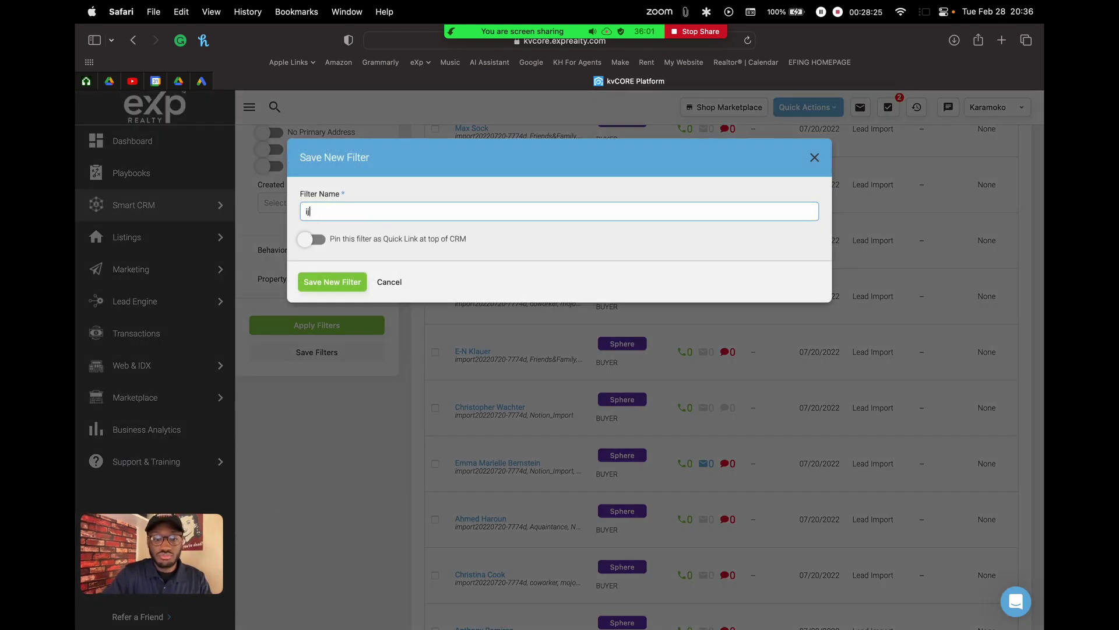
click(353, 286)
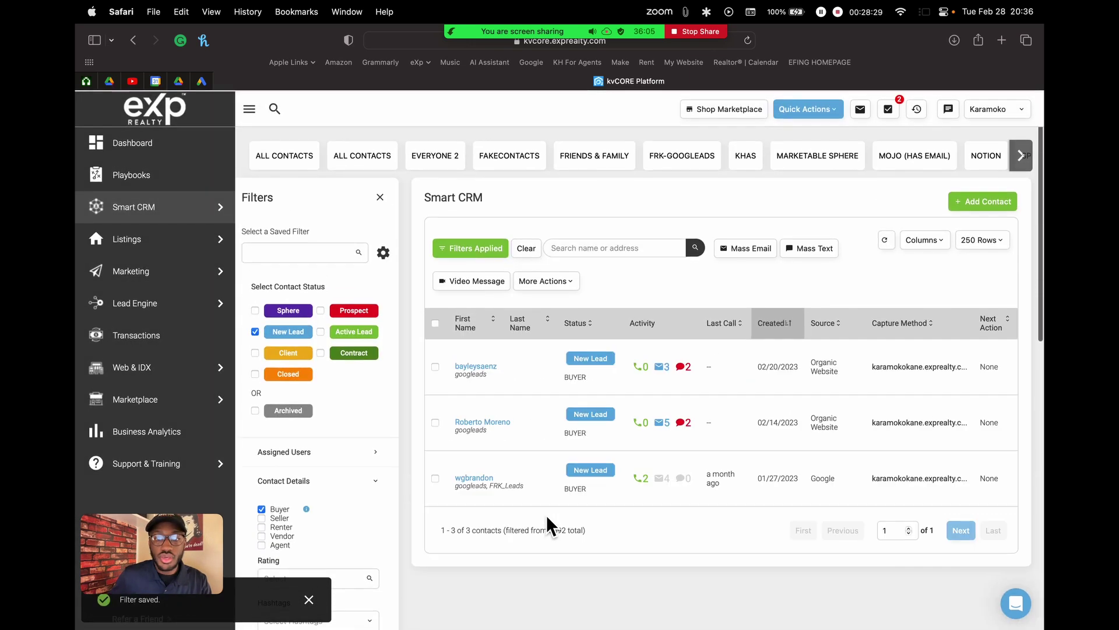
Look through the row of pinned quick links above the contact list and return to its start
click(1017, 156)
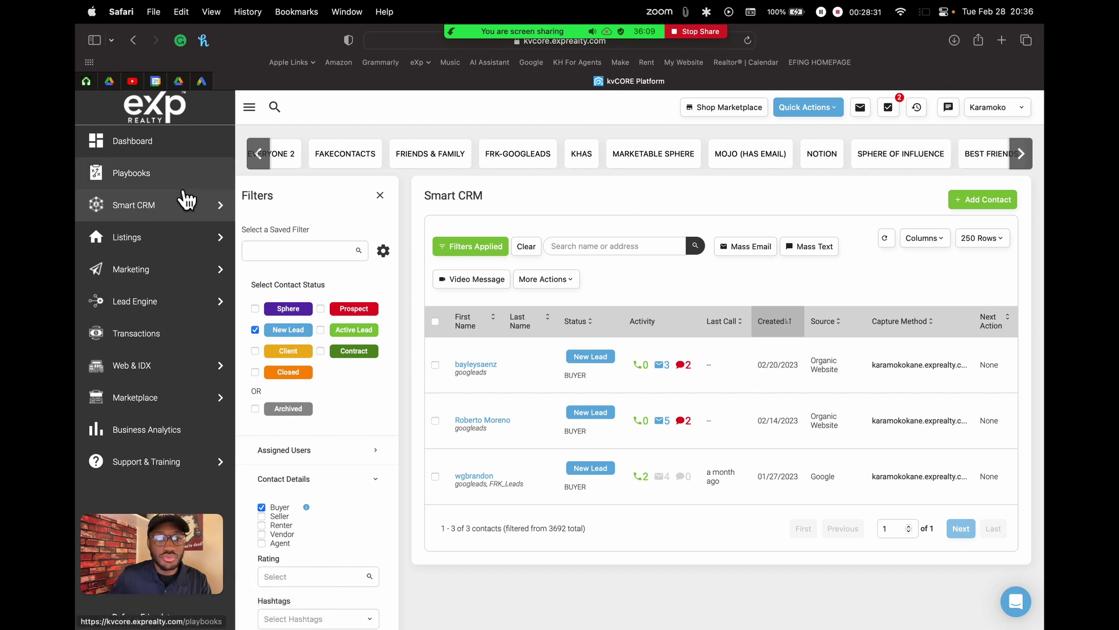
mouse_move(193, 205)
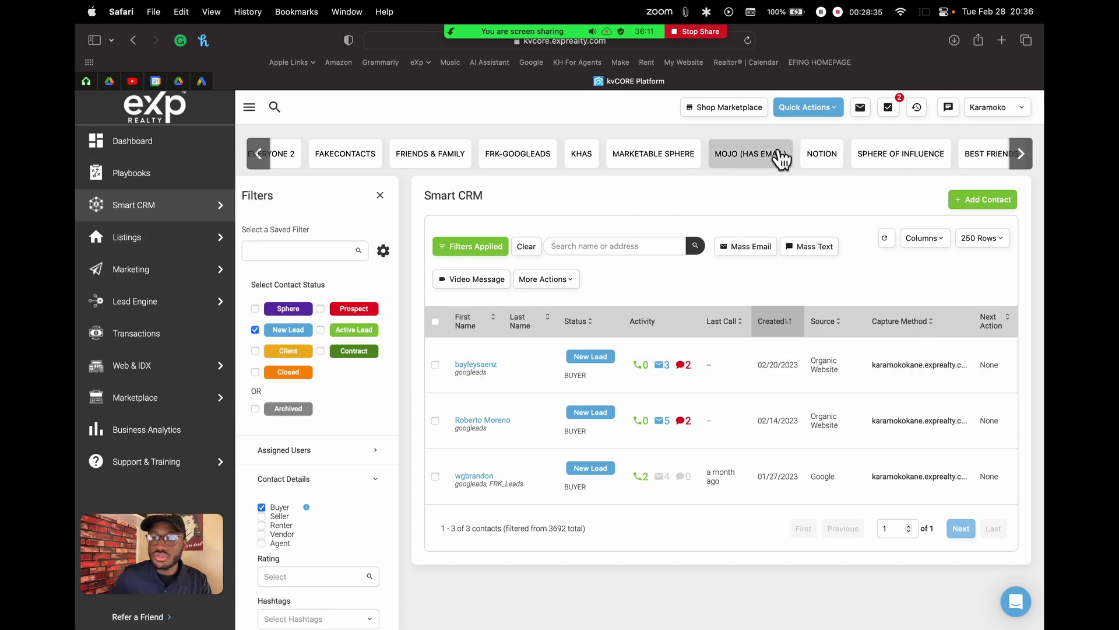
click(257, 154)
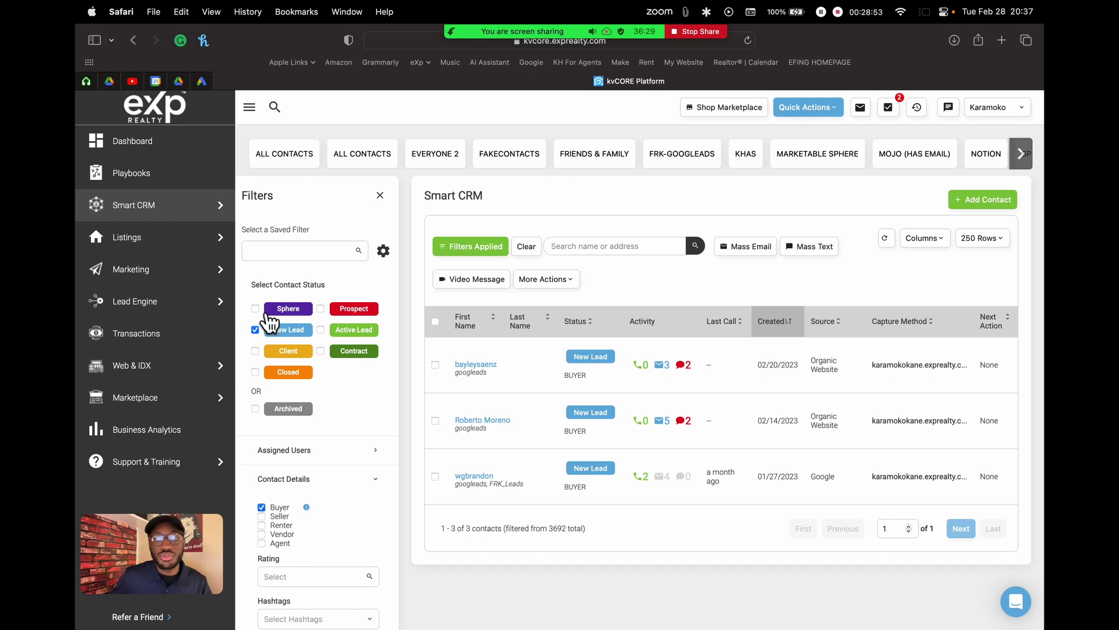
Open the Zoom participants list, move it over the contact list while reviewing the filter options, and minimize it
click(449, 50)
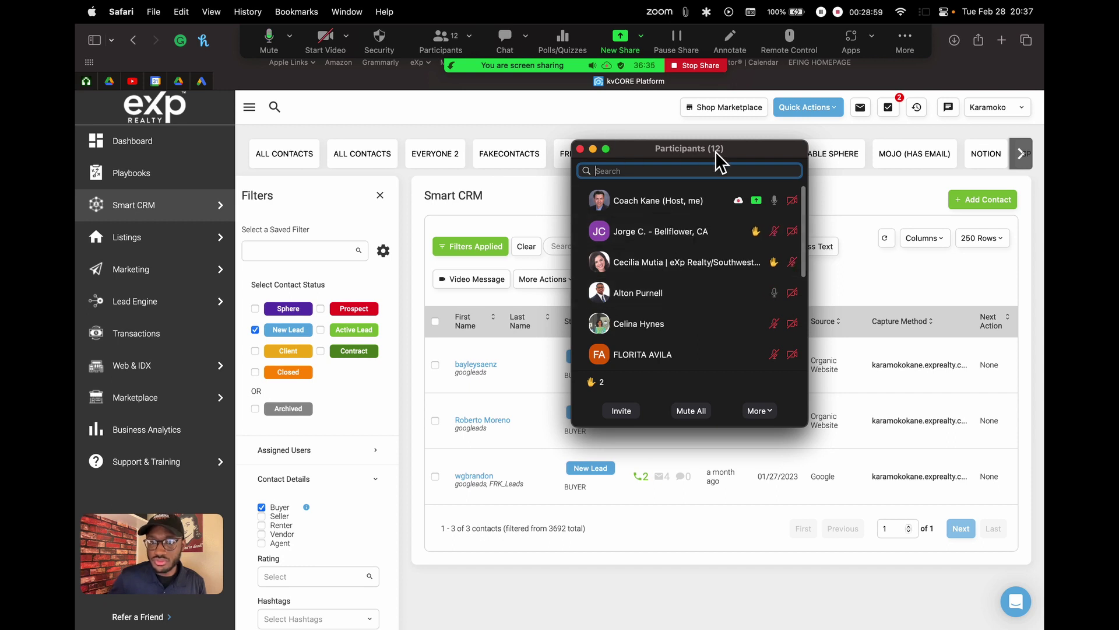
drag(716, 153, 602, 127)
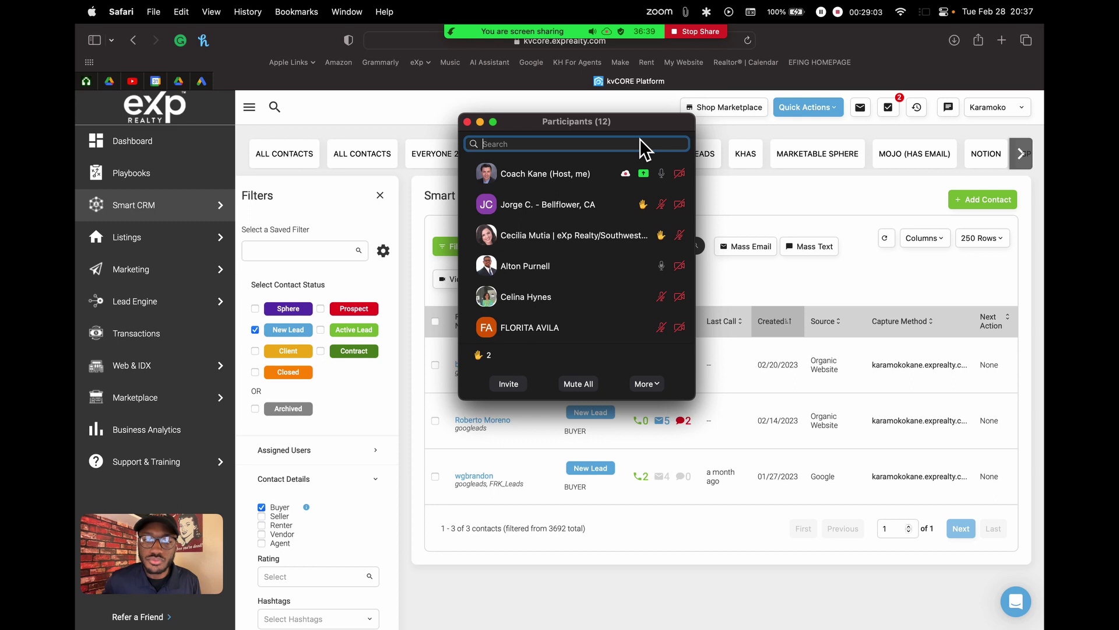
scroll(412, 261, down, 4)
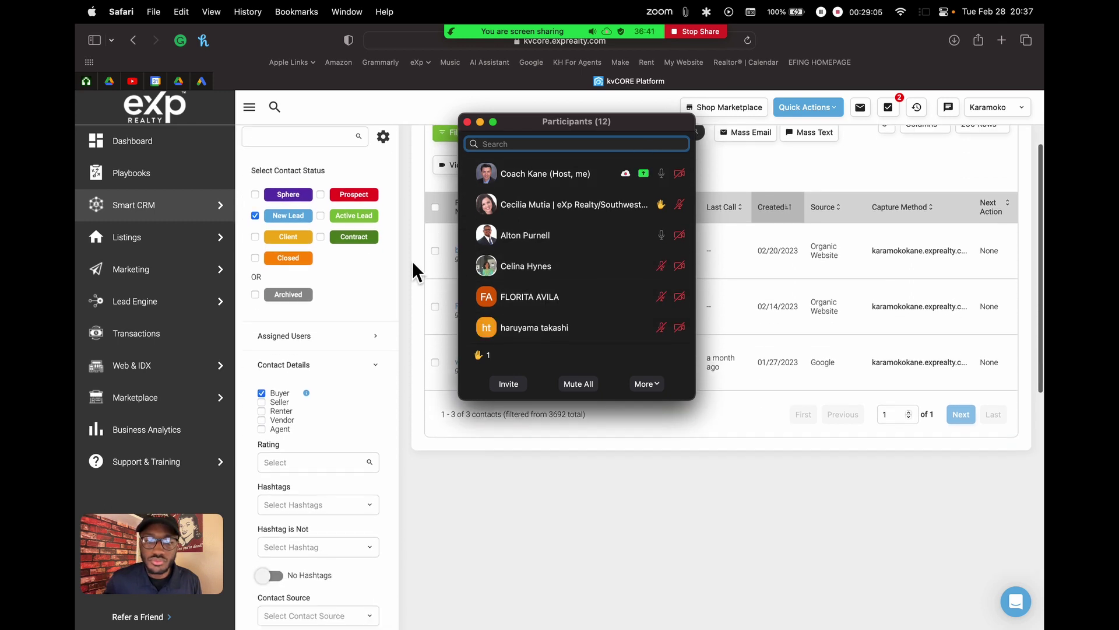
scroll(413, 259, down, 6)
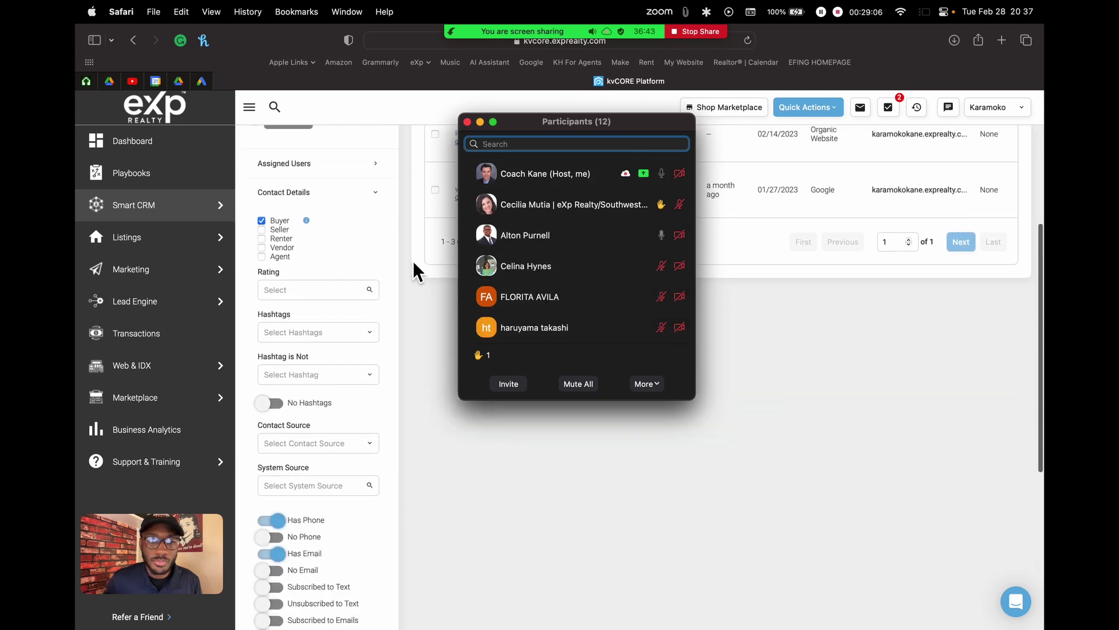
scroll(413, 260, down, 3)
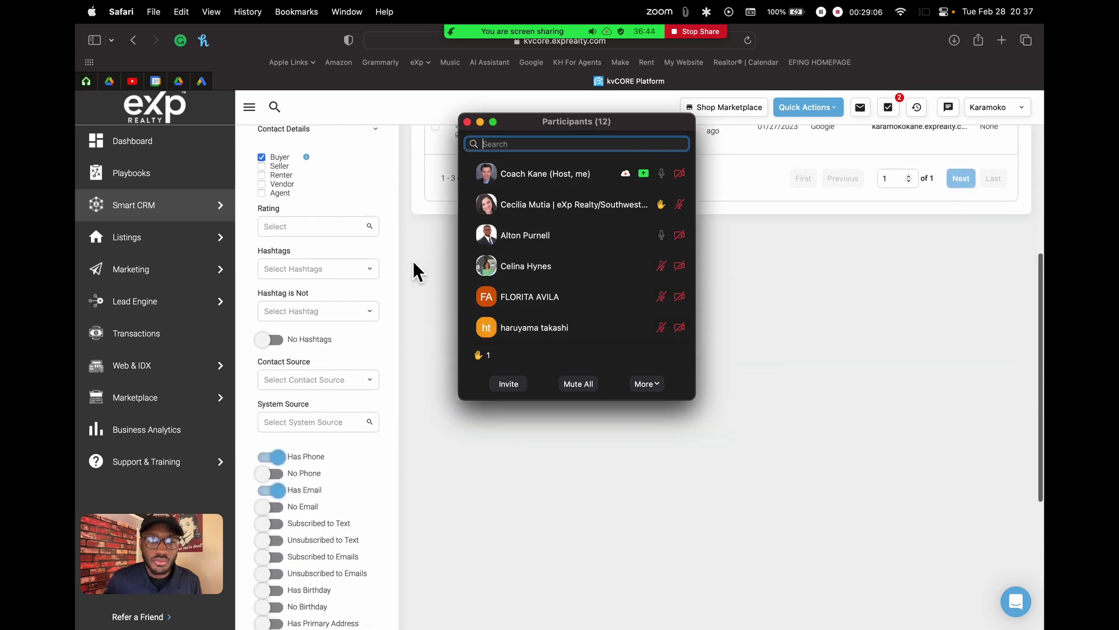
click(480, 122)
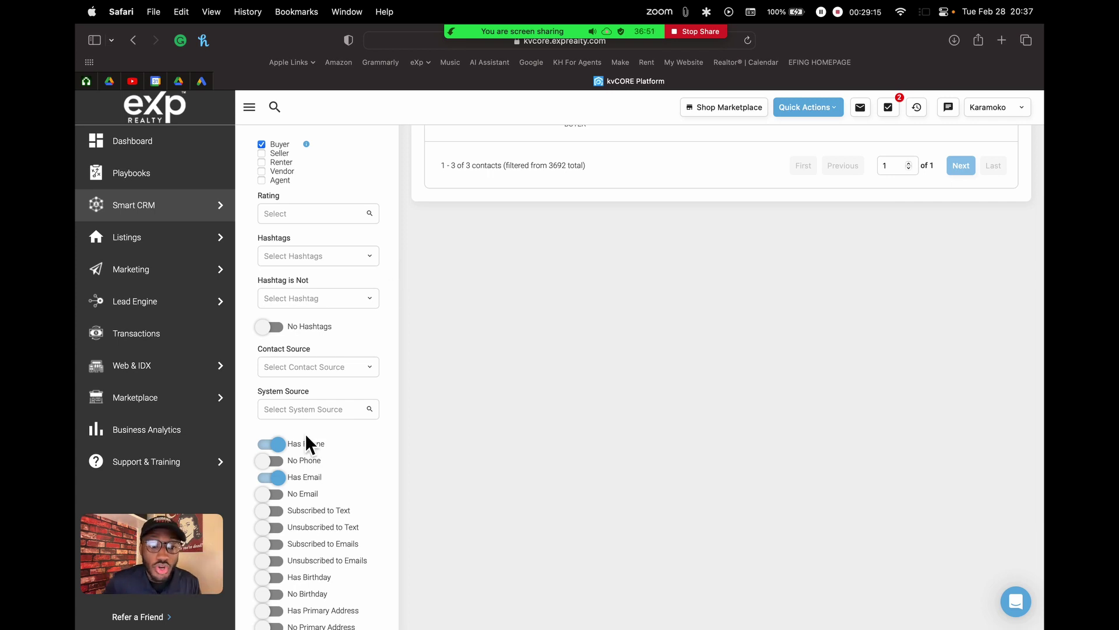
Collapse and reopen the Contact Details filters, and check the agent, lender and owner options under Assigned Users
scroll(323, 366, up, 6)
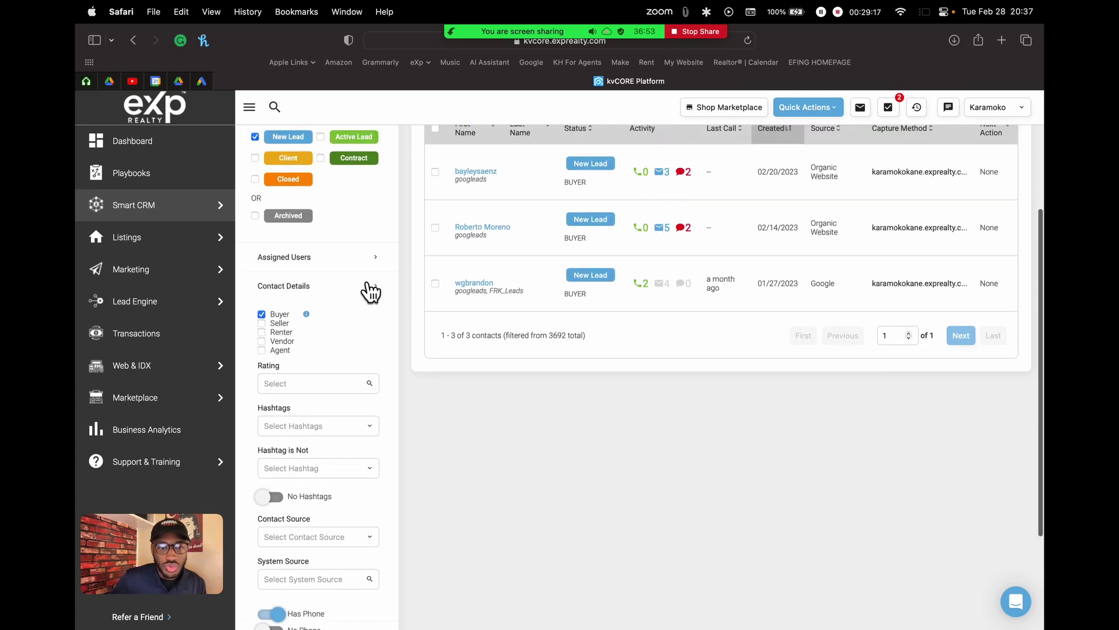
click(367, 289)
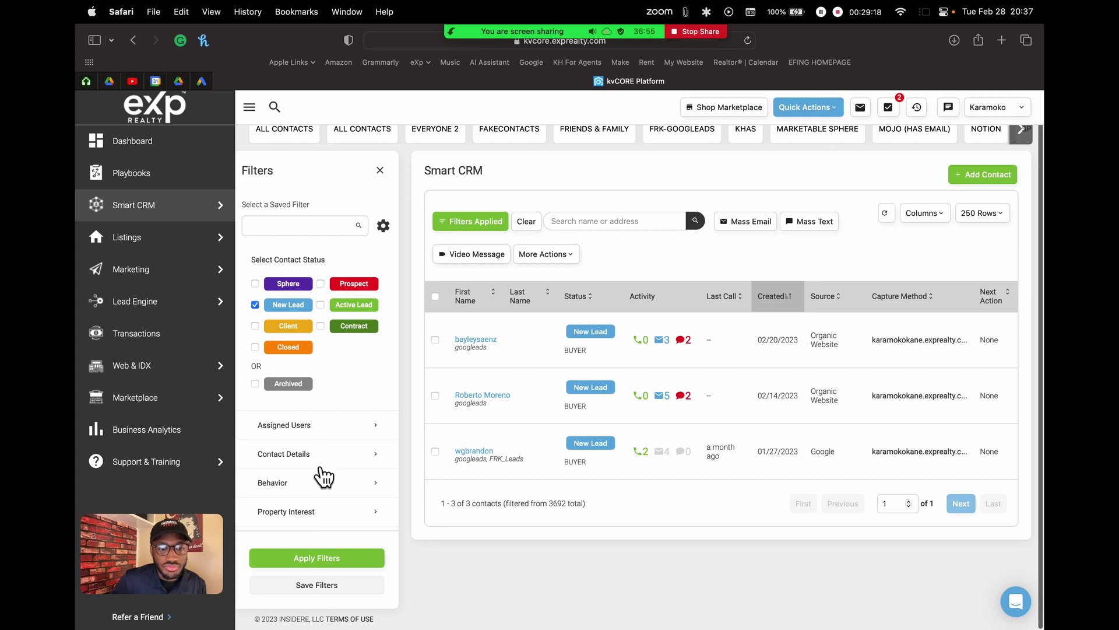
click(294, 455)
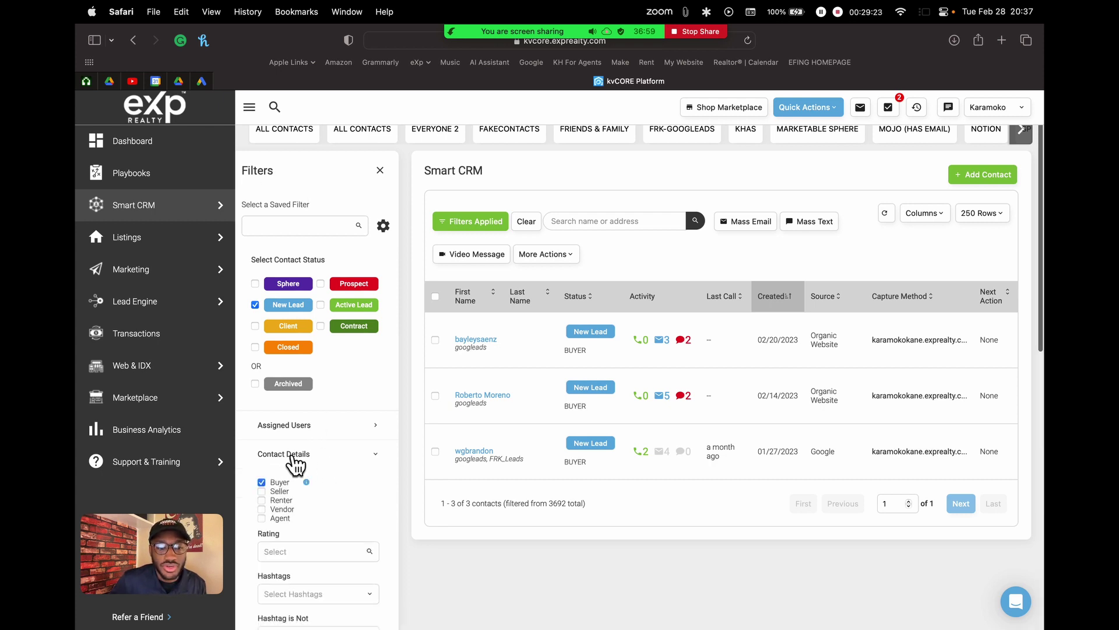
scroll(314, 422, down, 3)
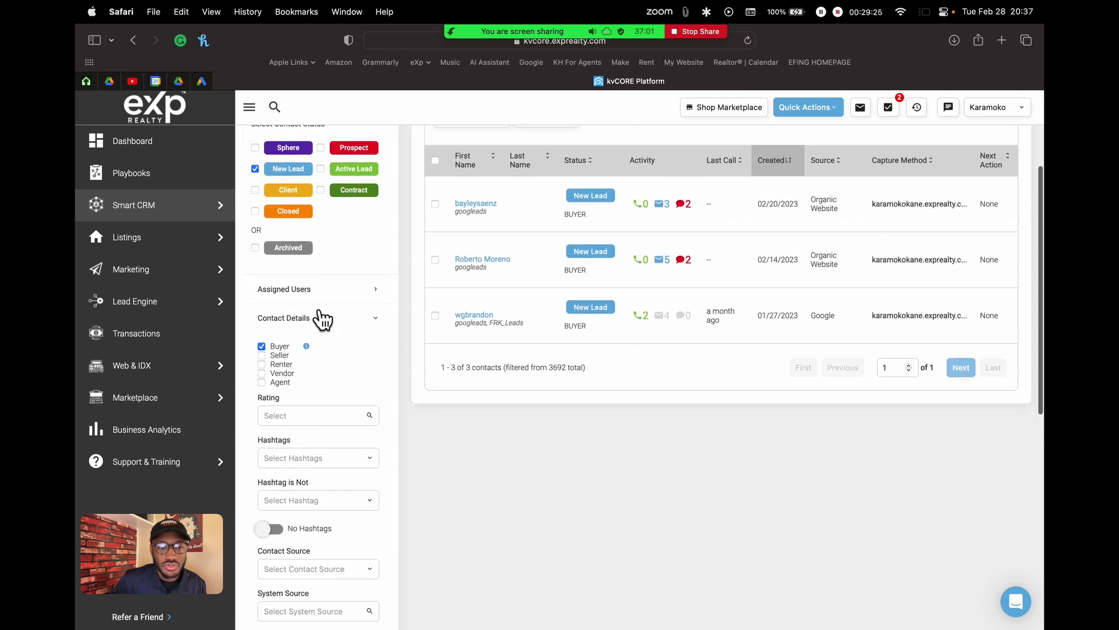
click(295, 290)
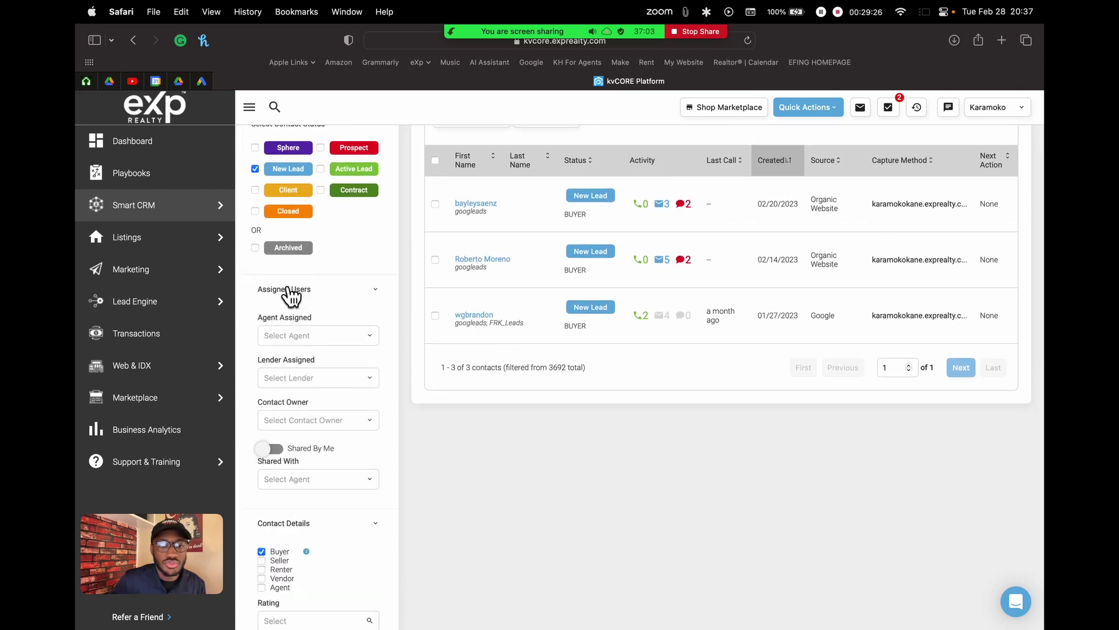
click(290, 291)
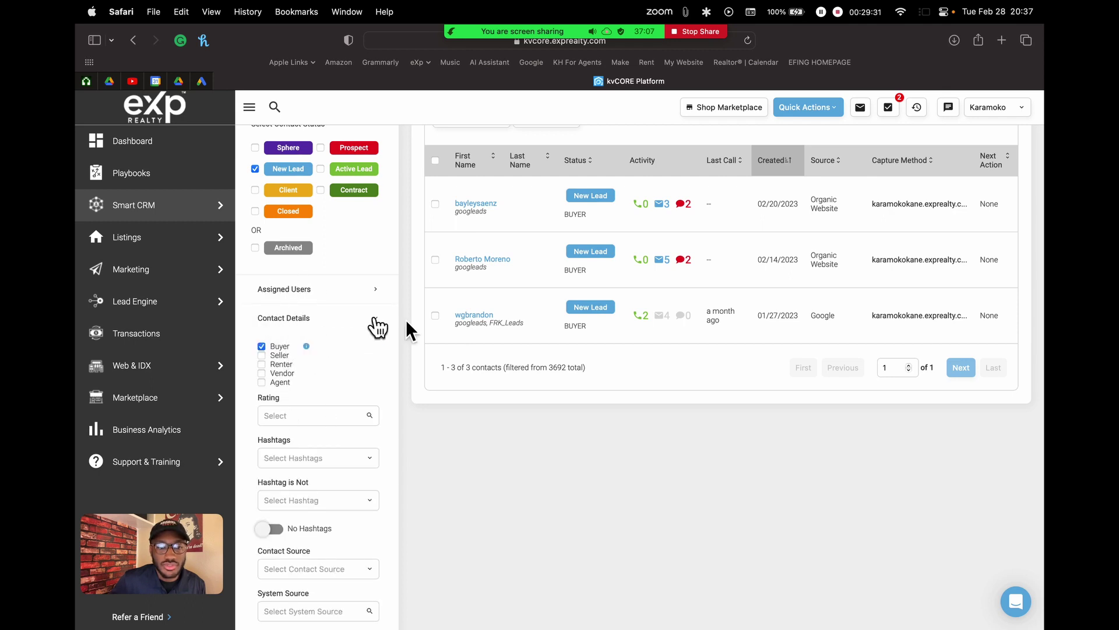
scroll(337, 309, down, 3)
Reopen the Zoom meeting's participants list to check the raised hands
mouse_move(550, 30)
click(441, 42)
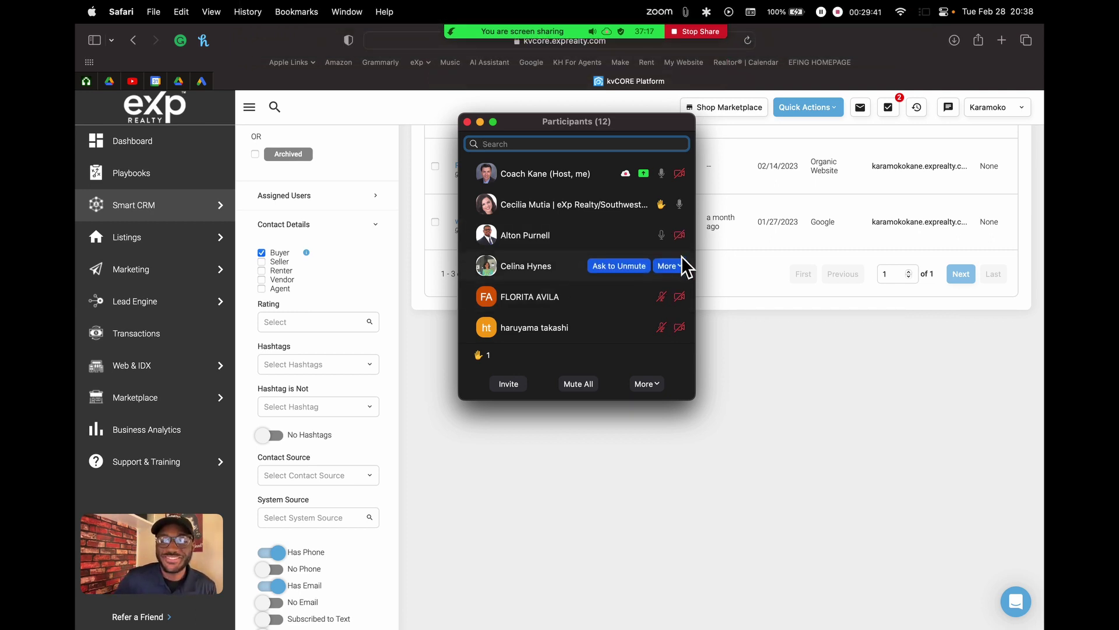
Return to the start of the contact list, move the Zoom participants window off the filters, and minimize it
scroll(777, 319, up, 2)
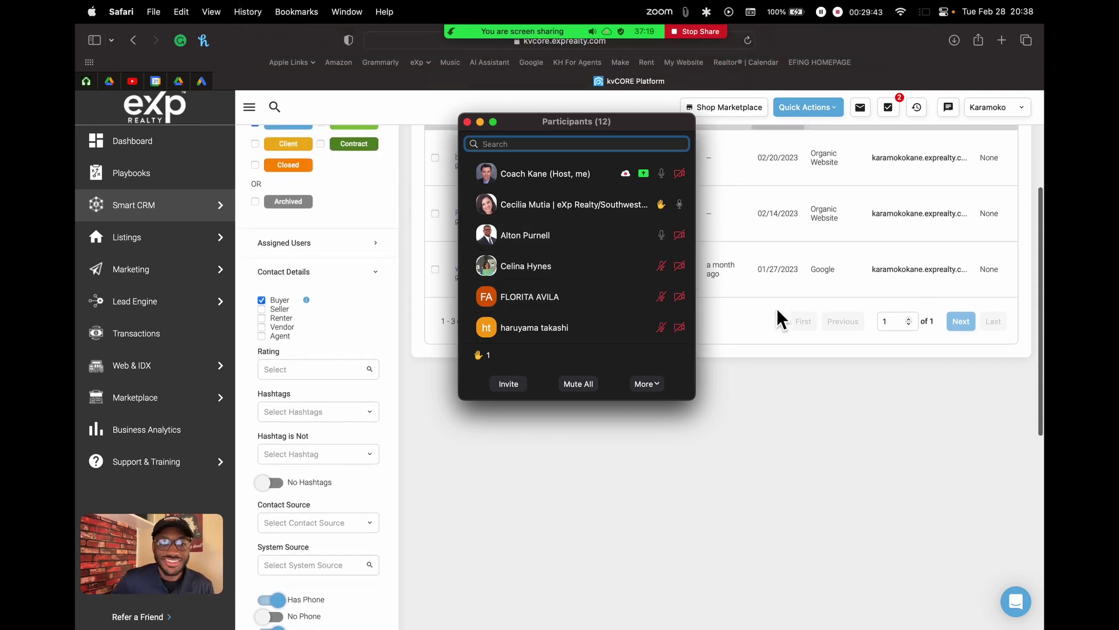
scroll(776, 307, up, 5)
drag(613, 120, 612, 358)
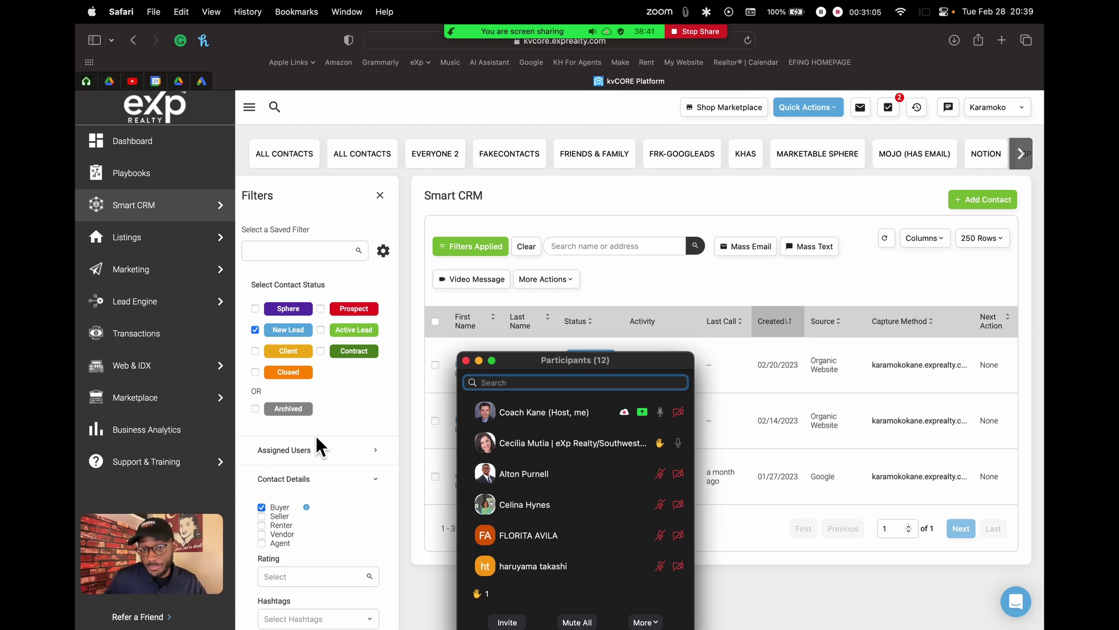
drag(509, 363, 670, 215)
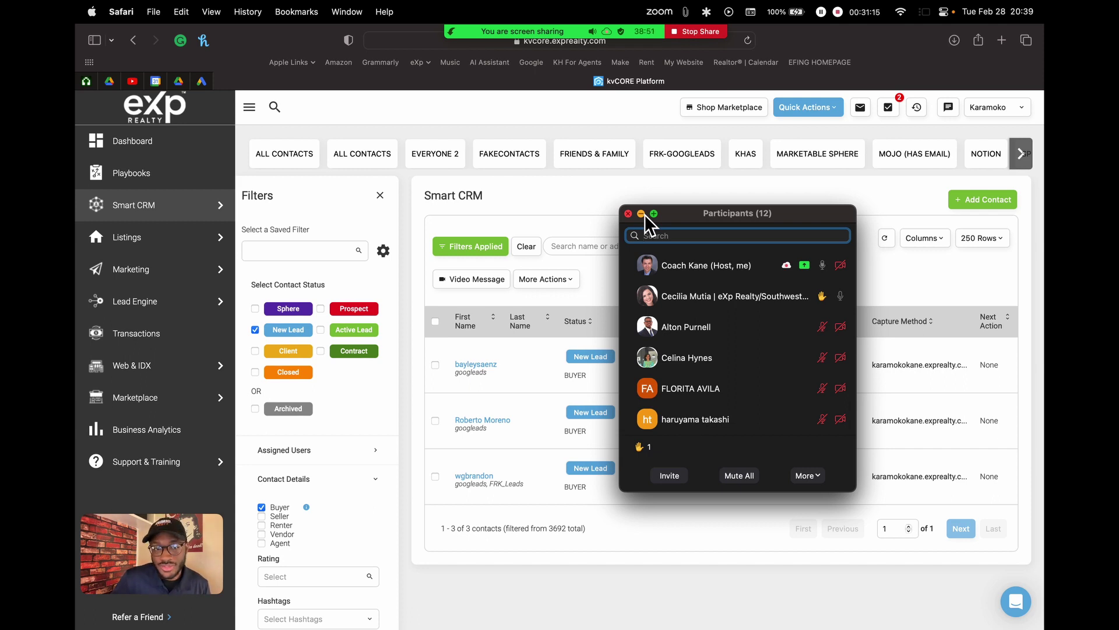
click(643, 214)
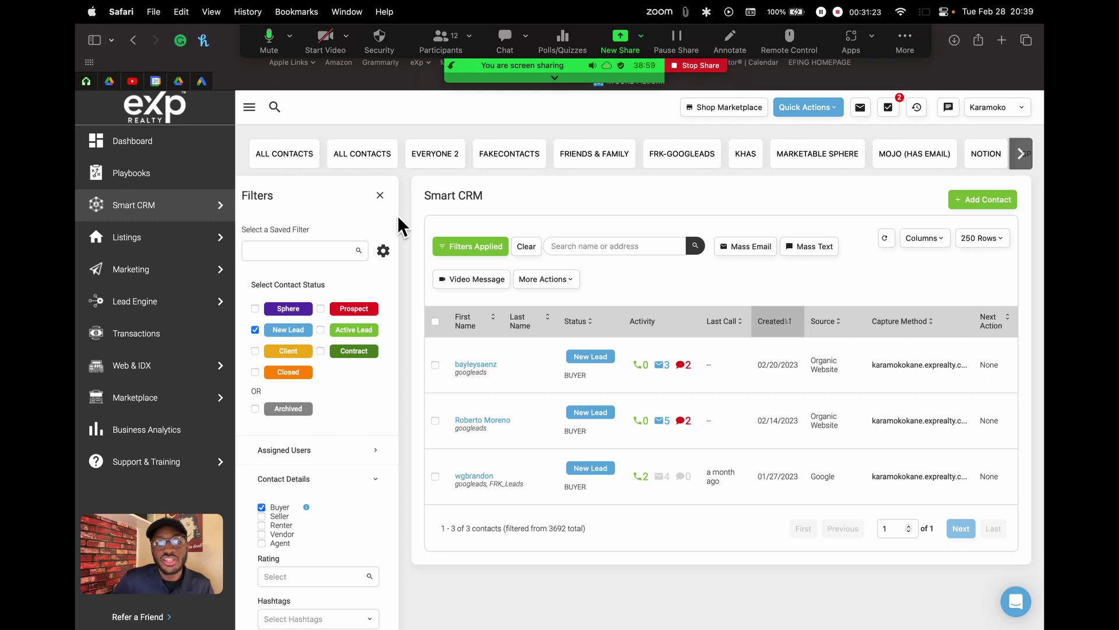
Review the filter criteria from contact status and contact type through Has Phone and Has Email to the apply and save options
scroll(374, 268, down, 3)
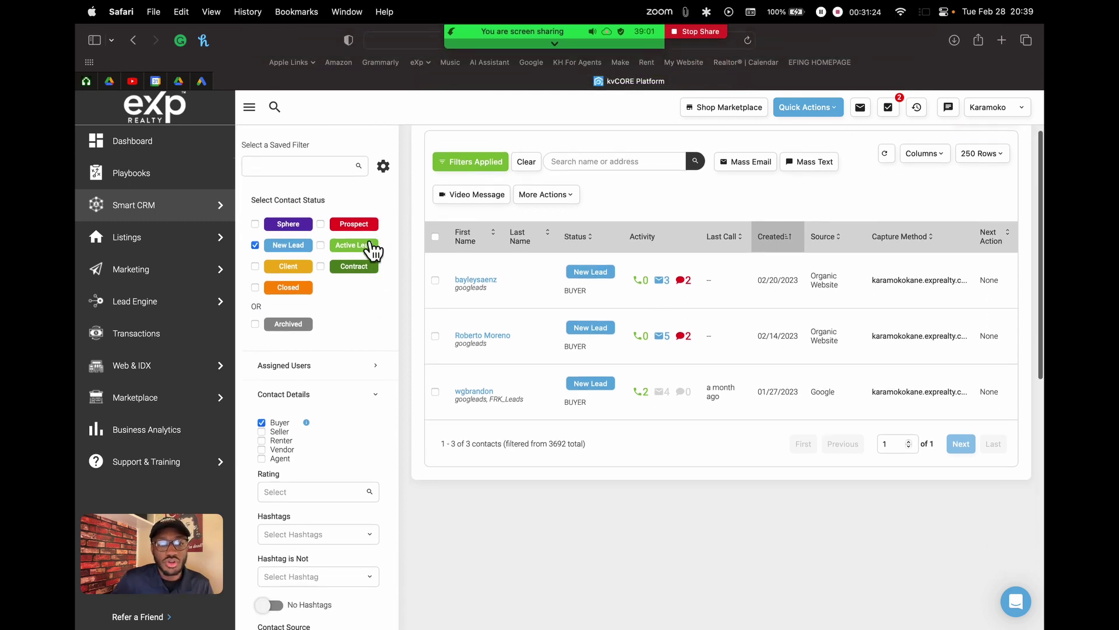
scroll(373, 252, down, 2)
scroll(330, 211, up, 4)
scroll(330, 211, down, 3)
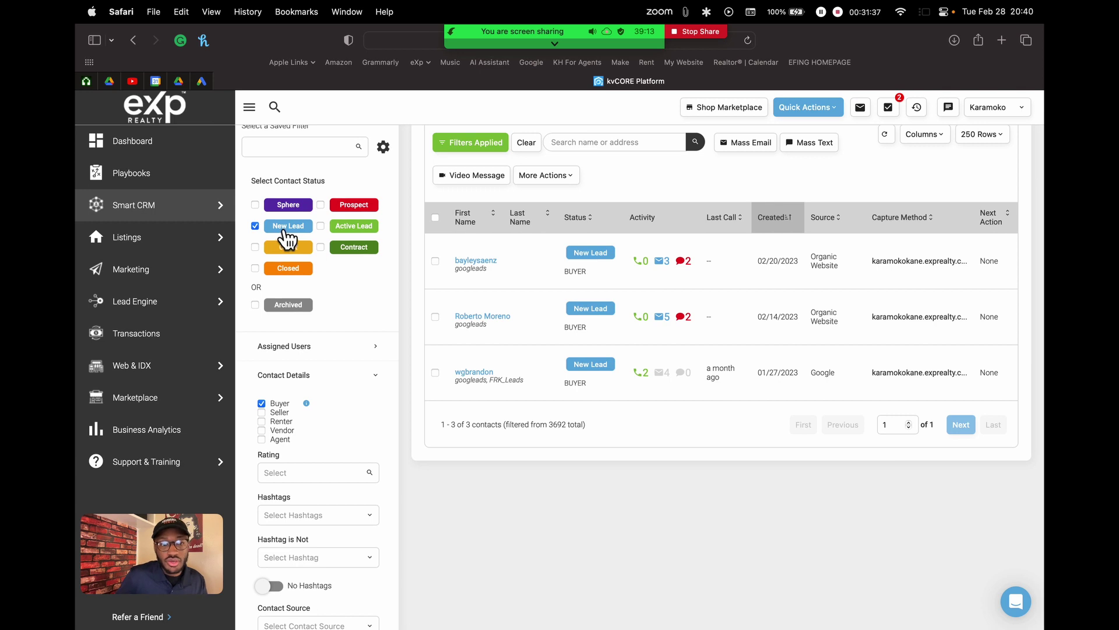
scroll(445, 277, up, 3)
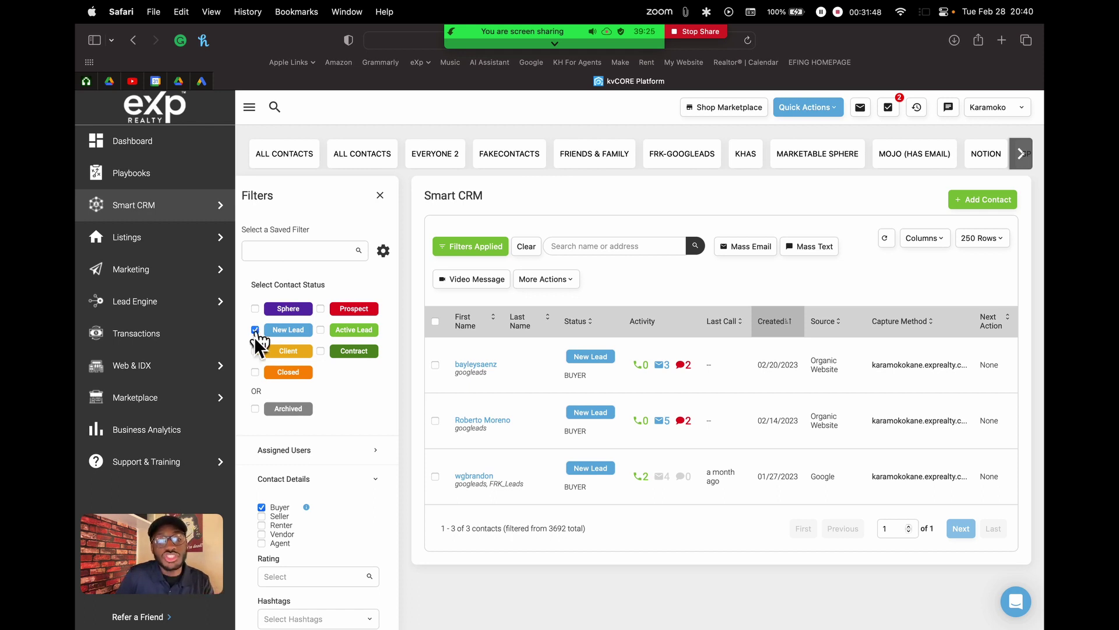
scroll(254, 337, down, 2)
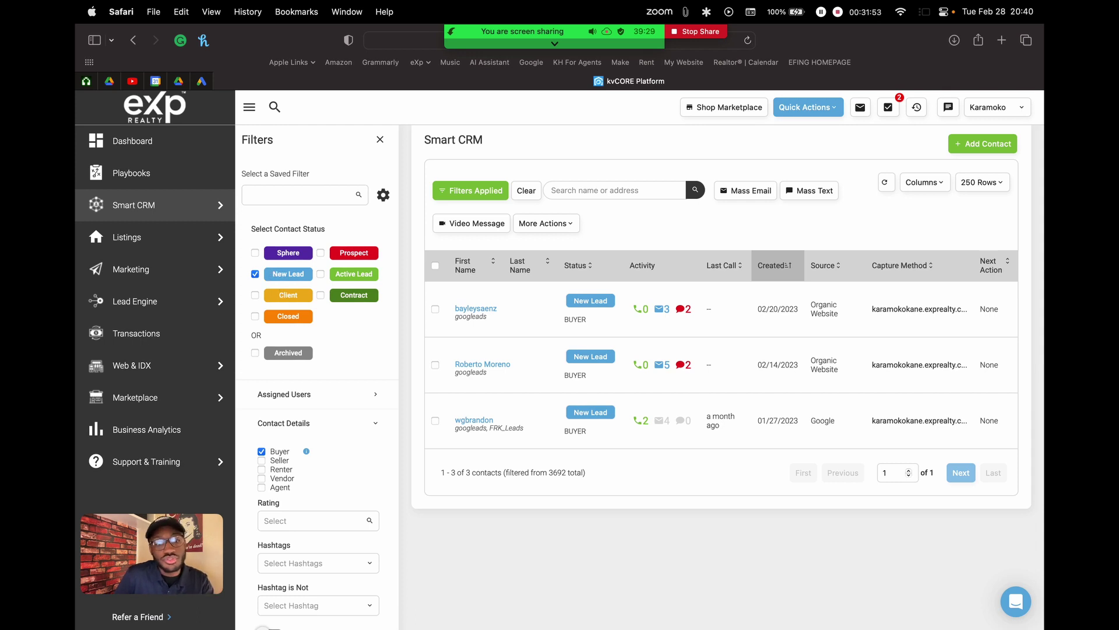
scroll(287, 449, down, 5)
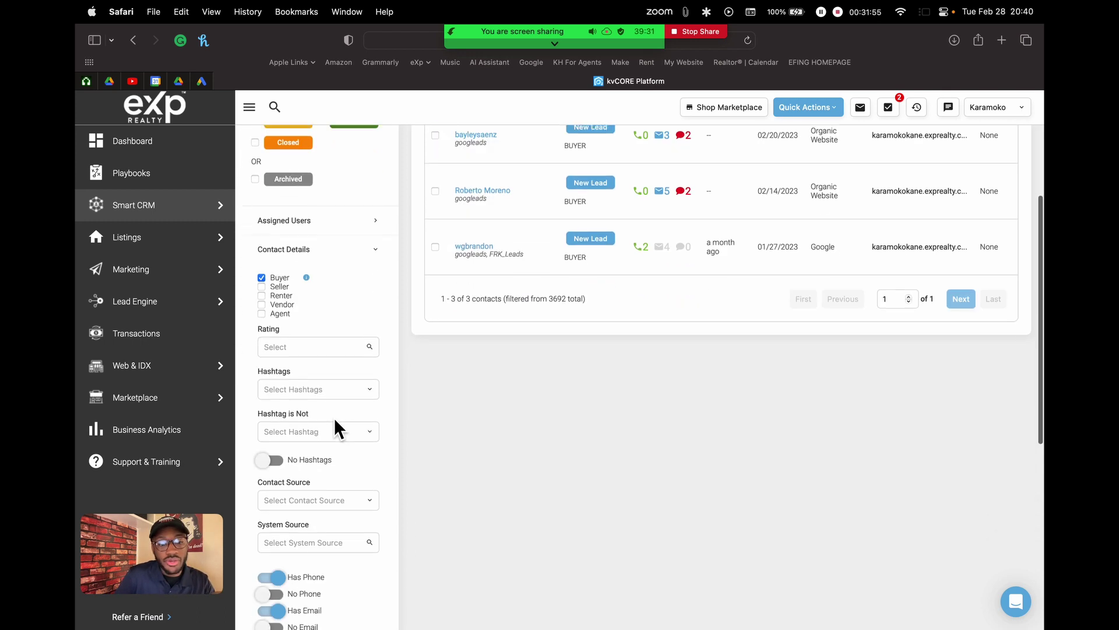
scroll(337, 429, down, 5)
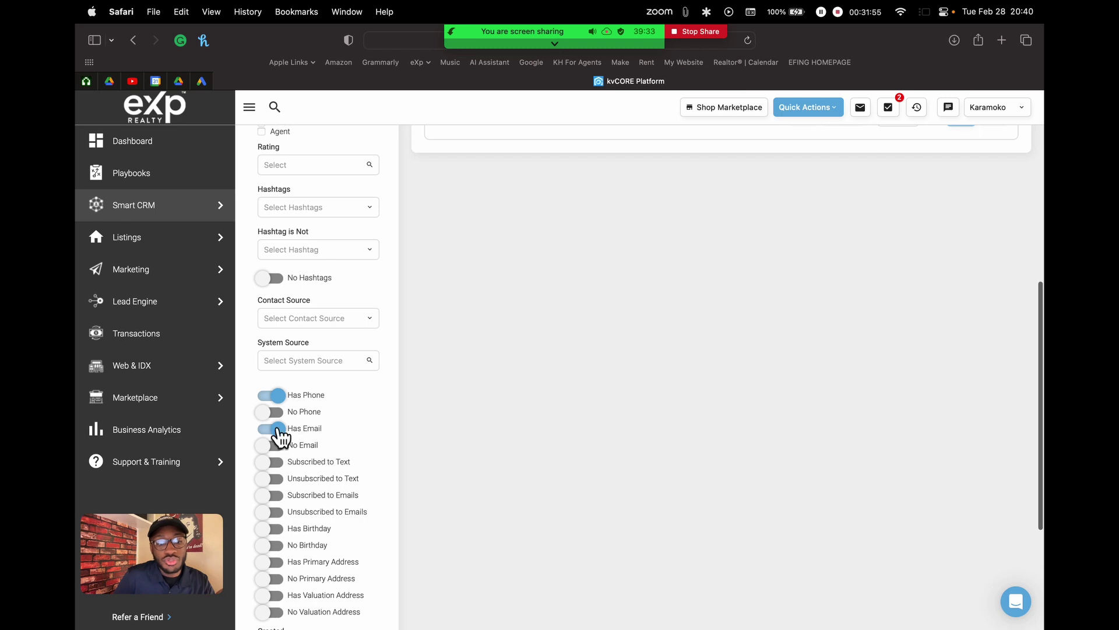
scroll(342, 430, down, 6)
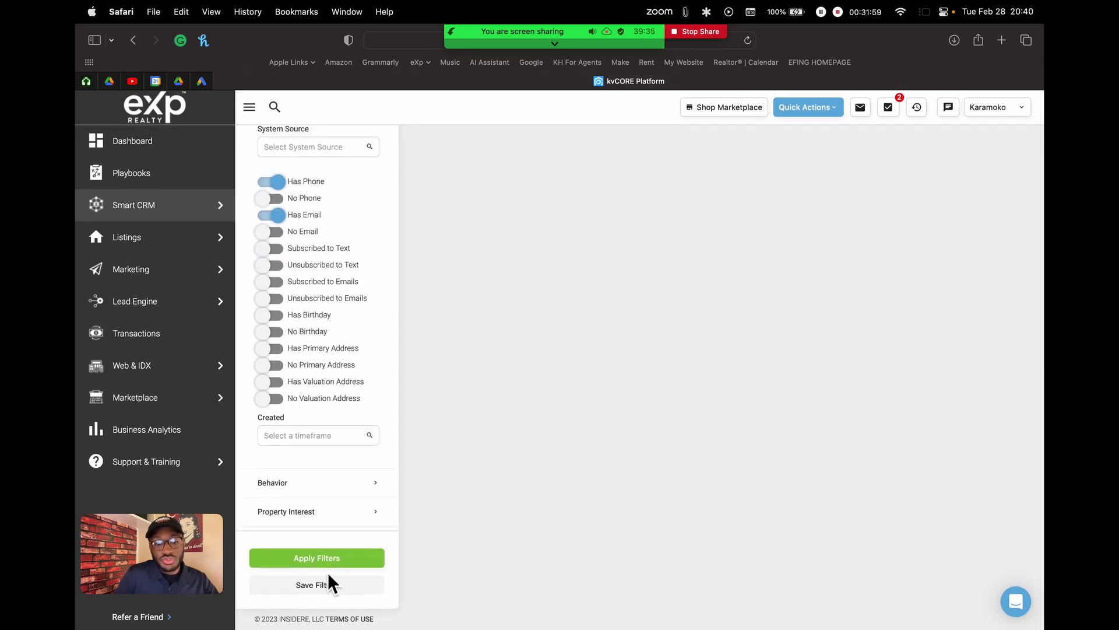
scroll(543, 370, up, 15)
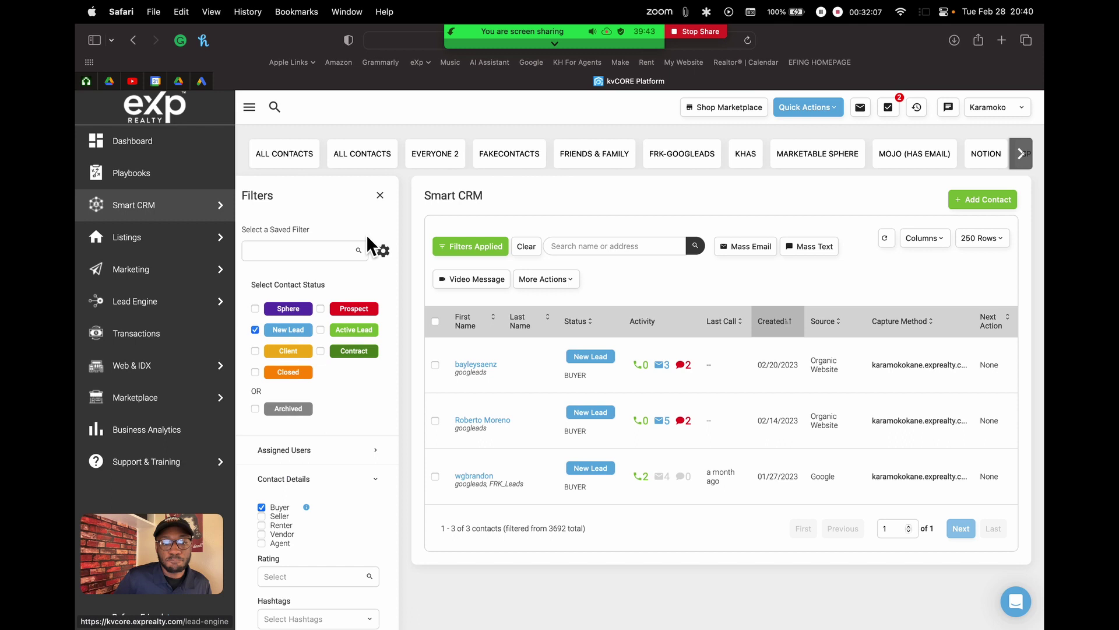
Add the hashtag Friend to the Contact Details filters
scroll(372, 239, down, 6)
scroll(324, 242, up, 2)
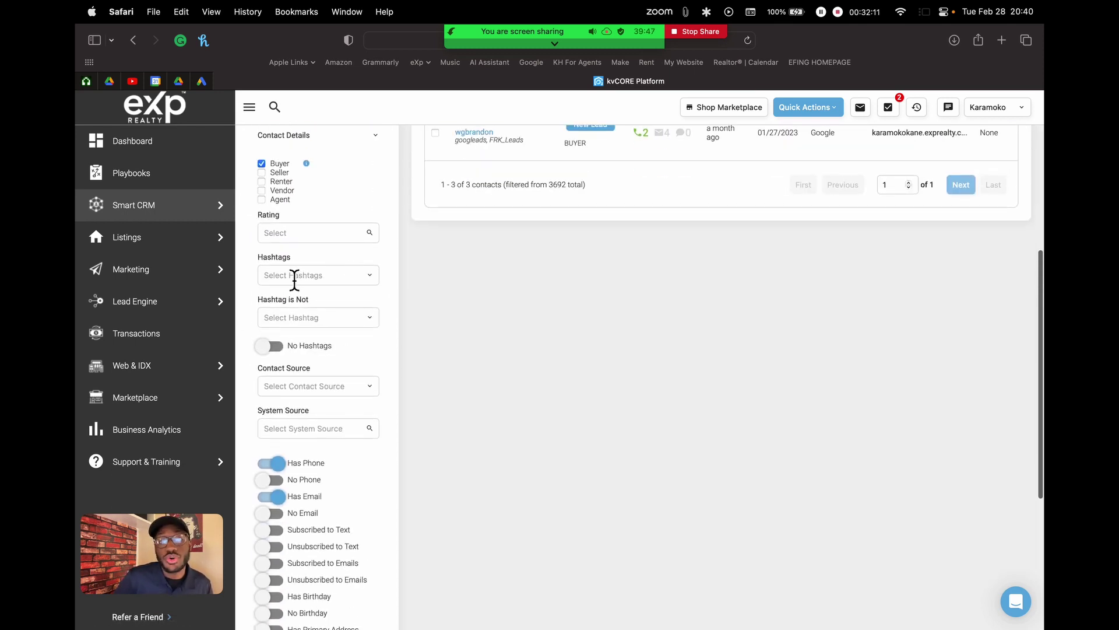
click(338, 271)
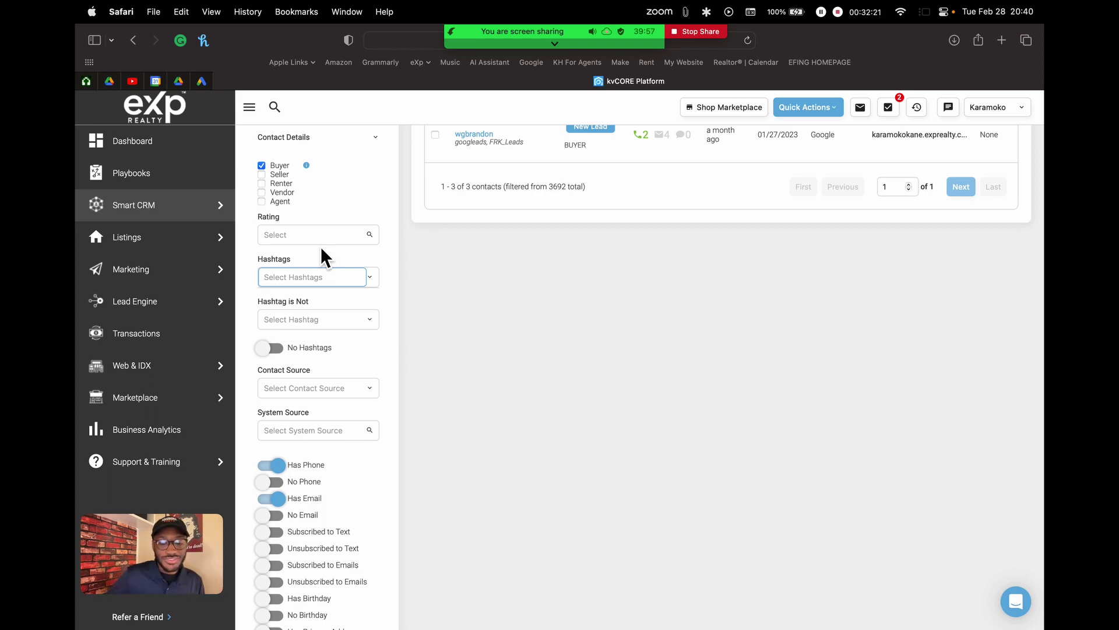
text(friend)
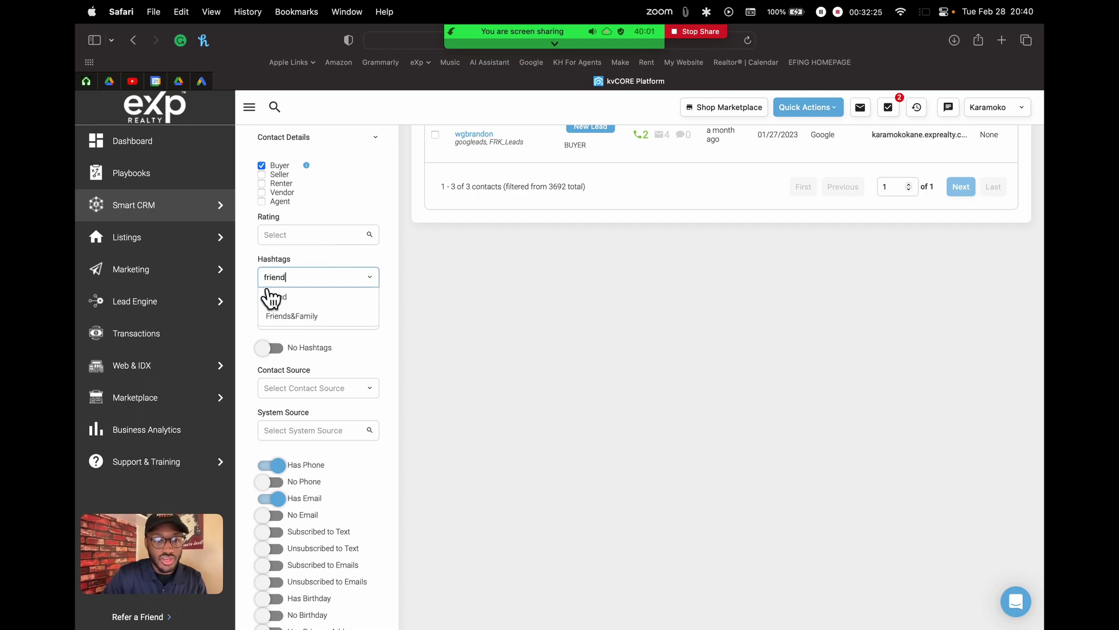
click(274, 294)
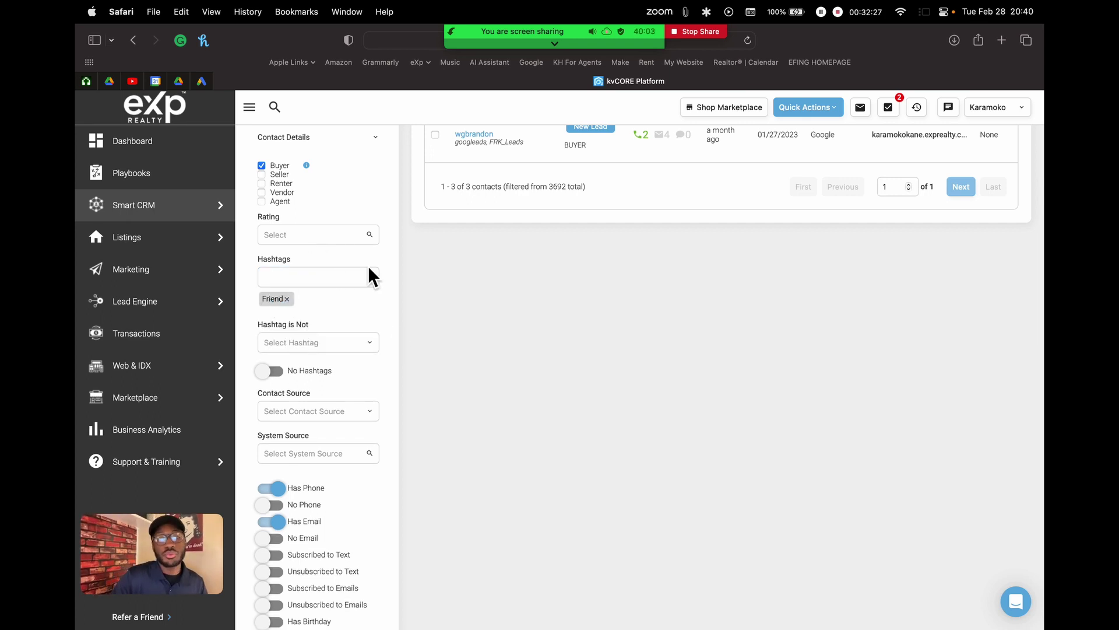
Review the combined New Lead, Buyer, Friend hashtag, Has Phone and Has Email criteria, and compare them with the pinned quick links
scroll(373, 264, up, 5)
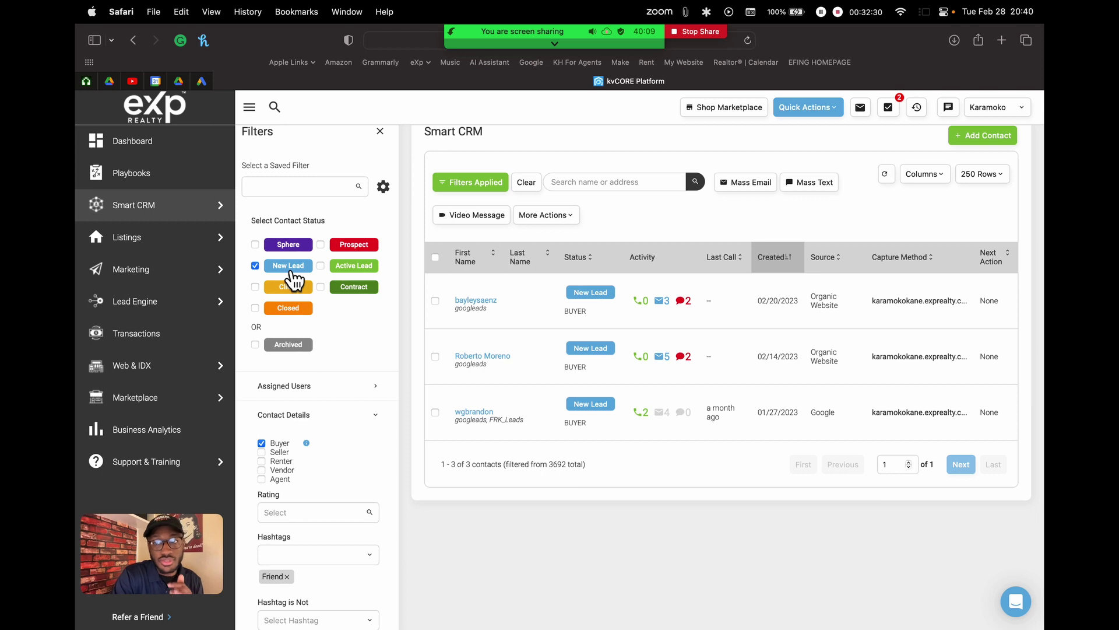
scroll(285, 281, down, 5)
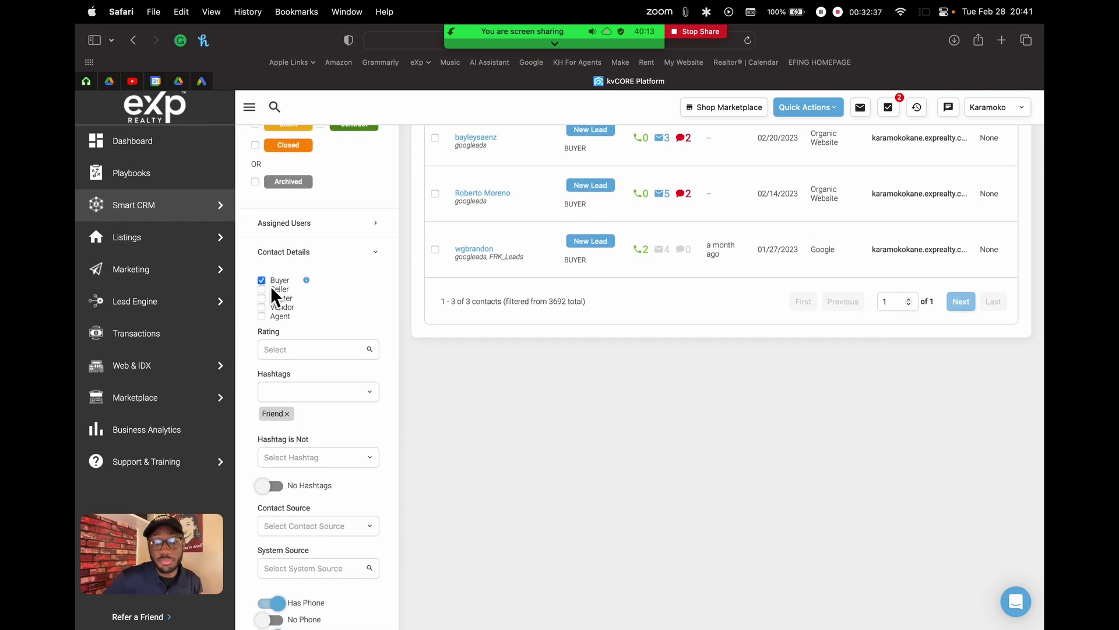
scroll(270, 285, down, 3)
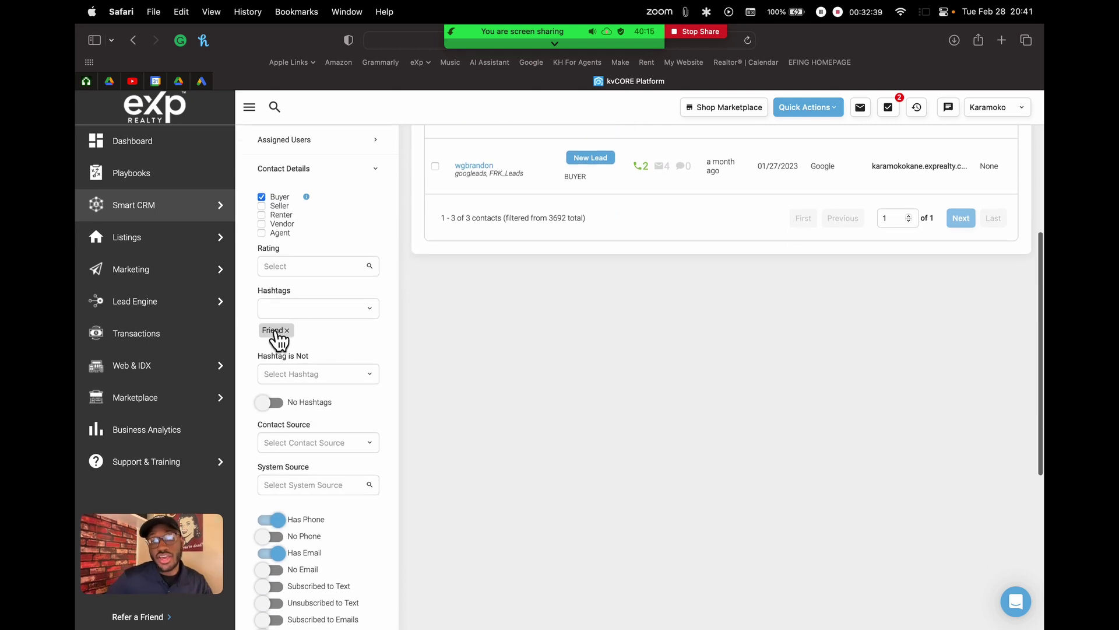
scroll(276, 332, down, 6)
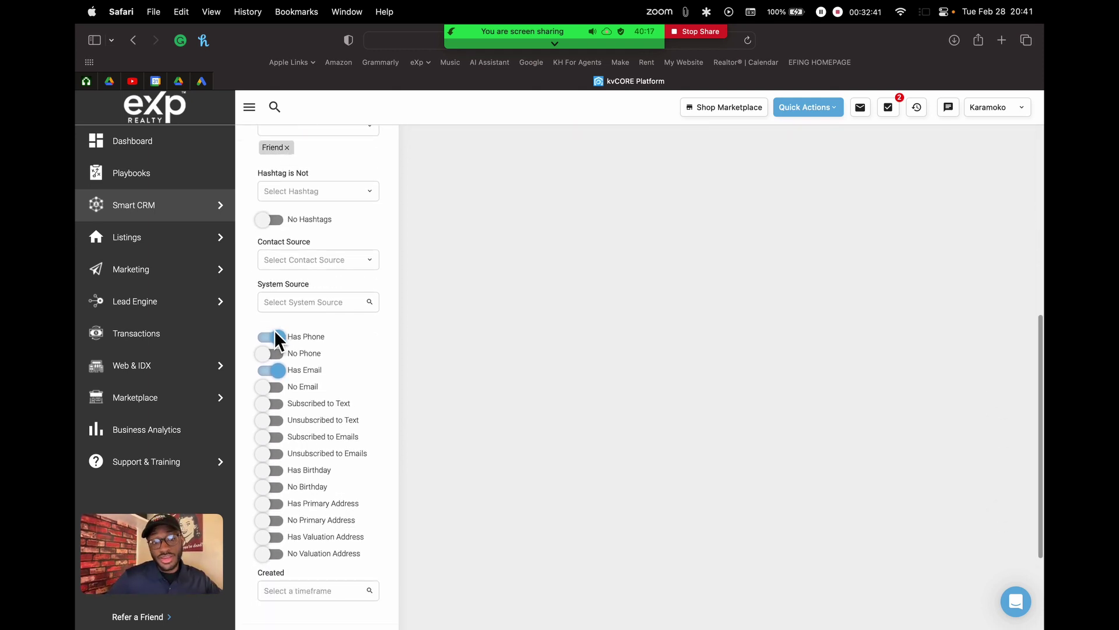
scroll(299, 348, down, 5)
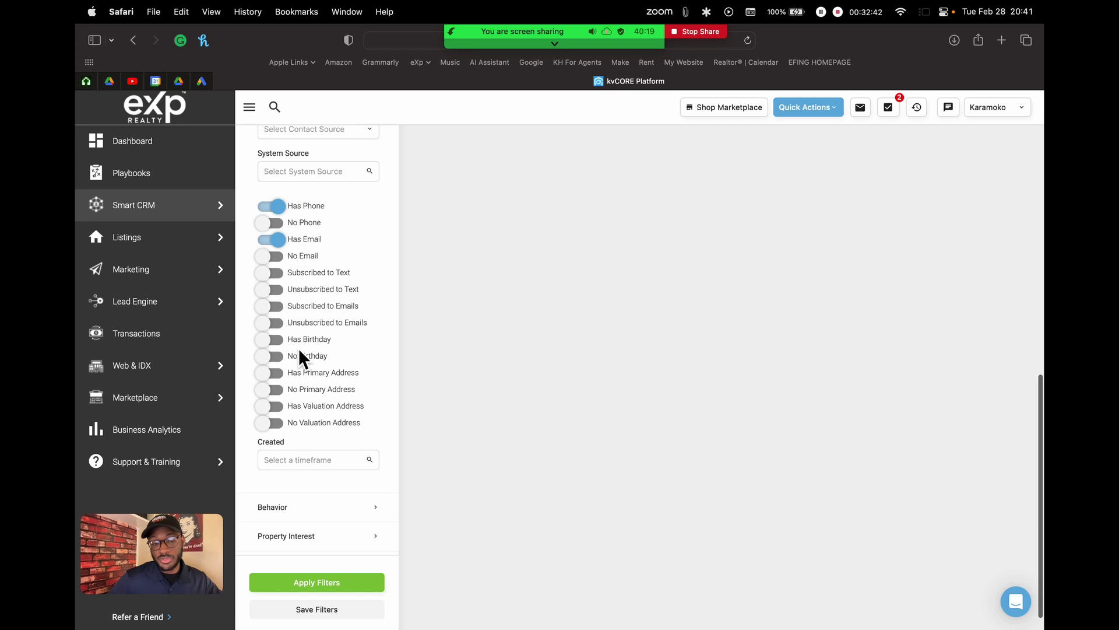
scroll(298, 348, up, 9)
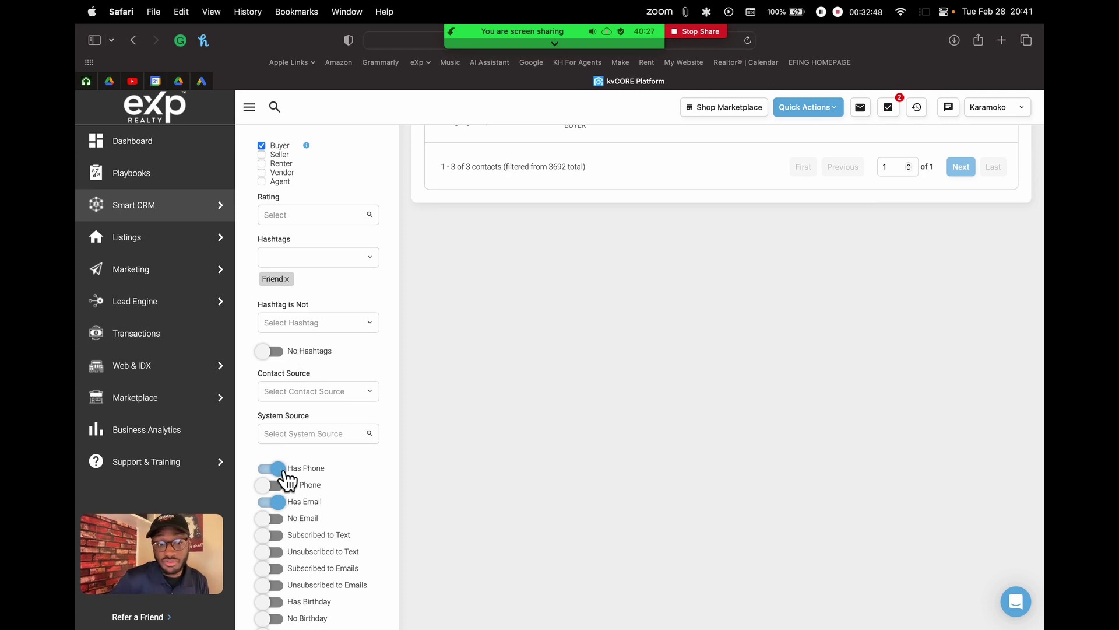
scroll(552, 323, up, 12)
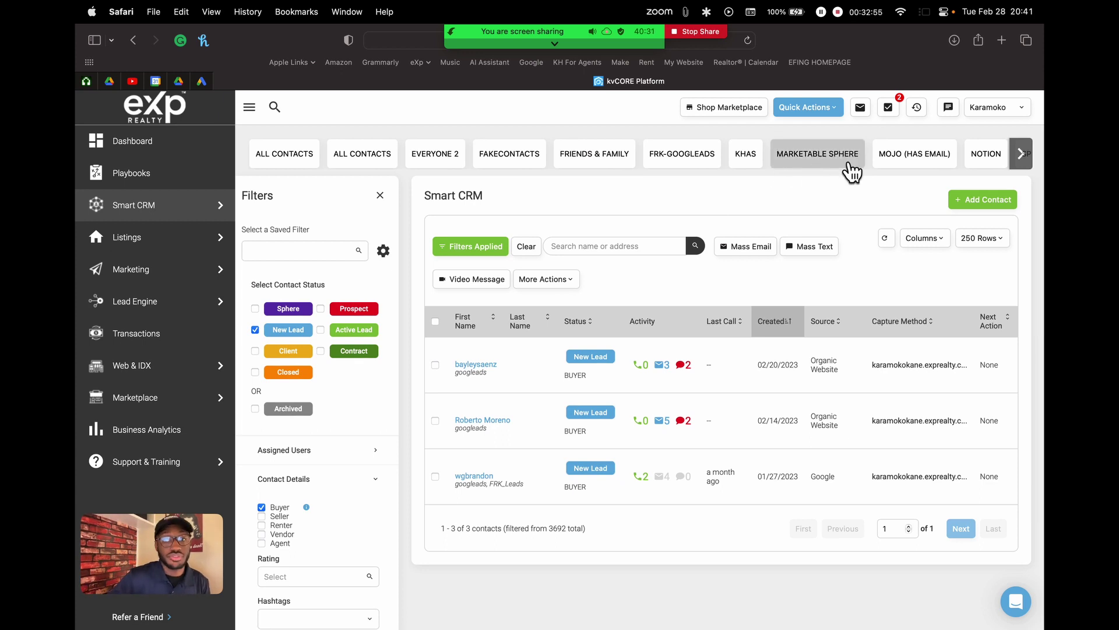
scroll(356, 382, down, 2)
scroll(355, 383, down, 3)
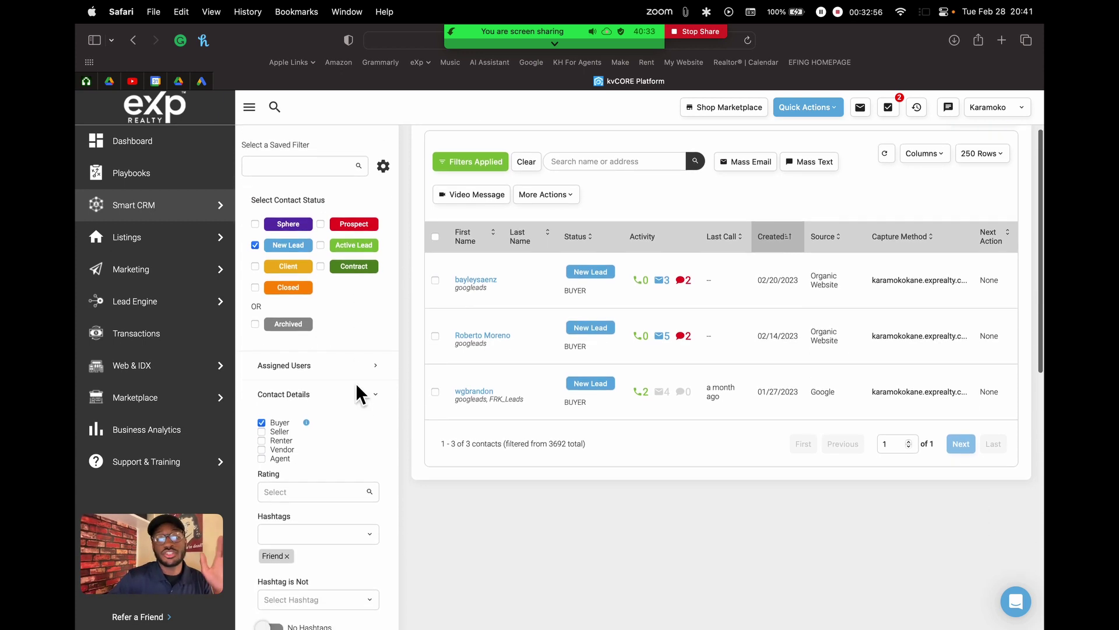
scroll(356, 382, up, 5)
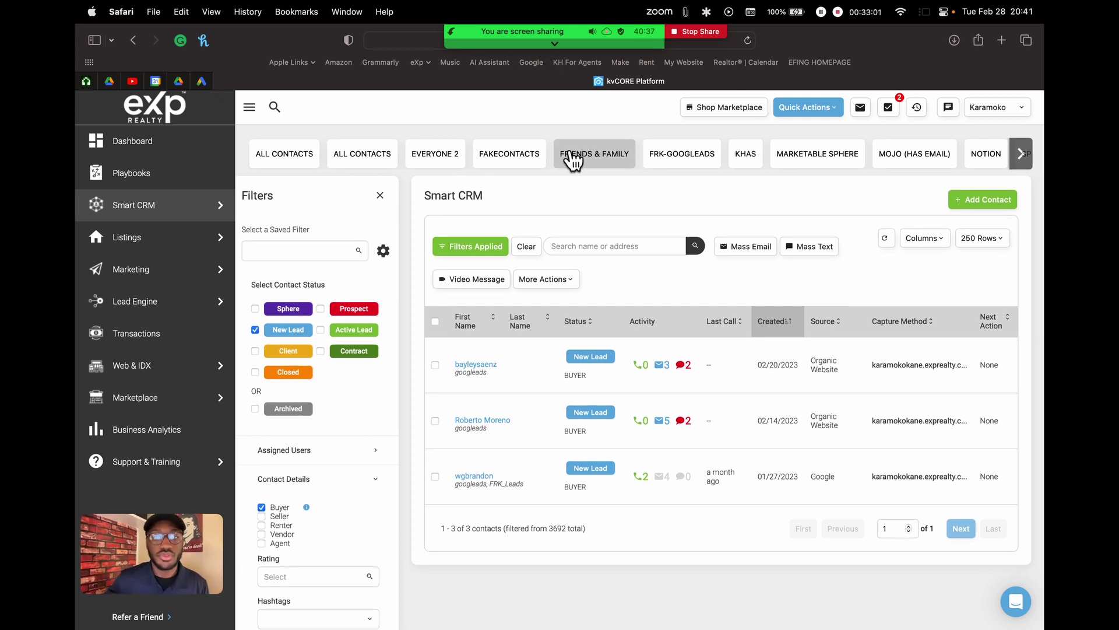
Reopen the Zoom participants list, look through the attendees, and minimize the list
mouse_move(529, 41)
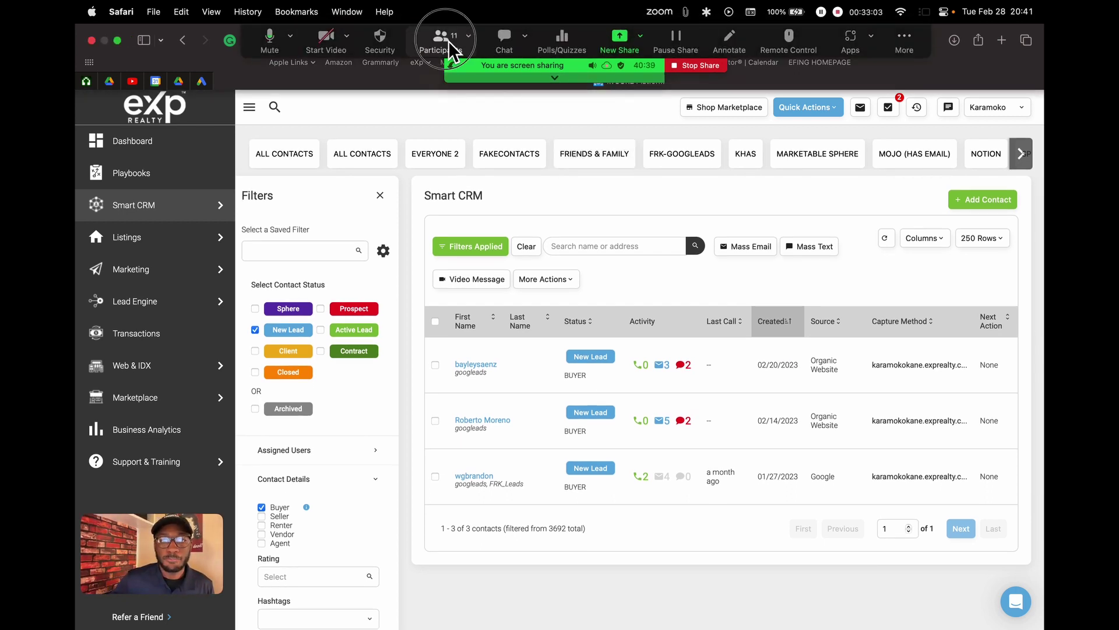
click(449, 41)
scroll(723, 318, down, 3)
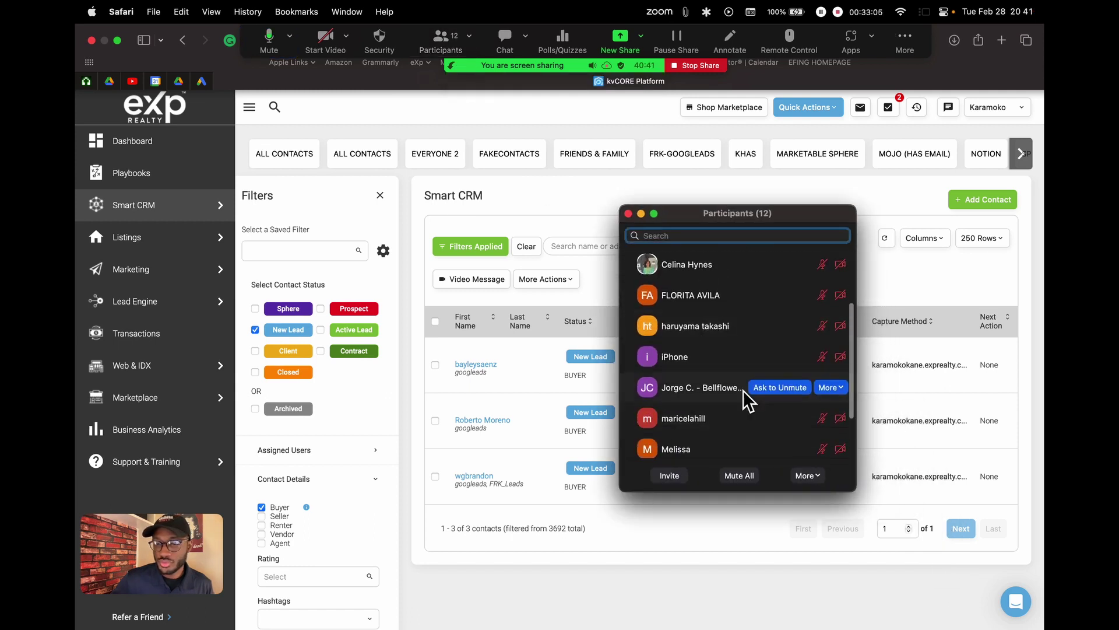
scroll(746, 399, up, 3)
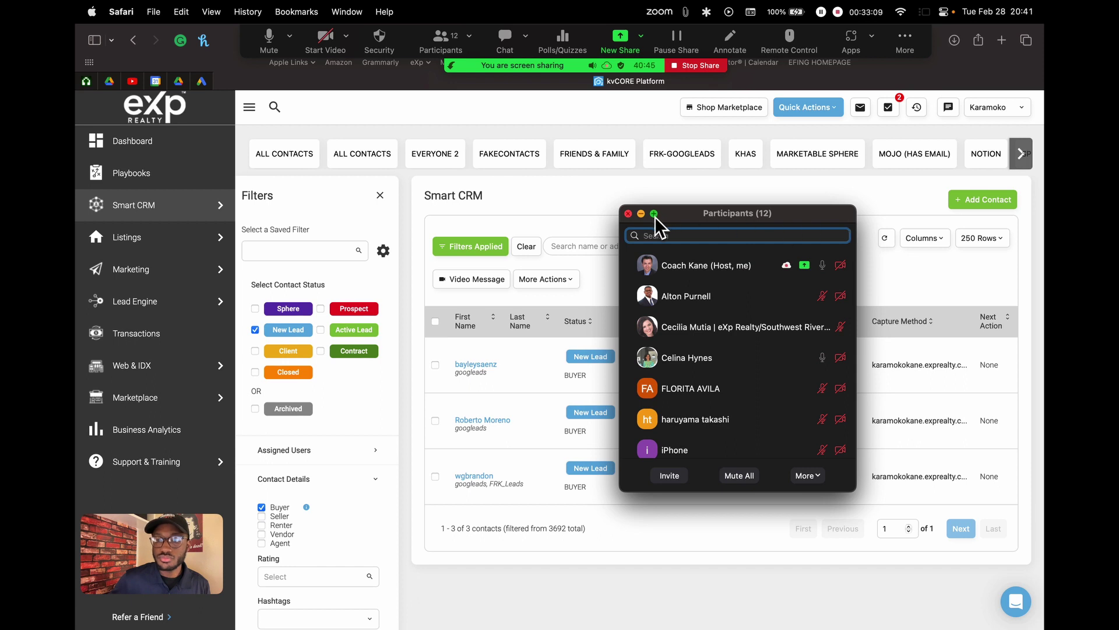
mouse_move(802, 358)
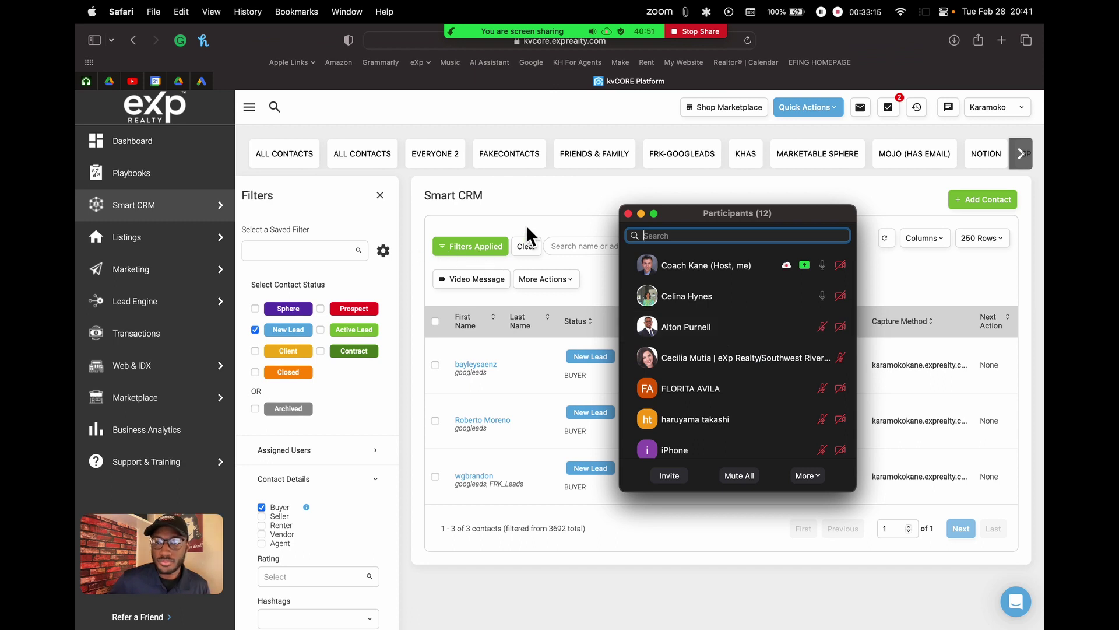
click(642, 214)
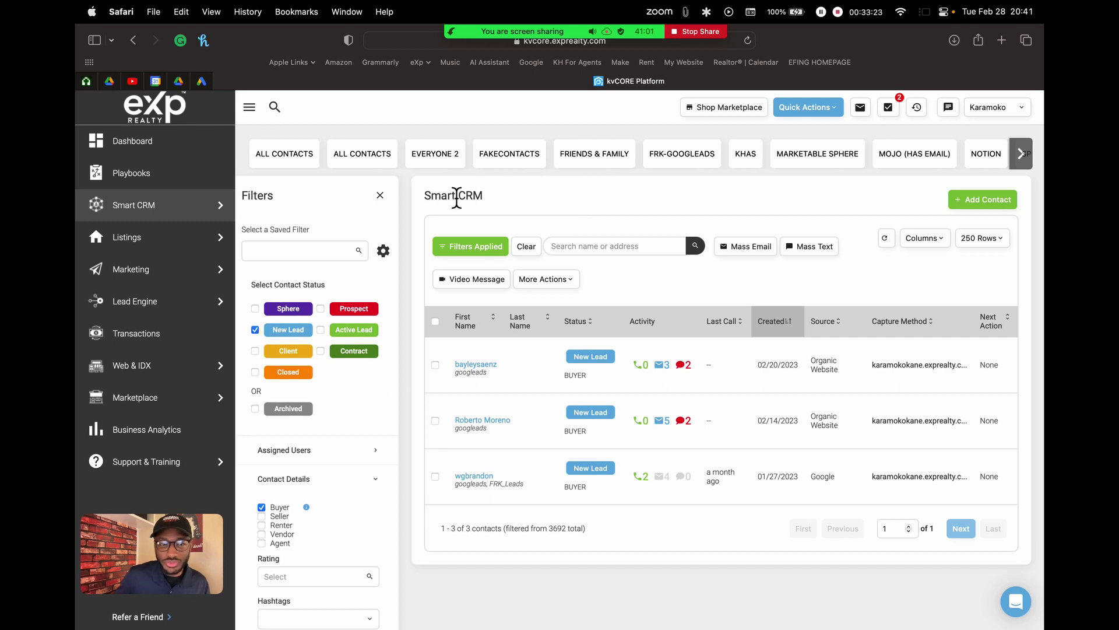
Check the Zoom attendees once more in the participants list and close it
scroll(317, 348, down, 3)
scroll(315, 342, up, 3)
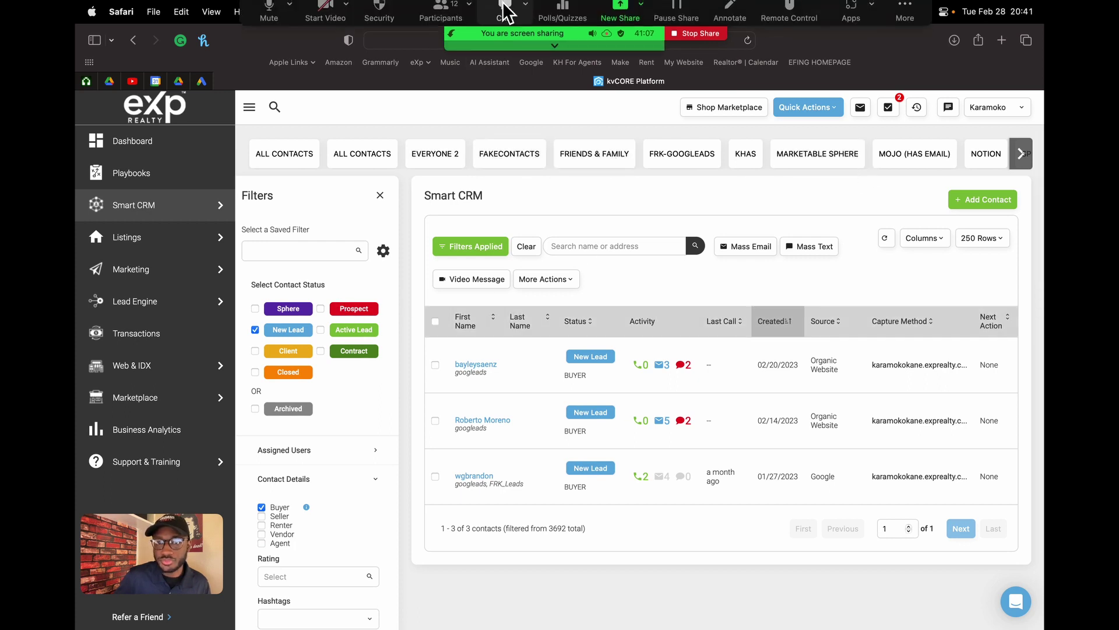
click(441, 42)
scroll(762, 417, down, 5)
scroll(762, 418, up, 5)
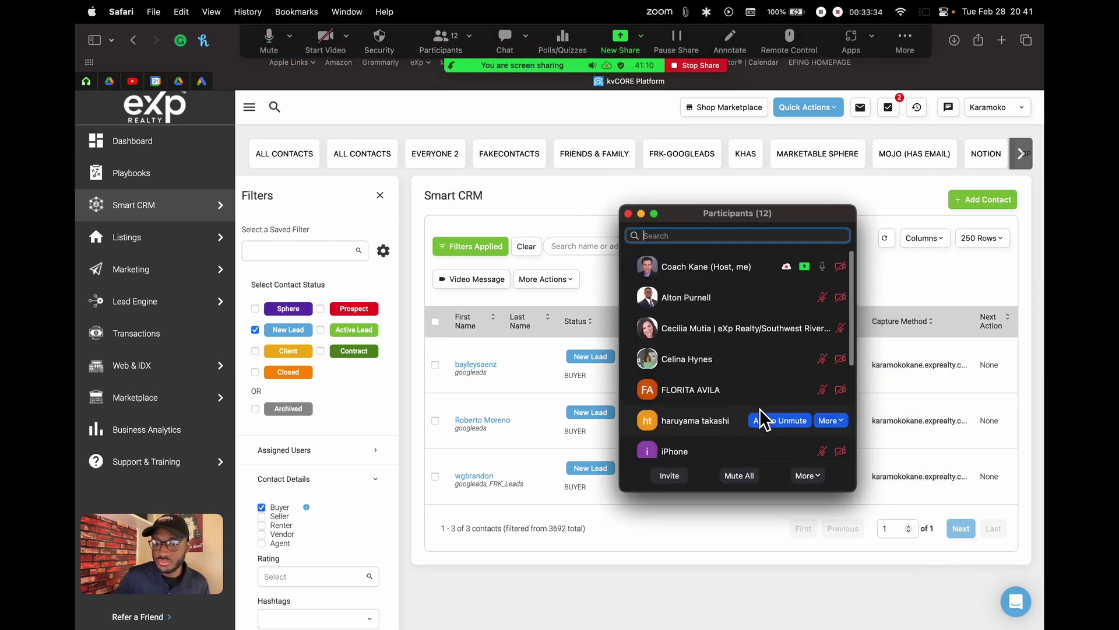
click(628, 214)
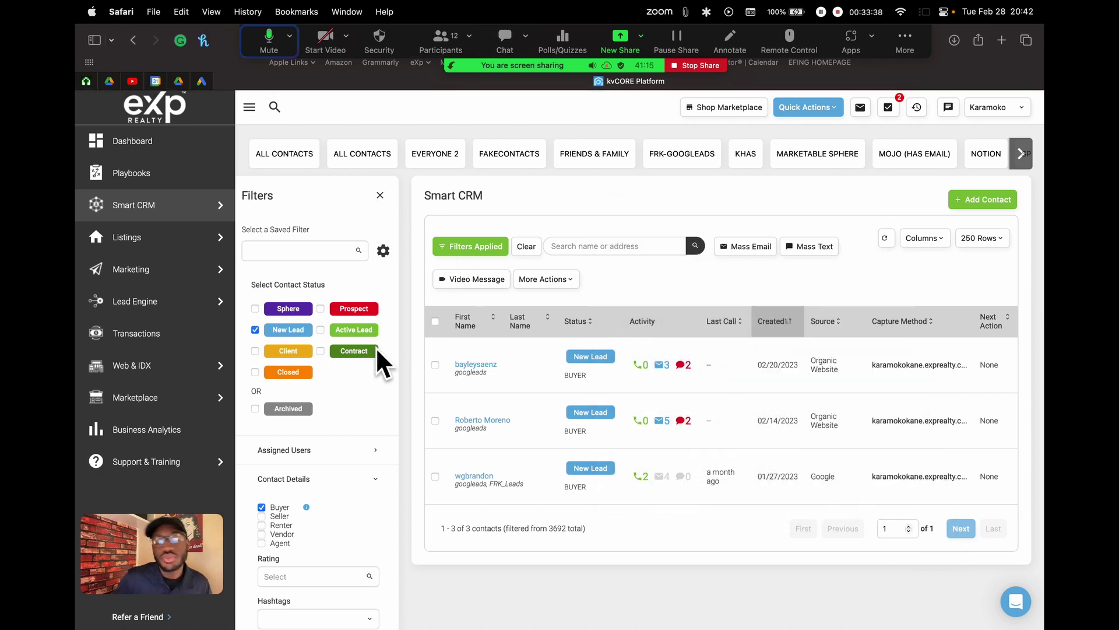
Apply the Smart CRM filters with the Friend hashtag included
scroll(342, 359, down, 15)
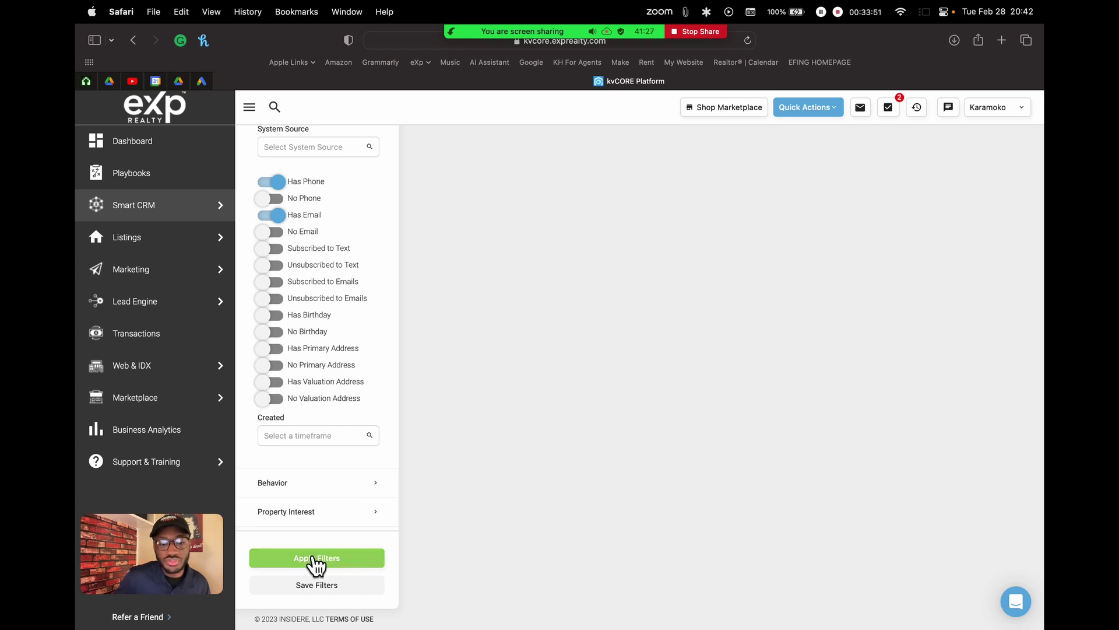
click(365, 561)
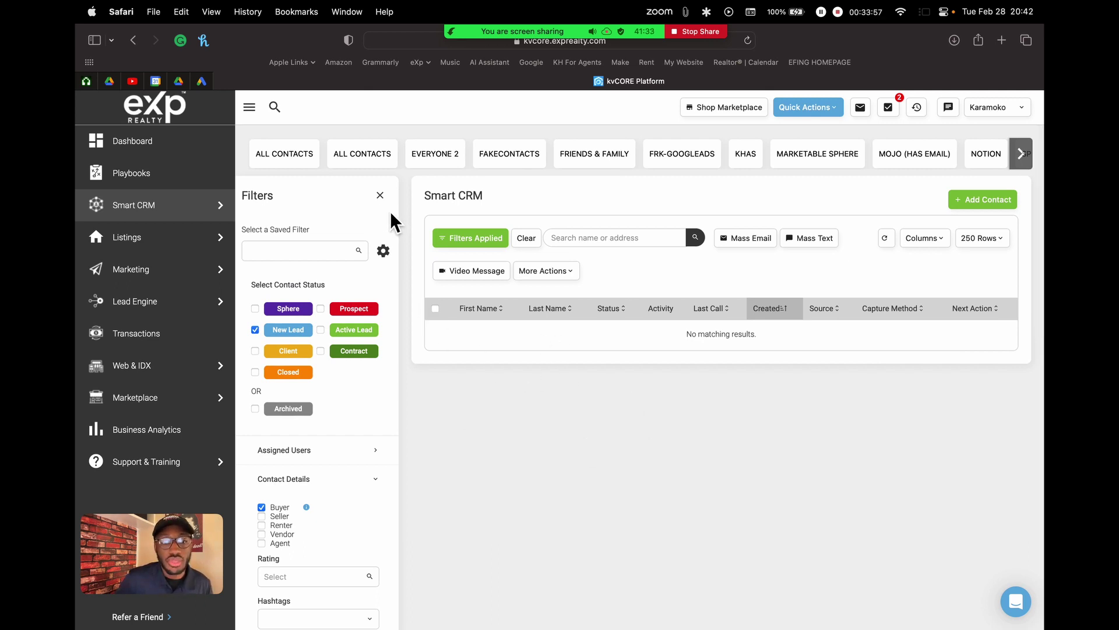
Clear the filters applied to the Smart CRM contact list
click(526, 239)
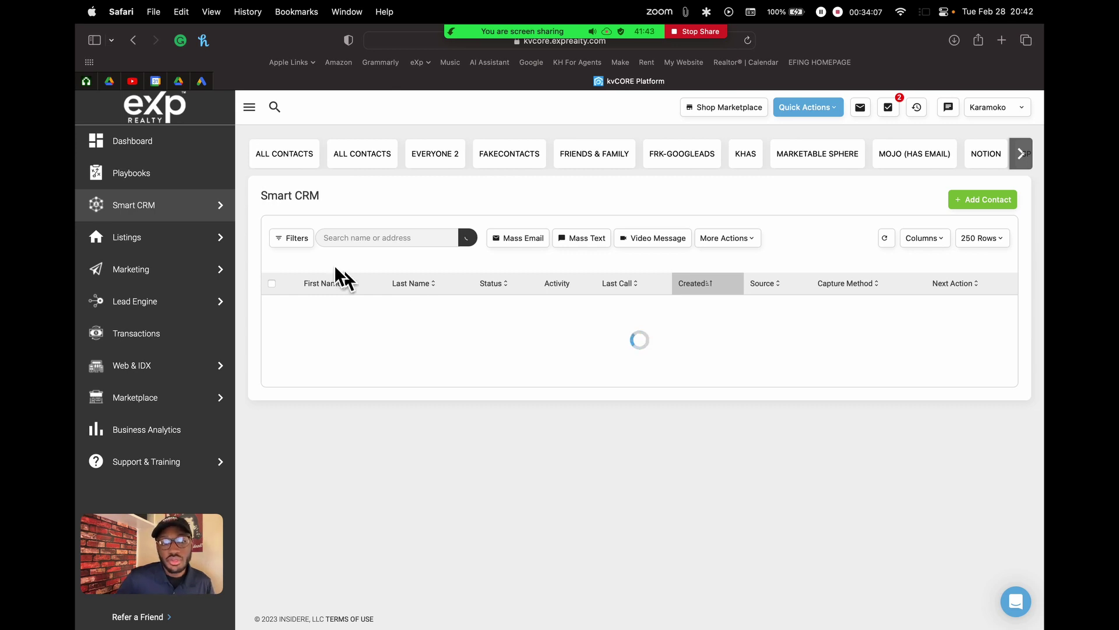
Filter the Smart CRM contacts by the Prospect status, close the filter settings, and clear the filter again
click(286, 244)
click(320, 308)
click(338, 583)
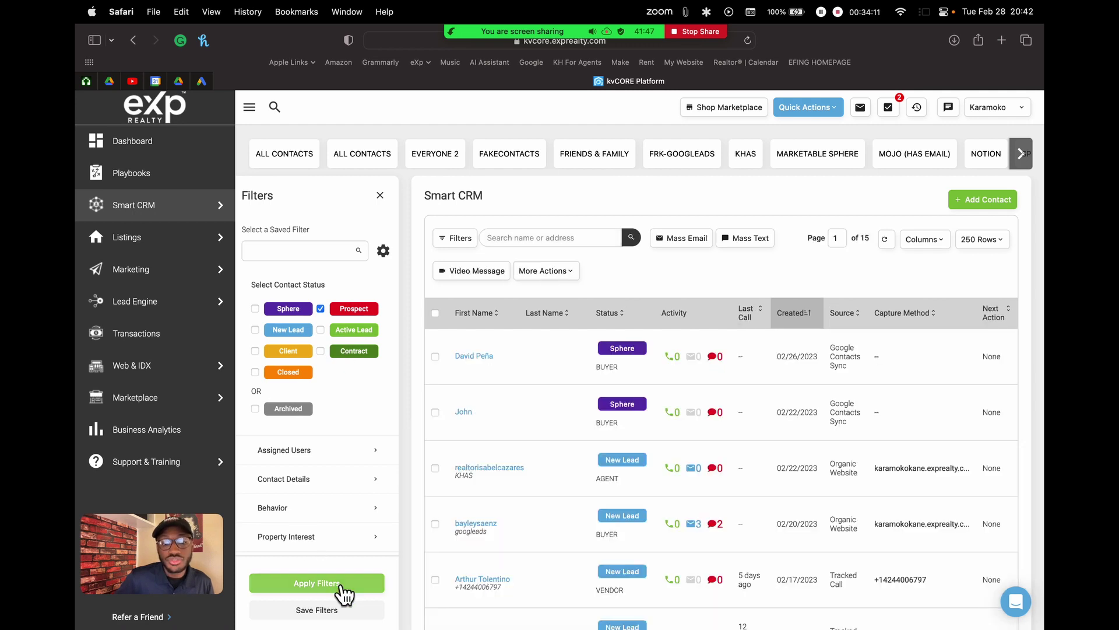
click(380, 195)
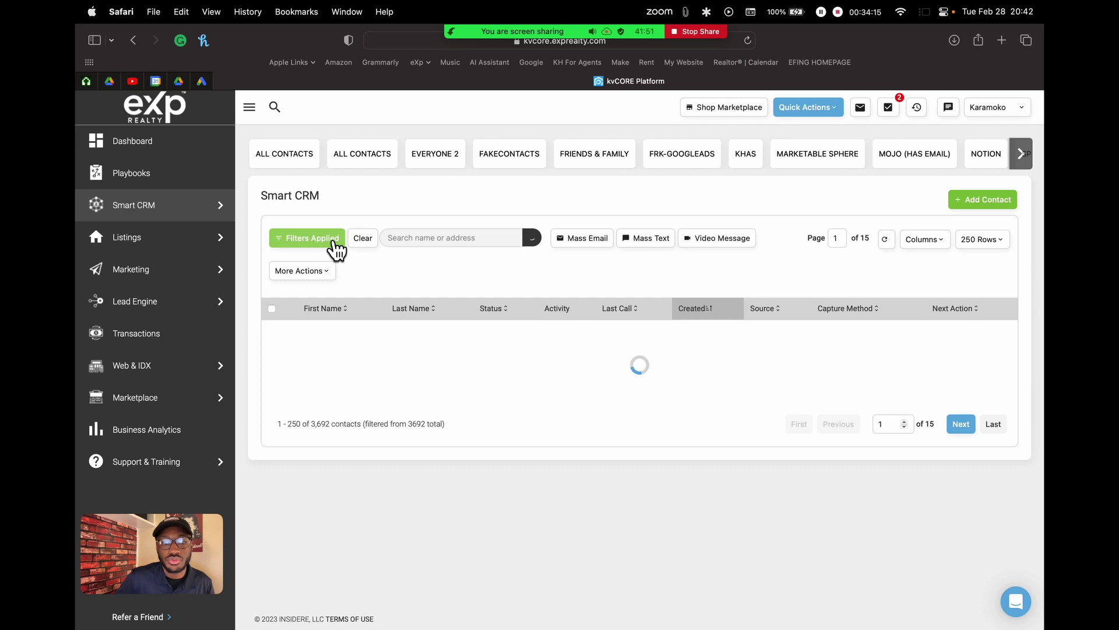
click(364, 240)
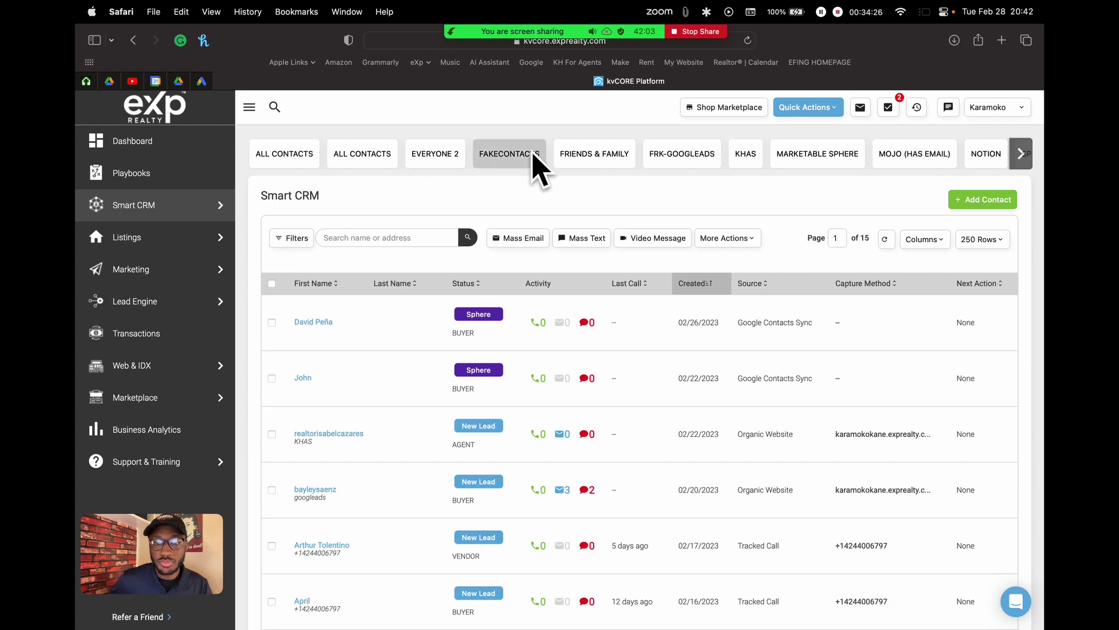
Show the contacts in the pinned FakeContacts quick link and open the first contact's record to review its details and insights
click(514, 154)
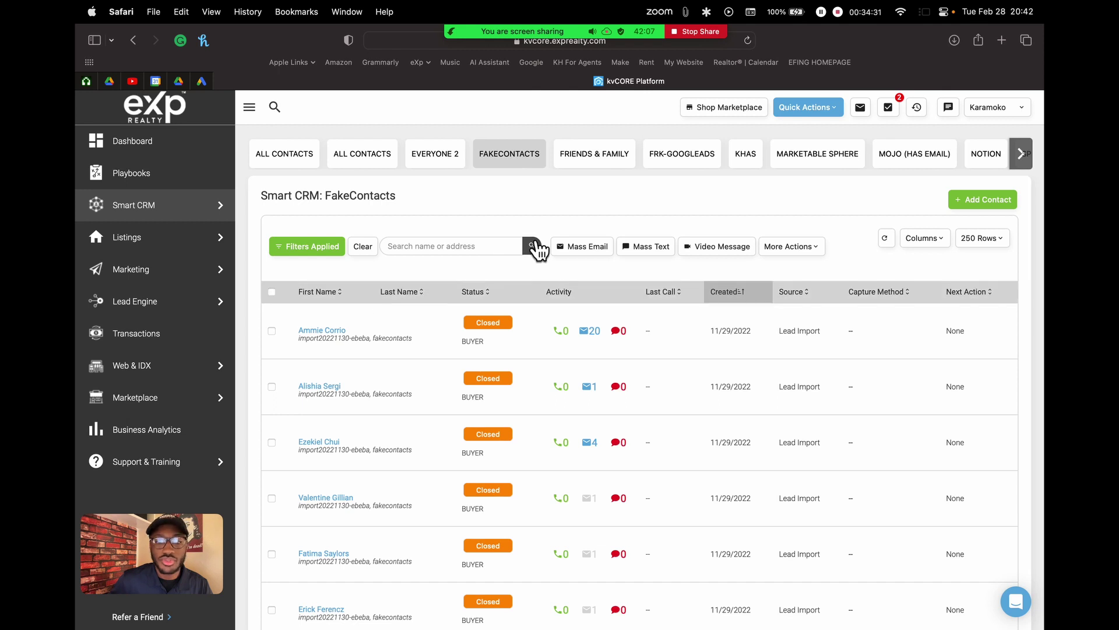
scroll(416, 357, down, 2)
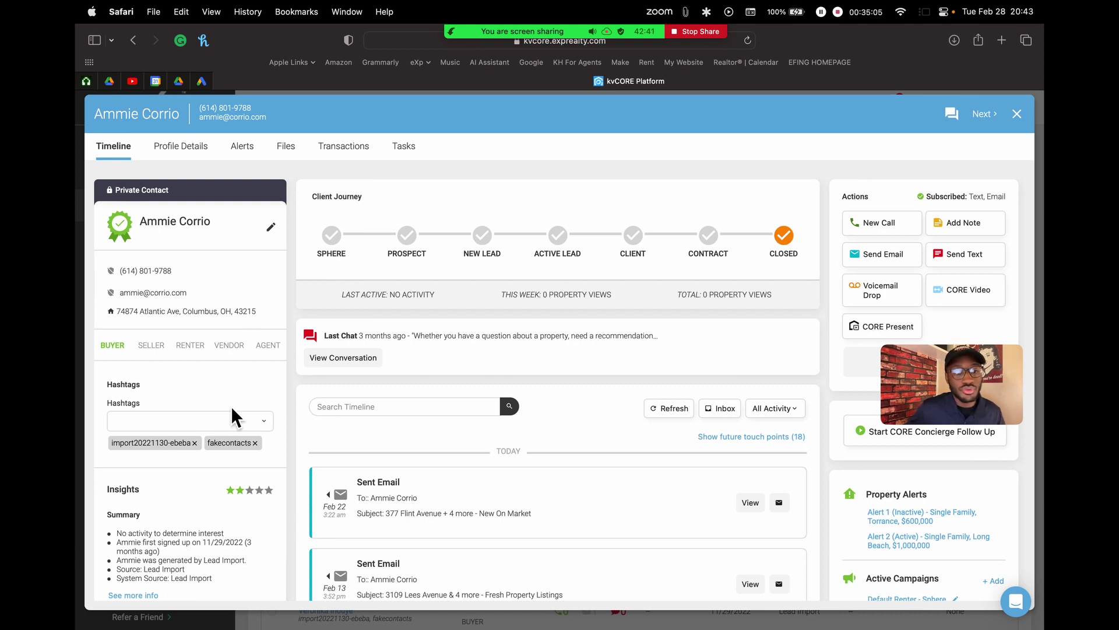
scroll(235, 366, down, 3)
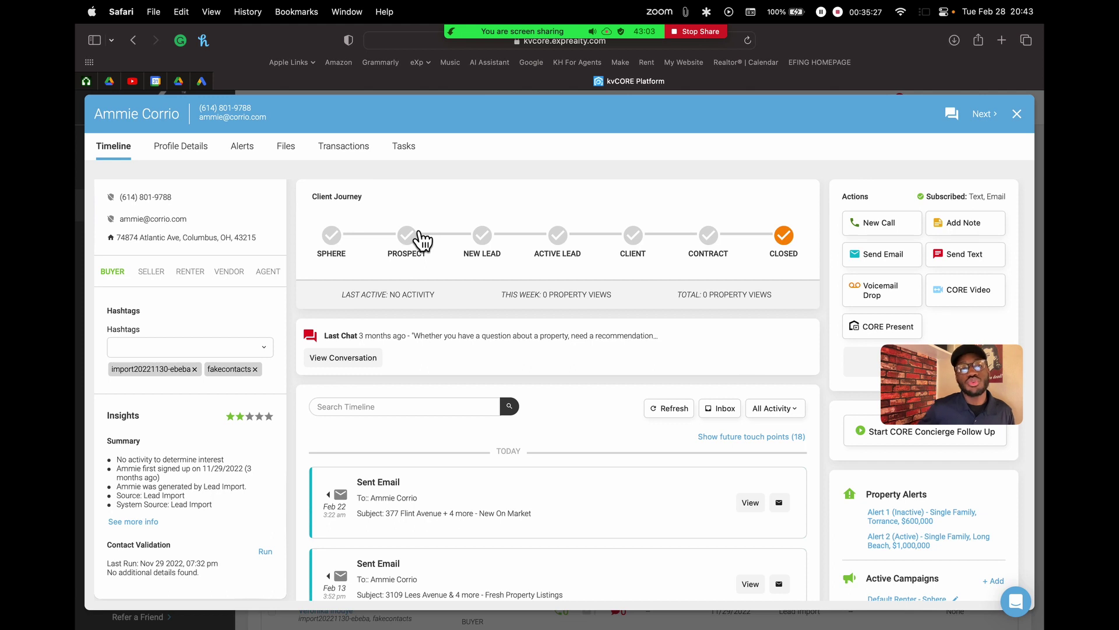
scroll(150, 300, up, 3)
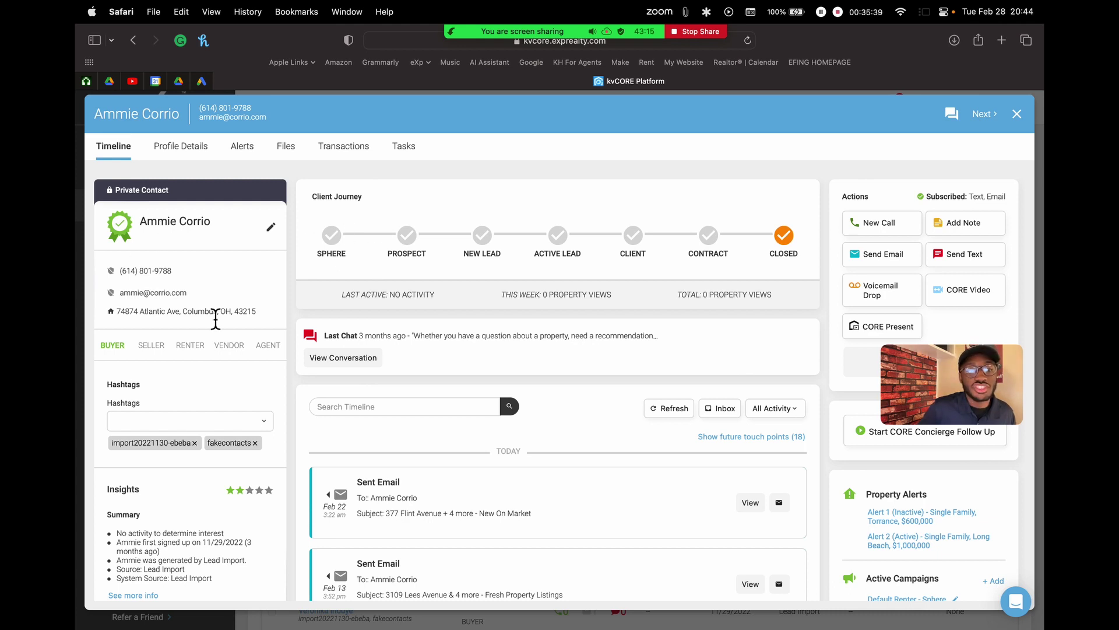
Change the contact's client journey status to Sphere and confirm the change
click(336, 241)
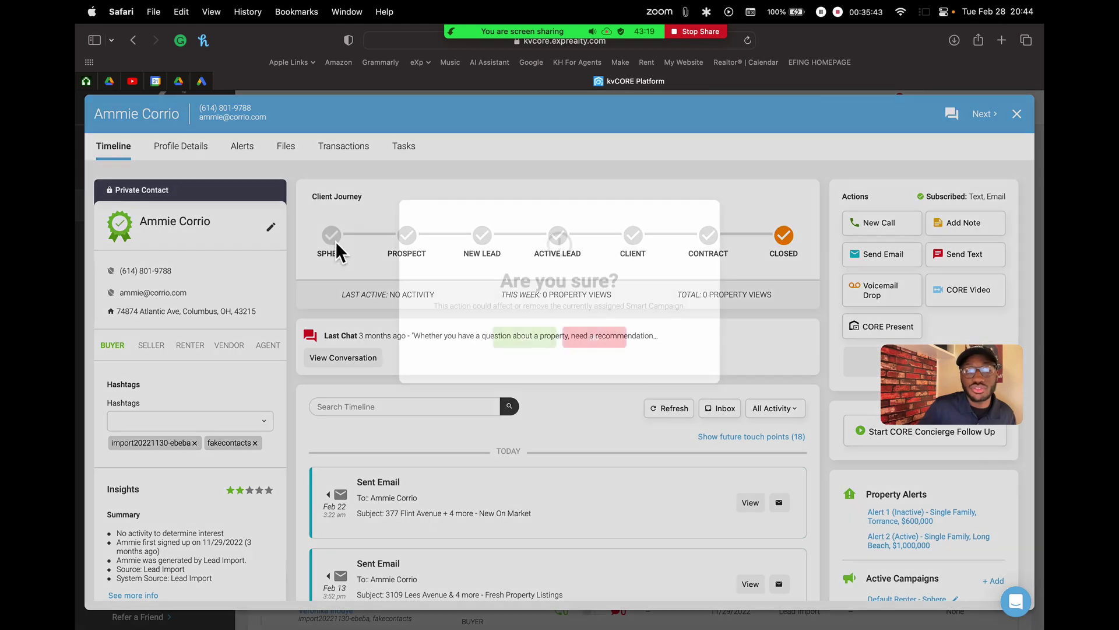
click(515, 338)
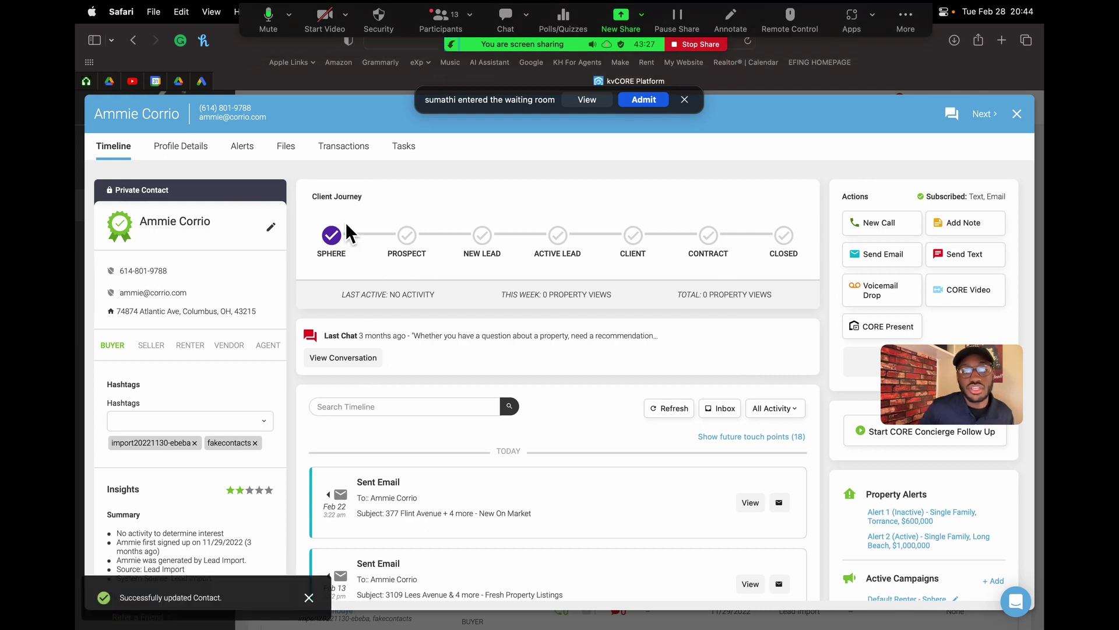
Admit the person in the Zoom waiting room and look over the contact's timeline and details
click(646, 101)
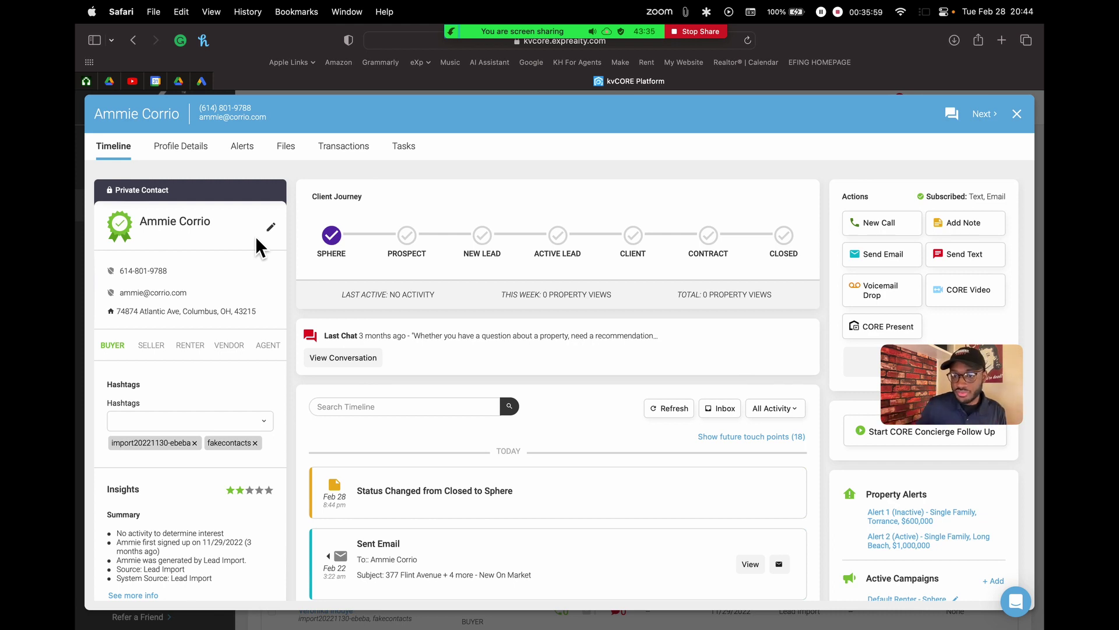
scroll(460, 268, down, 2)
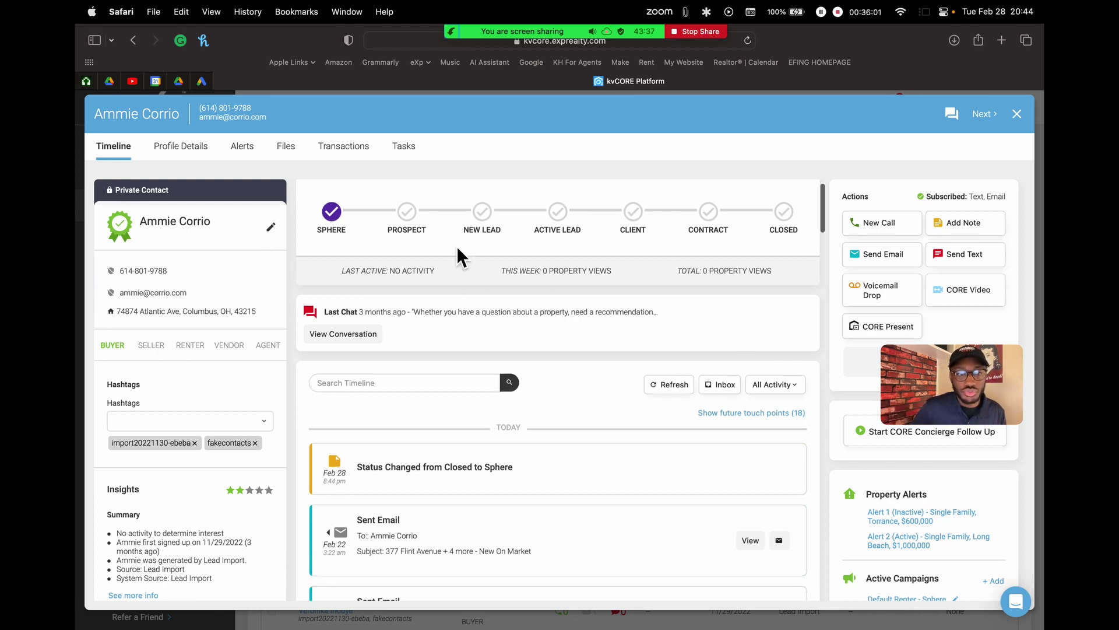
scroll(457, 246, up, 2)
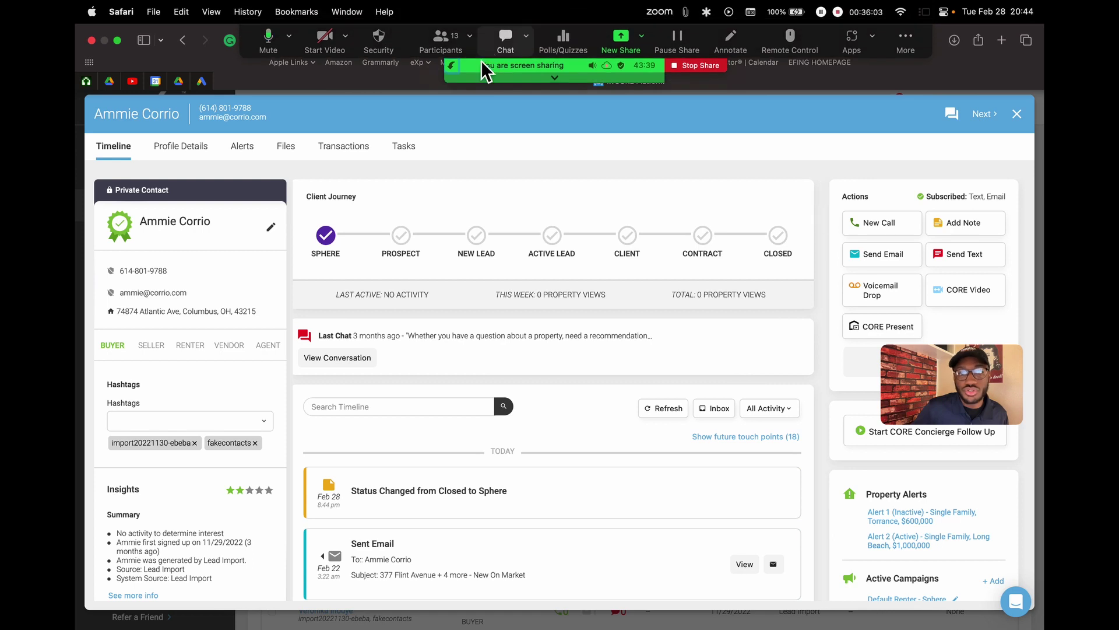
scroll(197, 272, down, 1)
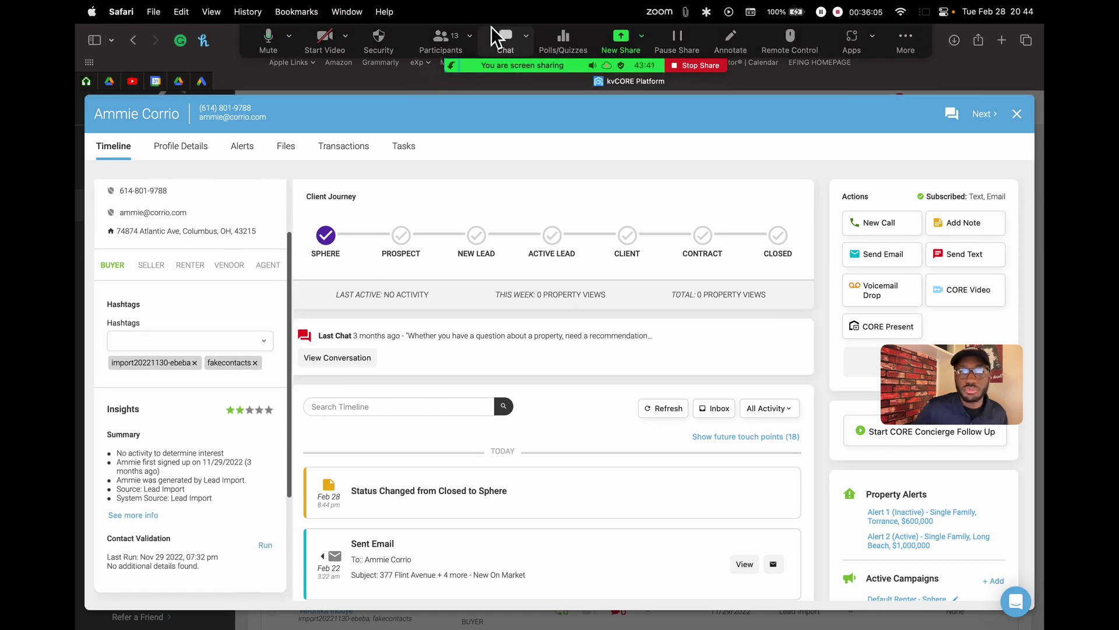
scroll(282, 196, up, 1)
scroll(282, 195, up, 1)
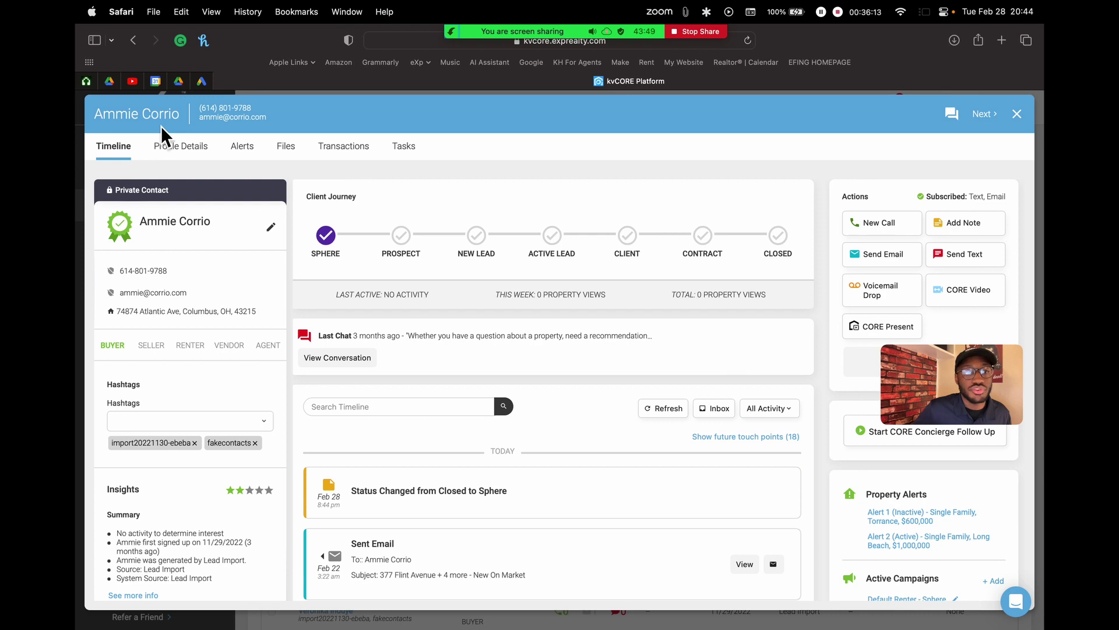
Close the contact record and reopen the first contact from the FakeContacts list
click(1016, 114)
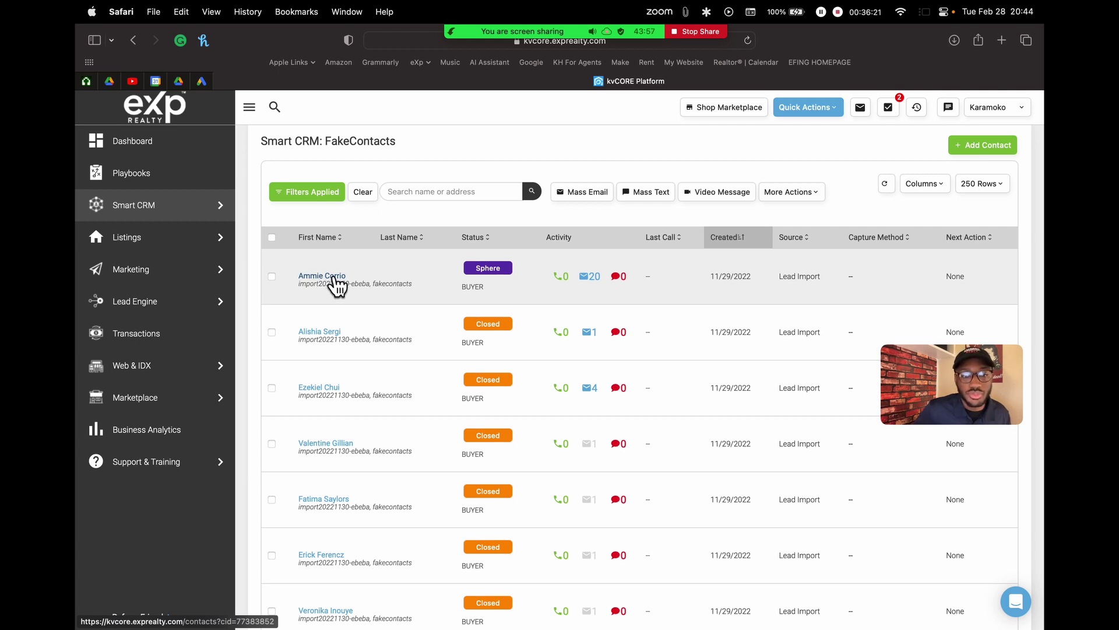
click(309, 277)
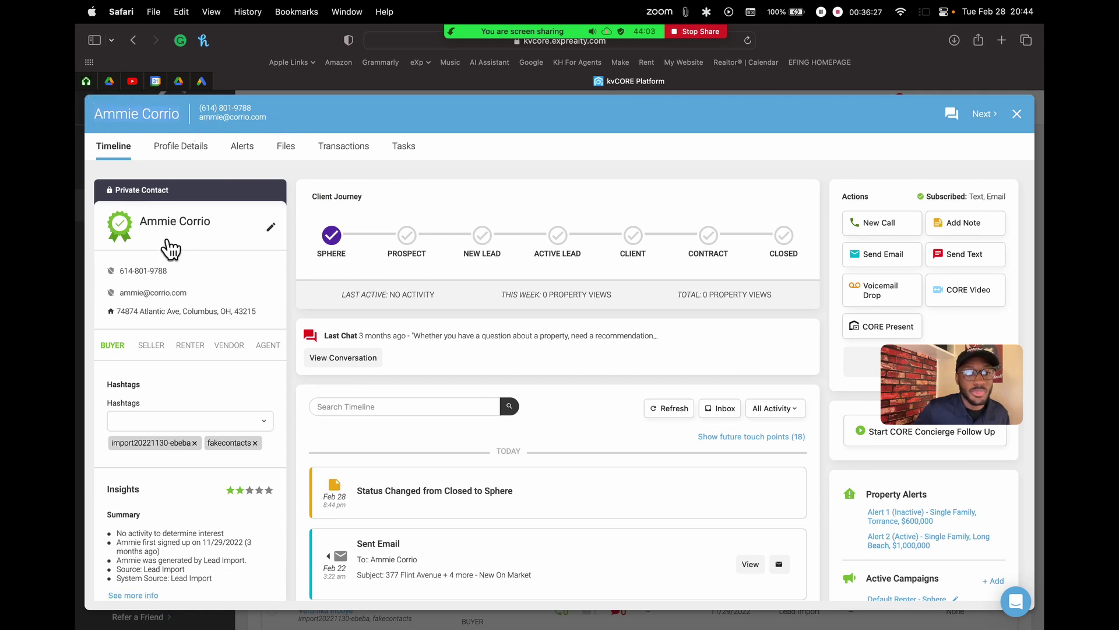
scroll(238, 240, down, 1)
scroll(251, 262, up, 1)
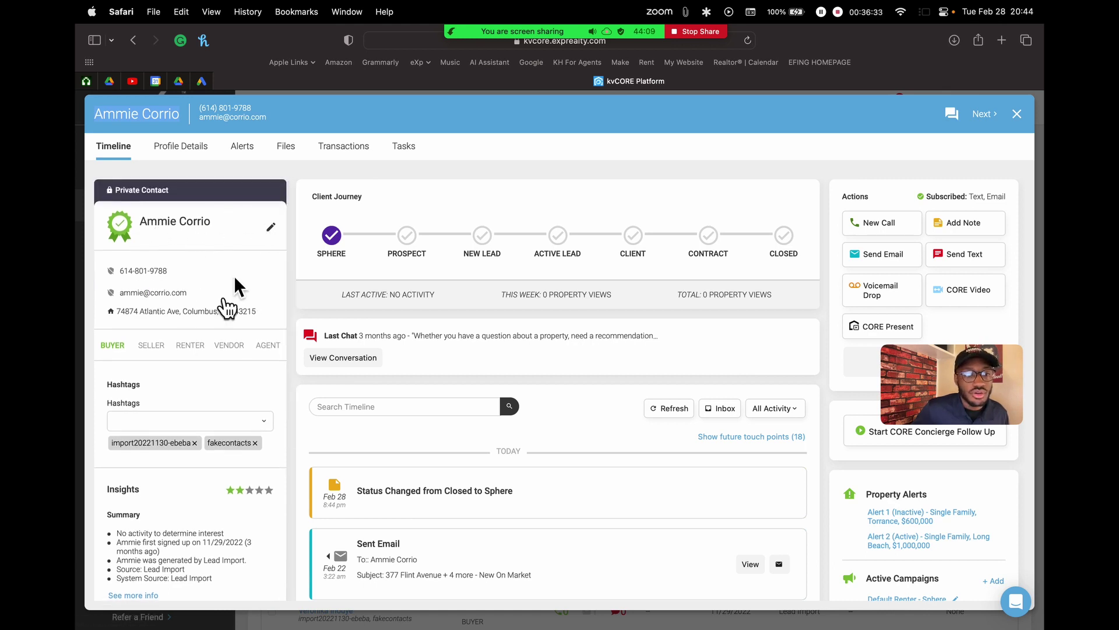
Open the contact's name for editing and save it as is, and briefly open the phone number for editing
click(271, 227)
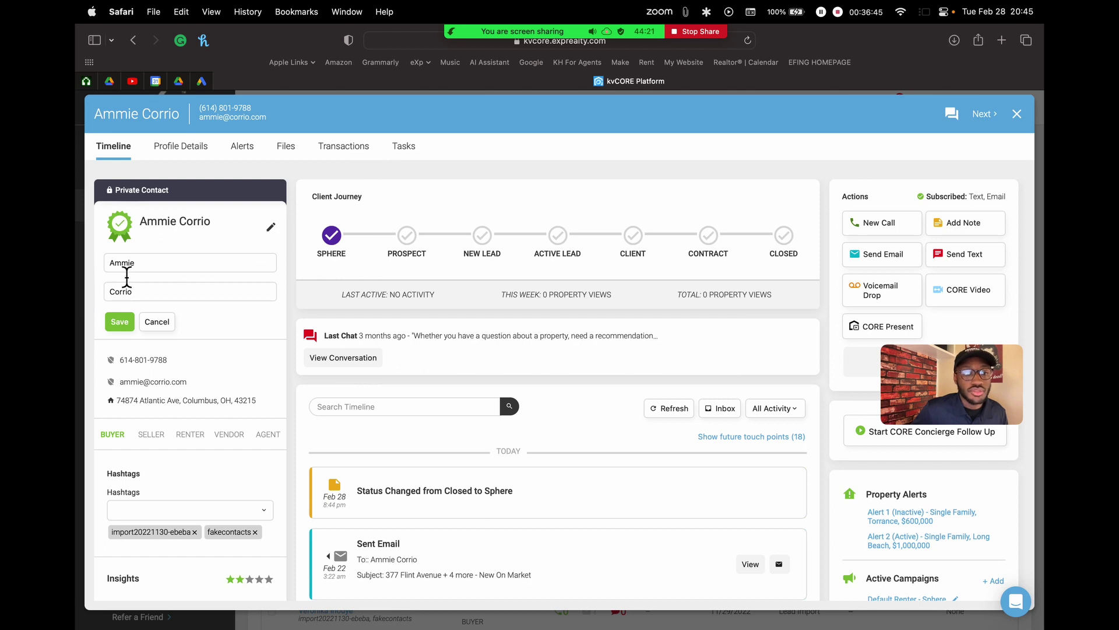
click(116, 324)
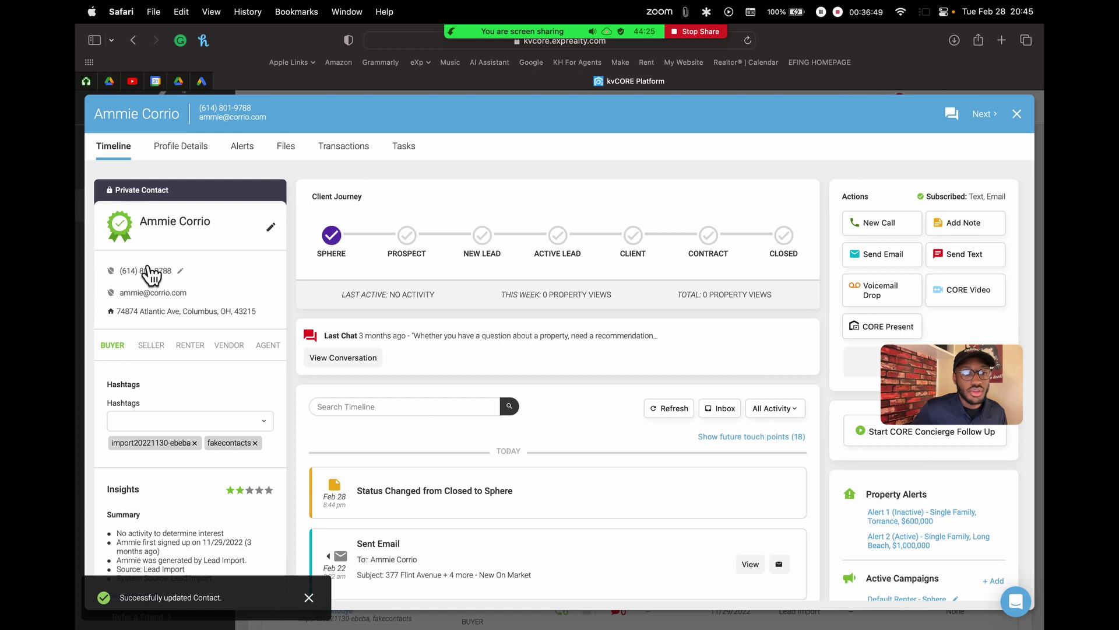
scroll(194, 271, down, 1)
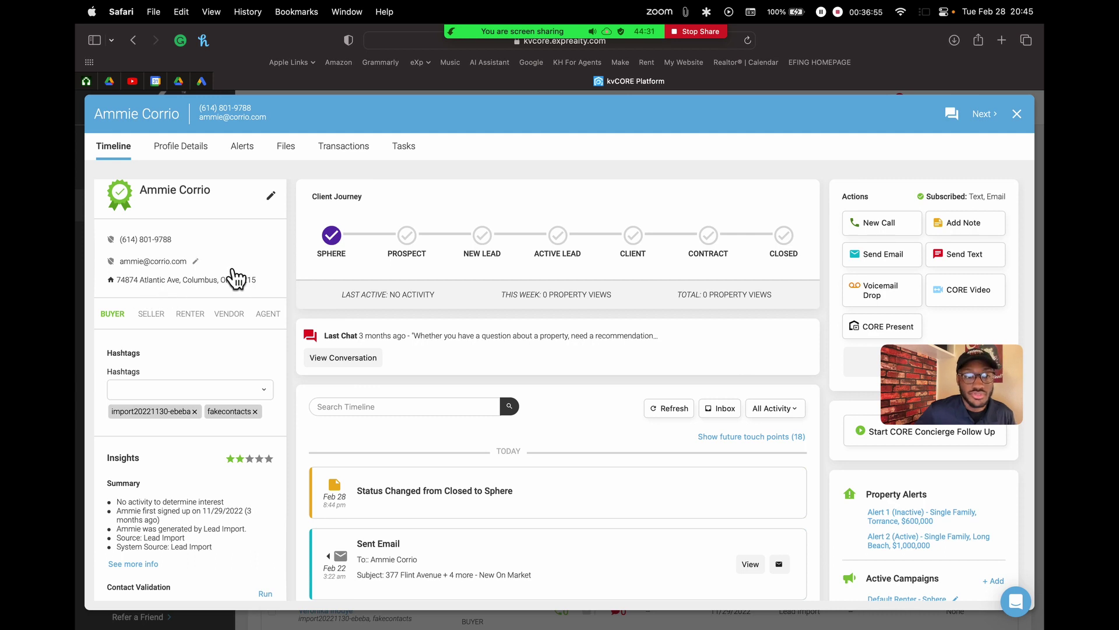
scroll(145, 262, up, 1)
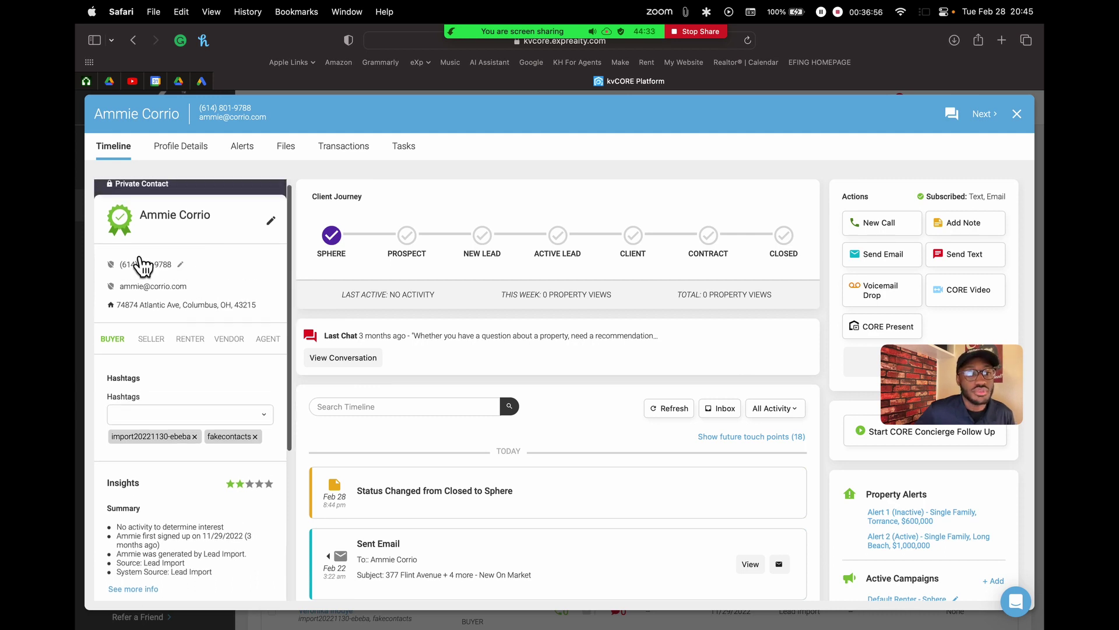
click(181, 264)
click(233, 267)
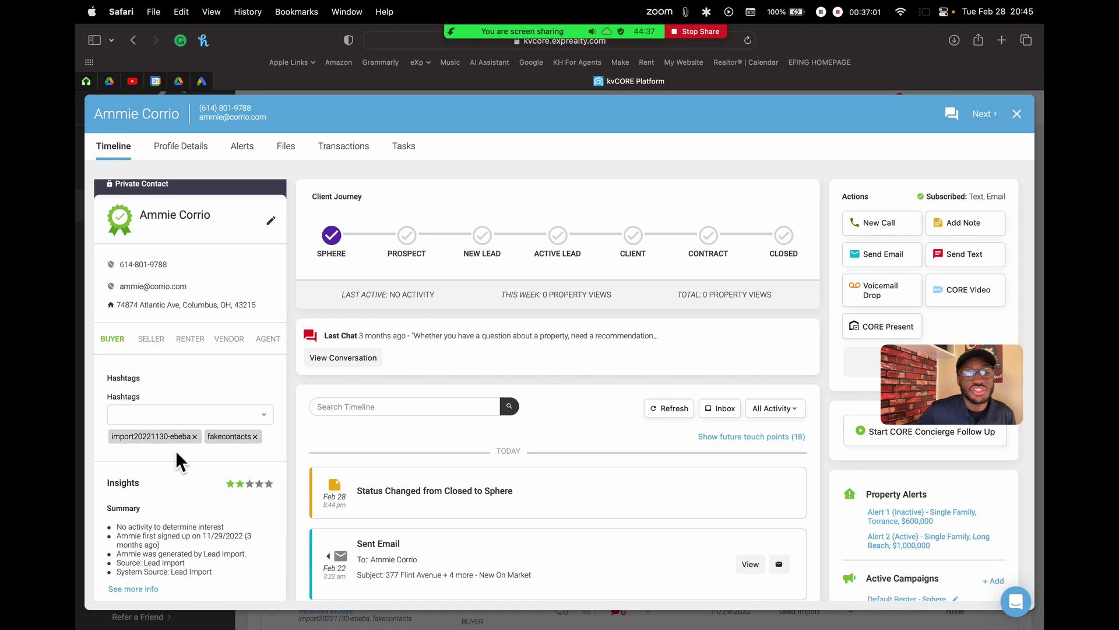
Add the Seller type to the contact and remove the Buyer type
scroll(263, 358, down, 2)
scroll(266, 357, up, 3)
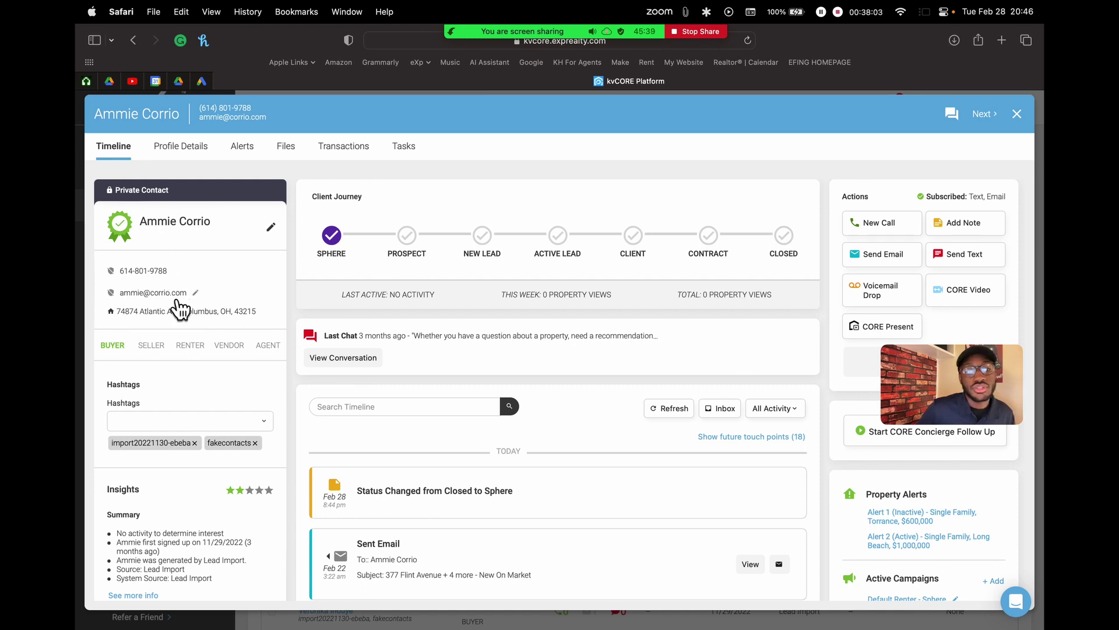
scroll(215, 346, down, 2)
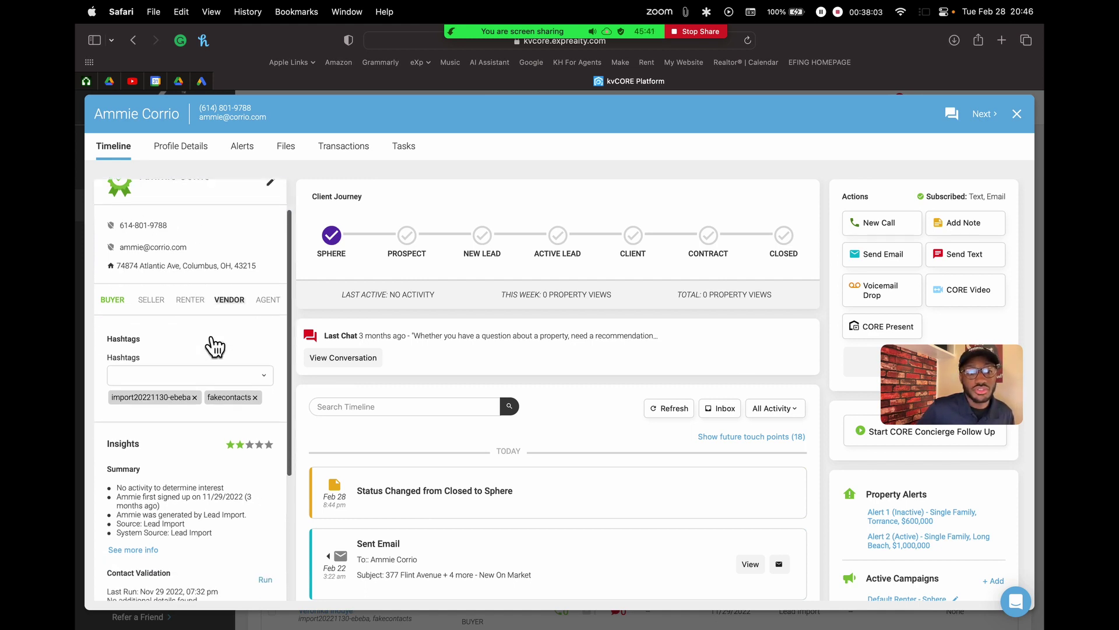
scroll(146, 288, up, 3)
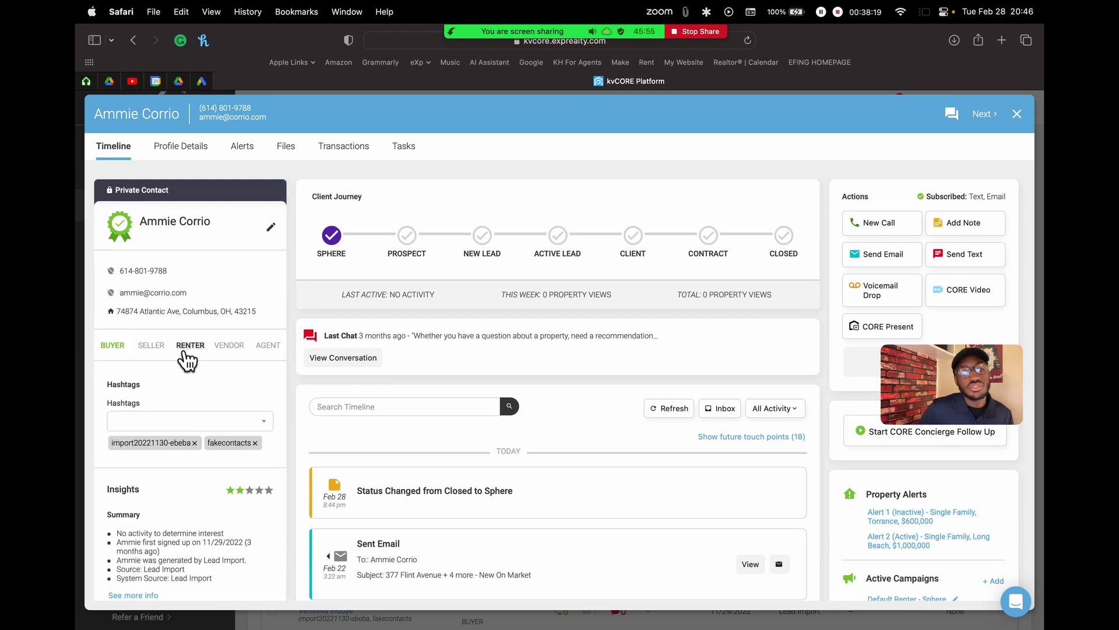
click(151, 353)
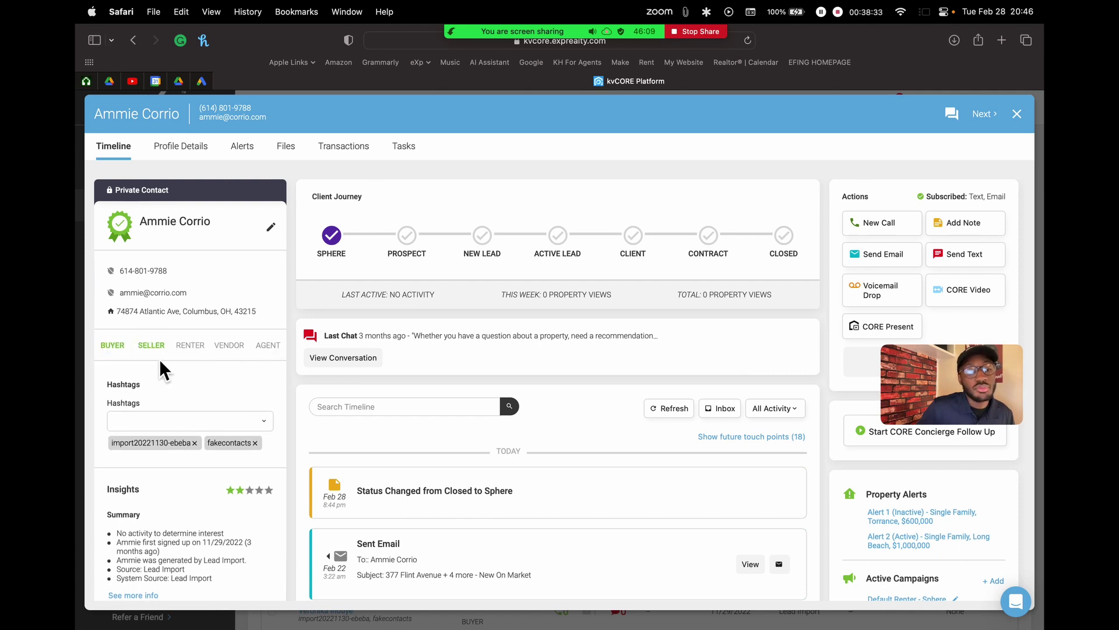
click(113, 345)
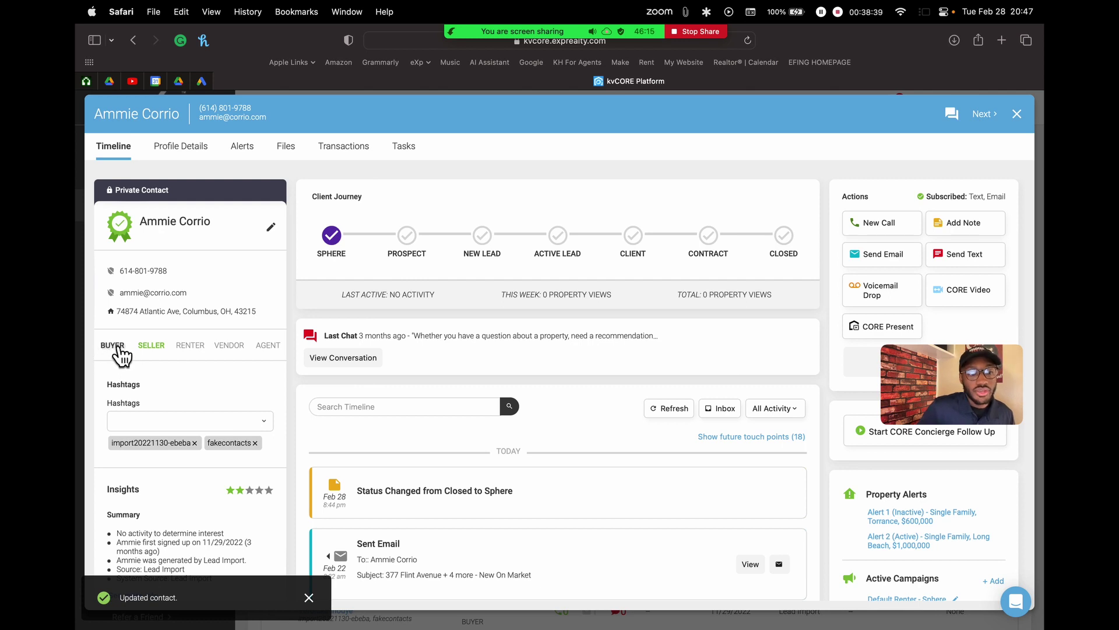
Add the Buyer type back to the contact and remove the Seller type
click(138, 347)
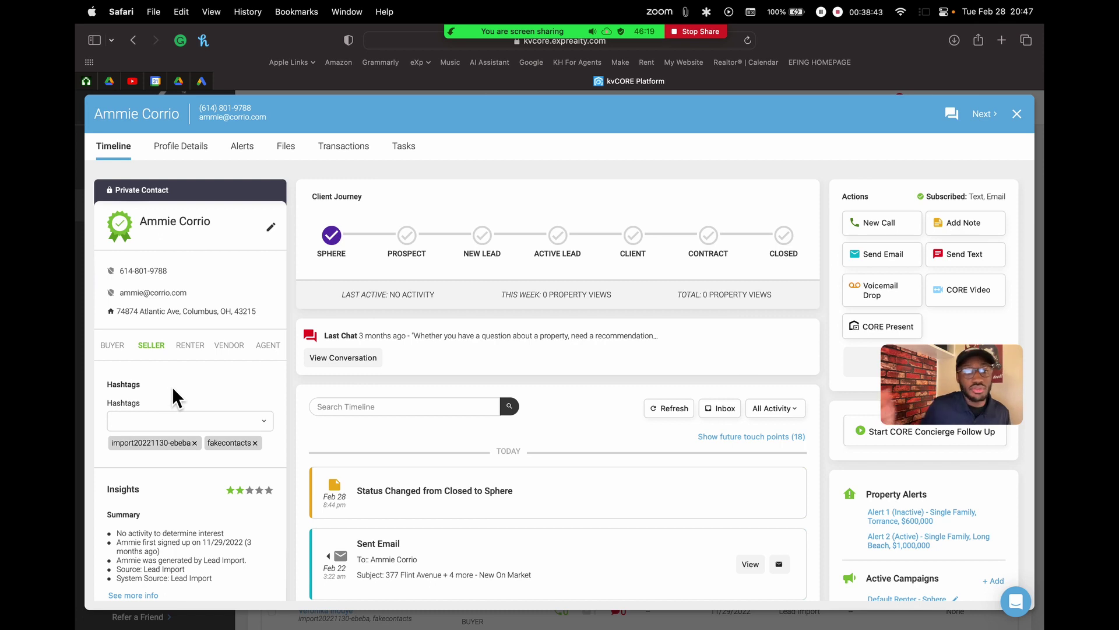
click(112, 346)
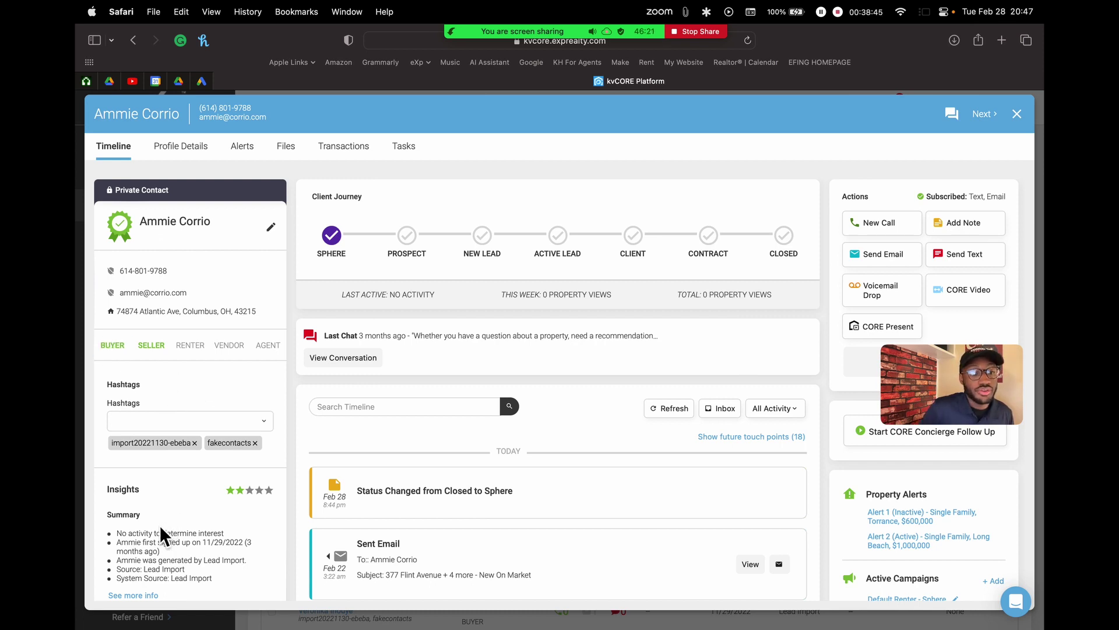
click(149, 348)
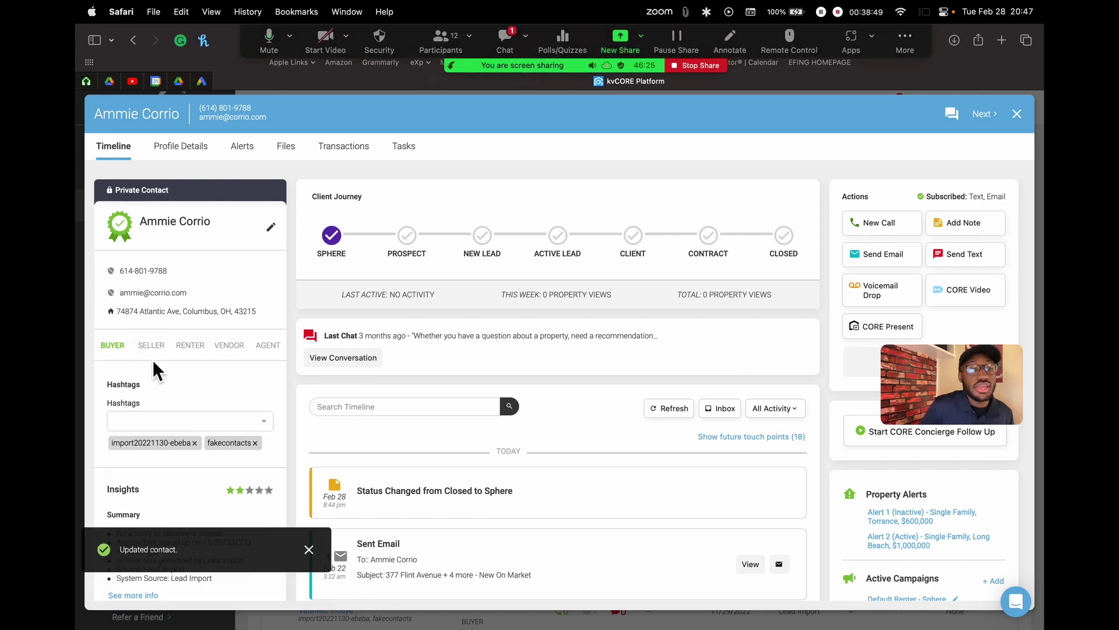
Replace the contact's Buyer type with Agent, and switch it back to Buyer only
click(267, 350)
click(112, 346)
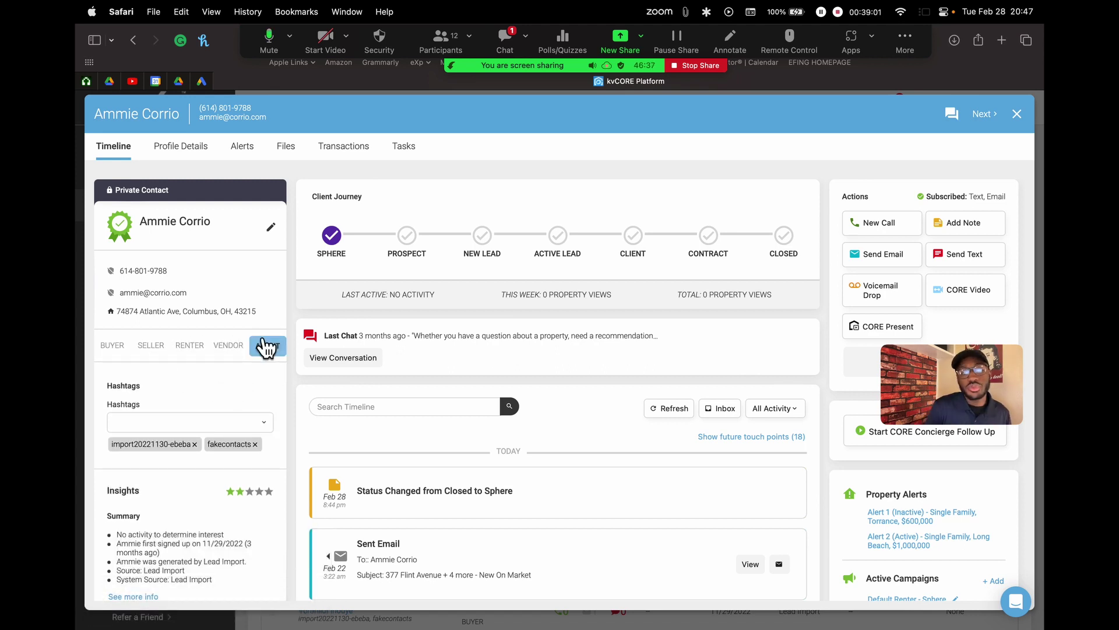
click(266, 347)
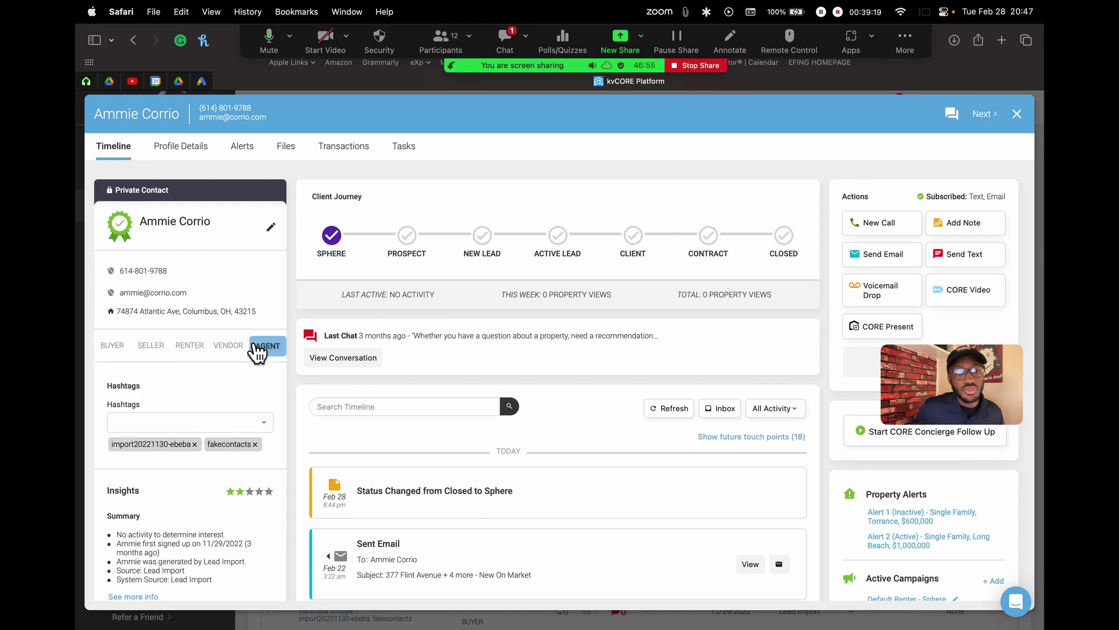
click(112, 345)
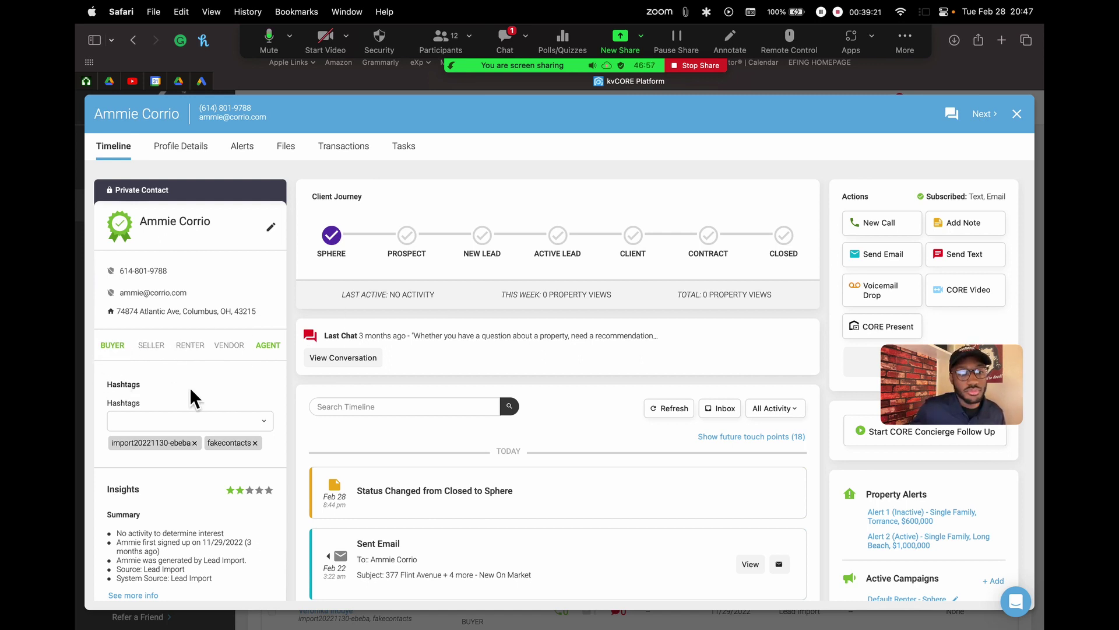
click(263, 348)
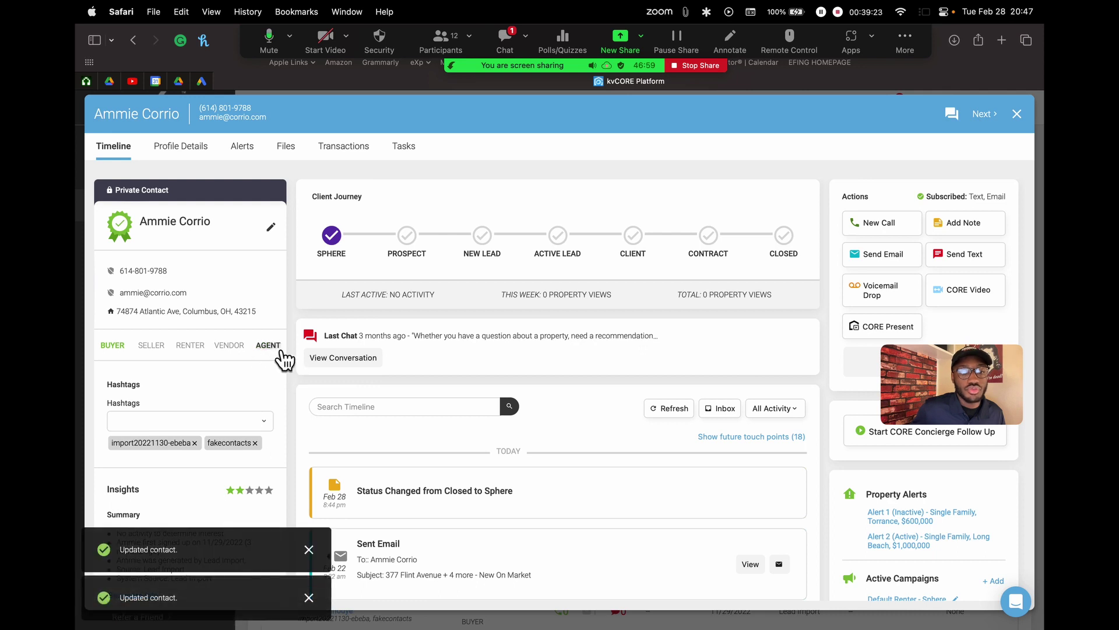
Open the Zoom meeting chat to read the latest message, move the chat window aside, and close it
click(506, 40)
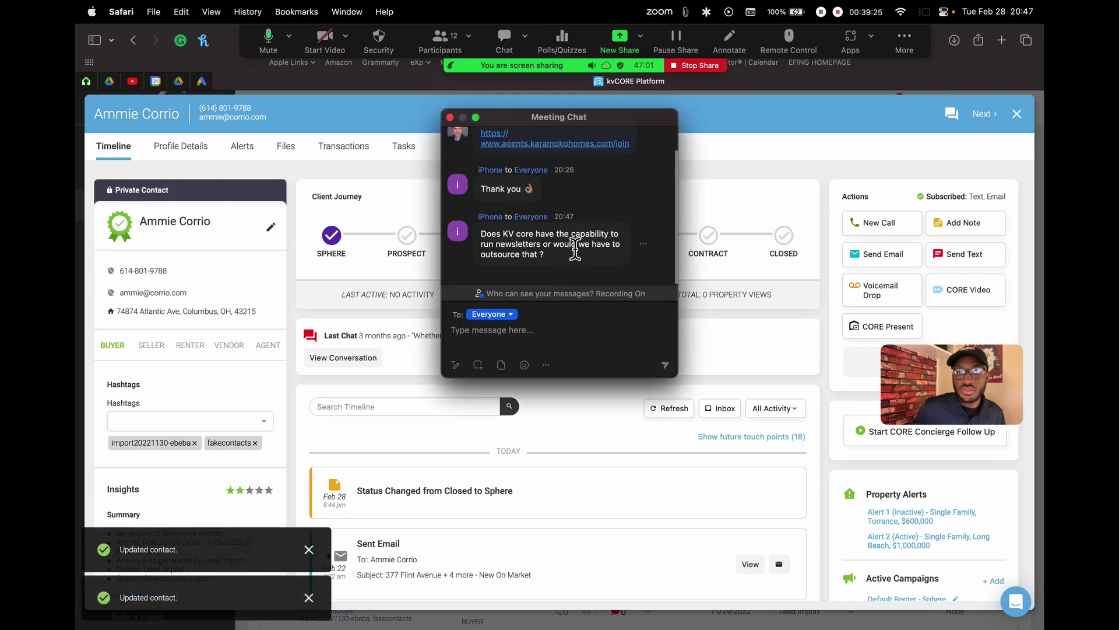
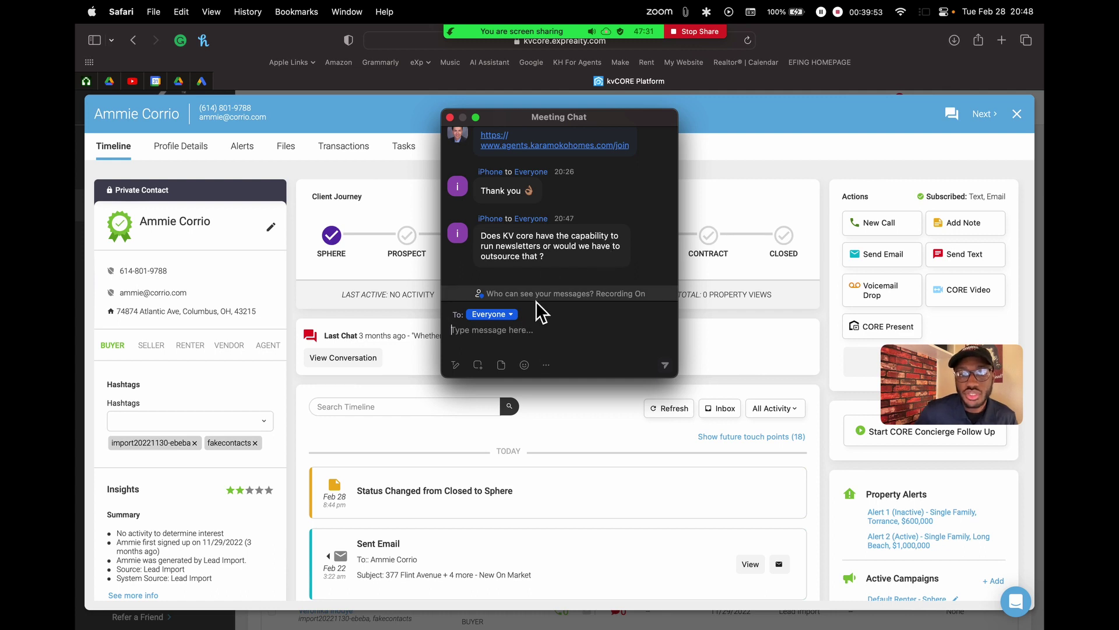
drag(534, 119, 765, 110)
drag(904, 113, 799, 83)
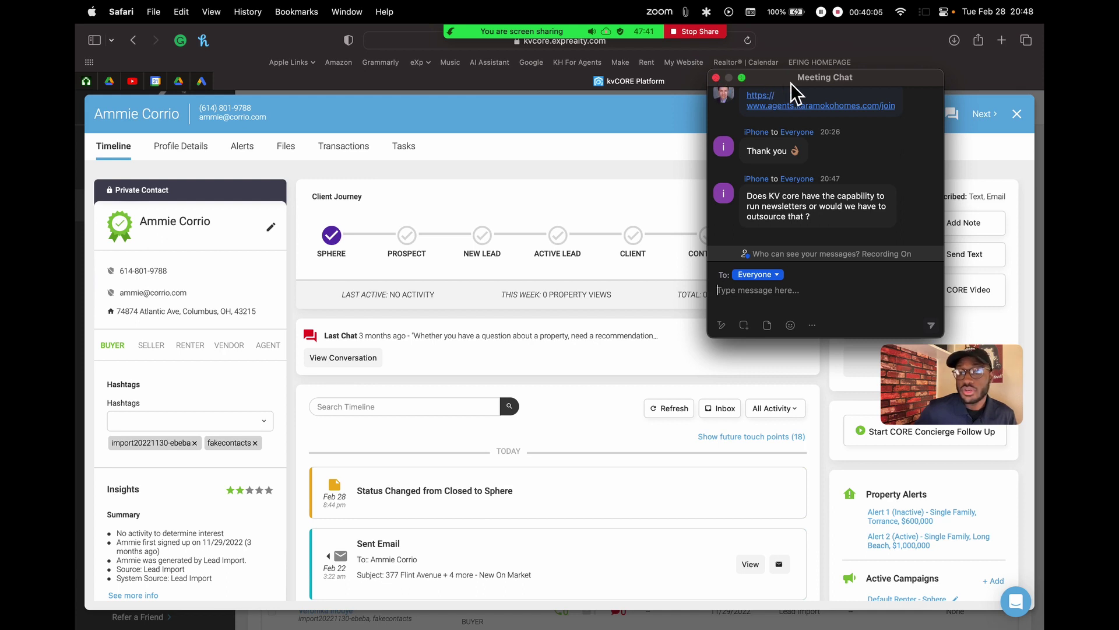
drag(806, 81, 834, 93)
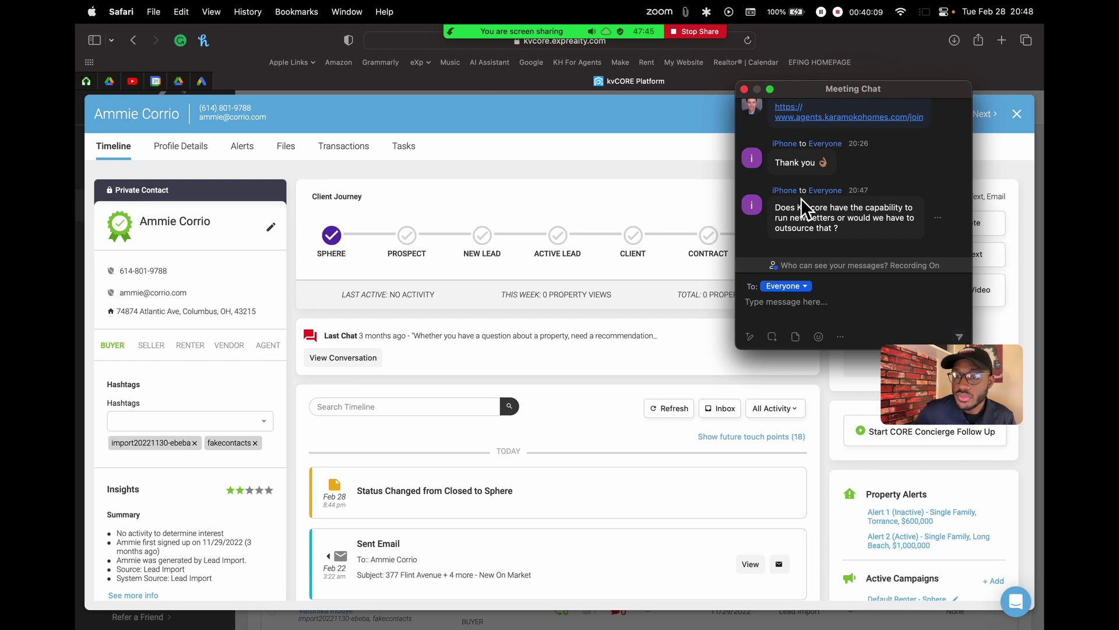
click(749, 92)
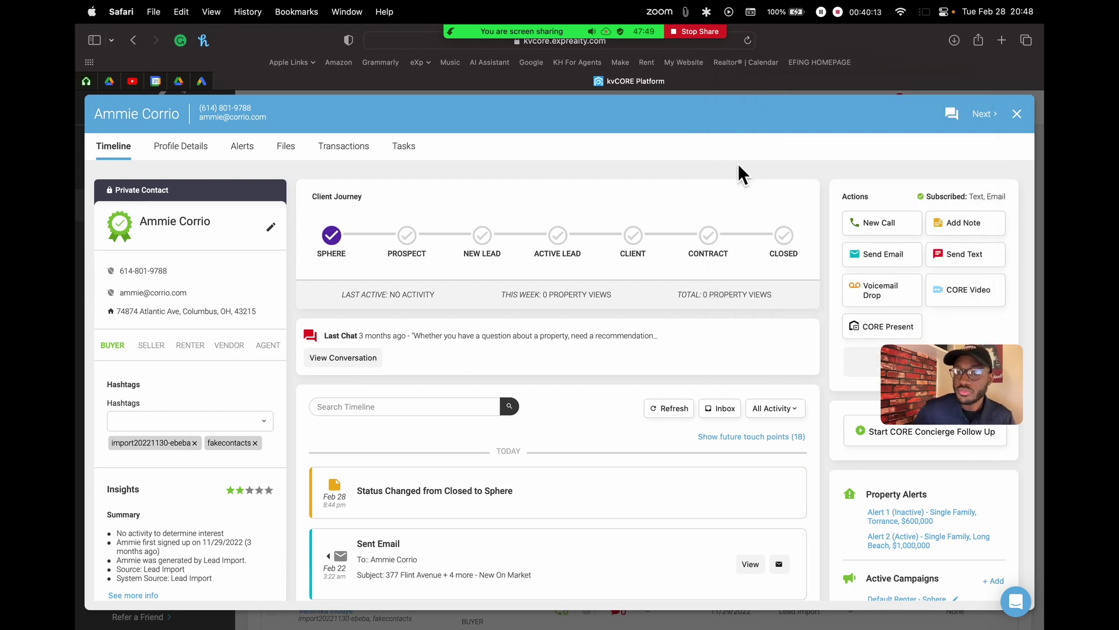
click(107, 350)
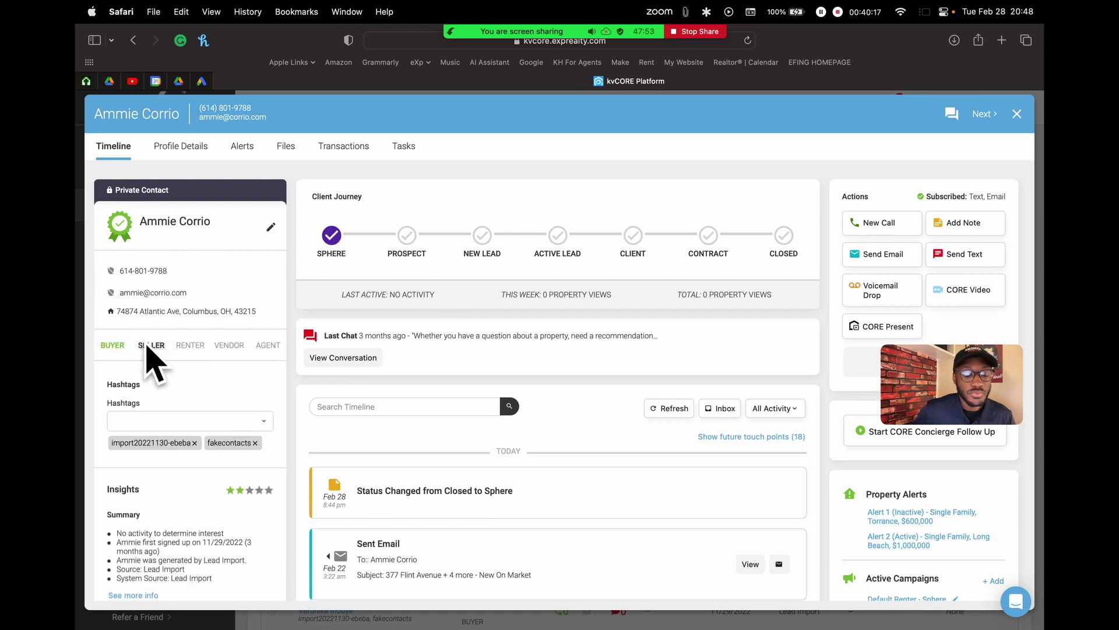
Reopen the Zoom meeting chat to read the new message, and admit the participant from the waiting room
mouse_move(537, 54)
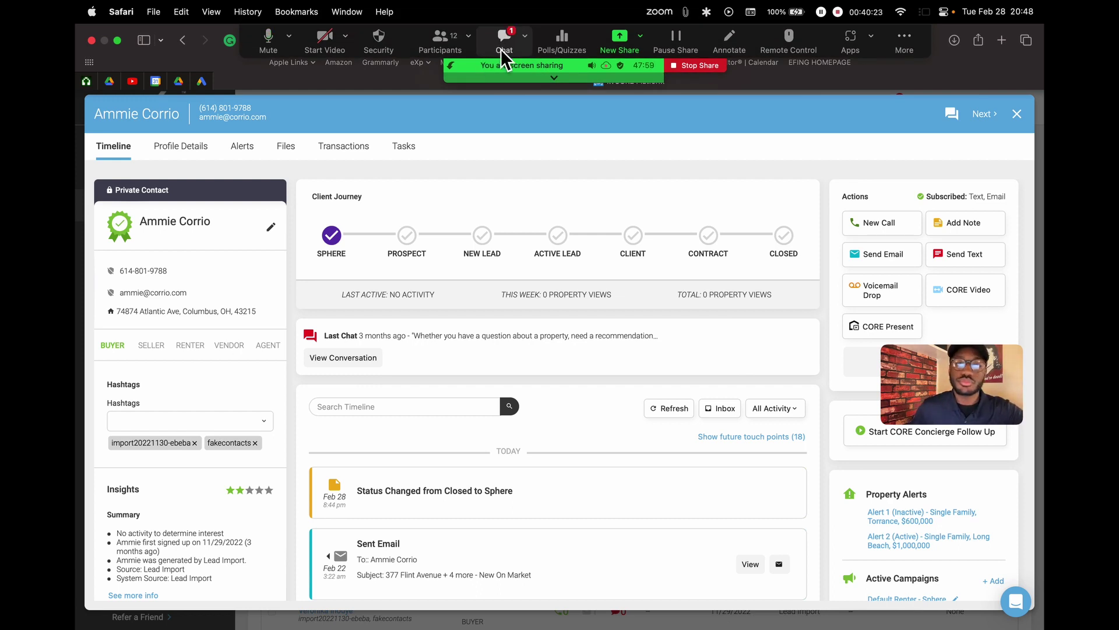
click(506, 45)
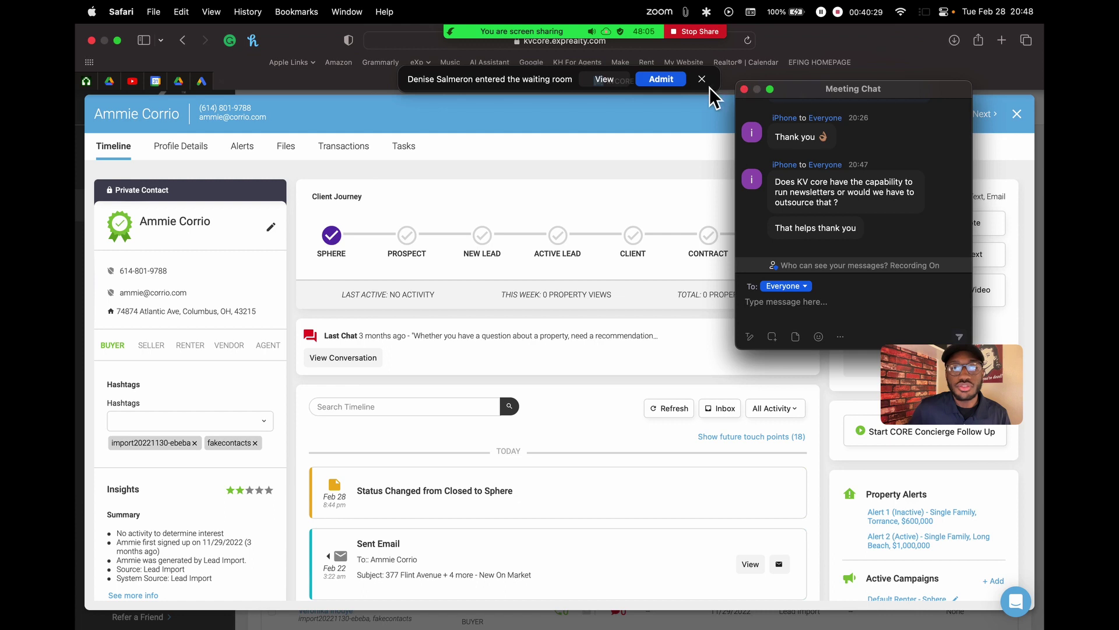
click(662, 79)
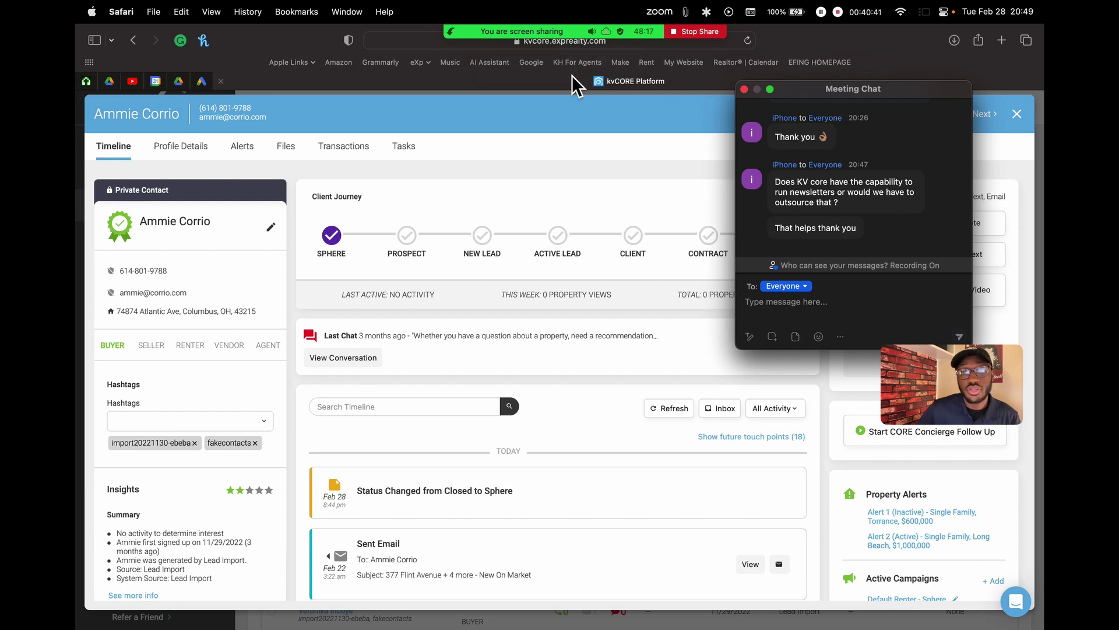
Check the Zoom participants list for raised hands, minimize it, and close the meeting chat
mouse_move(453, 41)
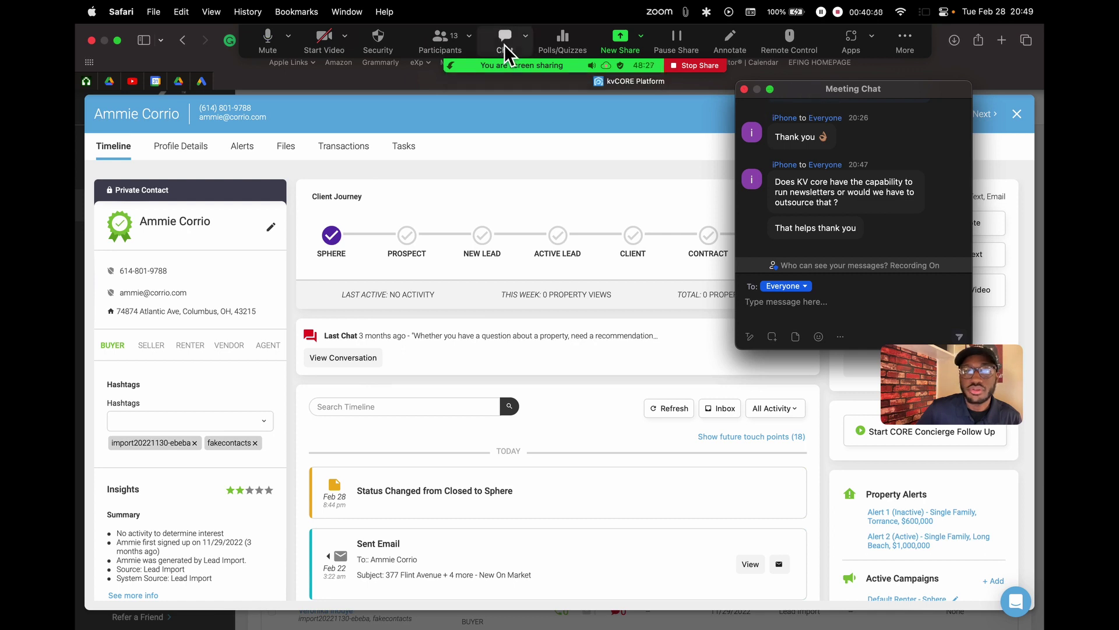
click(440, 47)
drag(753, 213, 376, 170)
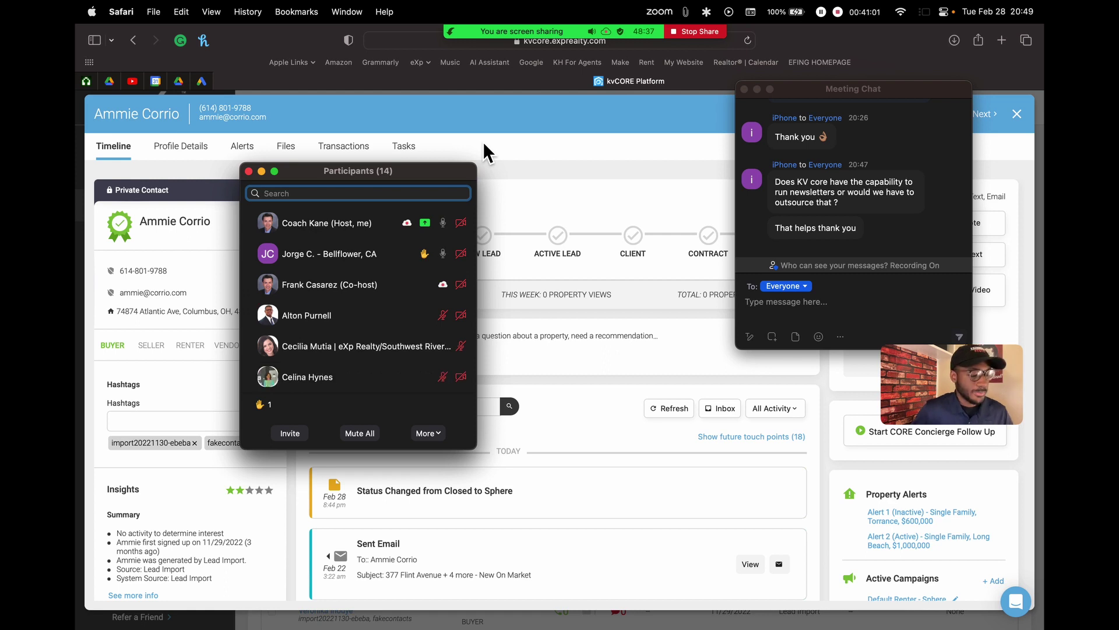
click(261, 171)
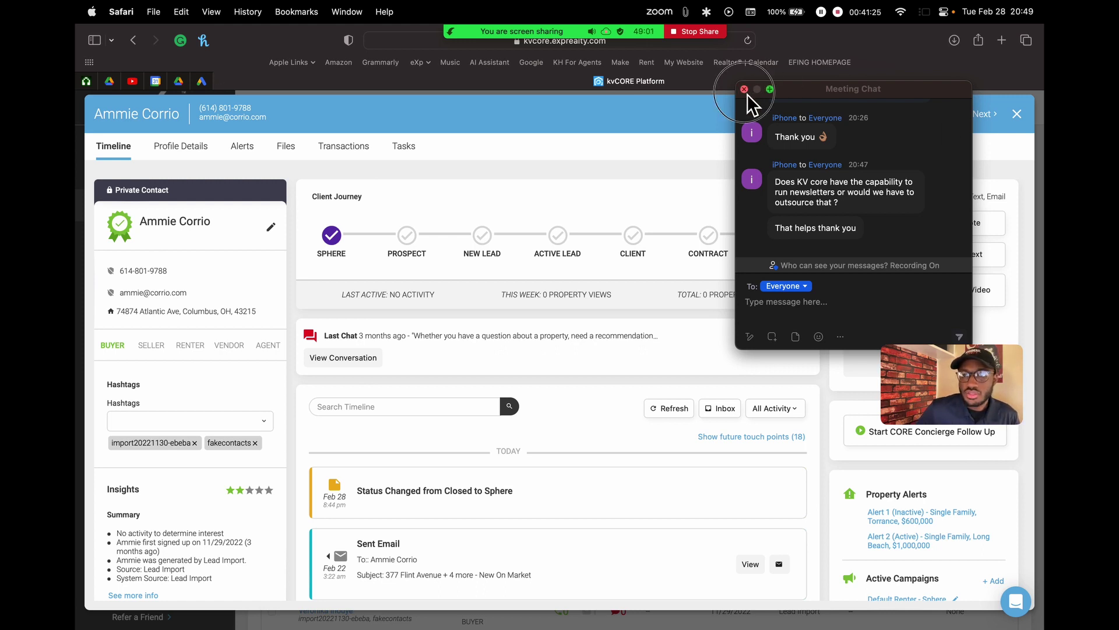
click(745, 90)
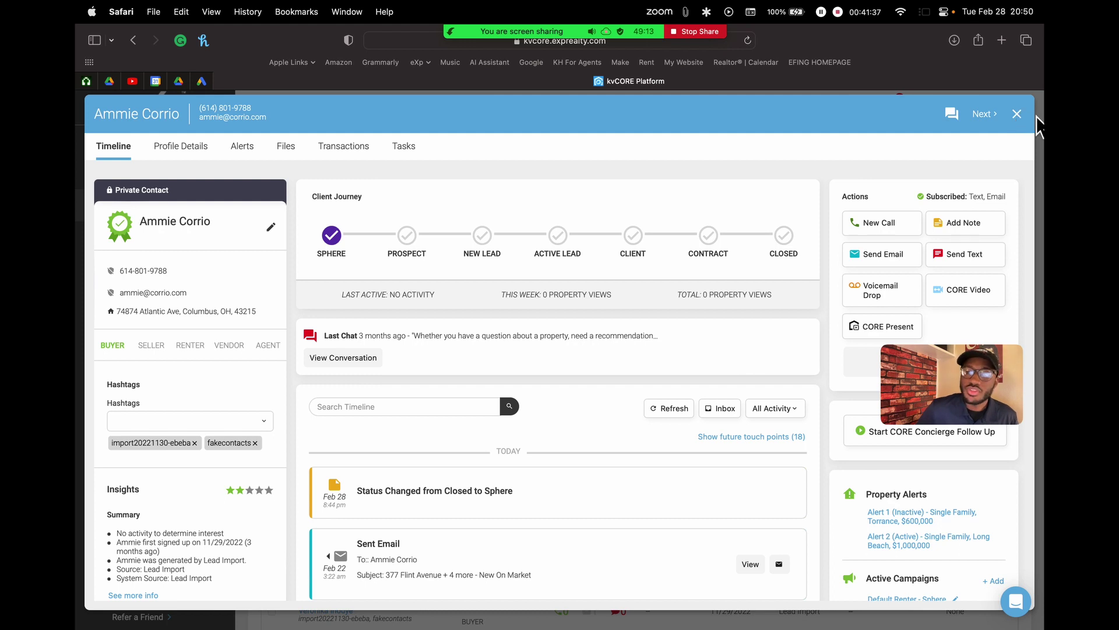
Close the contact record and select the first three contacts in the FakeContacts list
click(1018, 115)
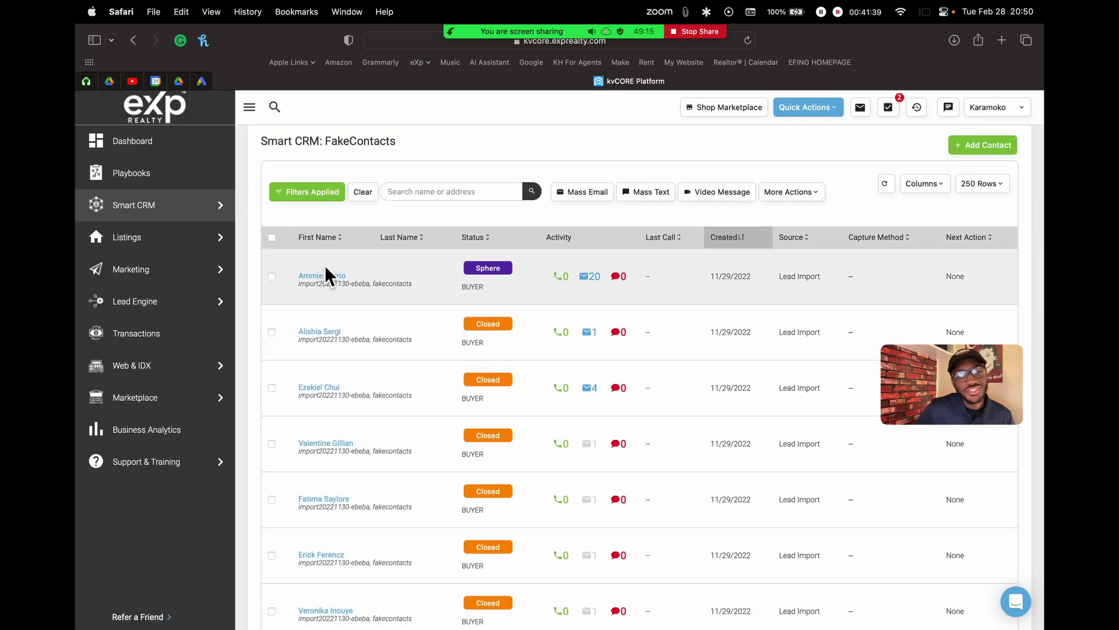
click(272, 276)
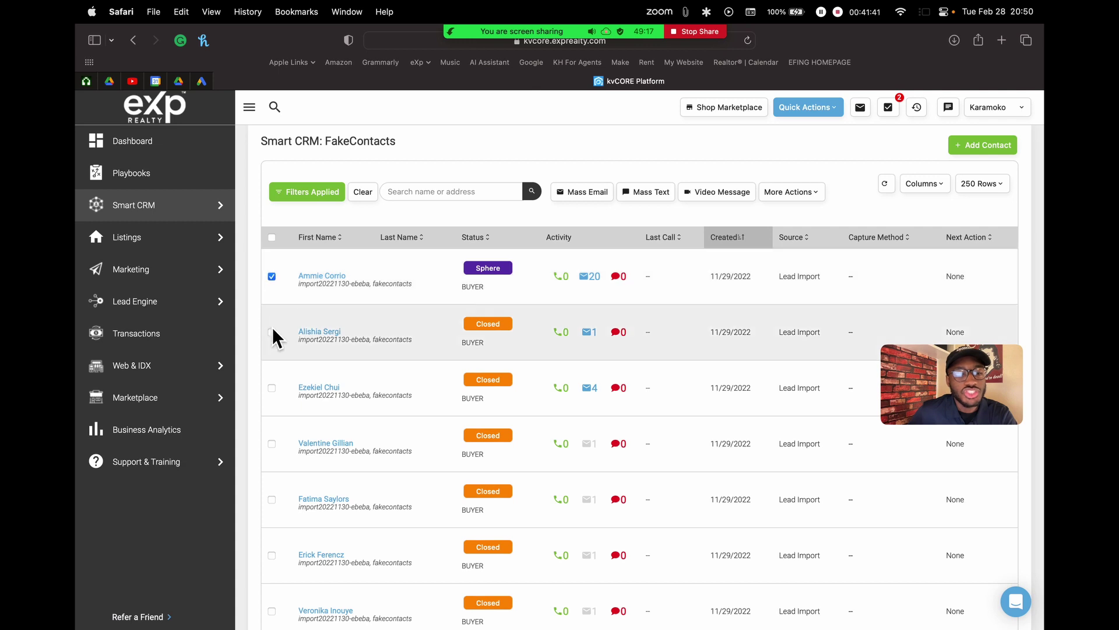
click(271, 333)
click(272, 388)
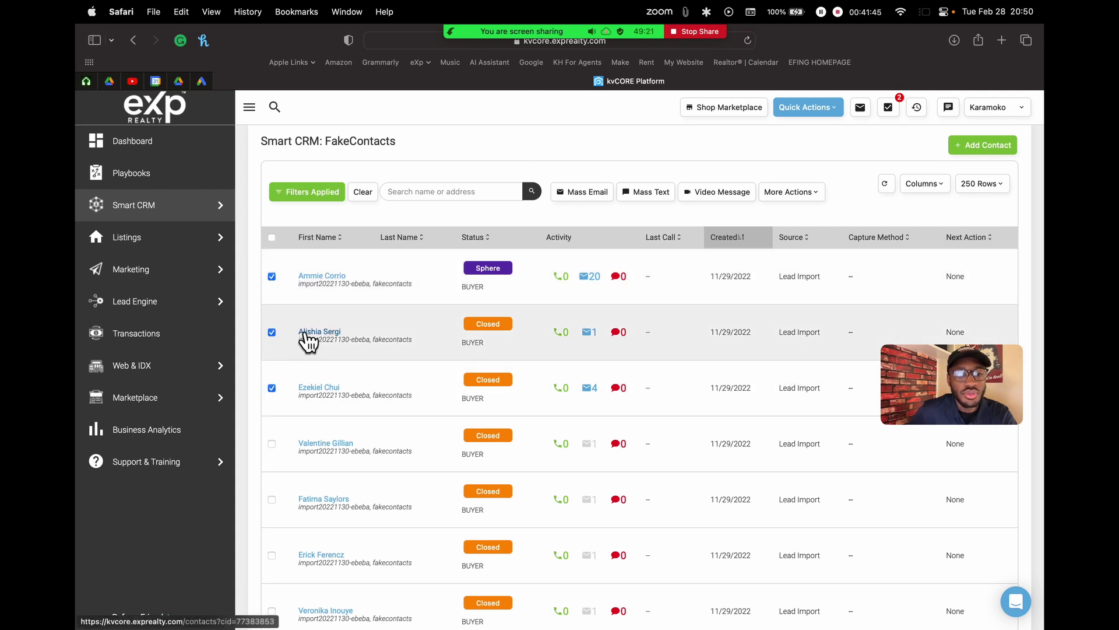
Examine the additional bulk actions available for the selected contacts
click(789, 192)
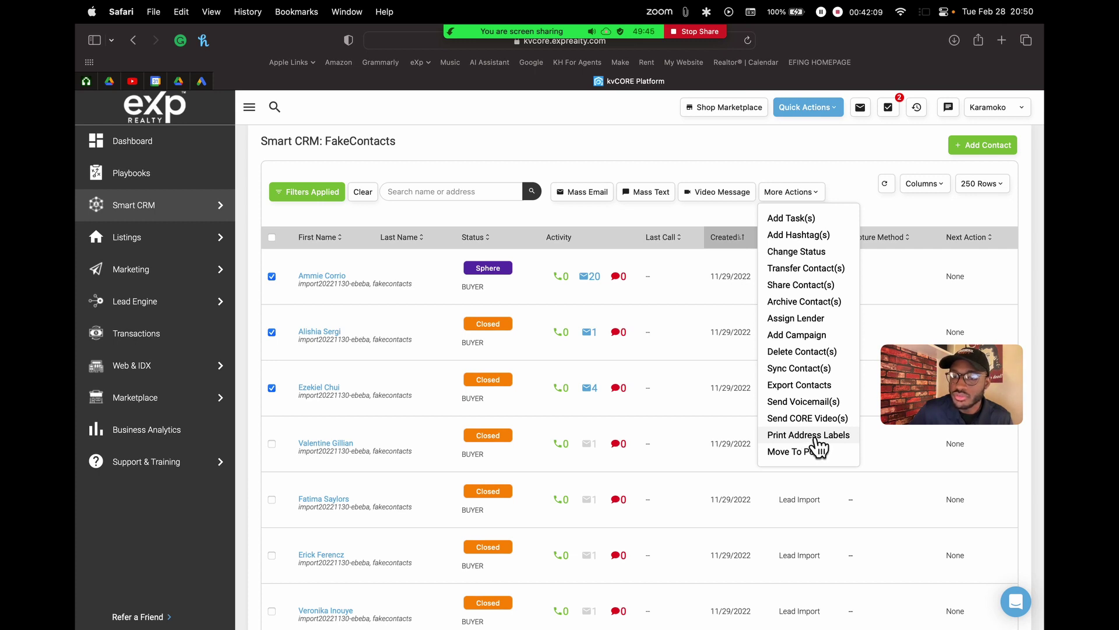
click(790, 197)
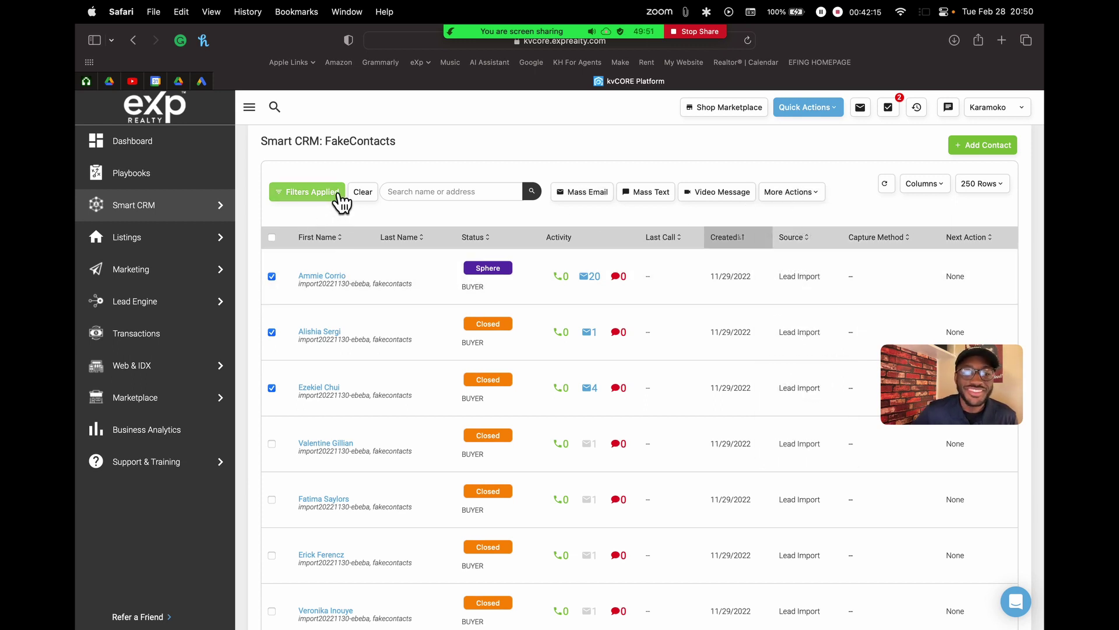
click(807, 200)
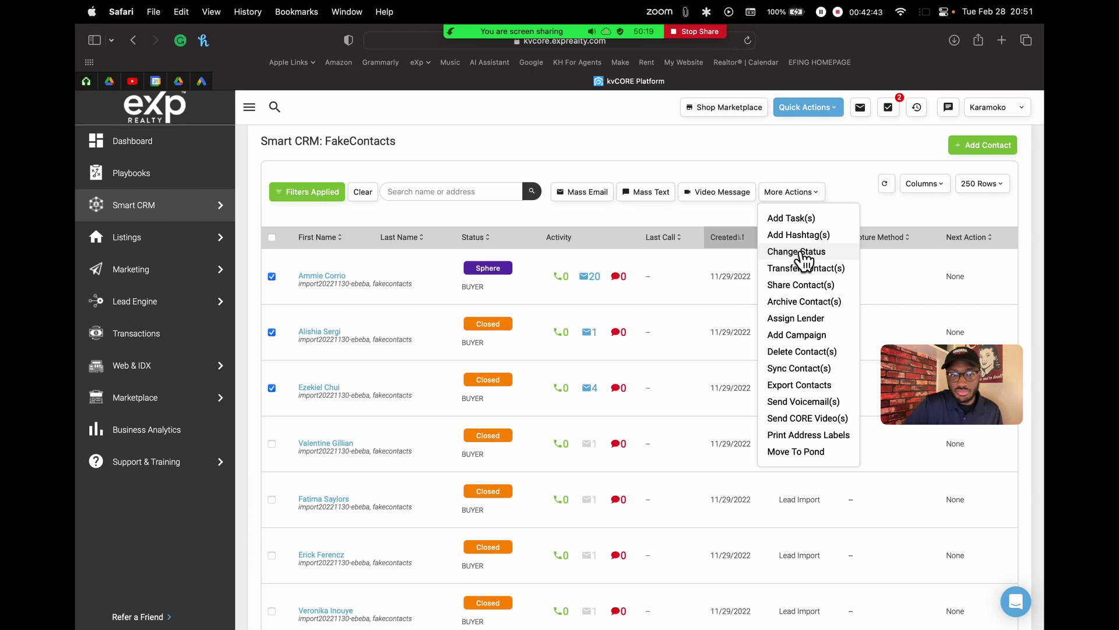
Select all contacts, clear that selection, and select only the first four contacts in the list
click(271, 237)
click(272, 237)
click(272, 276)
click(271, 332)
click(272, 388)
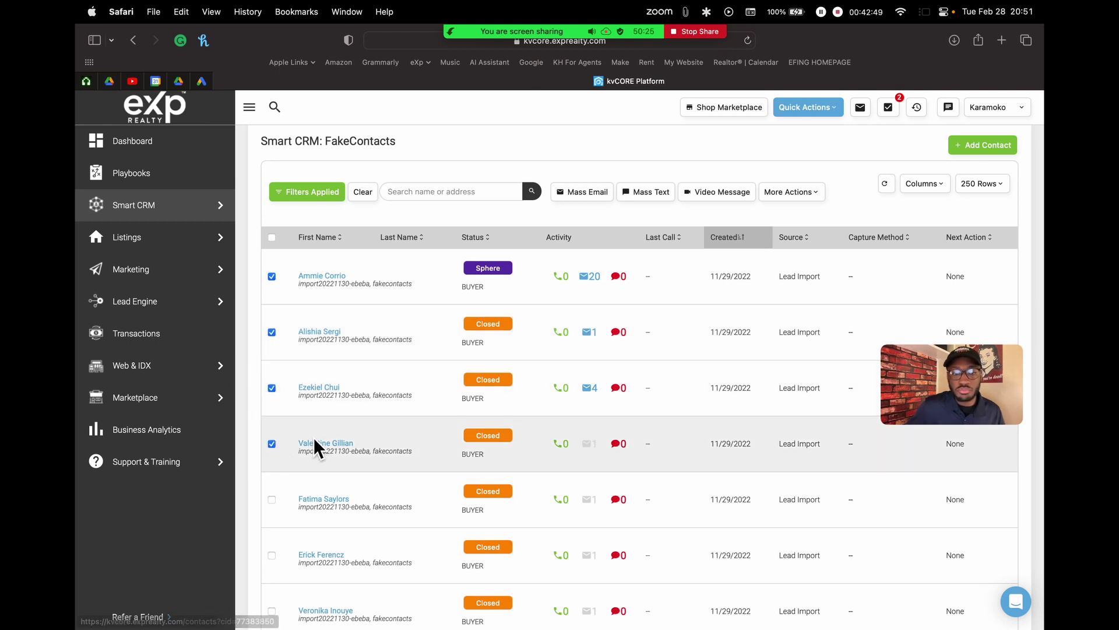
View the bulk hashtag update form for the four selected contacts and cancel it
click(794, 194)
click(798, 234)
click(417, 243)
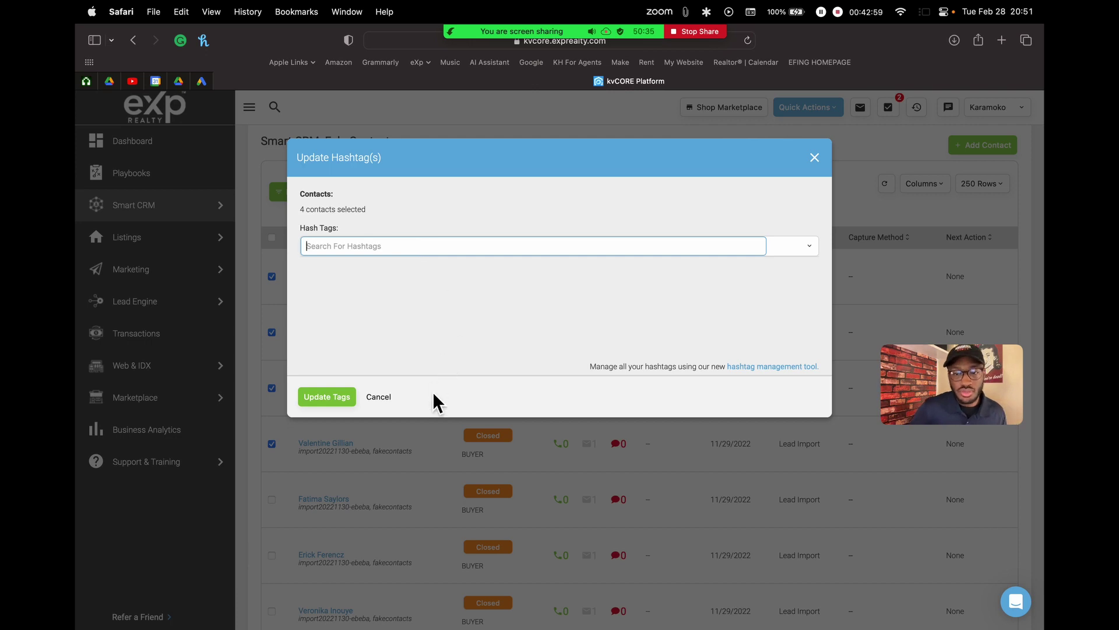
click(378, 397)
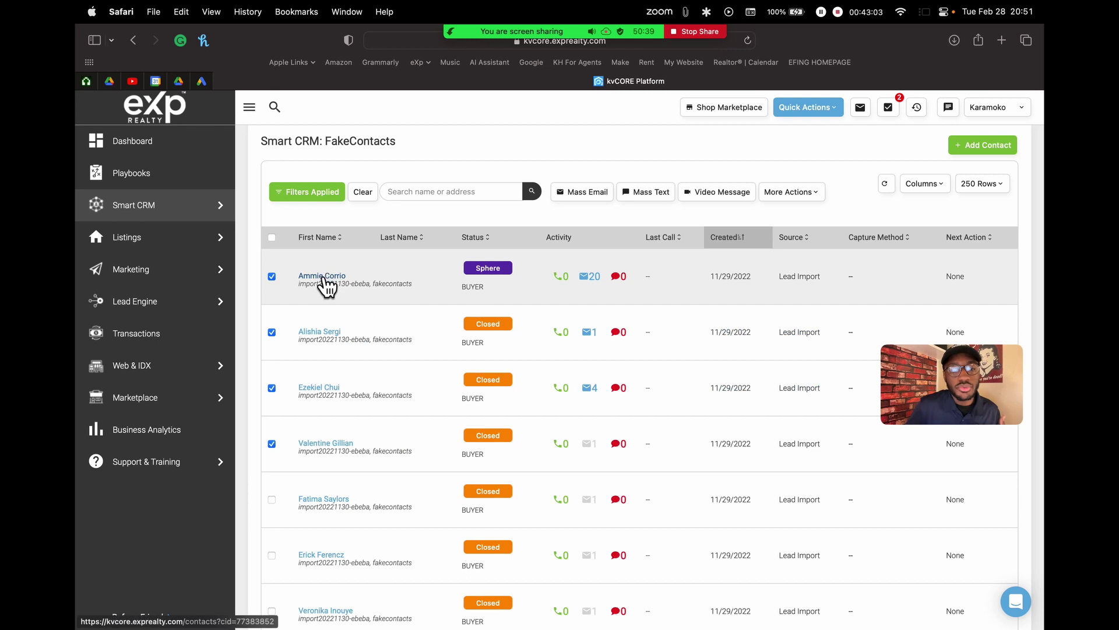
Reopen the first contact's record, look through the Zoom participants list, and minimize it
click(322, 276)
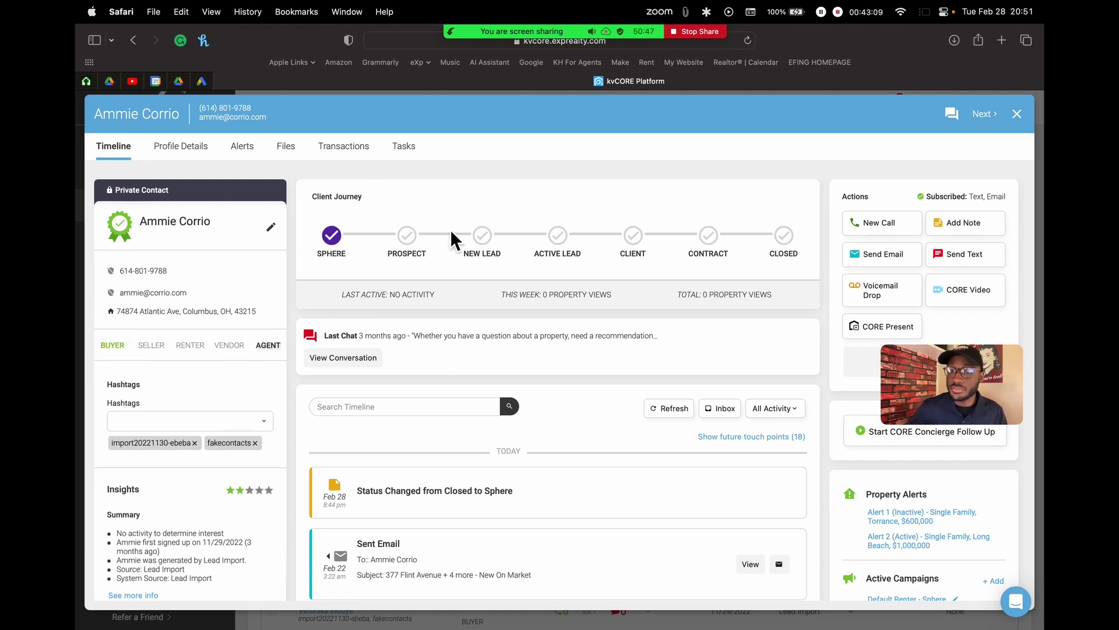
drag(939, 362, 919, 130)
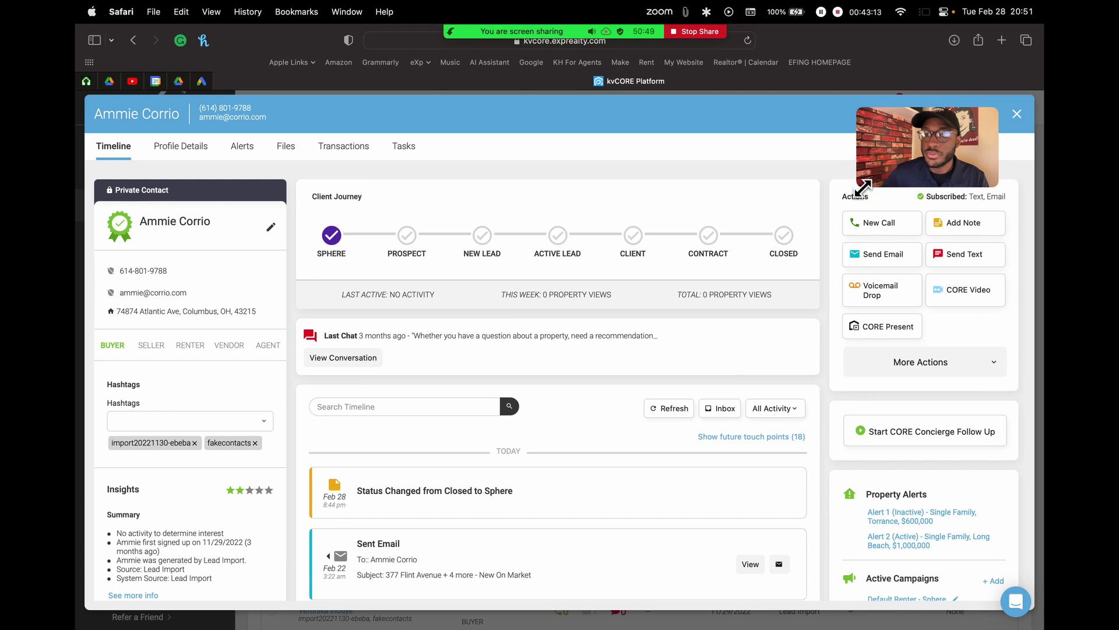
mouse_move(587, 40)
click(449, 41)
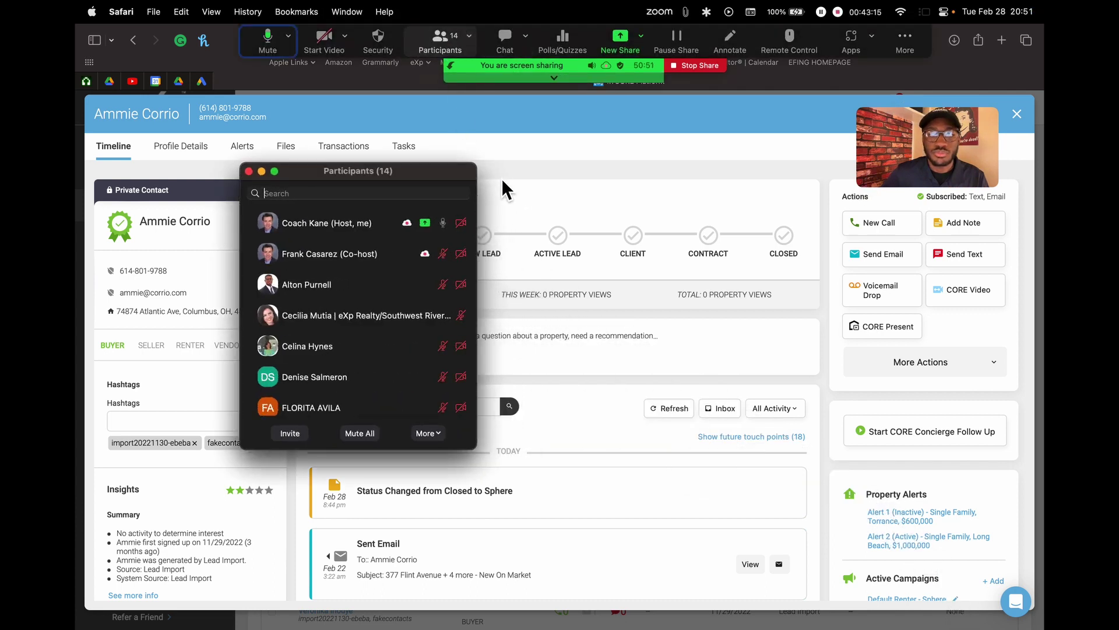
scroll(393, 287, down, 5)
scroll(394, 287, up, 5)
click(380, 171)
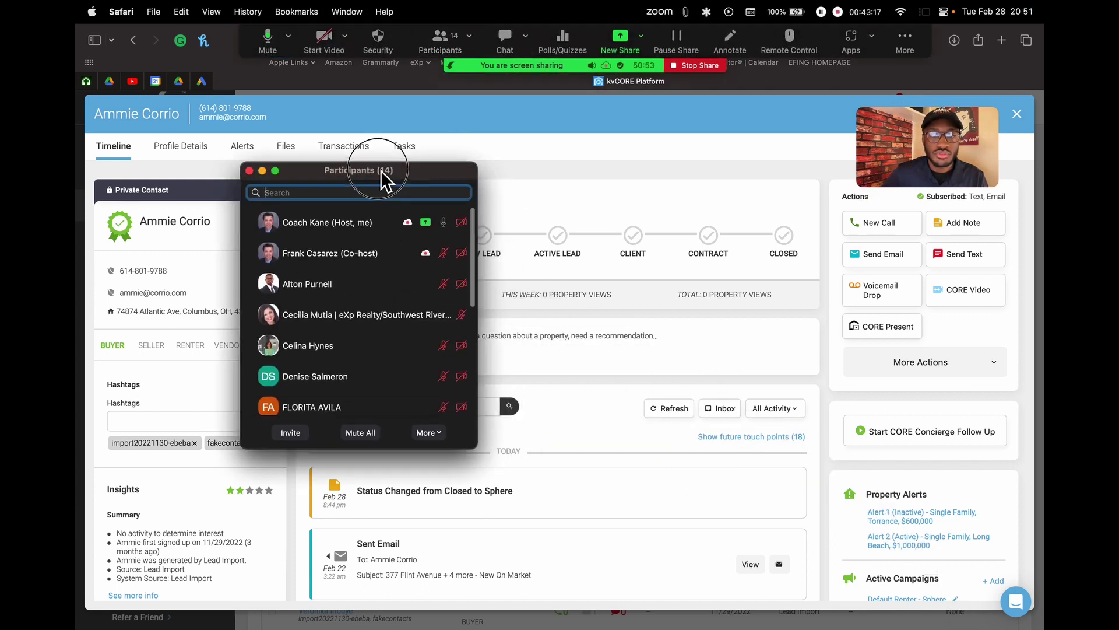
drag(381, 170, 687, 146)
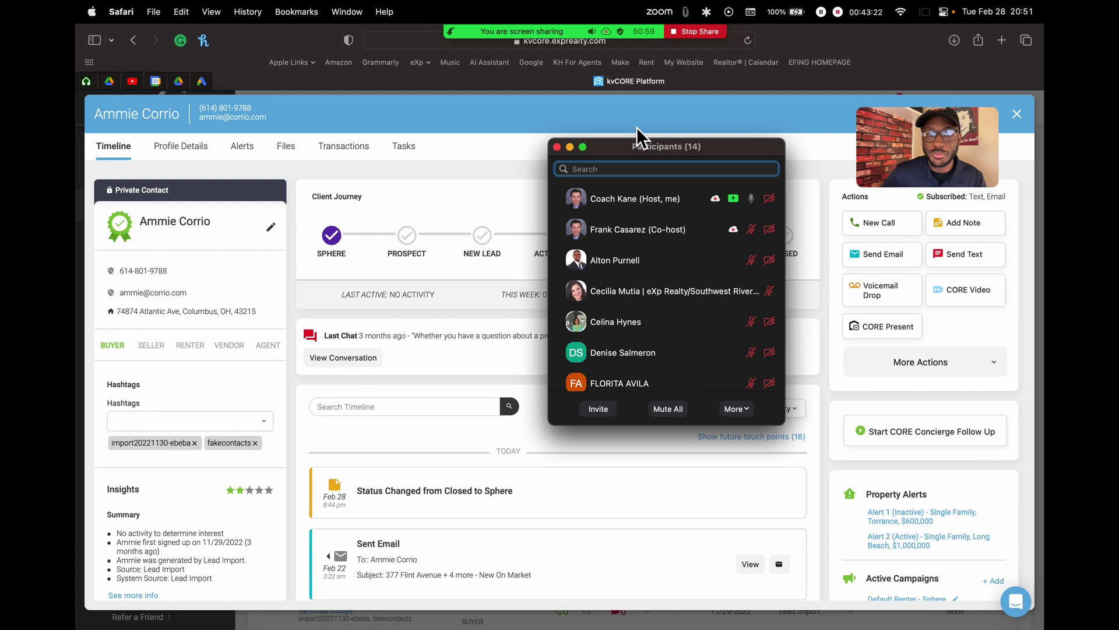
click(571, 147)
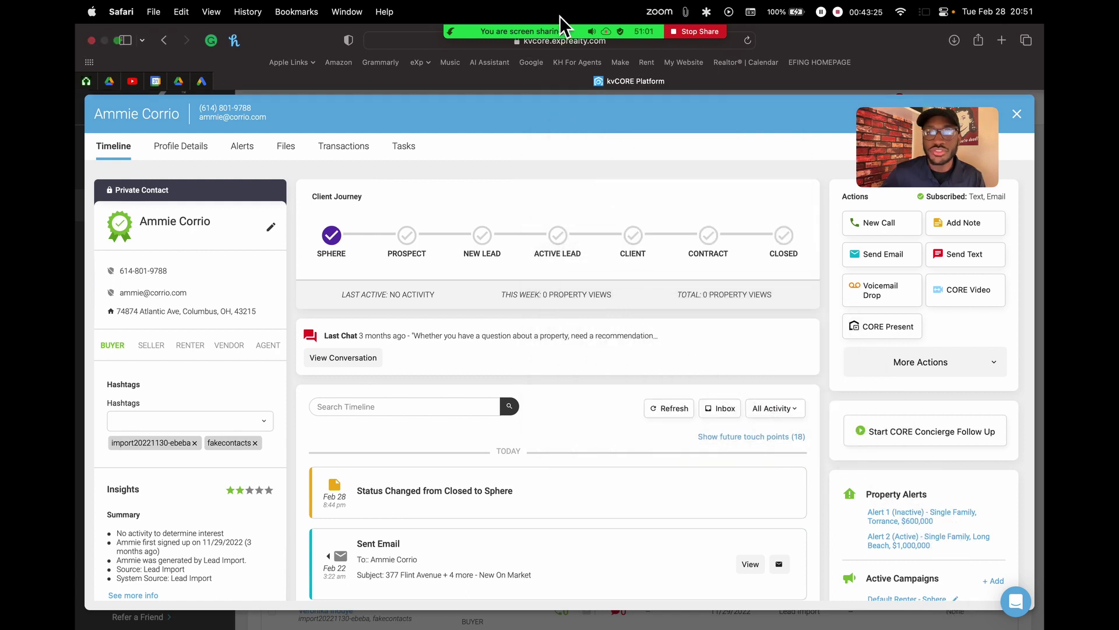
Add the hashtag first-time-homebuyer to the contact
drag(946, 133, 824, 110)
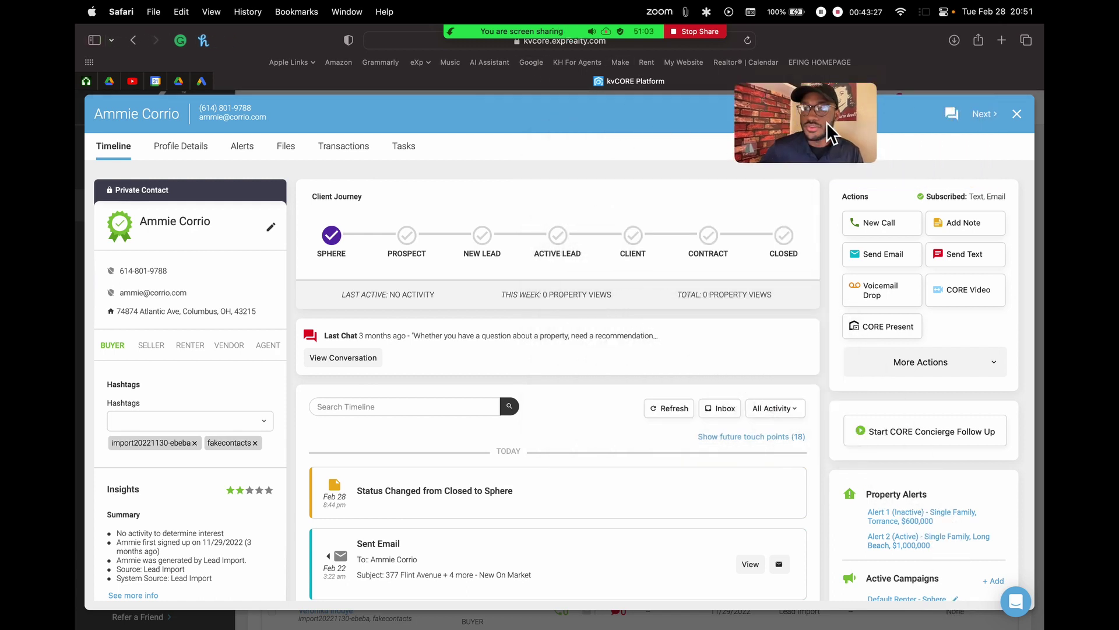
scroll(285, 218, down, 2)
scroll(285, 222, up, 2)
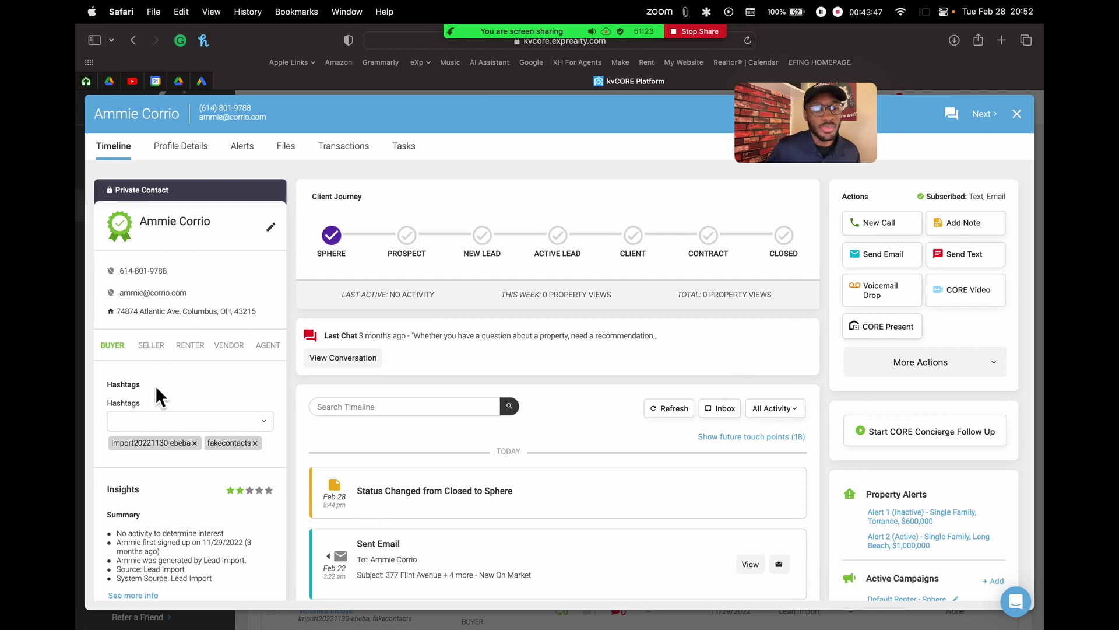
click(113, 349)
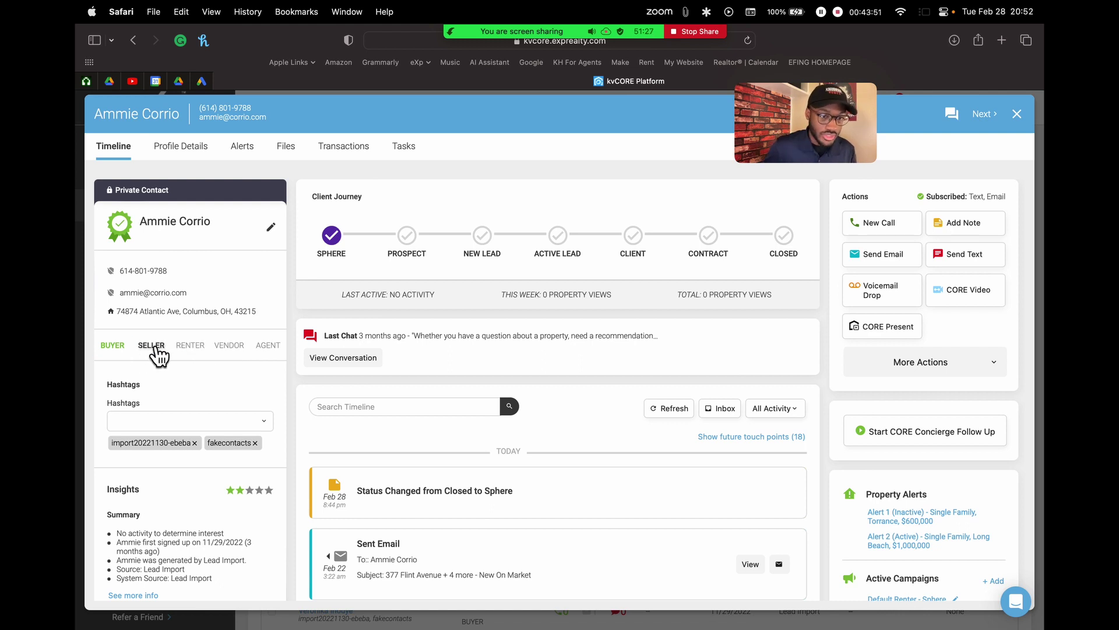
click(148, 422)
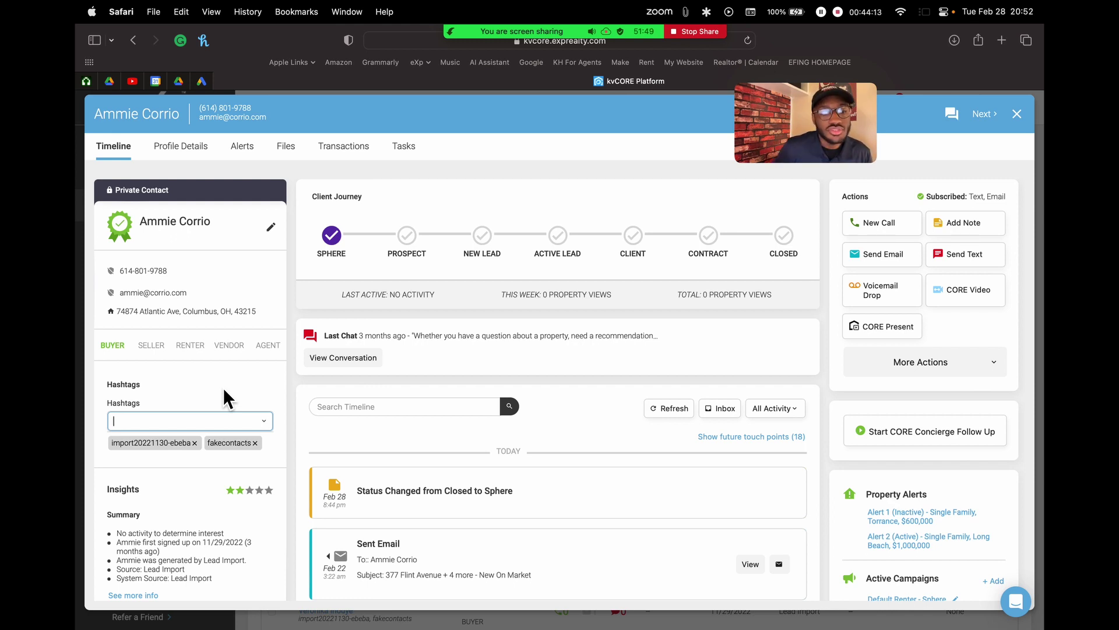
click(117, 348)
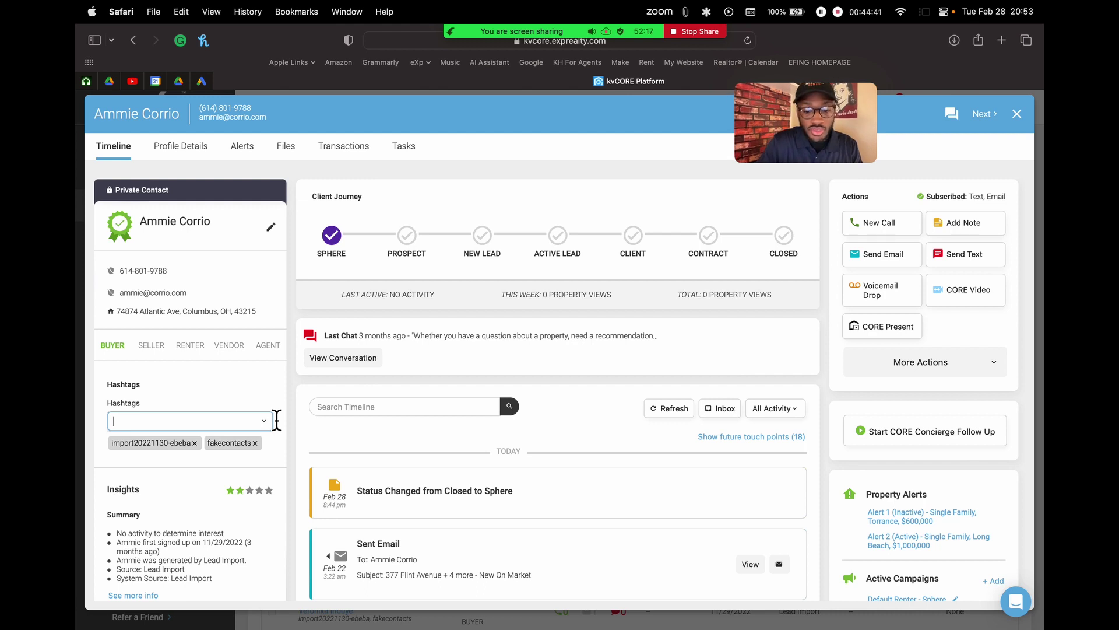
text(first-time-homebuyer)
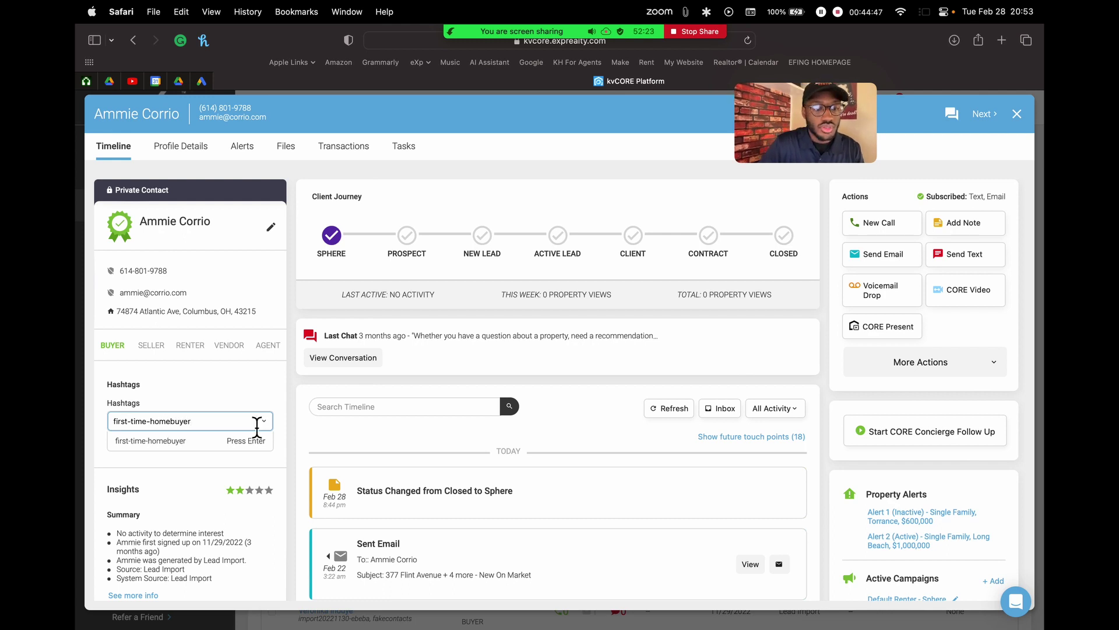
click(214, 442)
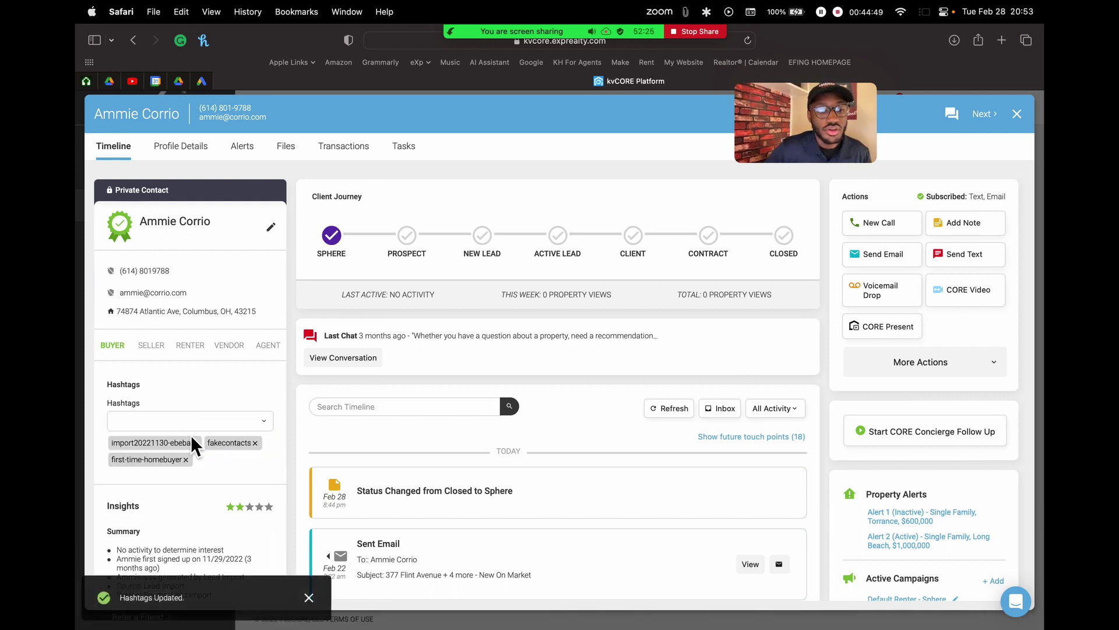
Examine the hashtags on the contact's record up close and close the record
scroll(140, 466, up, 5)
scroll(139, 466, down, 3)
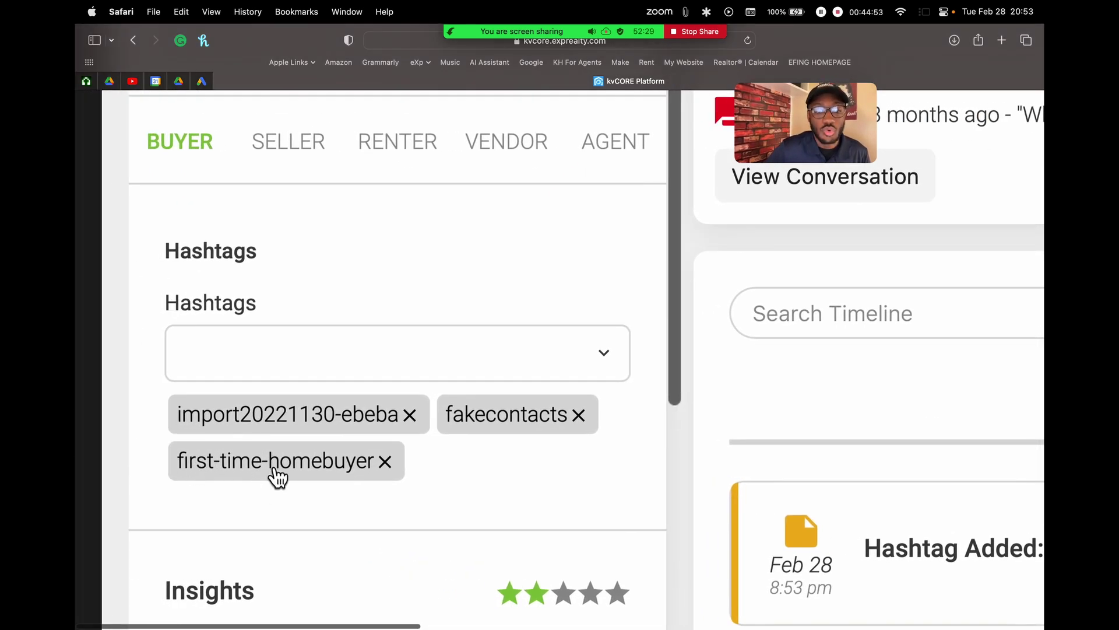
scroll(262, 467, down, 5)
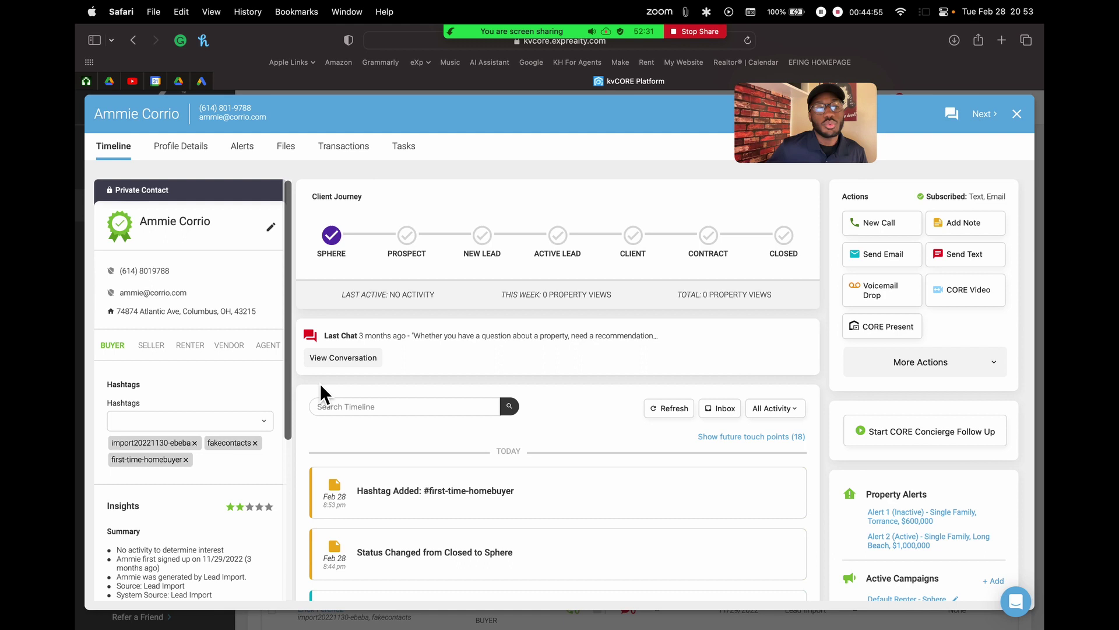
click(1017, 114)
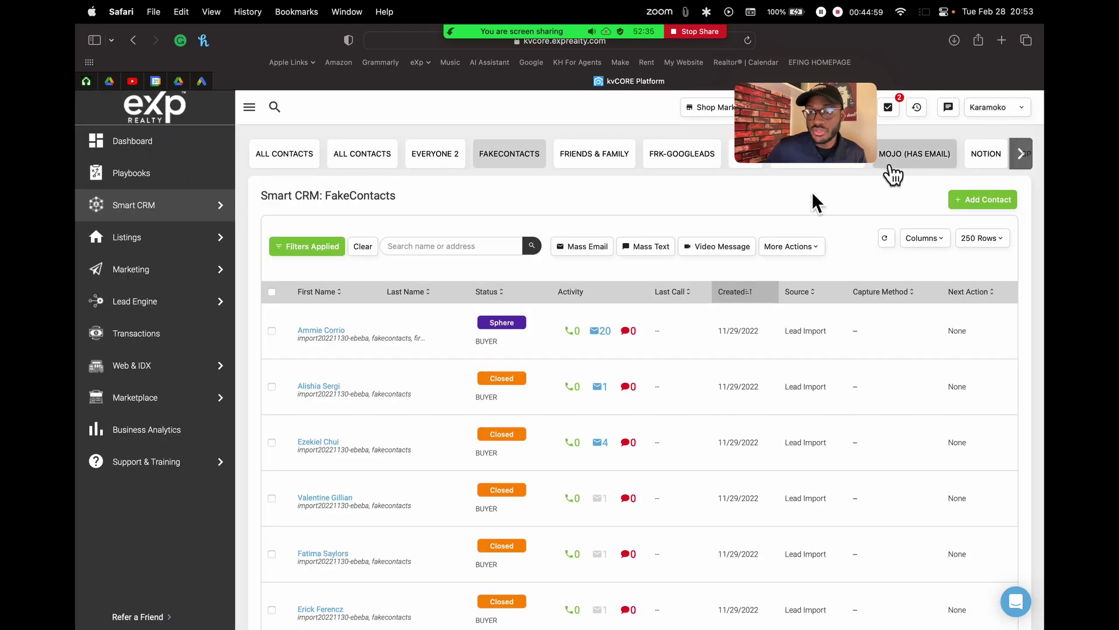
Clear the FakeContacts filter from the Smart CRM list and expand the contact details filter options
click(365, 249)
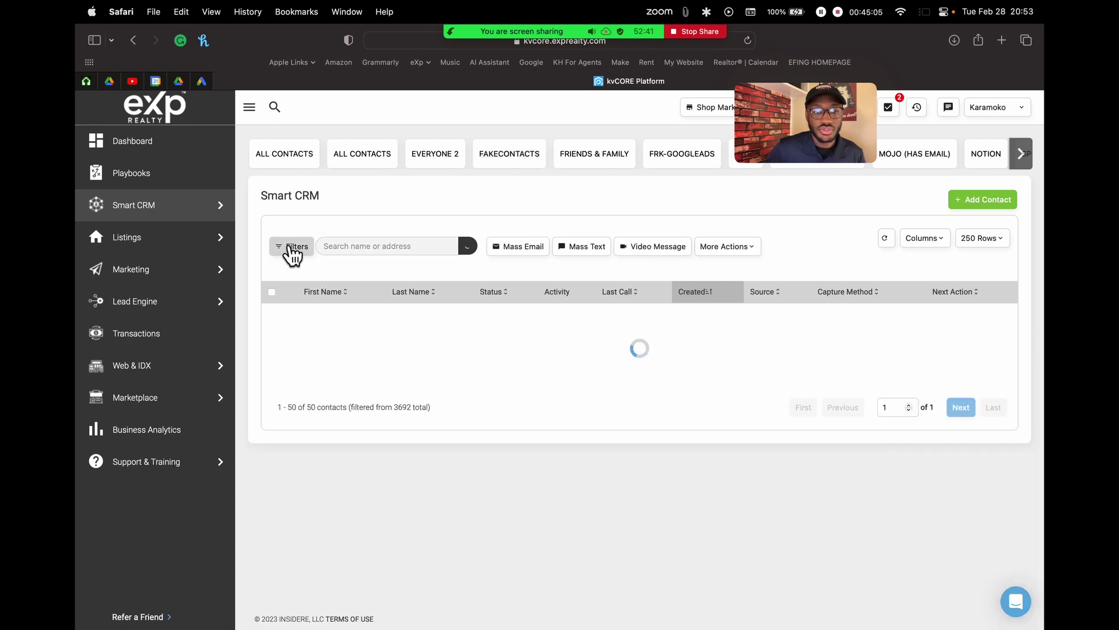
click(291, 248)
scroll(335, 269, down, 1)
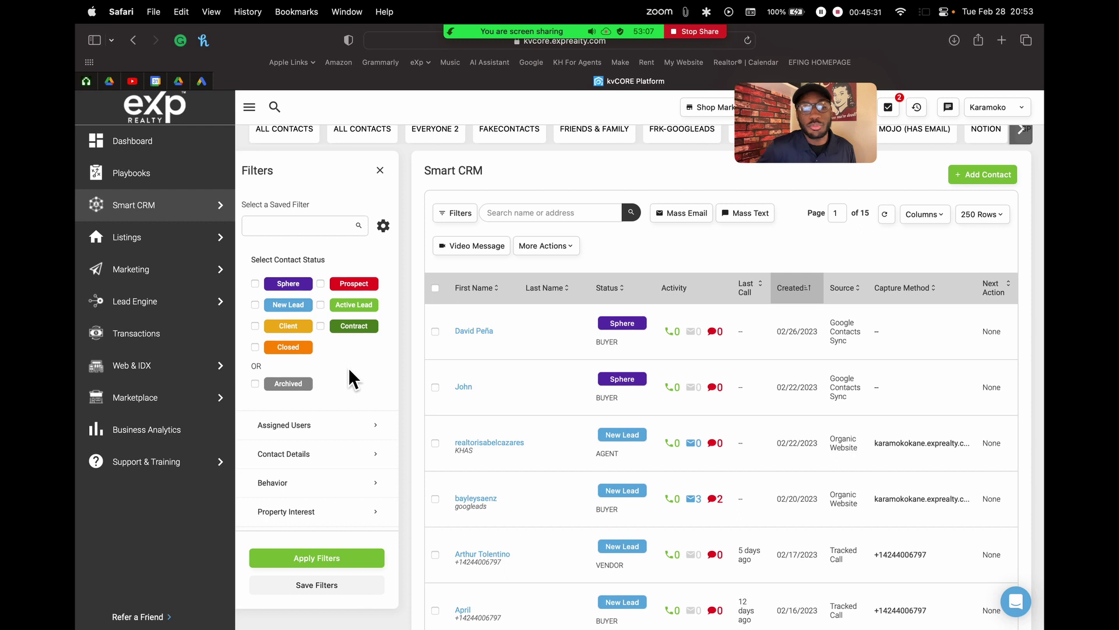
click(461, 213)
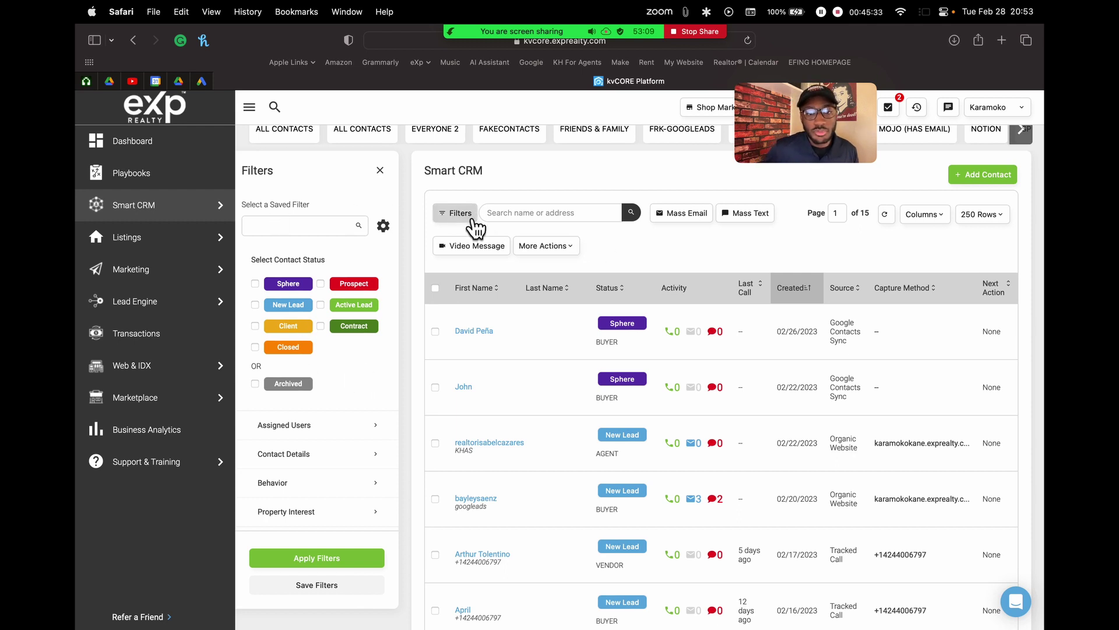
scroll(302, 393, down, 2)
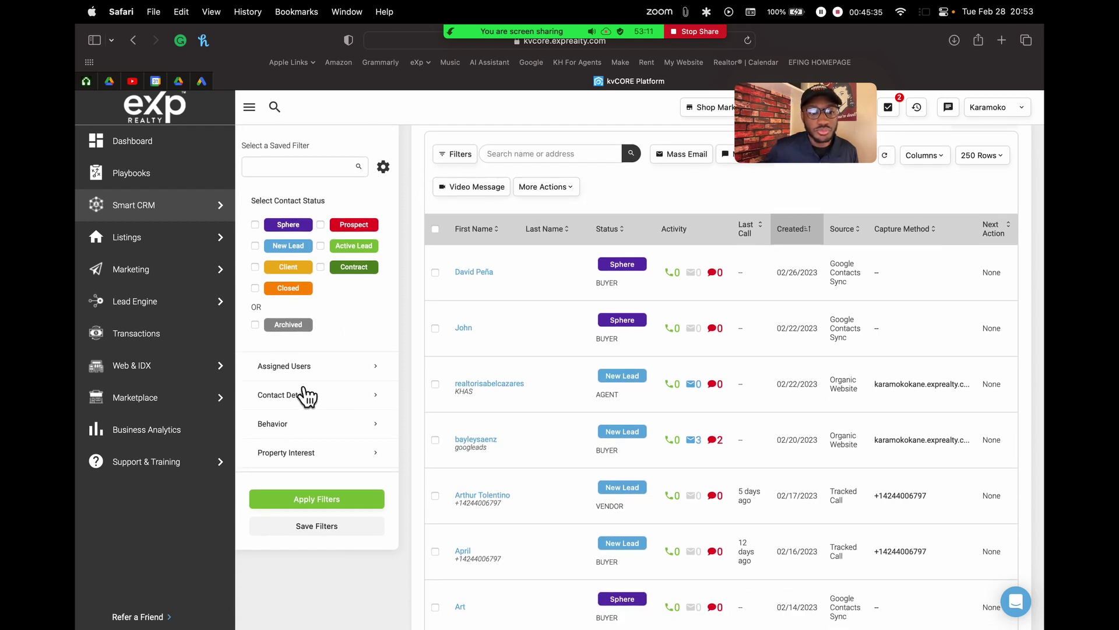
click(285, 396)
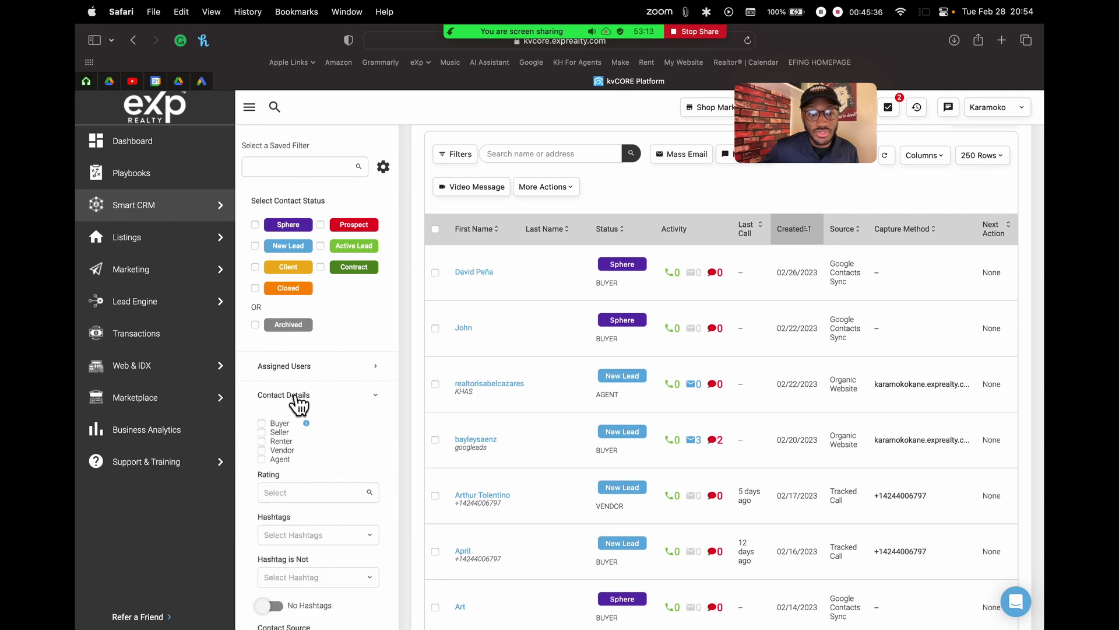
scroll(309, 401, down, 3)
scroll(310, 397, down, 2)
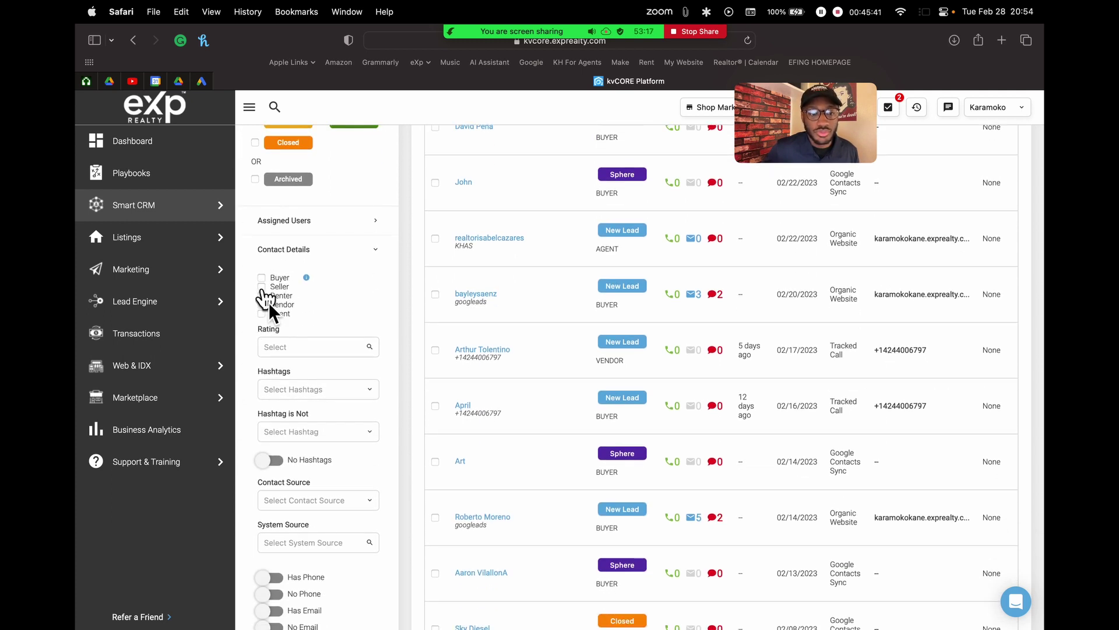
Filter the Smart CRM contacts by the hashtag first-time-homebuyer
click(287, 392)
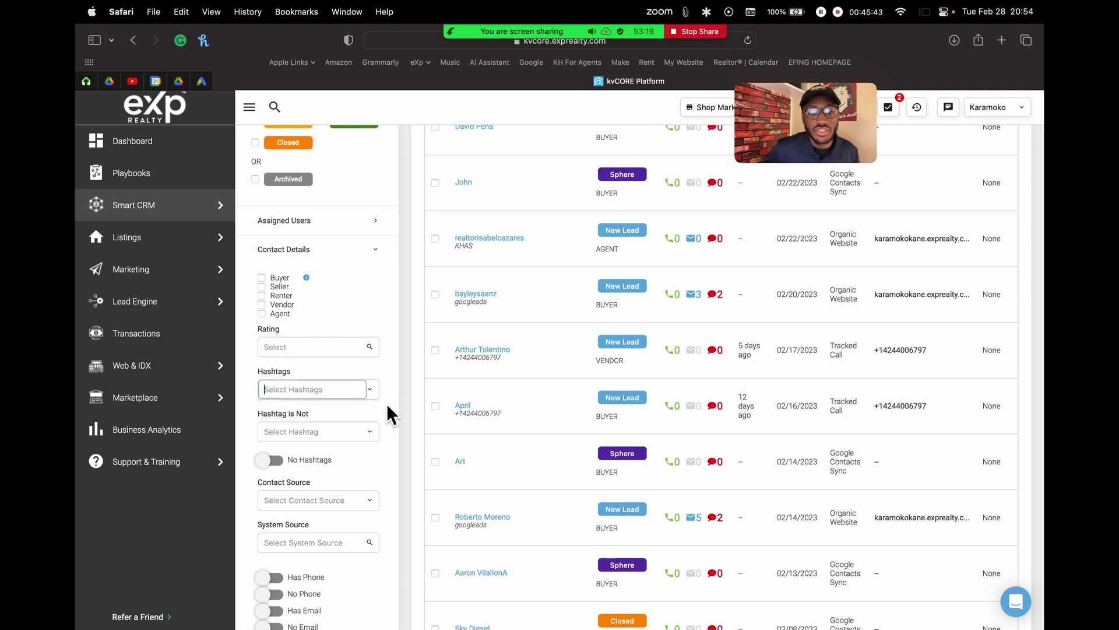
text(fir)
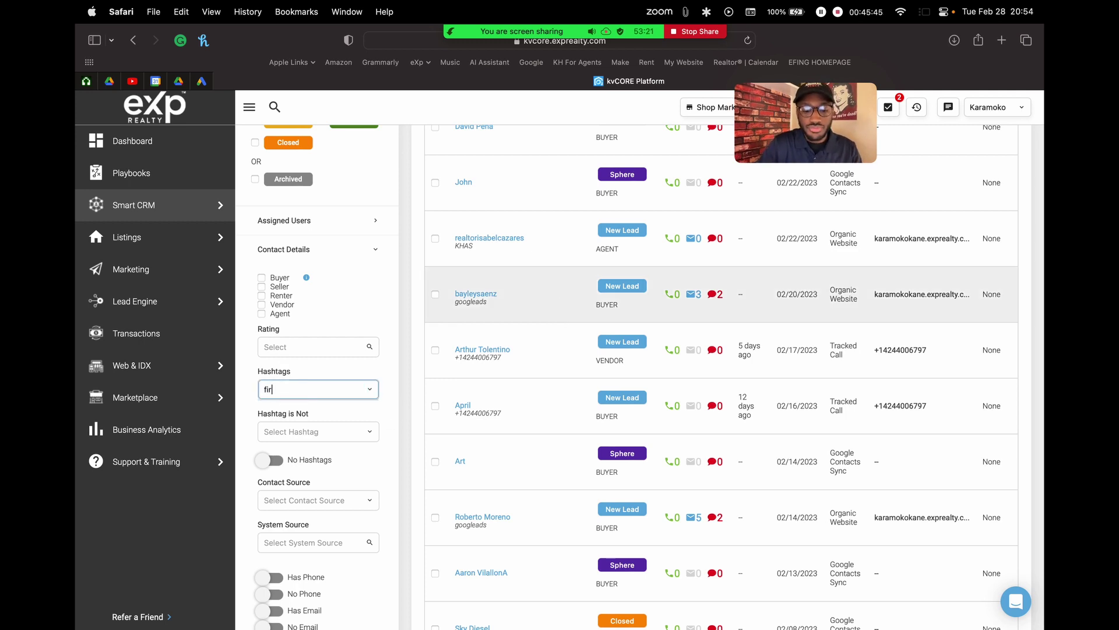
text(st-hom)
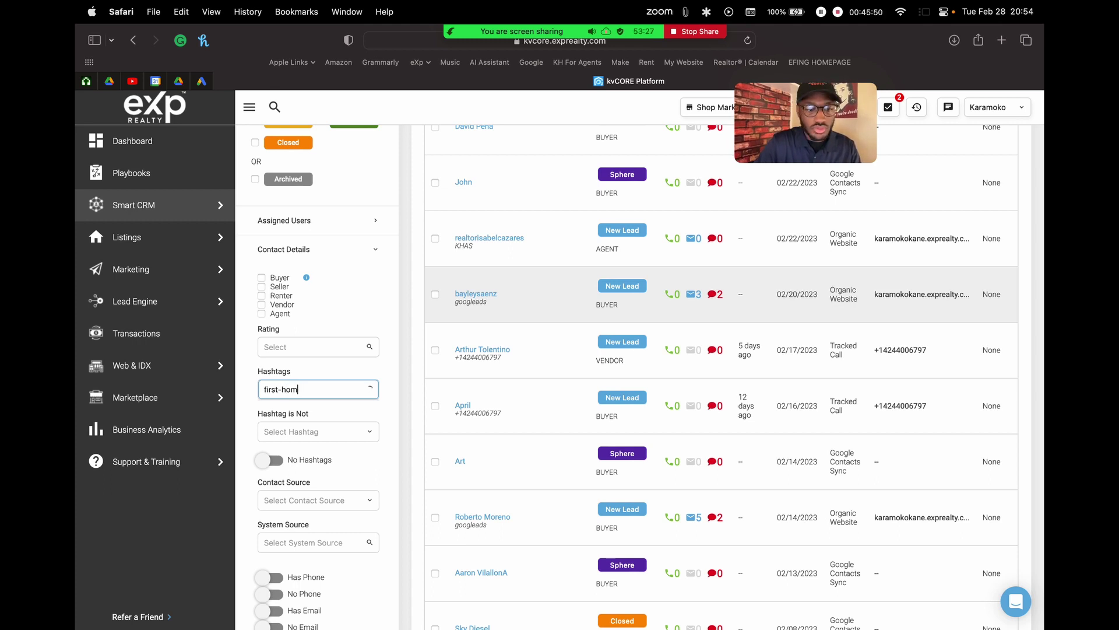
key(BackSpace)
text(t)
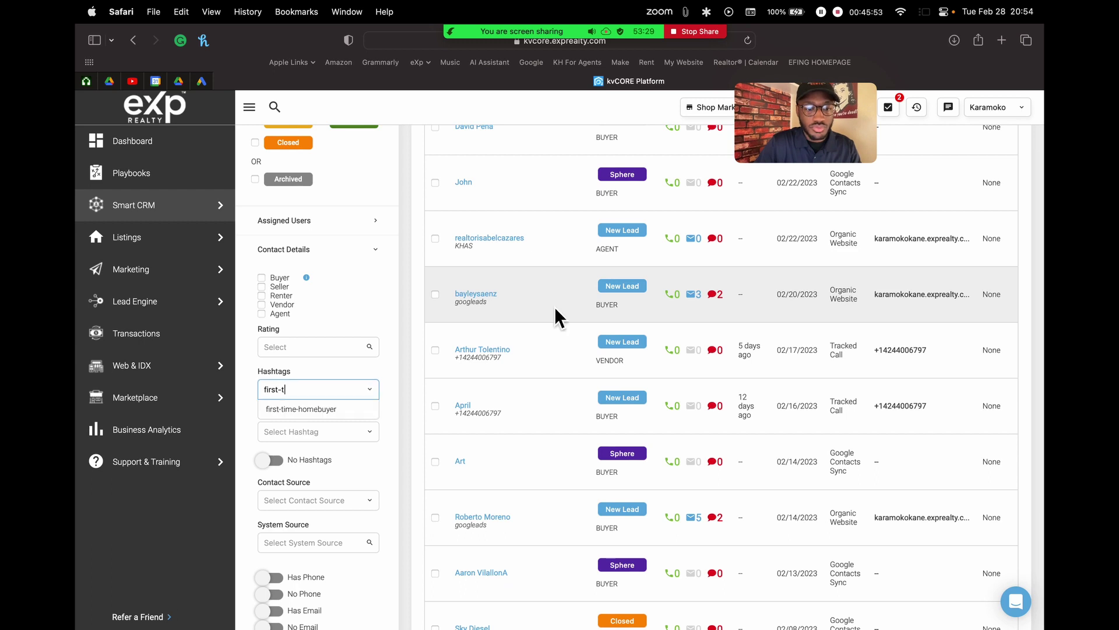
click(321, 413)
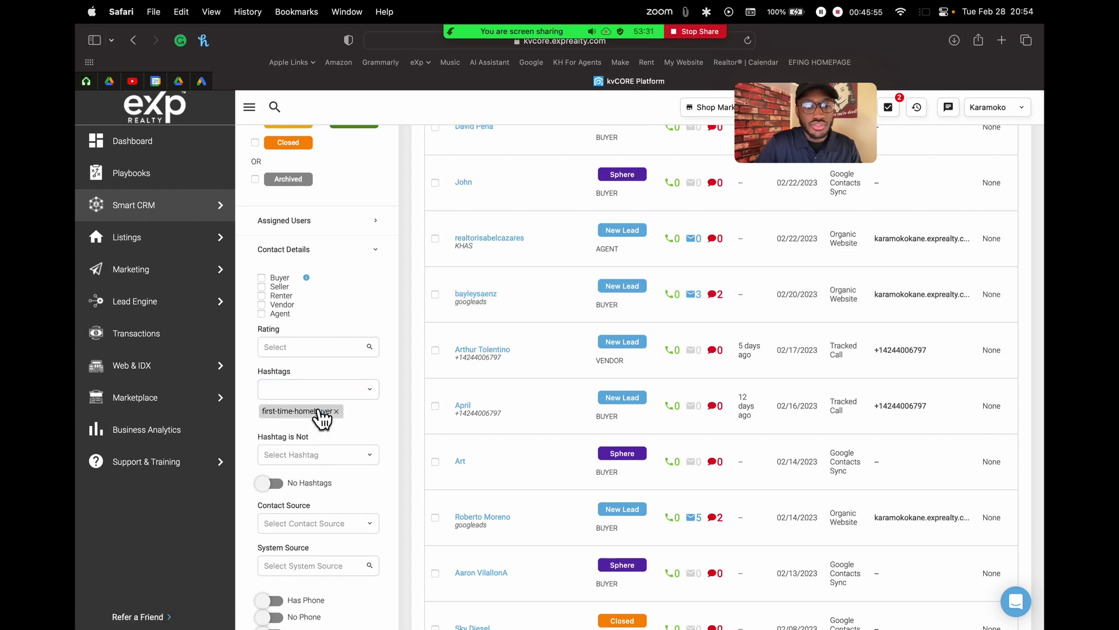
scroll(324, 419, down, 10)
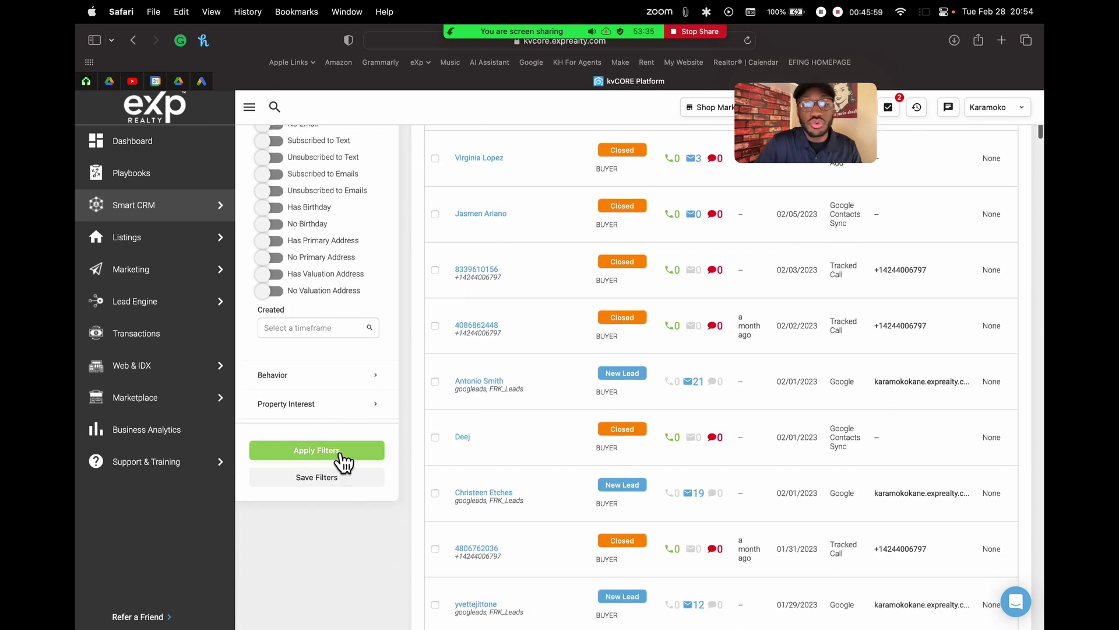
click(339, 461)
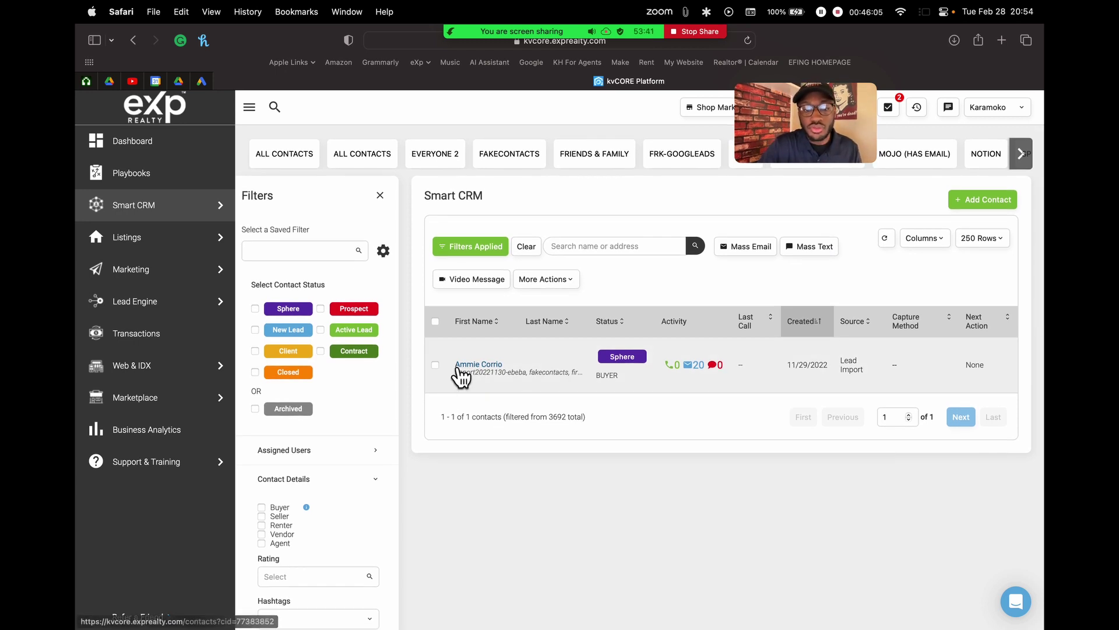
Add the Prospect status to the first-time-homebuyer filter and apply it
click(320, 309)
scroll(357, 445, down, 15)
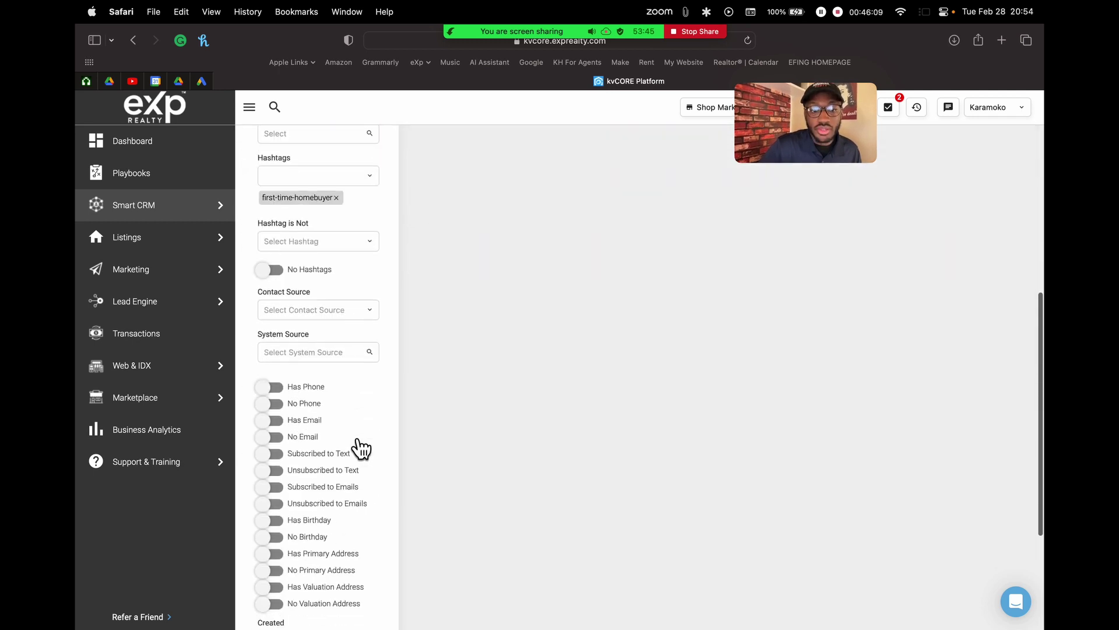
click(327, 560)
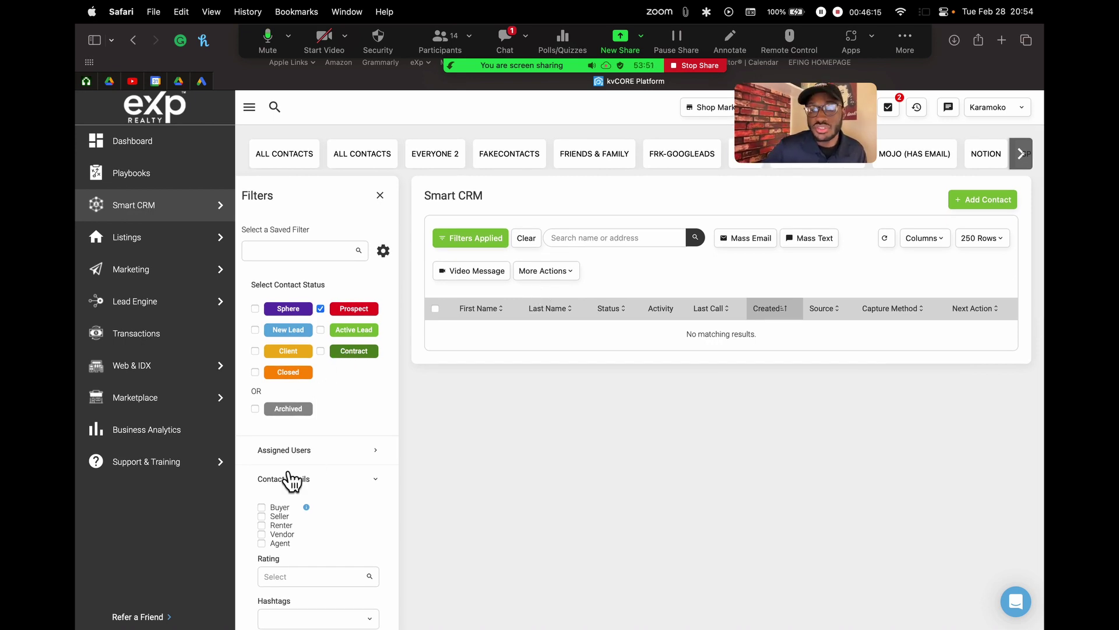
Remove the Prospect status from the filter and reapply it with only the hashtag
click(320, 309)
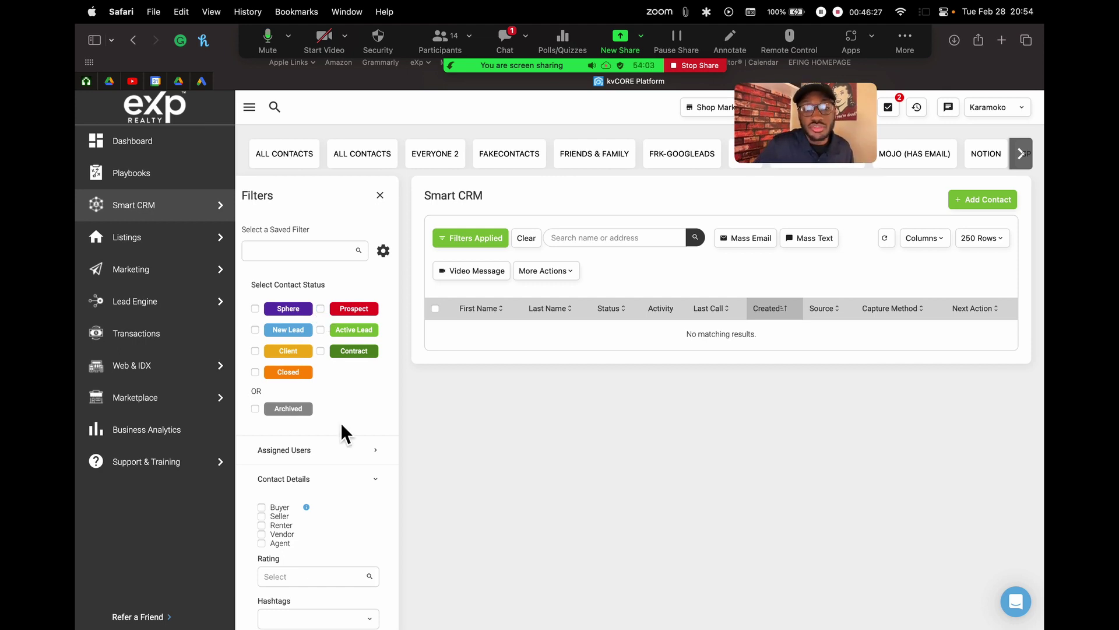
scroll(341, 422, down, 8)
scroll(340, 422, up, 1)
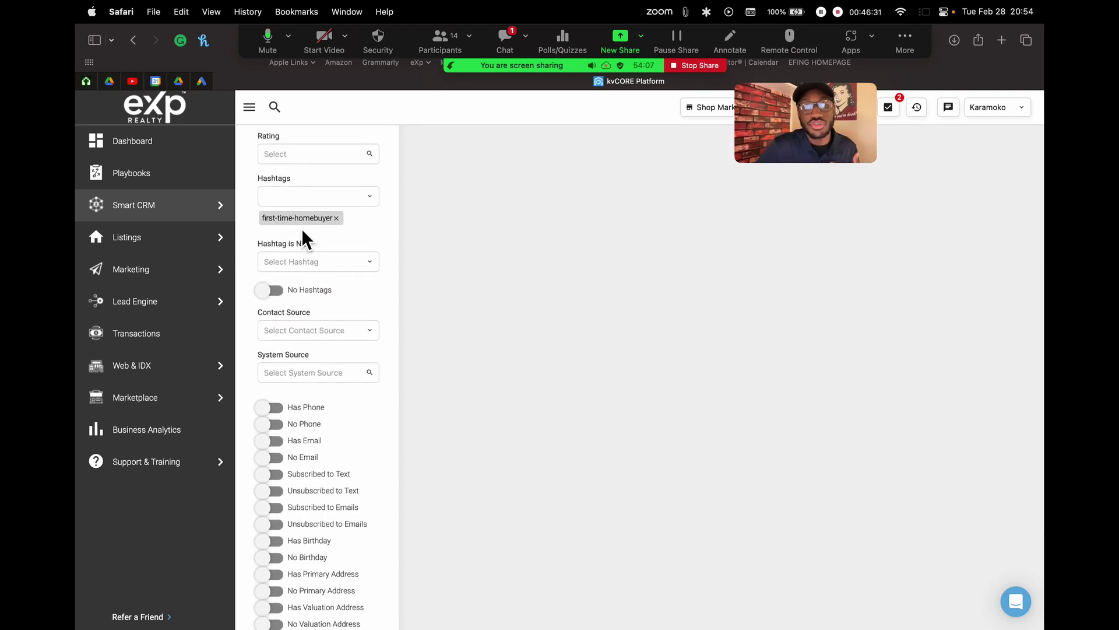
scroll(301, 233, down, 5)
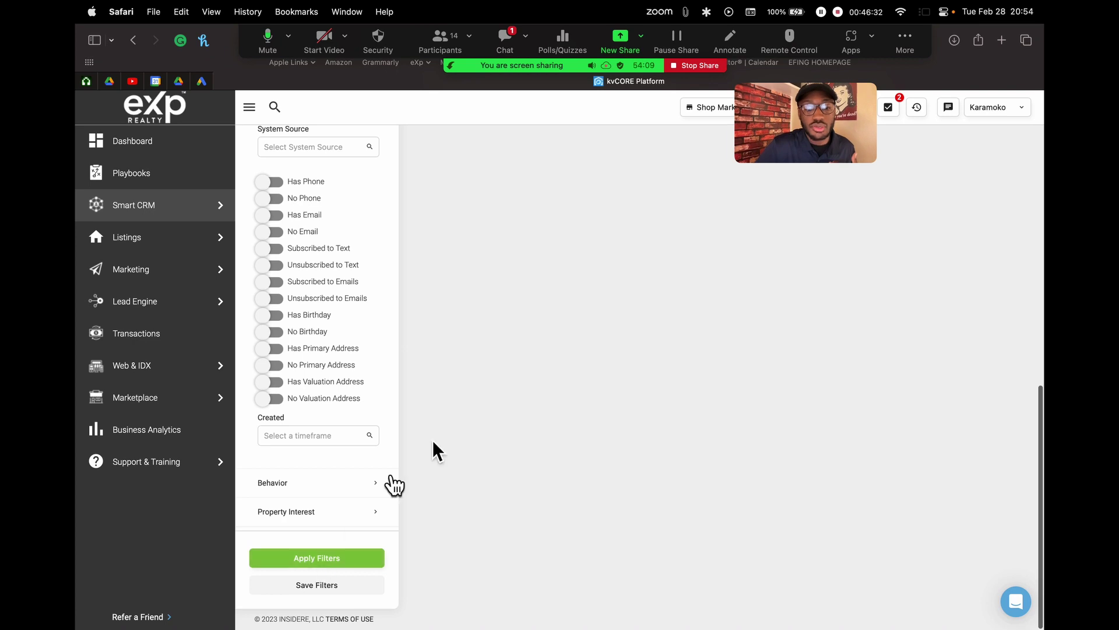
scroll(432, 439, up, 15)
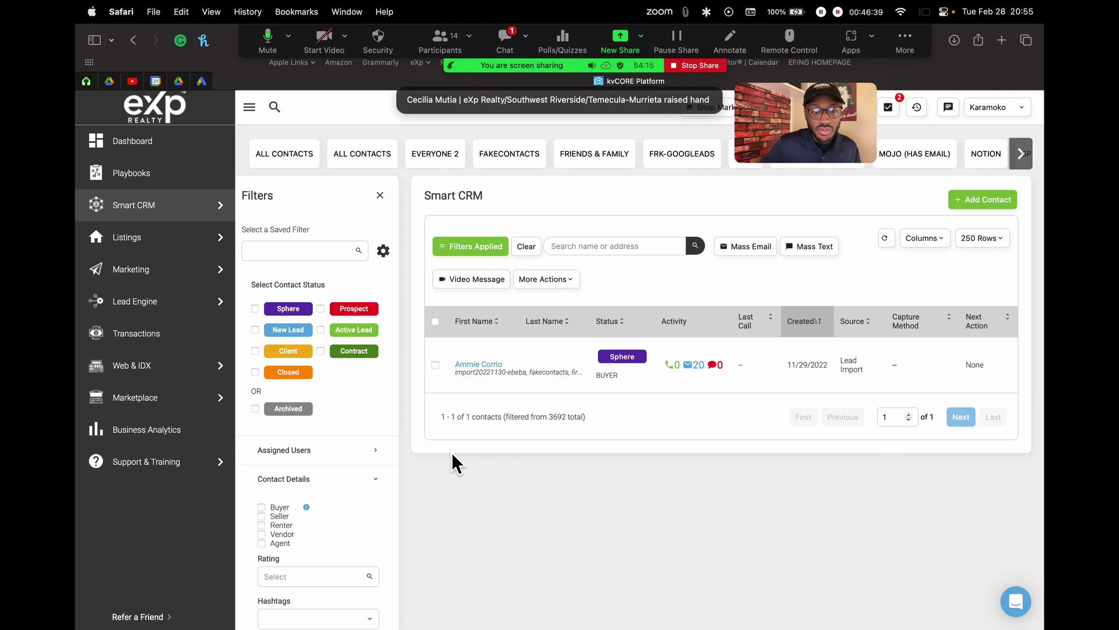
Save the hashtag filter as First Time HomeBuyer and pin it as a Quick Link at the top of the CRM
scroll(379, 407, down, 4)
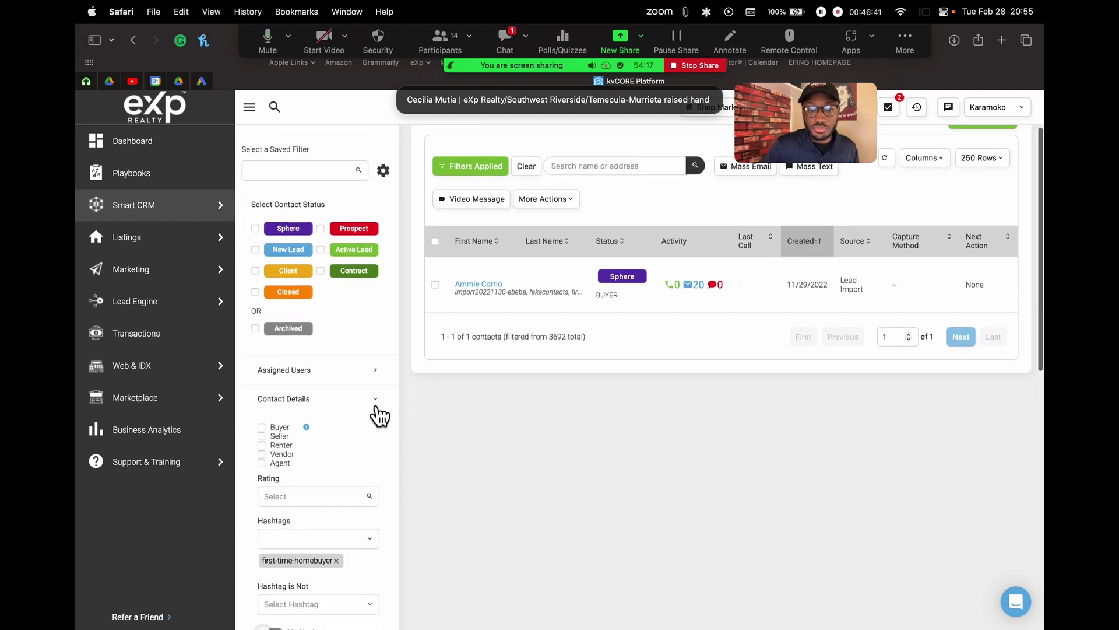
scroll(379, 414, down, 20)
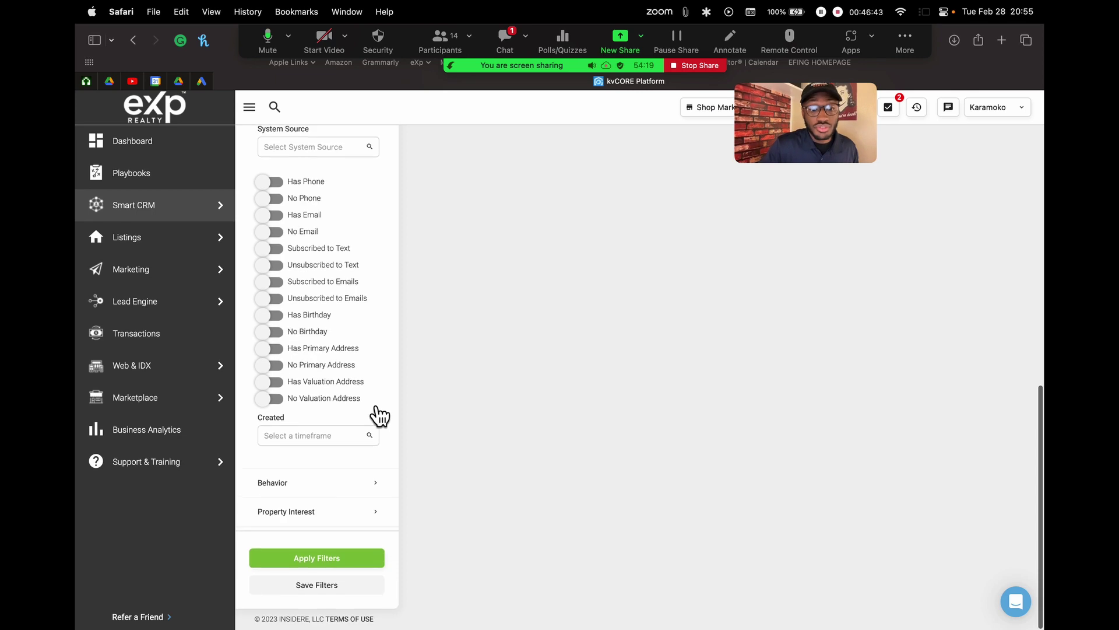
click(327, 586)
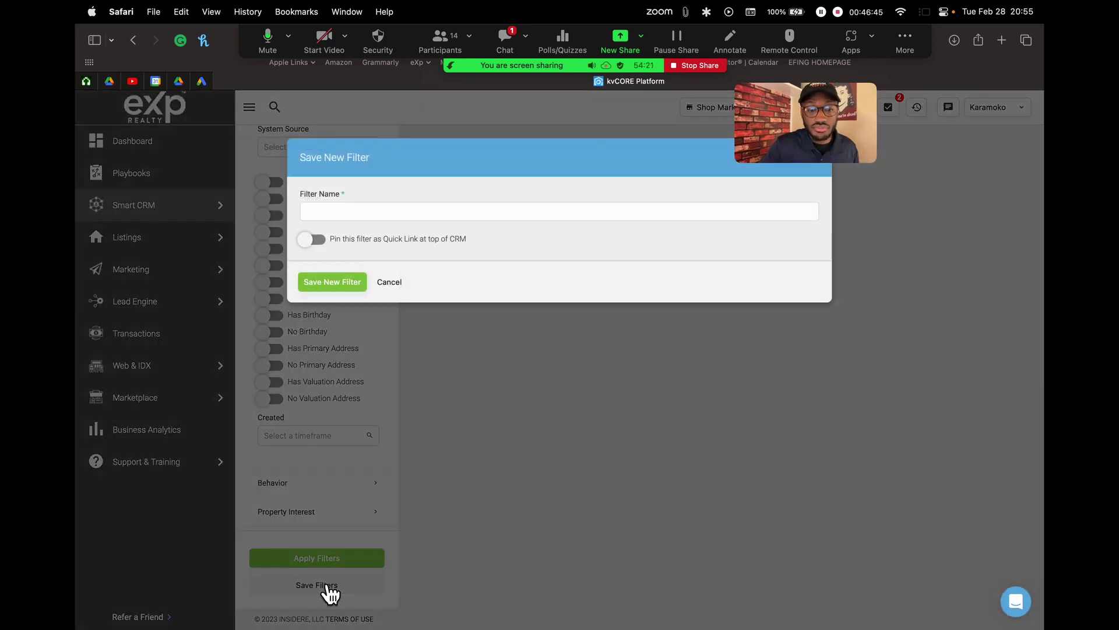
click(508, 210)
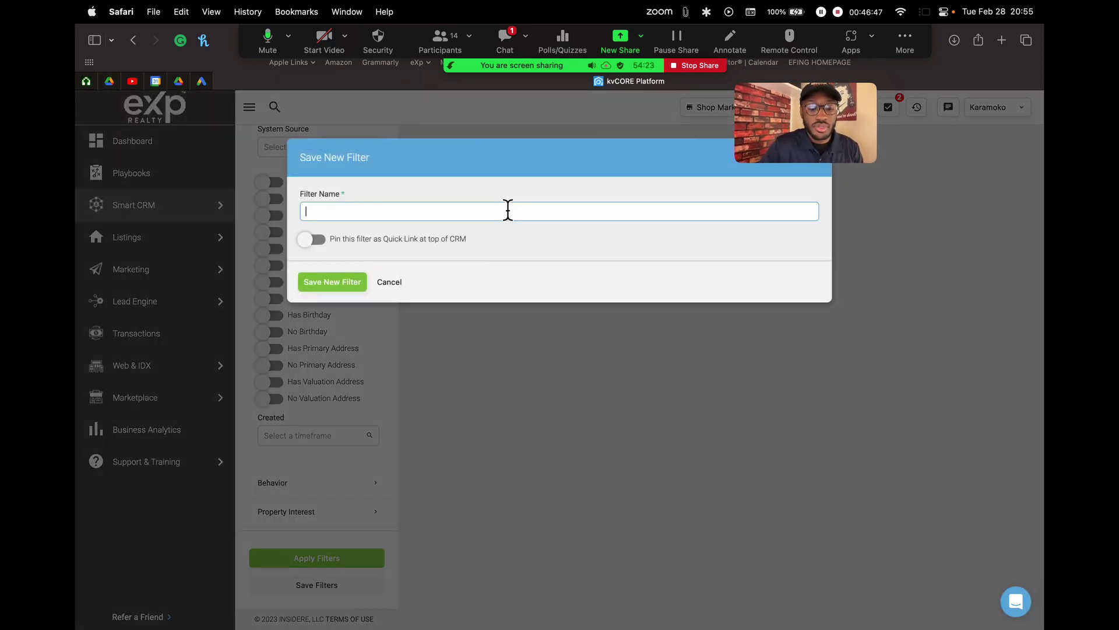
text(Firs)
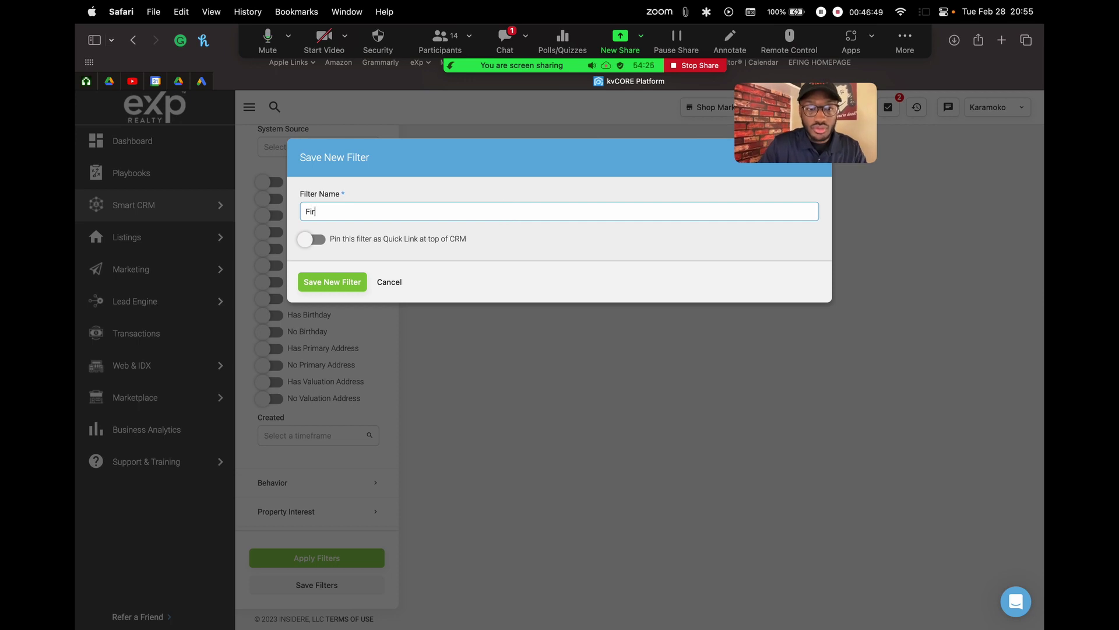
text(Time)
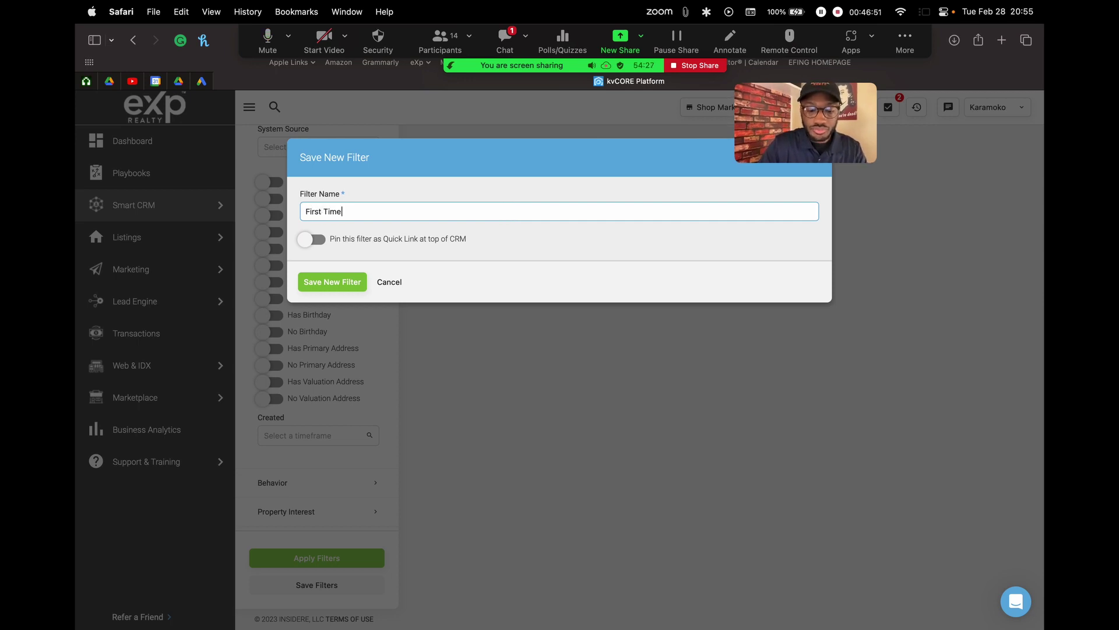
text( Home Buyer)
click(316, 239)
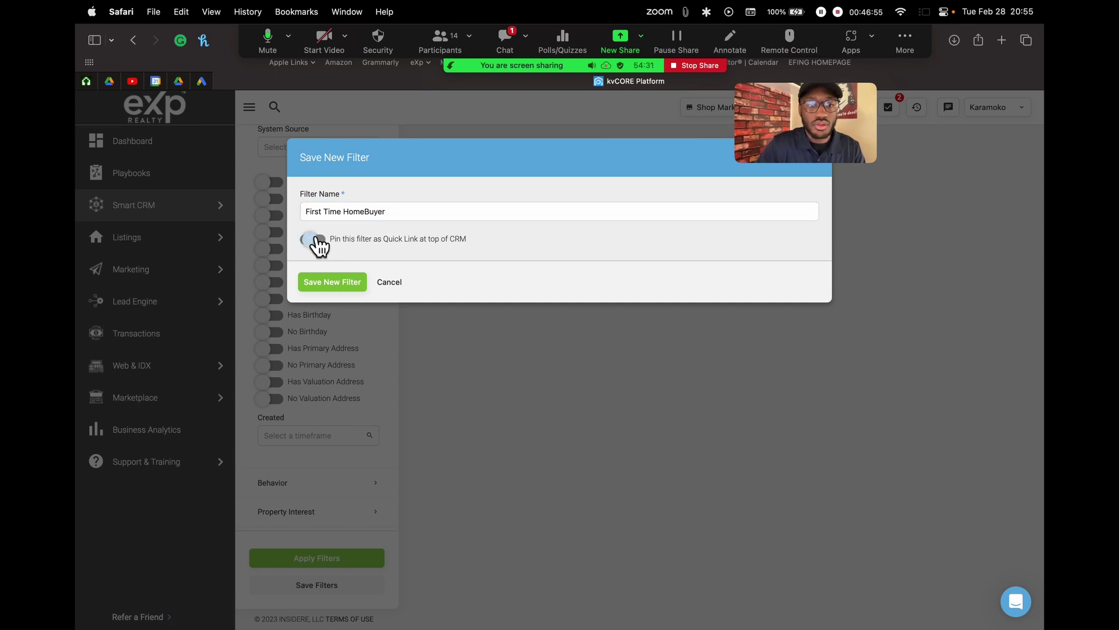
click(345, 286)
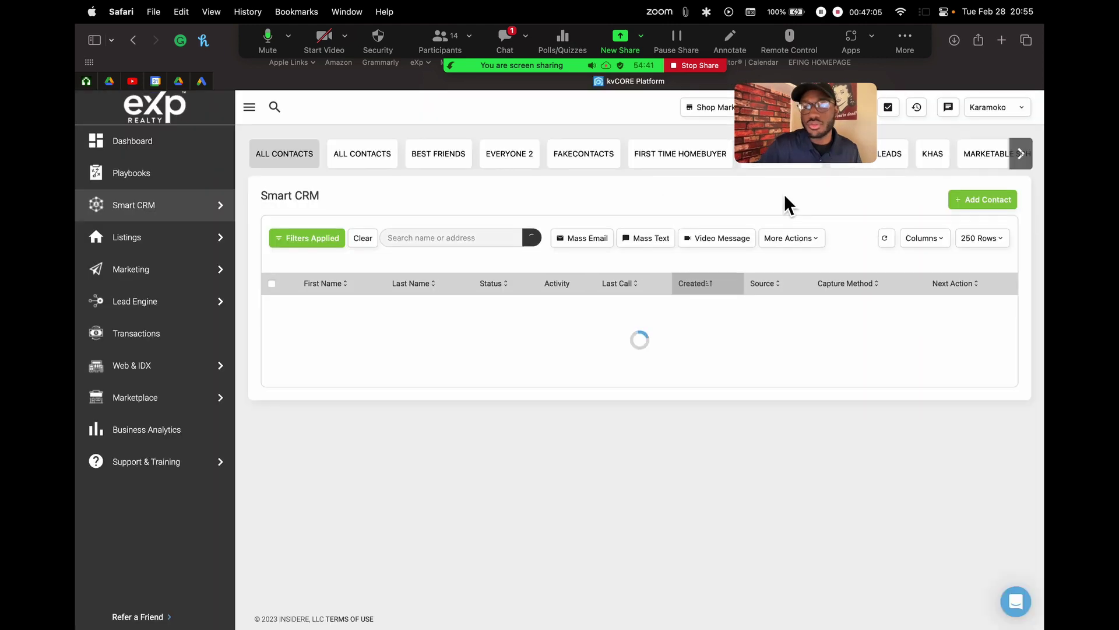
Move the webcam thumbnail off the quick links and load the First Time HomeBuyer saved filter
drag(768, 148, 695, 383)
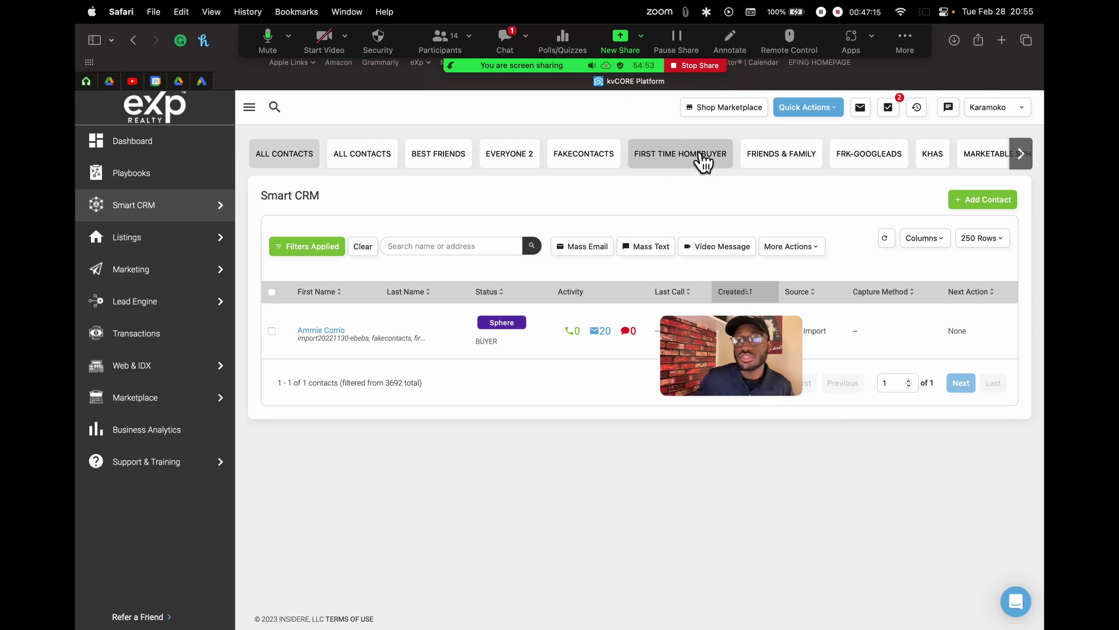
click(699, 168)
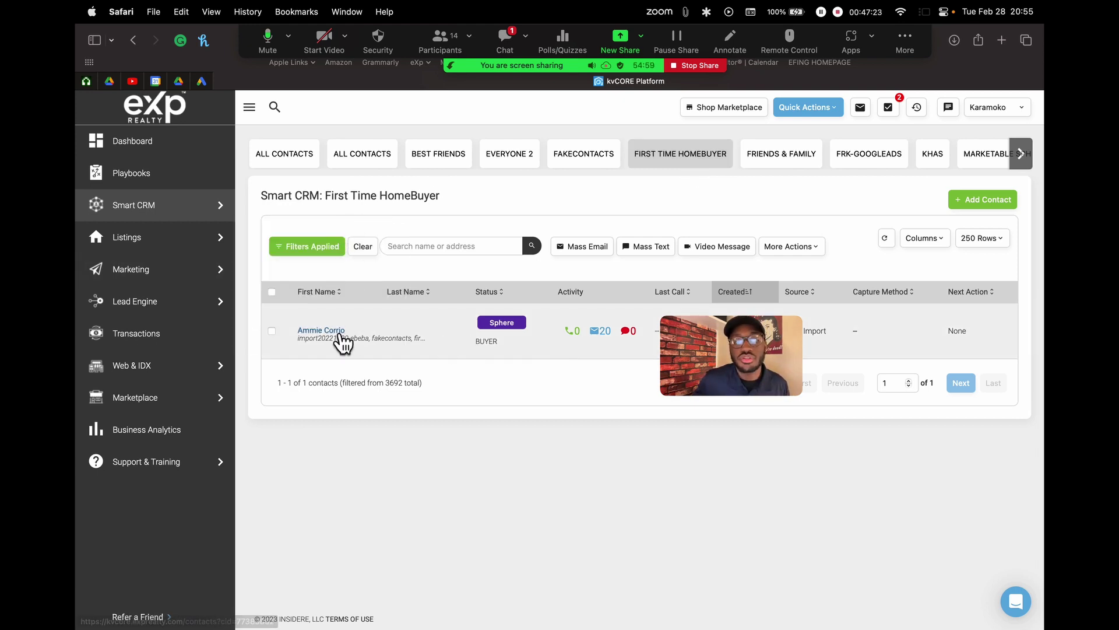
Check the Zoom meeting chat, close it, and open the participants list clear of the webcam thumbnail
click(501, 38)
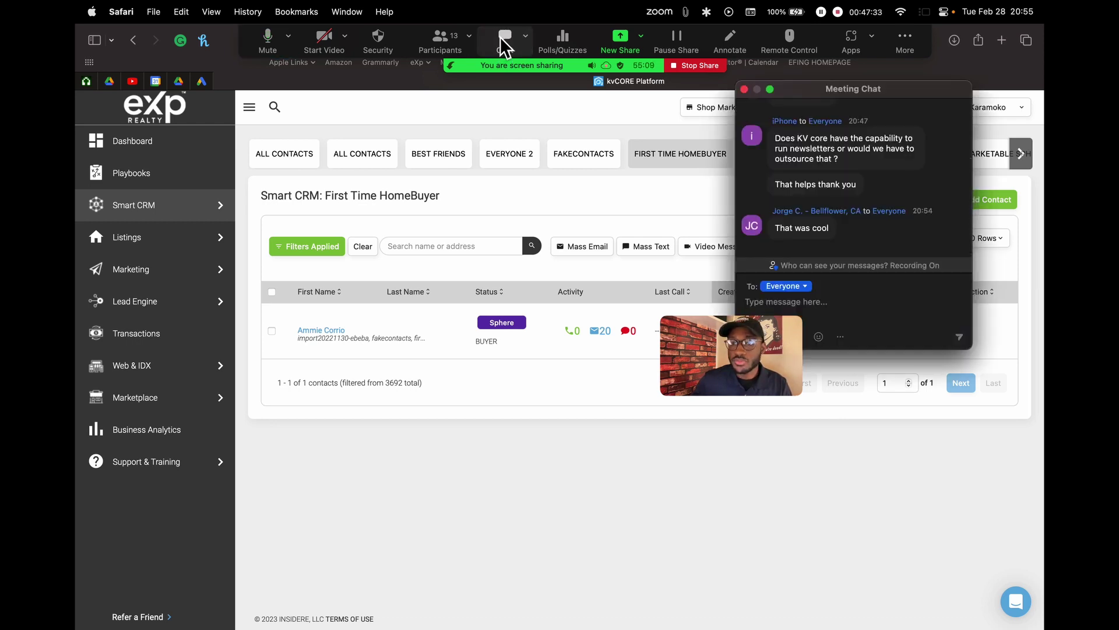
click(500, 39)
click(442, 40)
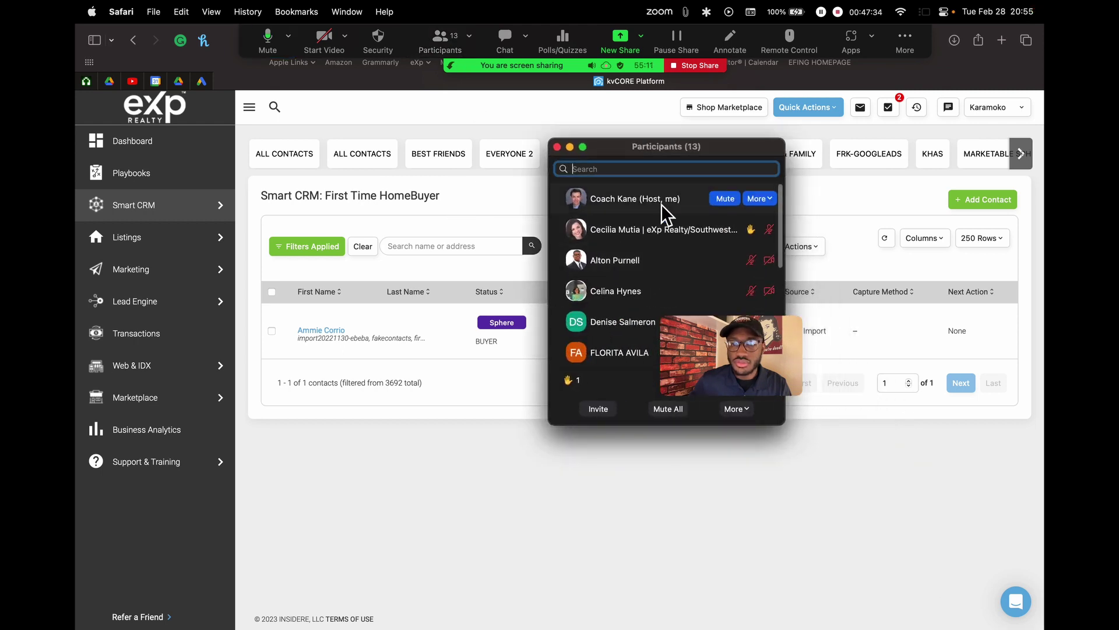
drag(717, 150, 563, 136)
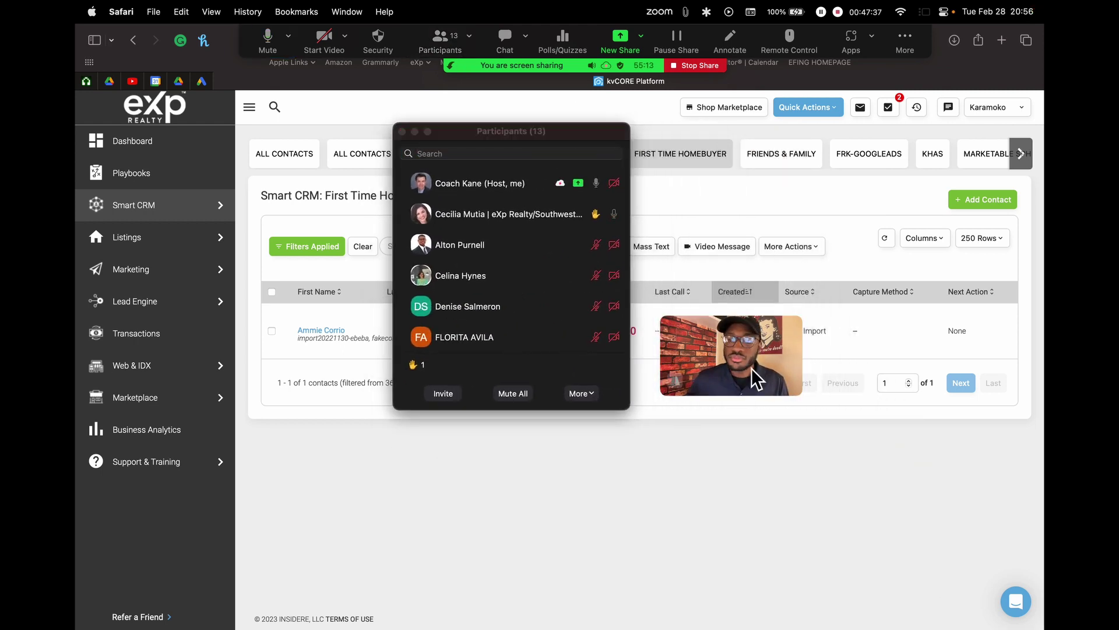
Minimize the meeting's Participants window and clear the First Time HomeBuyer filter from the contact list
drag(756, 380, 991, 525)
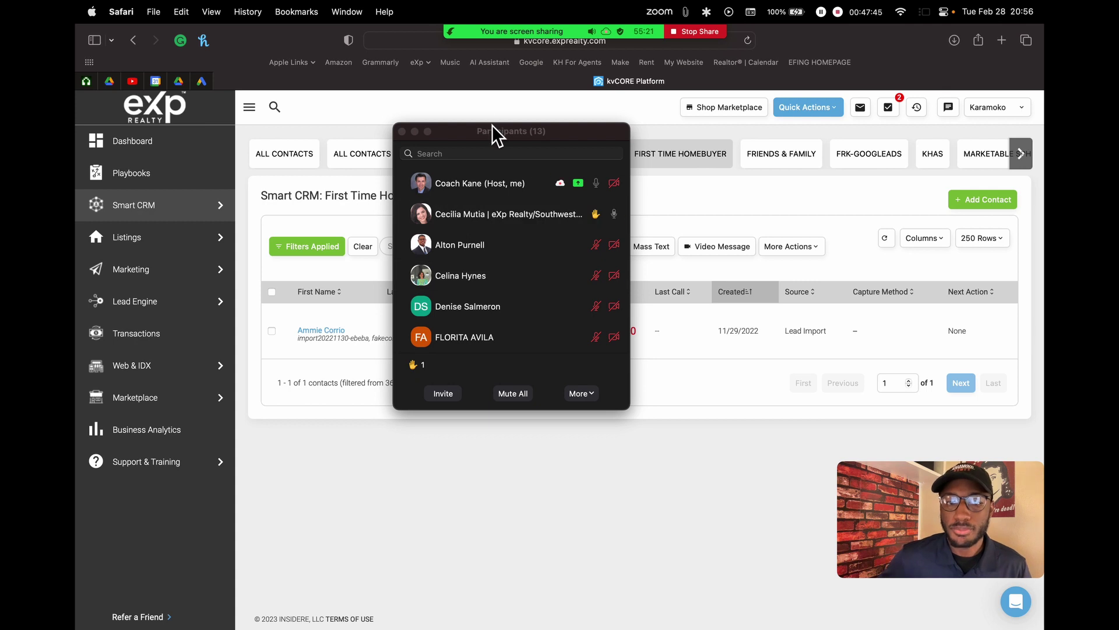
click(415, 133)
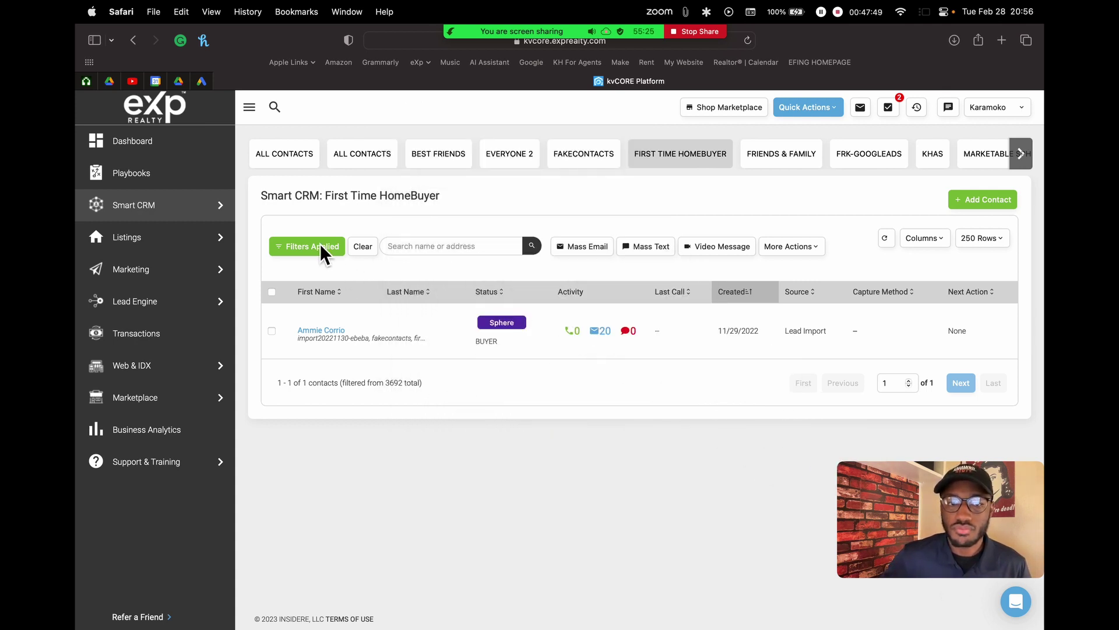
click(319, 252)
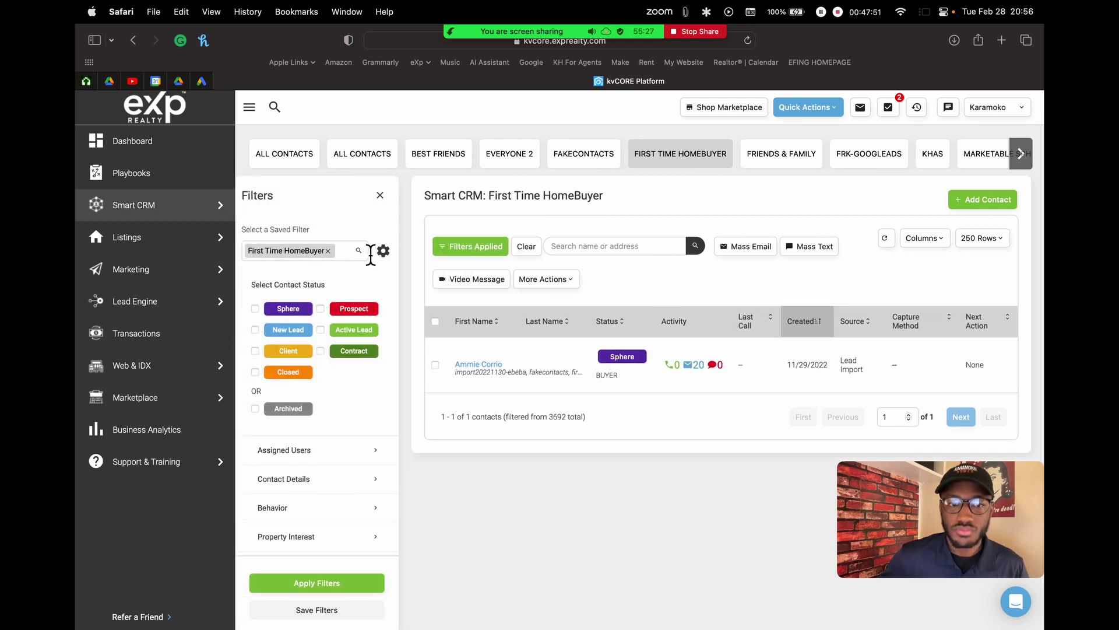
scroll(376, 268, down, 1)
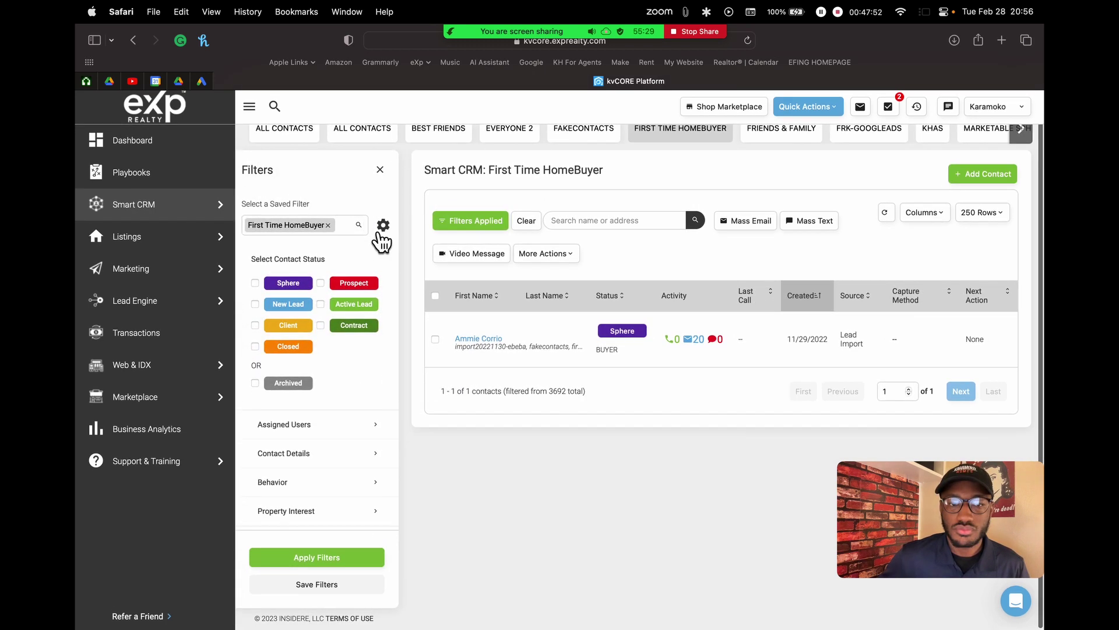
click(526, 222)
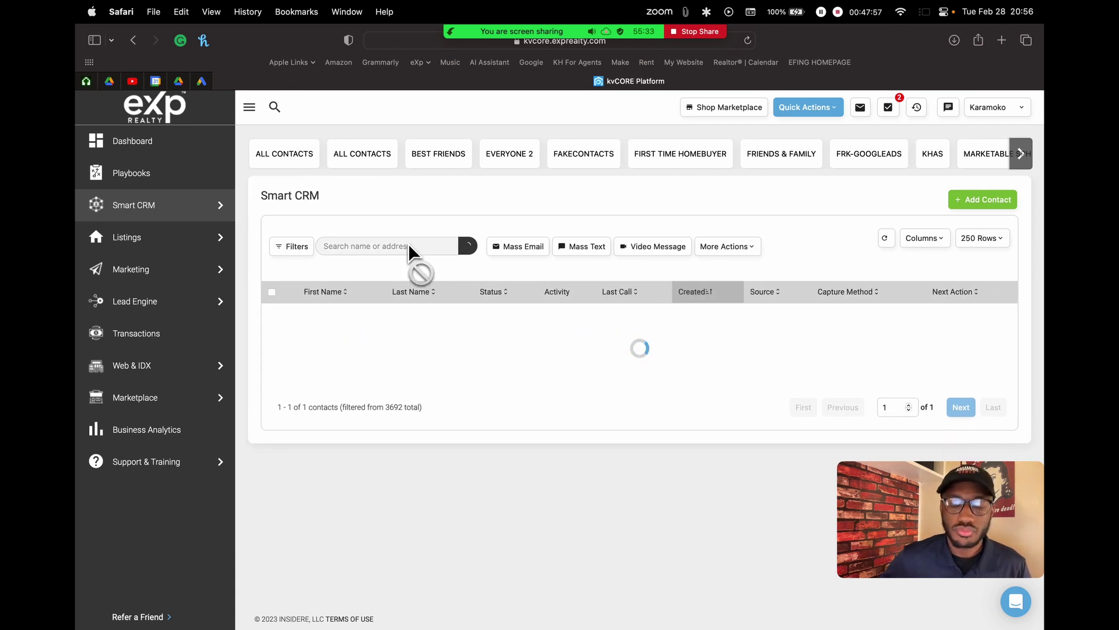
Add the hashtag first-time-homebuyer to the Contact Details filters of the Smart CRM list
click(297, 247)
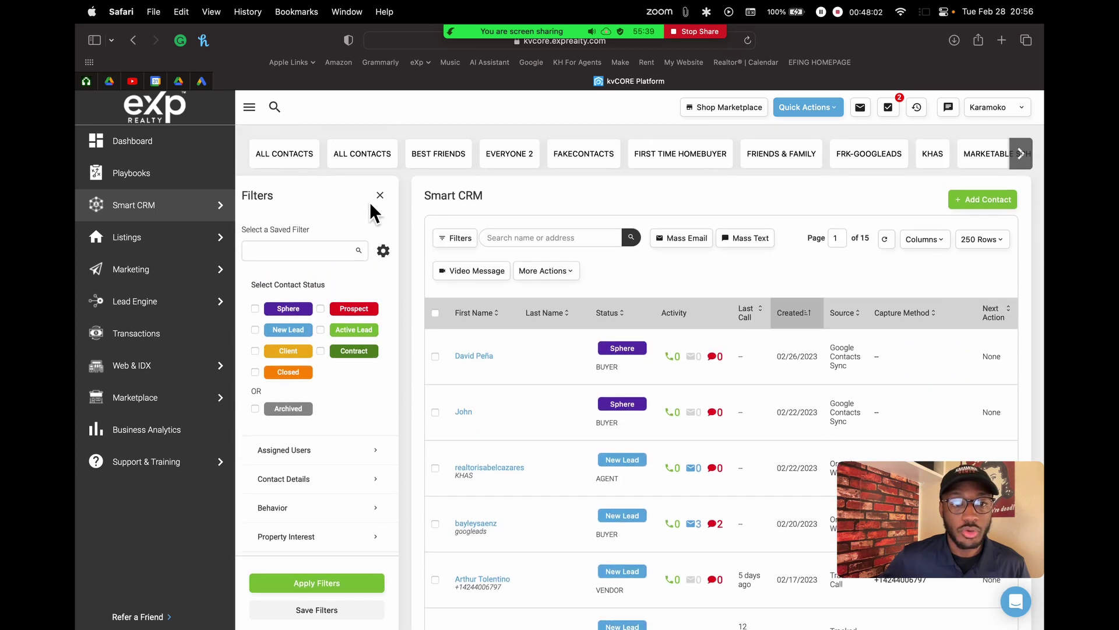
click(304, 484)
scroll(315, 486, down, 3)
scroll(315, 487, down, 3)
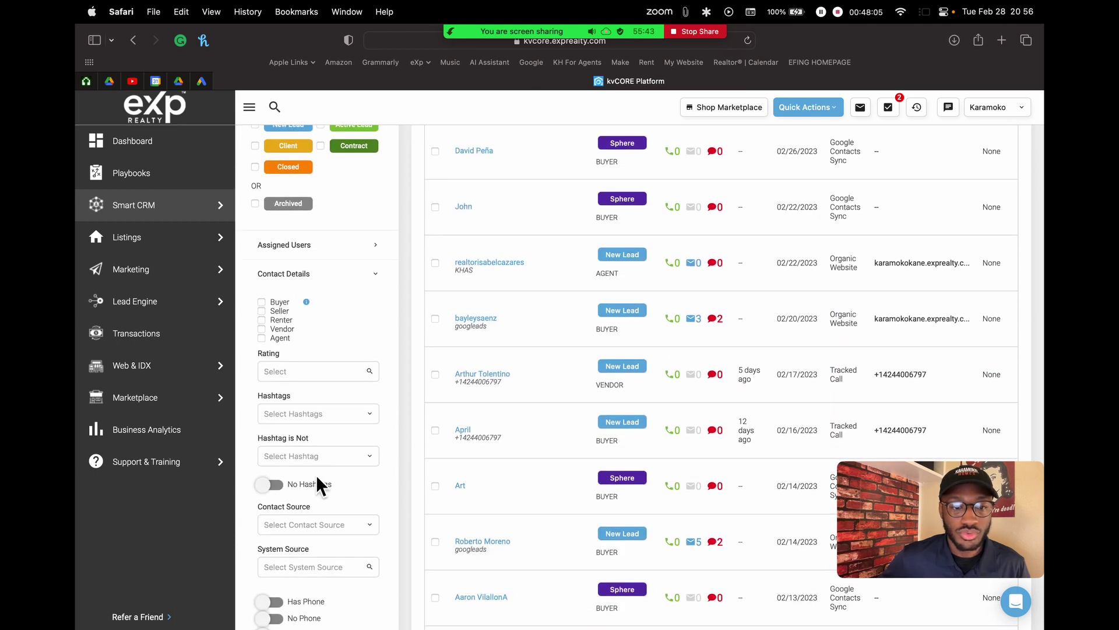
click(299, 415)
text(first -)
key(BackSpace)
key(BackSpace)
text(-)
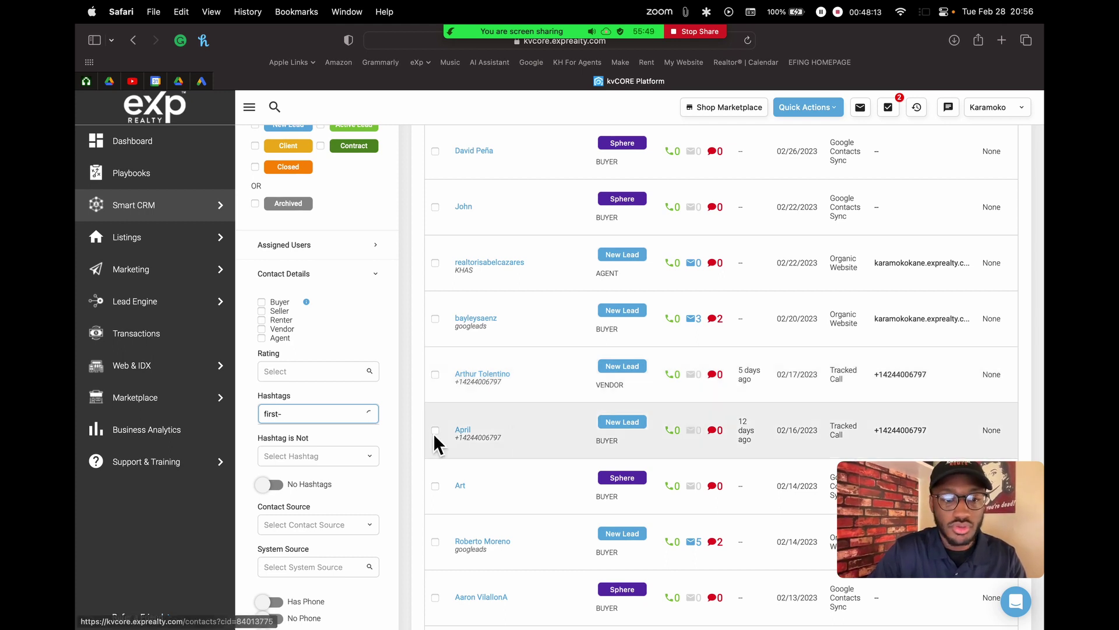
click(325, 433)
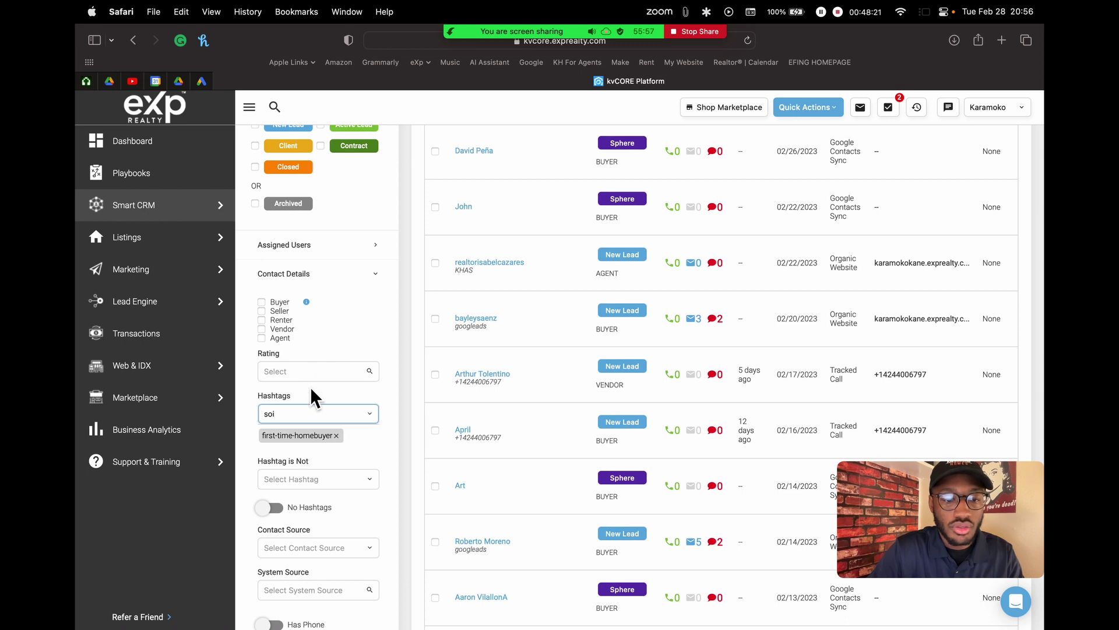
Search the hashtag filter for "friend" and add Friends&Family as a second hashtag
key(BackSpace)
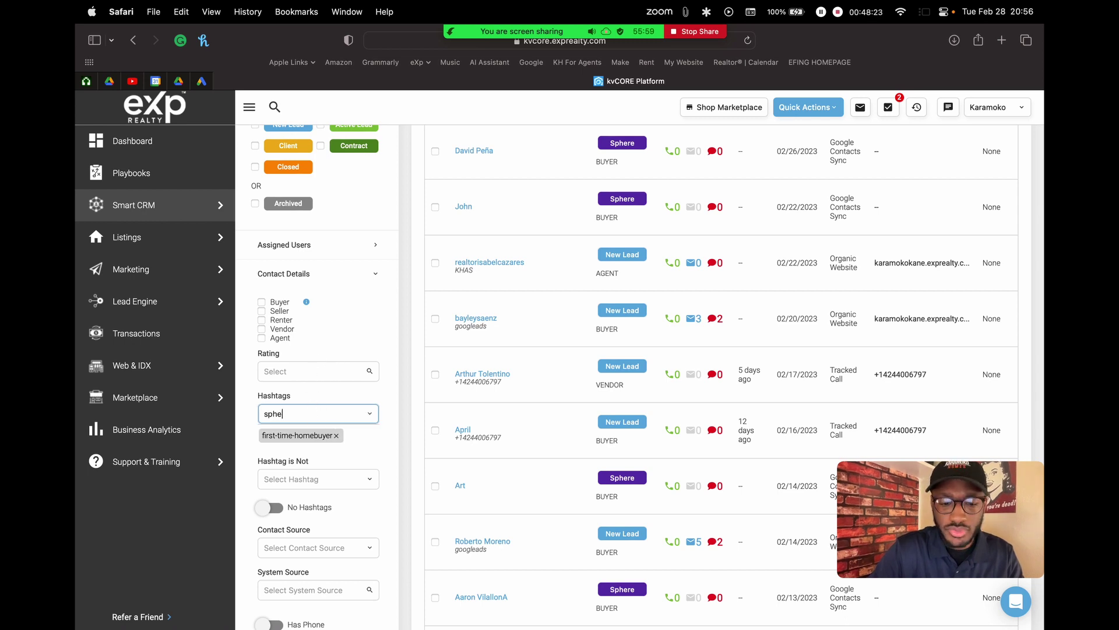
text(re)
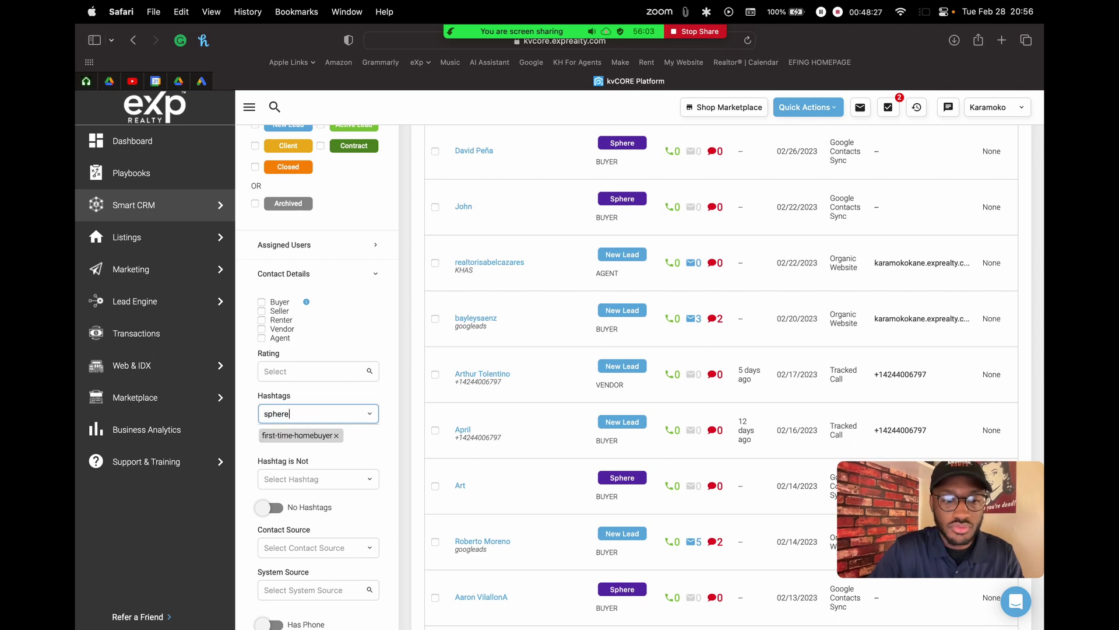
key(BackSpace)
key(BackSpace)
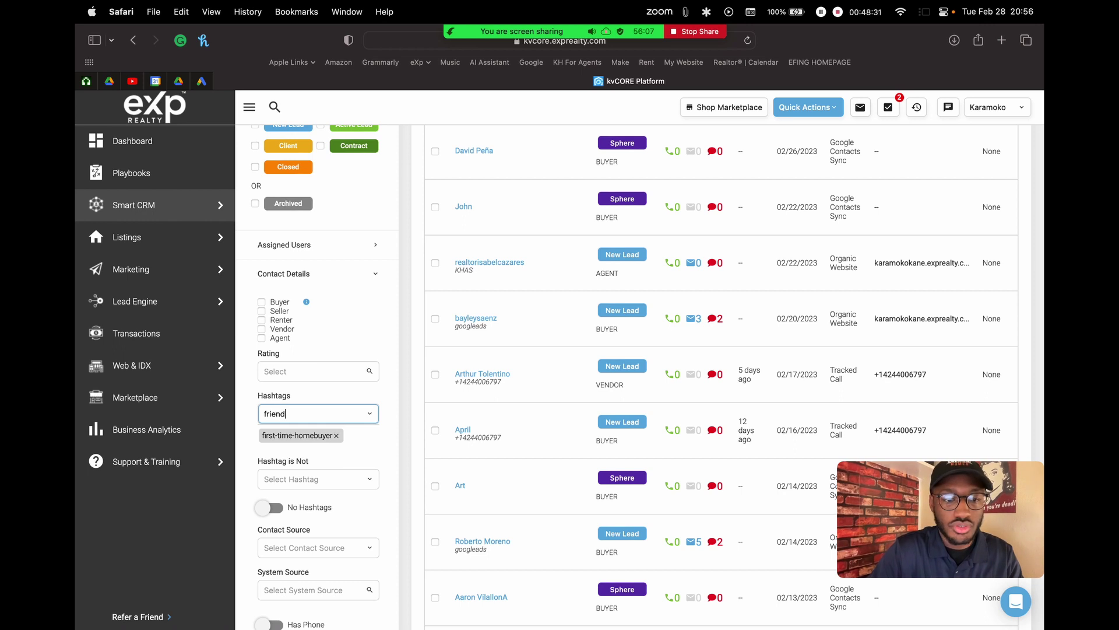
click(292, 453)
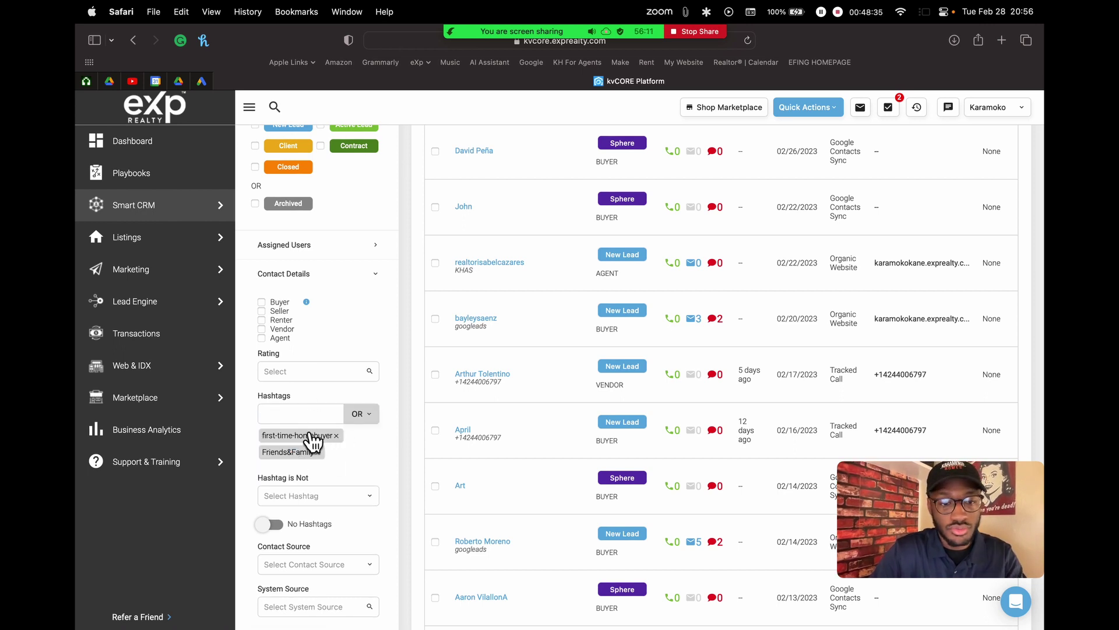
click(300, 414)
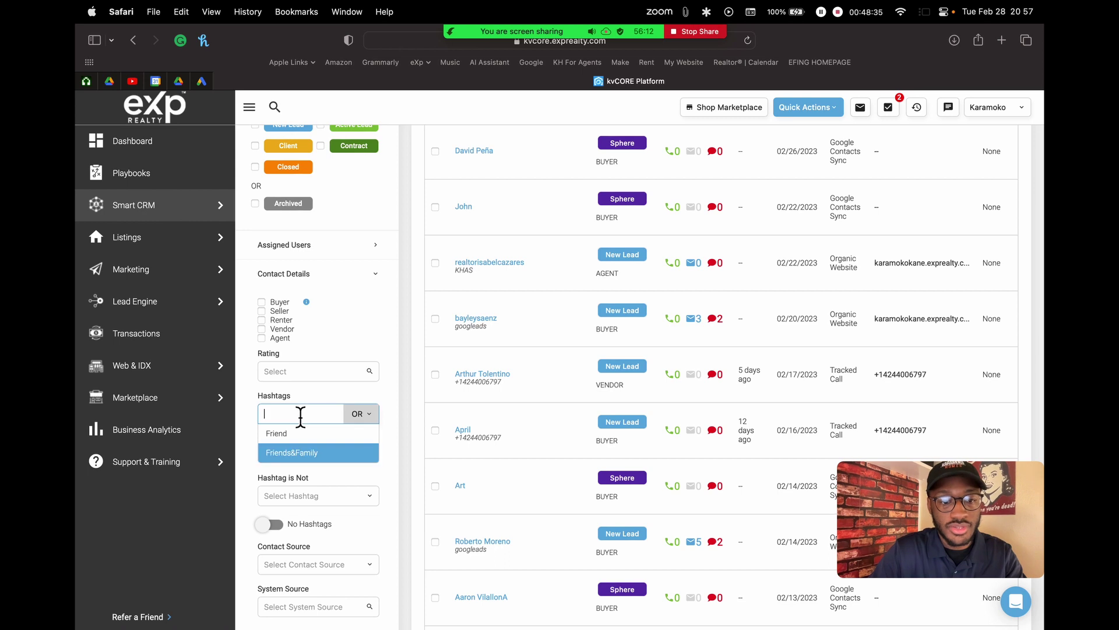
click(388, 392)
Switch the matching rule between the two hashtags to AND and set it back to OR
scroll(358, 423, up, 5)
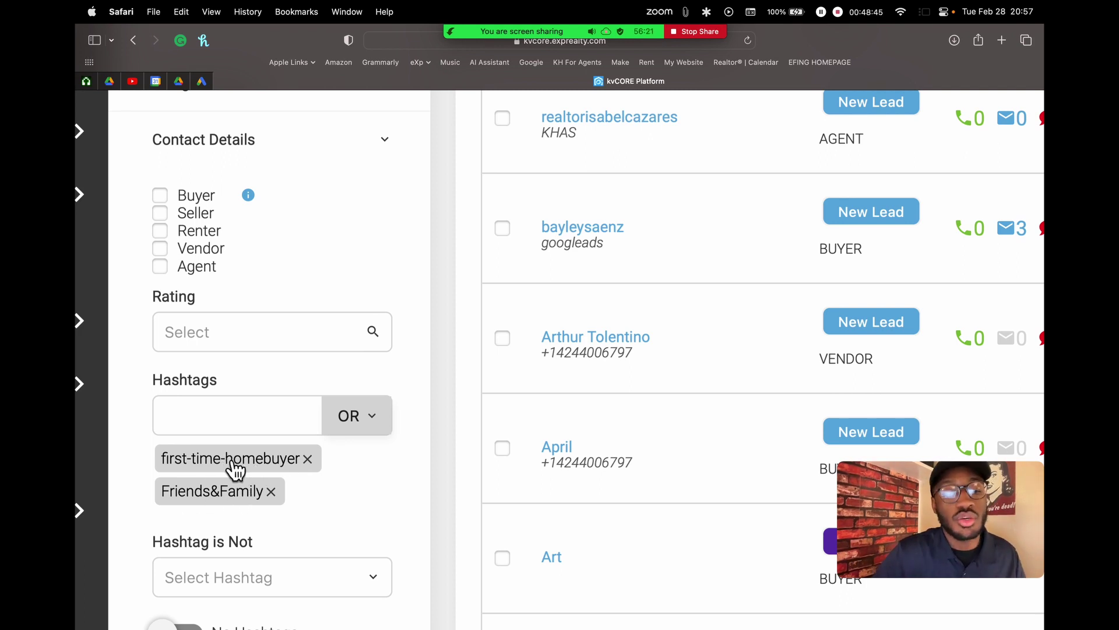
click(371, 426)
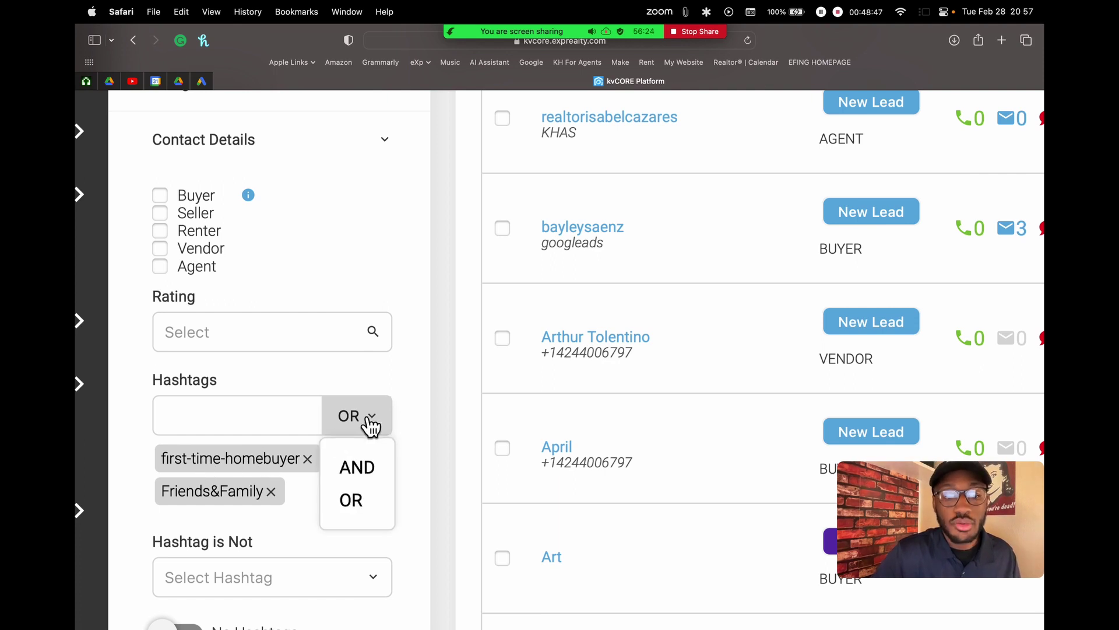
click(372, 470)
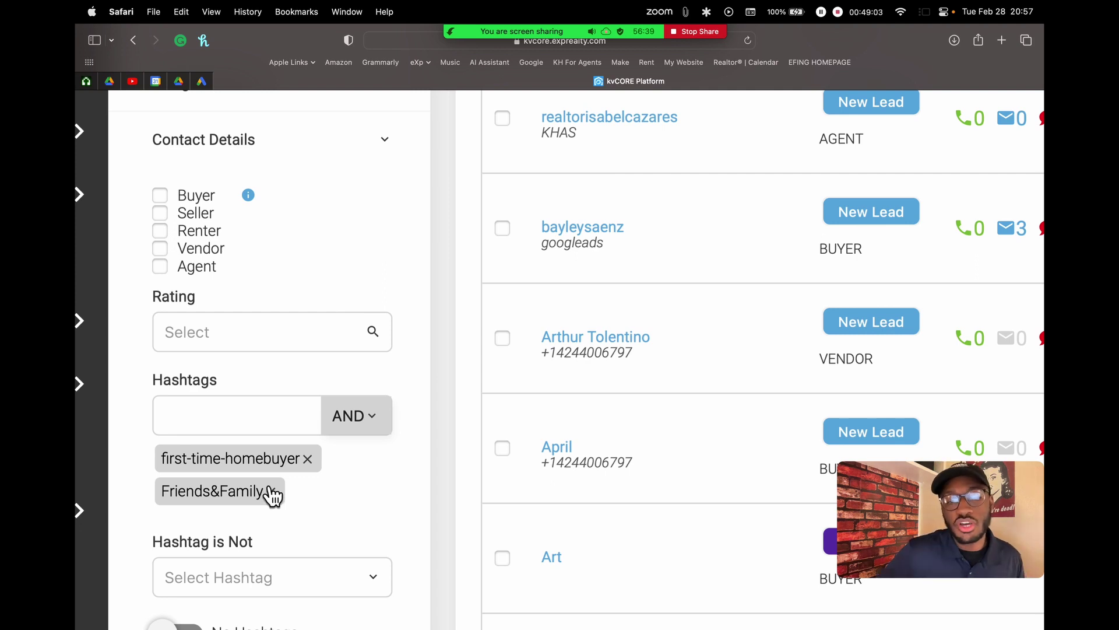
click(362, 418)
click(362, 502)
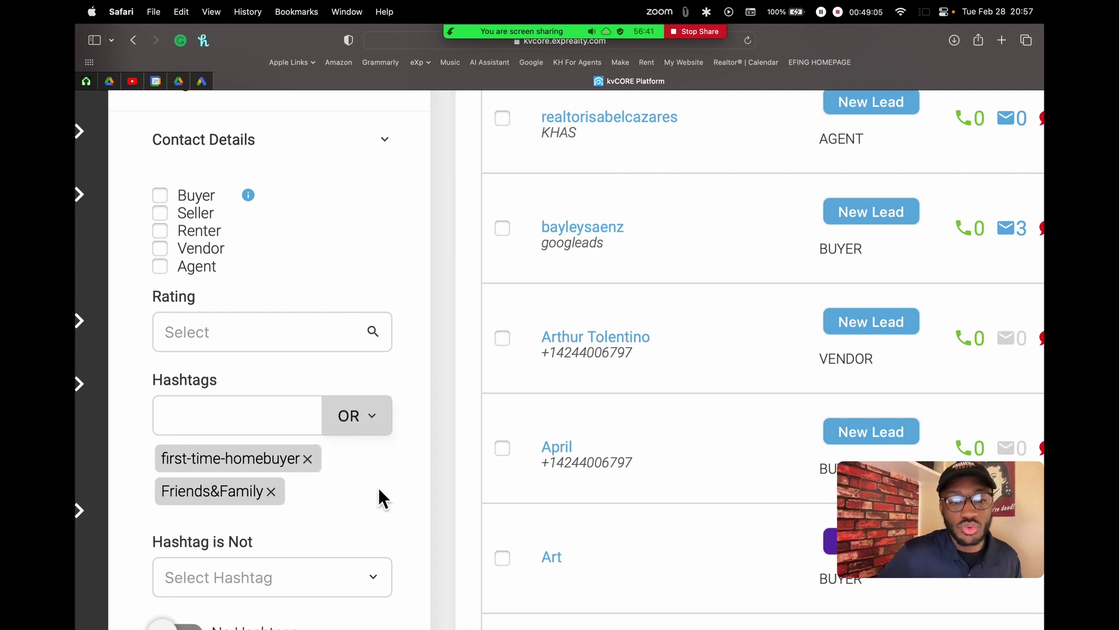
Apply the filters so contacts with either first-time-homebuyer or Friends&Family are listed
scroll(372, 496, down, 5)
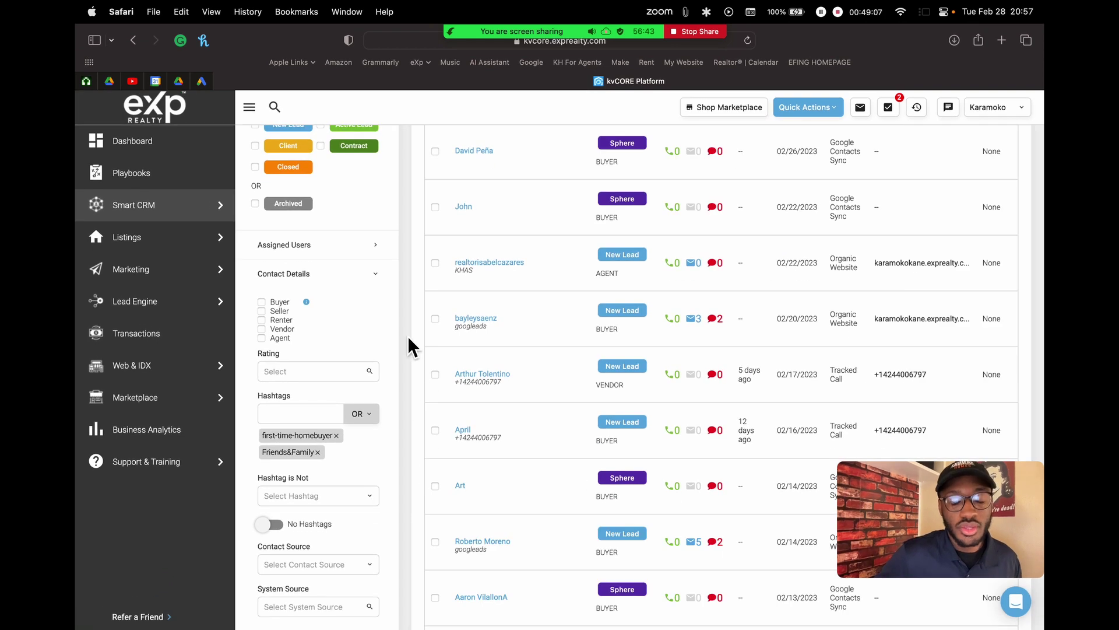
scroll(407, 335, down, 10)
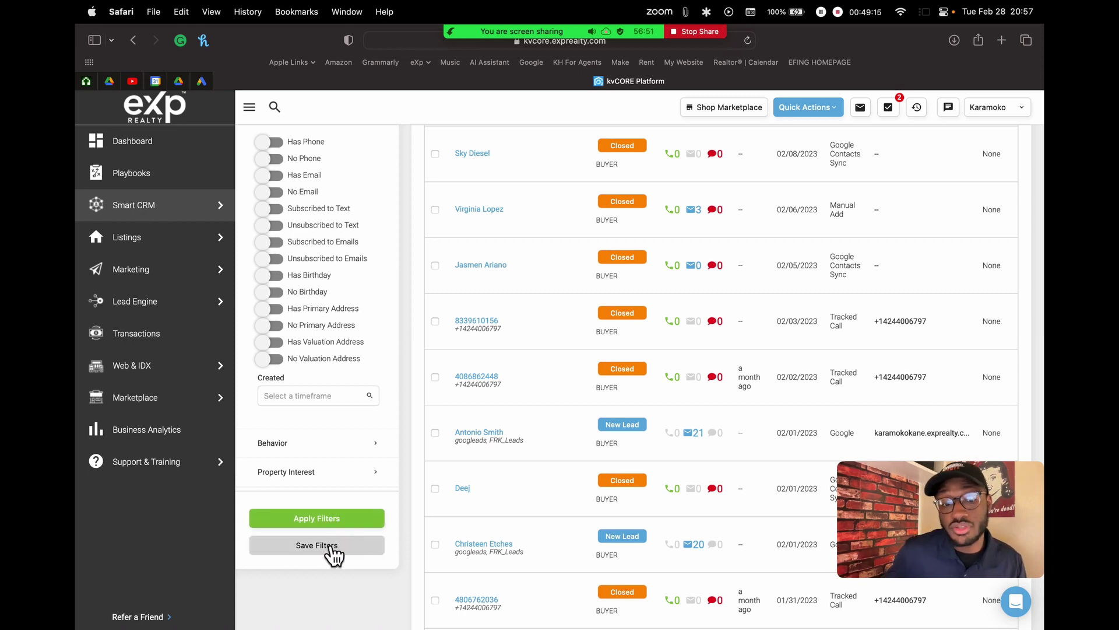
click(336, 519)
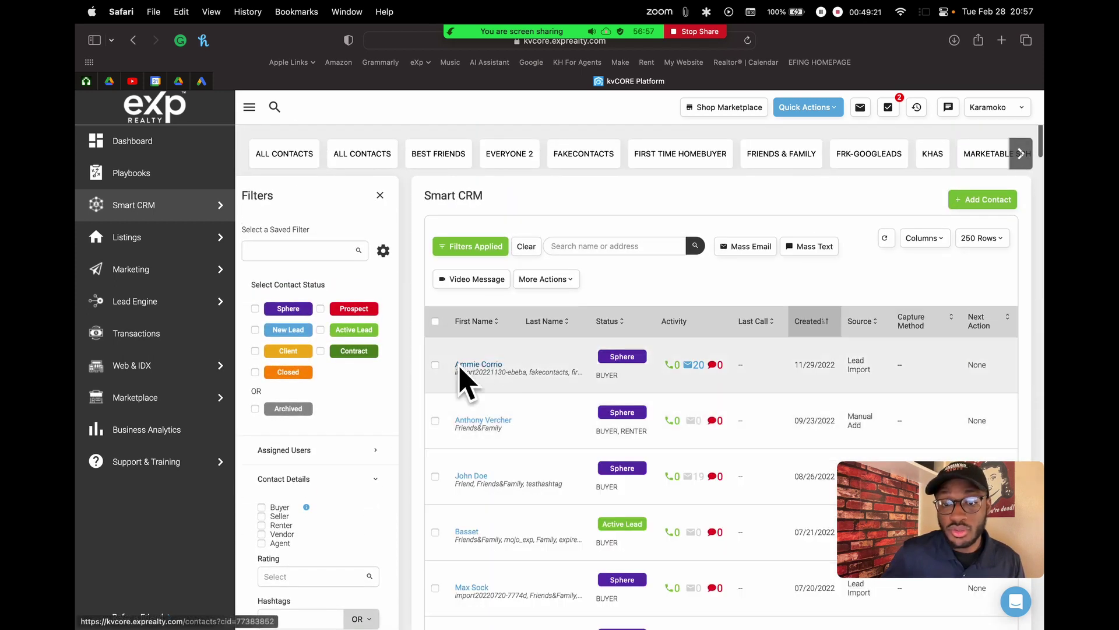
Check the hashtags of the filtered contacts, select all of them and view the additional bulk actions
scroll(513, 435, down, 2)
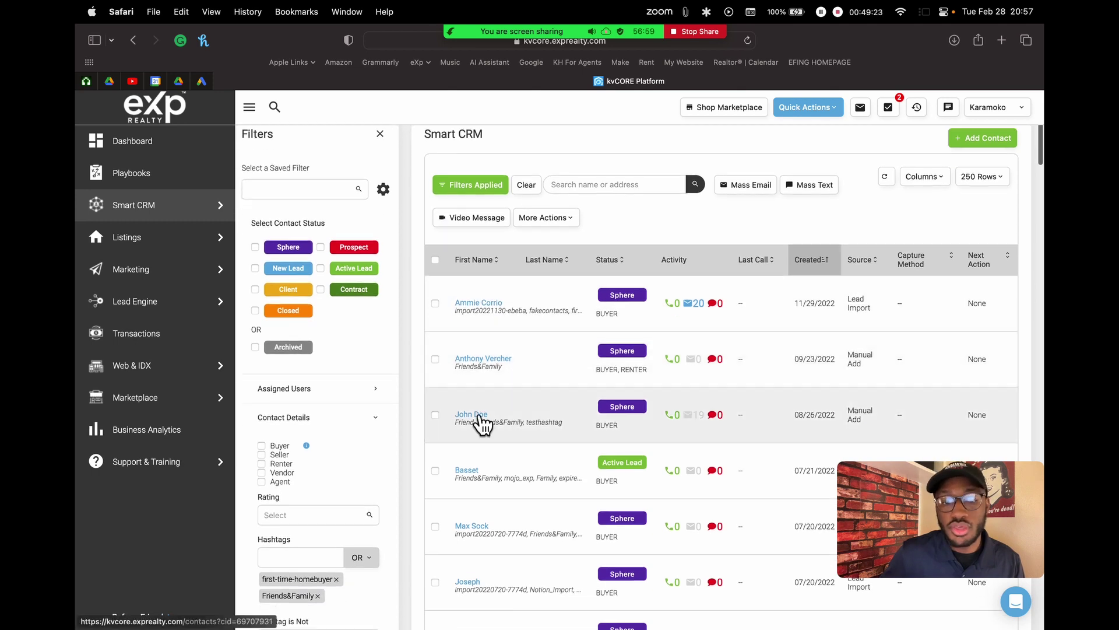
scroll(468, 376, up, 5)
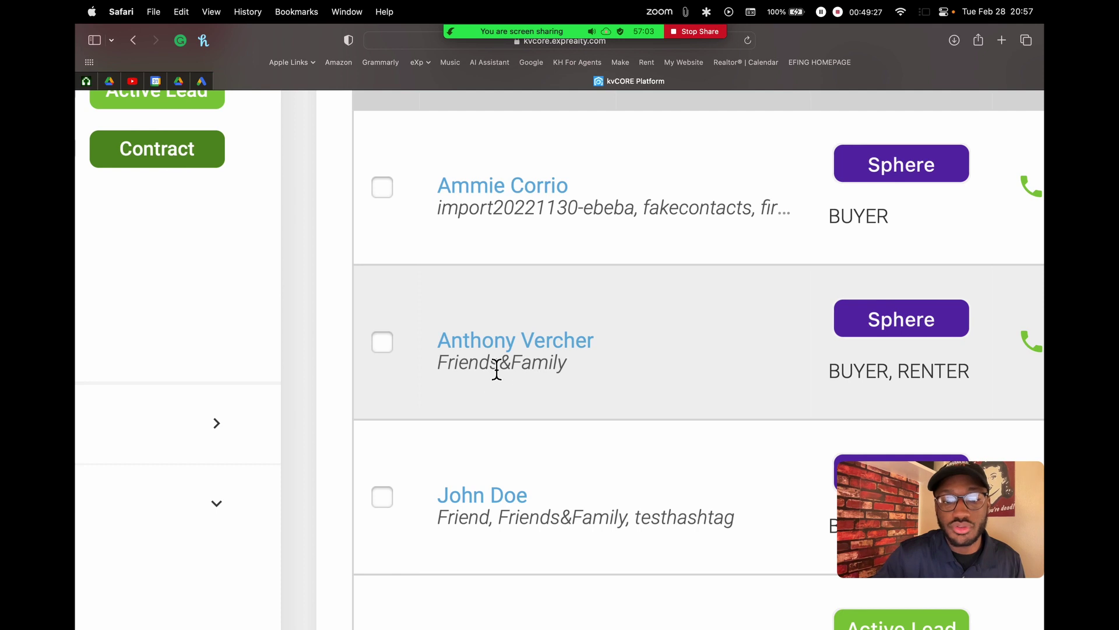
scroll(497, 369, down, 5)
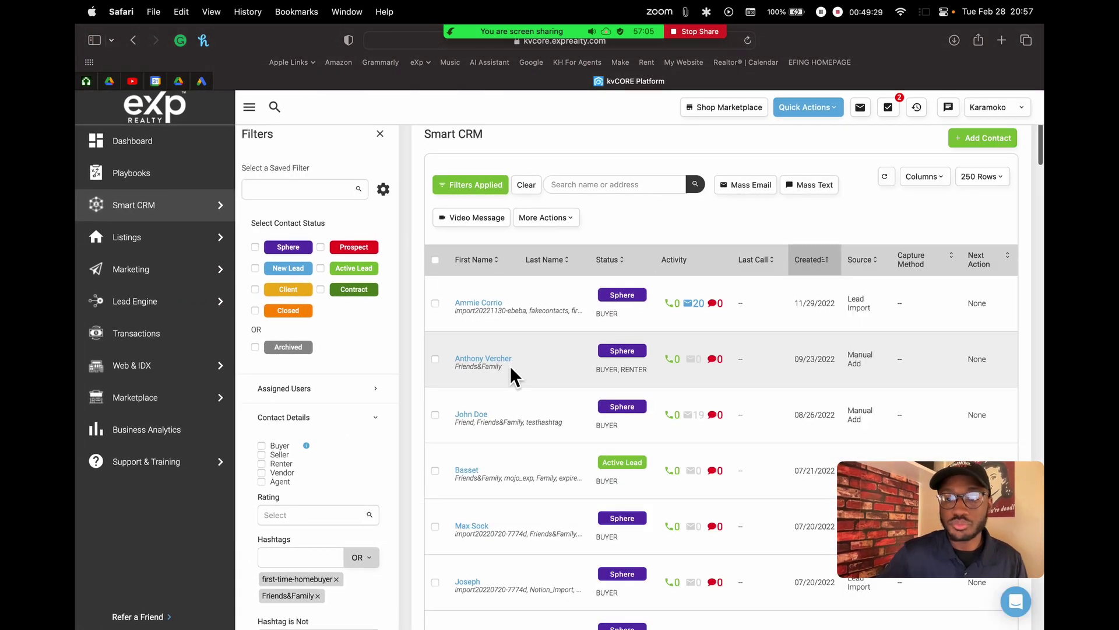
mouse_move(593, 19)
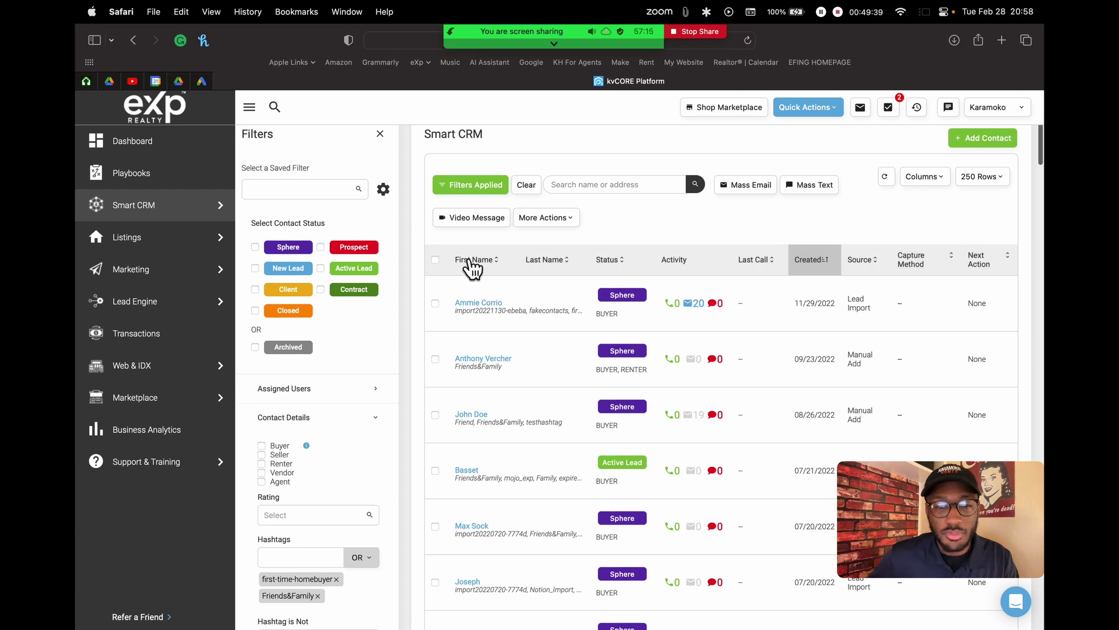
click(435, 260)
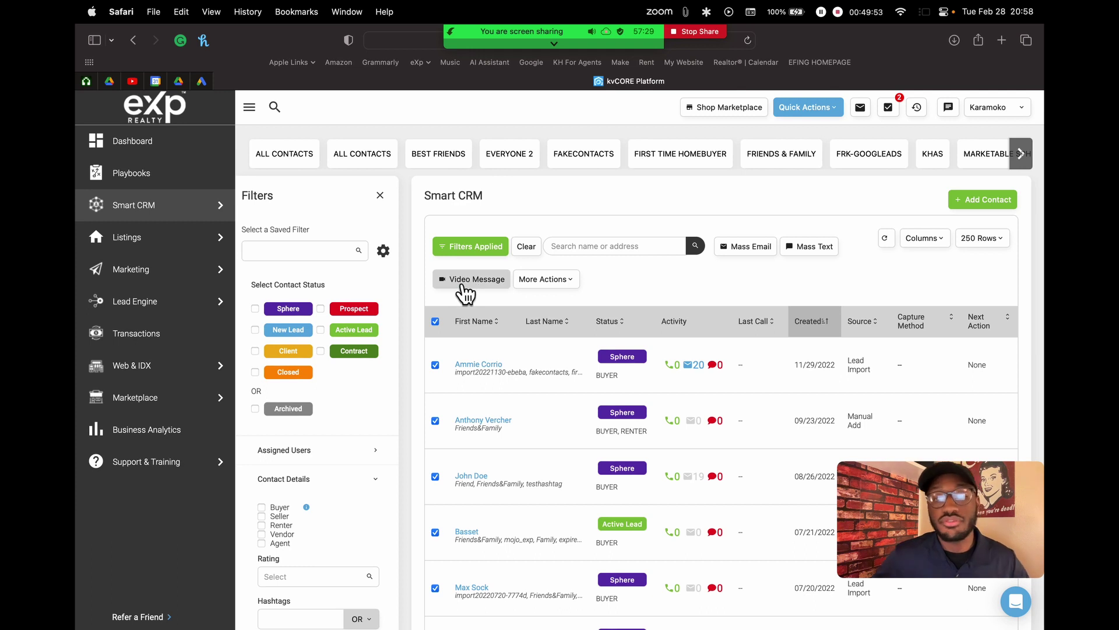
click(561, 281)
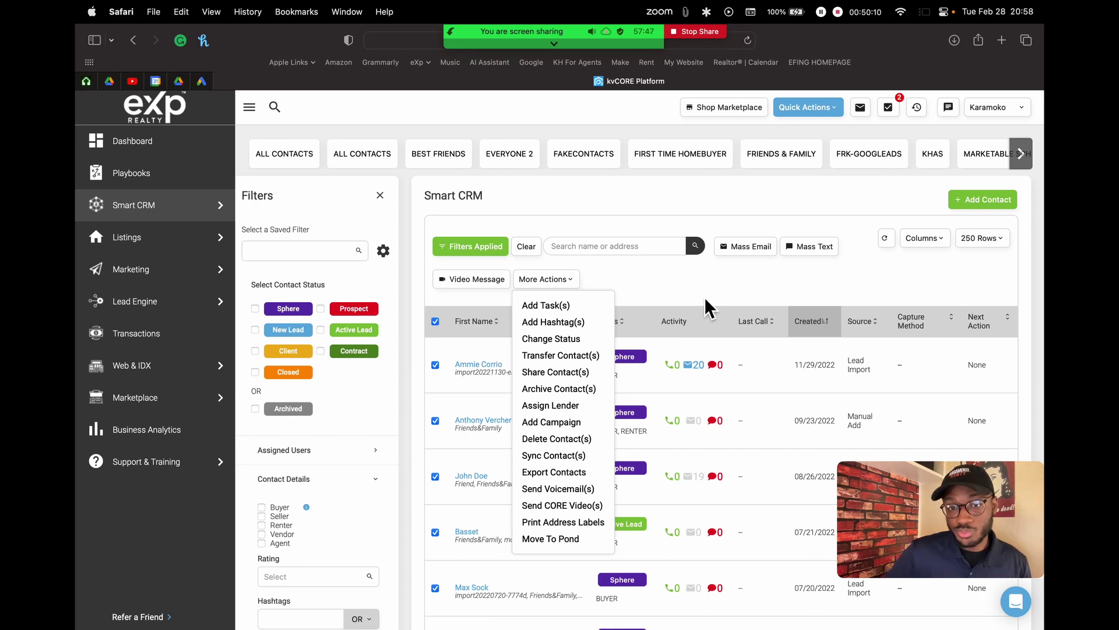
click(722, 289)
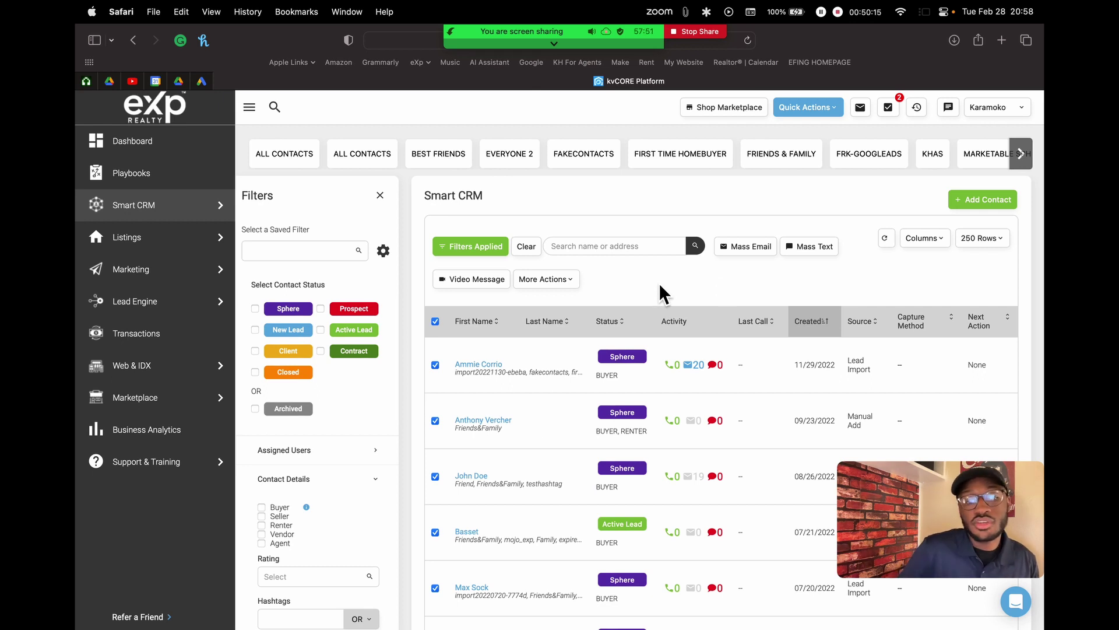
scroll(280, 529, down, 3)
scroll(379, 449, up, 3)
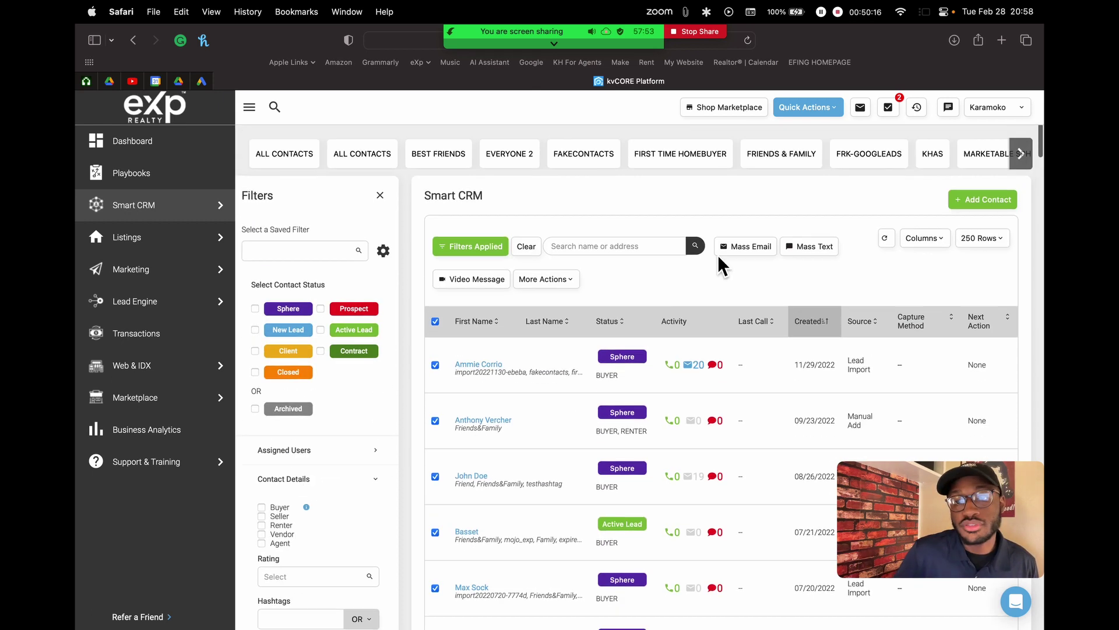
Open a mass email to the selected contacts and read the notices about unsubscribed and invalid recipients
click(754, 248)
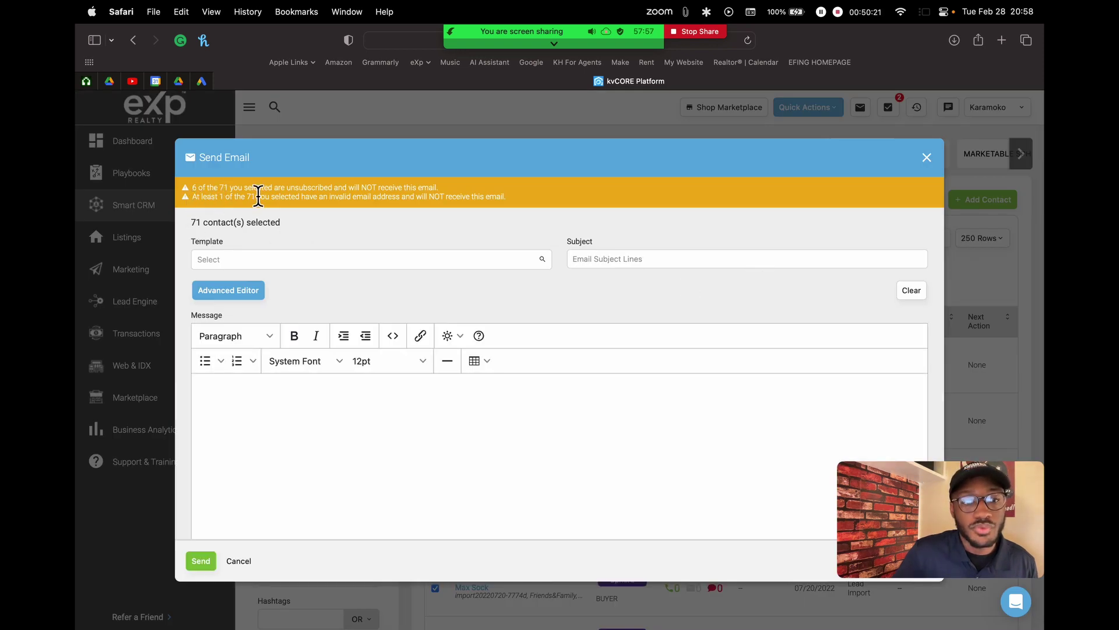
drag(221, 189, 381, 192)
drag(197, 189, 450, 189)
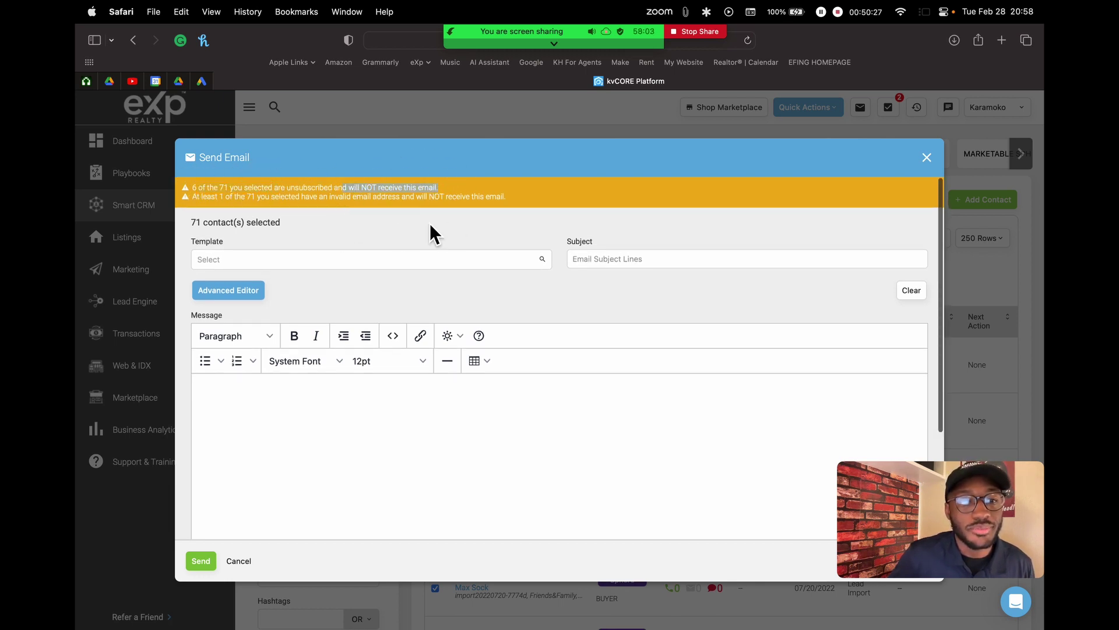
scroll(443, 292, down, 1)
scroll(384, 303, up, 1)
Enter "jkvbkvre" as the email message and discard the mass email without sending it
click(407, 467)
text(jkvbkvre)
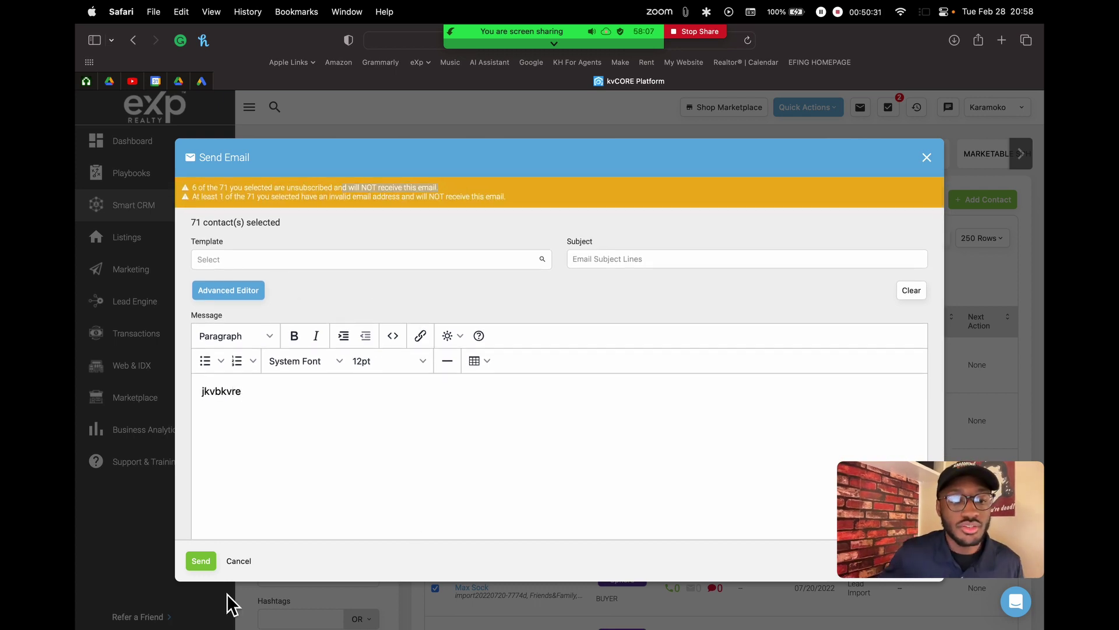
click(243, 560)
click(539, 337)
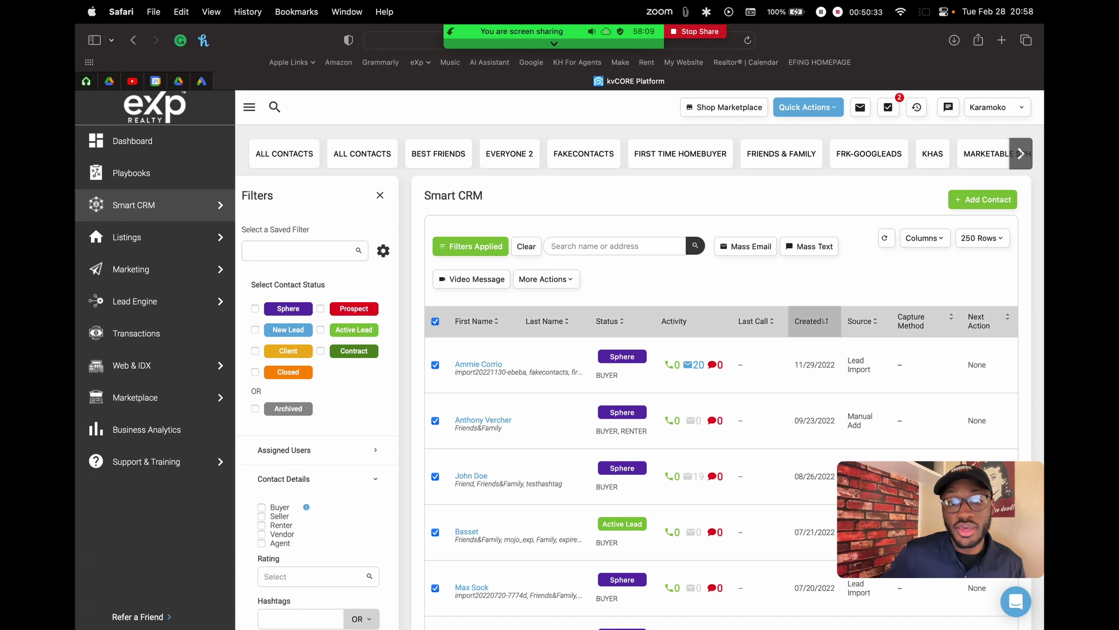
Review the selected contacts through to the end of the filtered list and its contact count
scroll(524, 420, down, 1)
scroll(513, 428, up, 1)
scroll(519, 422, down, 10)
scroll(524, 423, down, 10)
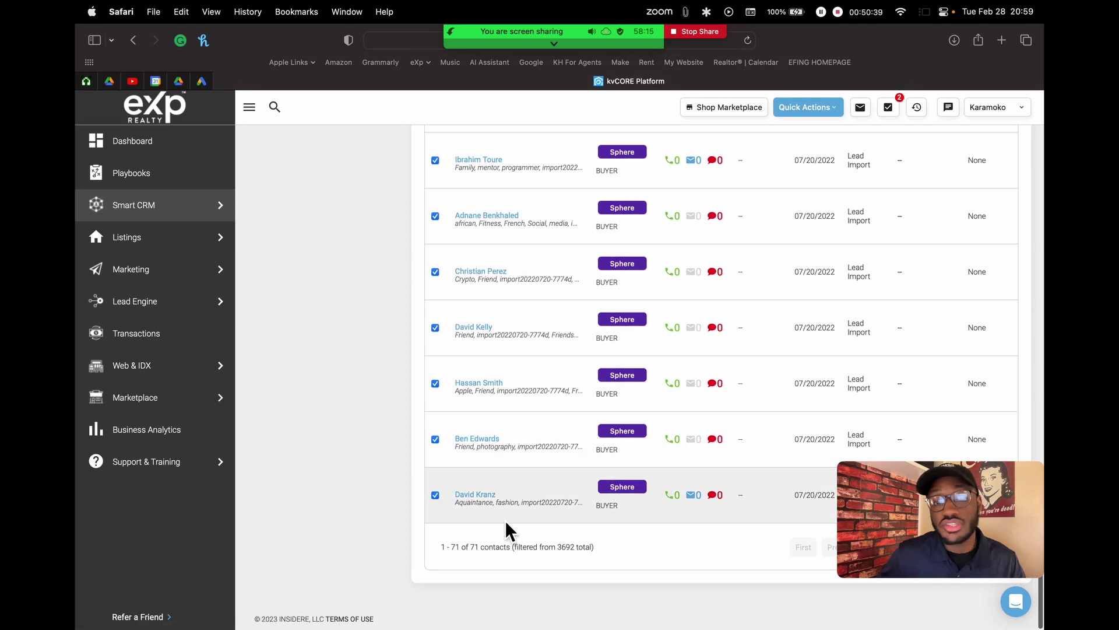
scroll(513, 496, up, 8)
scroll(529, 471, up, 2)
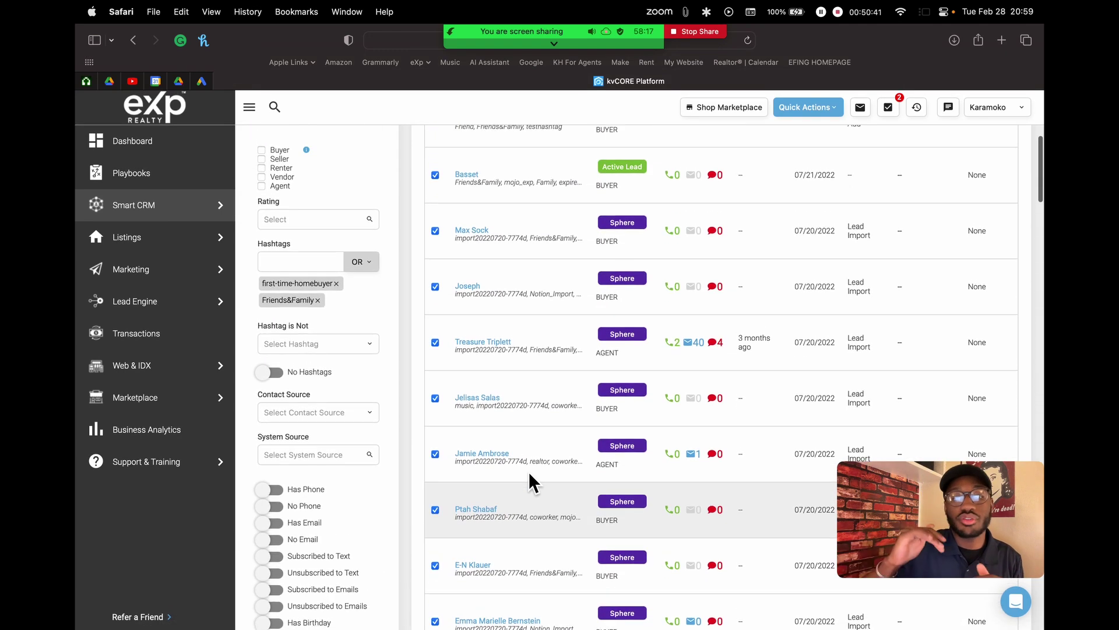
Close the filter options, clear the applied filters and deselect all contacts
scroll(529, 471, up, 6)
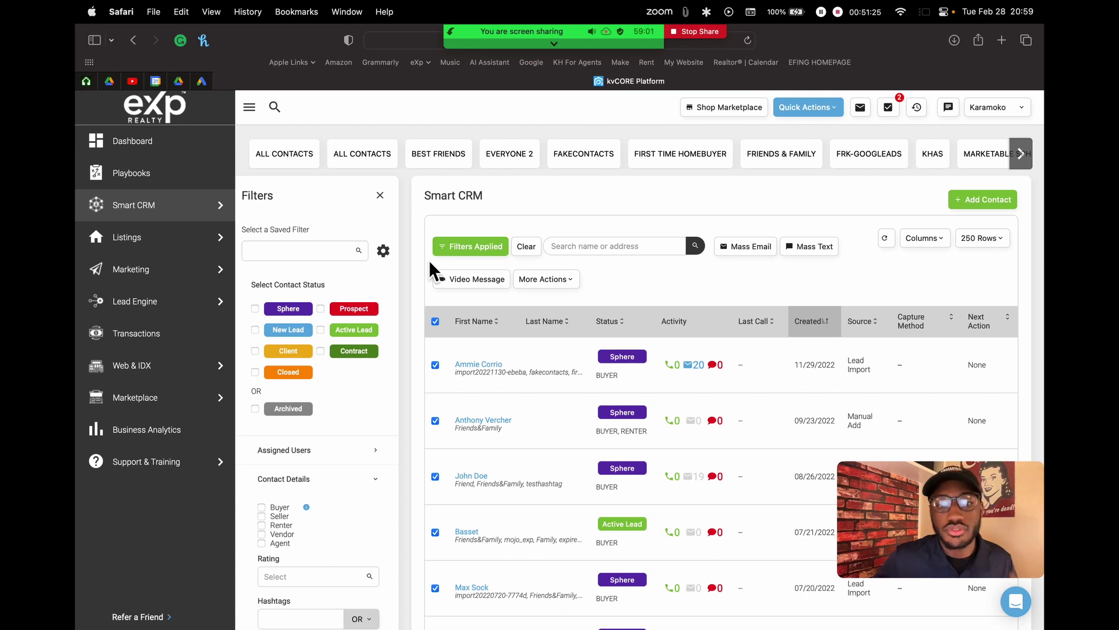
click(380, 196)
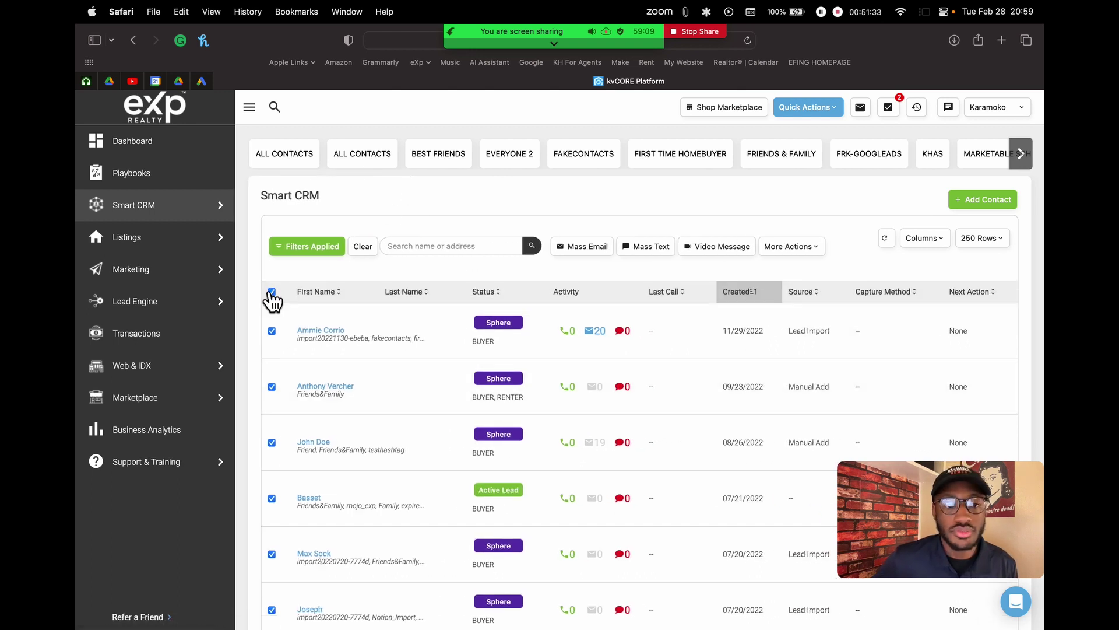
click(363, 246)
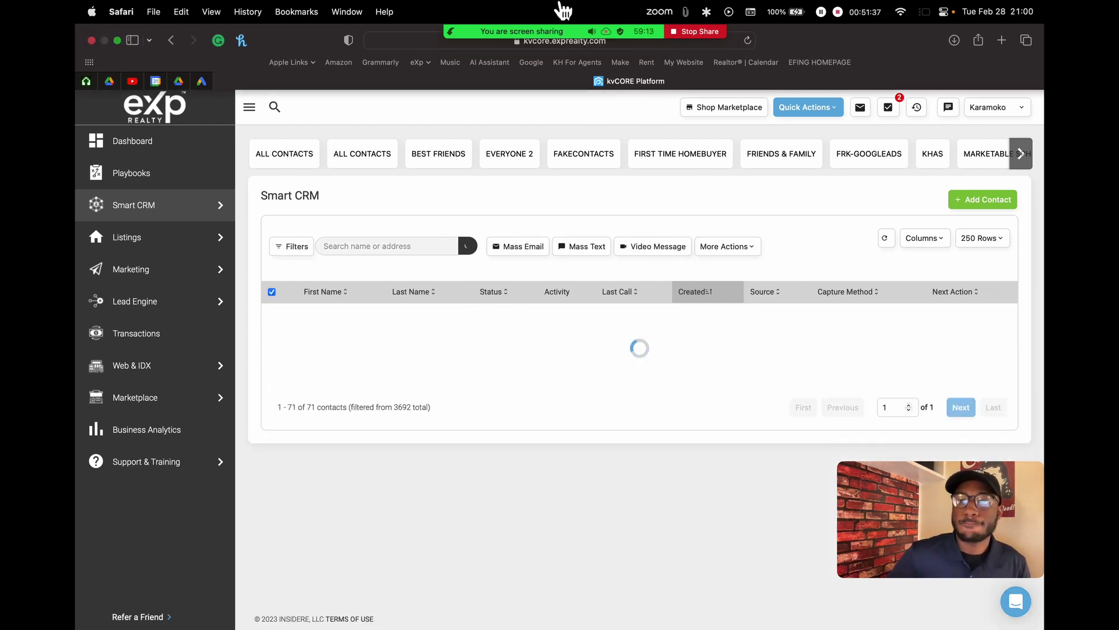
mouse_move(551, 32)
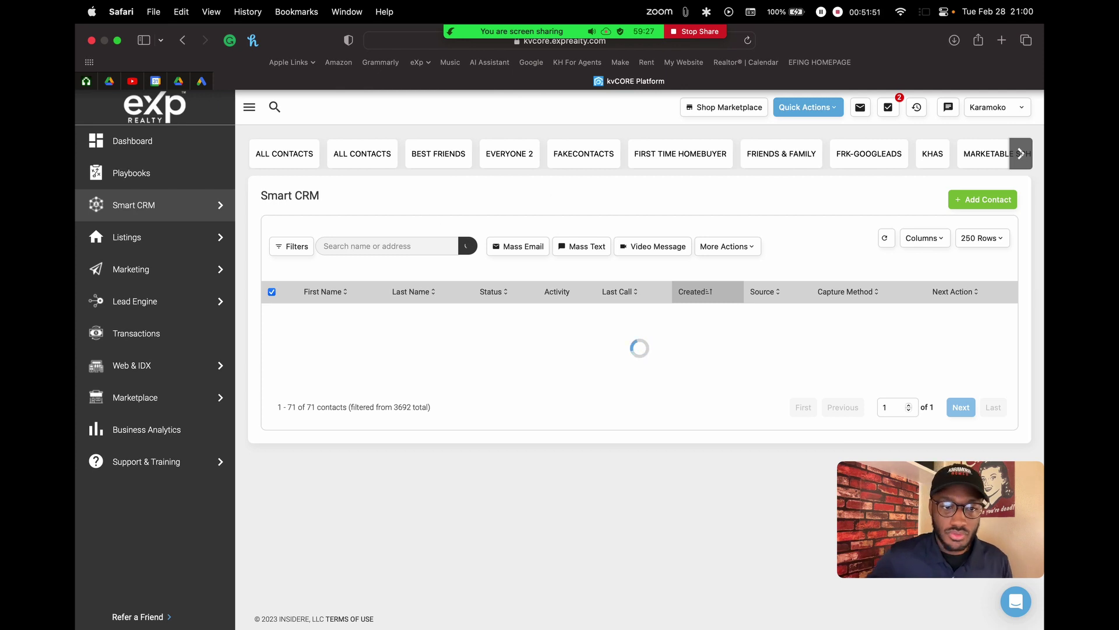
click(272, 292)
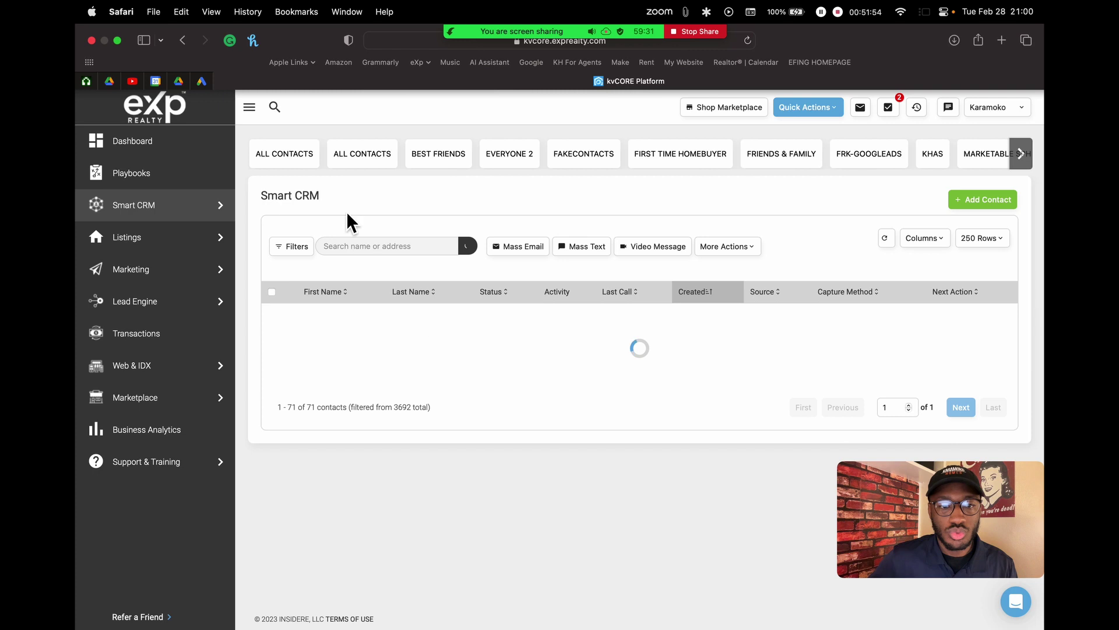
Apply the FakeContacts saved filter, review the first contact's profile and hashtags, and close the profile
click(577, 159)
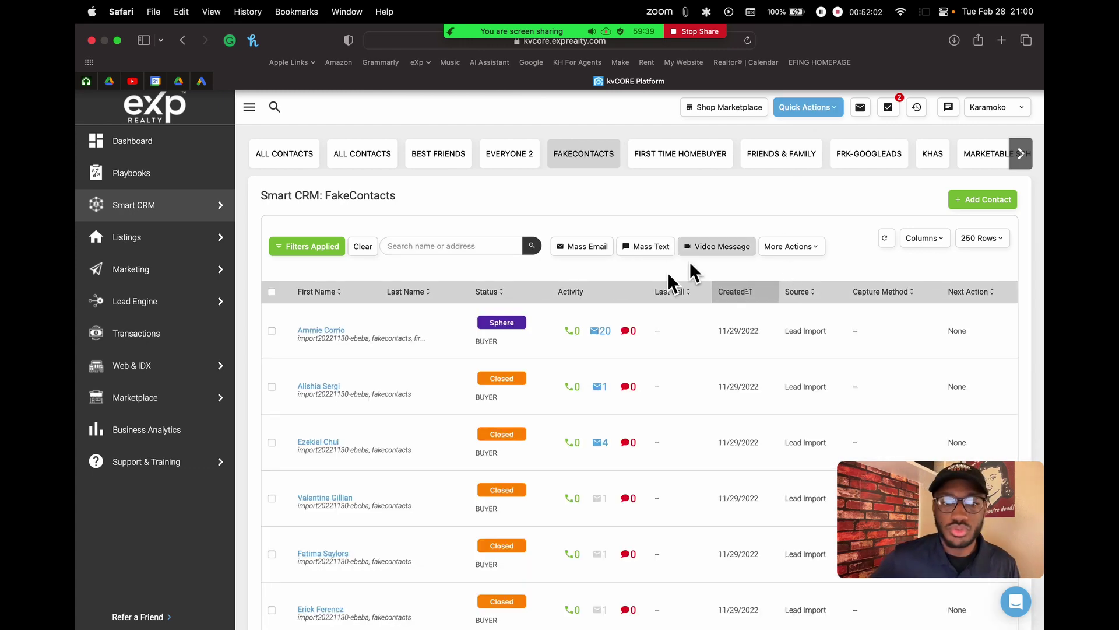
click(315, 330)
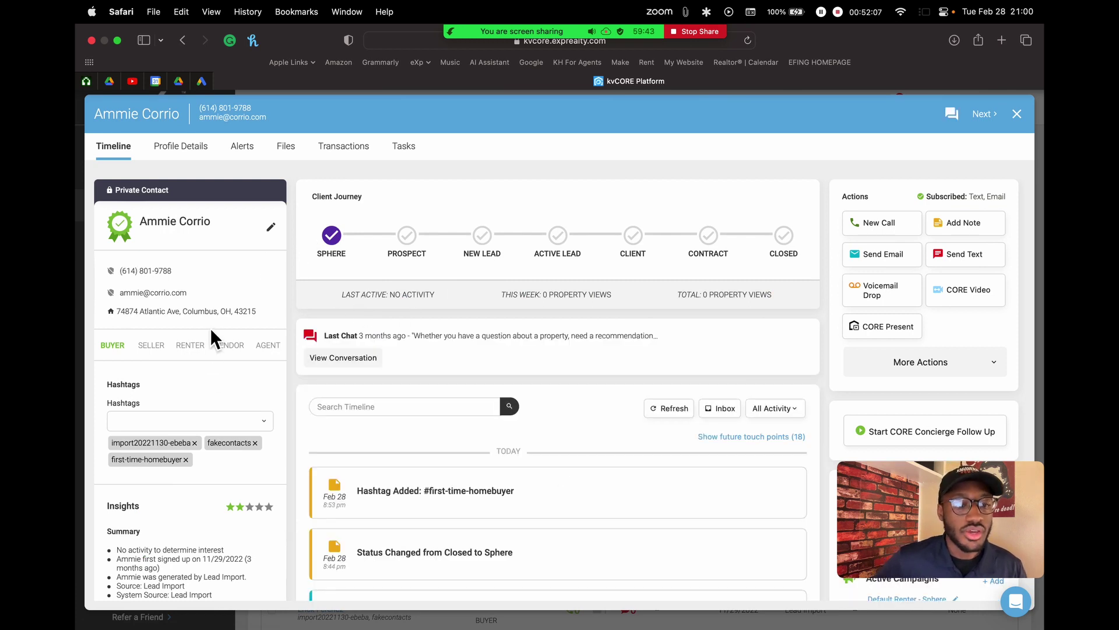
scroll(209, 328, down, 3)
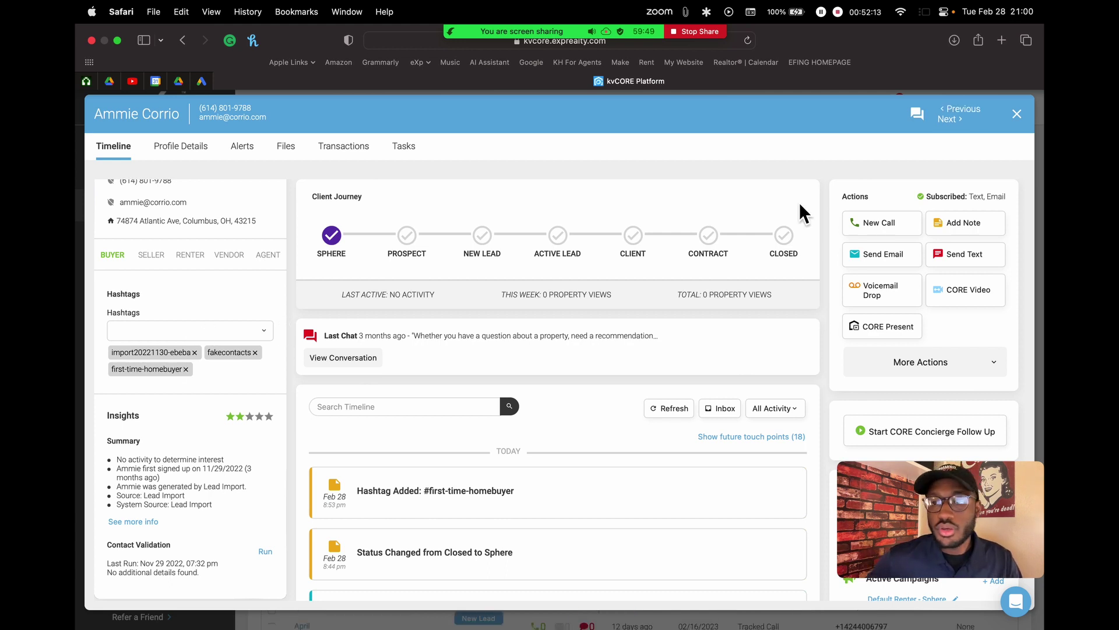
click(1017, 114)
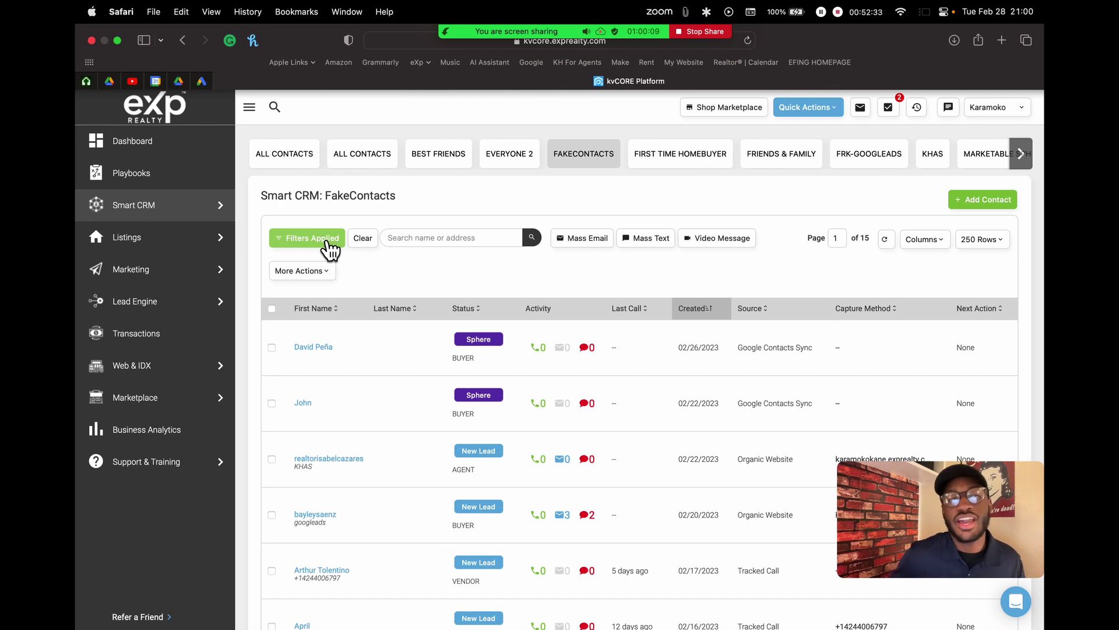
Select all contacts on the first page of the contact list and look through them
click(272, 309)
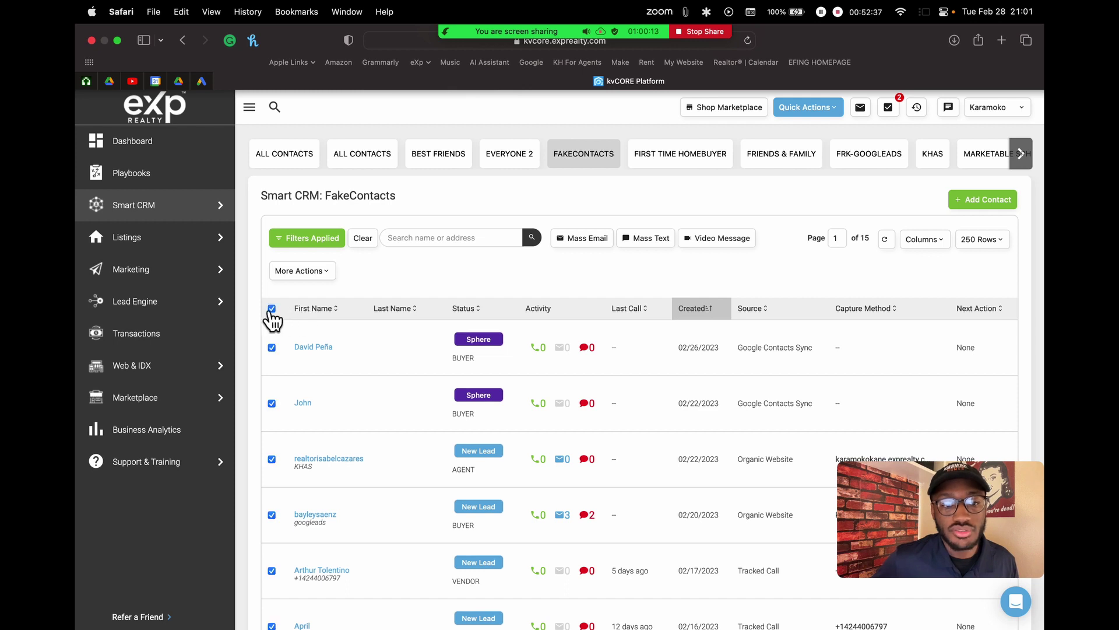
scroll(291, 368, down, 10)
scroll(308, 348, up, 10)
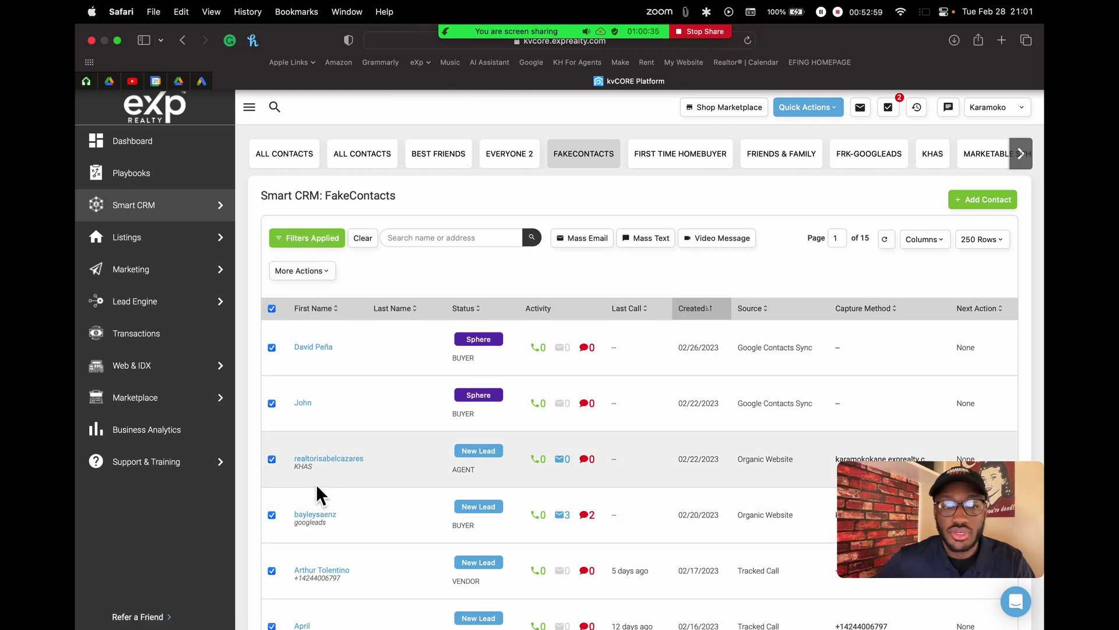
click(272, 309)
click(273, 310)
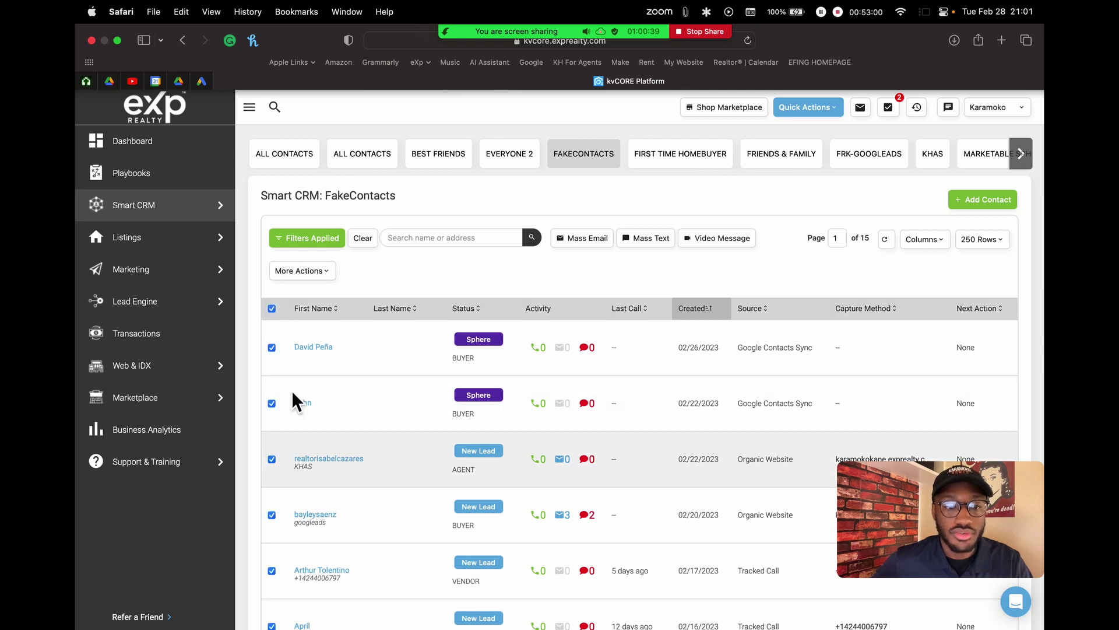
Start adding the hashtag "kjsbkjsdbckjsdbnv" to the selected contacts and cancel without updating the tags
click(316, 271)
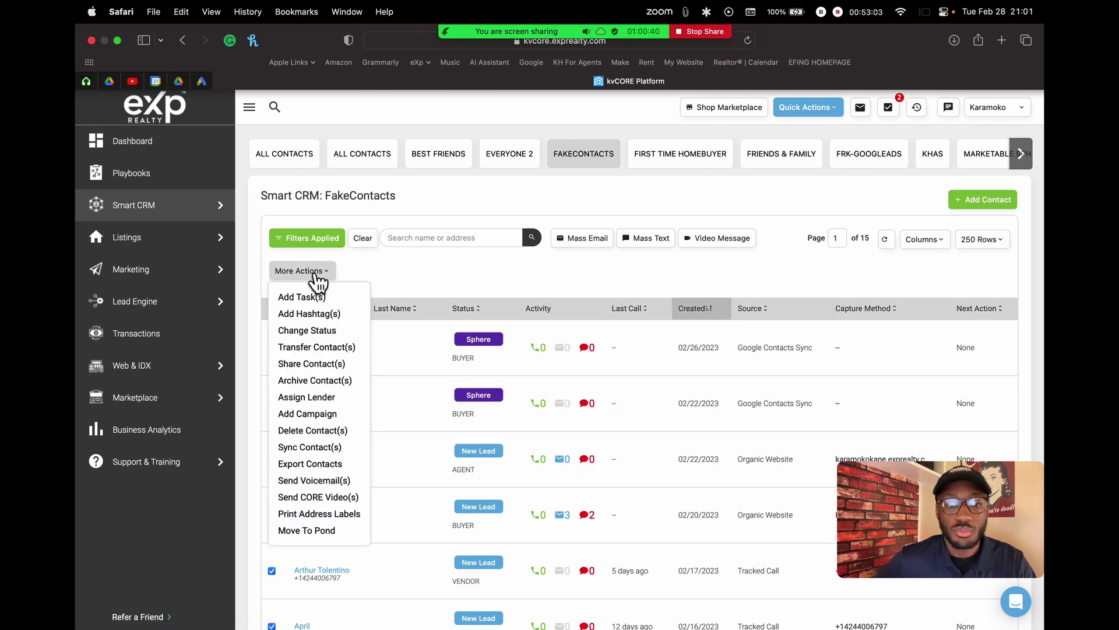
click(304, 315)
click(411, 251)
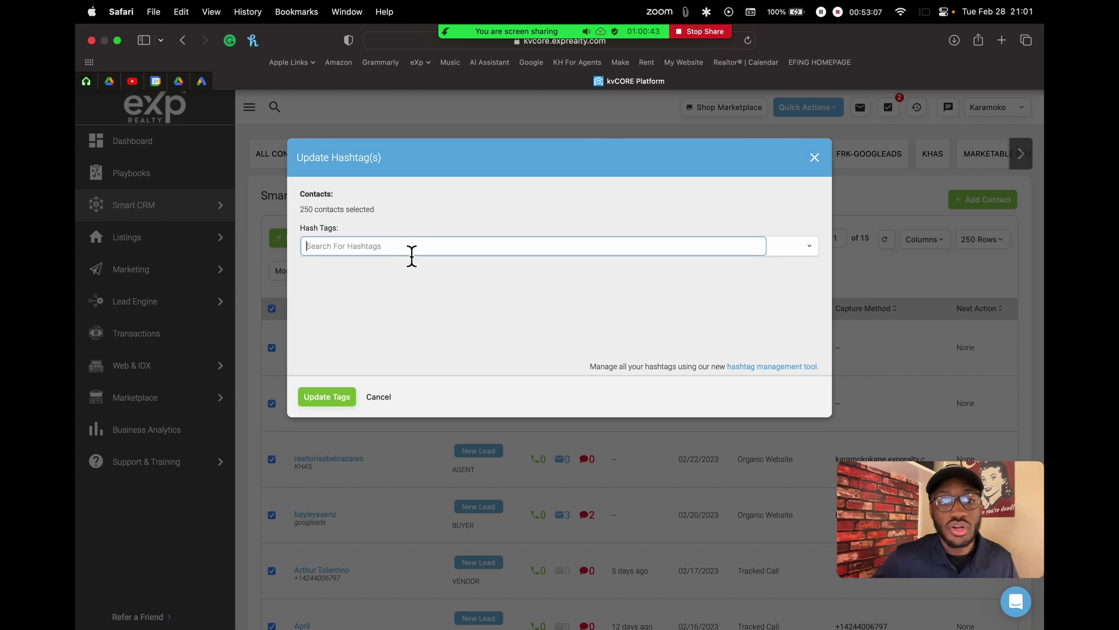
text(kjsbkjsdbckjsdbnv)
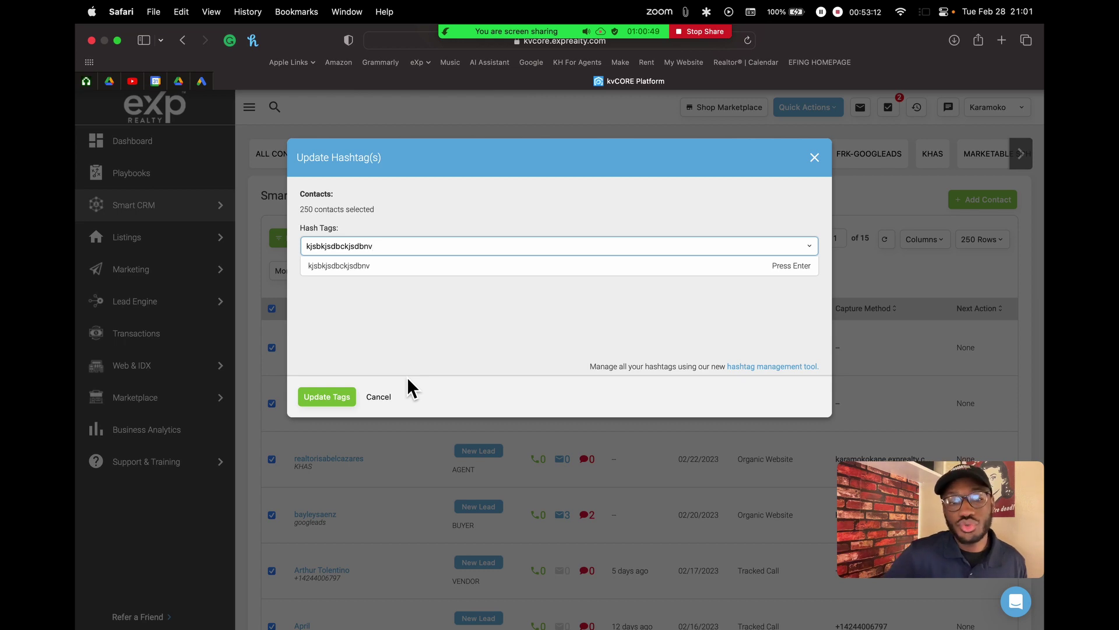
click(380, 398)
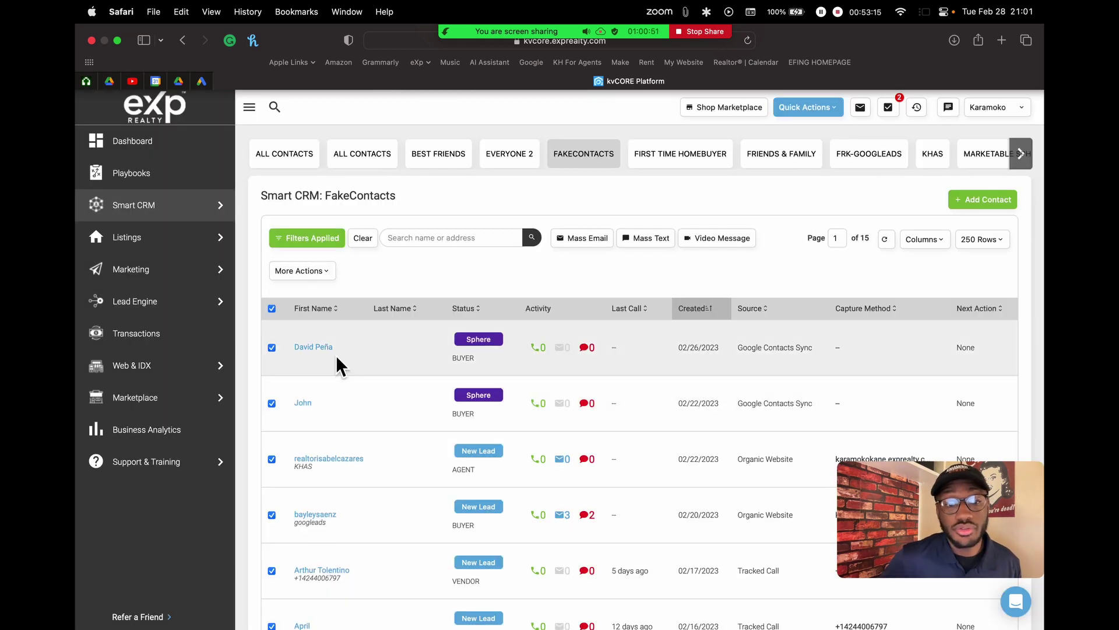
Deselect all contacts and check the first contact's profile and hashtags before closing it
click(272, 308)
click(309, 347)
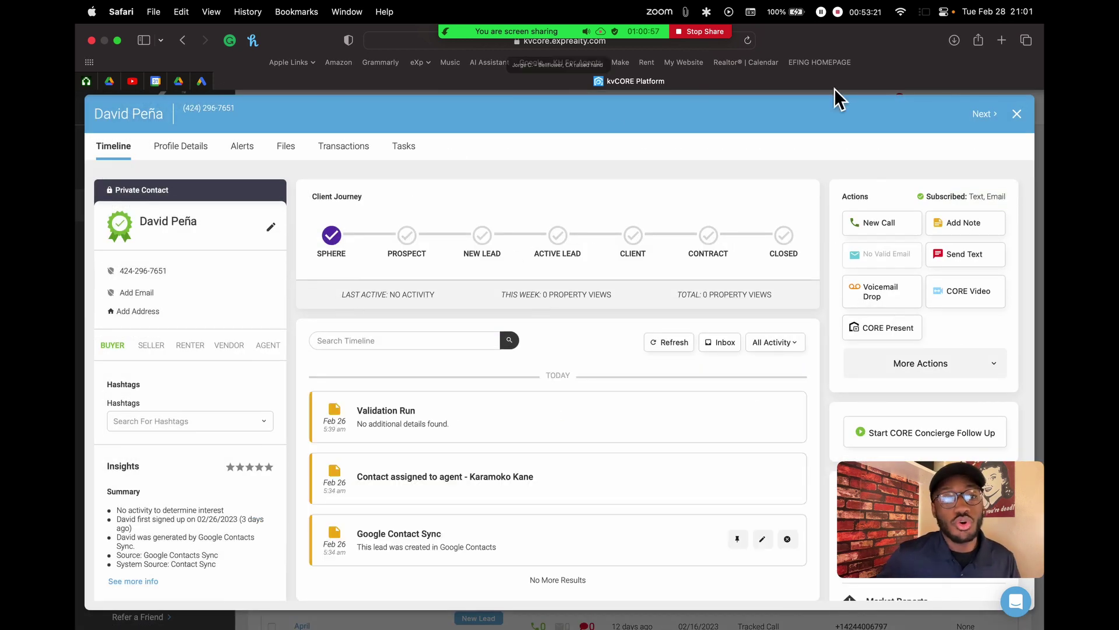
click(1017, 114)
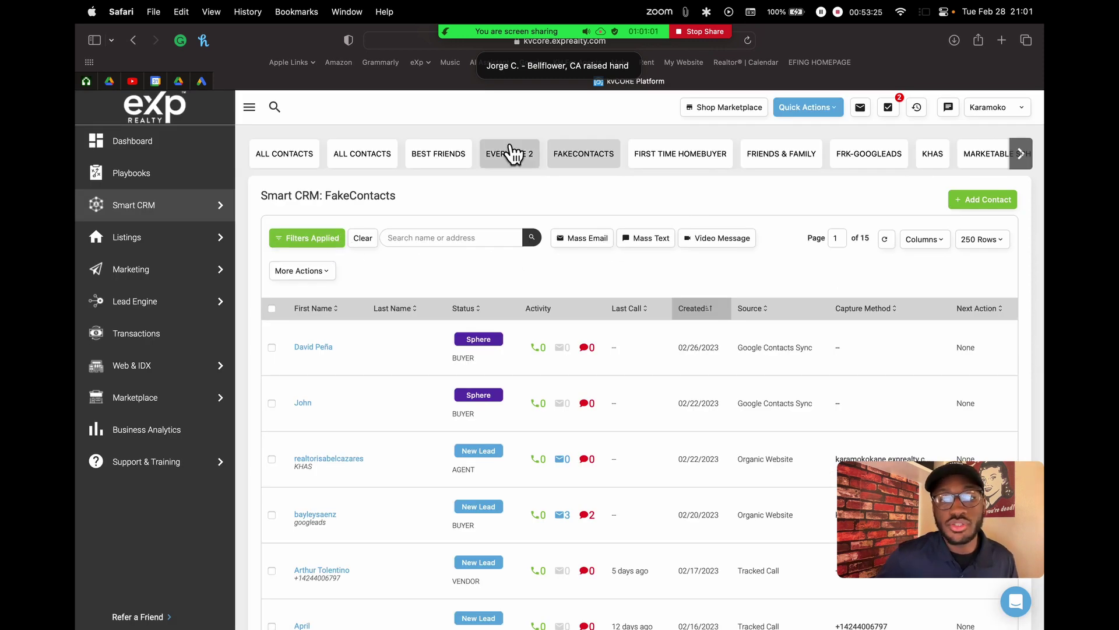
Reapply the FakeContacts saved filter and open the first contact's profile
click(583, 163)
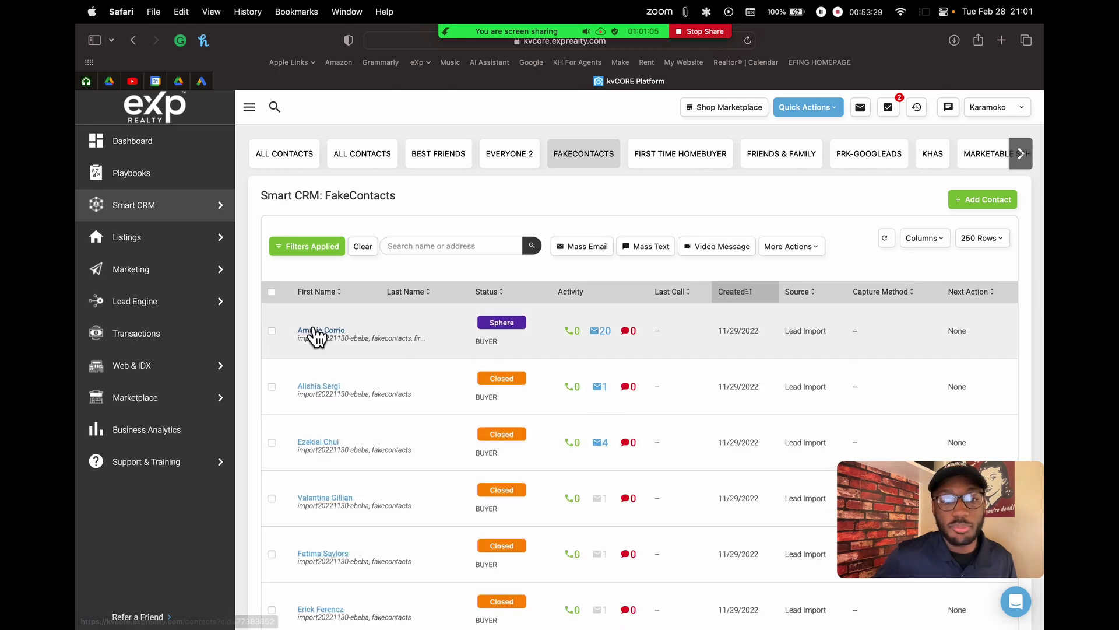
click(315, 331)
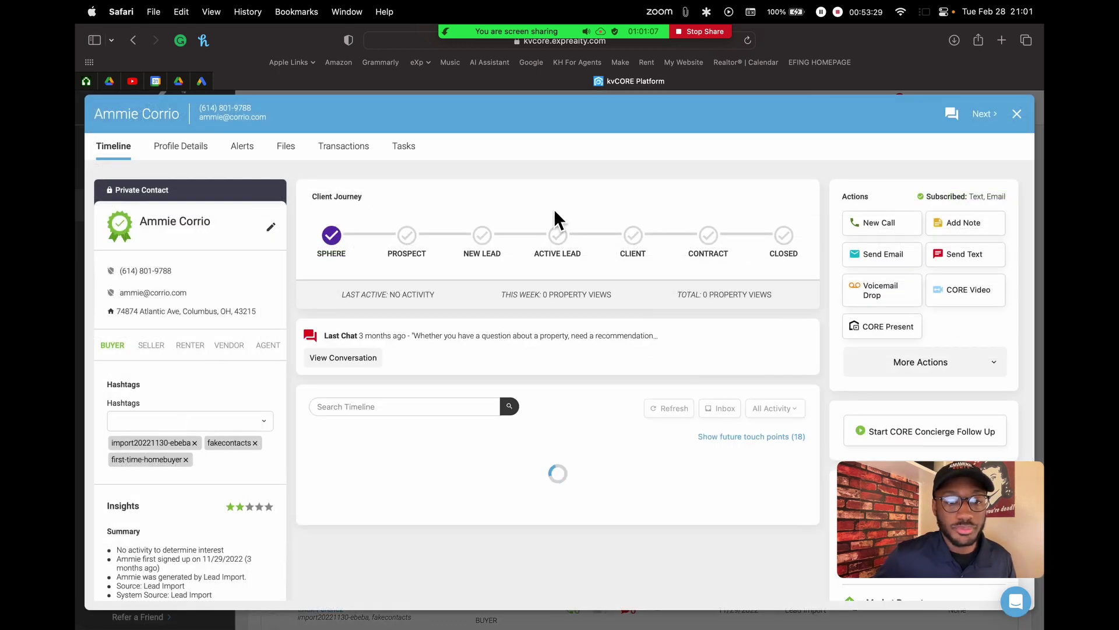
Switch to Zoom's meeting participants list and move it away from the middle of the contact profile
mouse_move(574, 27)
click(440, 41)
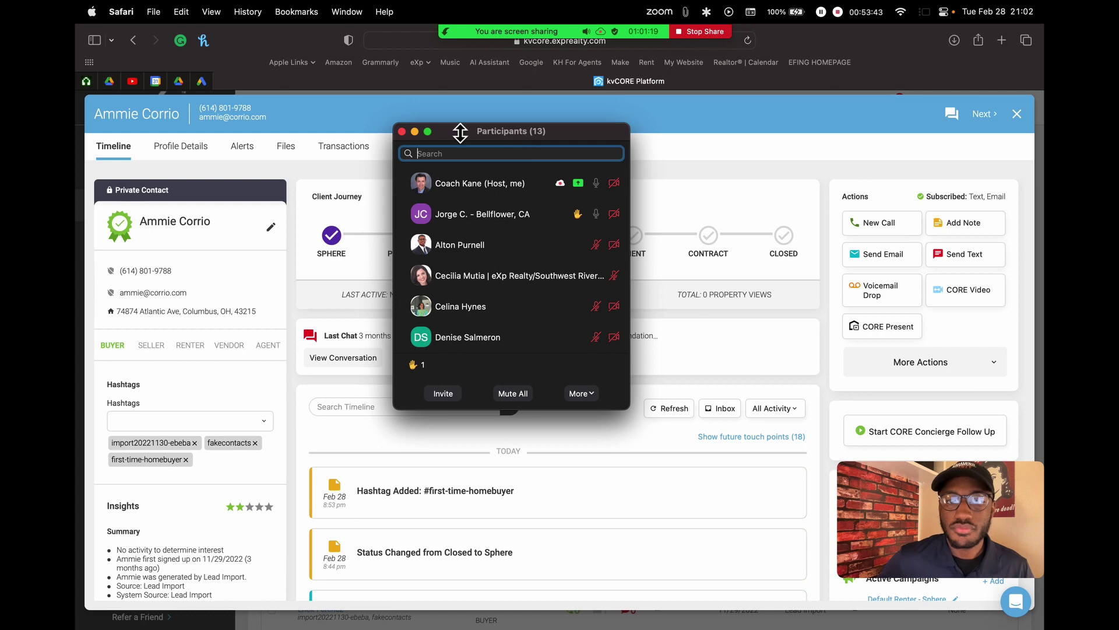
drag(469, 124, 779, 121)
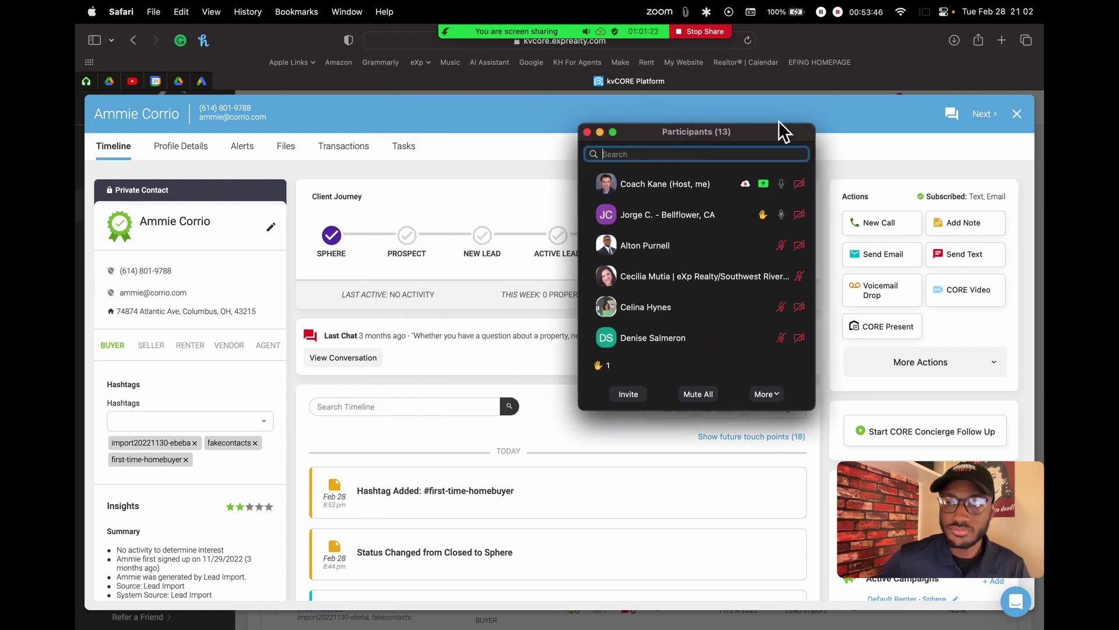
Close the contact profile and go to the overview of marketing tools and features
click(1021, 121)
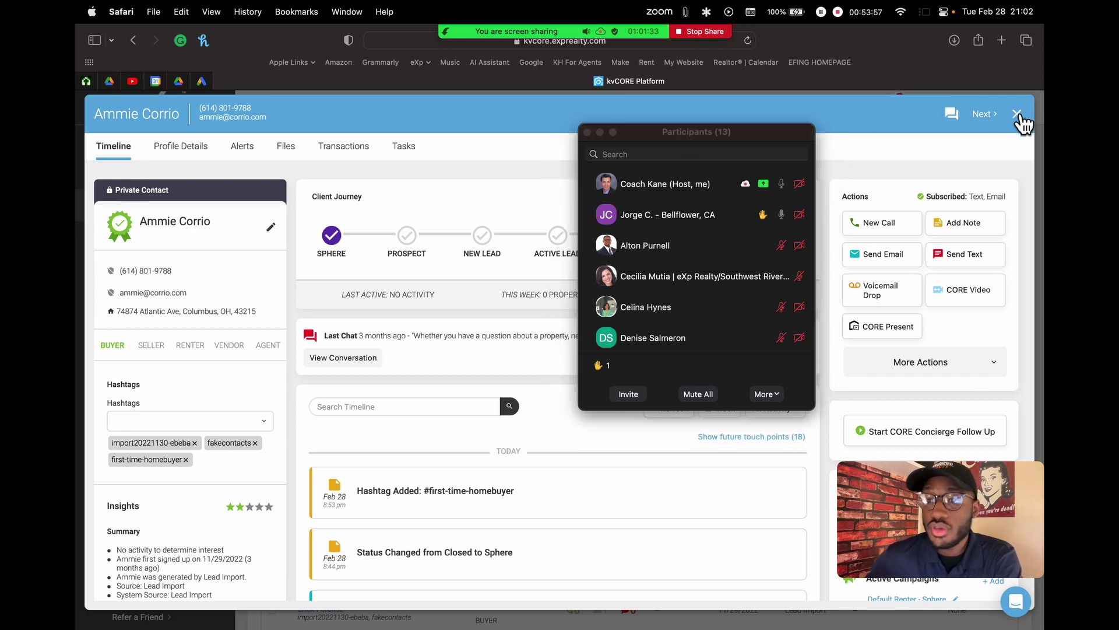
click(1021, 120)
mouse_move(155, 362)
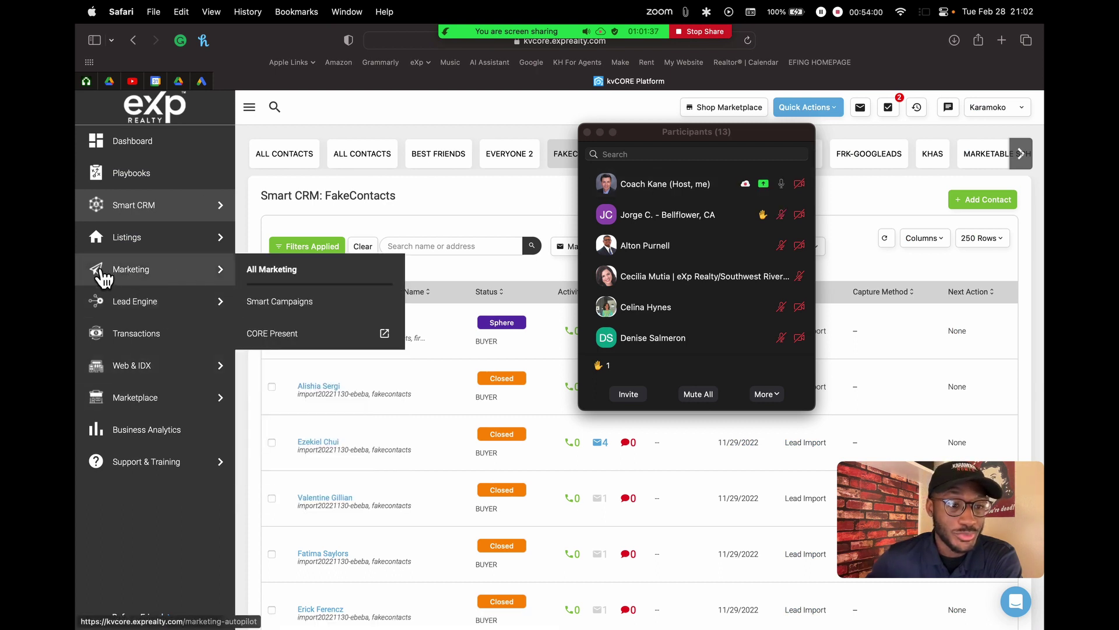
click(140, 279)
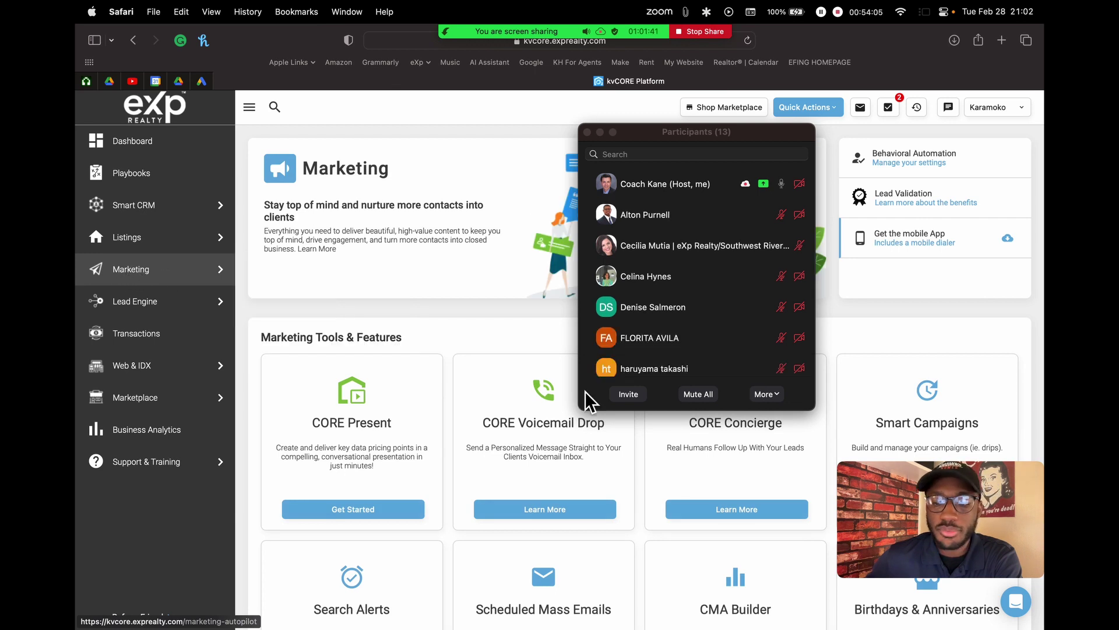
Move the participants list aside, read the Hashtag Management description and open the list of all hashtags
scroll(577, 408, down, 10)
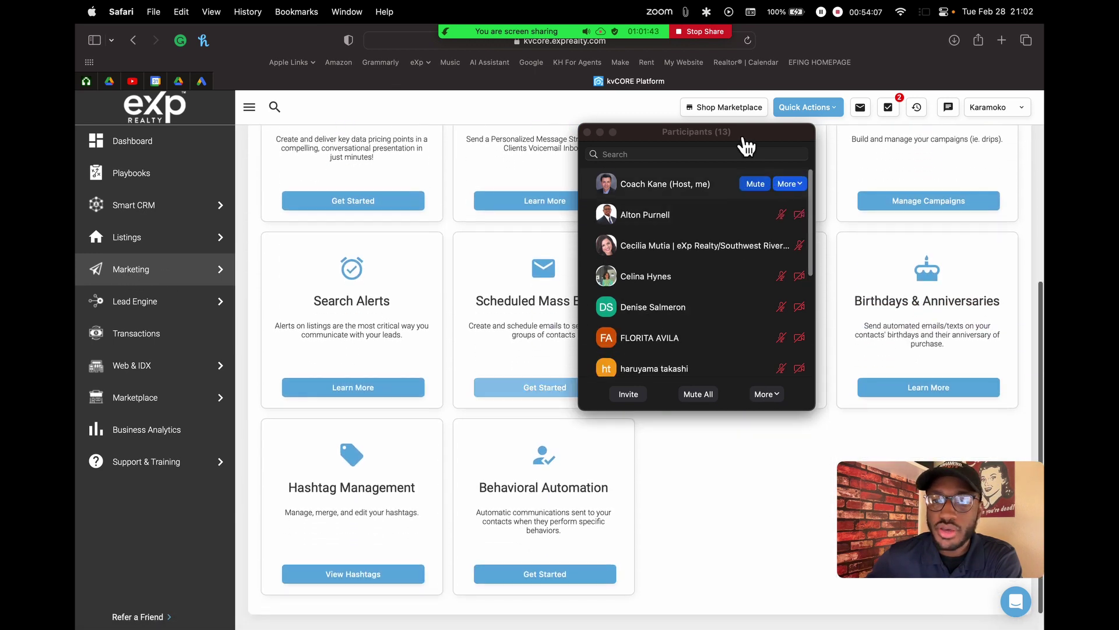
drag(746, 146, 936, 167)
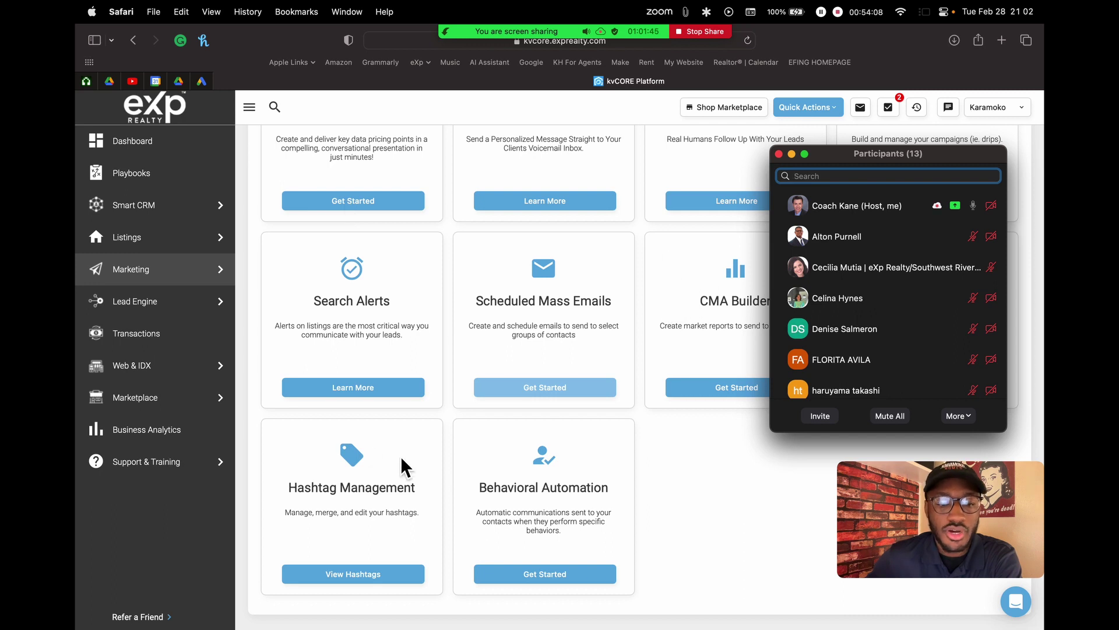
scroll(337, 519, up, 5)
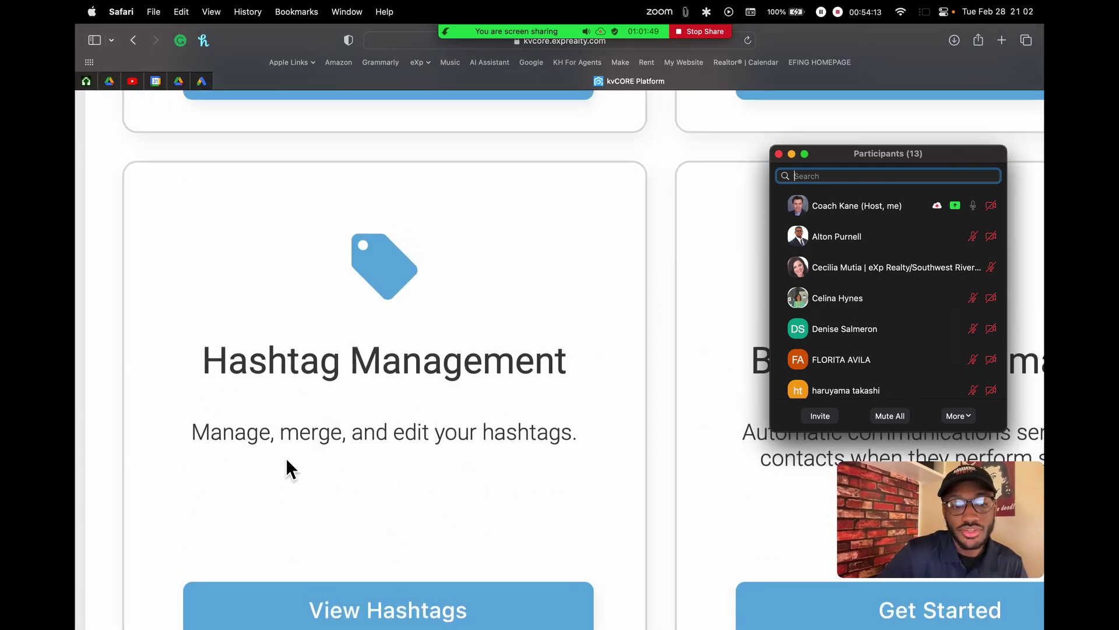
scroll(432, 441, down, 5)
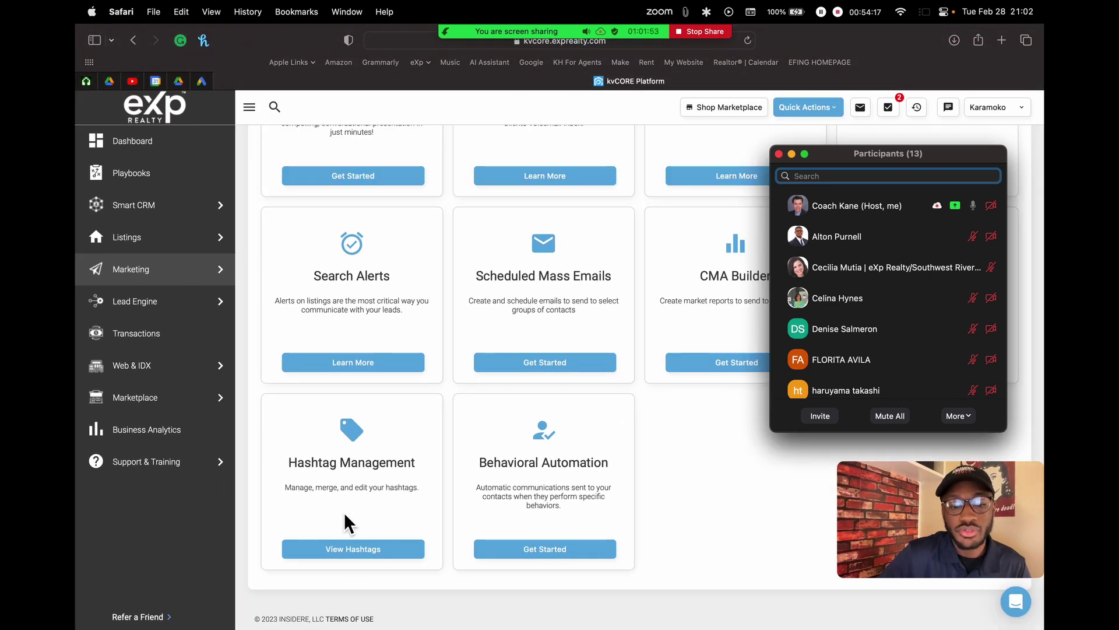
click(392, 513)
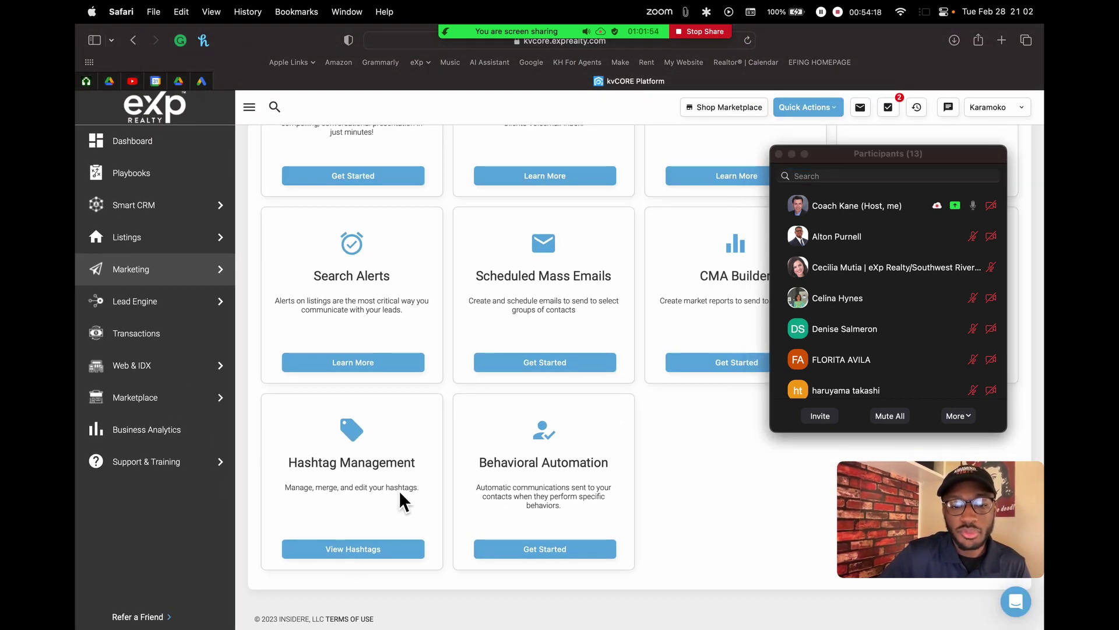
click(358, 550)
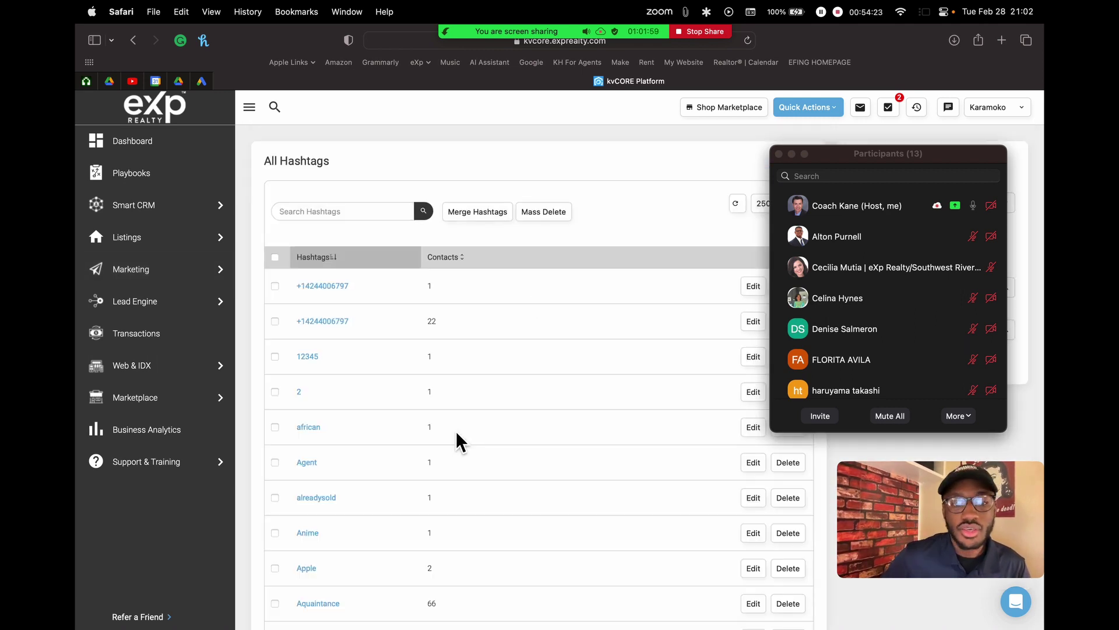
Review the list of all hashtags with their contact counts, moving the participants list clear of the hashtag creation form
scroll(467, 359, down, 15)
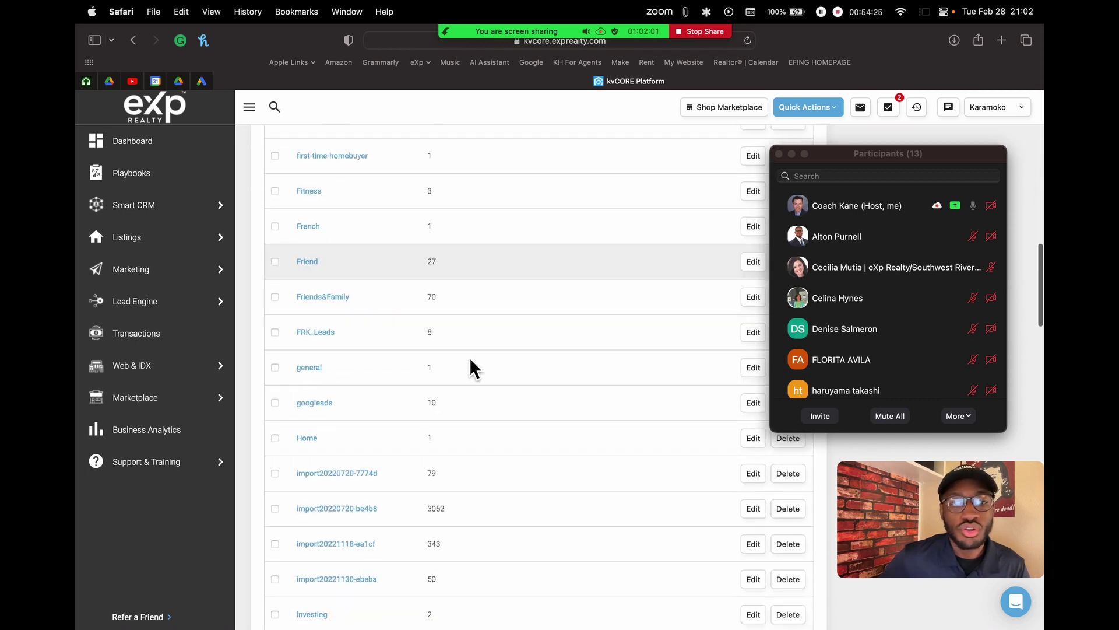
scroll(469, 357, down, 8)
scroll(473, 352, up, 4)
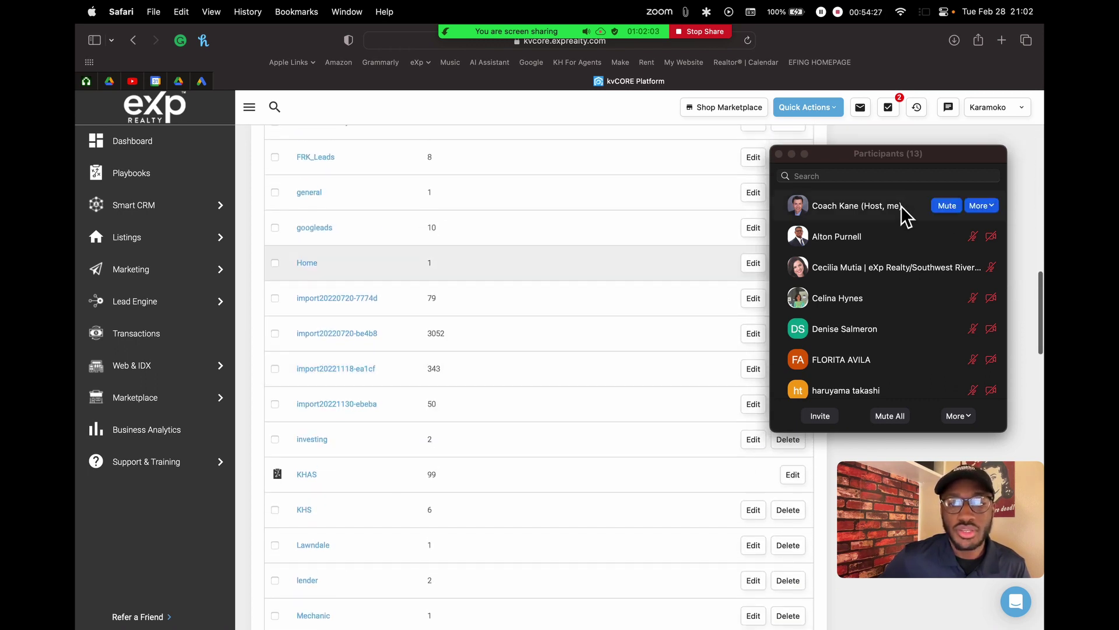
drag(842, 153, 949, 420)
scroll(512, 211, up, 15)
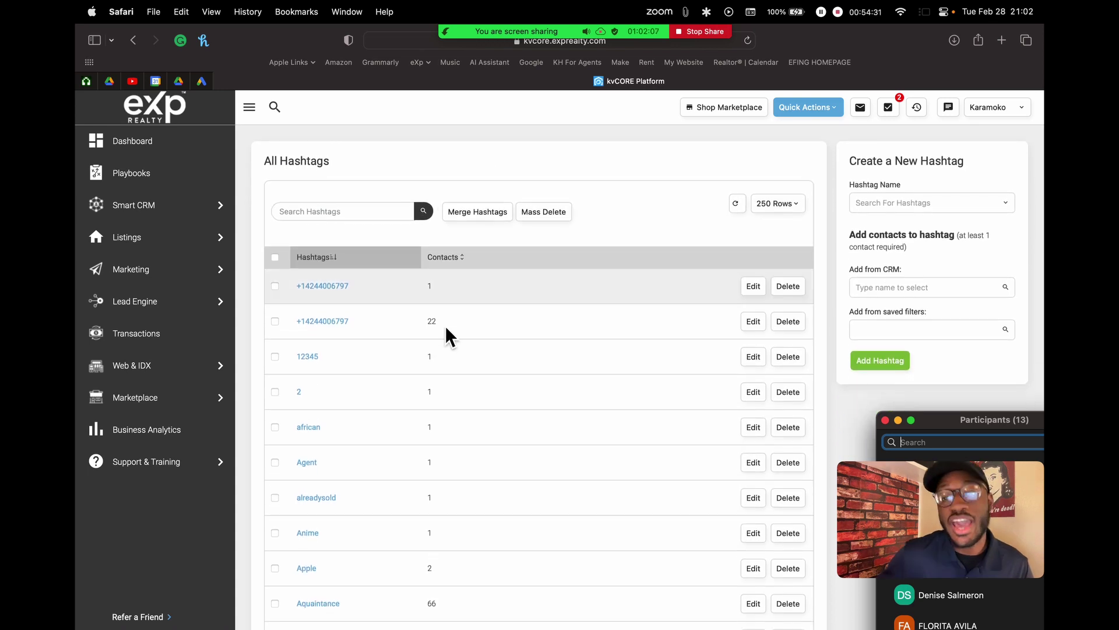
scroll(374, 319, down, 6)
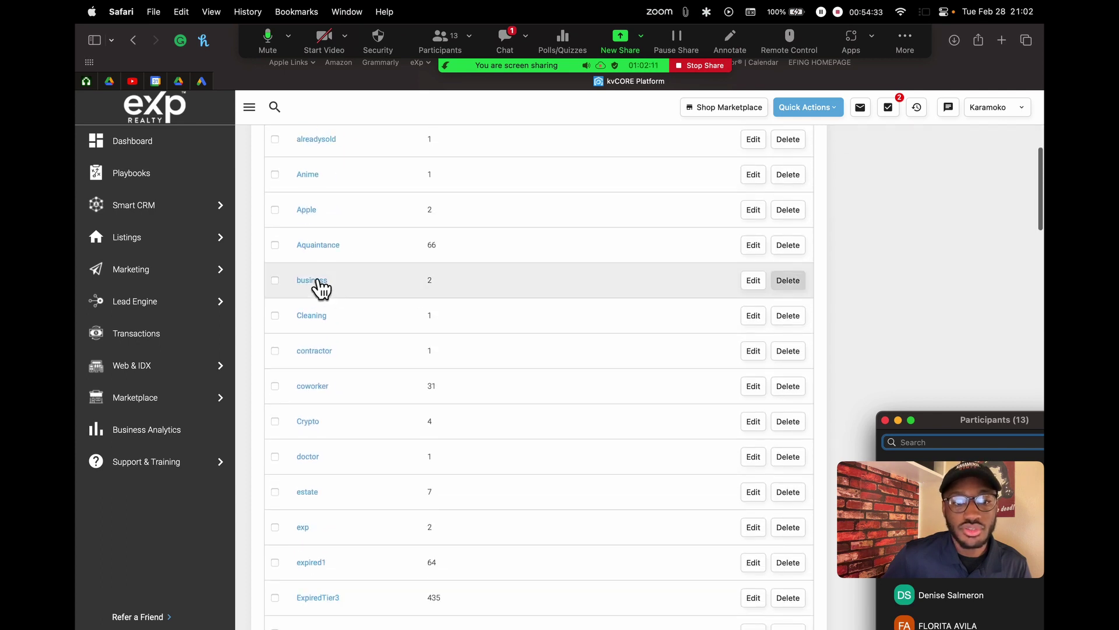
Look further down the hashtag list at the contact counts and the editing and deletion options for each hashtag
scroll(385, 315, down, 1)
scroll(411, 332, down, 3)
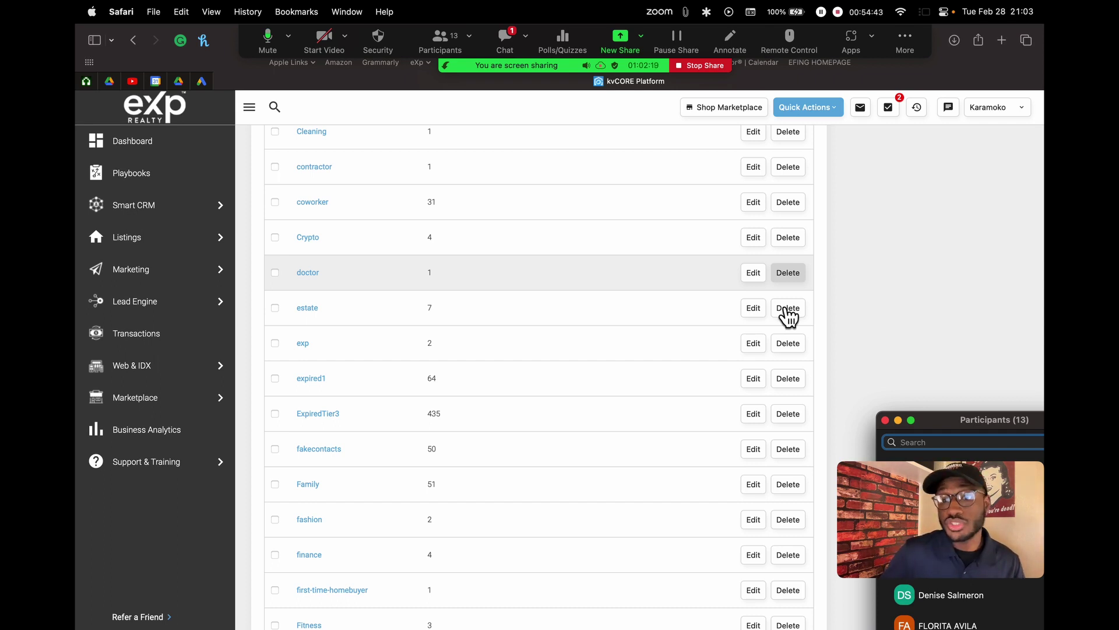
click(788, 309)
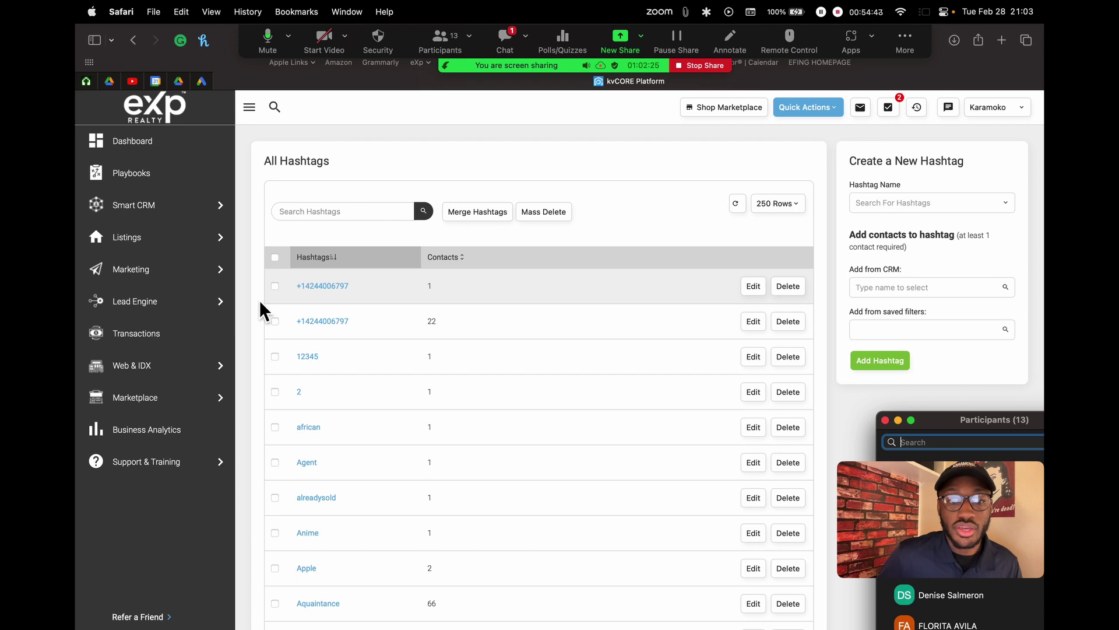
Try selecting the first three hashtags for a merge or mass deletion, and clear the selection of all hashtags
click(274, 286)
click(274, 321)
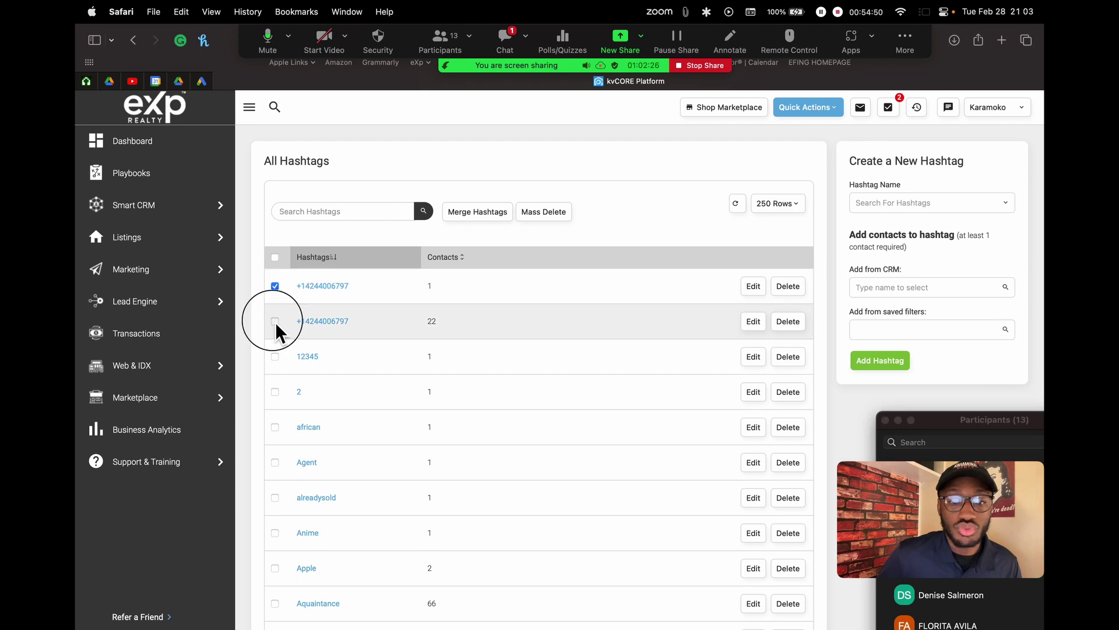
click(274, 356)
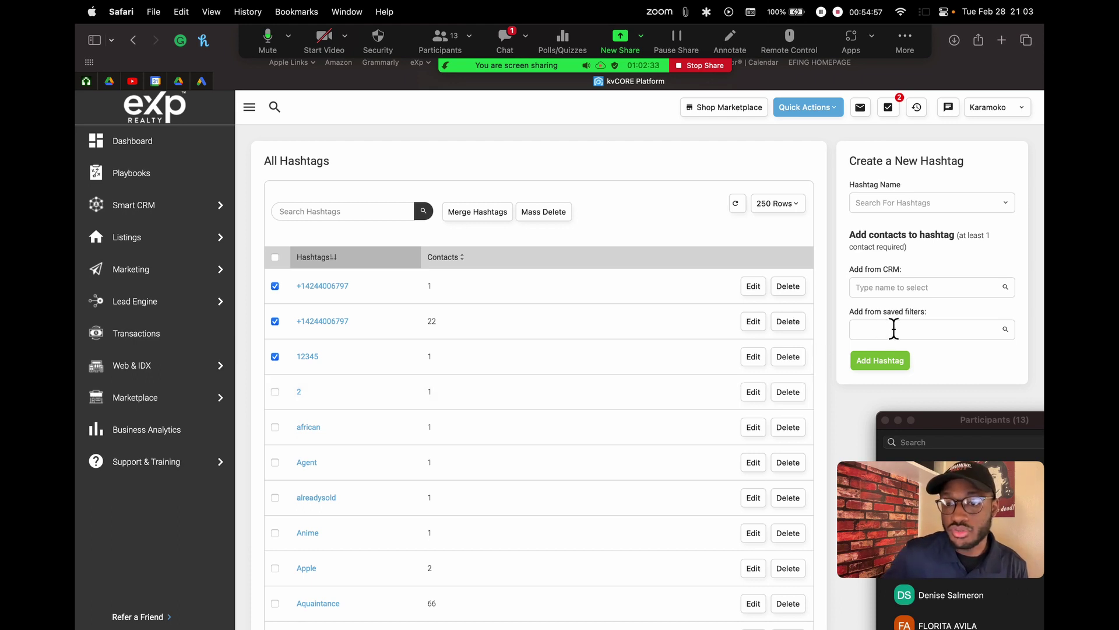
click(896, 204)
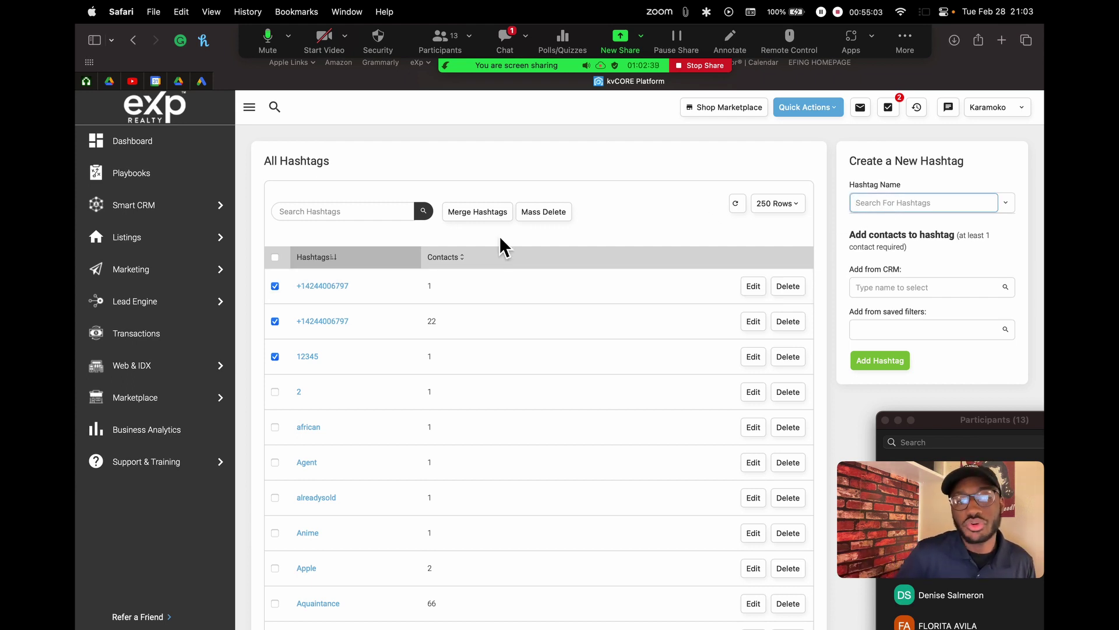
click(507, 38)
click(511, 43)
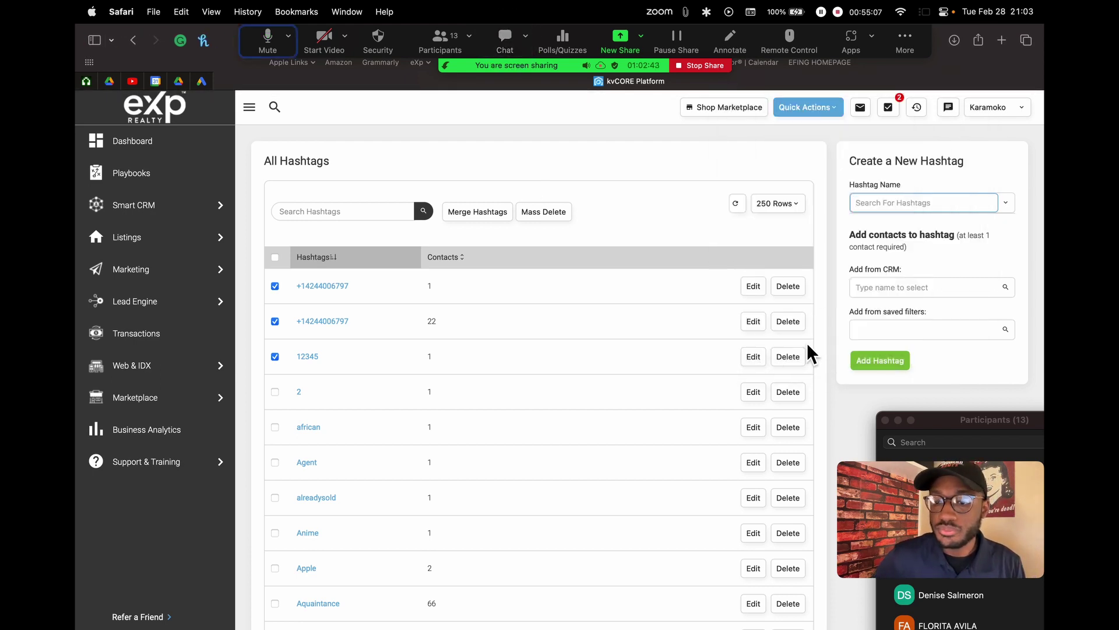
drag(937, 512, 904, 358)
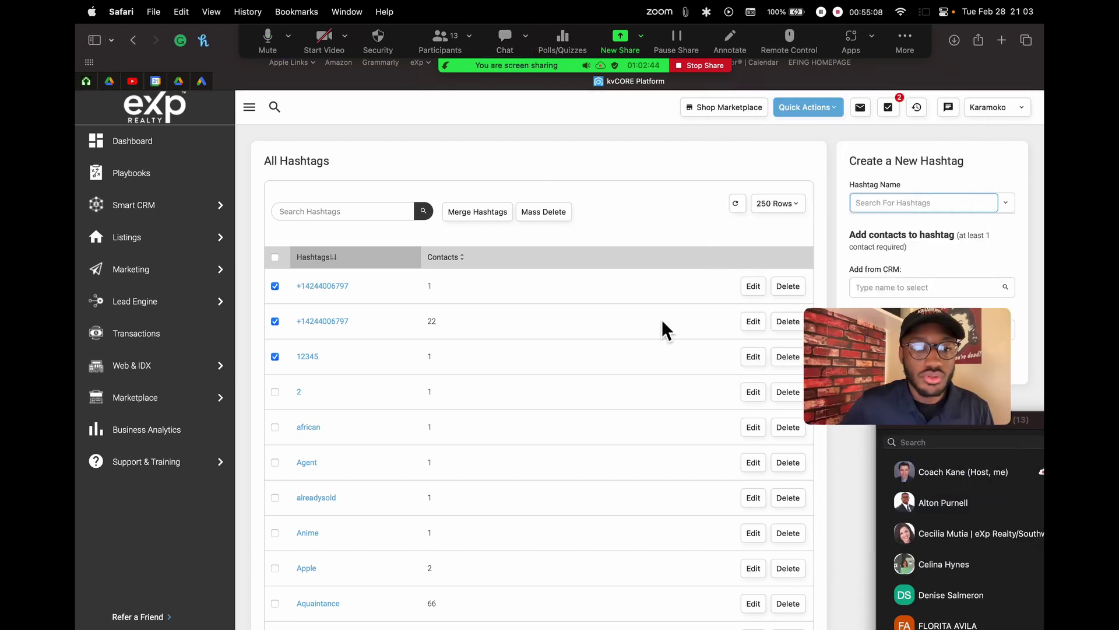
click(274, 257)
click(276, 257)
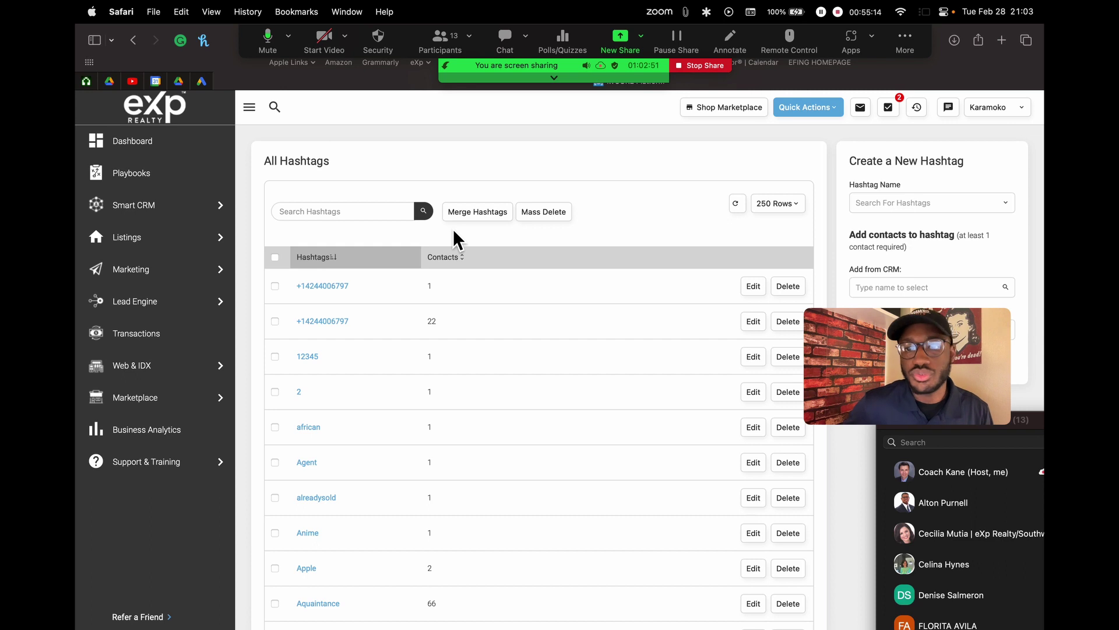
Go to the Smart CRM contacts and apply the FakeContacts saved filter
click(127, 214)
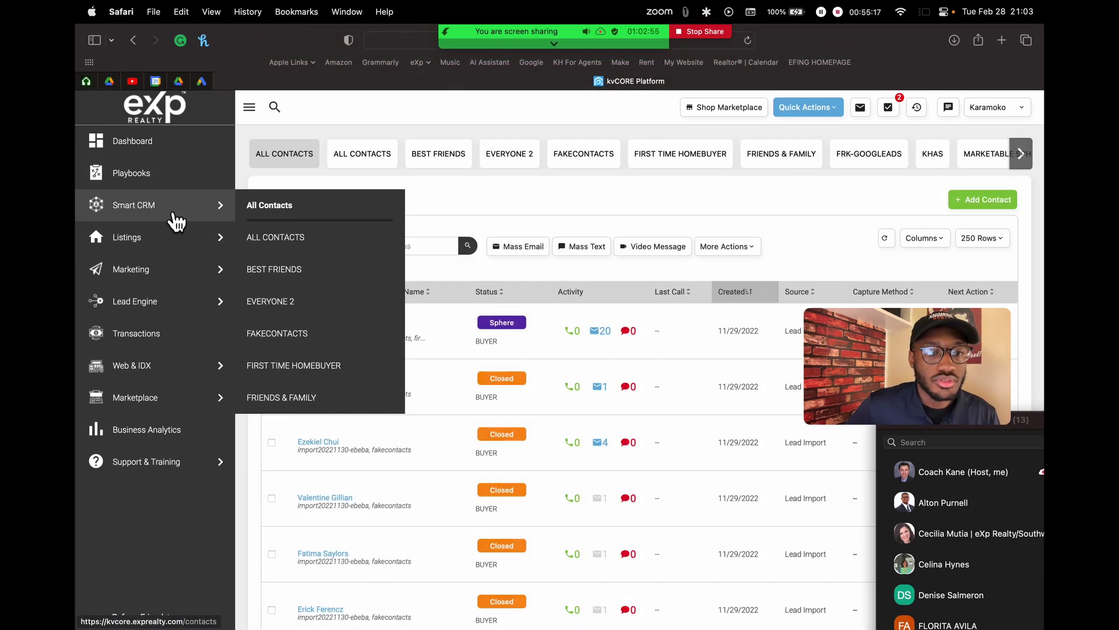
click(584, 156)
click(502, 33)
click(510, 33)
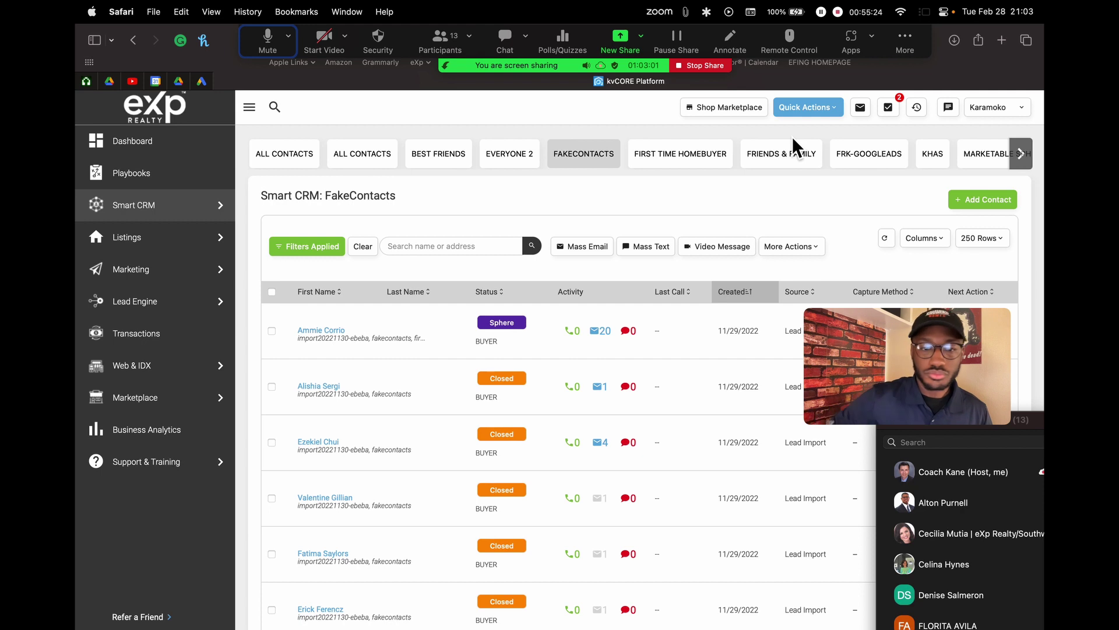
Open the first contact's profile in the FakeContacts list and close Zoom's participants list covering it
click(312, 330)
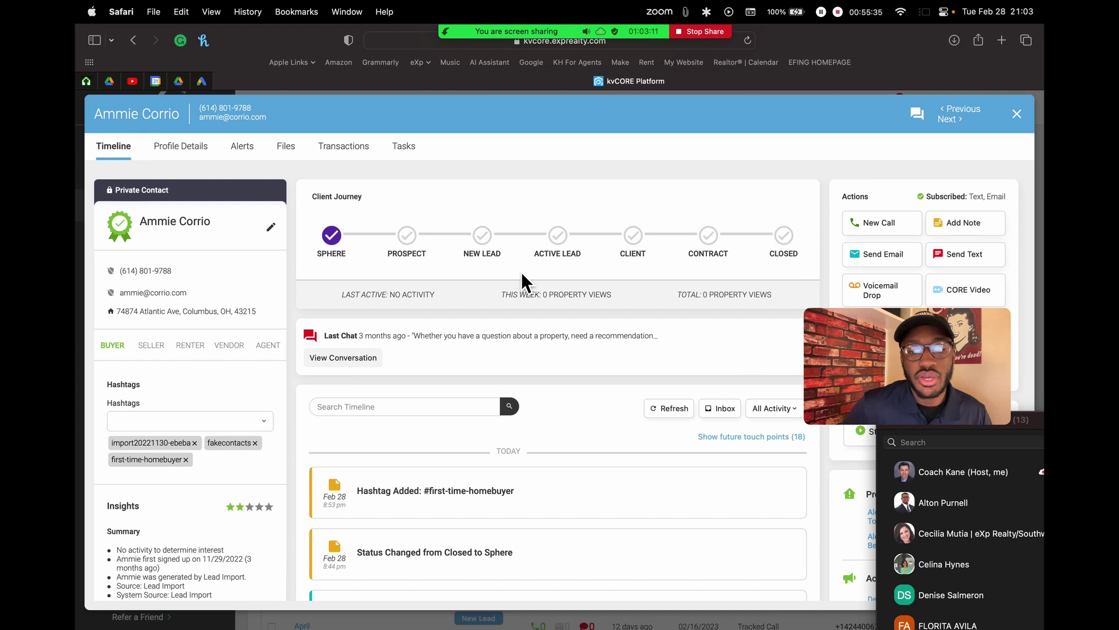
drag(1037, 419, 978, 540)
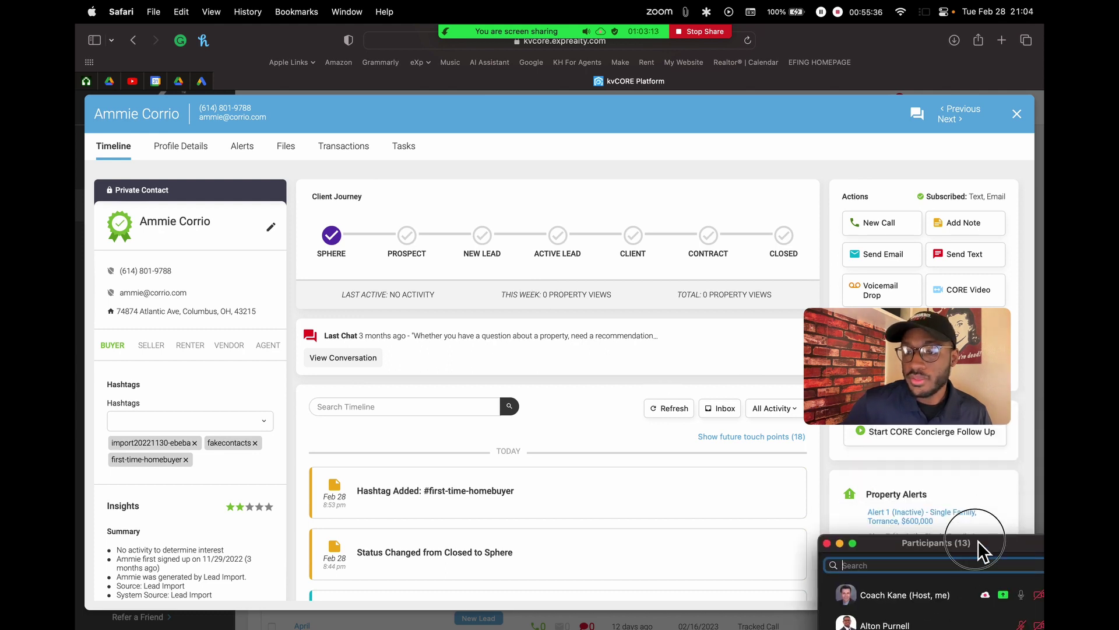
click(829, 543)
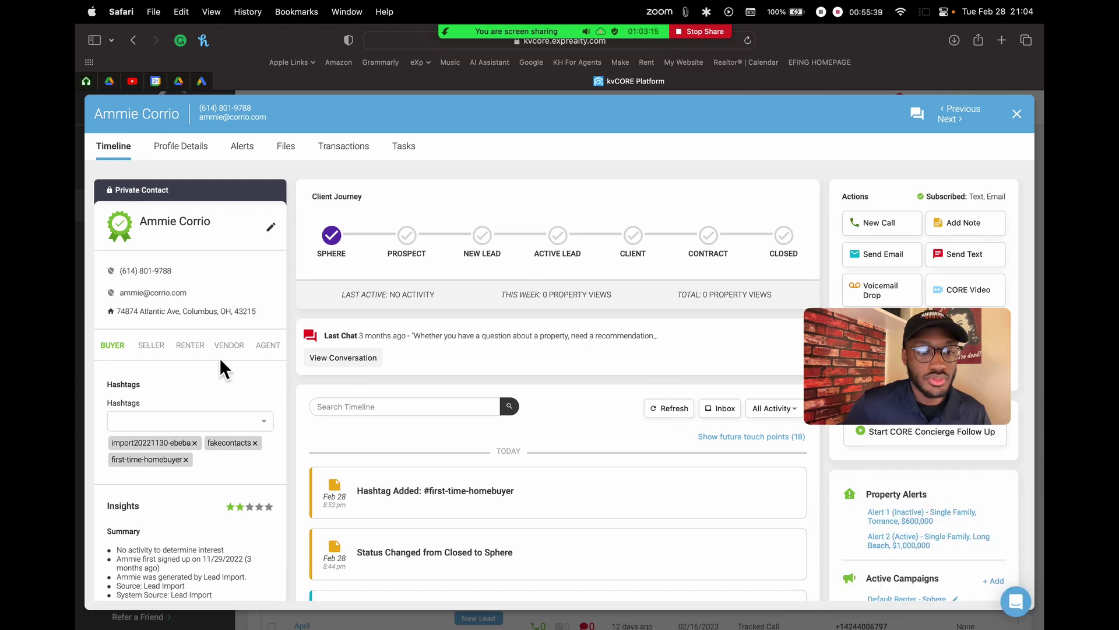
Show the additional Insights info in the contact profile and highlight the Summary section
scroll(219, 358, down, 3)
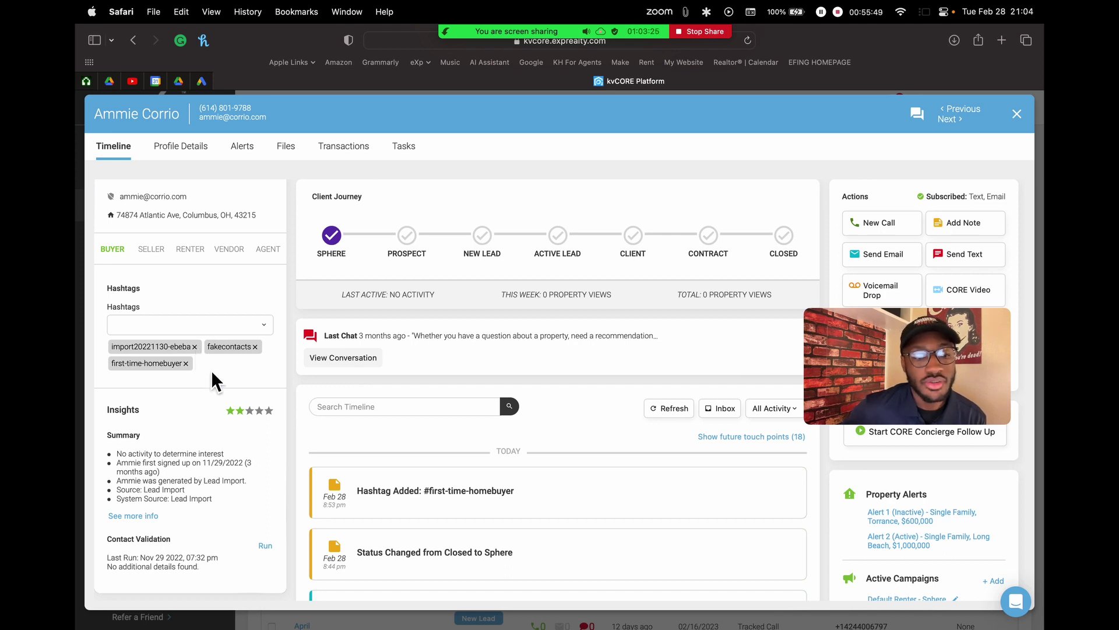
scroll(211, 370, down, 5)
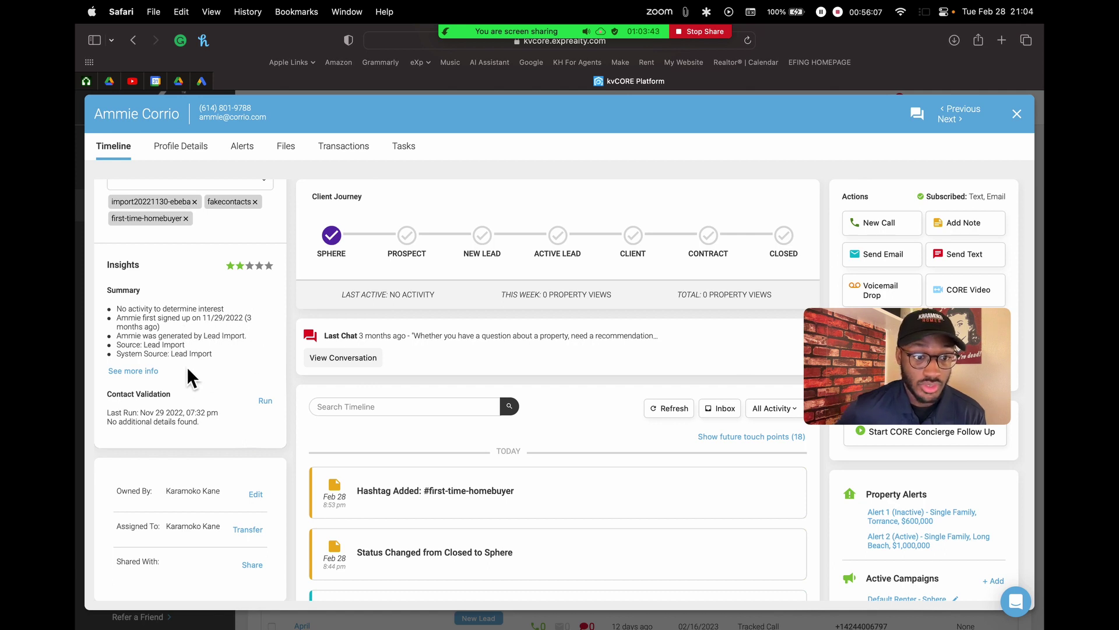
click(134, 372)
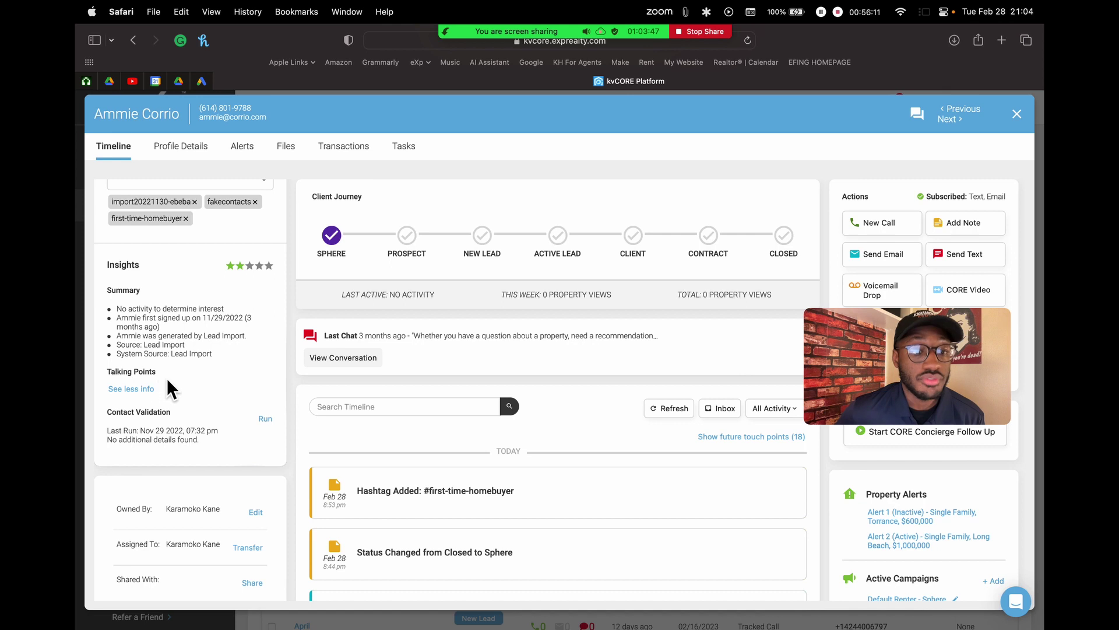
drag(106, 286, 239, 370)
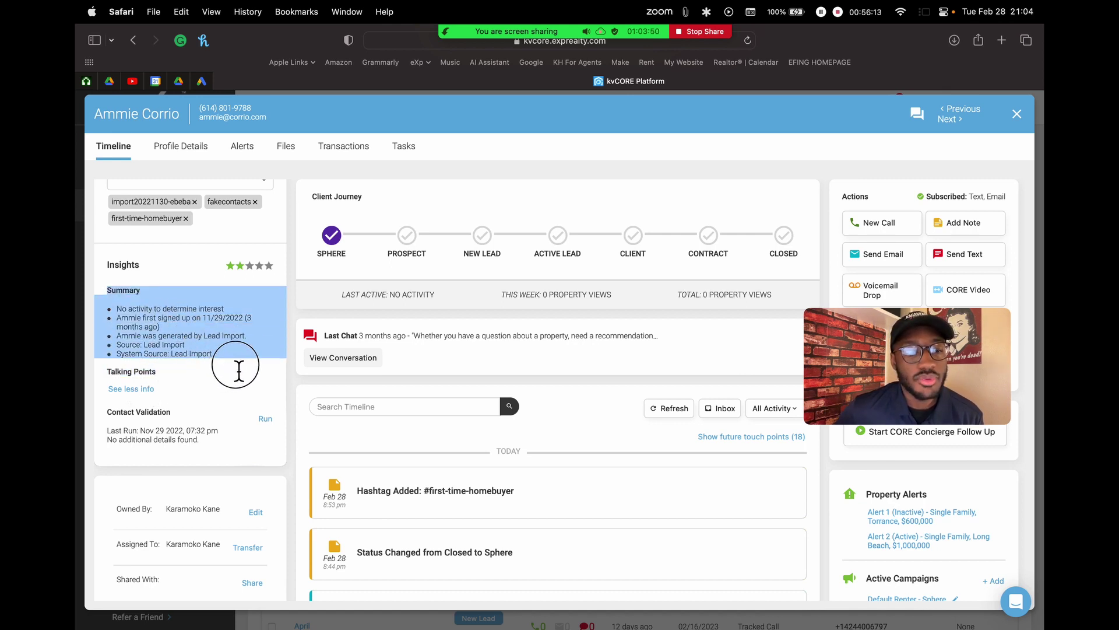
click(177, 364)
scroll(175, 321, down, 2)
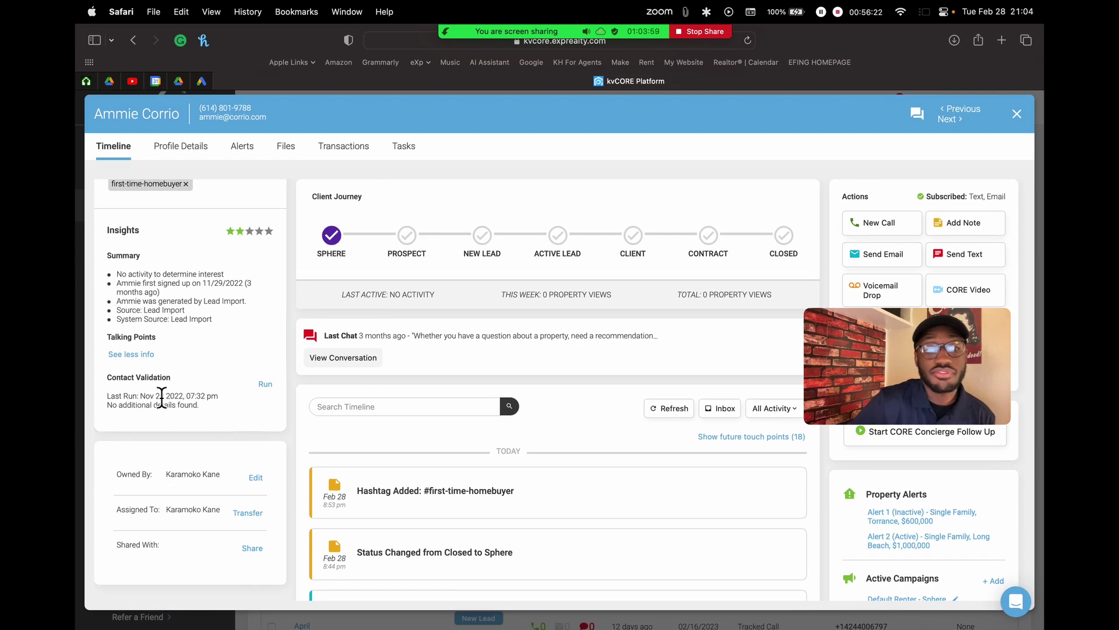
Examine the Contact Validation section of the profile enlarged, highlighting its heading
scroll(162, 398, up, 5)
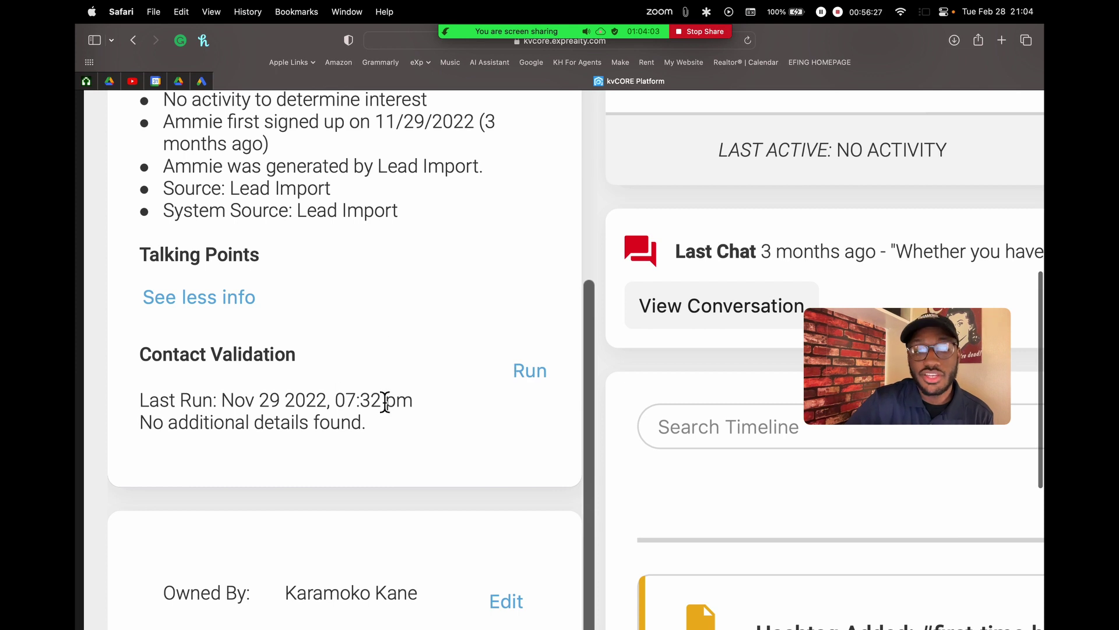
drag(142, 350, 345, 367)
scroll(345, 365, down, 5)
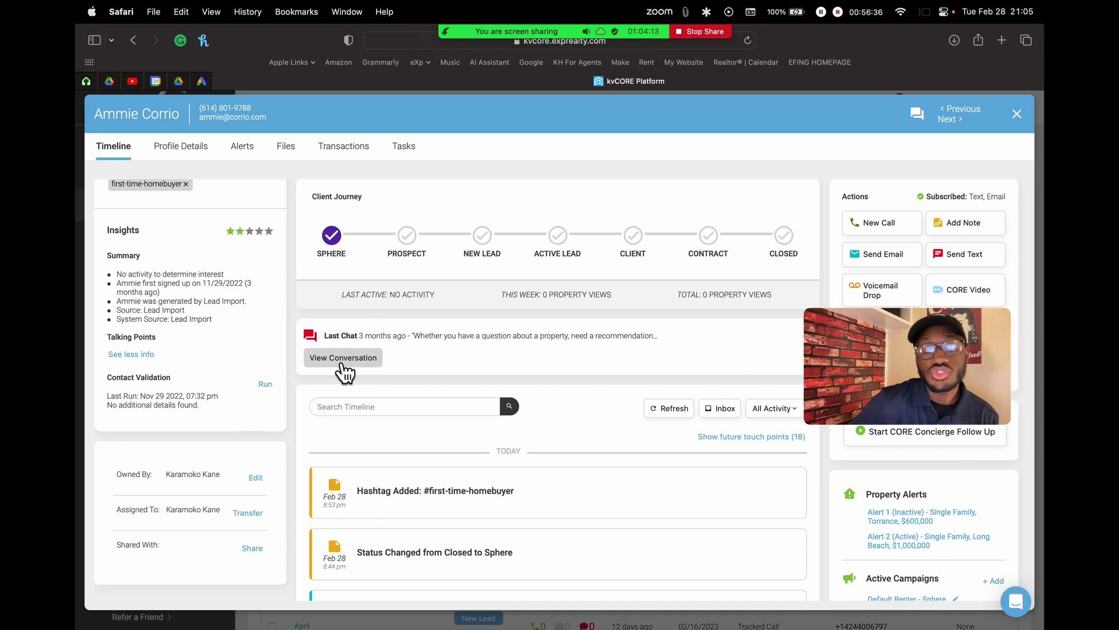
mouse_move(583, 32)
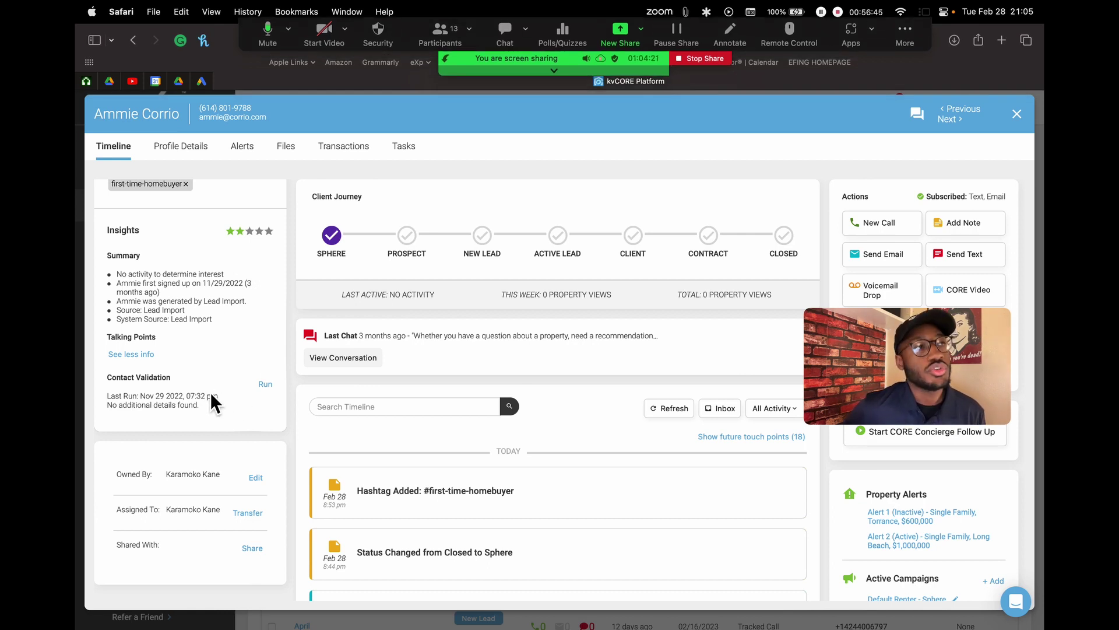
mouse_move(533, 20)
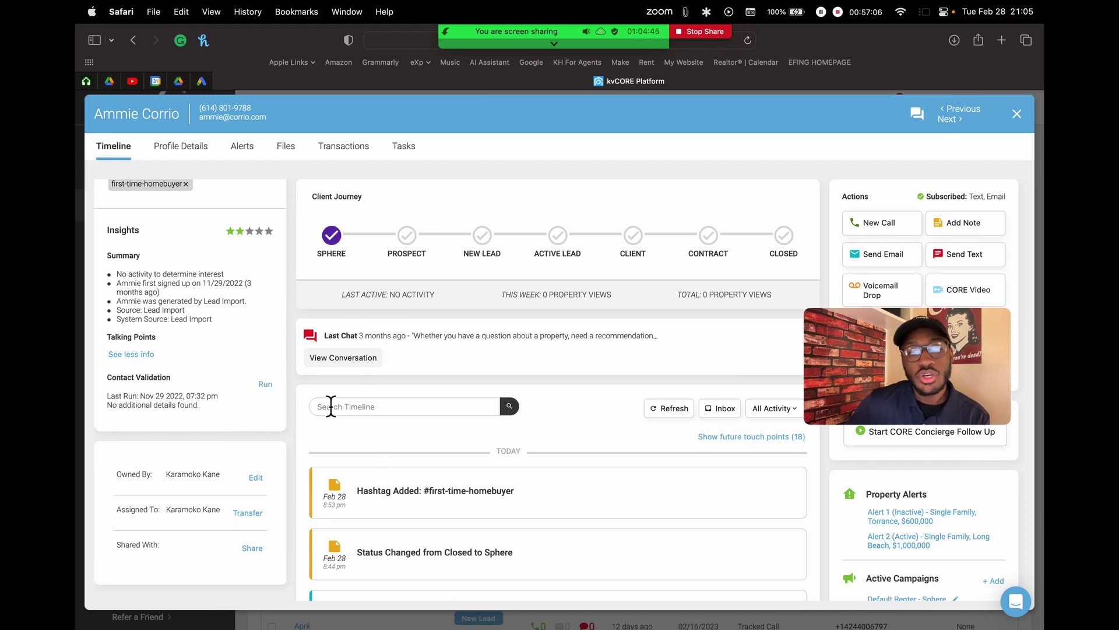
Run the contact validation and check the contact's phone and email details in the profile
scroll(195, 238, up, 5)
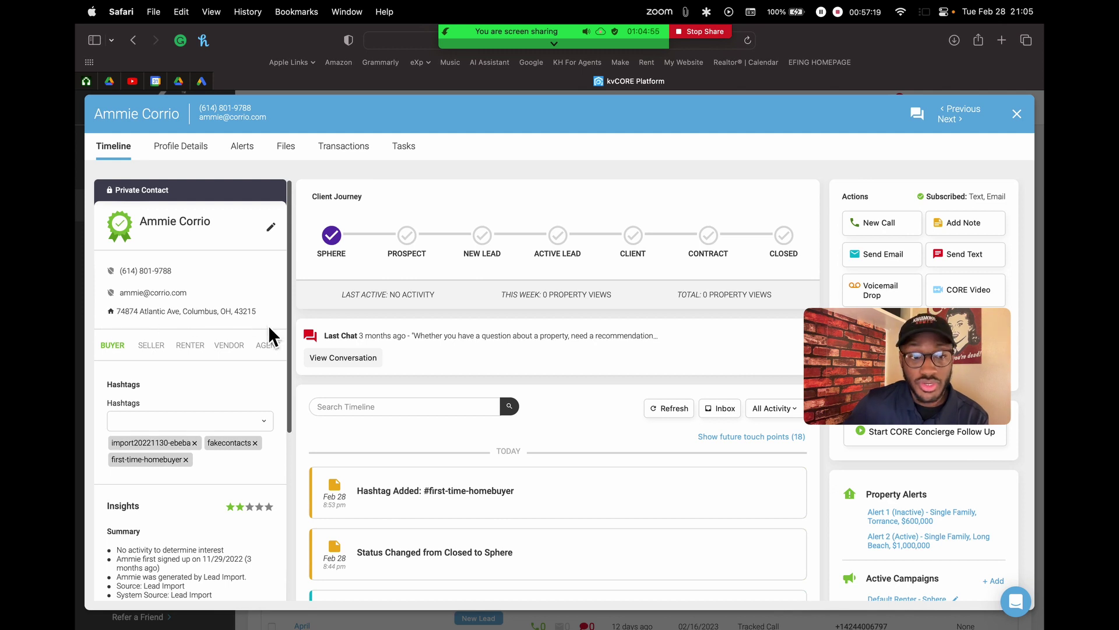
scroll(268, 324, down, 5)
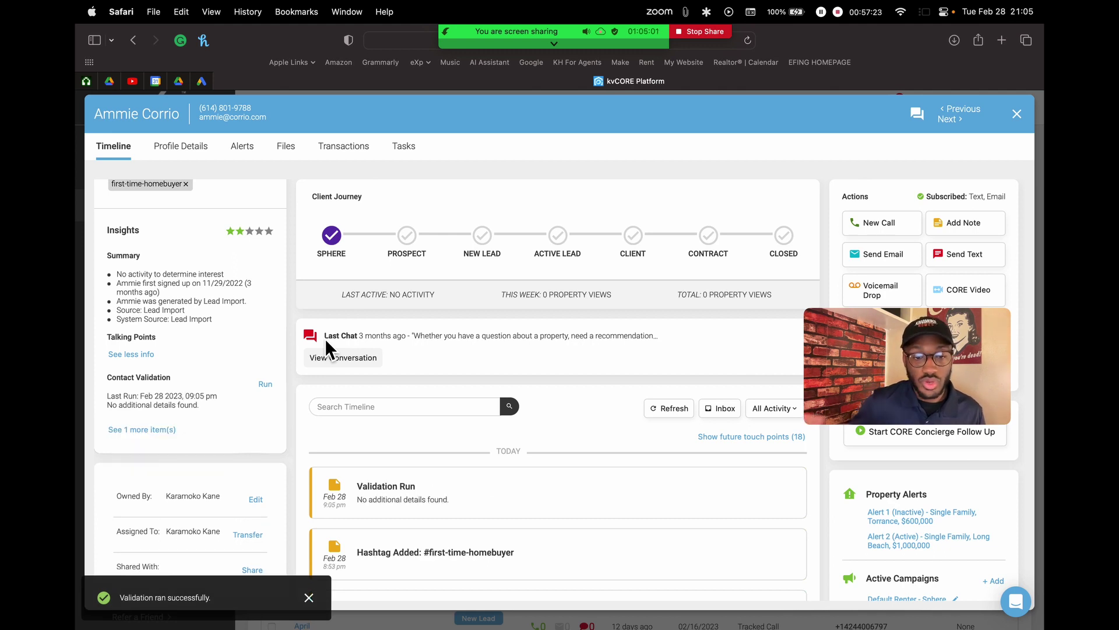
scroll(208, 251, up, 5)
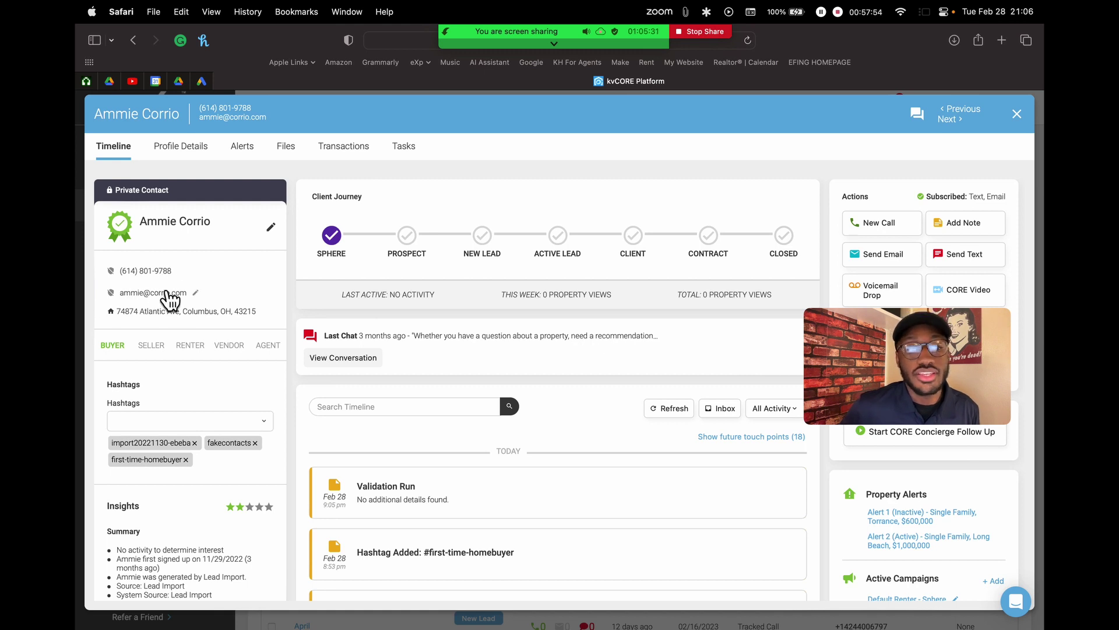
Run the contact validation a second time and review the contact details and validation section
scroll(274, 402, down, 5)
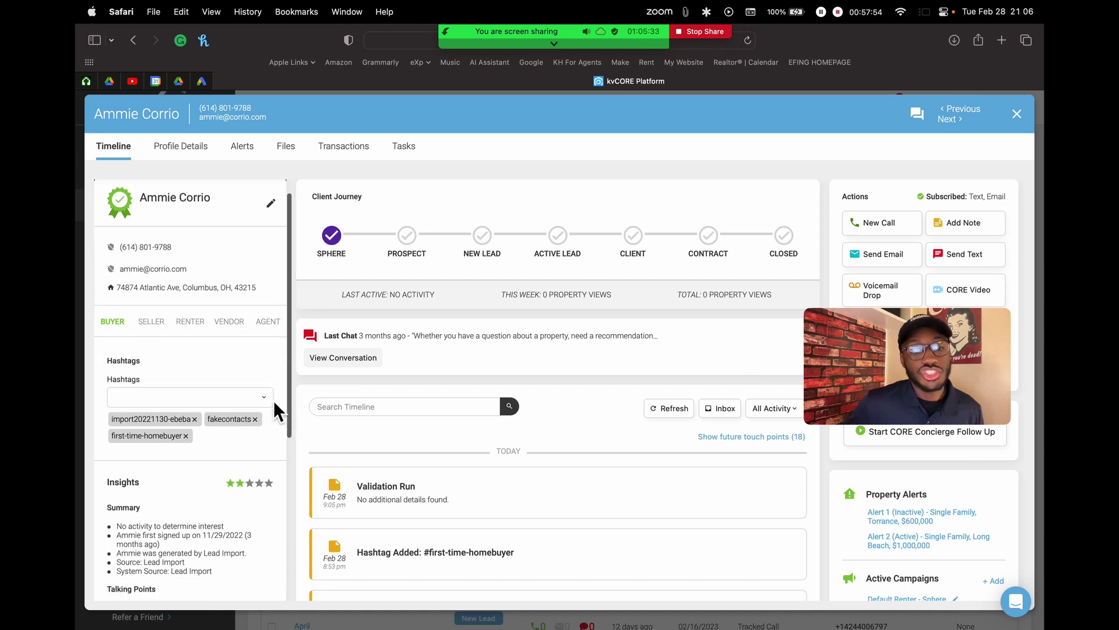
click(264, 459)
scroll(264, 431, up, 5)
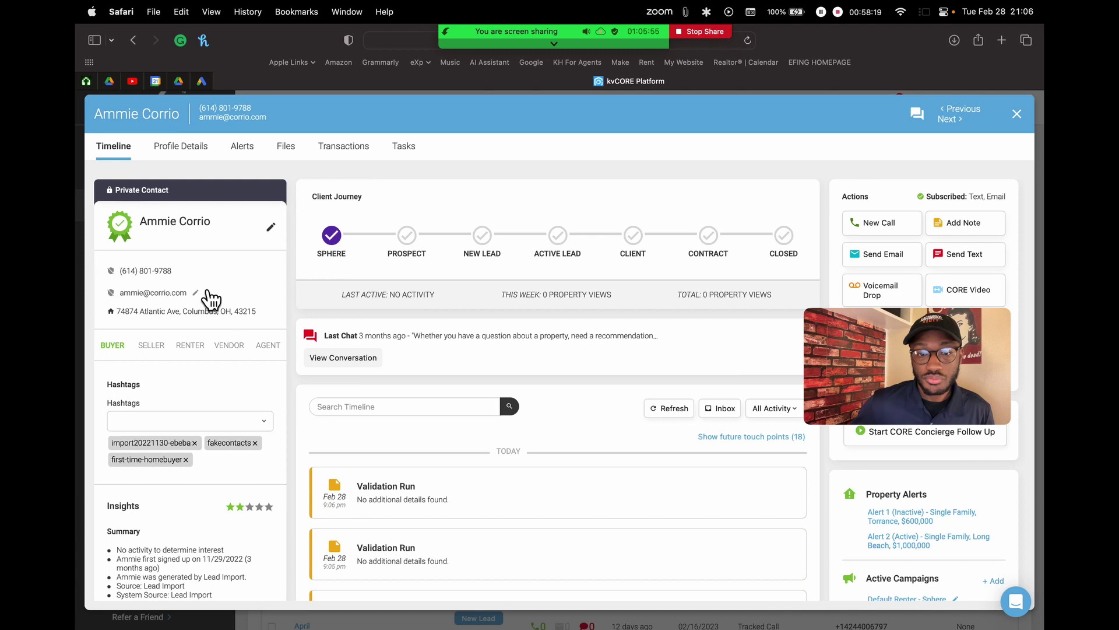
scroll(211, 300, down, 5)
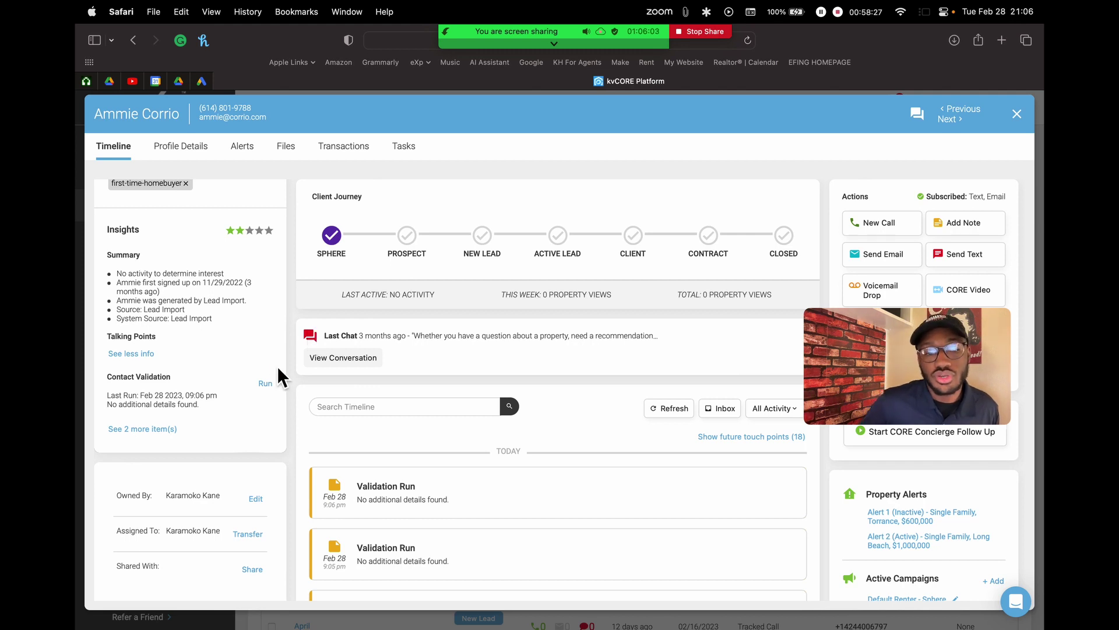
Run the contact validation once more and highlight its last run time and result text
click(265, 383)
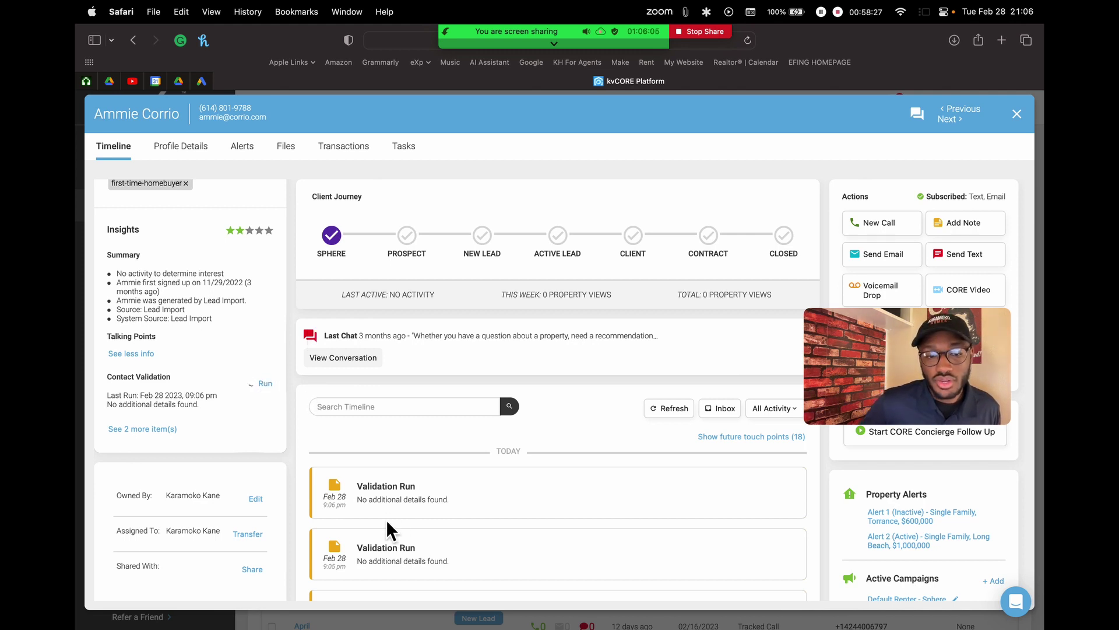
drag(107, 396, 216, 400)
click(152, 400)
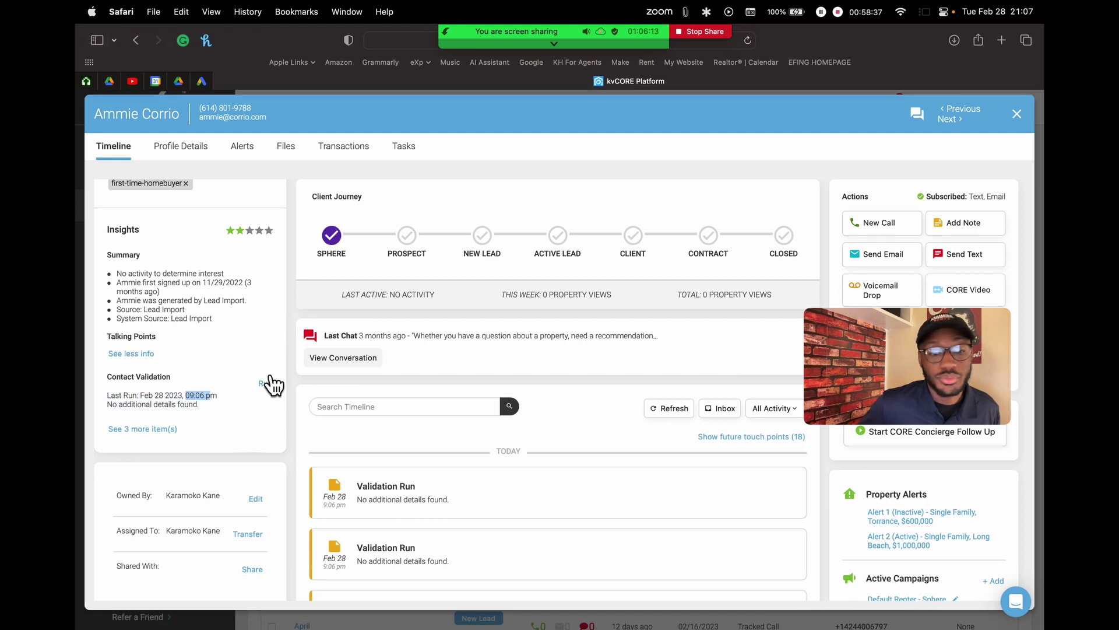
click(184, 406)
drag(126, 413, 229, 403)
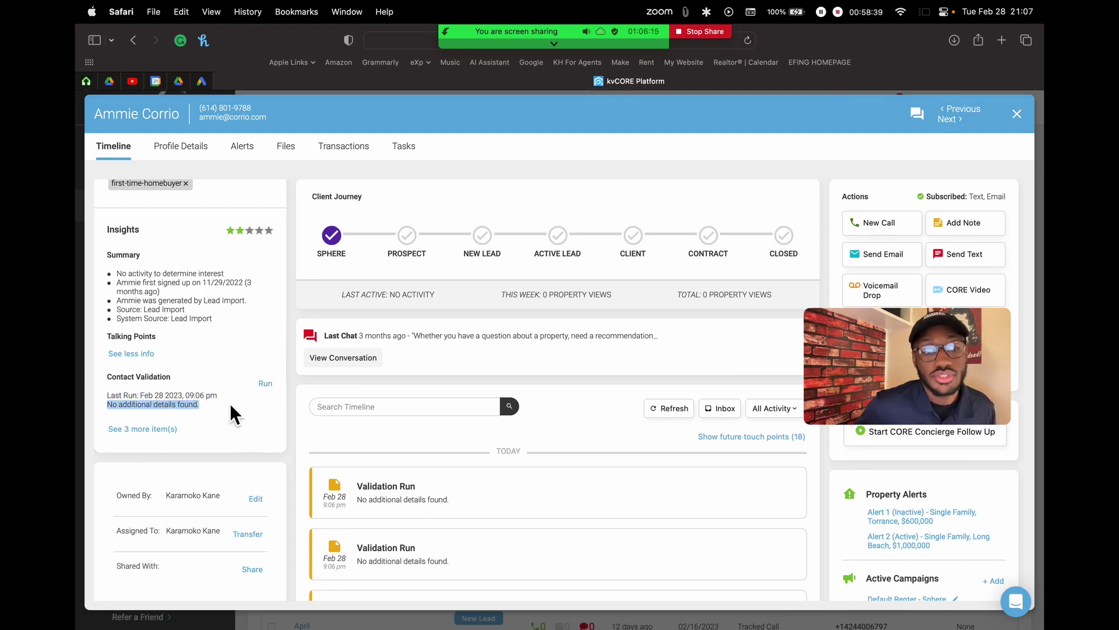
click(230, 401)
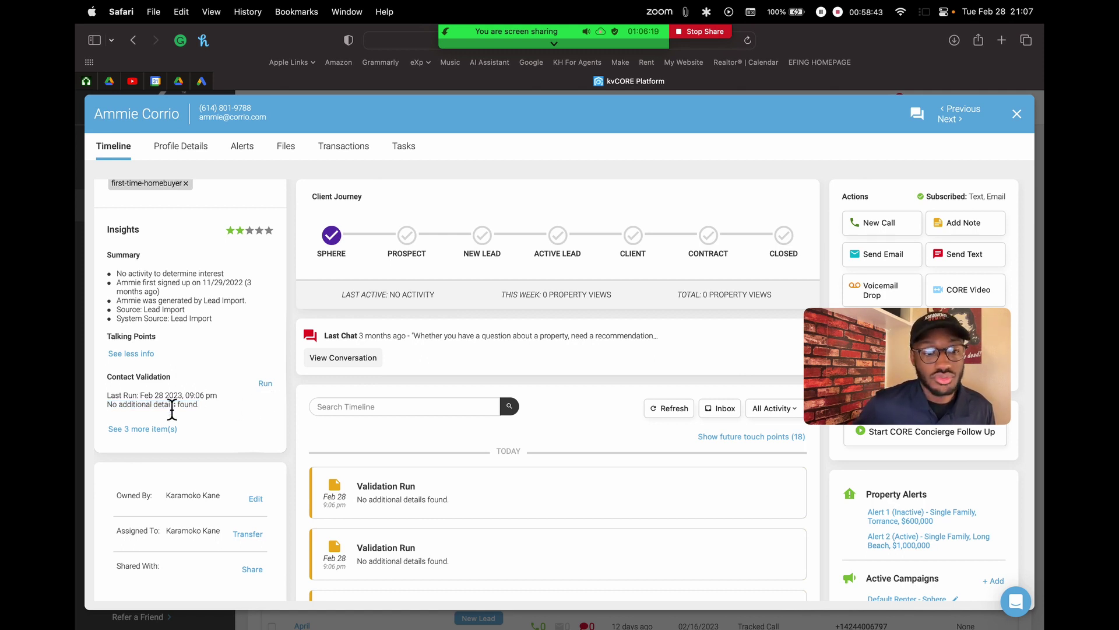
Switch to Zoom and open the meeting participants list over the contact profile
scroll(209, 392, down, 2)
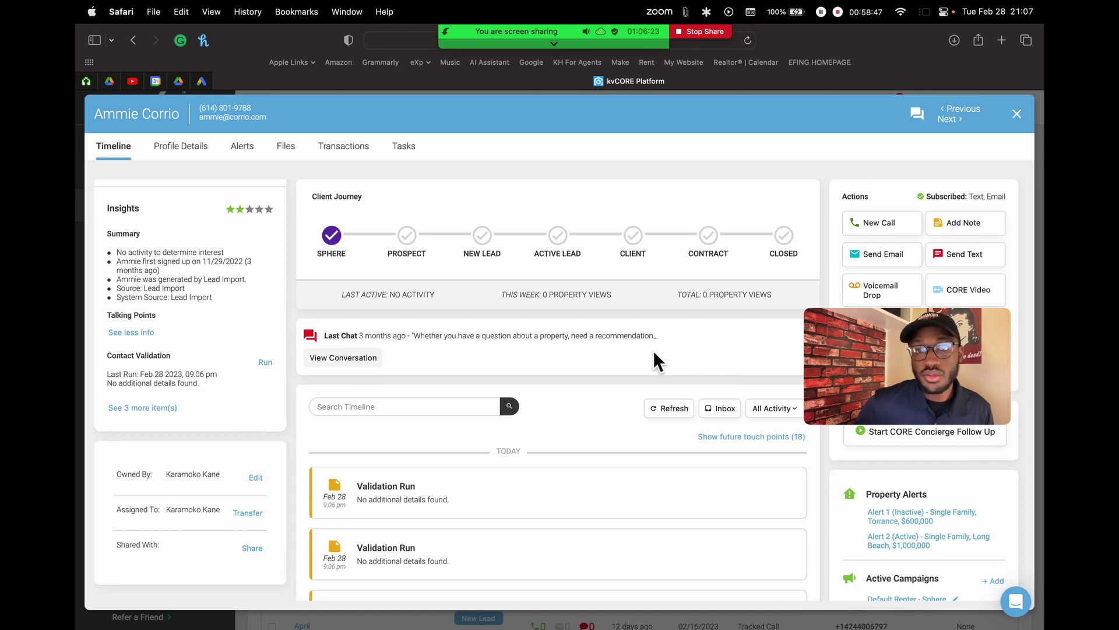
mouse_move(511, 27)
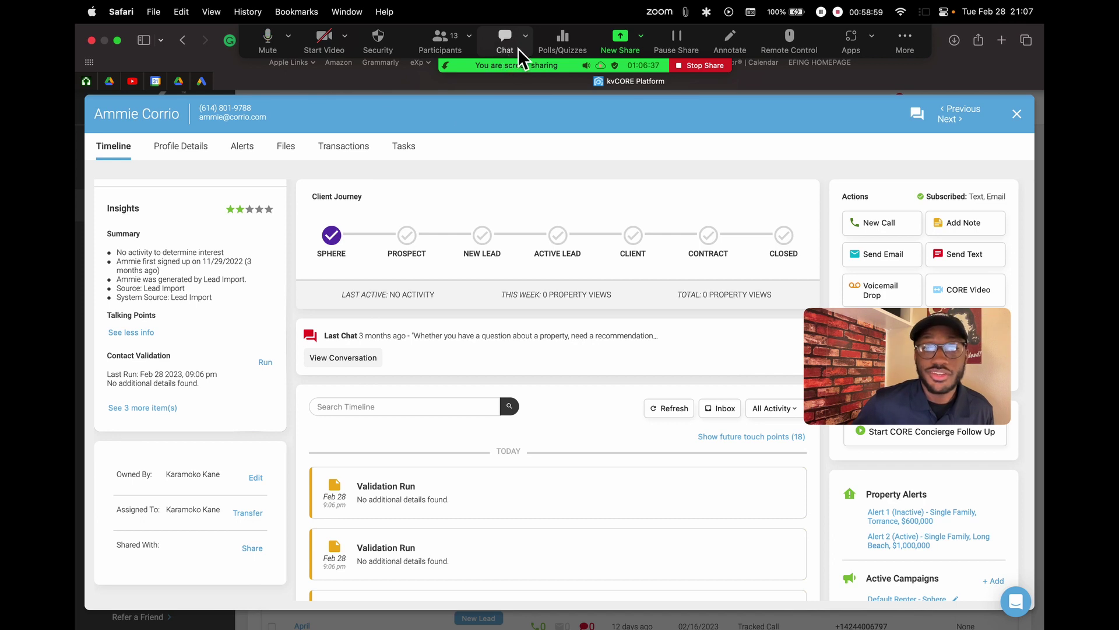
click(440, 40)
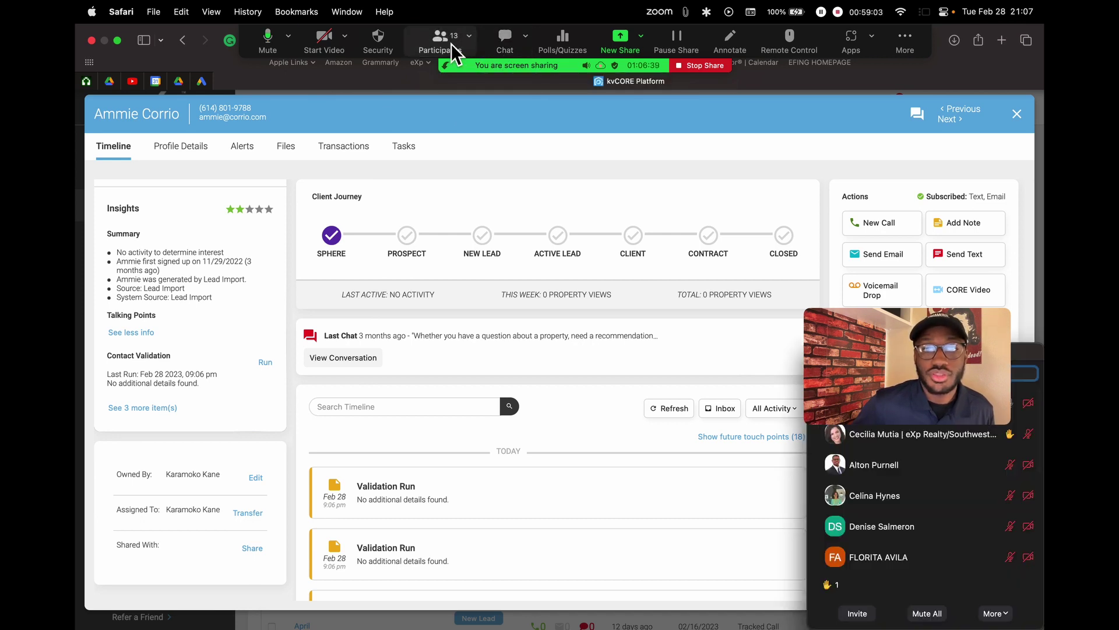
Bring the Zoom participants list fully into view, dismiss it, and check the hashtags and insights in the contact profile
drag(1027, 353, 650, 244)
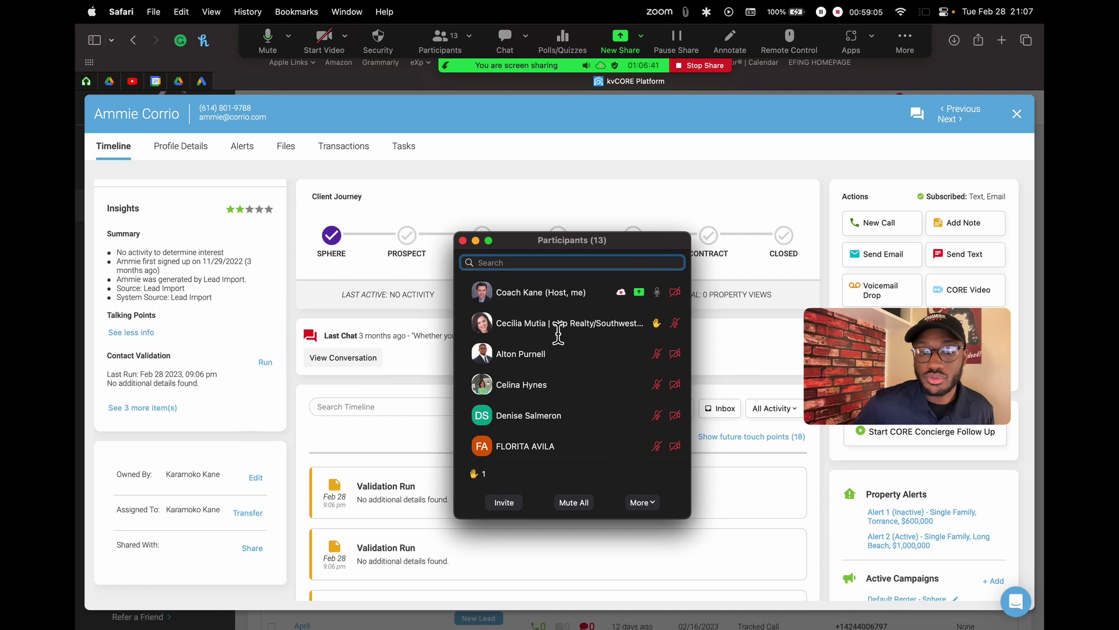
click(478, 243)
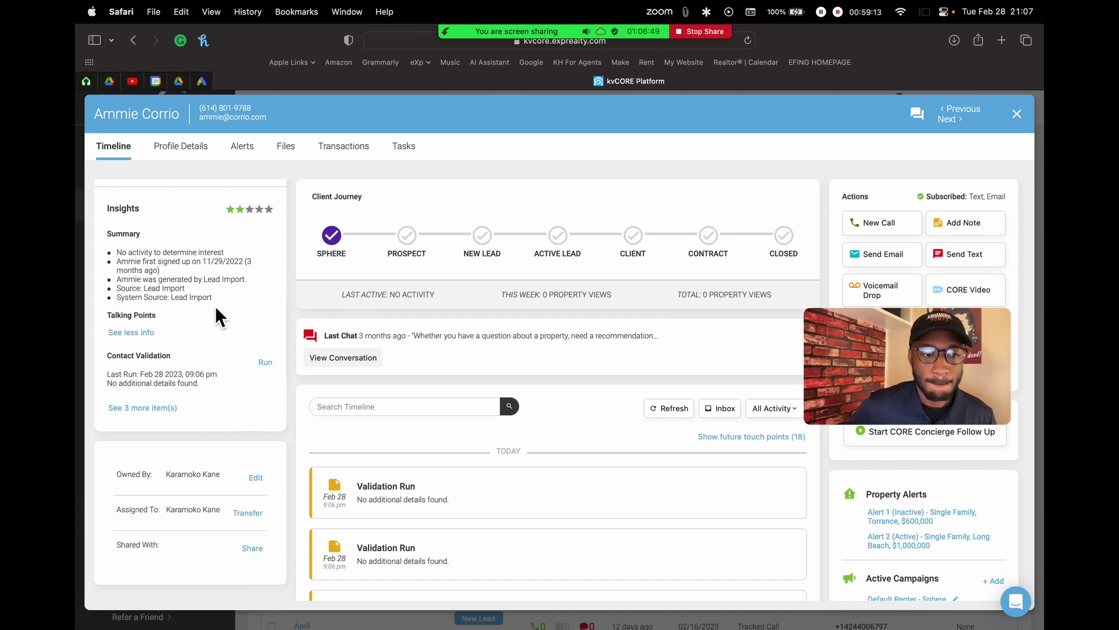
scroll(215, 306, up, 5)
scroll(217, 292, up, 3)
scroll(216, 292, down, 2)
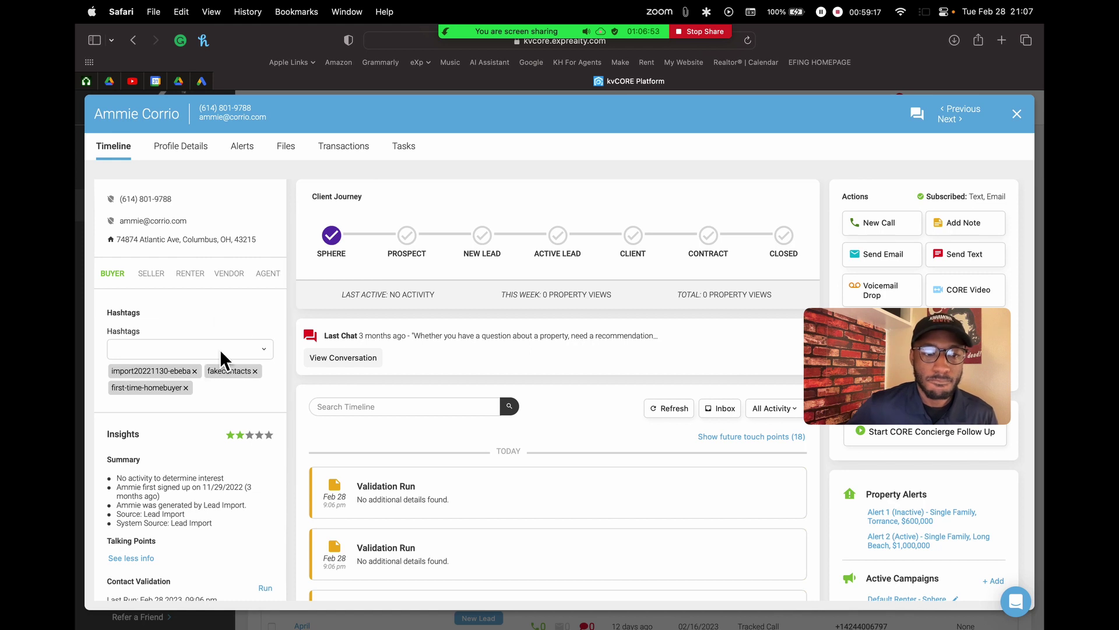
Close the contact profile to return to the FakeContacts list and reopen the first contact
click(1016, 115)
mouse_move(113, 279)
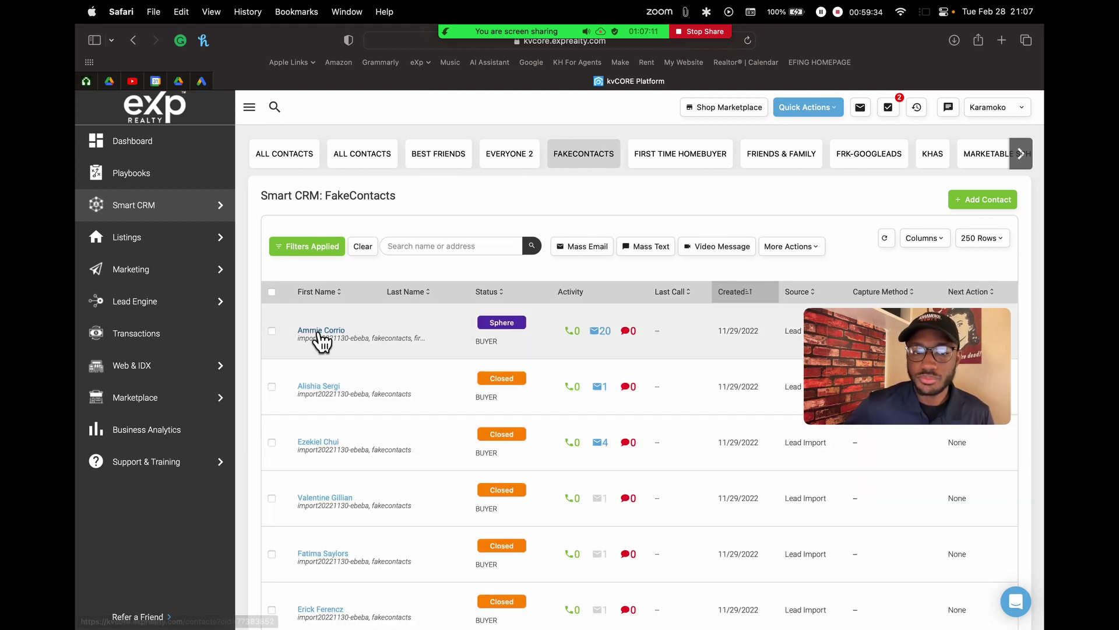
click(320, 331)
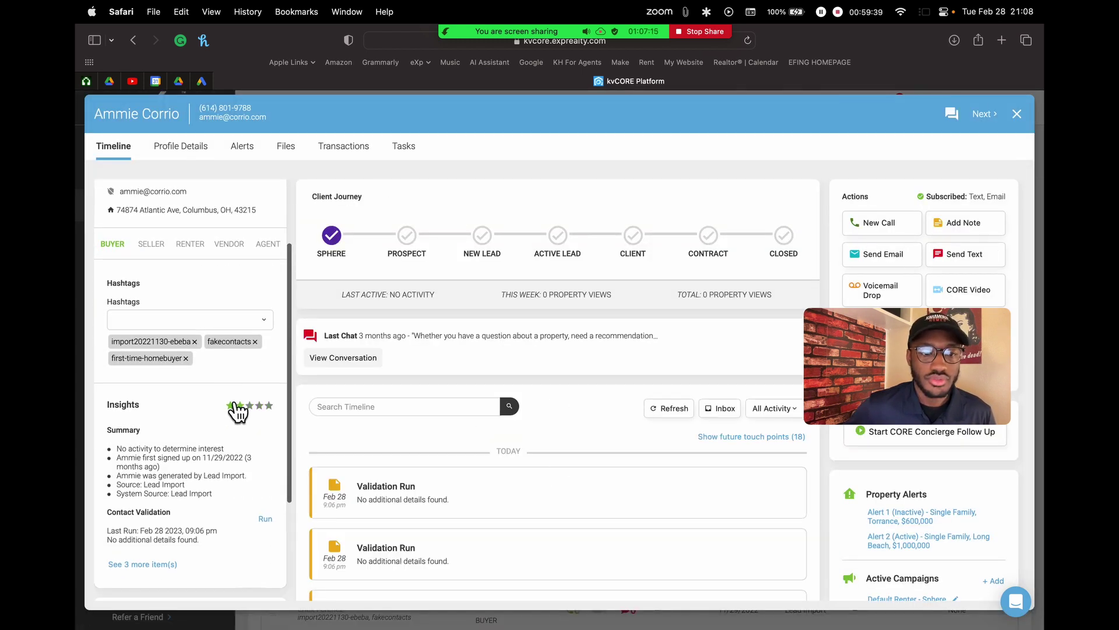
Rate the contact five stars in the Insights section
click(239, 406)
click(259, 405)
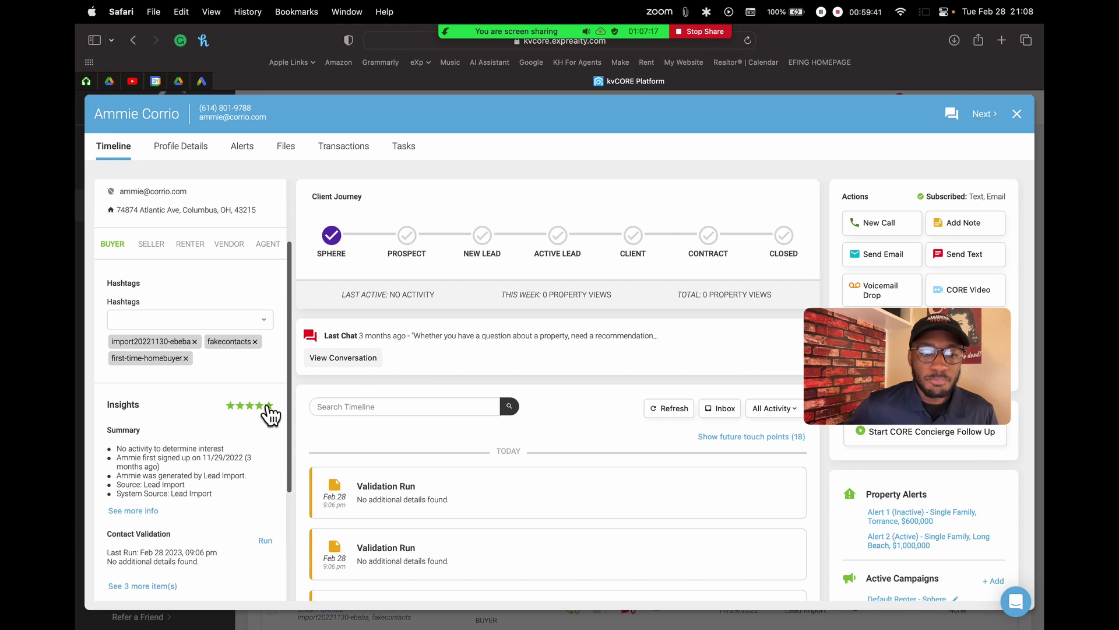
click(269, 405)
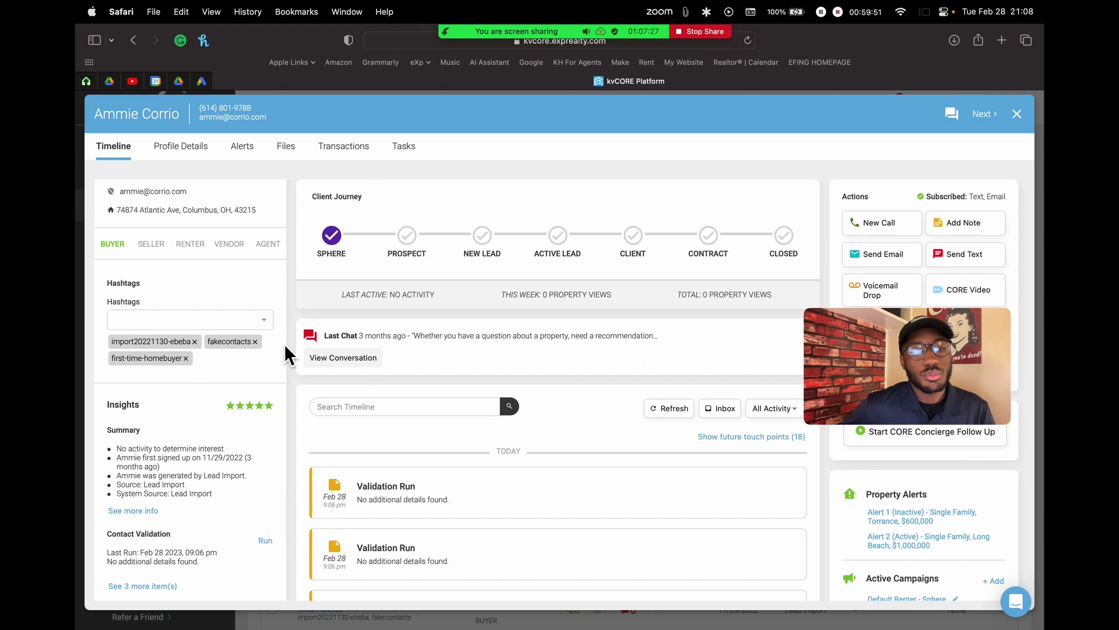
Lower the contact's Insights rating to one star and set it back to five stars
scroll(263, 332, up, 3)
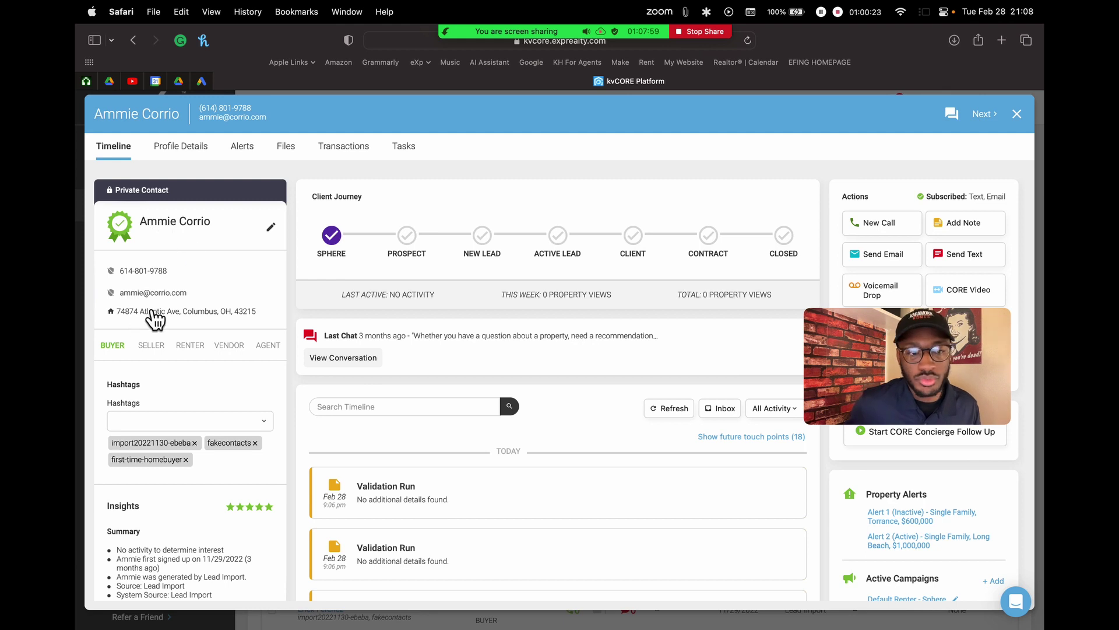
click(240, 507)
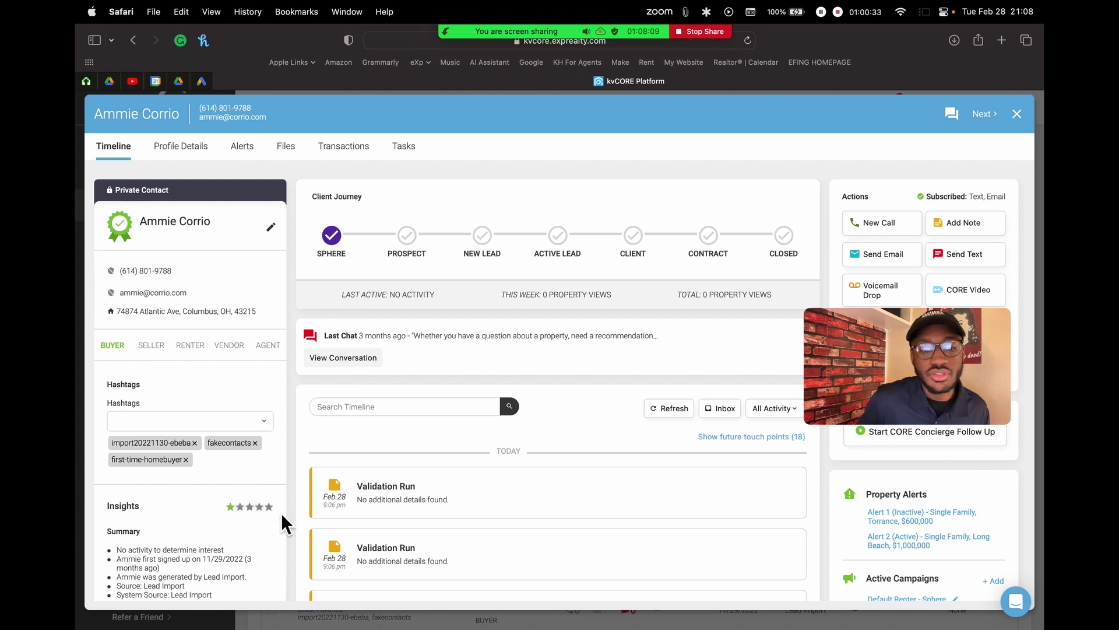
scroll(260, 447, down, 5)
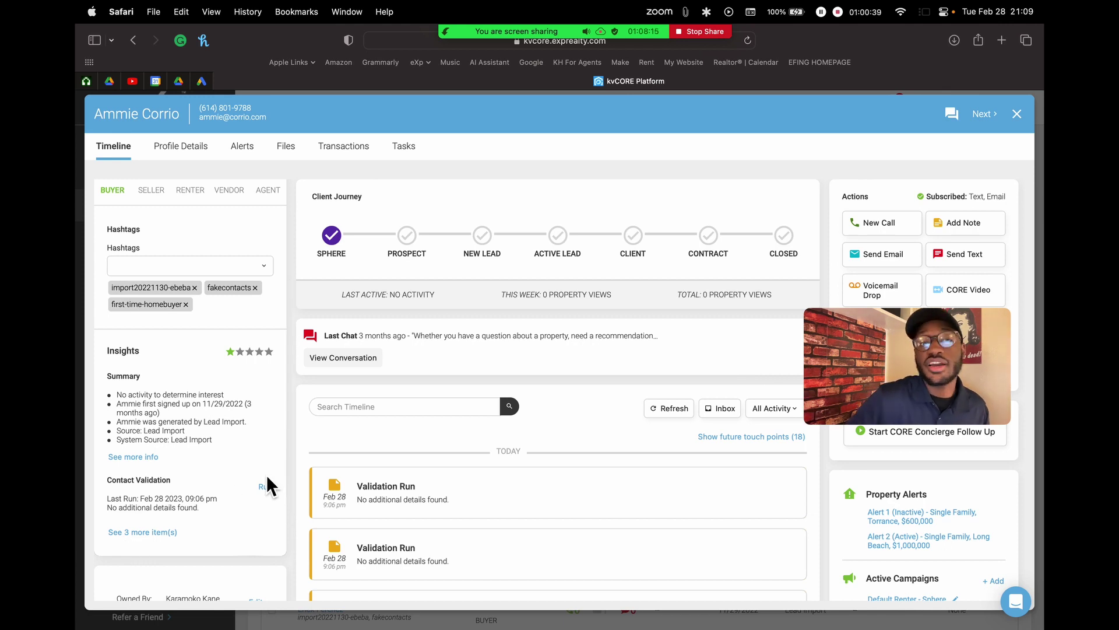
click(269, 352)
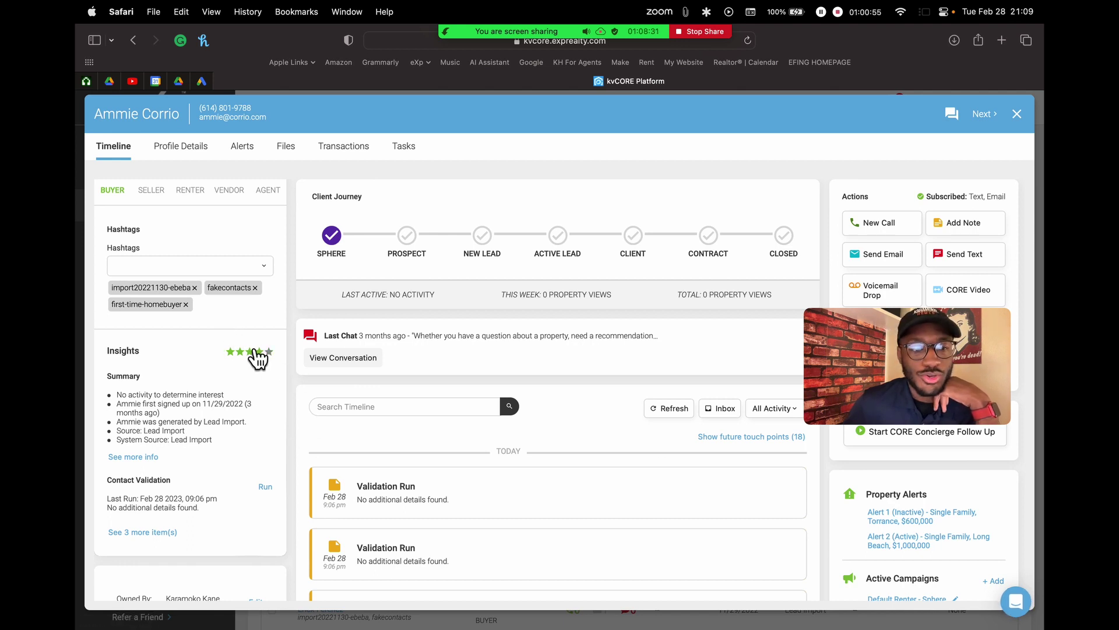
Open the Zoom meeting chat over the contact profile, read the latest messages, and close the chat
scroll(200, 414, up, 3)
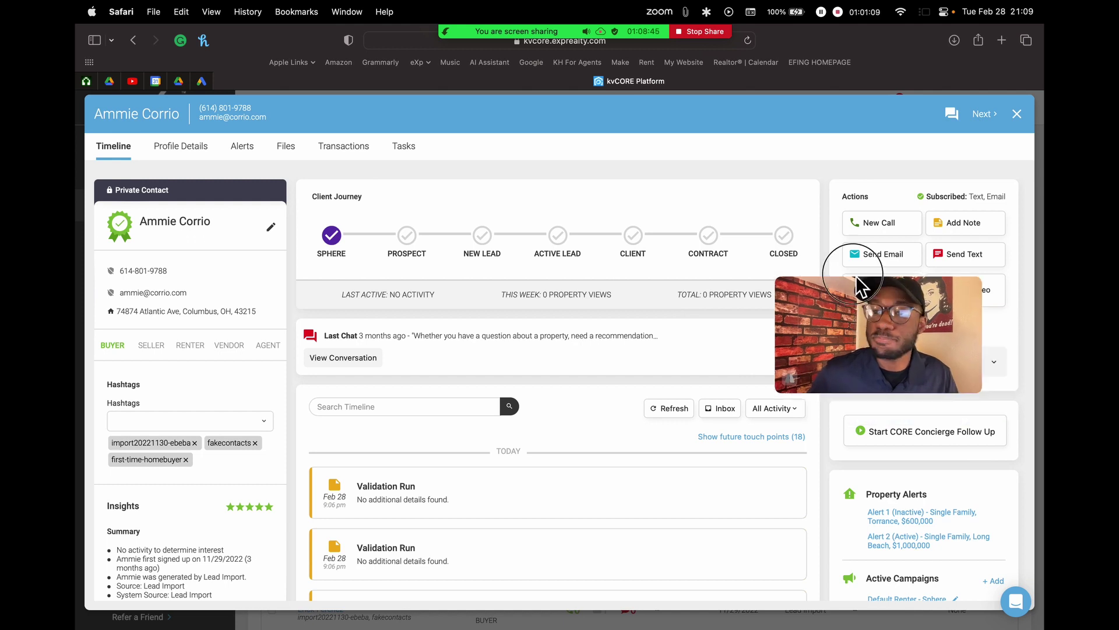
mouse_move(523, 58)
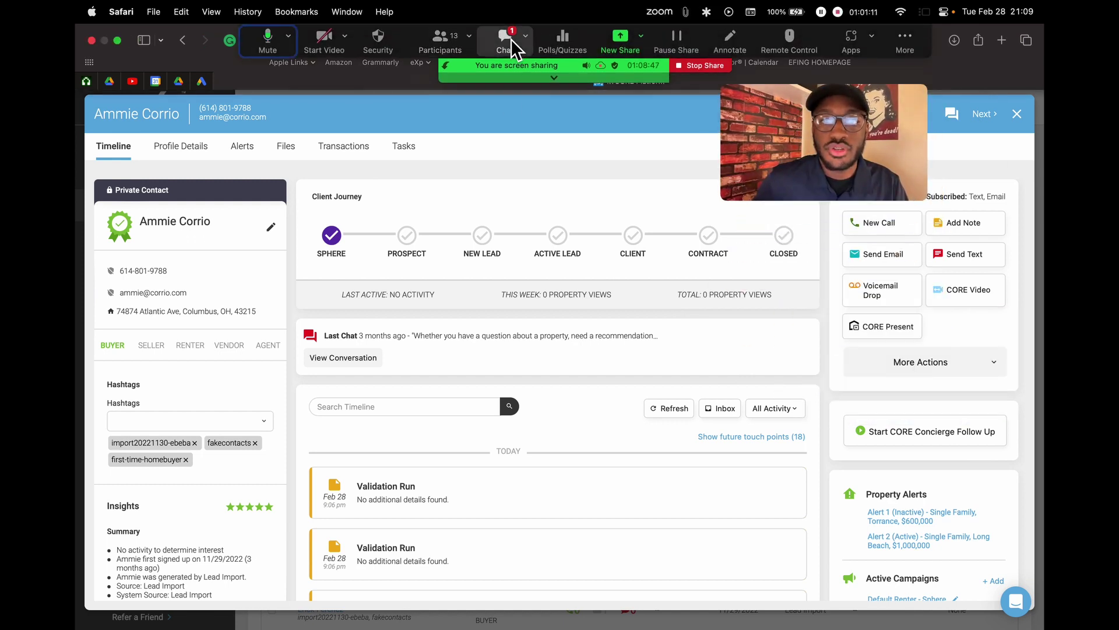
click(510, 39)
drag(953, 89, 967, 183)
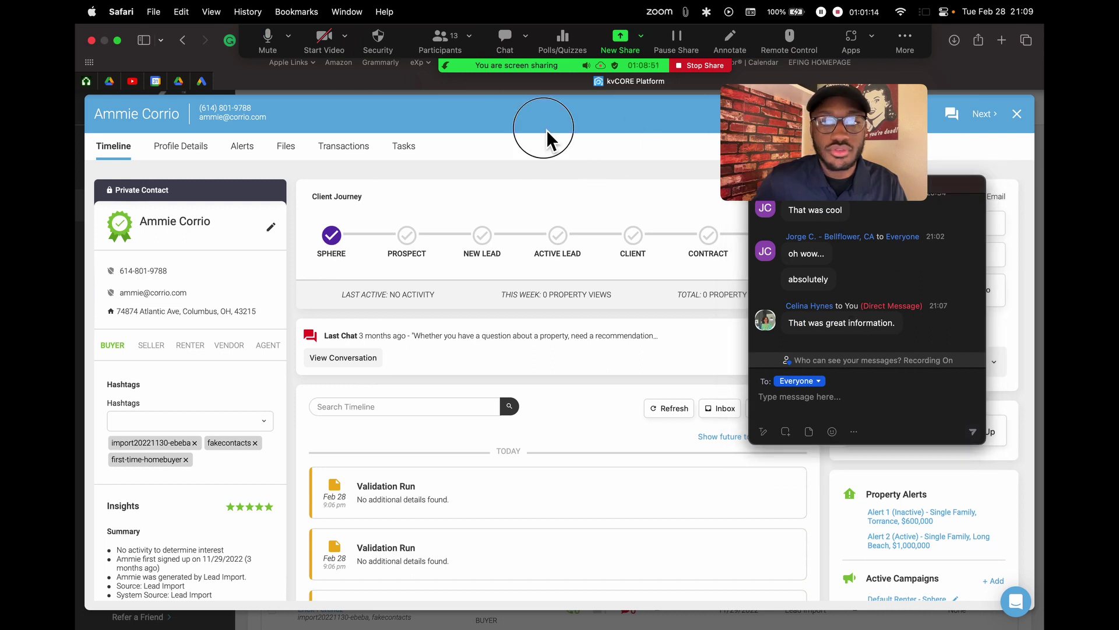
click(943, 201)
click(750, 271)
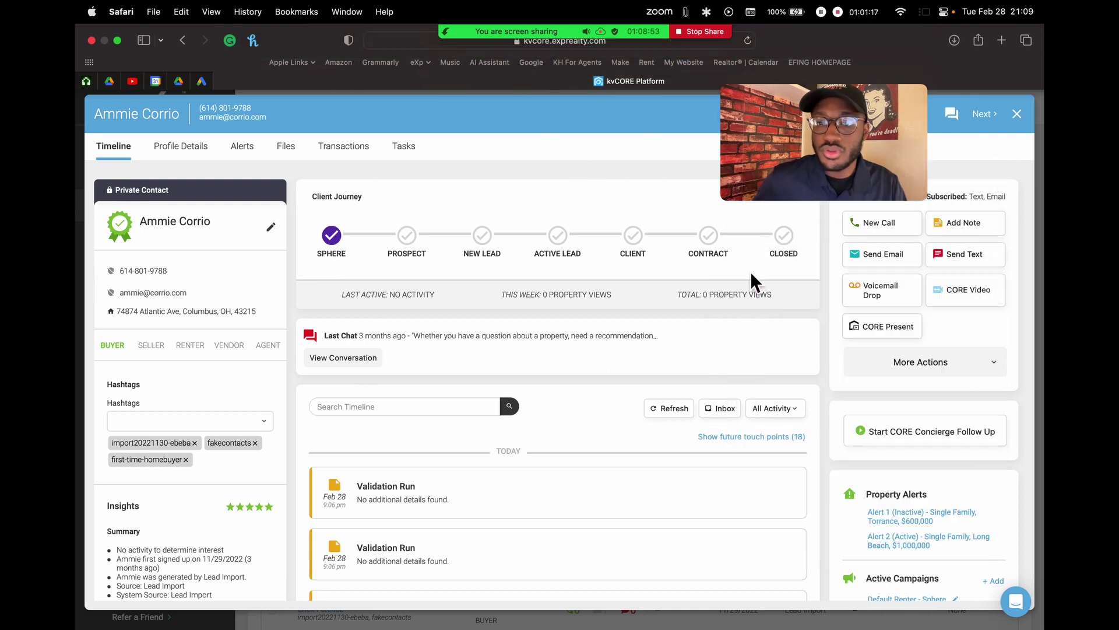
Review the insights summary, contact validation and ownership details in the contact profile
scroll(215, 324, down, 3)
scroll(215, 327, down, 3)
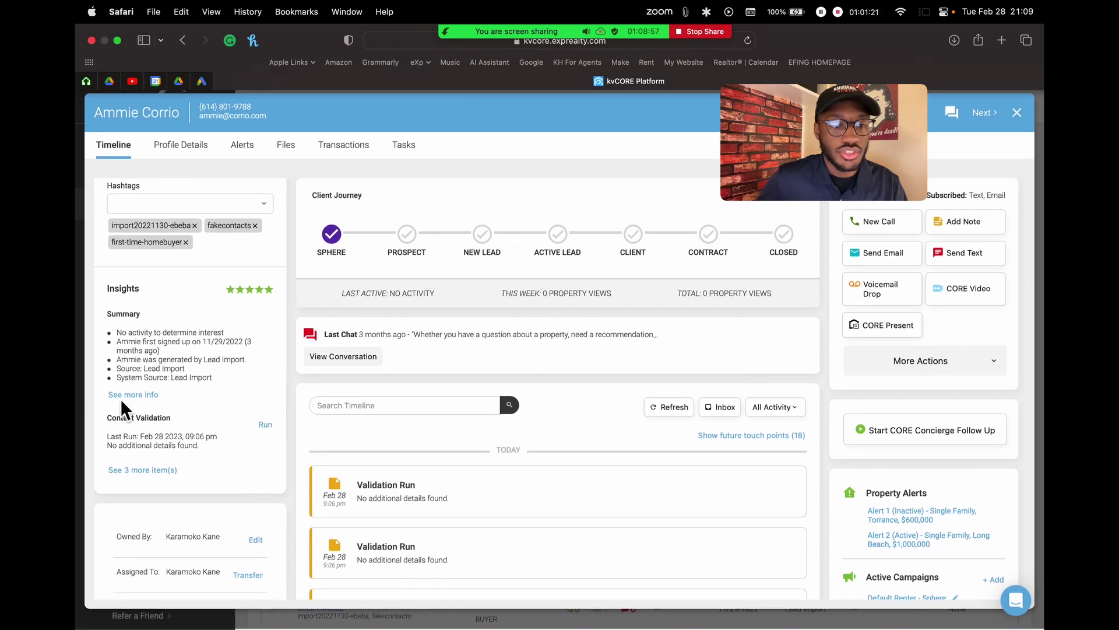
scroll(235, 369, down, 2)
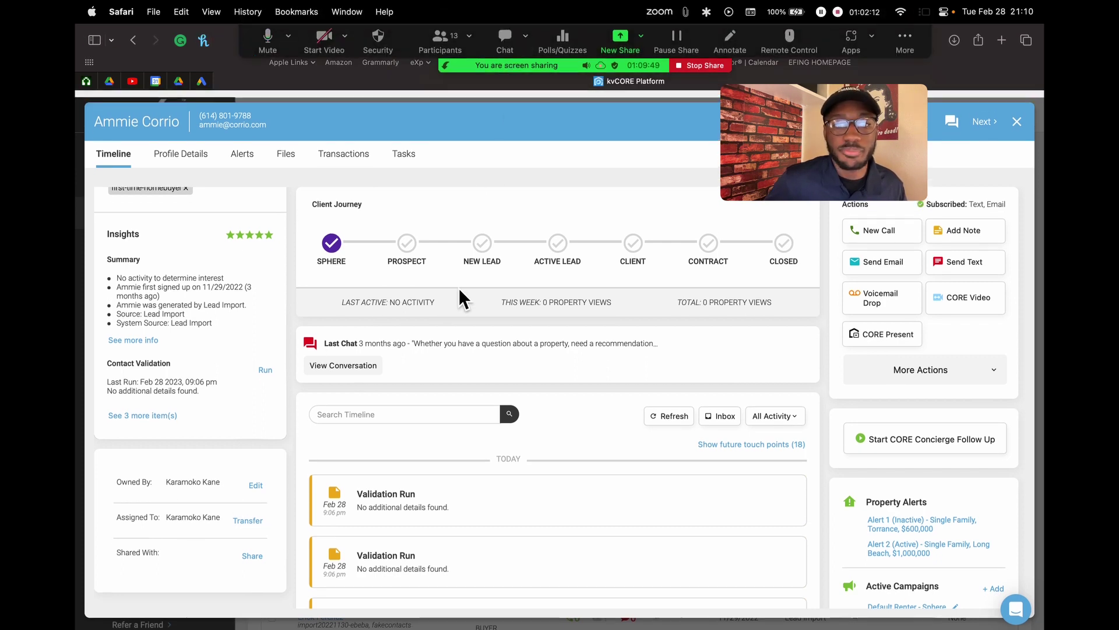
scroll(177, 267, up, 3)
scroll(177, 267, up, 3)
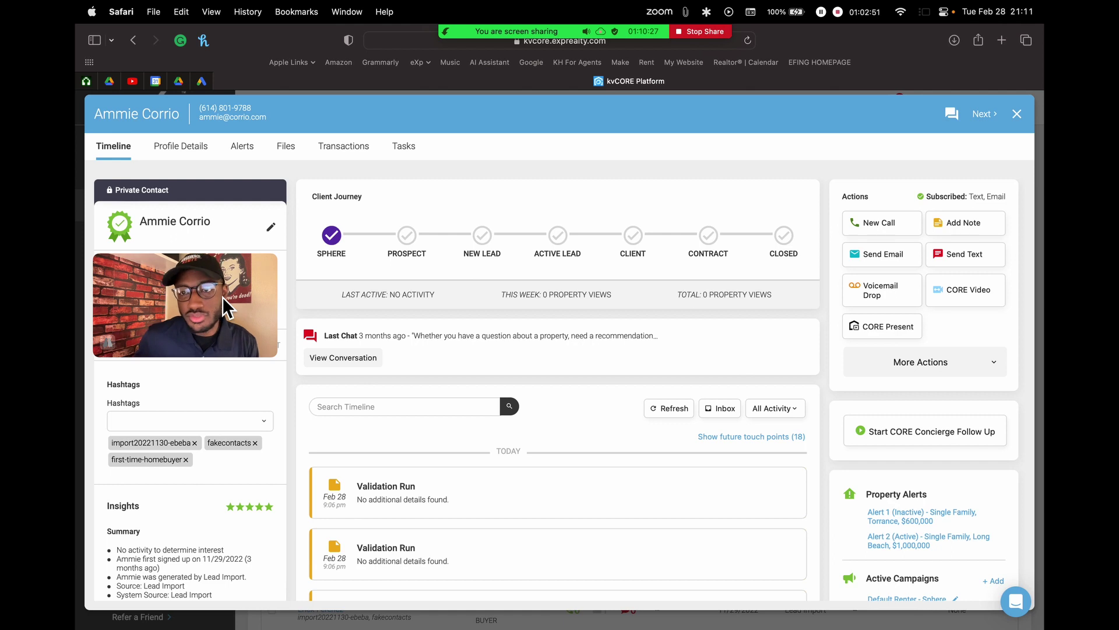
Change the contact's Client Journey status to Active Lead and back to Prospect, confirming both changes
click(259, 310)
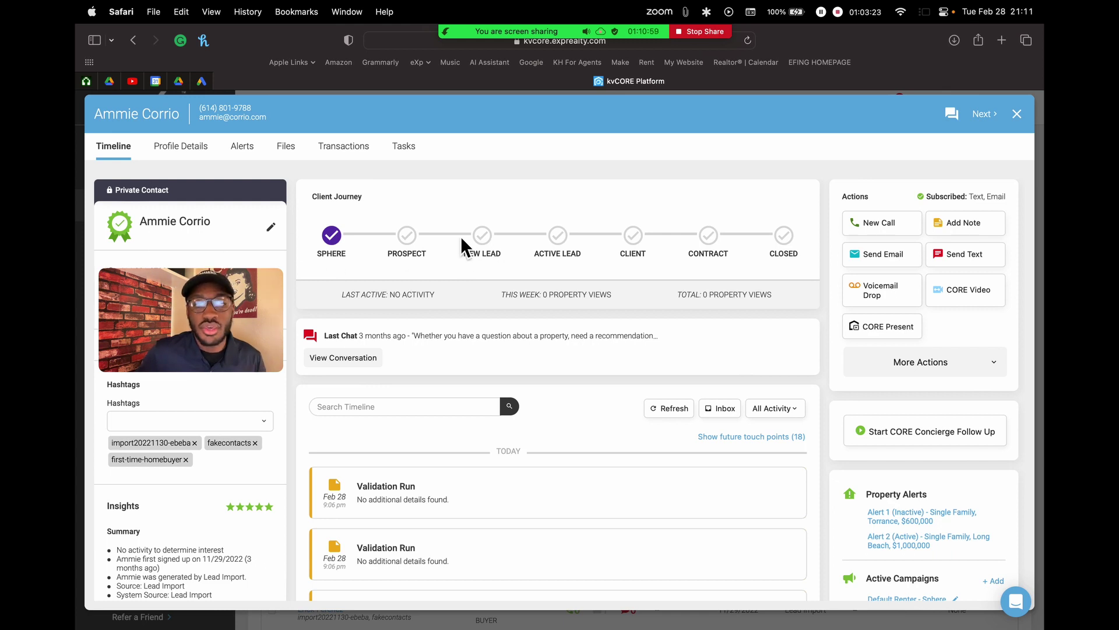
click(564, 265)
click(524, 337)
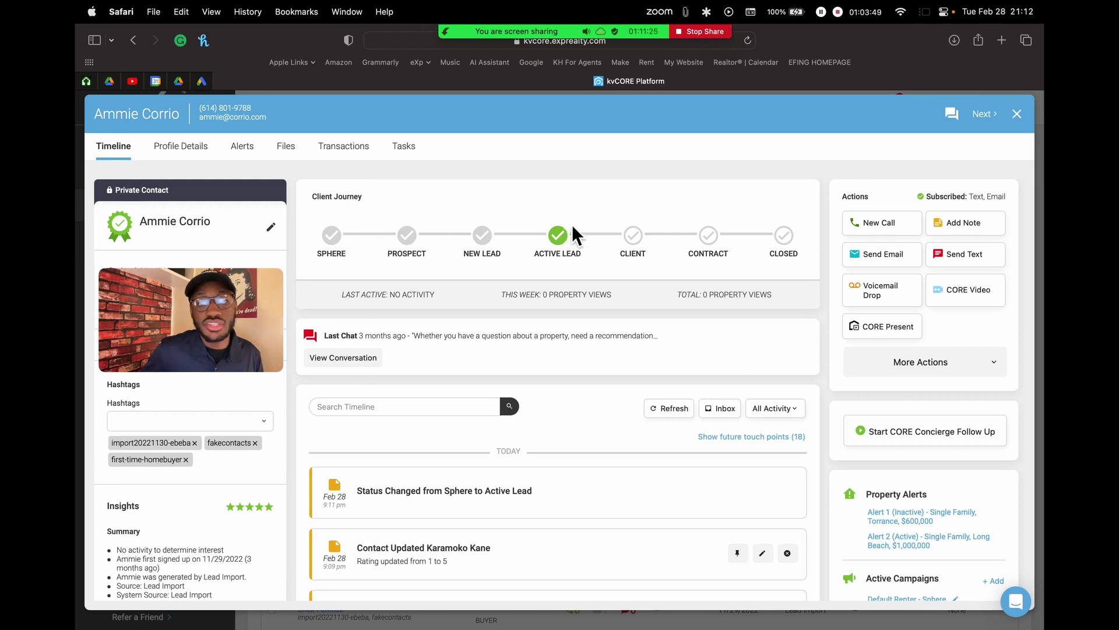
click(407, 234)
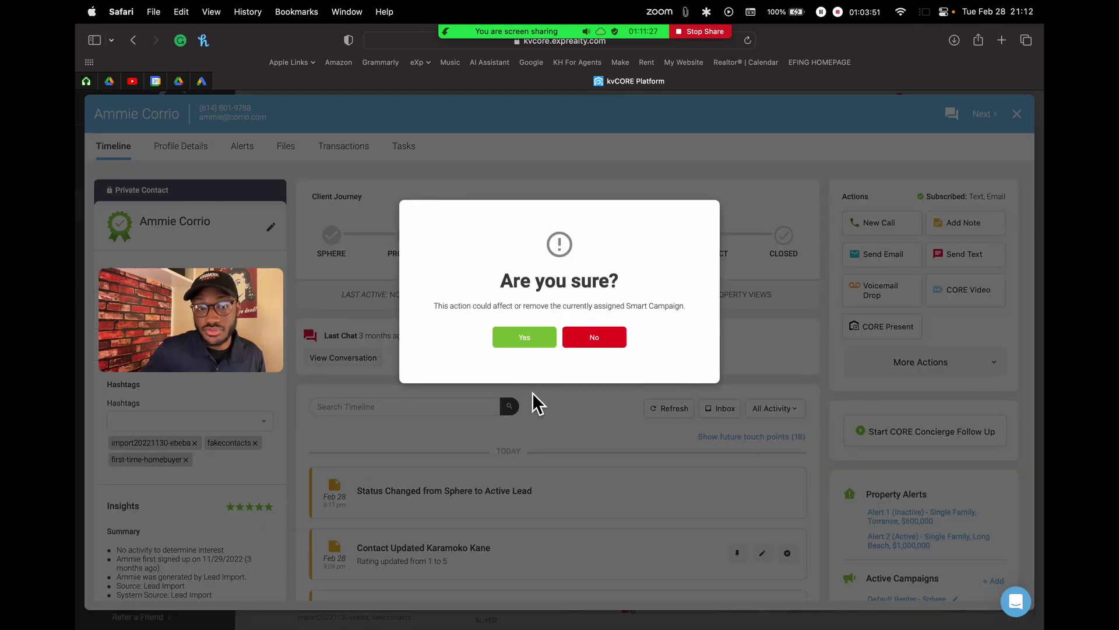
click(538, 346)
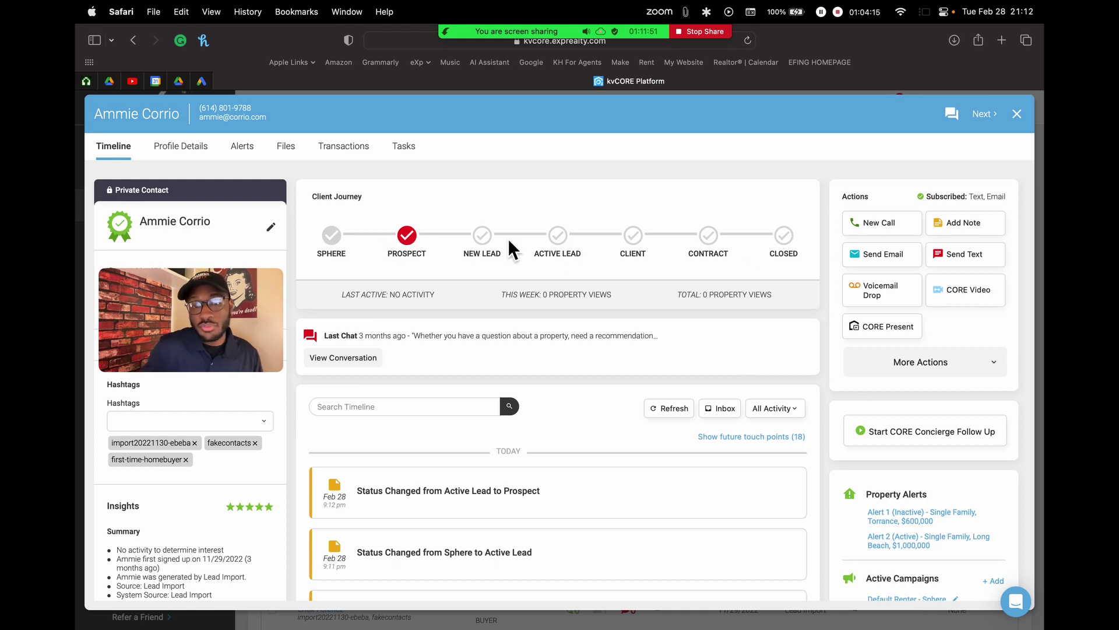
Set the contact's Client Journey status to New Lead and confirm the change
drag(223, 310, 662, 365)
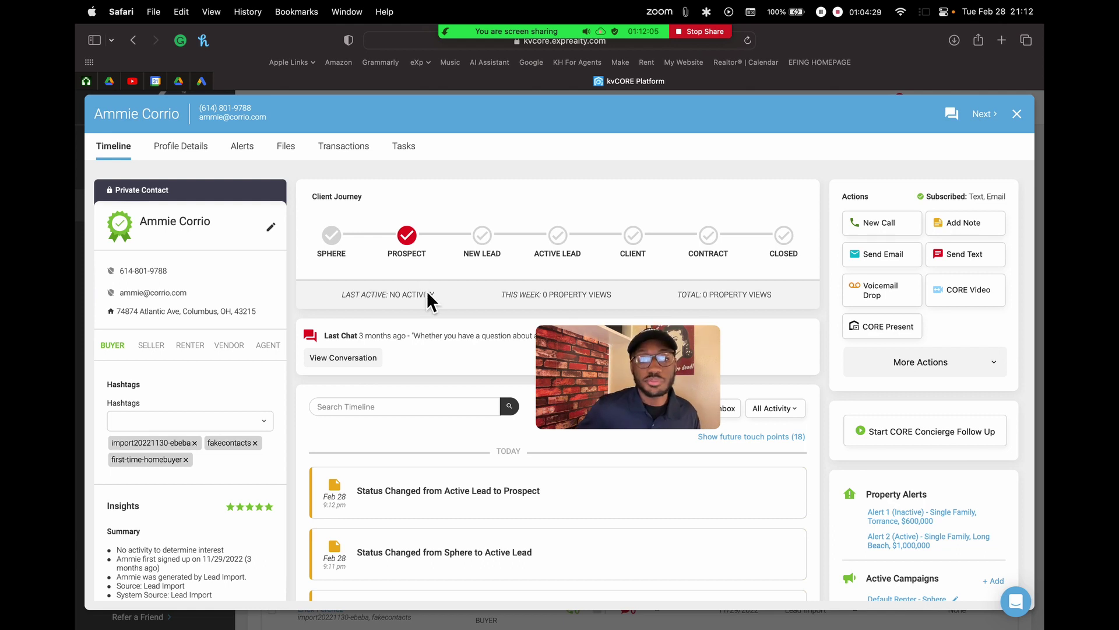
click(485, 236)
click(513, 337)
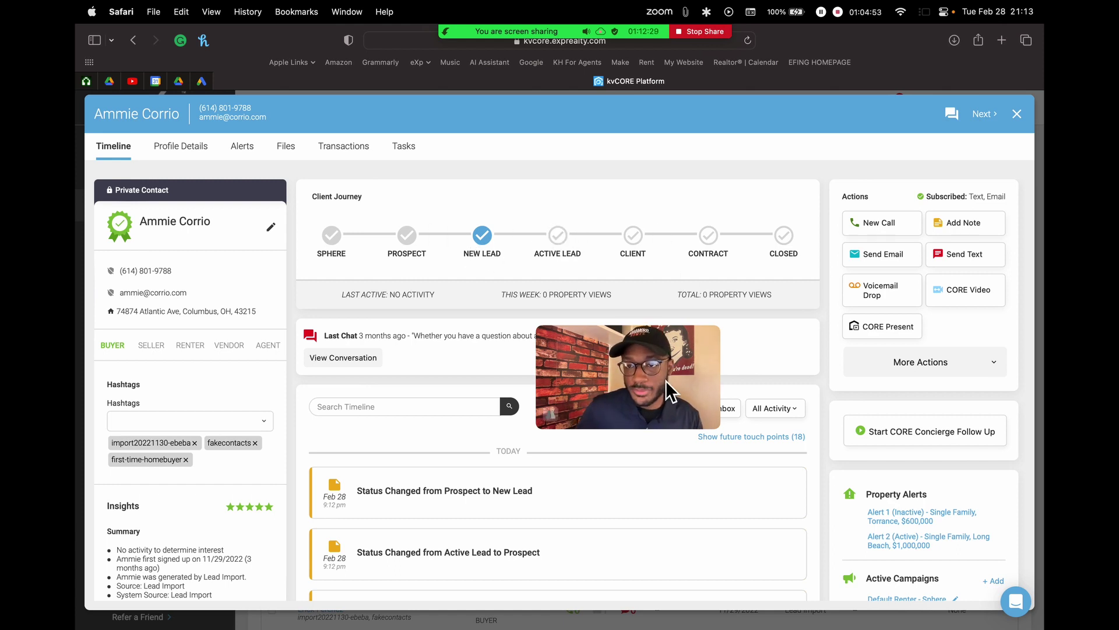
Set the contact's Client Journey status to Closed and confirm the change
drag(608, 386, 204, 129)
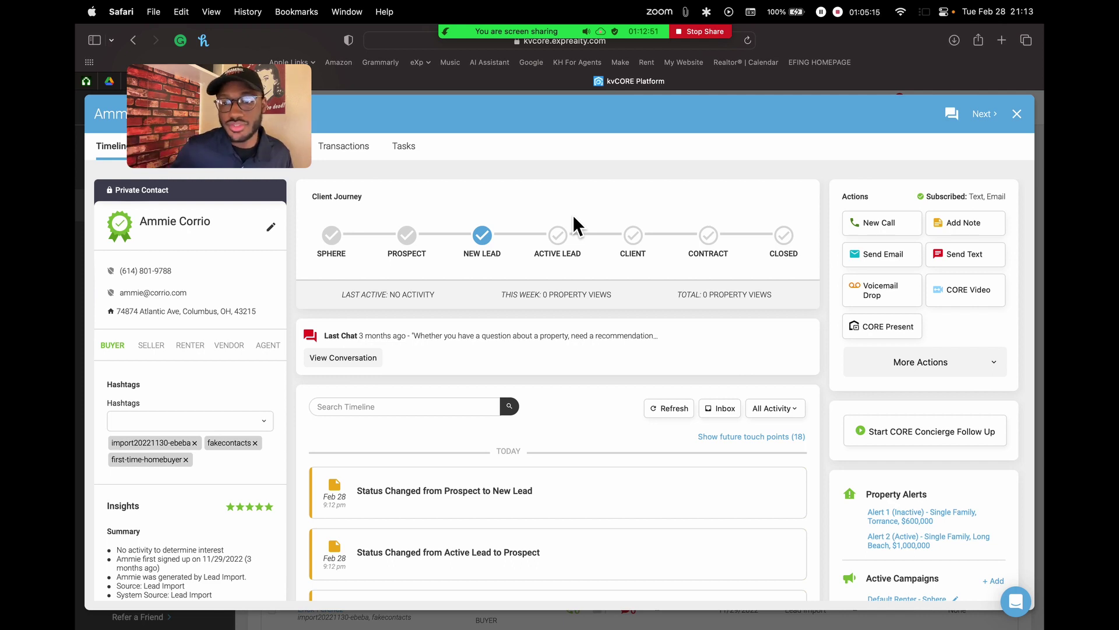
drag(261, 125, 277, 178)
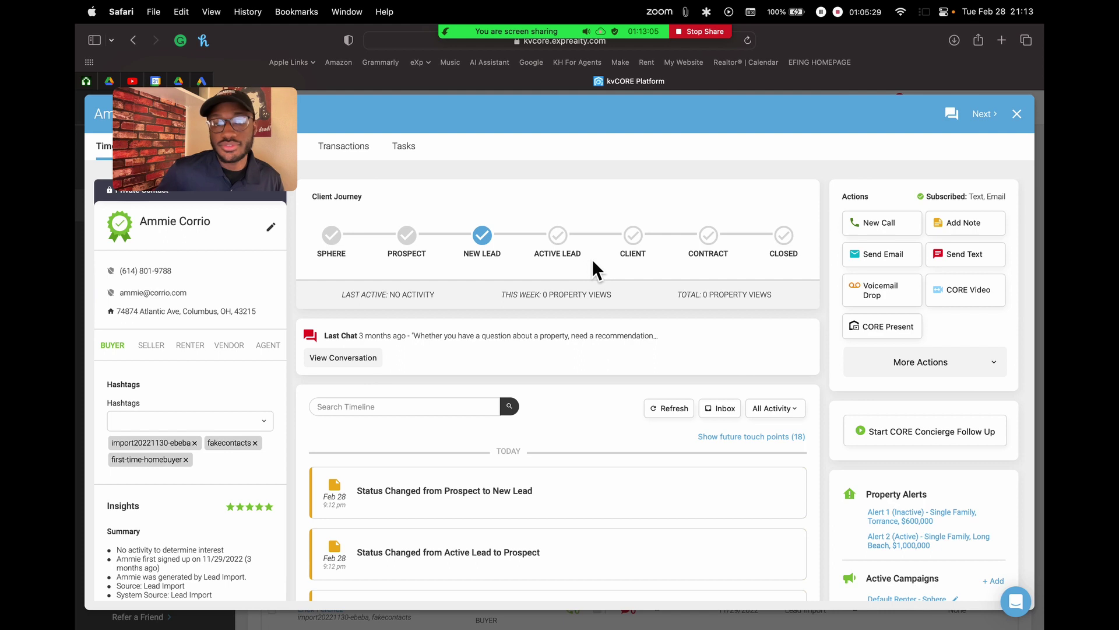
drag(245, 156, 373, 457)
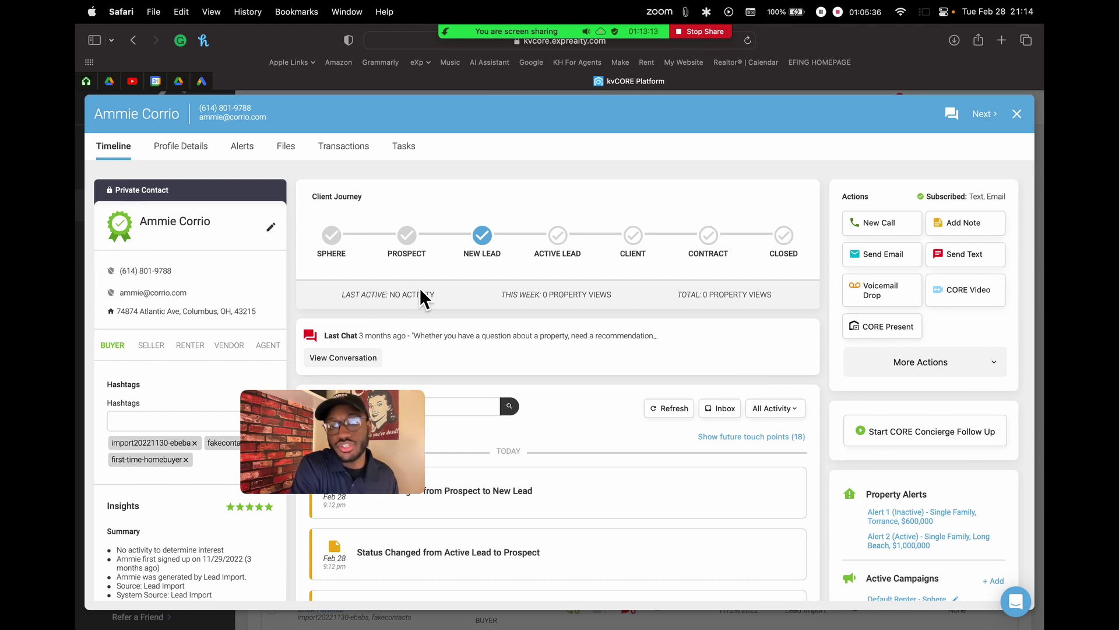
click(785, 236)
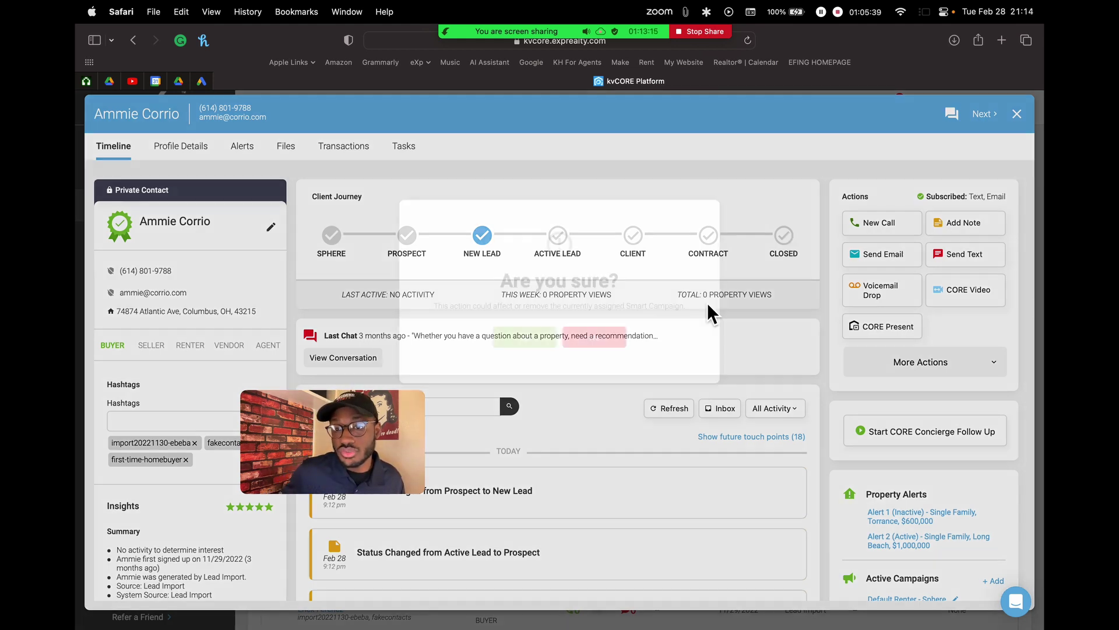
click(525, 338)
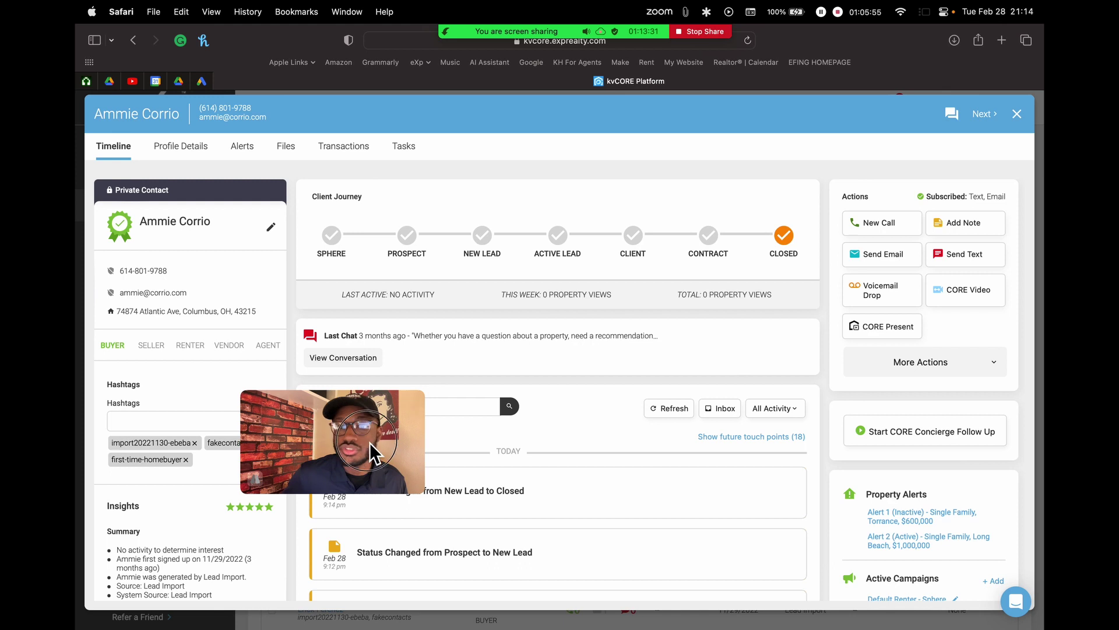
drag(373, 451, 287, 184)
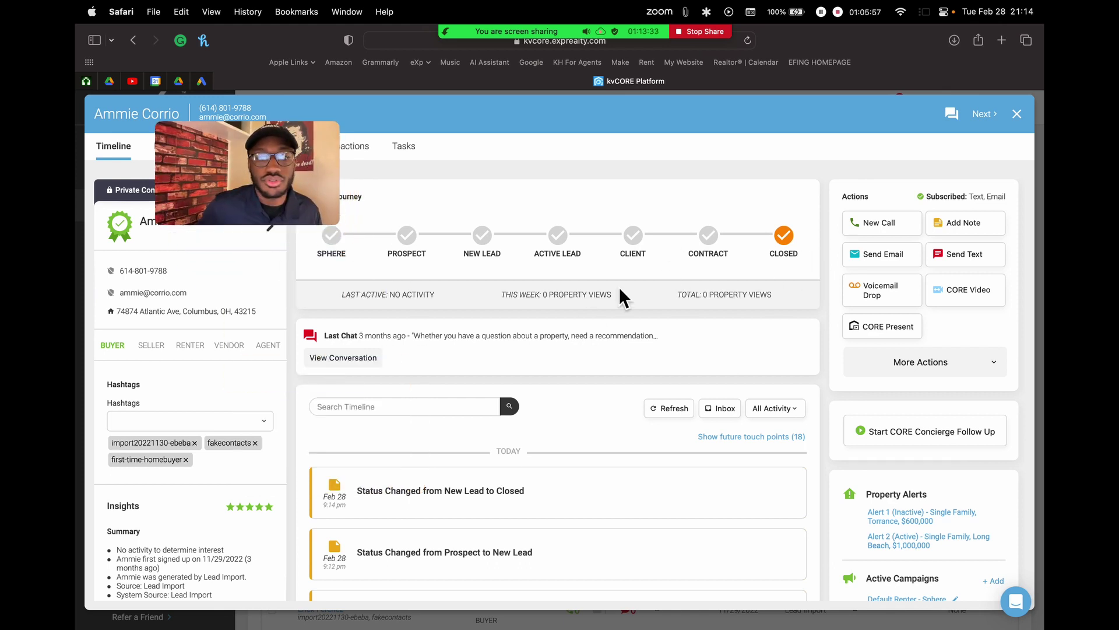
drag(266, 176, 254, 147)
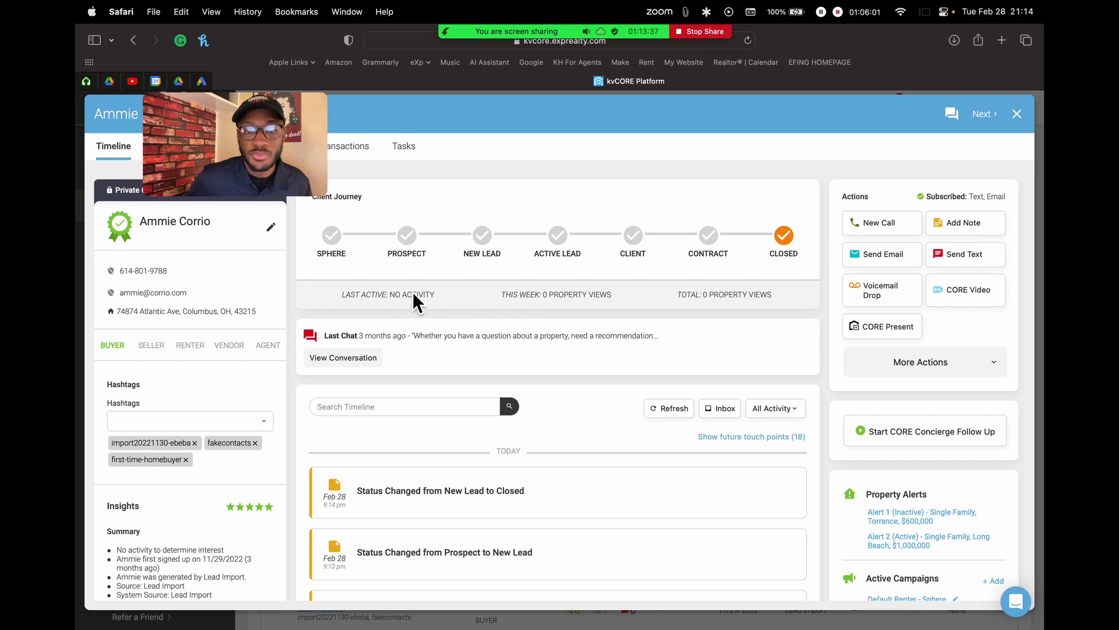
Examine the contact's last activity, this week's property views and total property views below the Client Journey
scroll(411, 292, up, 5)
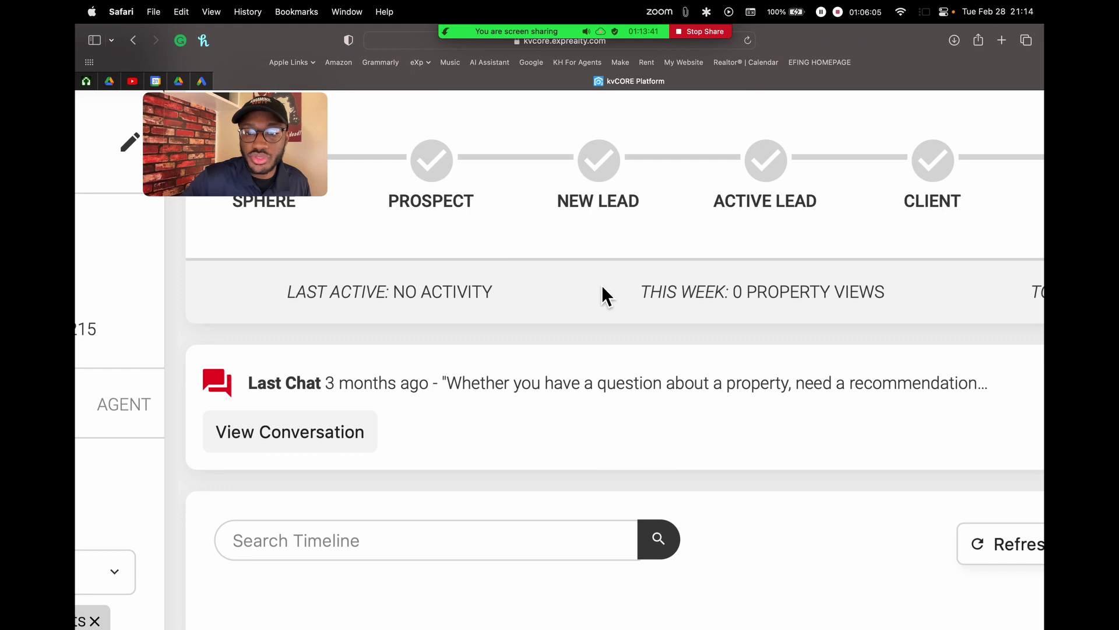
scroll(601, 285, down, 5)
scroll(645, 291, up, 5)
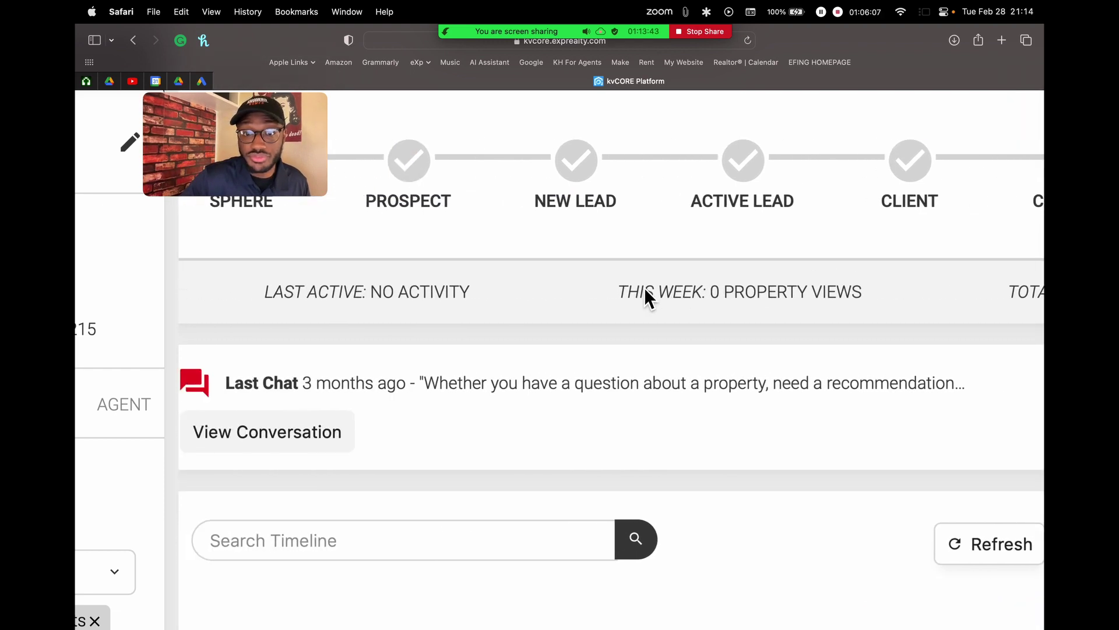
scroll(645, 289, right, 1)
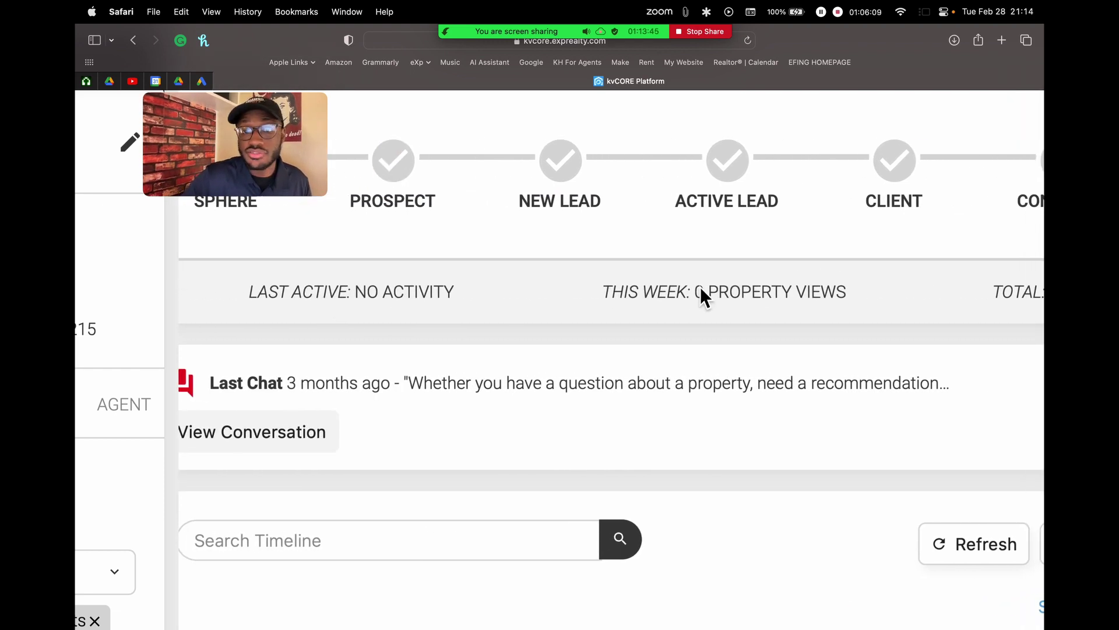
scroll(702, 289, right, 5)
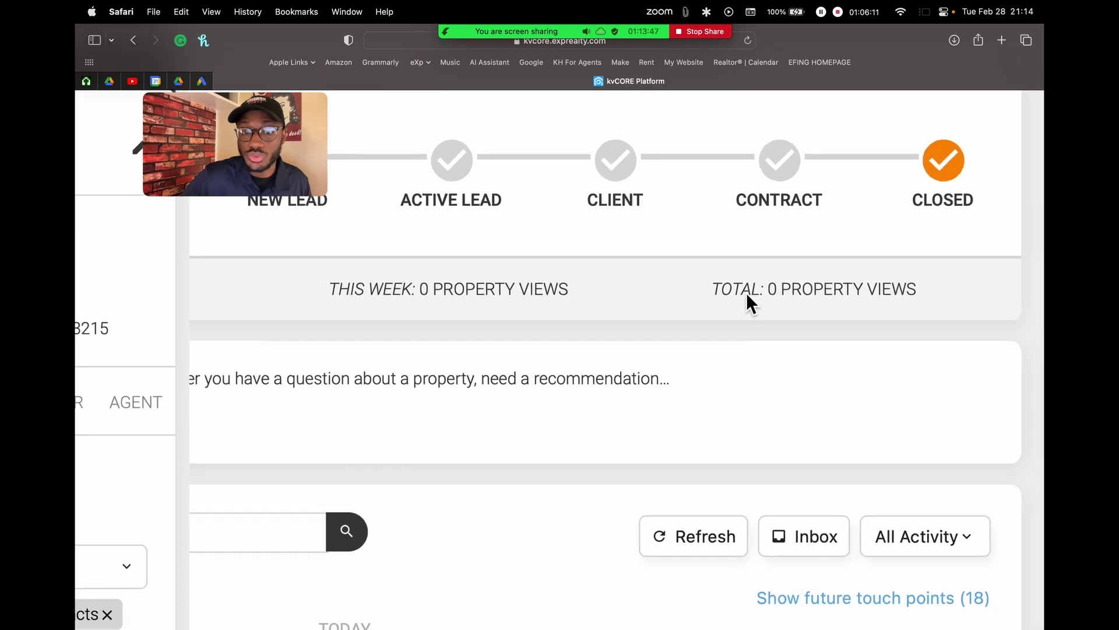
Highlight the contact's last-active, weekly property views and total property views entries in turn
scroll(746, 293, down, 5)
scroll(448, 328, left, 3)
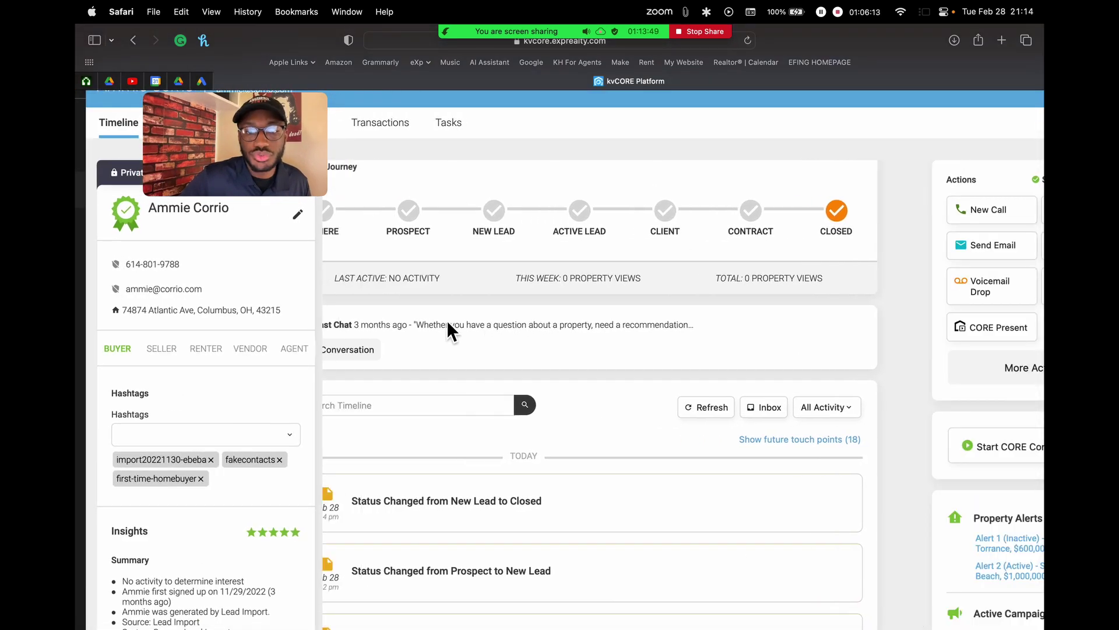
scroll(448, 326, left, 3)
scroll(447, 321, down, 3)
scroll(447, 321, up, 3)
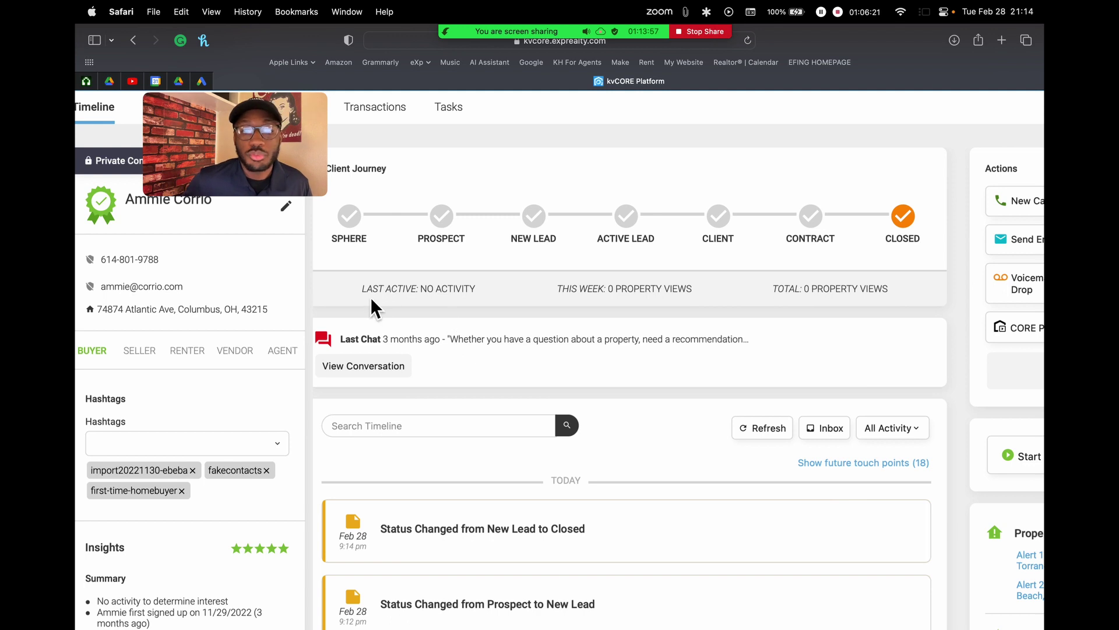
drag(369, 289, 443, 288)
click(460, 288)
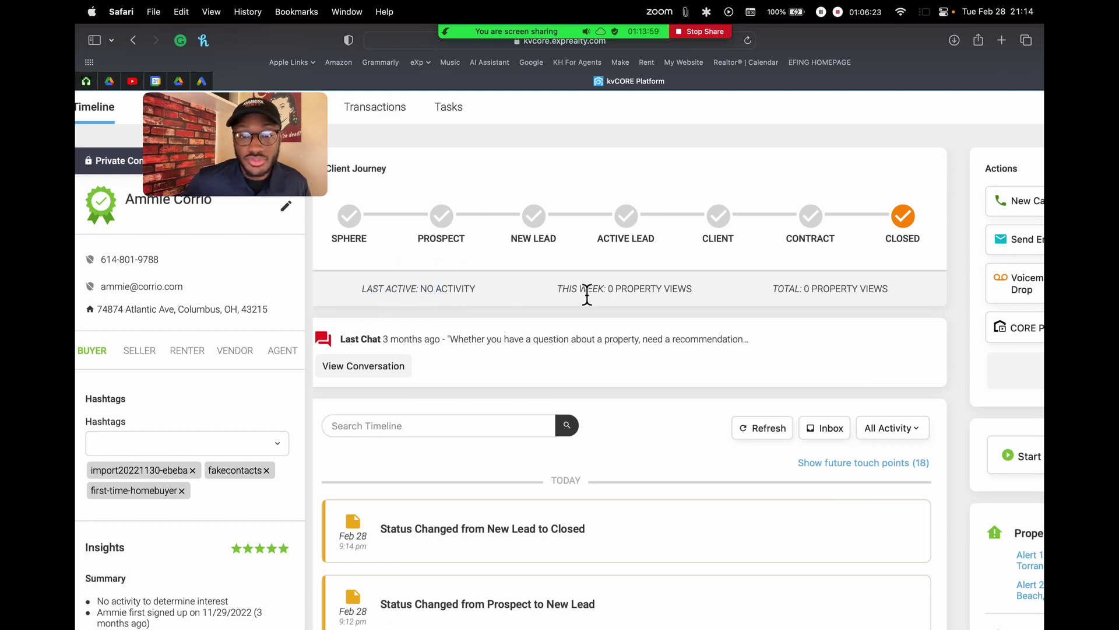
drag(559, 290, 715, 290)
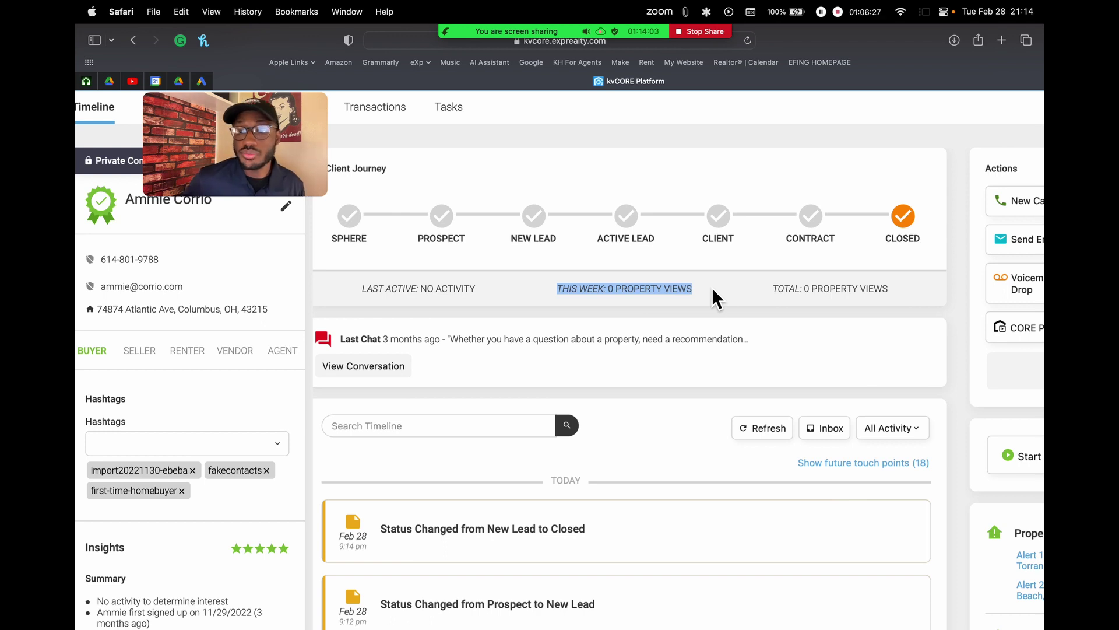
drag(773, 288, 804, 291)
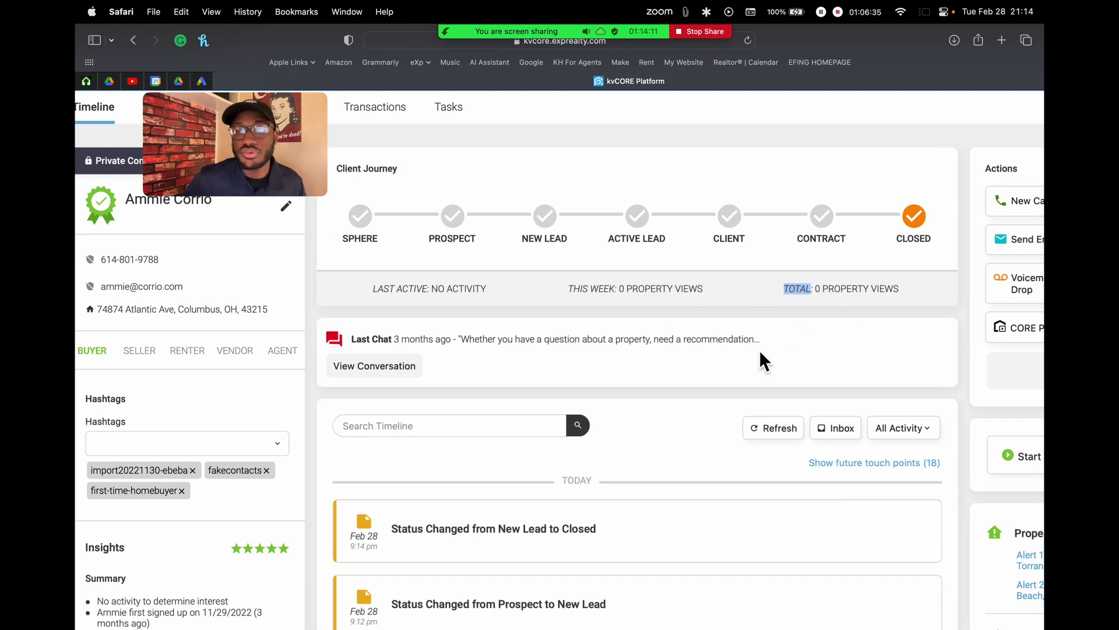
Look through the contact's whole timeline, from today's status changes down to the oldest hashtag entries
scroll(760, 353, down, 1)
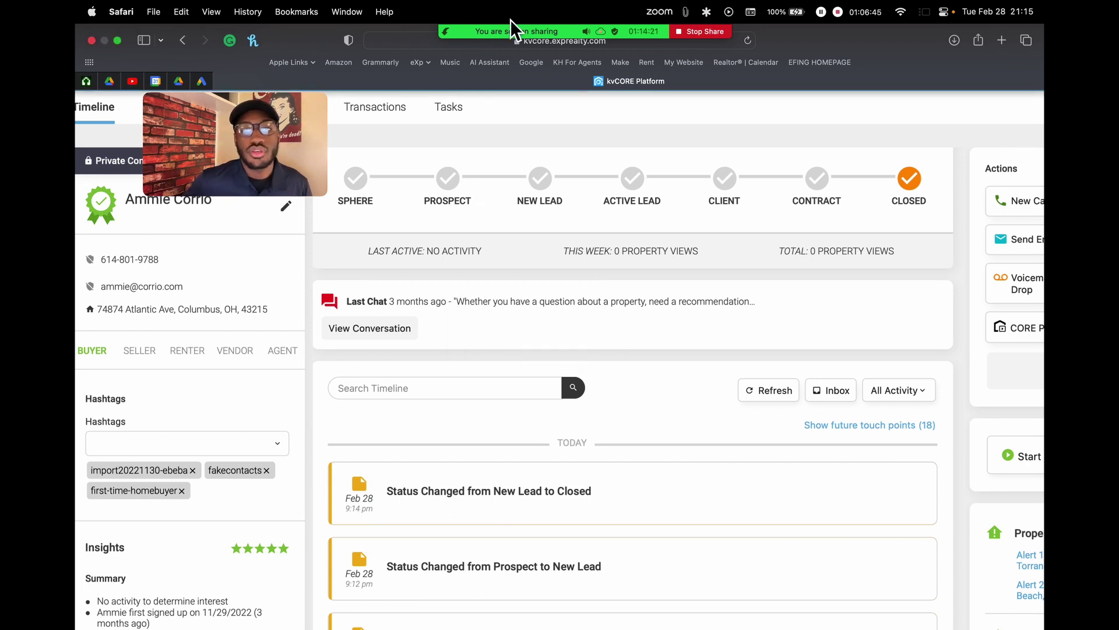
mouse_move(514, 86)
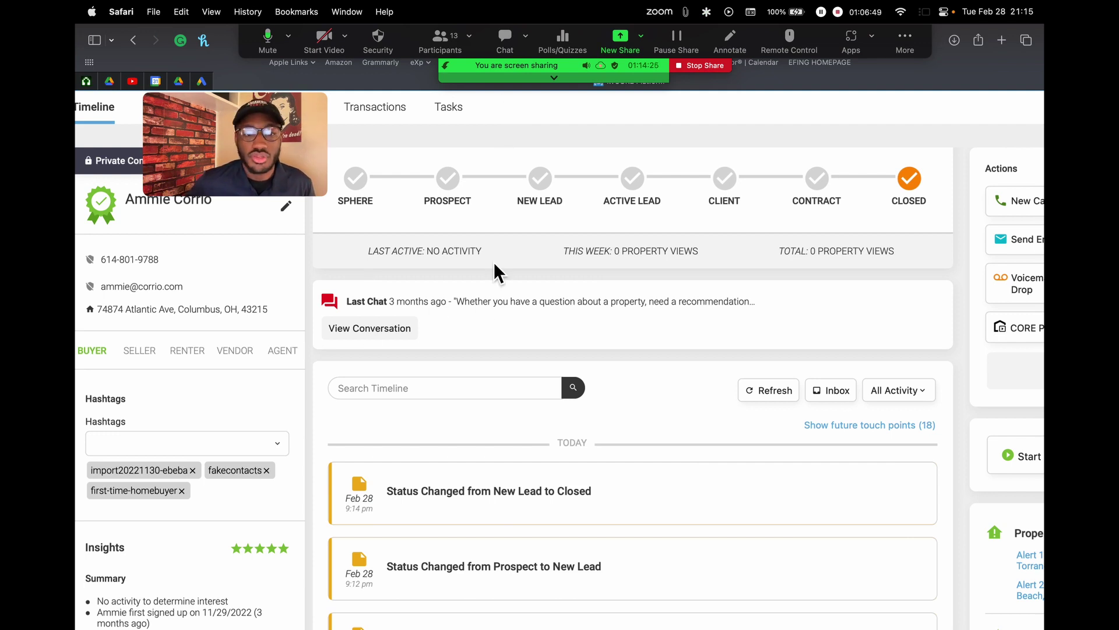
scroll(478, 329, down, 5)
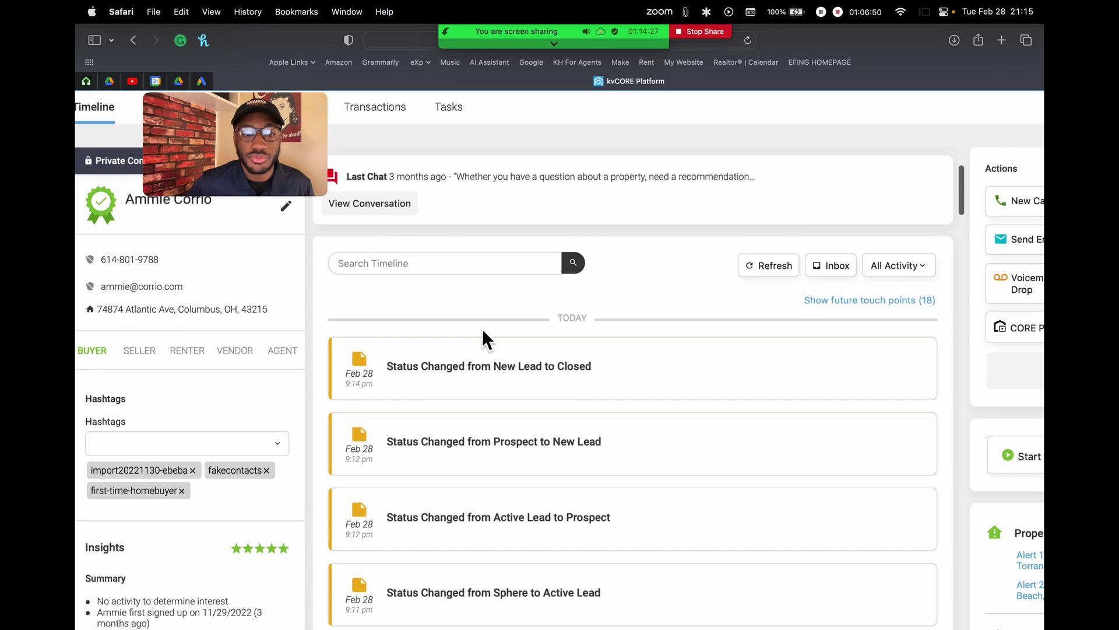
scroll(484, 328, up, 2)
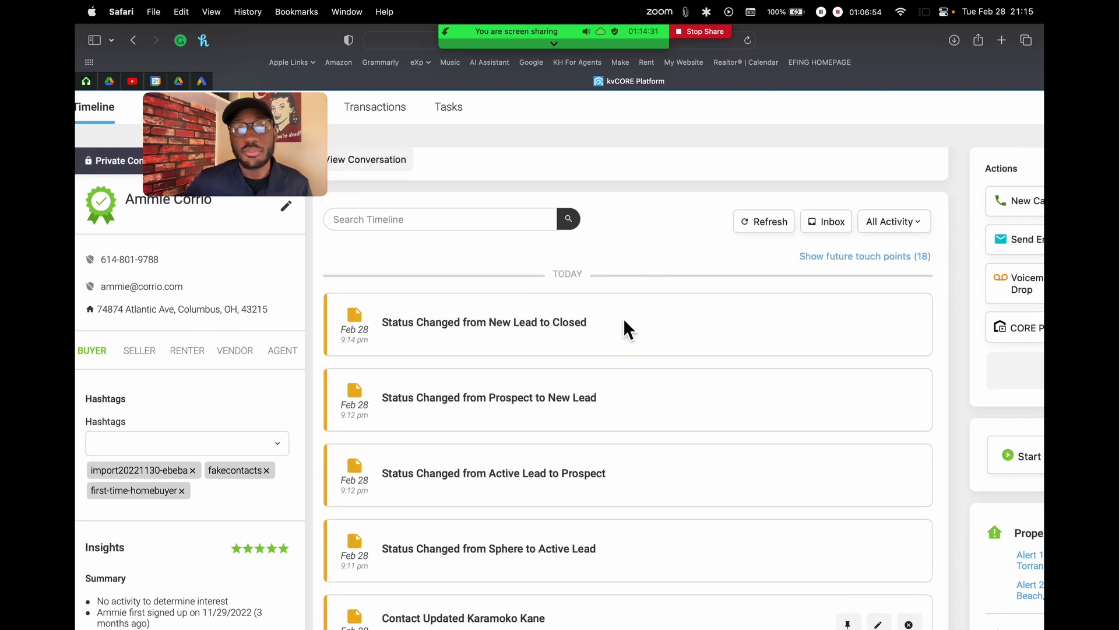
key(super+minus)
key(super+minus)
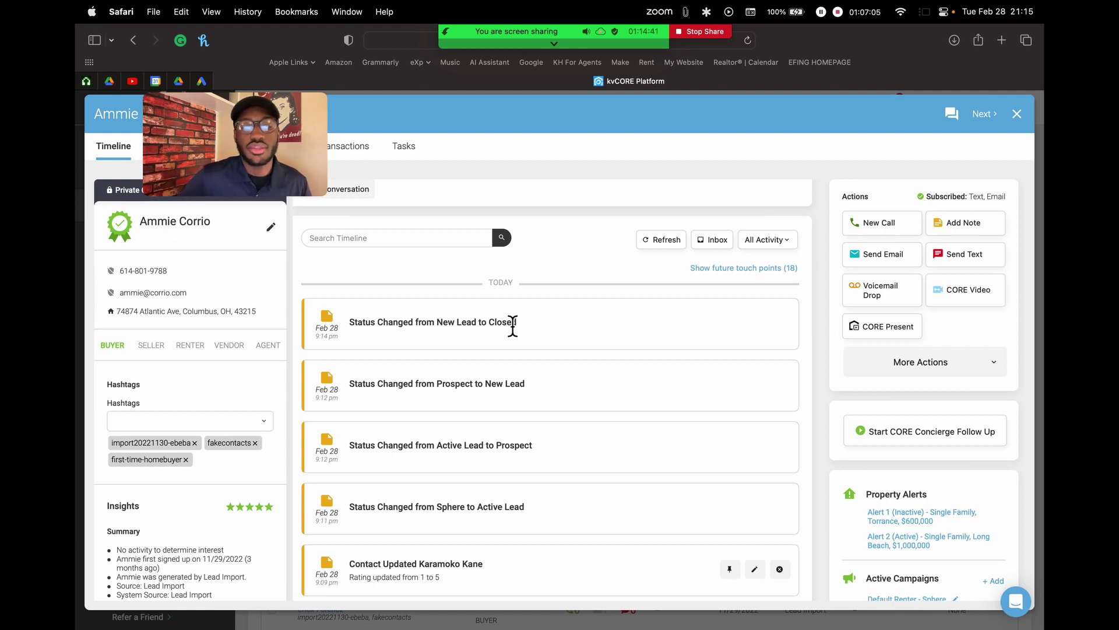
scroll(667, 341, down, 10)
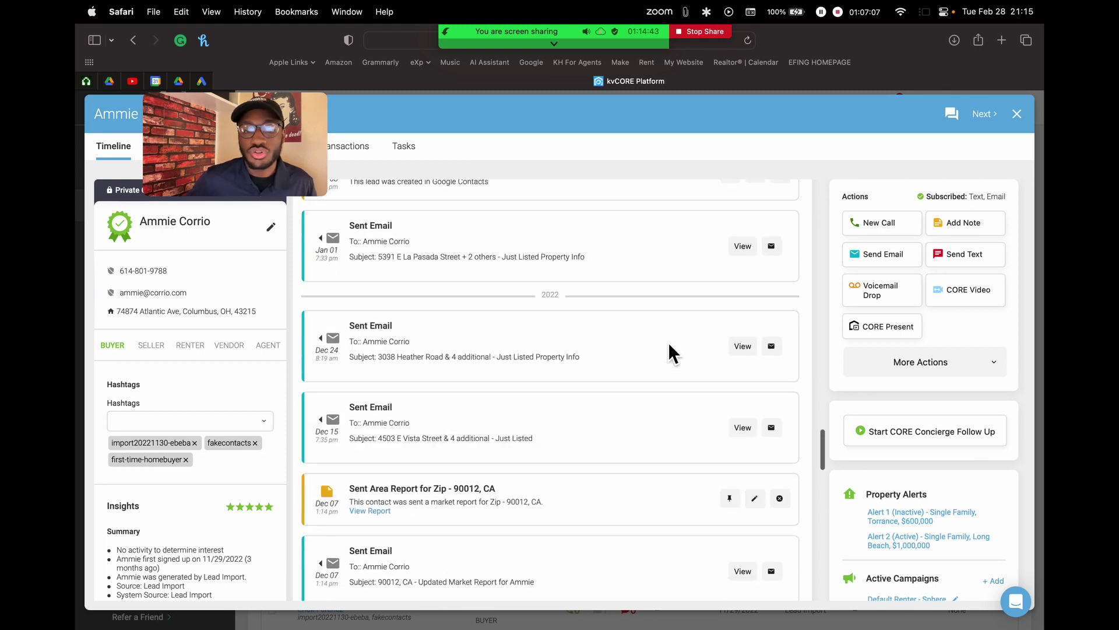
scroll(667, 344, down, 10)
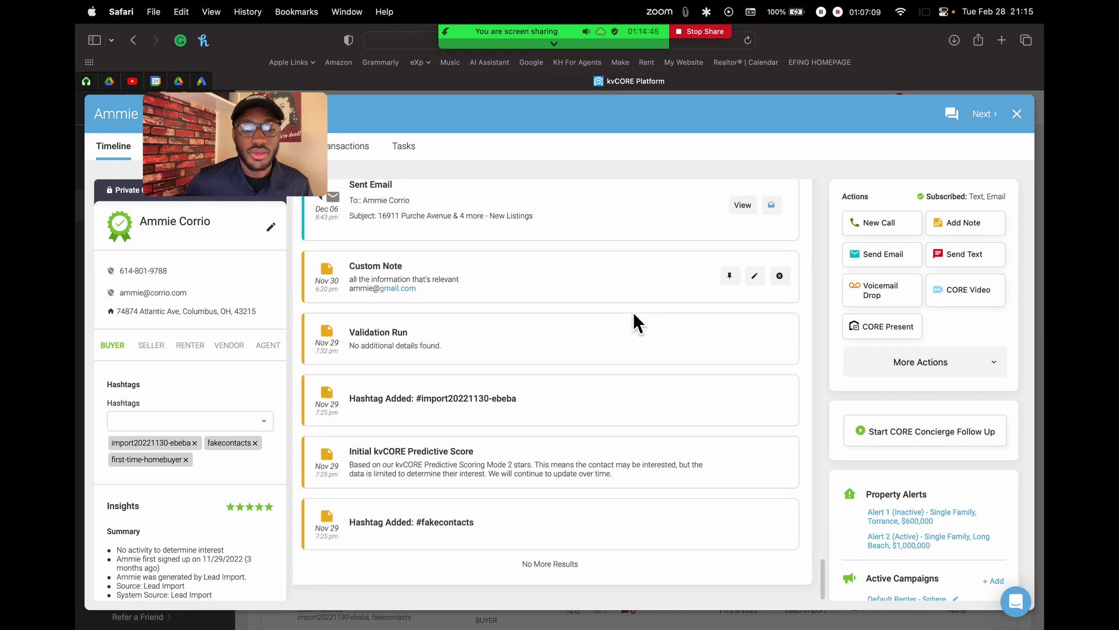
scroll(633, 309, up, 20)
scroll(388, 310, down, 2)
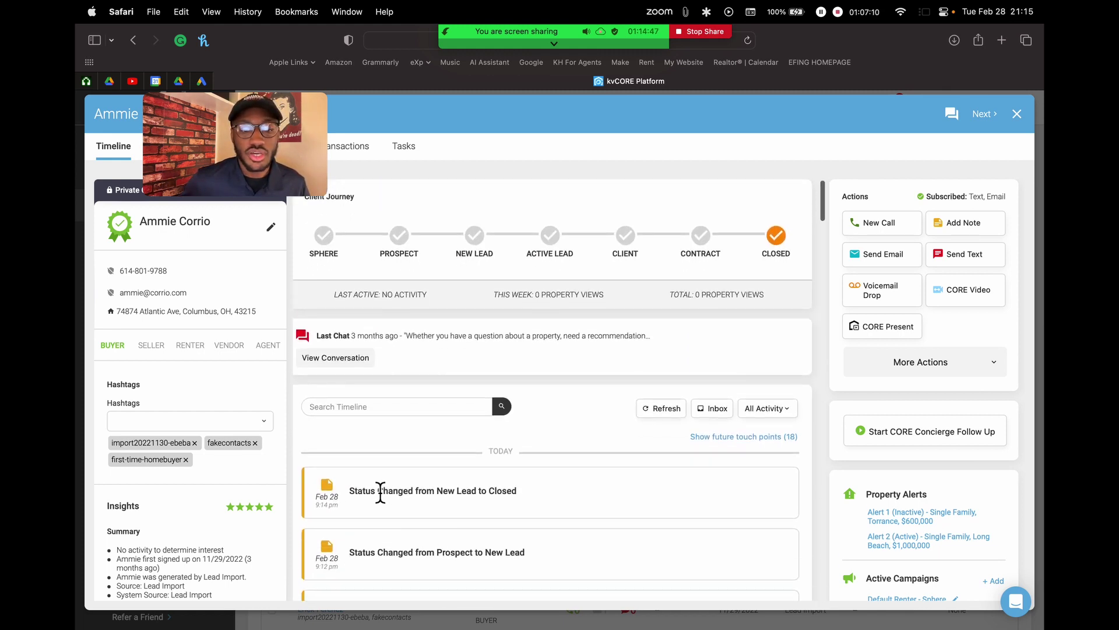
scroll(384, 490, down, 15)
scroll(390, 504, down, 10)
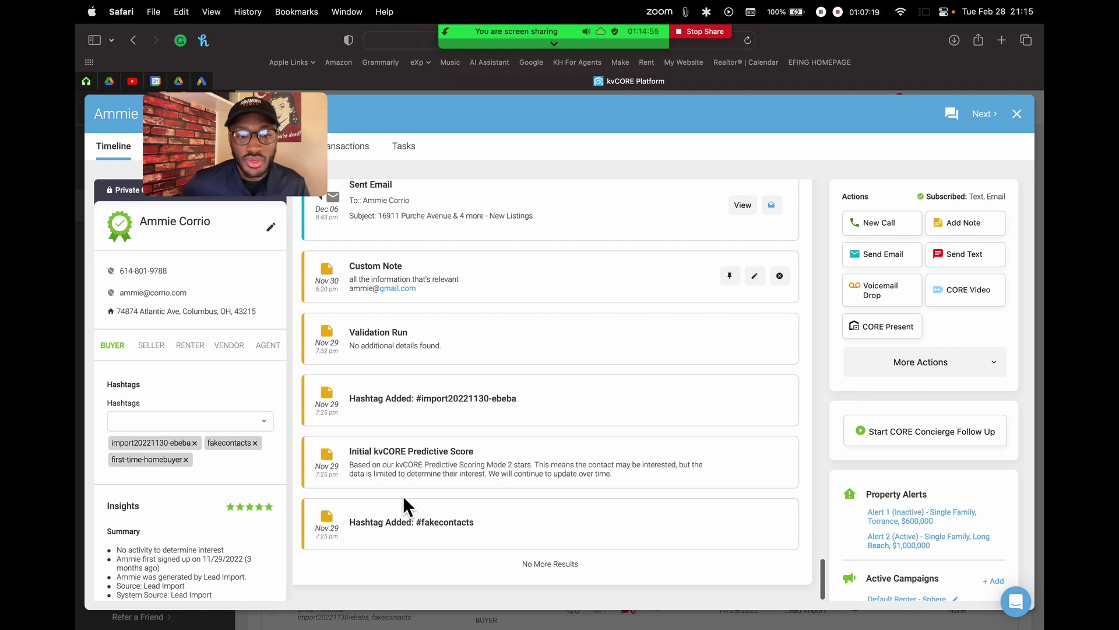
View the New Listings email sent on Dec 06 at 8:43 pm, close it, and check when it was opened
scroll(436, 305, up, 1)
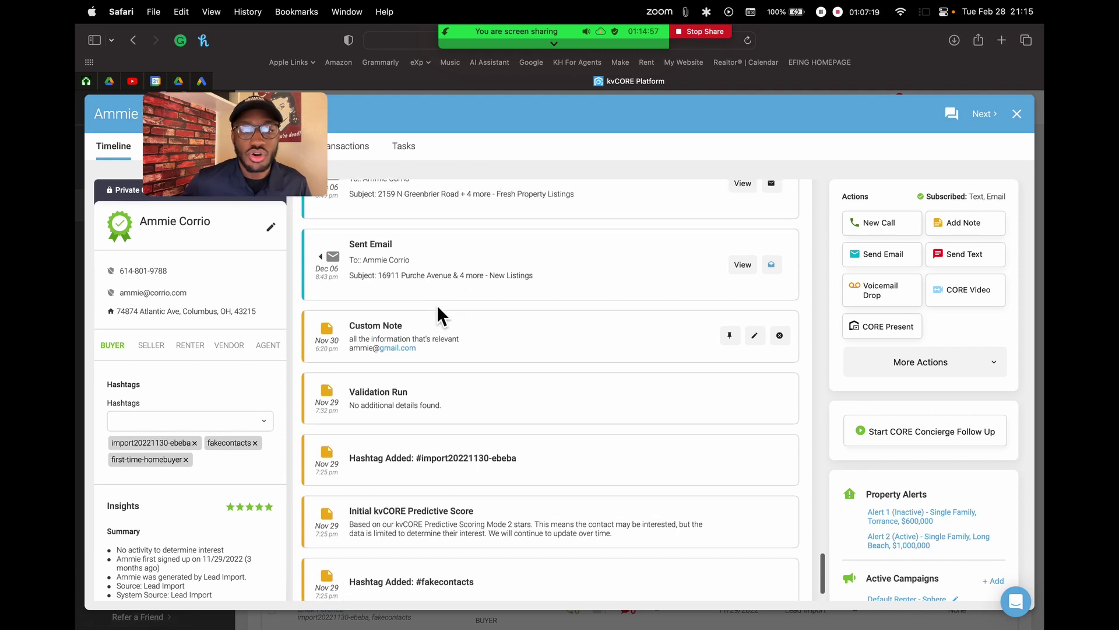
scroll(301, 355, up, 2)
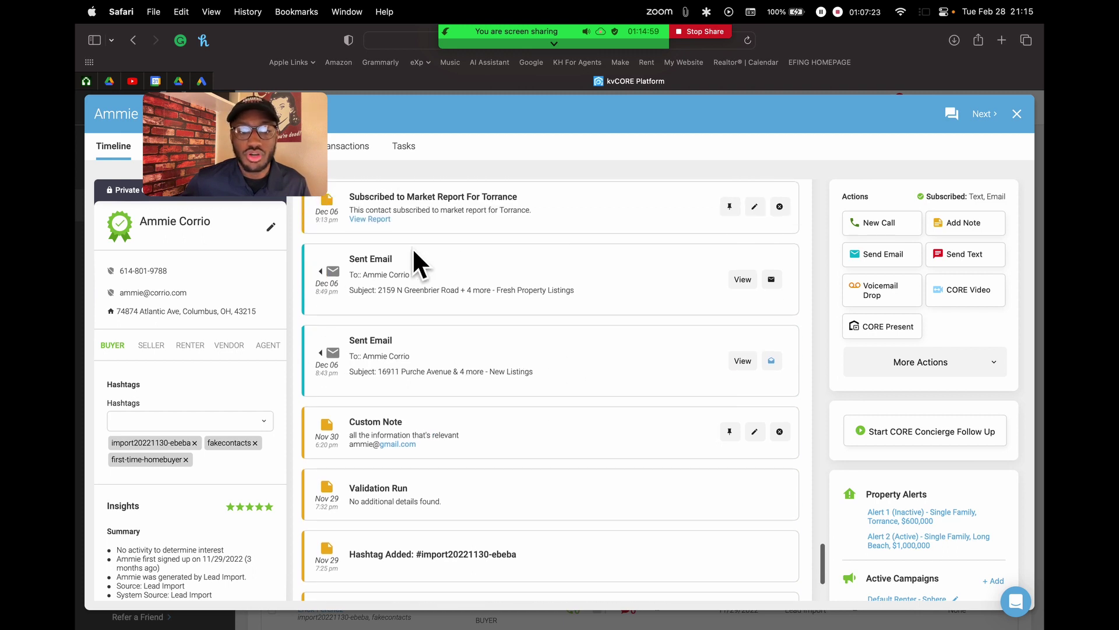
scroll(419, 349, up, 1)
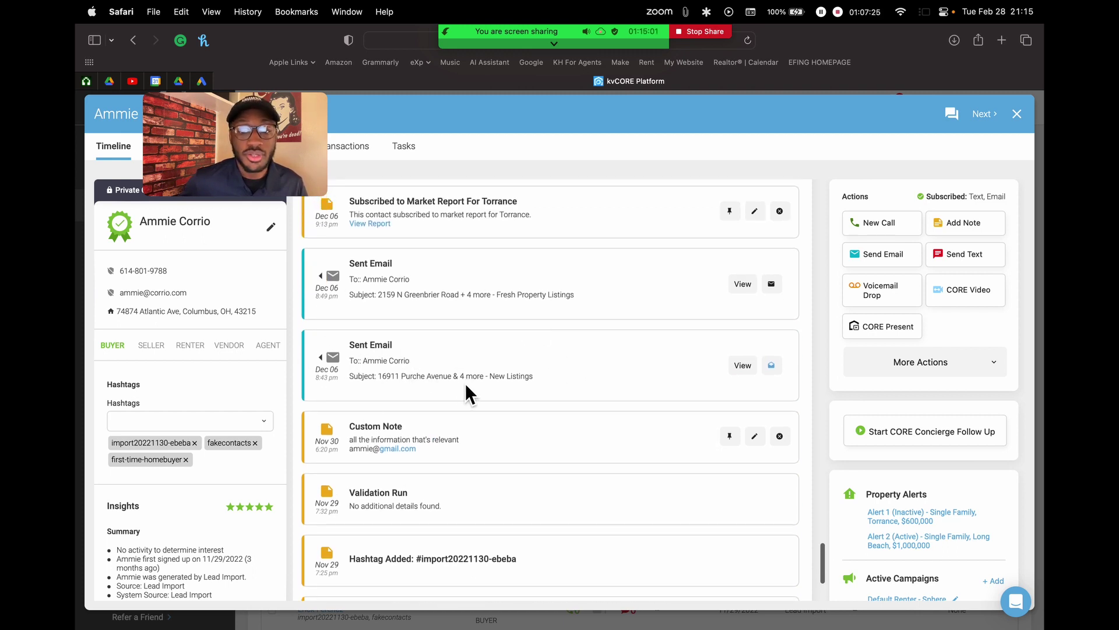
click(740, 366)
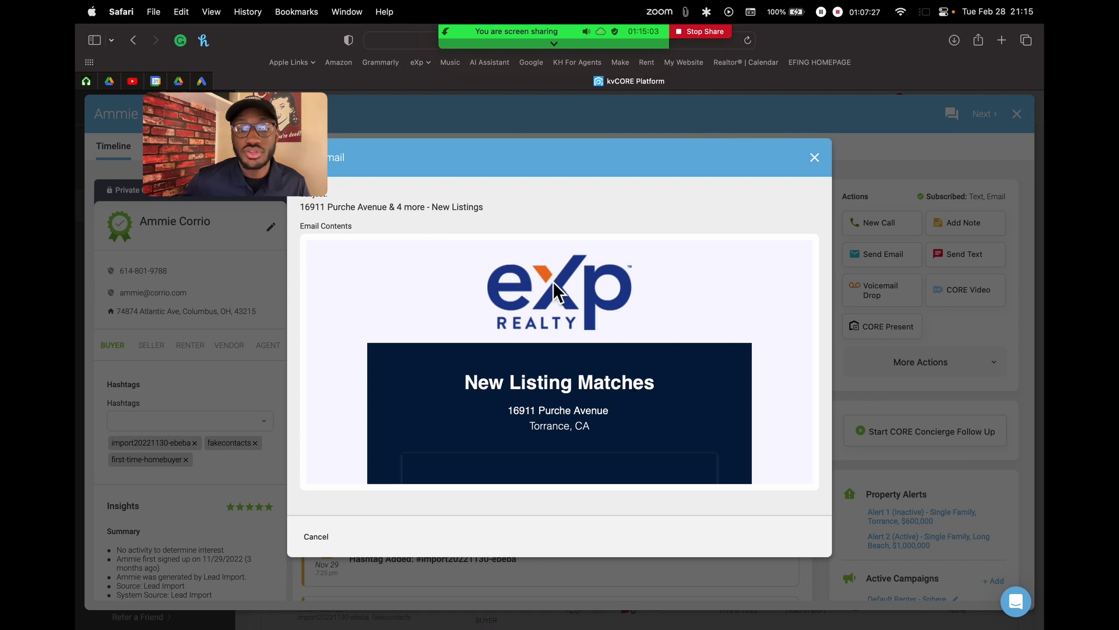
scroll(552, 324, down, 5)
scroll(552, 324, down, 3)
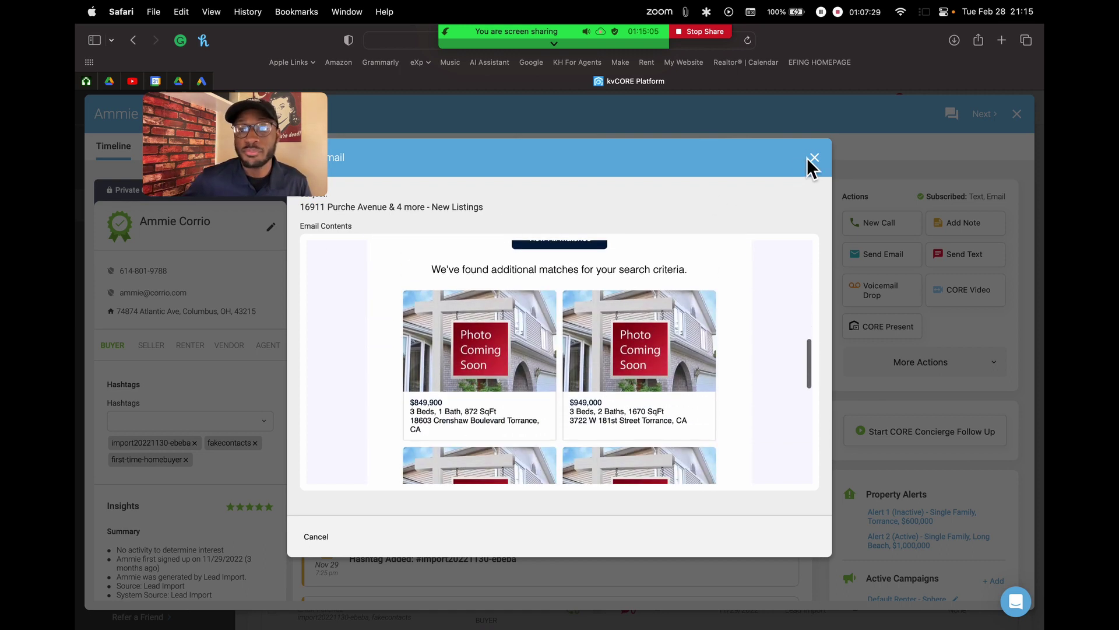
click(812, 158)
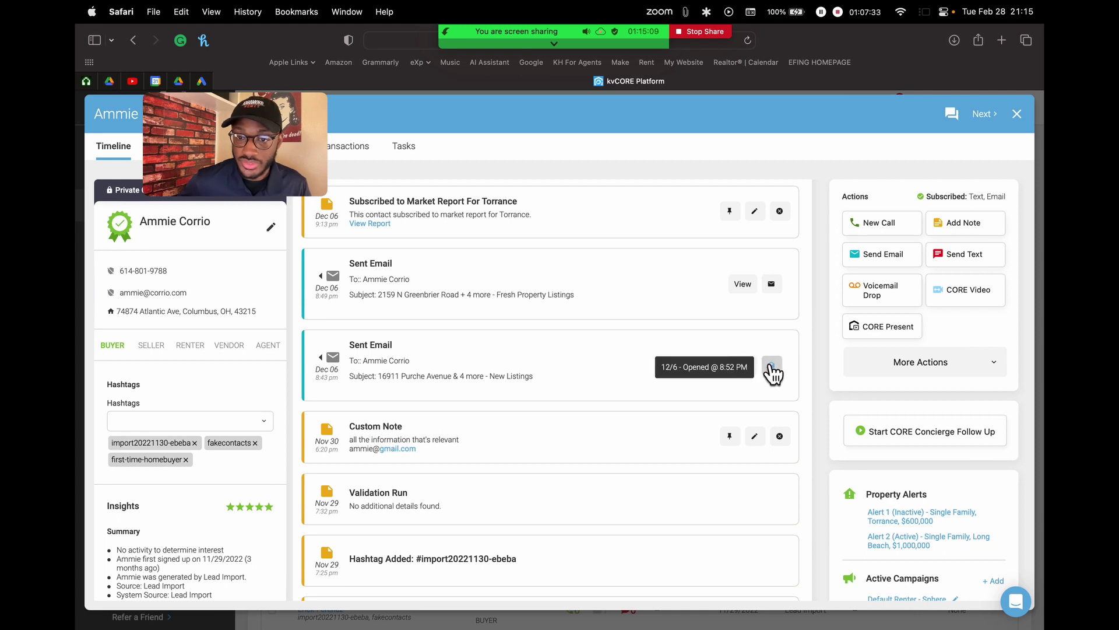
mouse_move(768, 378)
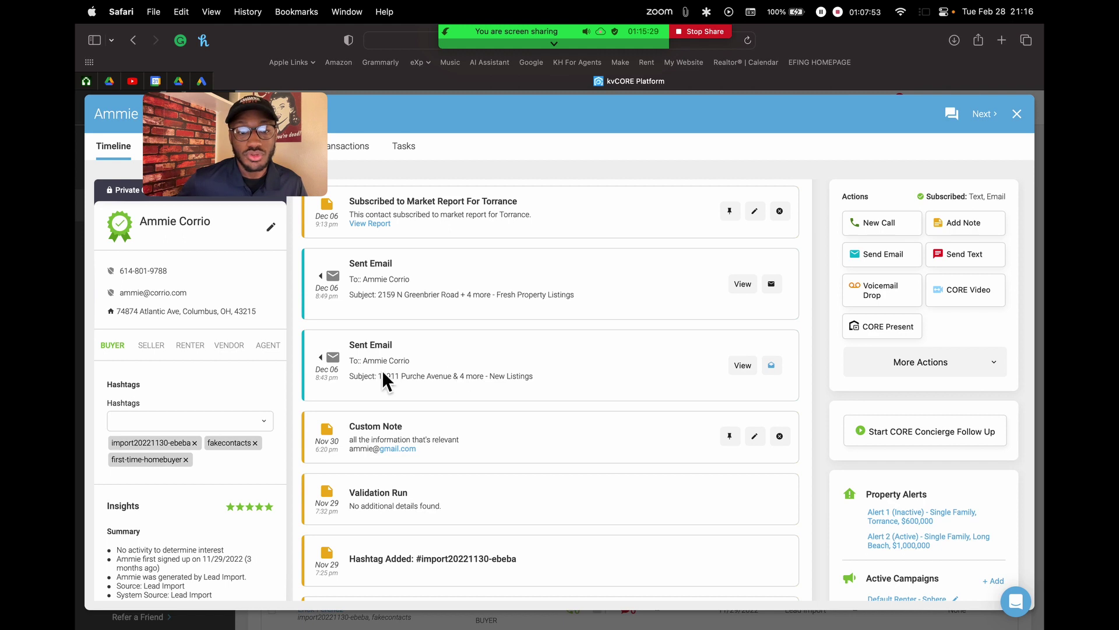
Reopen the Dec 06 New Listings email, examine its main listing and additional matches, and close it
click(732, 366)
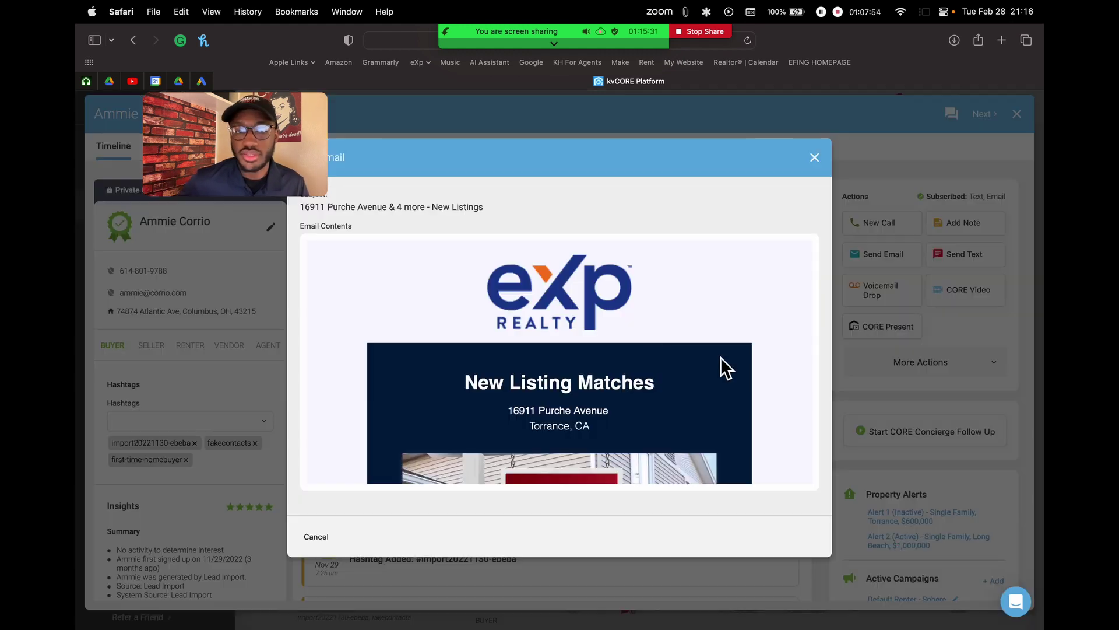
scroll(476, 317, down, 3)
scroll(475, 318, down, 3)
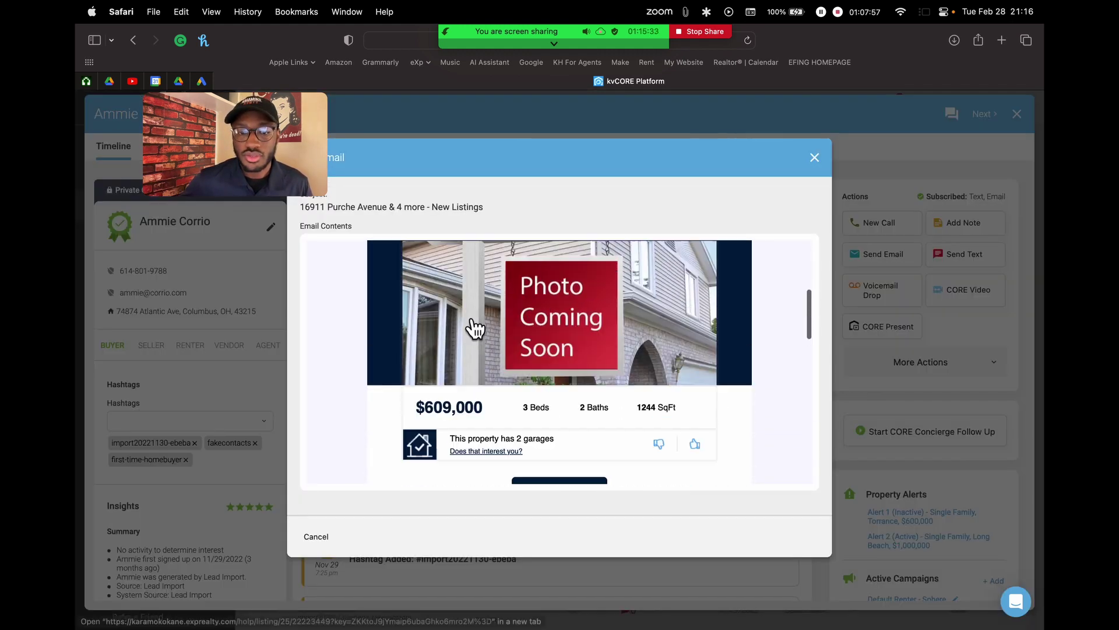
scroll(474, 325, up, 4)
scroll(502, 305, up, 2)
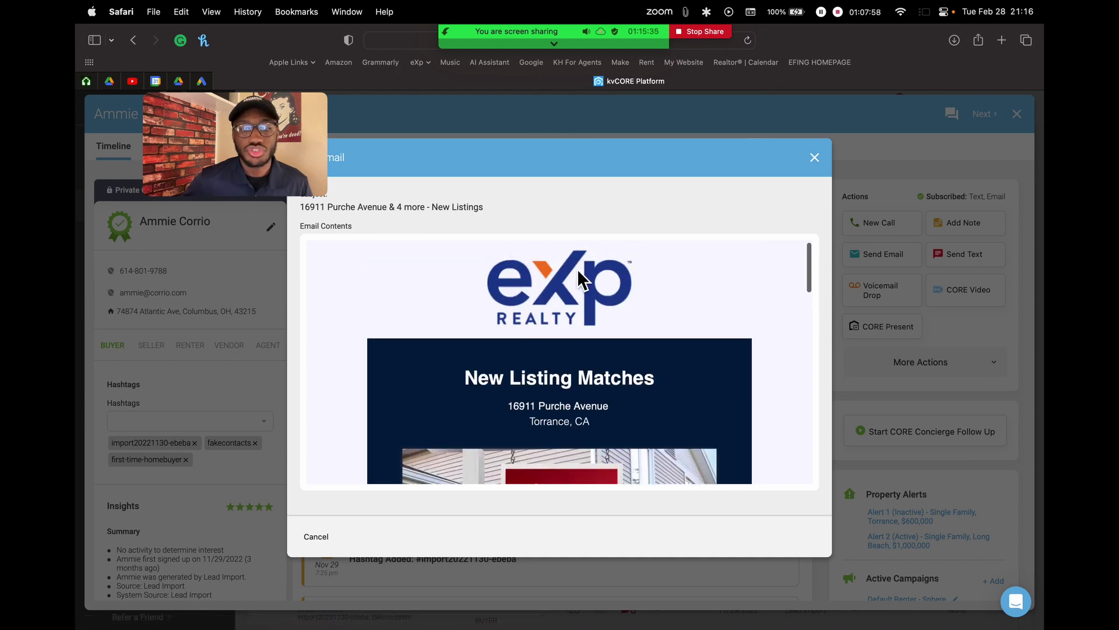
scroll(580, 281, down, 5)
scroll(580, 280, down, 8)
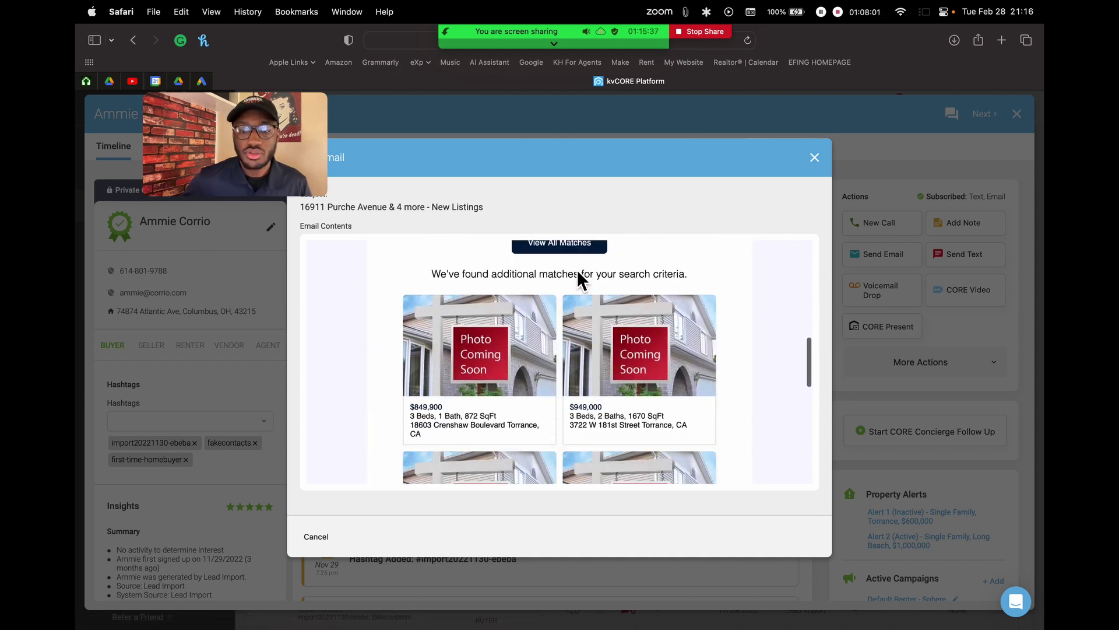
click(815, 161)
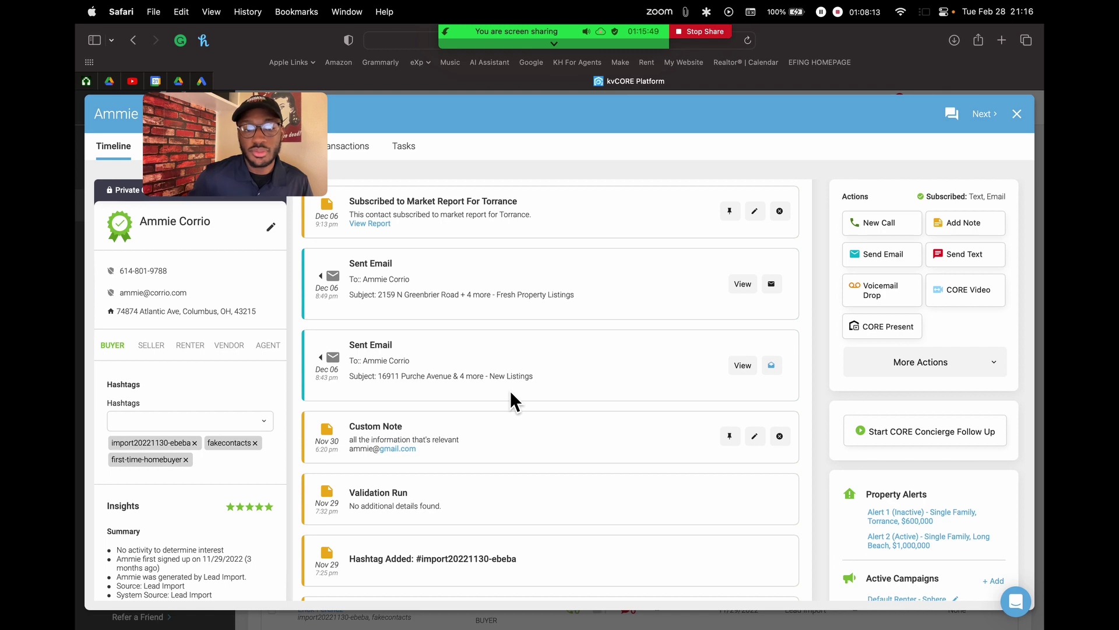
Examine the timeline's December sent emails, contact updates, seller valuation and area market report entries, working up from the New Listings email
scroll(757, 334, up, 1)
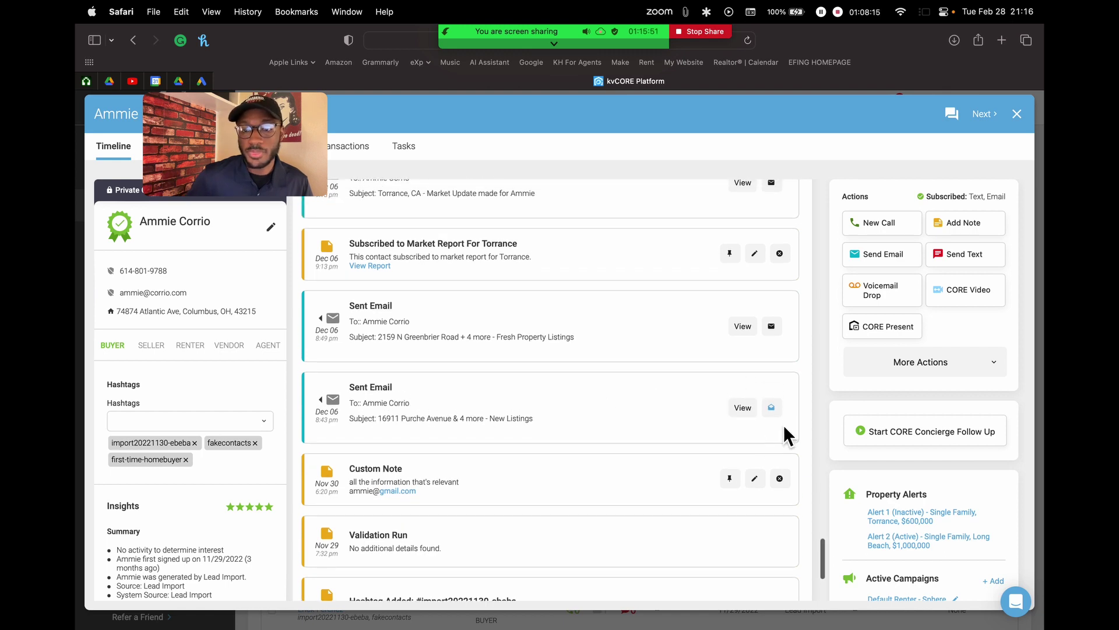
mouse_move(776, 415)
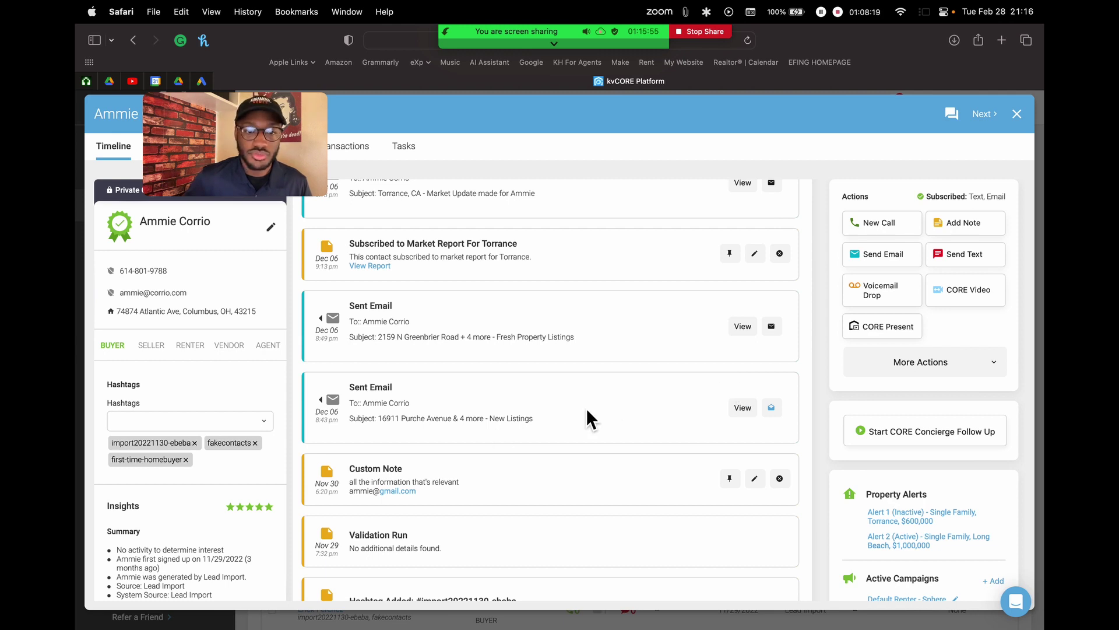
scroll(586, 408, up, 1)
scroll(400, 373, up, 1)
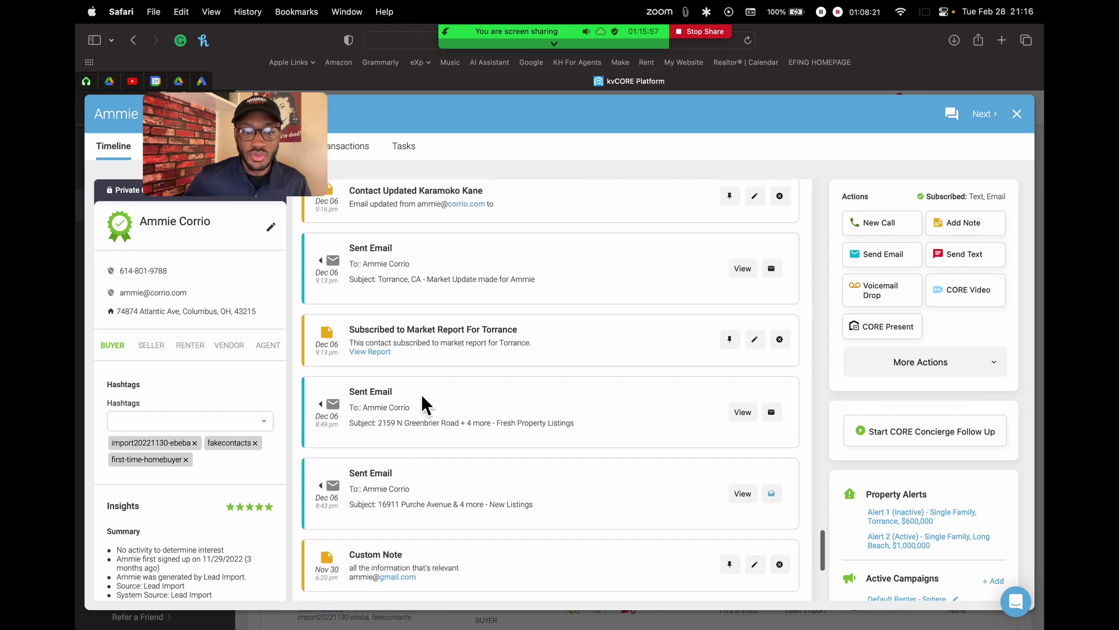
scroll(450, 399, up, 2)
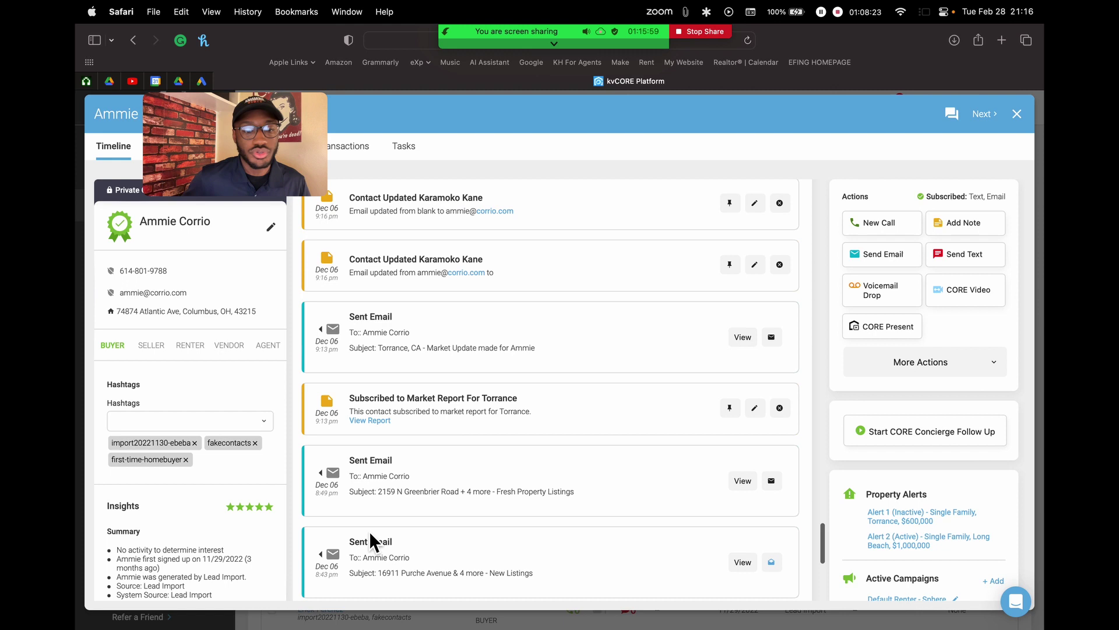
scroll(418, 326, up, 2)
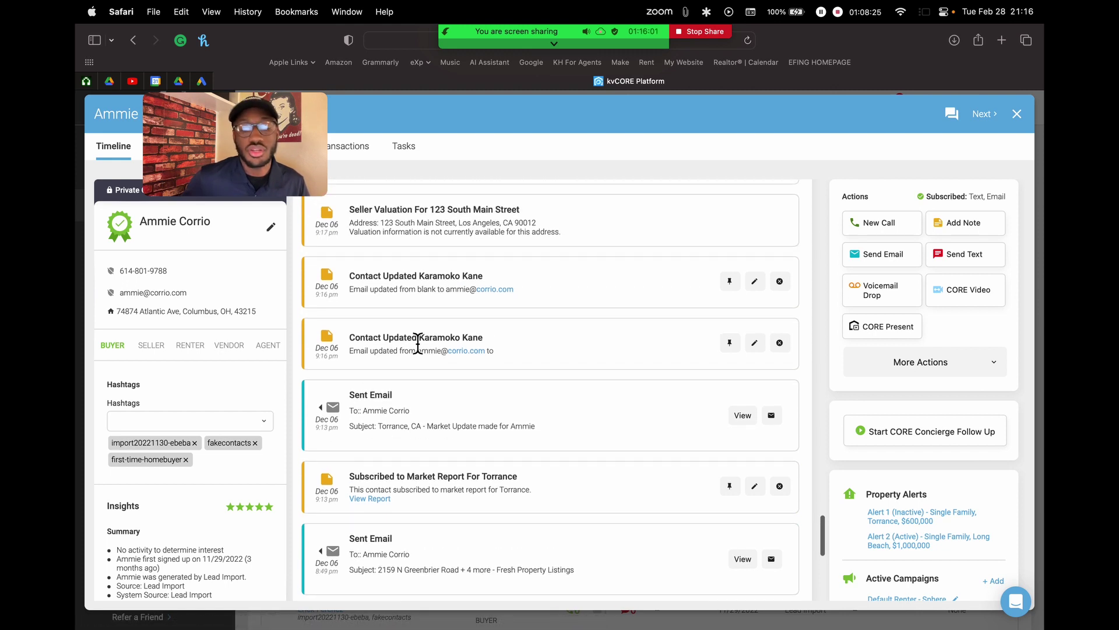
scroll(417, 344, up, 8)
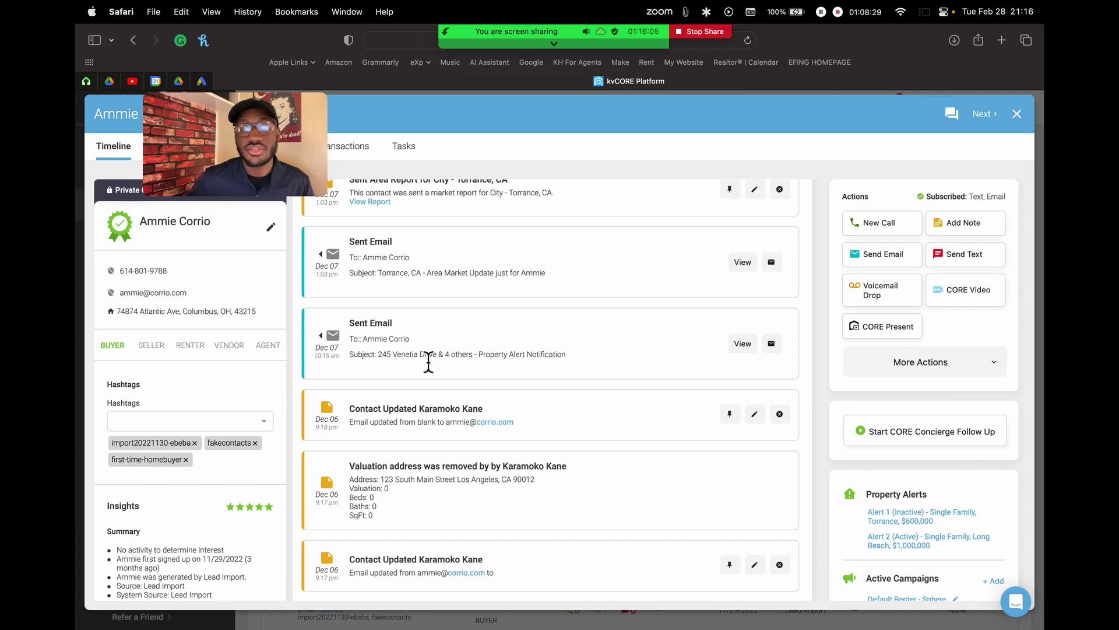
scroll(428, 362, up, 3)
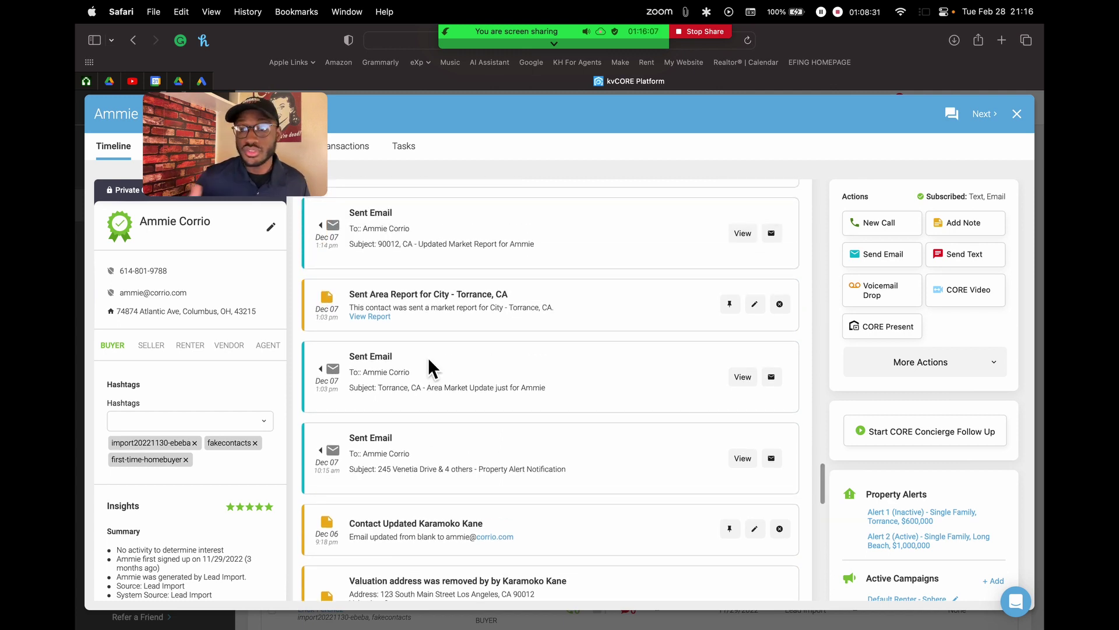
scroll(429, 361, up, 5)
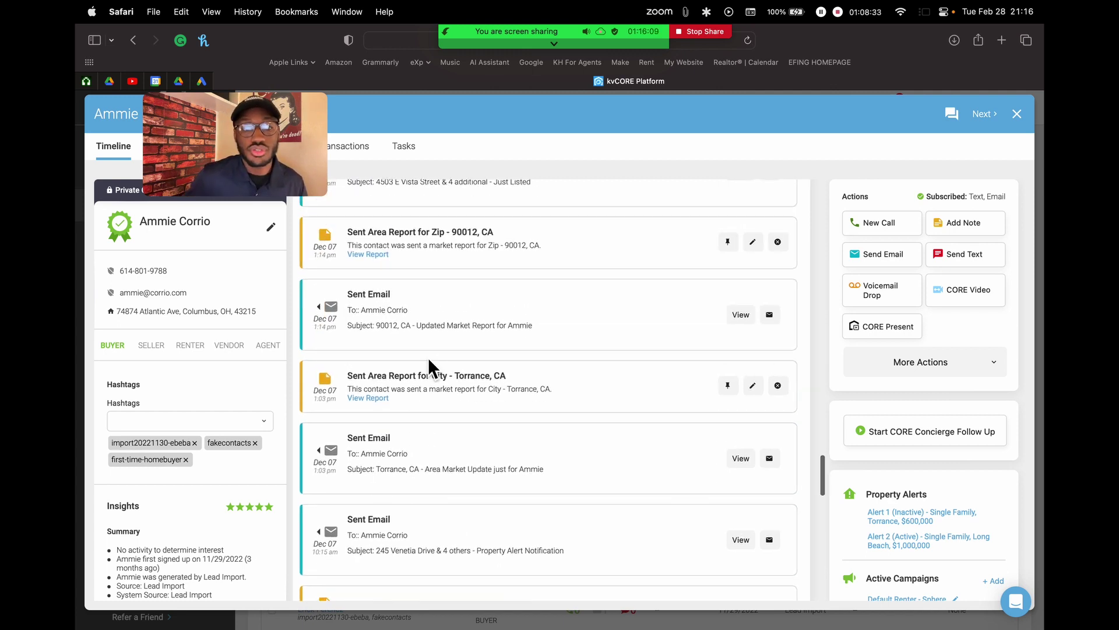
scroll(428, 358, up, 10)
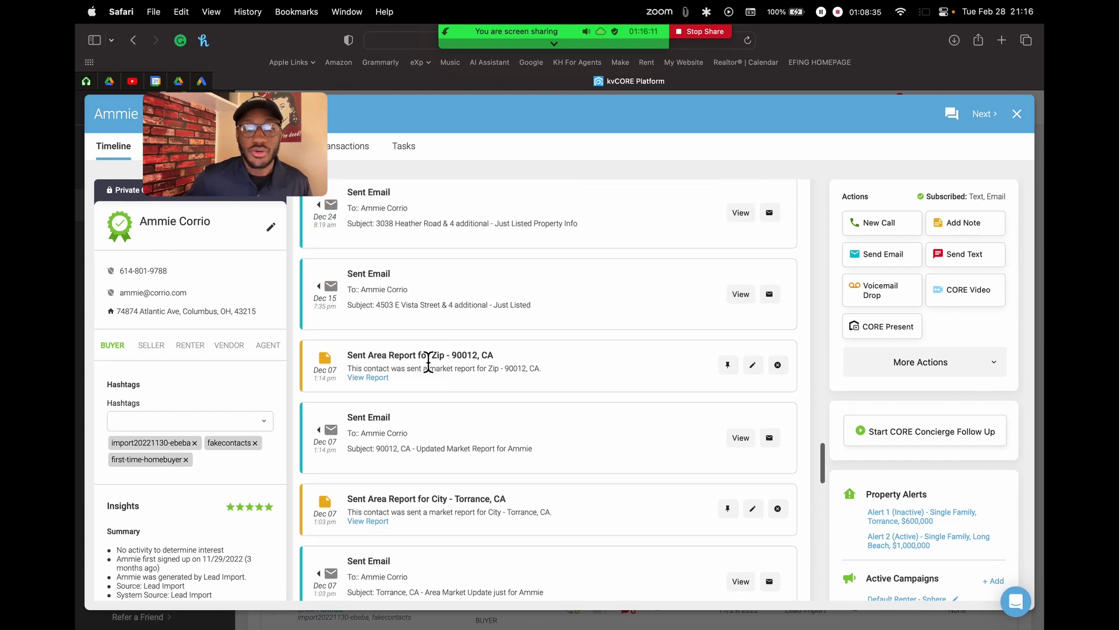
Look back through the timeline's sent emails and area market reports, up to the Client Journey and today's status changes
scroll(429, 361, up, 15)
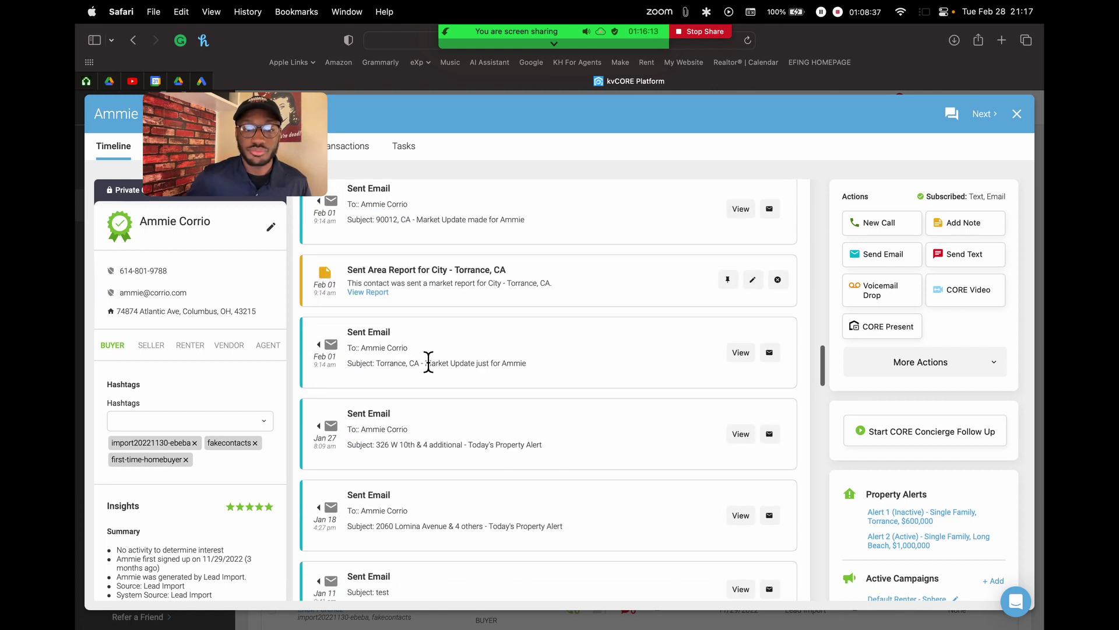
scroll(430, 362, up, 6)
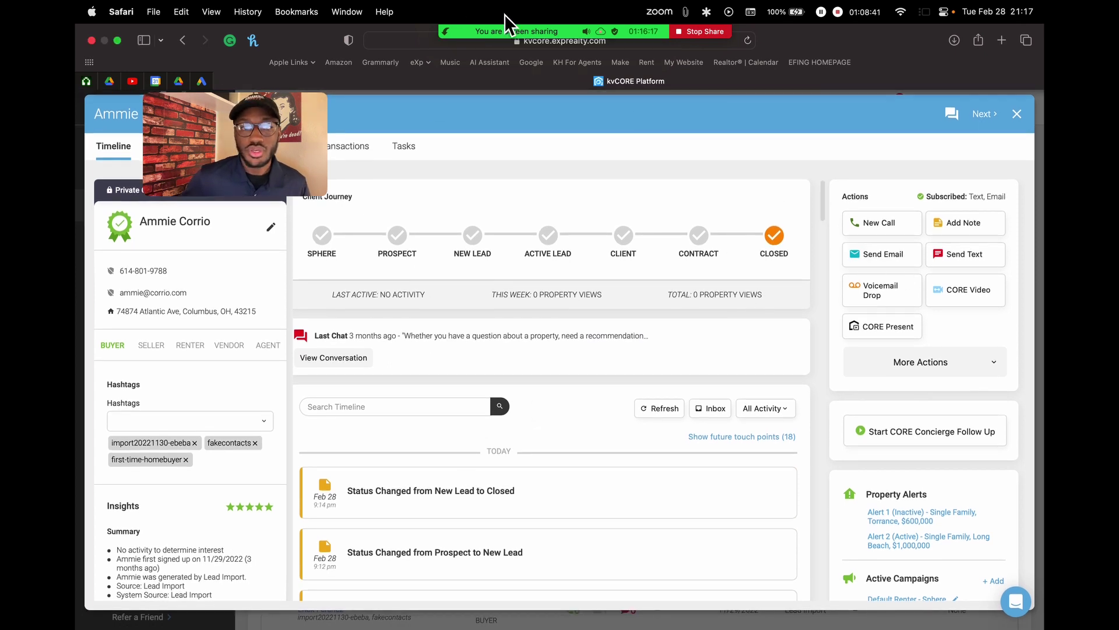
mouse_move(494, 46)
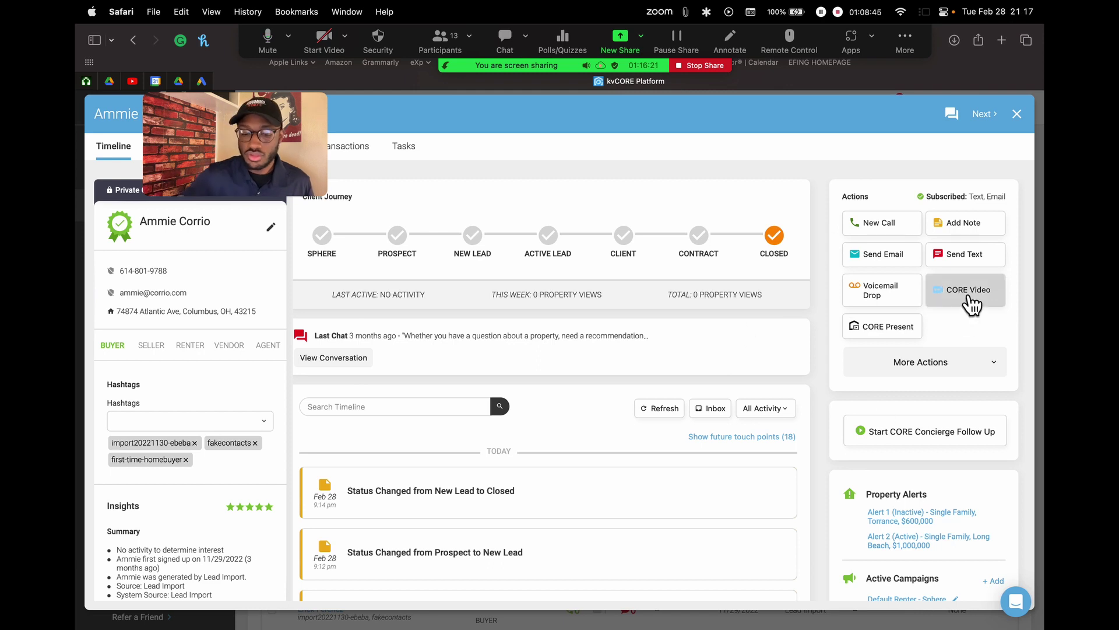
Examine the contact's communication actions, property alerts, active campaigns, market reports, CORE Present and listing valuation sections
scroll(967, 305, up, 3)
scroll(972, 304, down, 5)
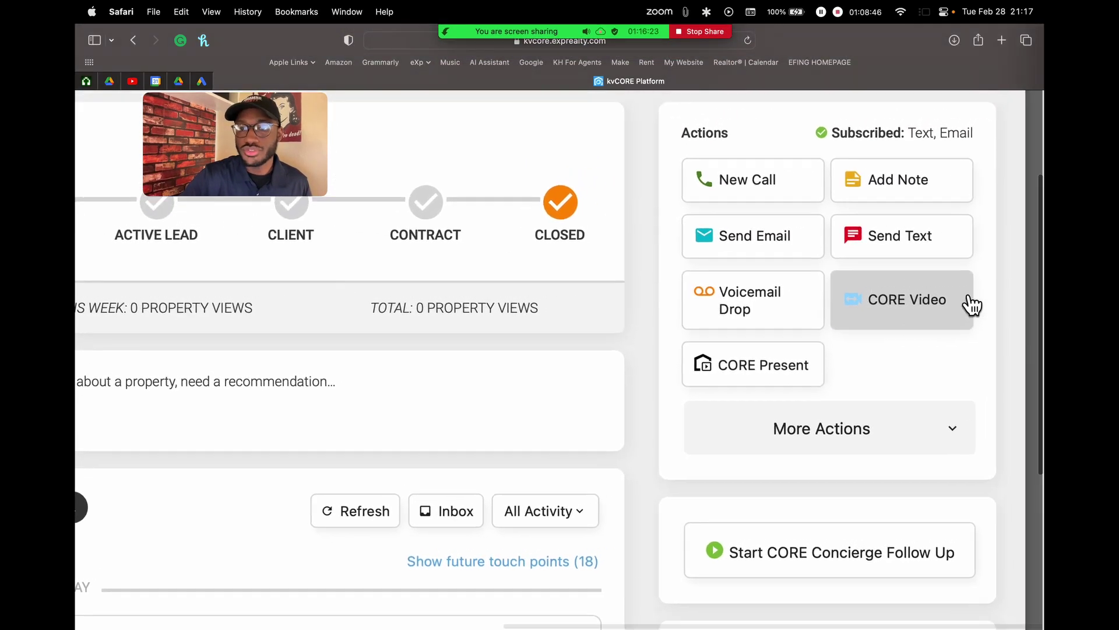
scroll(972, 304, down, 5)
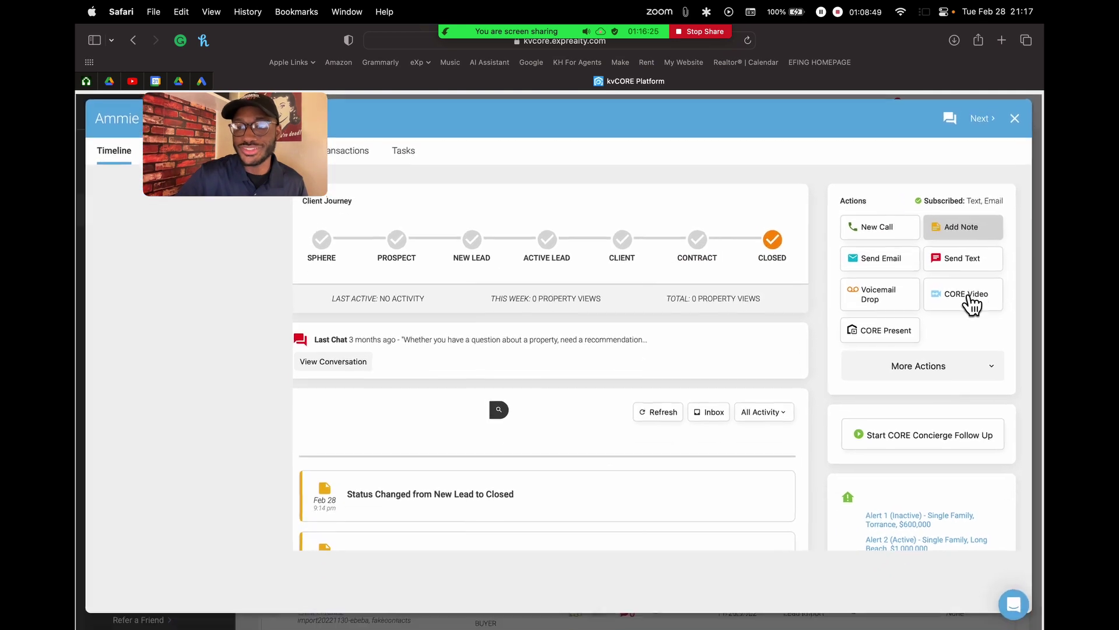
scroll(841, 449, down, 8)
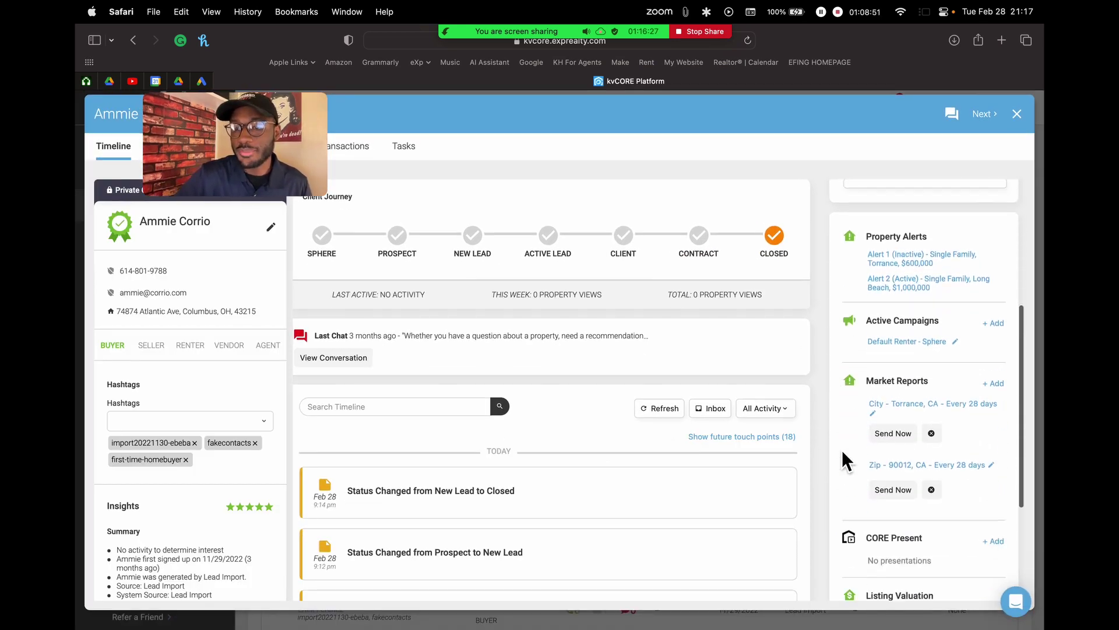
scroll(894, 525, down, 3)
scroll(894, 525, up, 10)
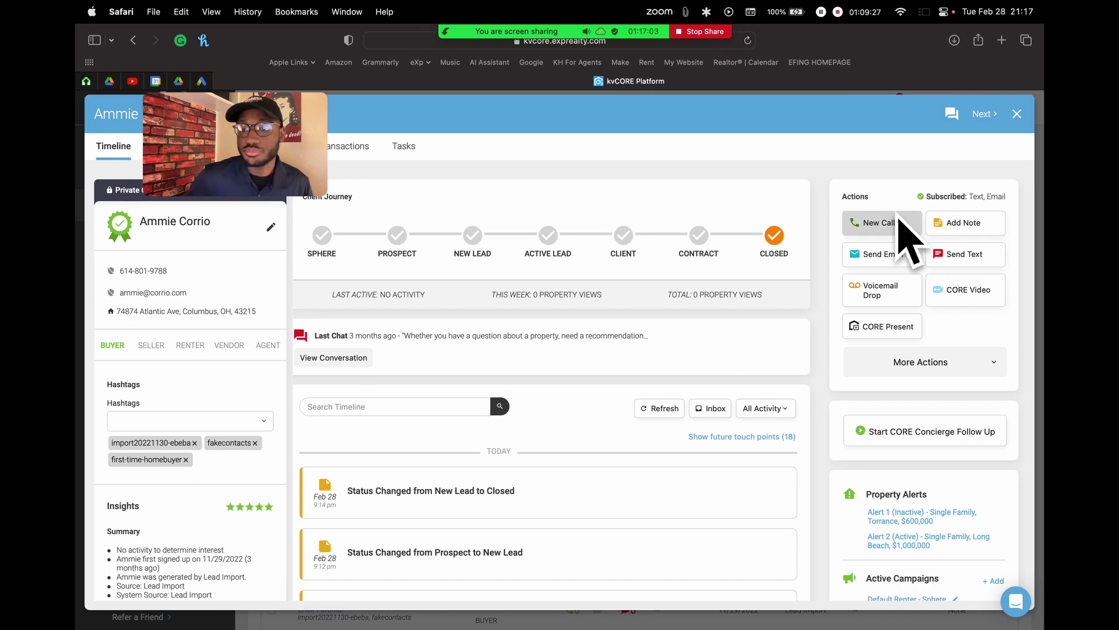
View the contact's new call options, check the participants list in the Zoom meeting, and close the call dialog
click(890, 232)
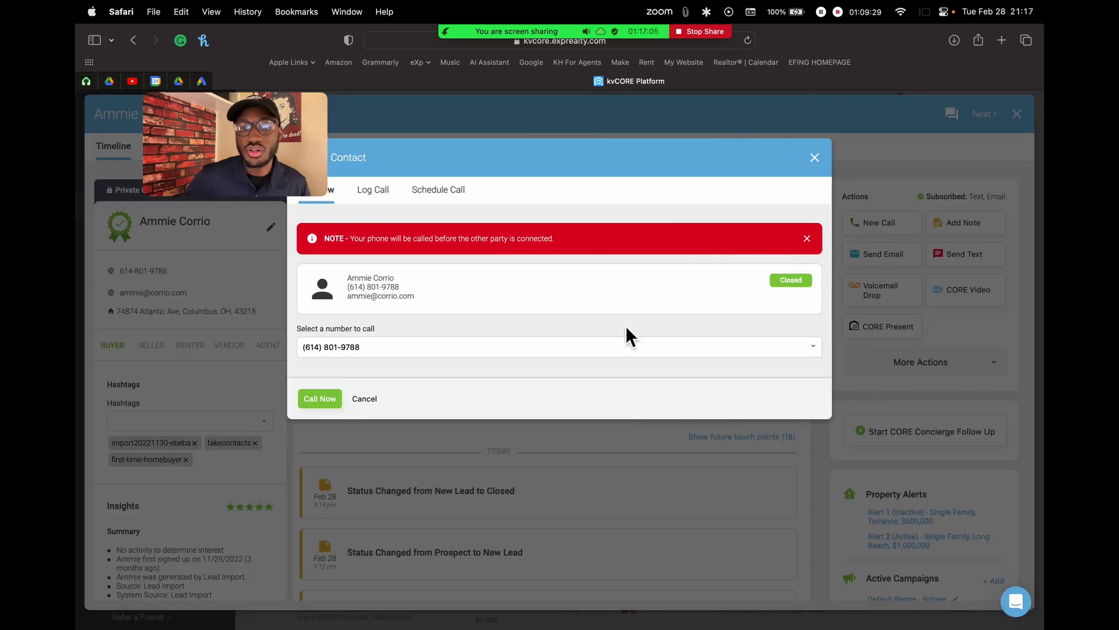
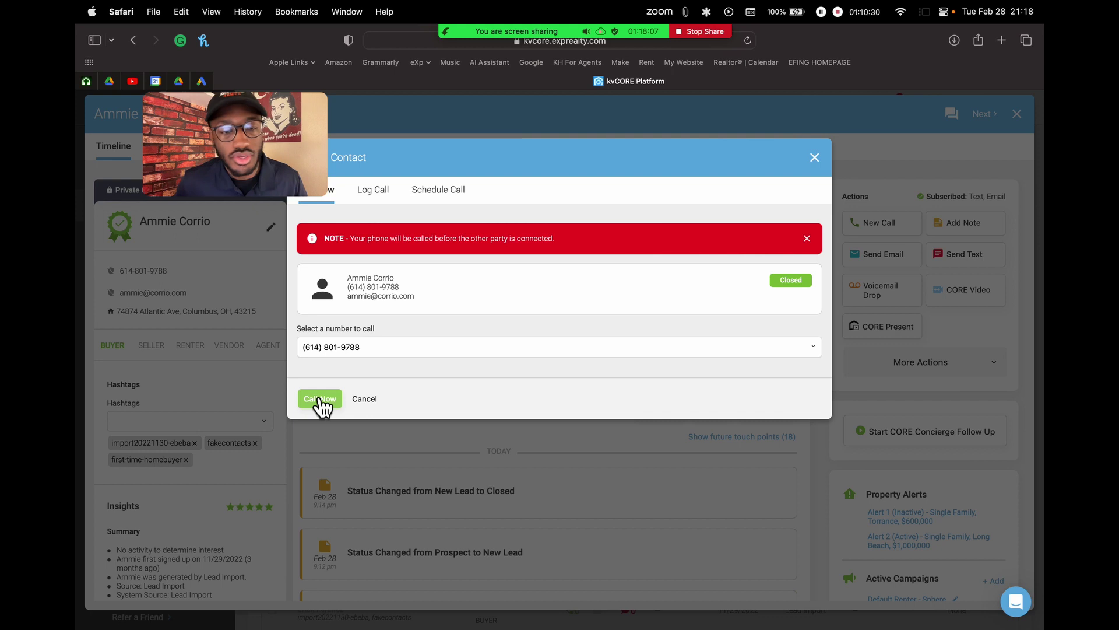
mouse_move(529, 40)
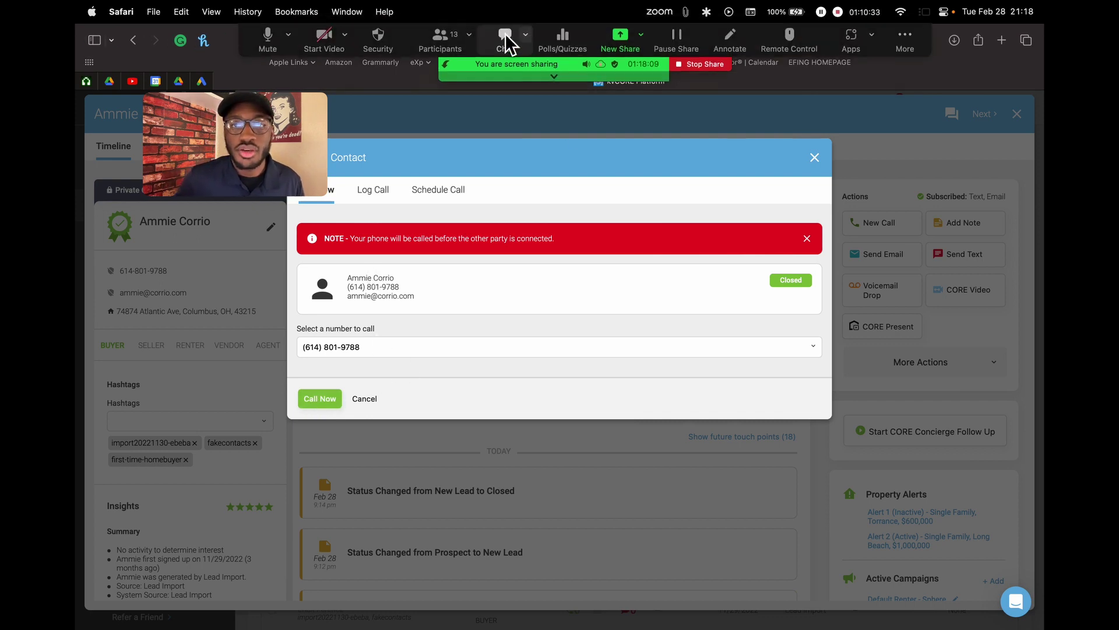
click(448, 47)
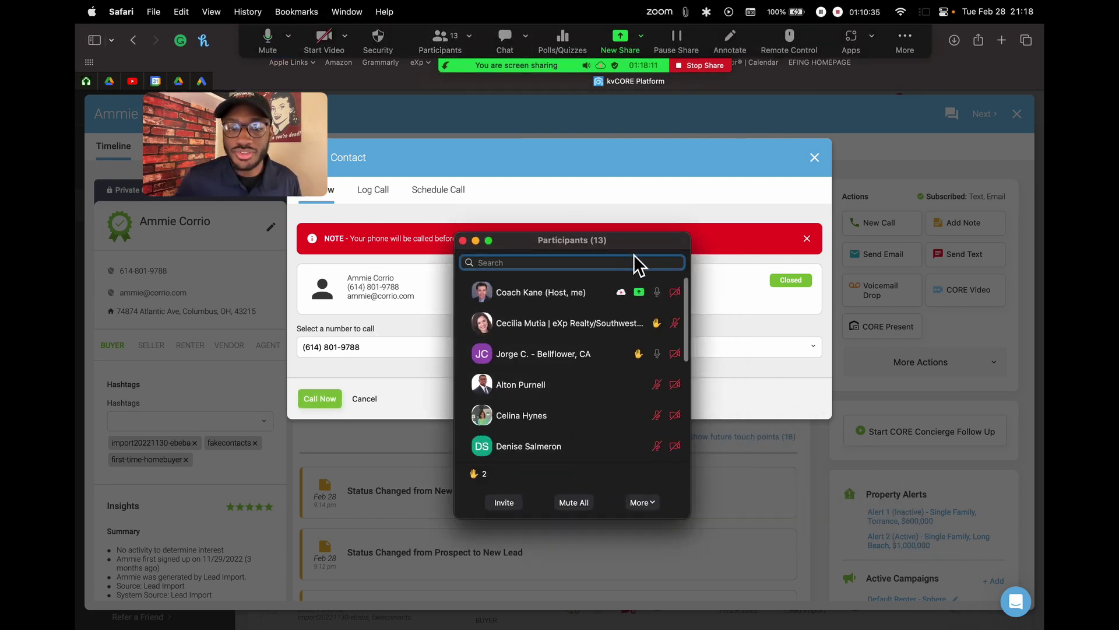
drag(640, 253, 609, 189)
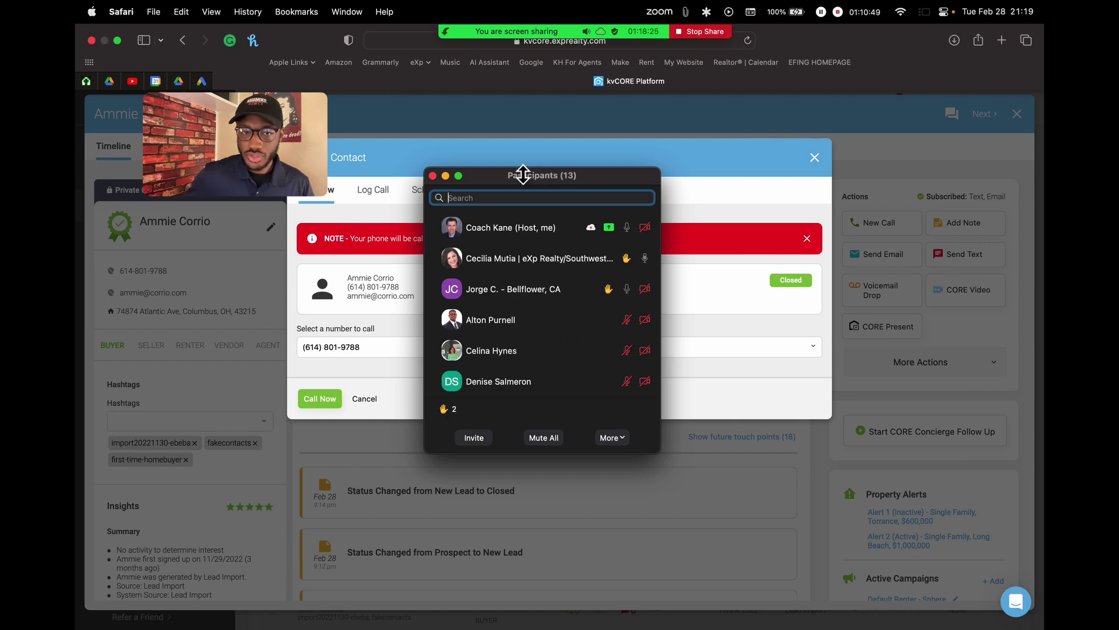
click(632, 155)
click(814, 157)
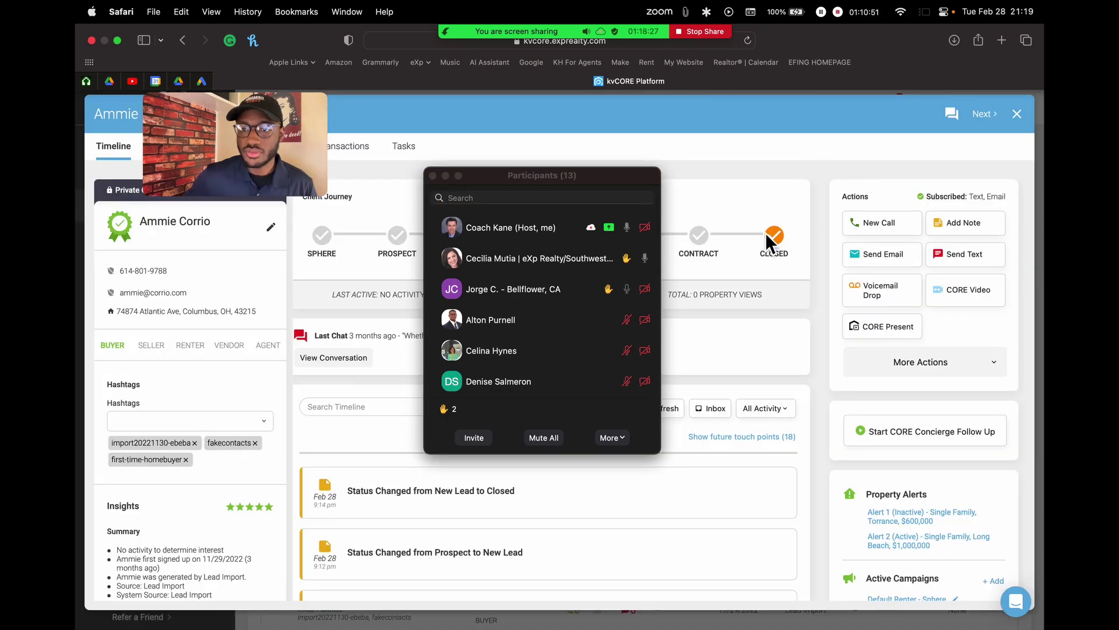
Check the contact's ownership, assignment and sharing options, and review today's timeline entries up to the Client Journey
scroll(298, 435, down, 10)
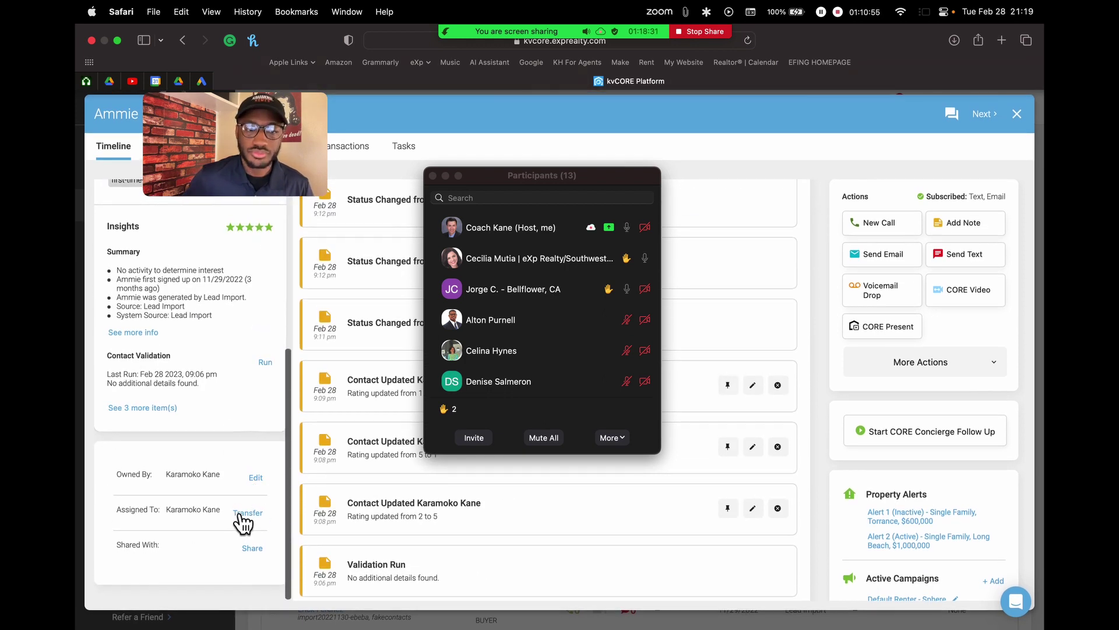
drag(522, 177, 757, 138)
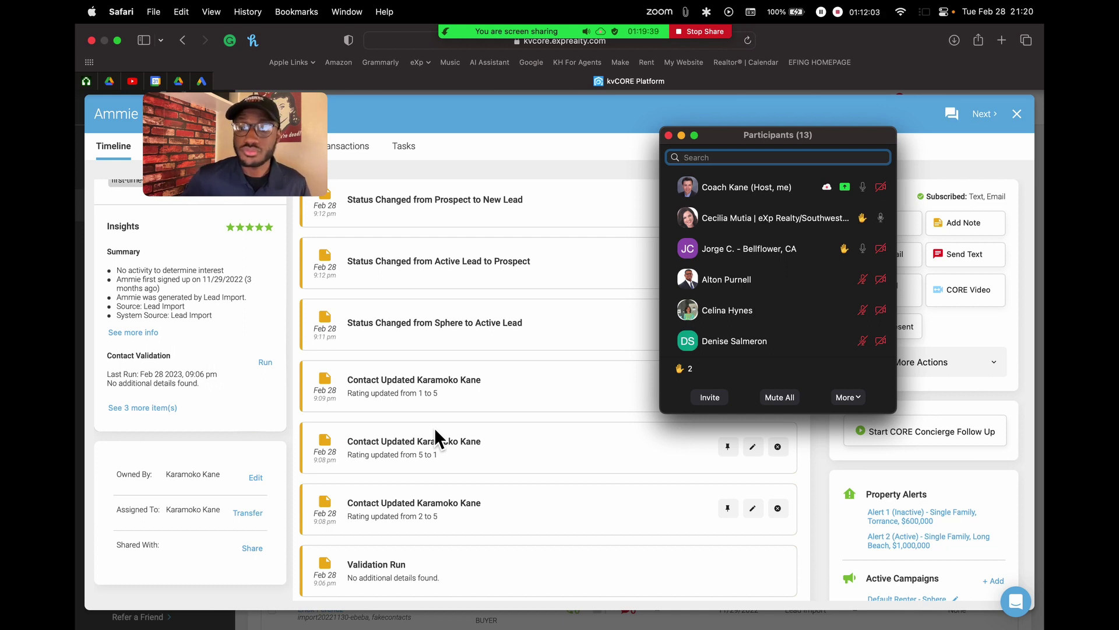
scroll(459, 383, up, 4)
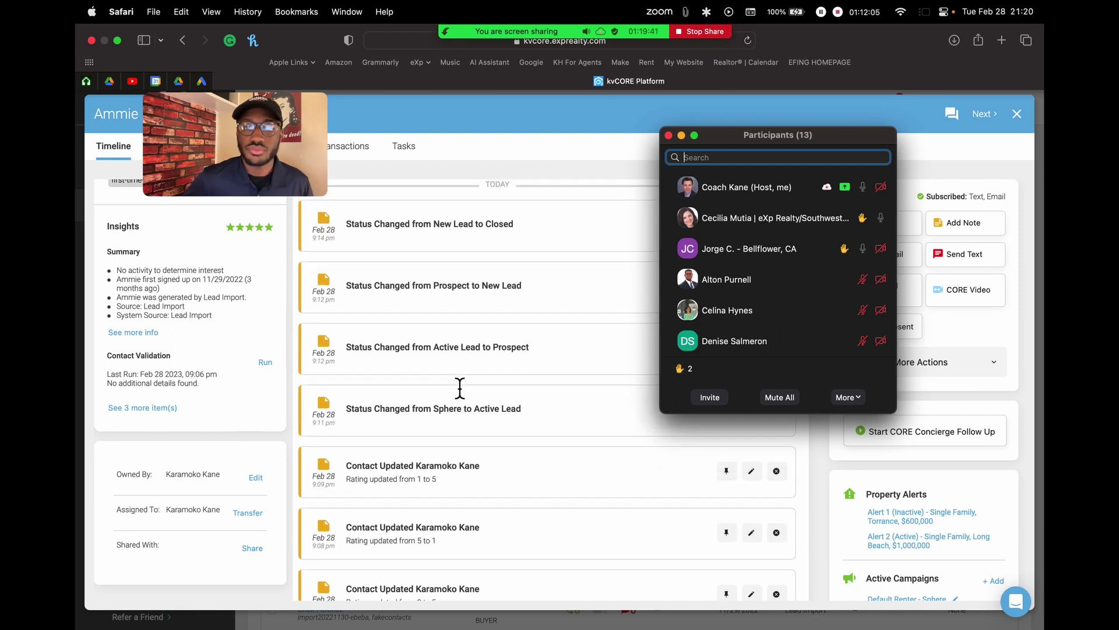
scroll(460, 388, up, 3)
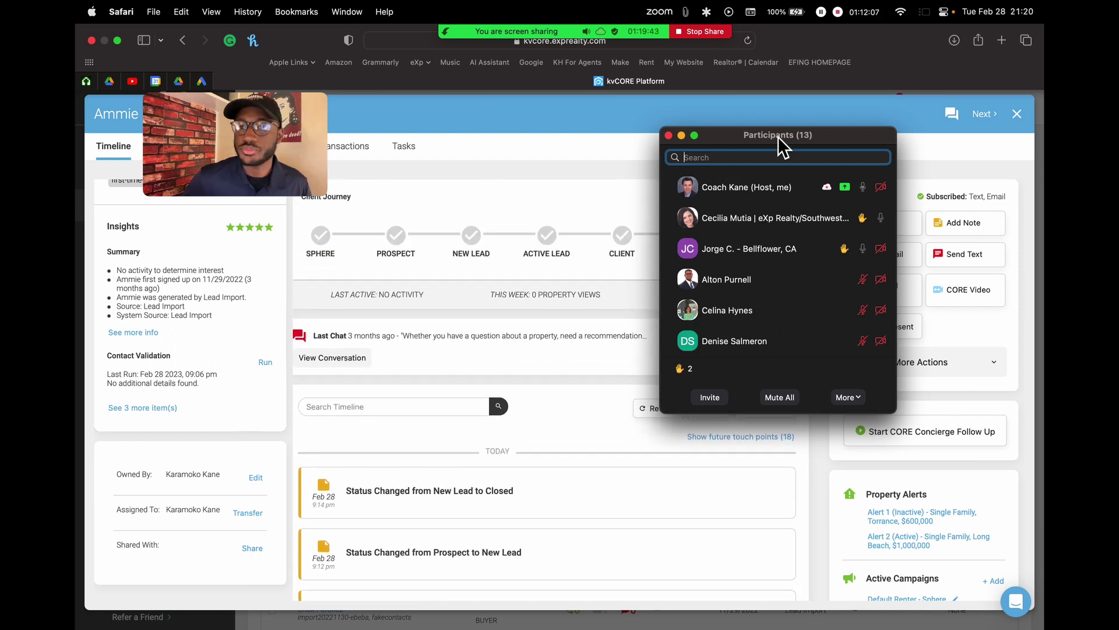
Minimize the Zoom participants list and close the contact's profile to return to the FakeContacts list
drag(778, 136, 687, 110)
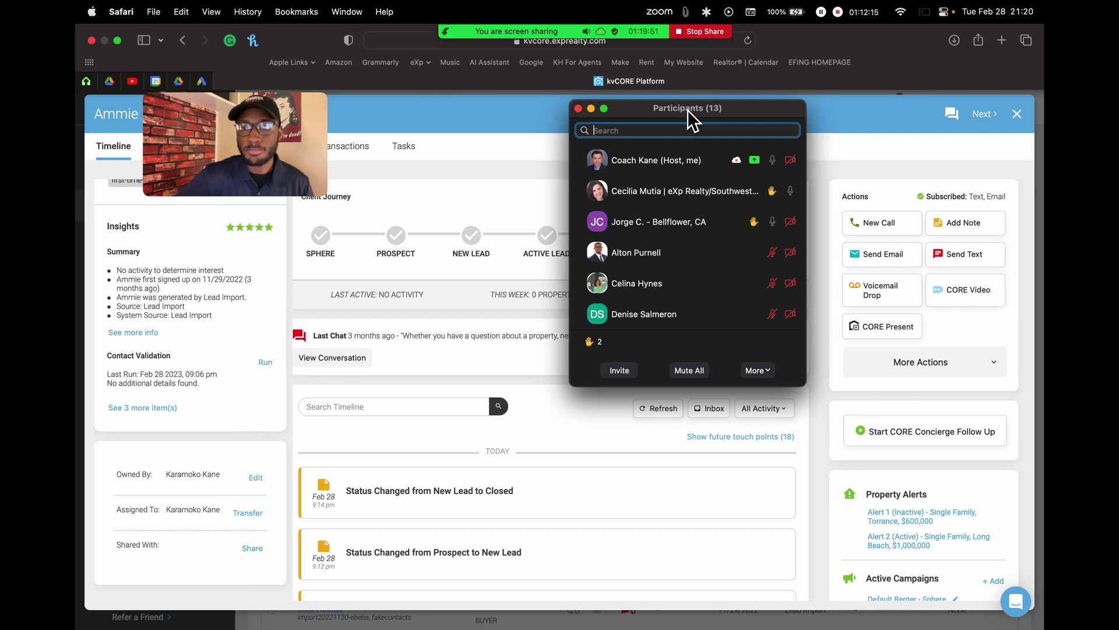
click(592, 111)
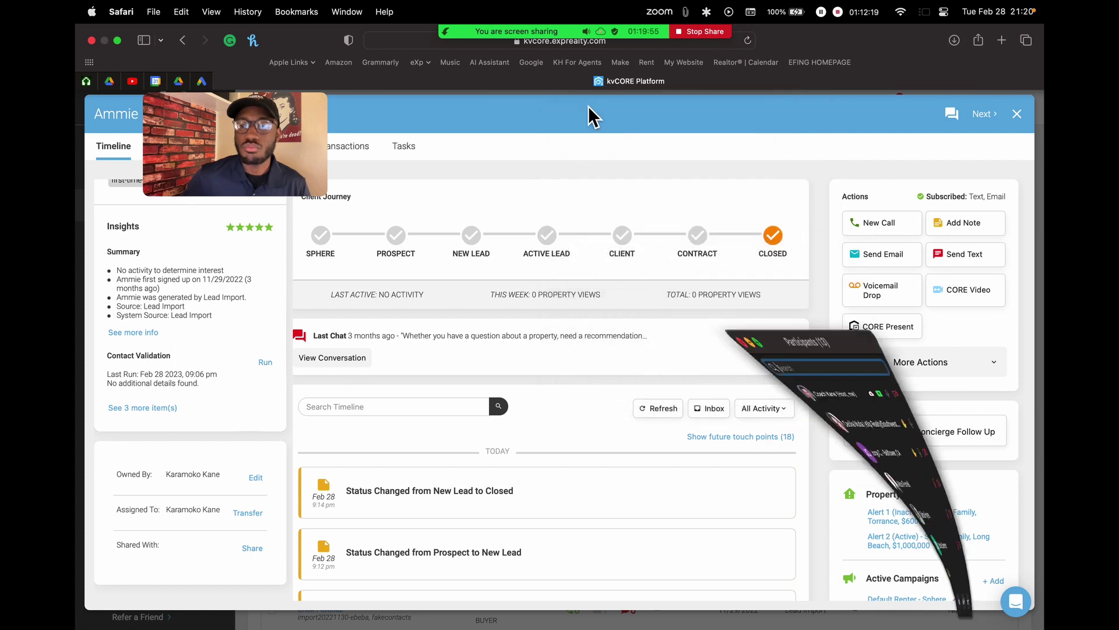
drag(282, 131, 599, 333)
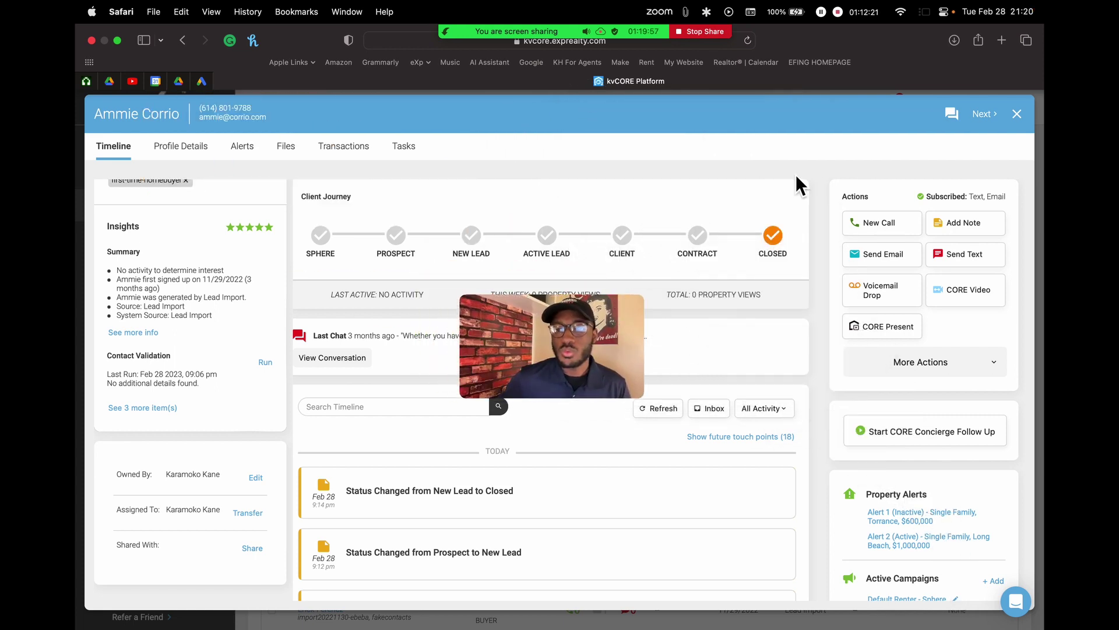
scroll(212, 342, up, 5)
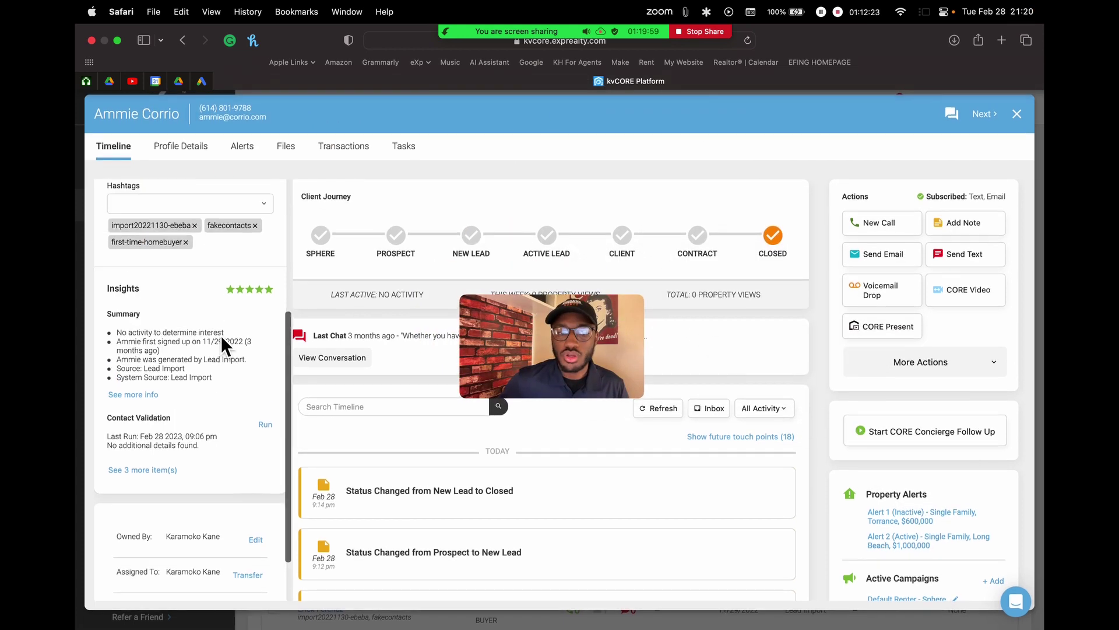
click(1017, 114)
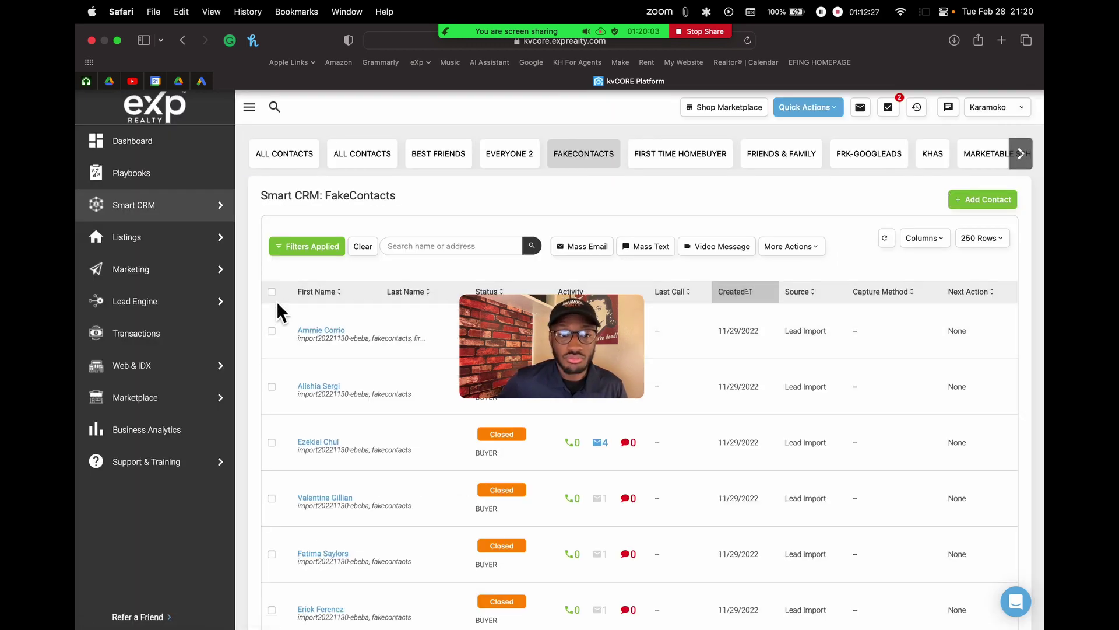
Select the first two contacts and then all listed FakeContacts, view the available bulk actions, and clear the selection
click(271, 331)
click(271, 387)
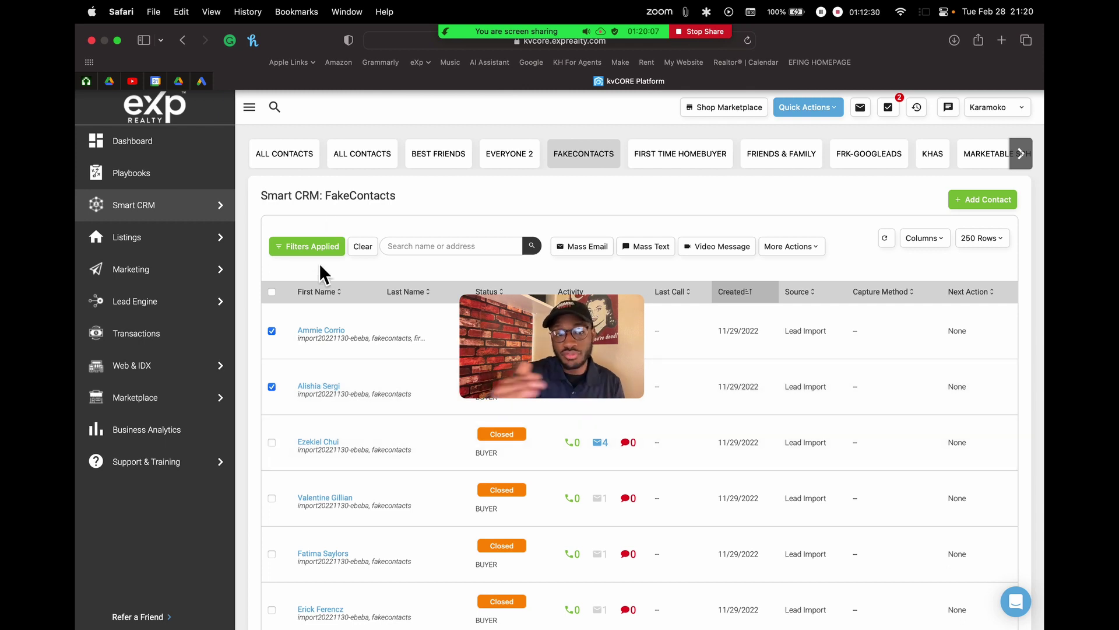
click(272, 292)
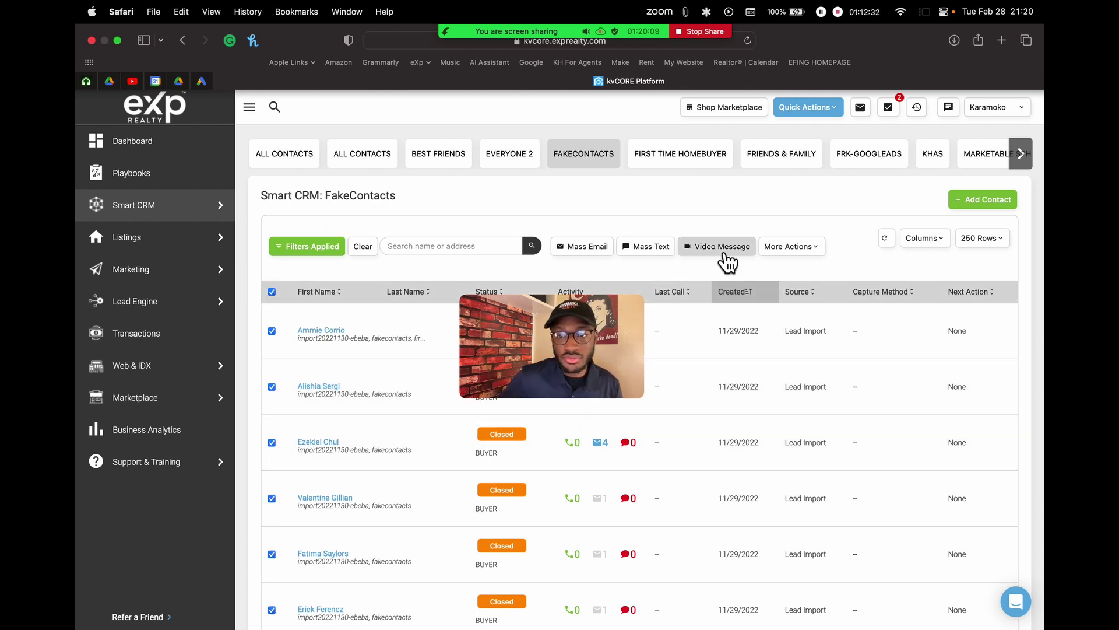
click(806, 258)
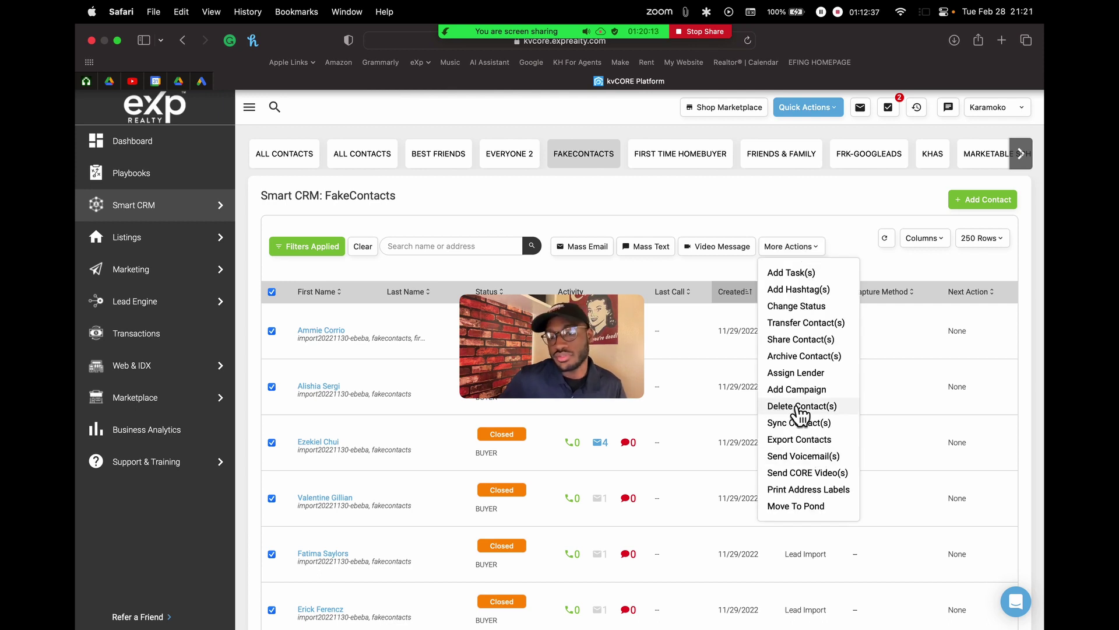
click(276, 292)
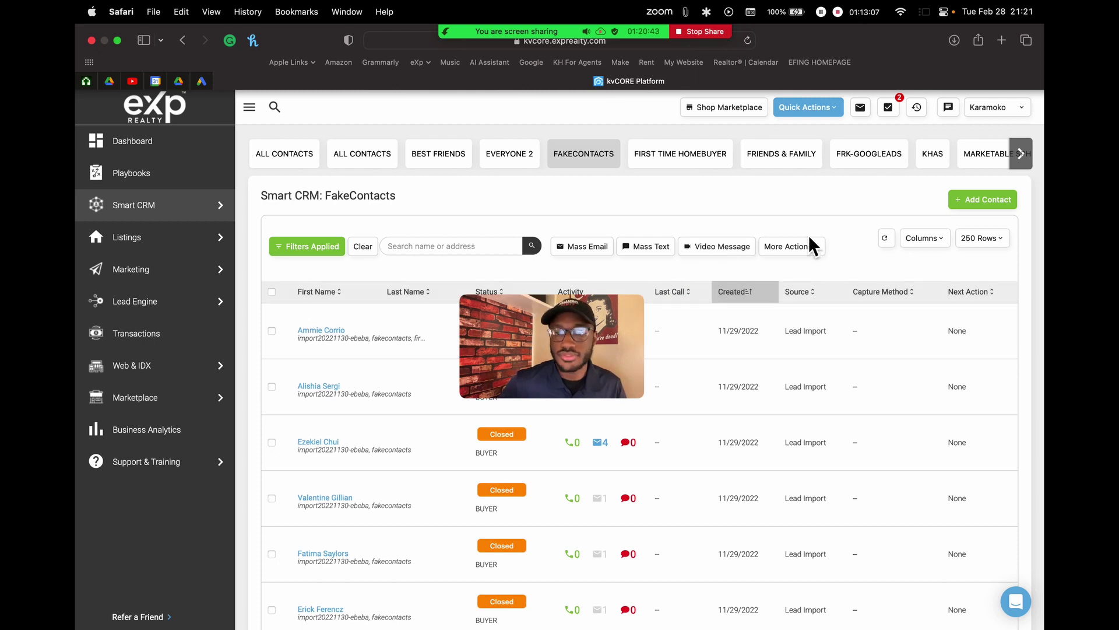
Check the Zoom meeting's participants list again and dismiss it
mouse_move(493, 64)
click(436, 45)
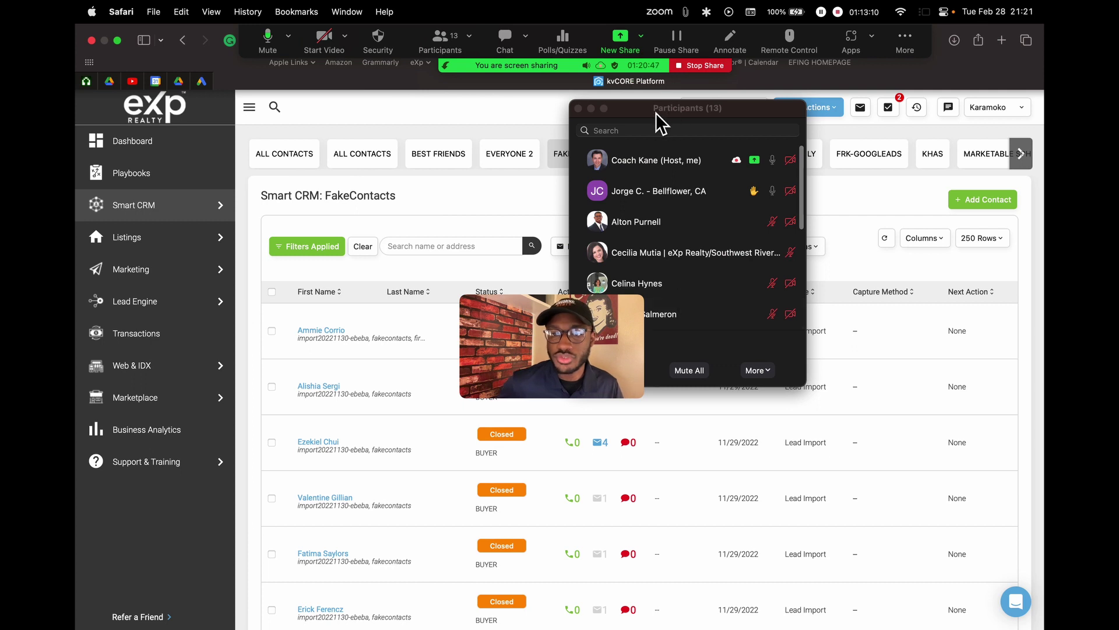
drag(667, 114, 717, 120)
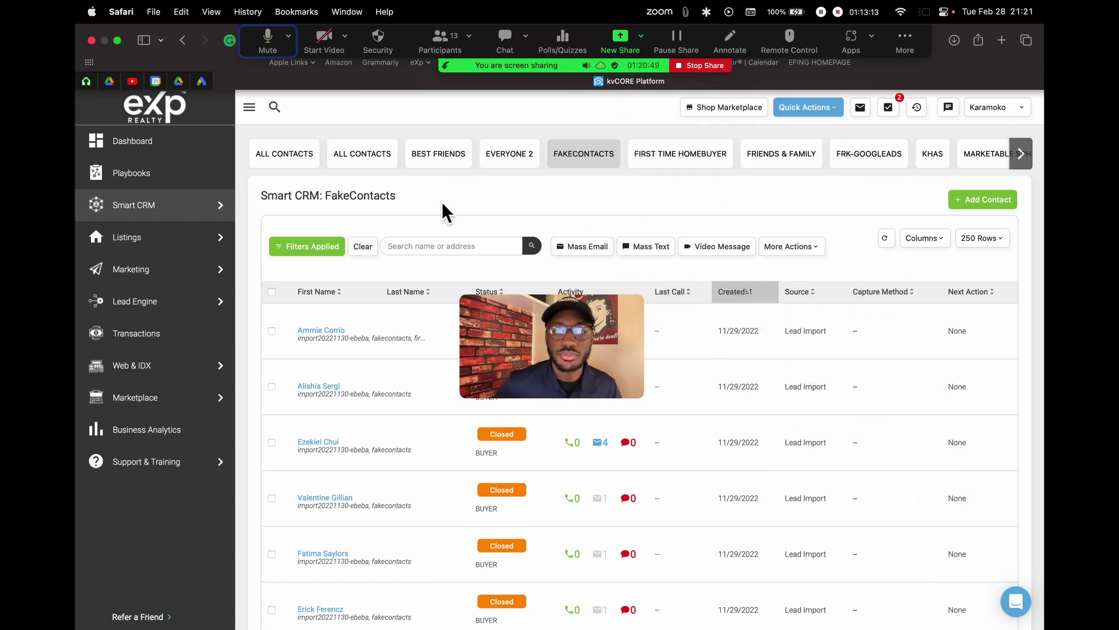
Reopen the first contact's profile, view its Client Journey and communication actions, and close it
click(318, 330)
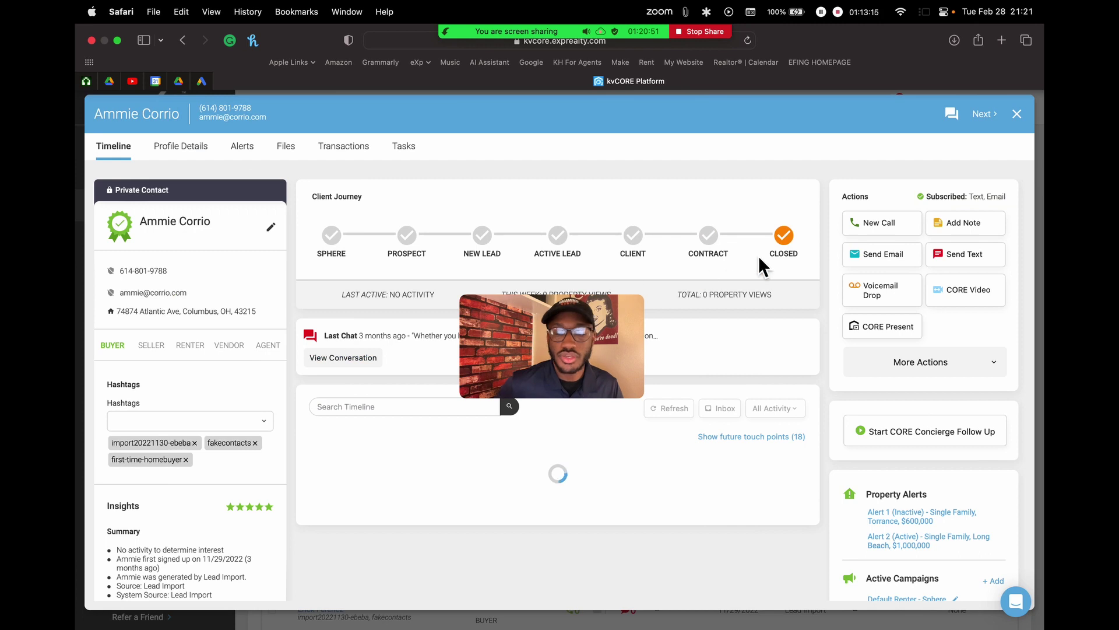
drag(576, 350, 436, 185)
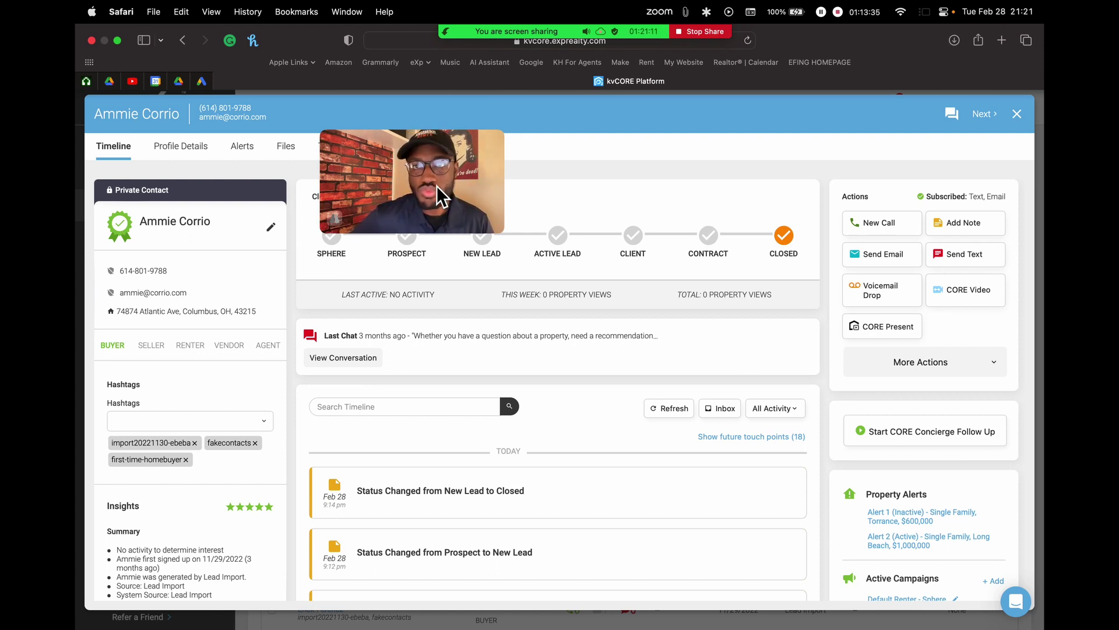
click(1018, 114)
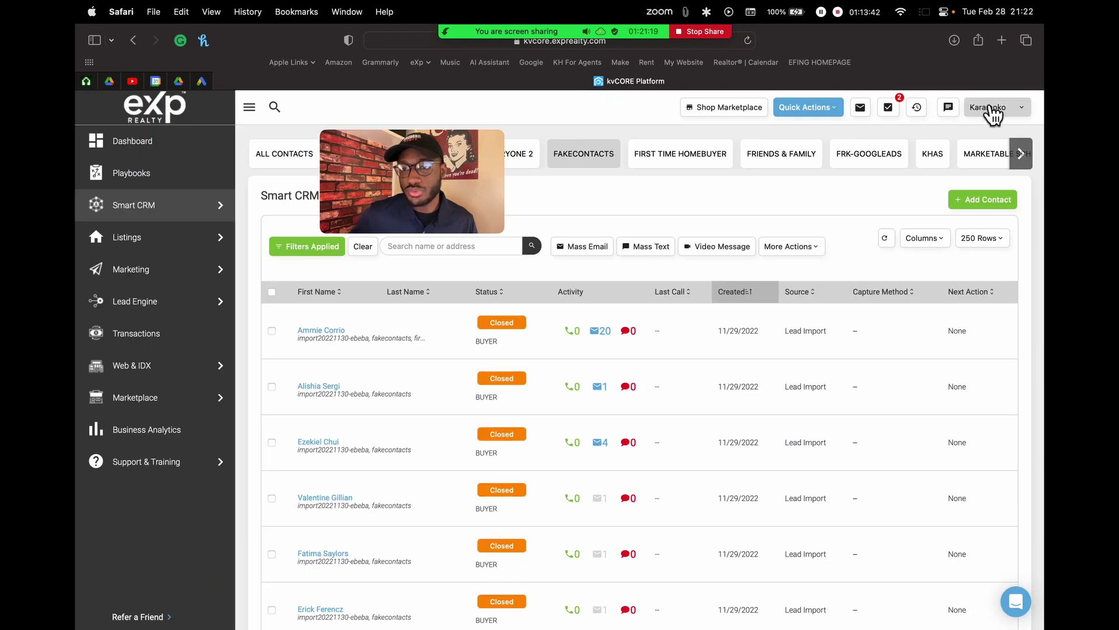
View the account menu's contact details and options, close it, and read the attendees' questions in the Zoom meeting chat
click(990, 109)
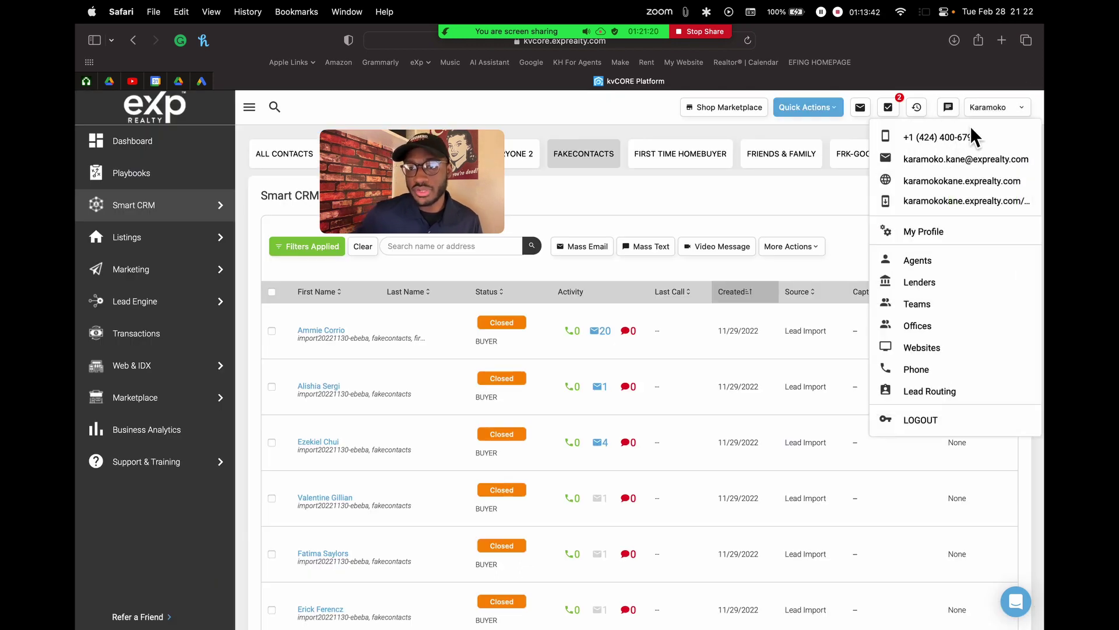
click(1017, 113)
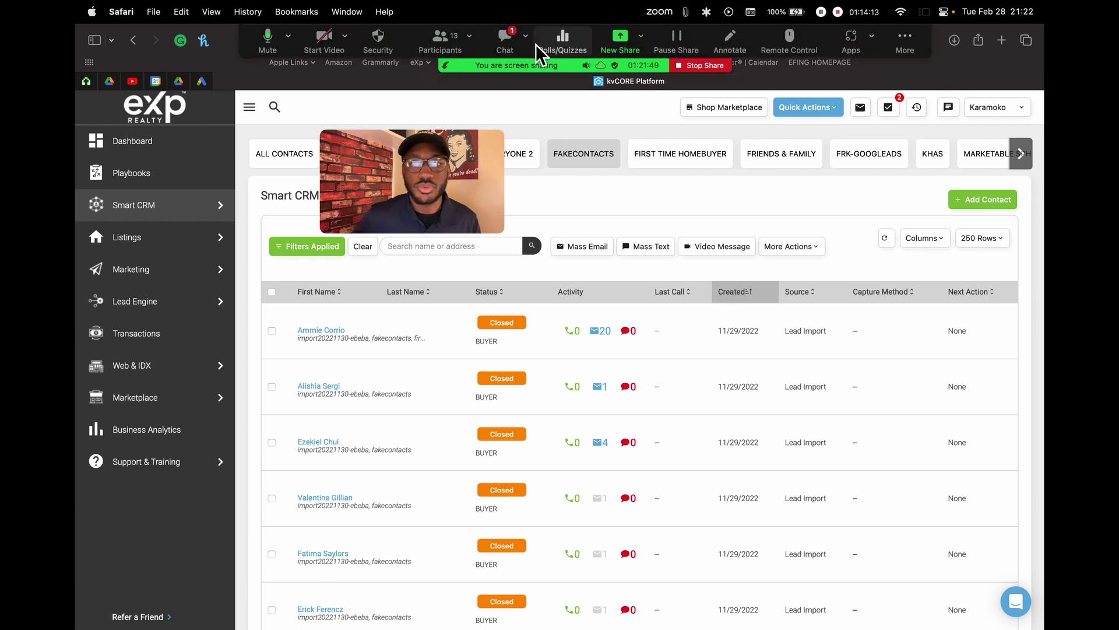
click(506, 41)
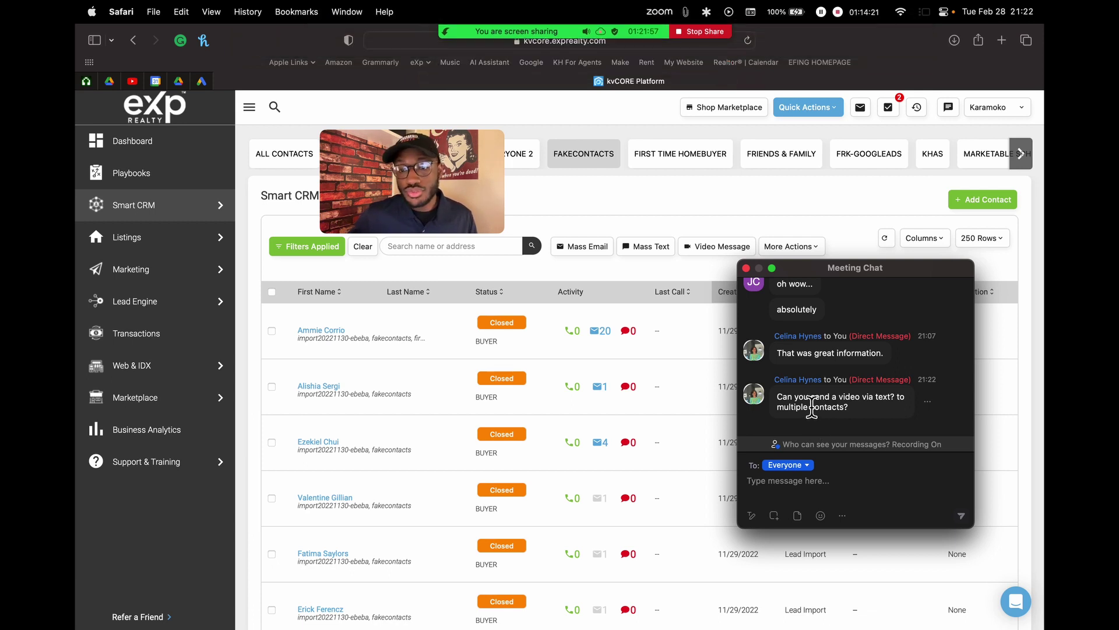
click(577, 198)
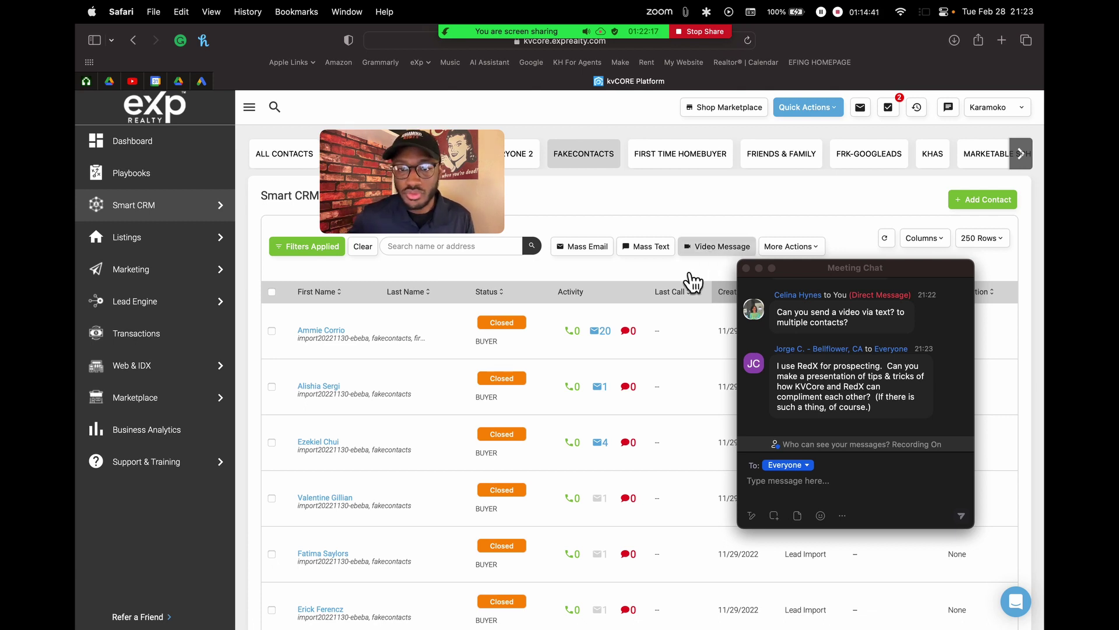
Open the bulk Video Message form, compare the basic and premium CORE Video plans, and close the comparison and the form
click(716, 249)
drag(368, 150, 478, 364)
click(610, 207)
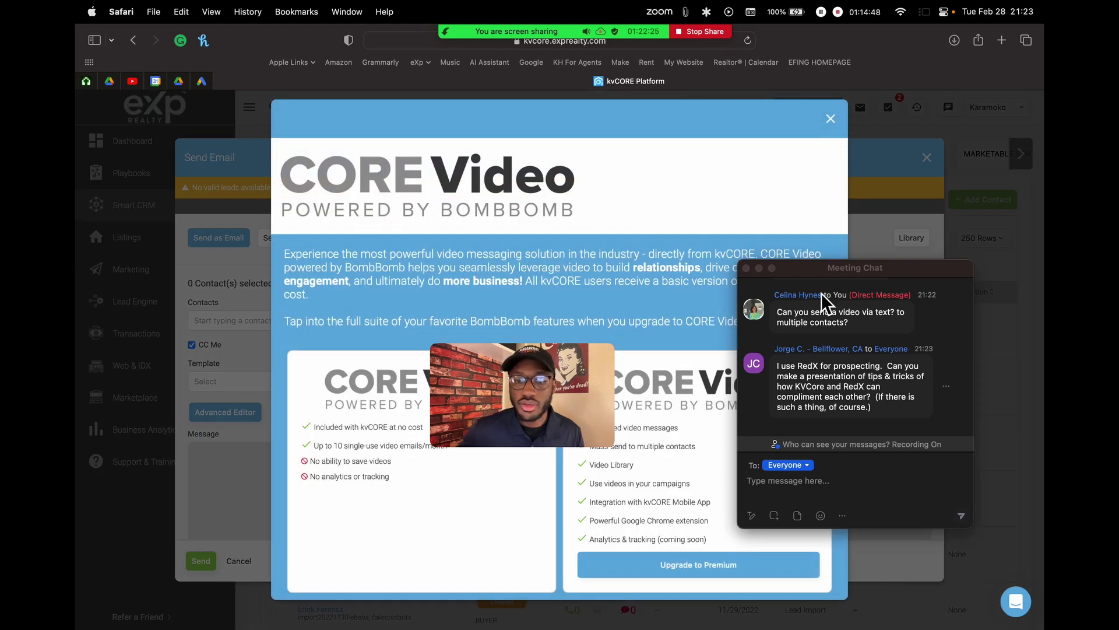
drag(479, 395, 674, 257)
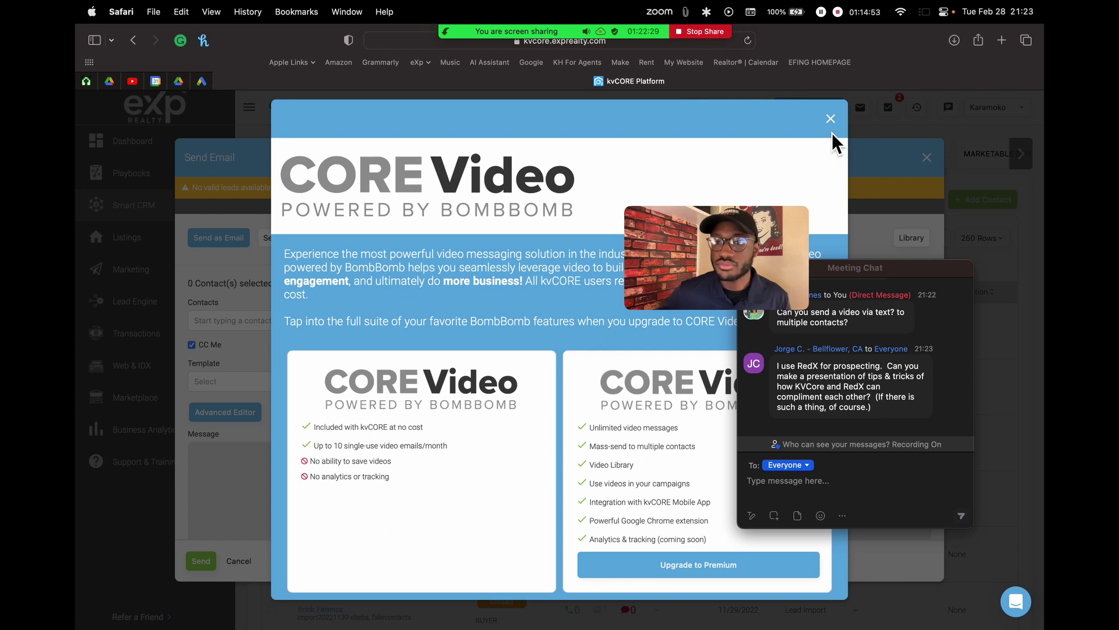
drag(693, 250, 174, 99)
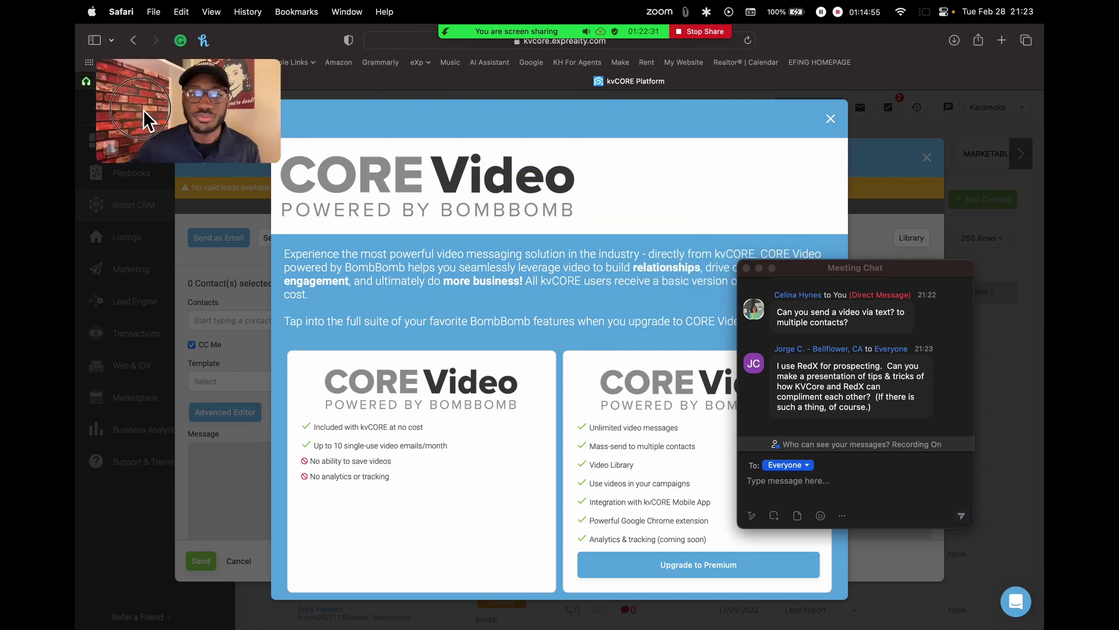
click(832, 120)
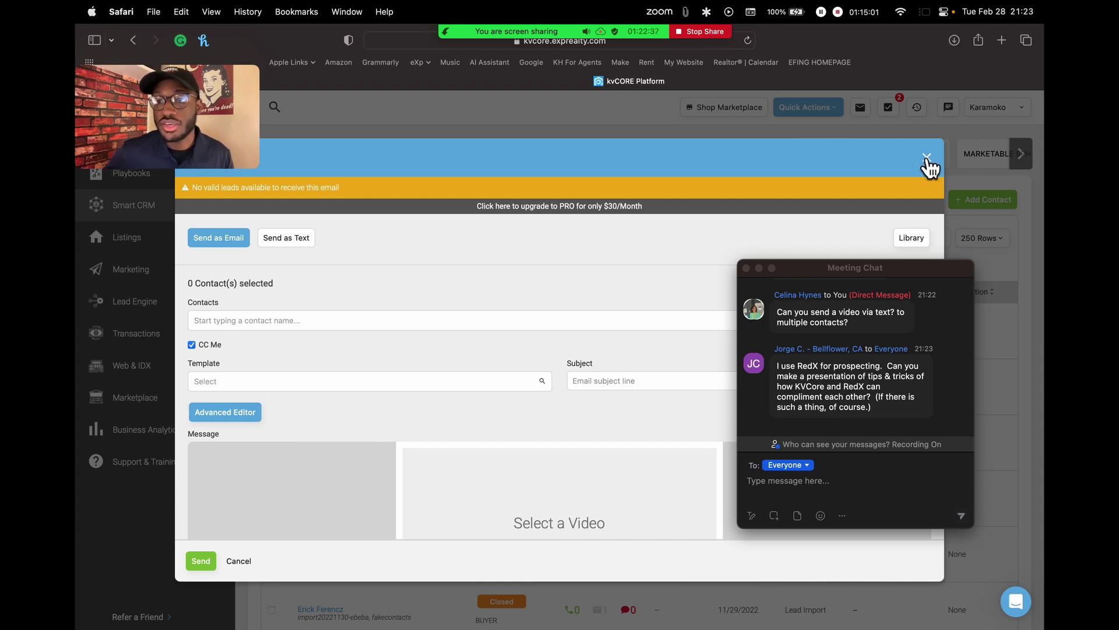
click(928, 160)
Reopen the first contact's profile, read the RedX prospecting question in the meeting chat, and close the chat
drag(867, 279, 882, 64)
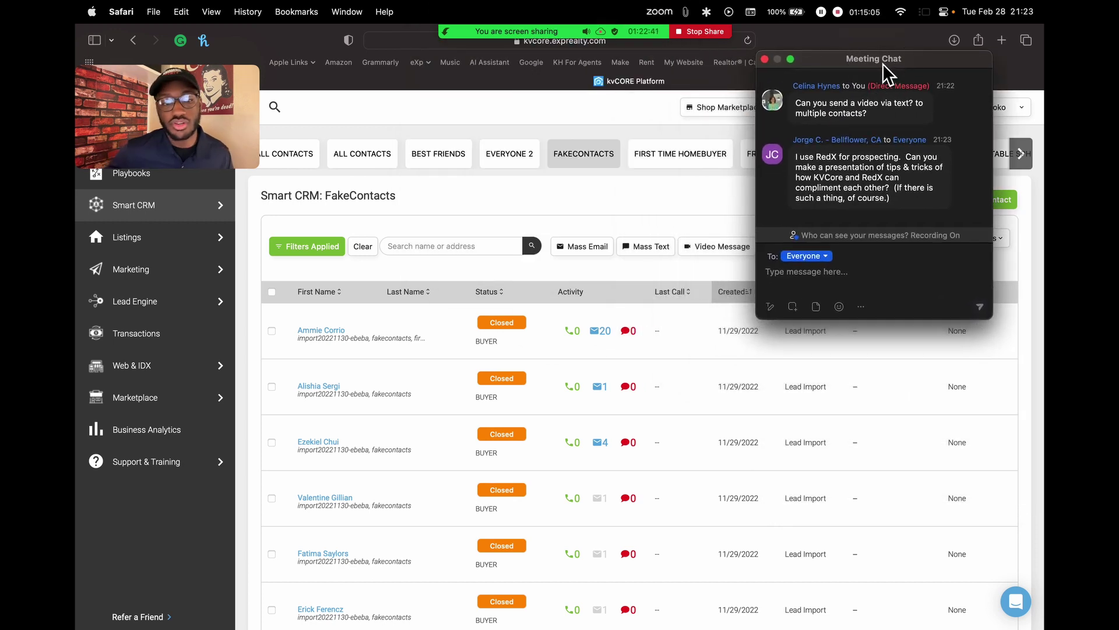
click(327, 329)
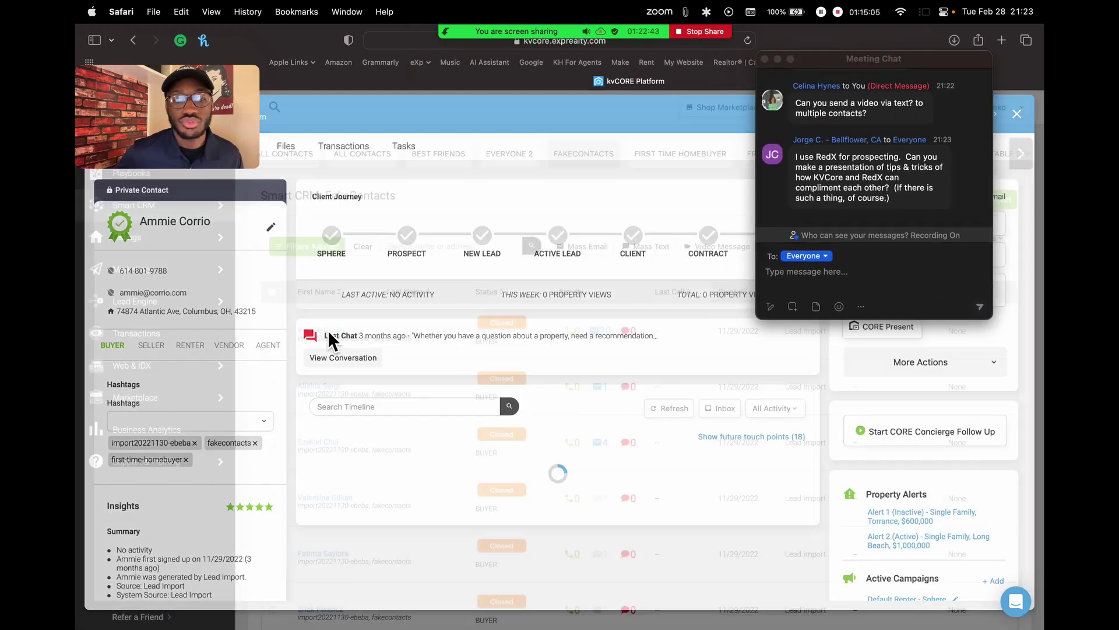
click(916, 61)
drag(917, 61, 377, 212)
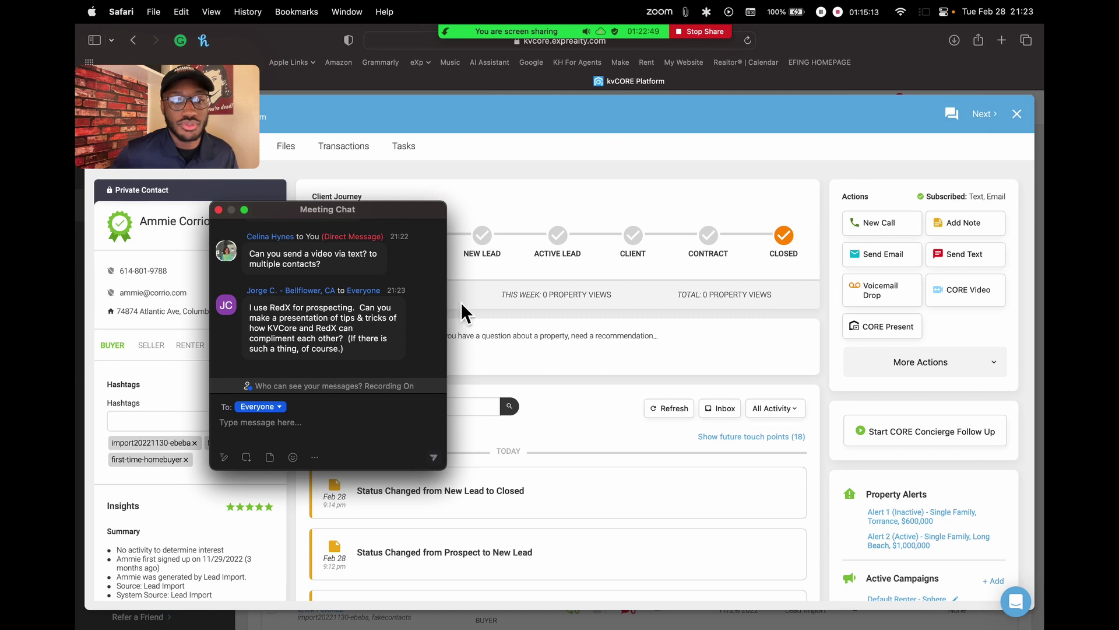
click(265, 316)
drag(265, 316, 275, 358)
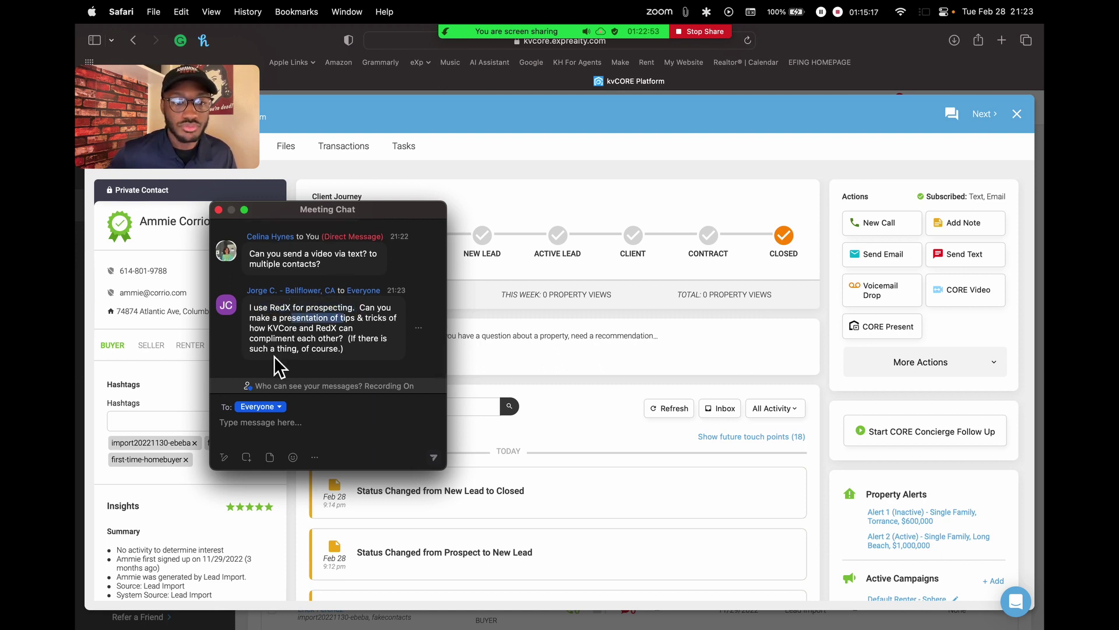
click(288, 320)
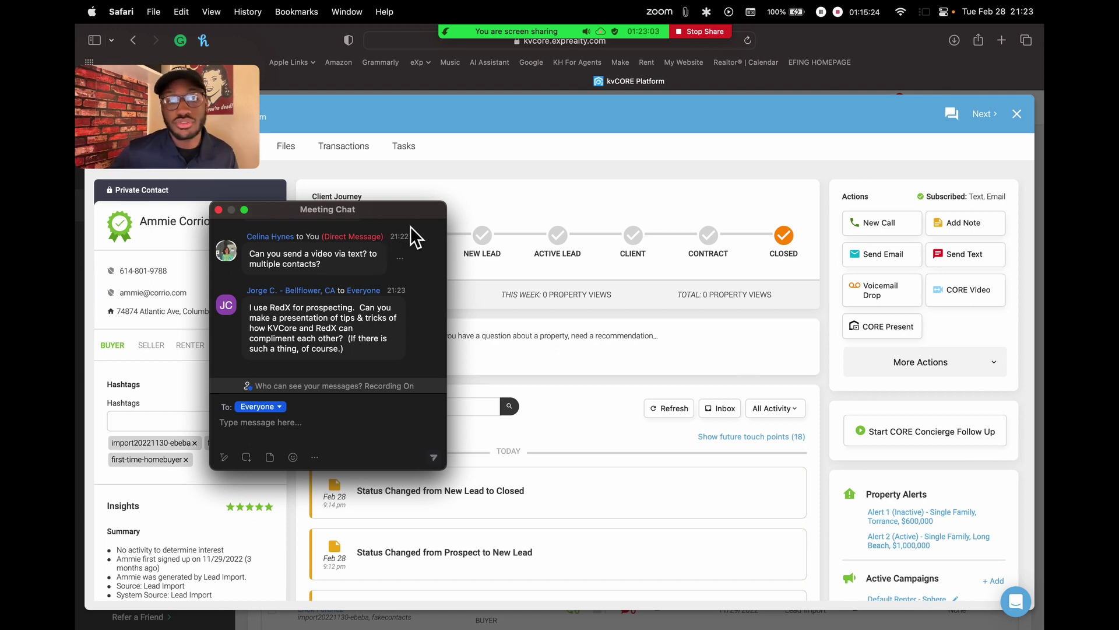
drag(414, 209, 607, 137)
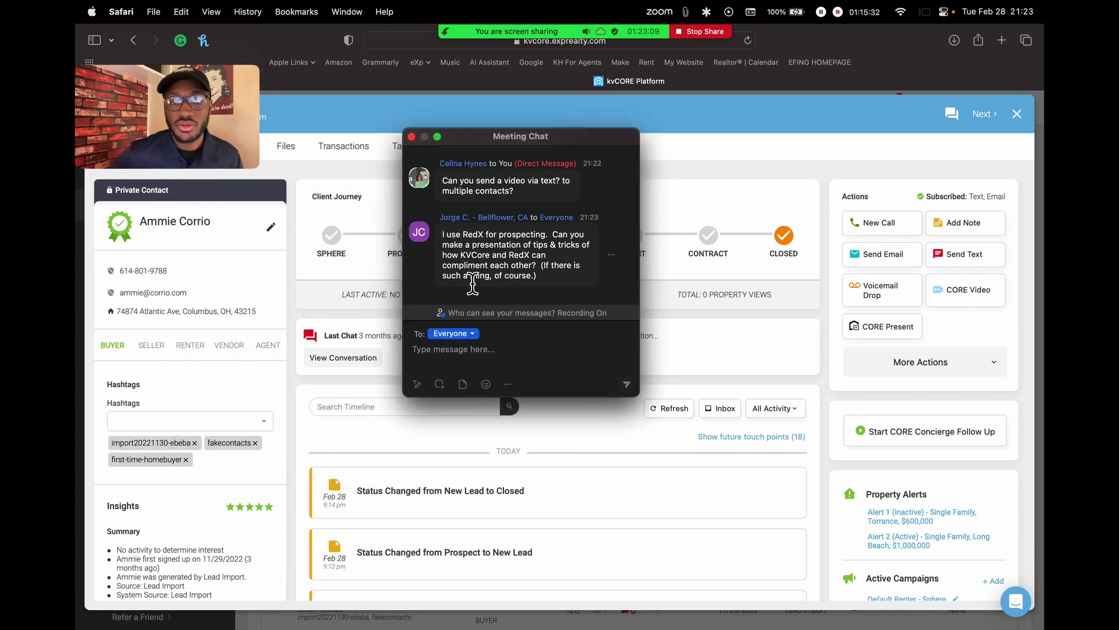
click(412, 137)
Add the note "whatever was going on" to the contact, leaving it unpinned
mouse_move(540, 32)
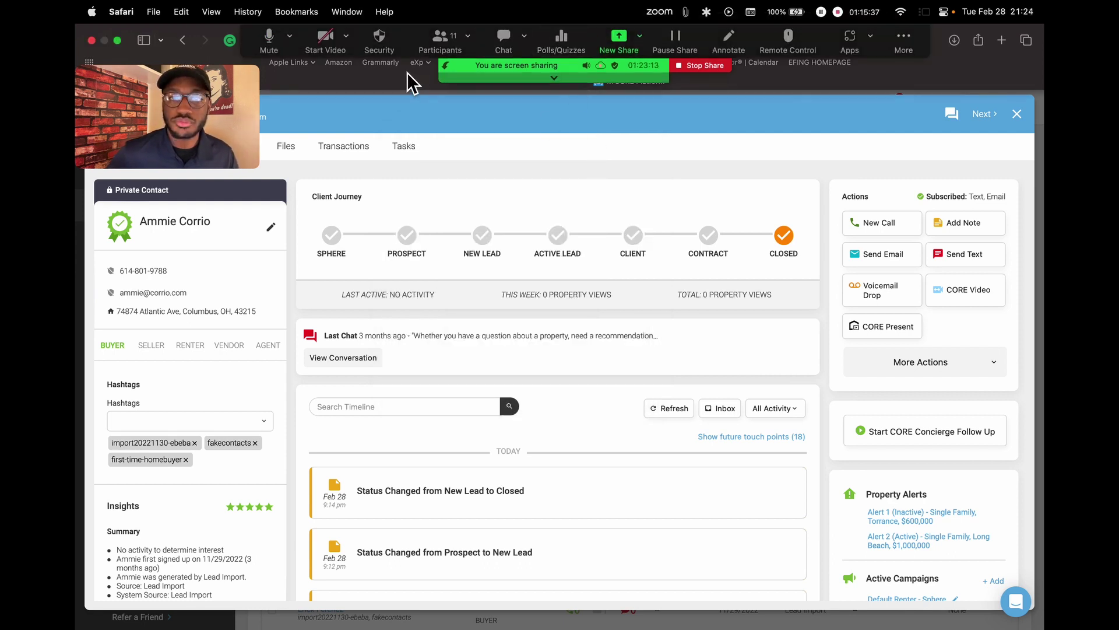
scroll(463, 456, down, 5)
scroll(462, 467, up, 5)
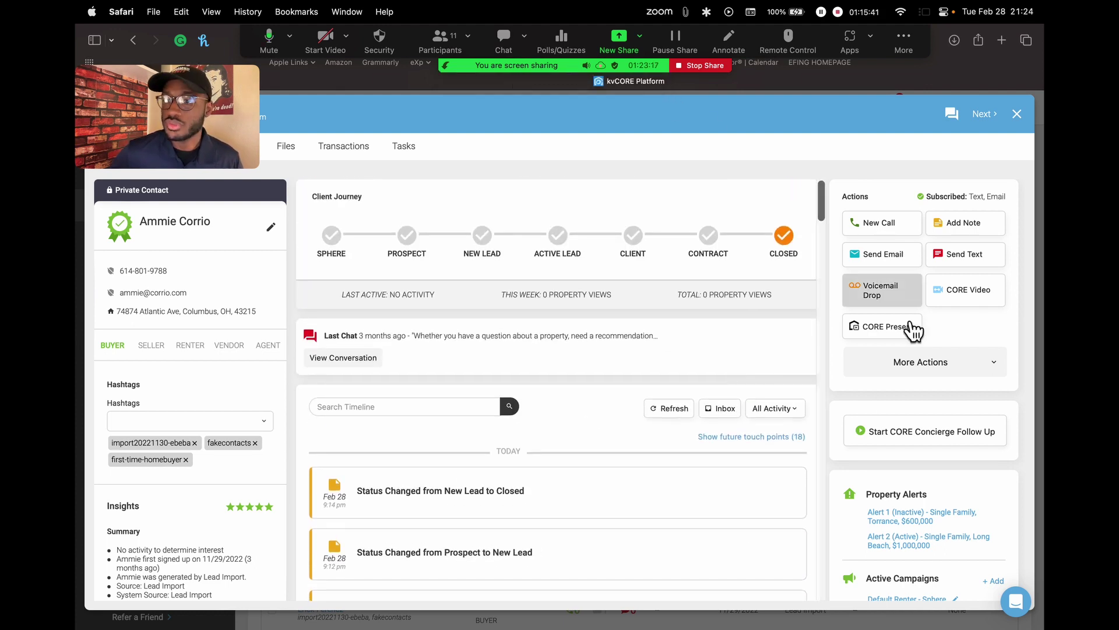
scroll(925, 452, down, 2)
scroll(916, 361, up, 2)
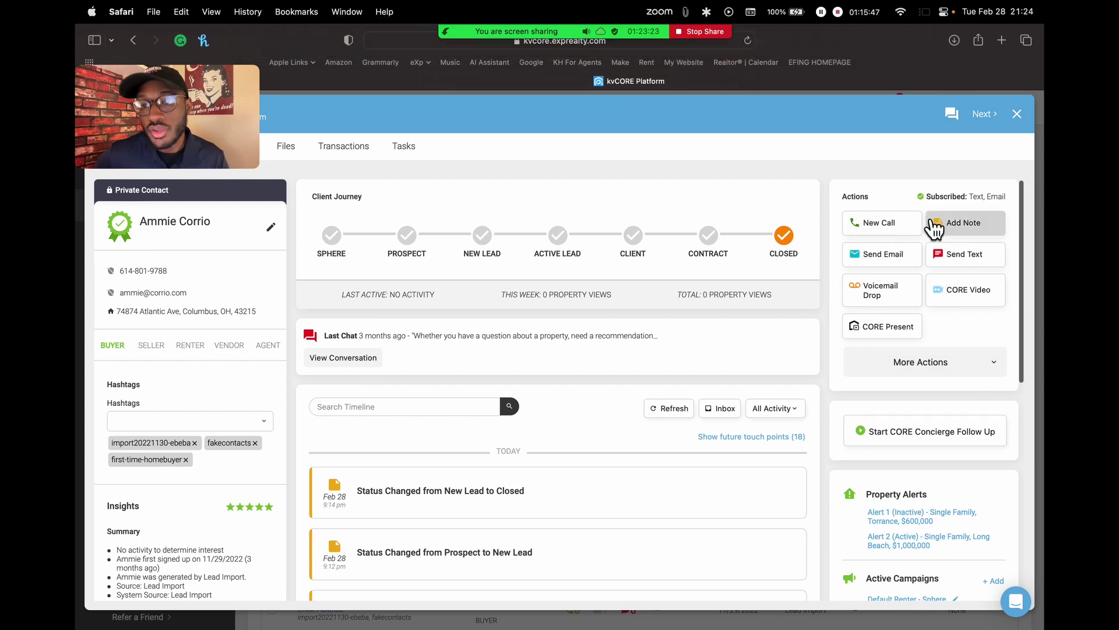
click(975, 234)
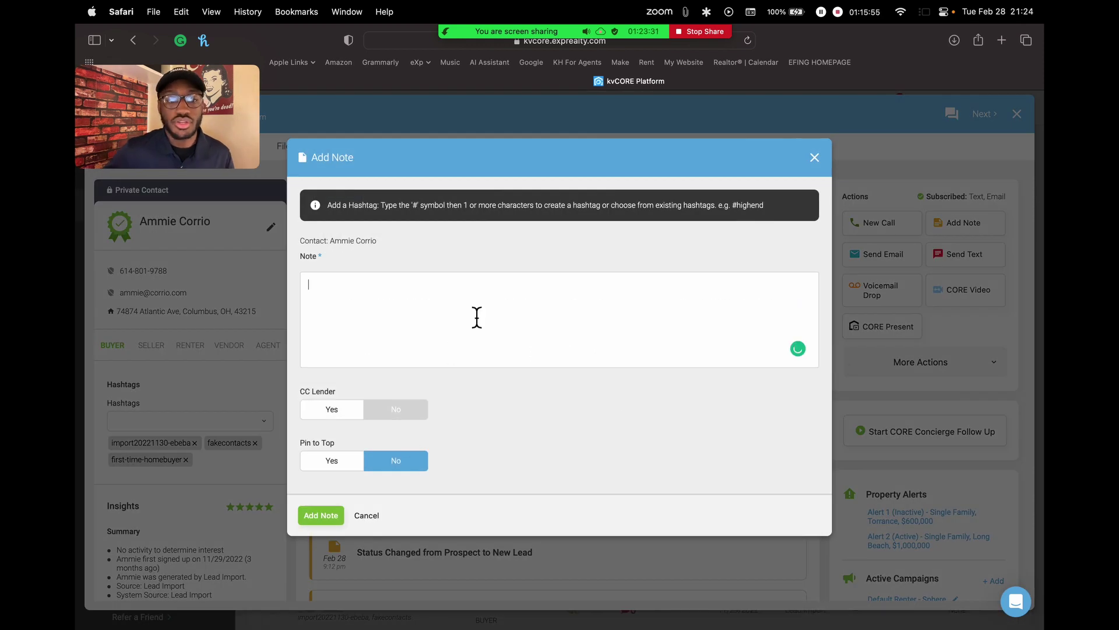
text(whate)
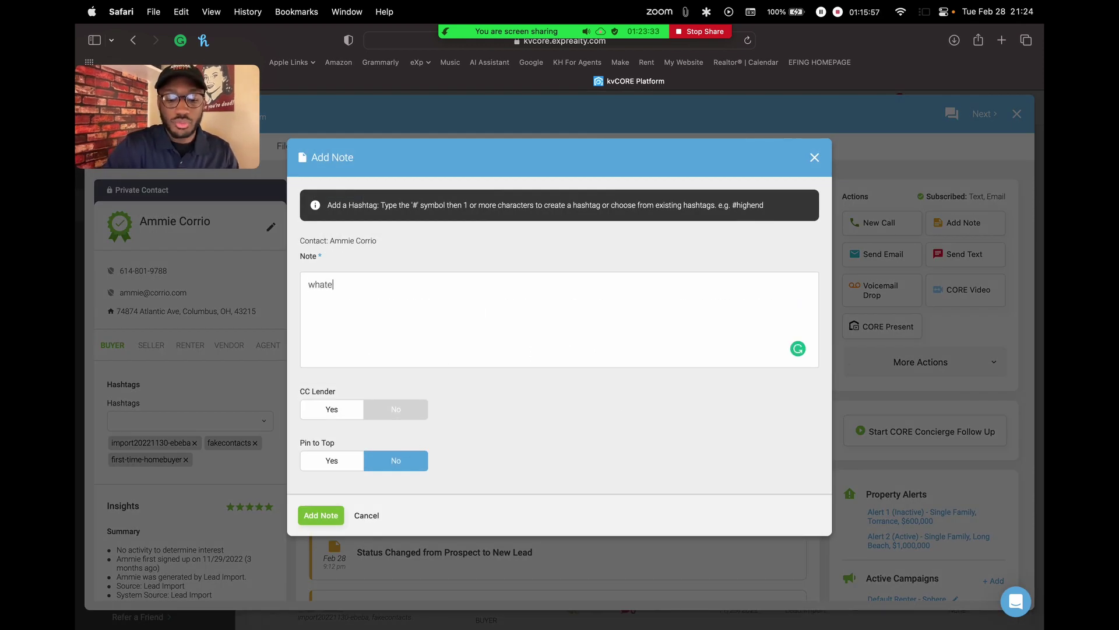
text(ver was going on)
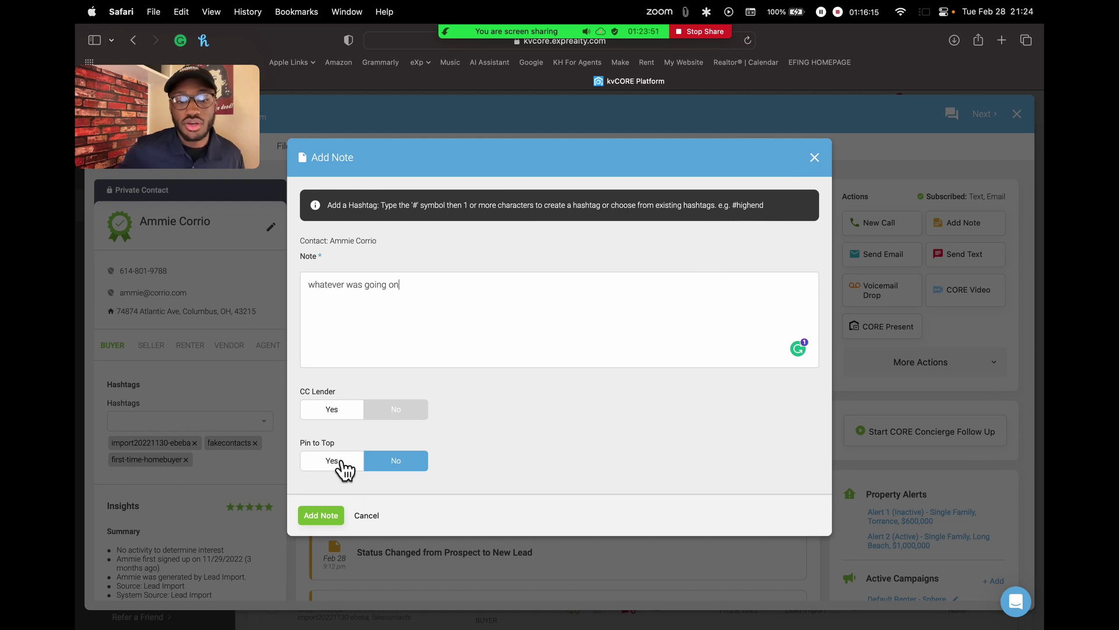
click(317, 516)
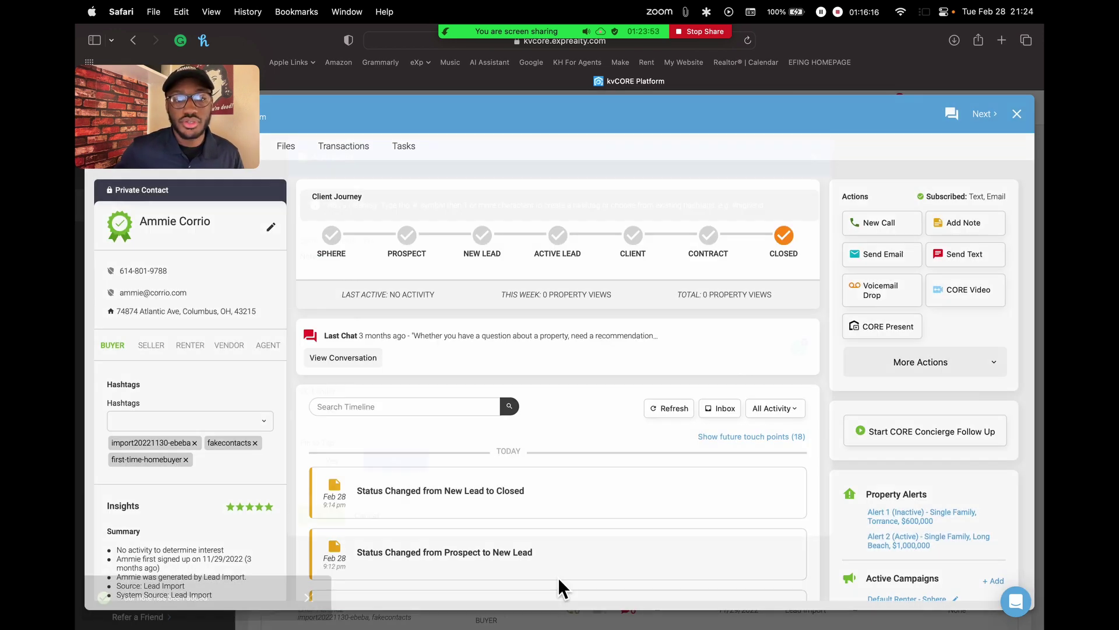
Examine the custom note and its pin, edit and delete options in the contact's timeline
scroll(565, 442, down, 3)
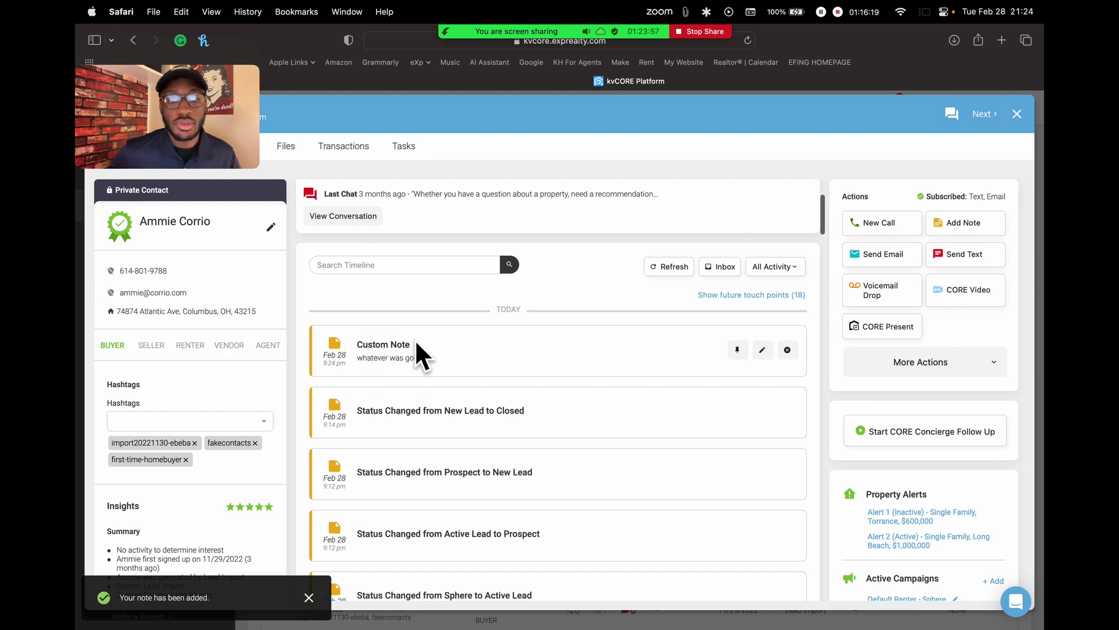
drag(371, 352, 592, 354)
click(592, 355)
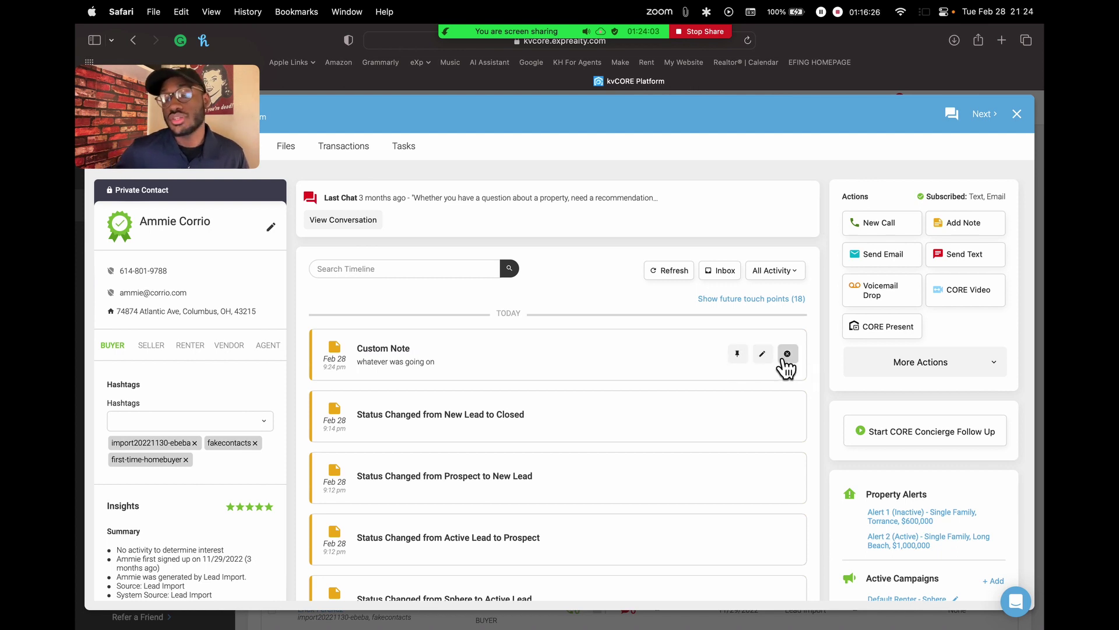
scroll(615, 394, up, 1)
scroll(614, 391, up, 2)
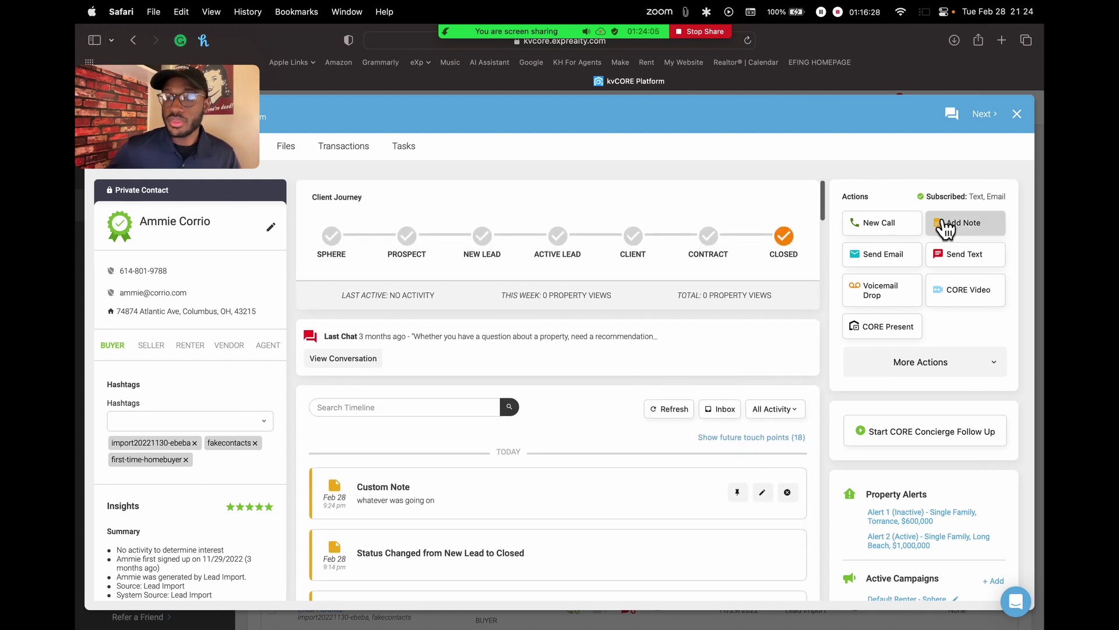
View the contact's Send Email form, highlight its prefilled recipient, and discard the email
click(873, 256)
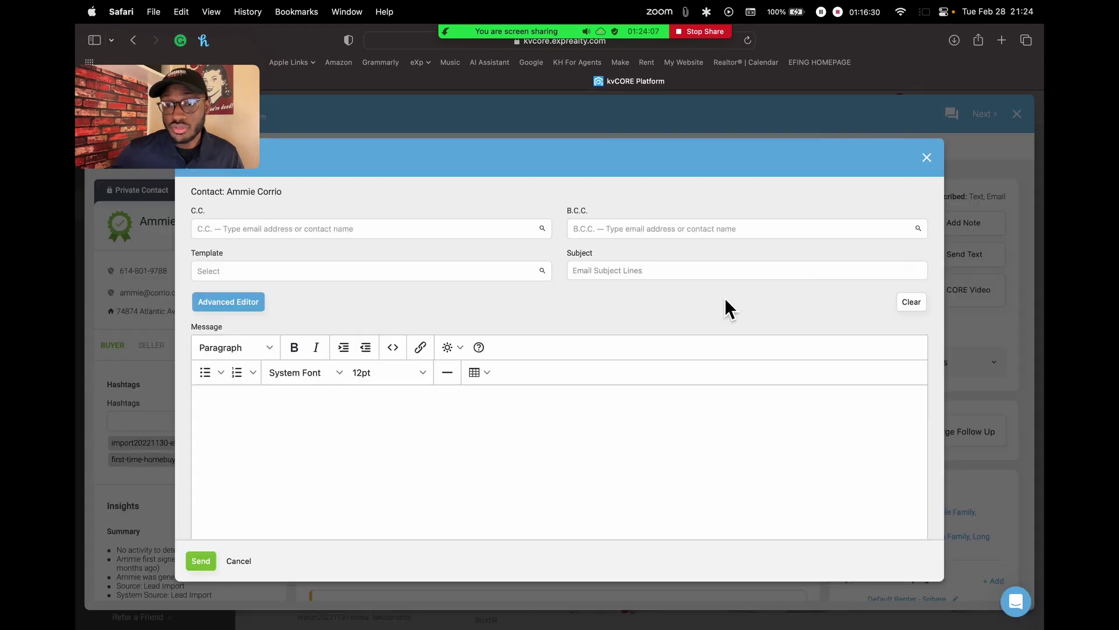
drag(229, 196, 367, 193)
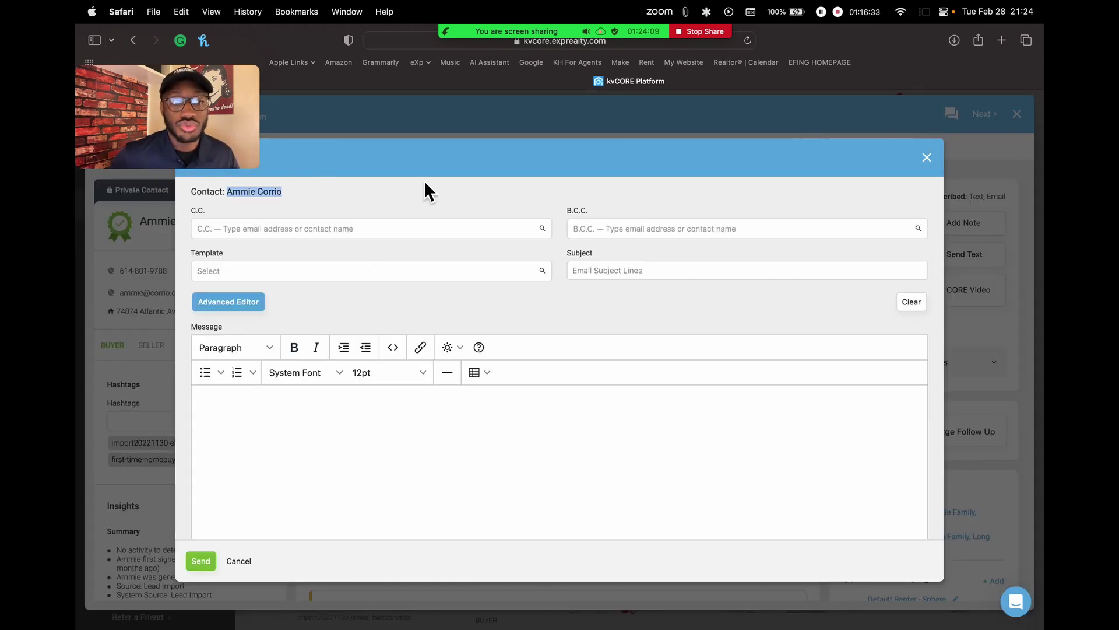
click(926, 157)
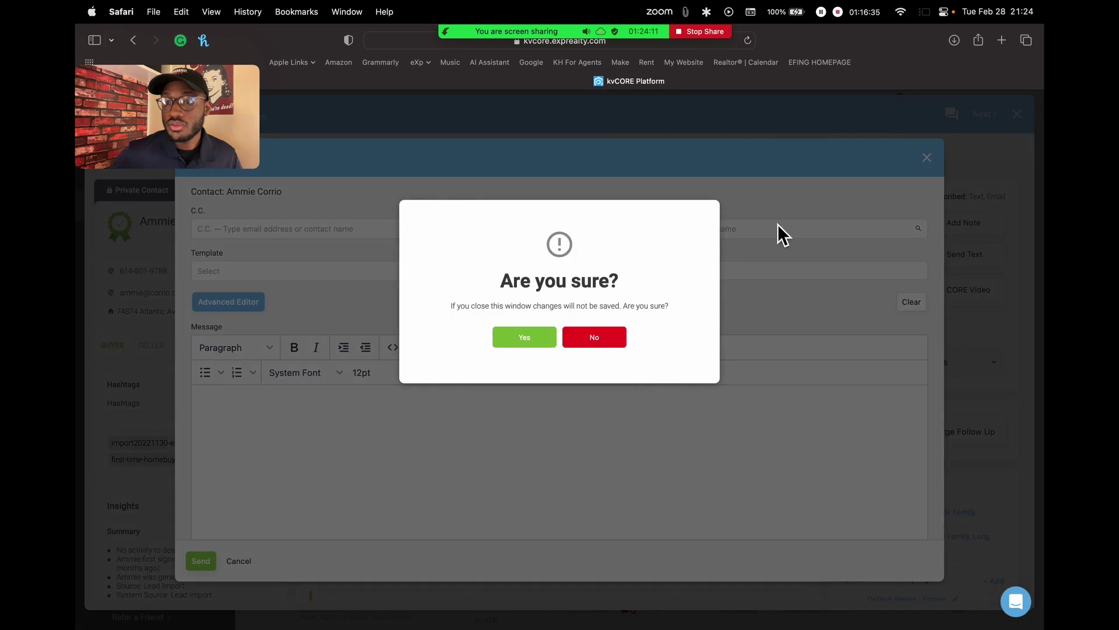
click(531, 341)
View the message and MLS ID fields of the contact's Send Text Message form and discard the text
click(947, 257)
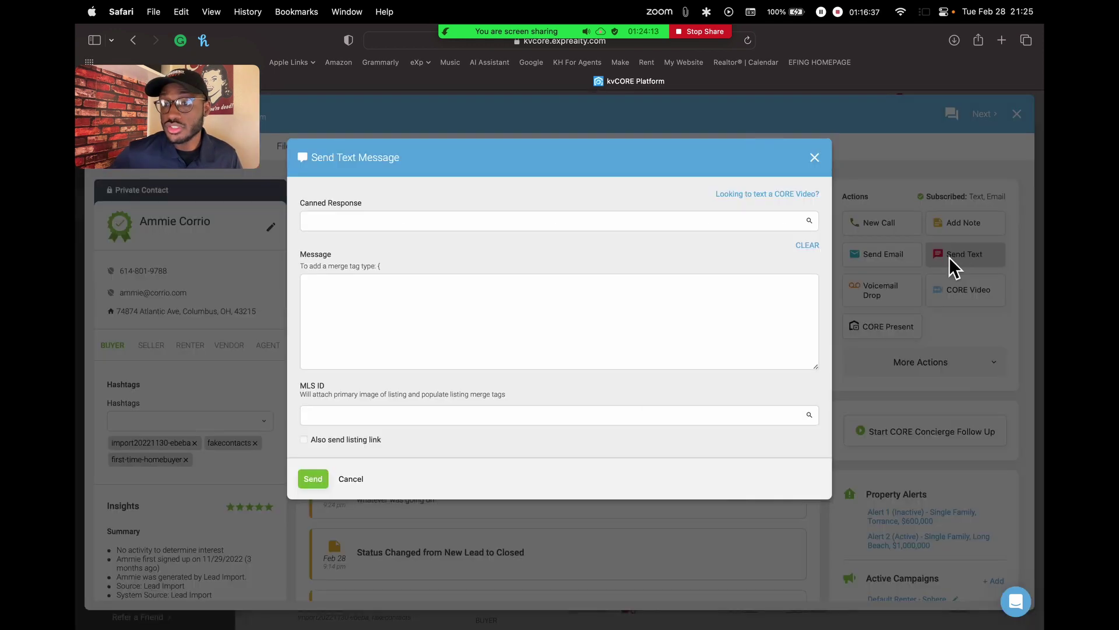
click(324, 304)
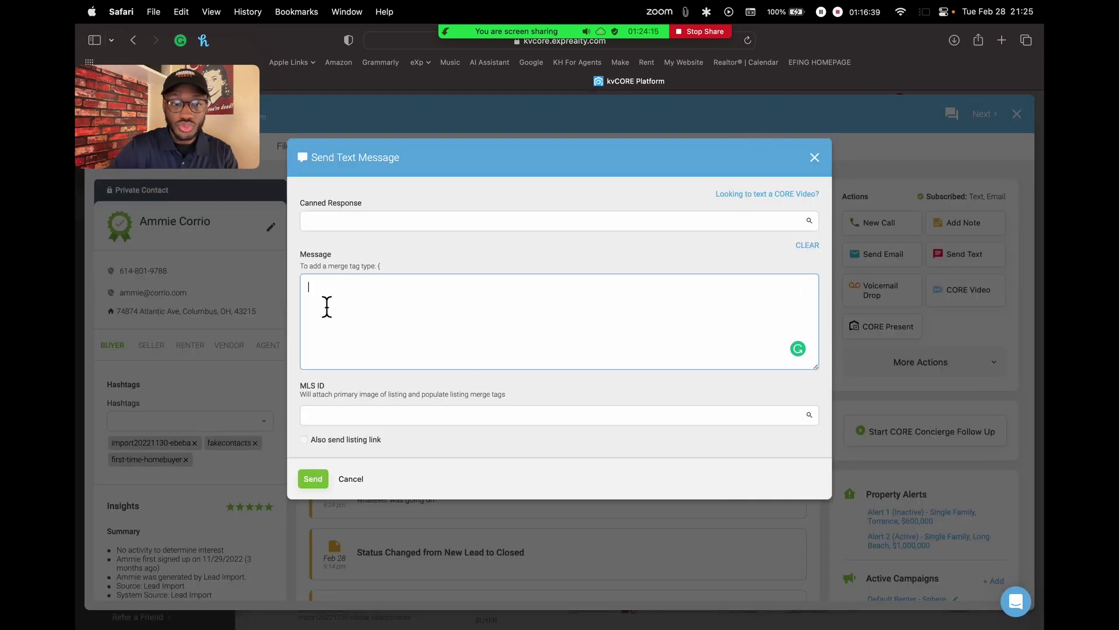
click(362, 414)
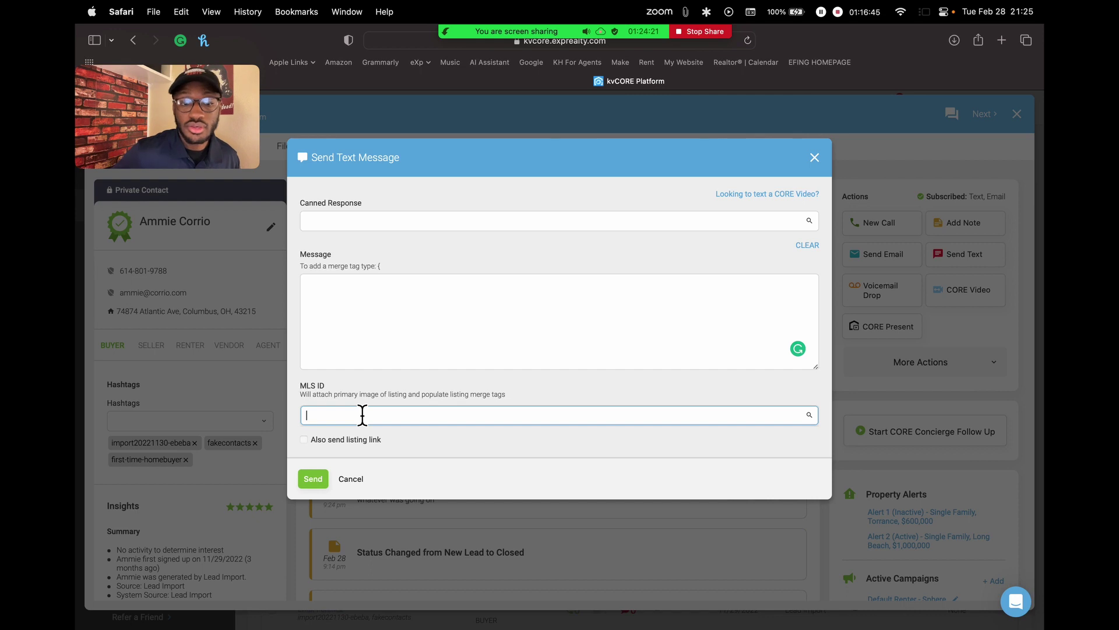
click(351, 478)
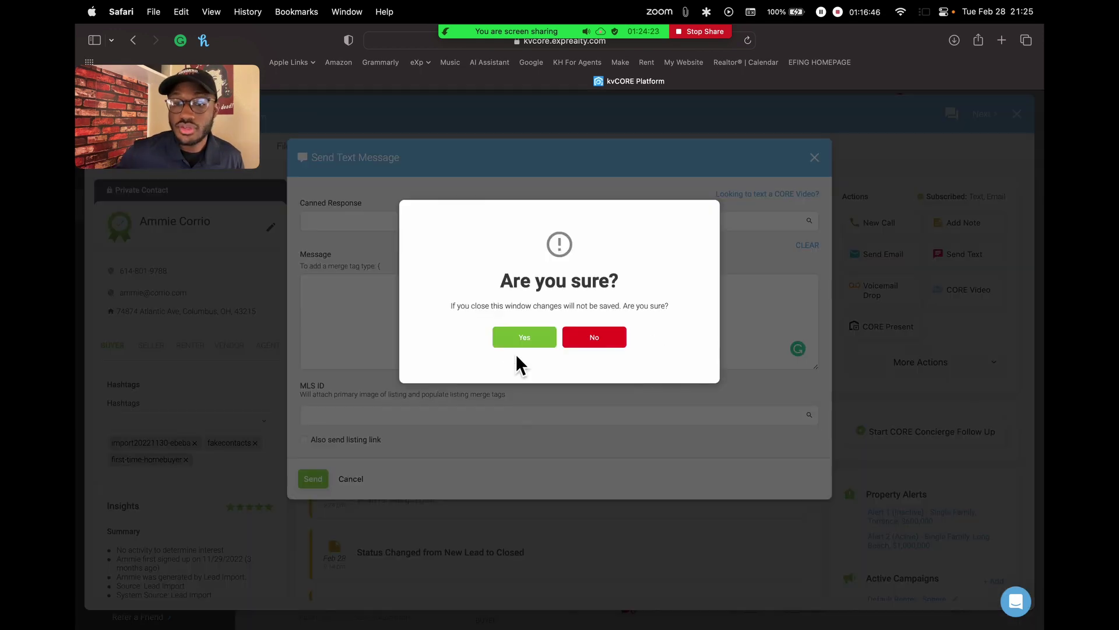
click(524, 337)
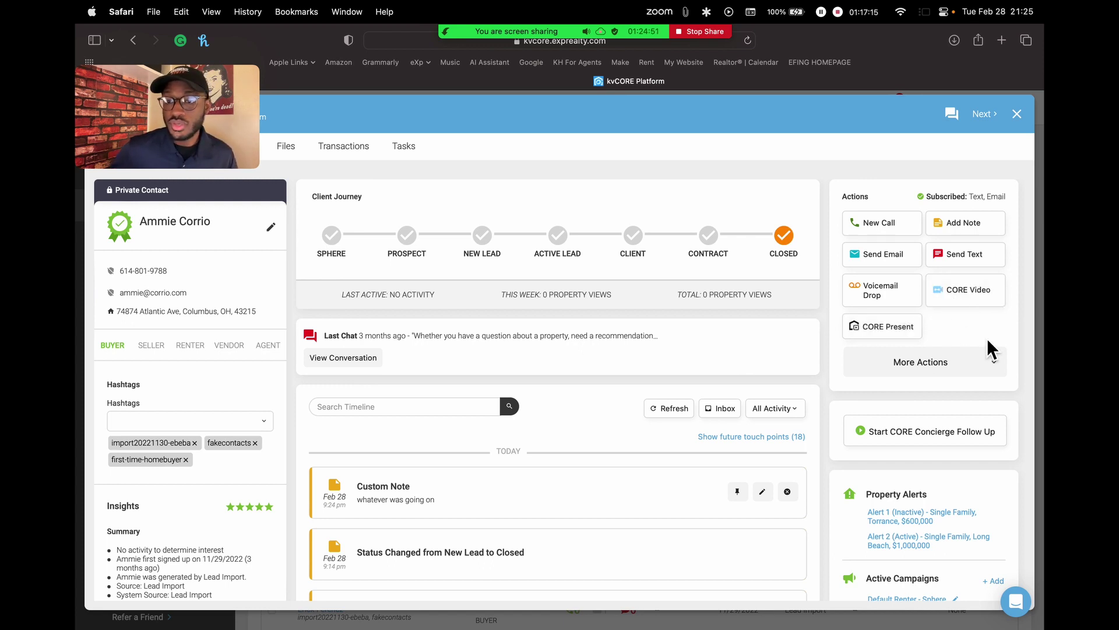
Look through the contact's additional collaboration and communication actions and close the list
click(956, 362)
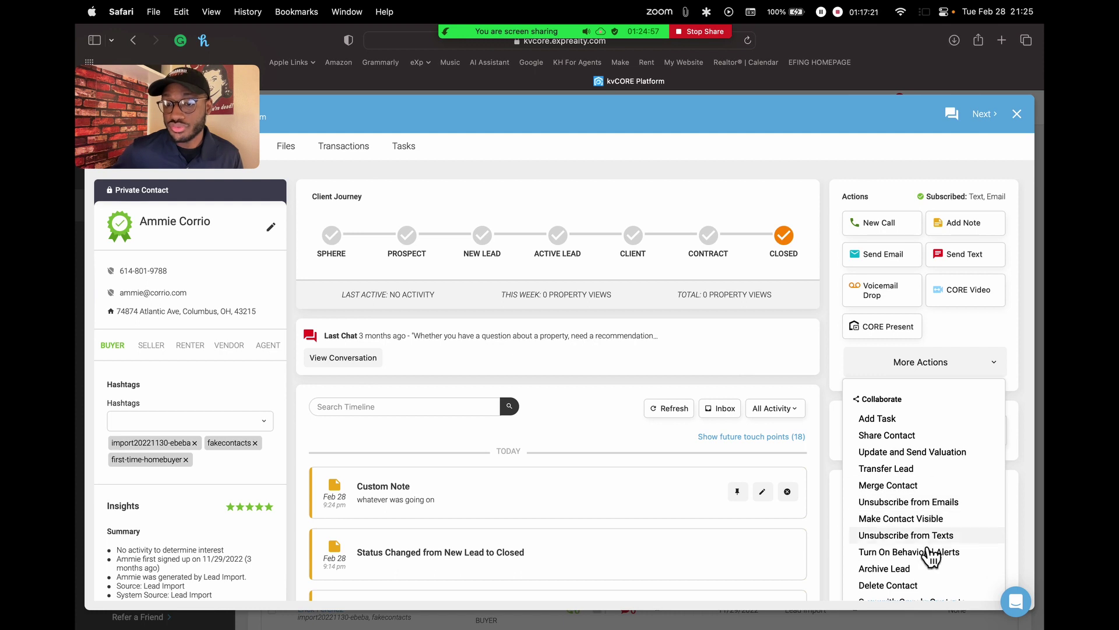
scroll(934, 534, down, 5)
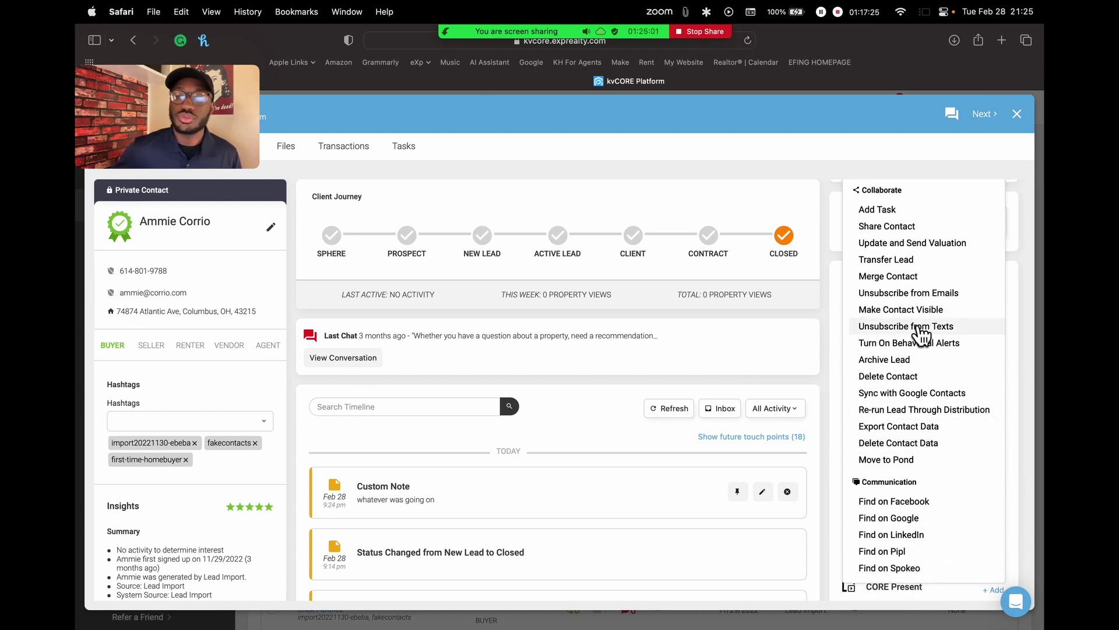
scroll(921, 334, up, 2)
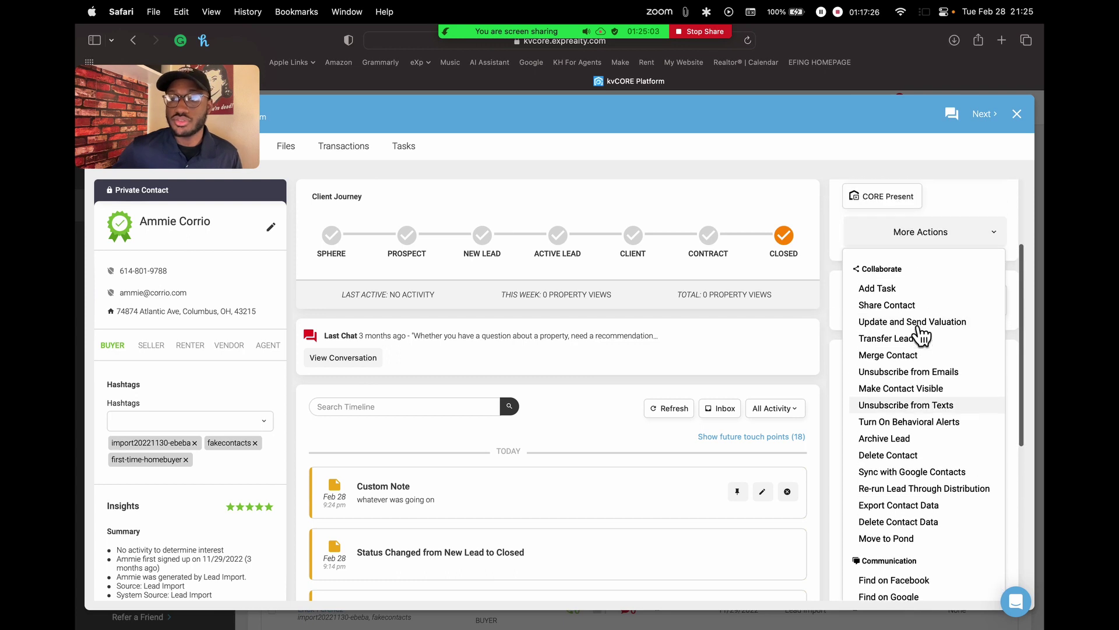
click(933, 236)
View the CORE Concierge follow-up option and open the contact's inactive Torrance property alert to show its settings and results
scroll(869, 315, down, 3)
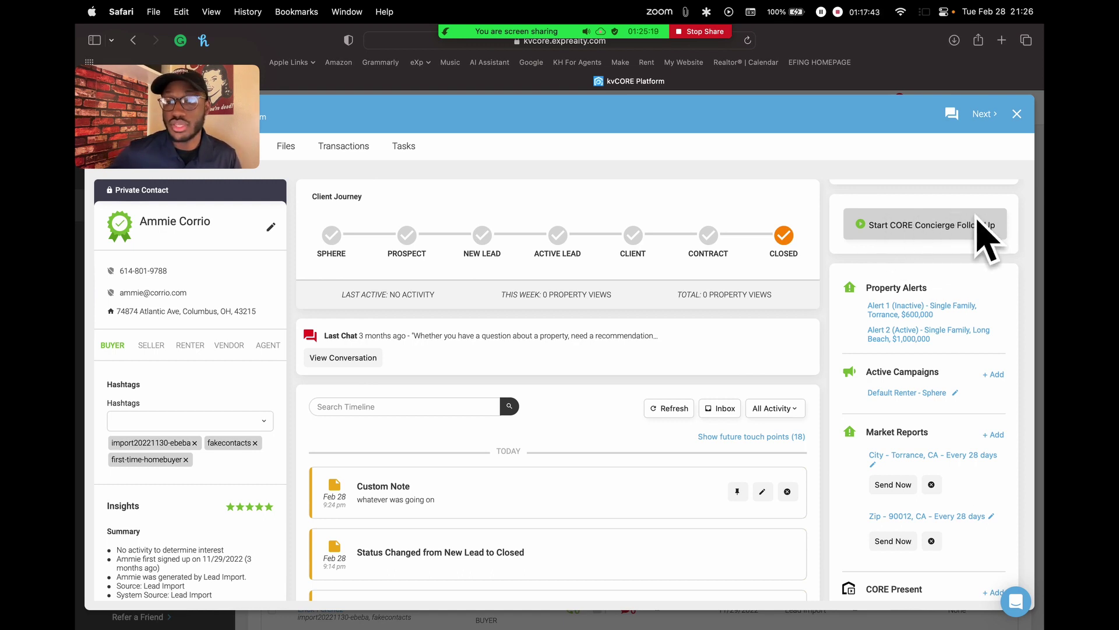
scroll(950, 319, down, 2)
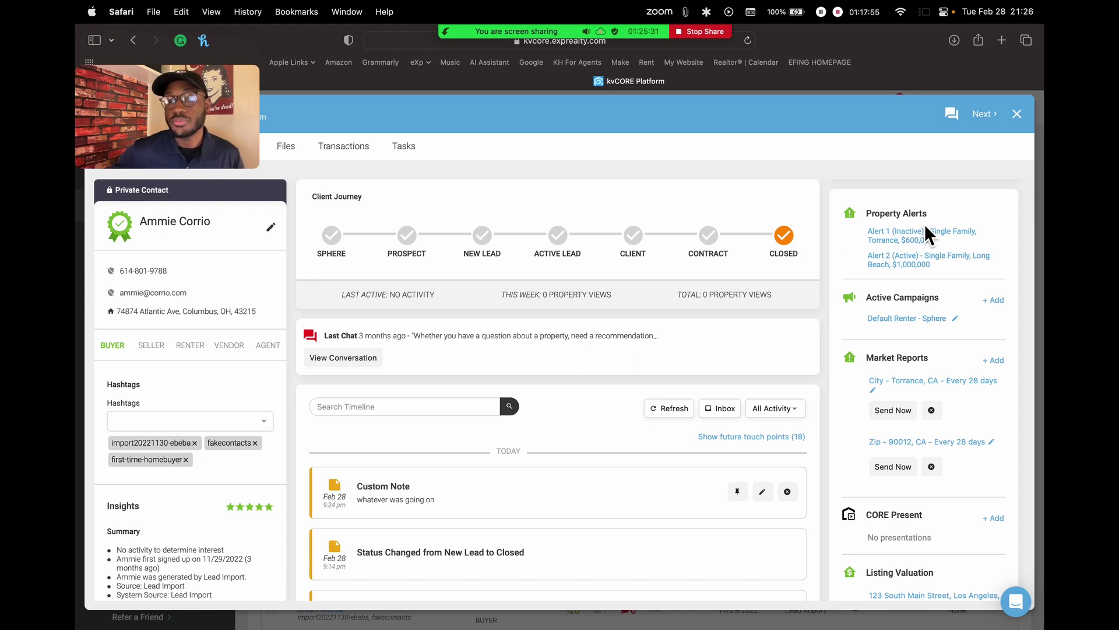
click(895, 235)
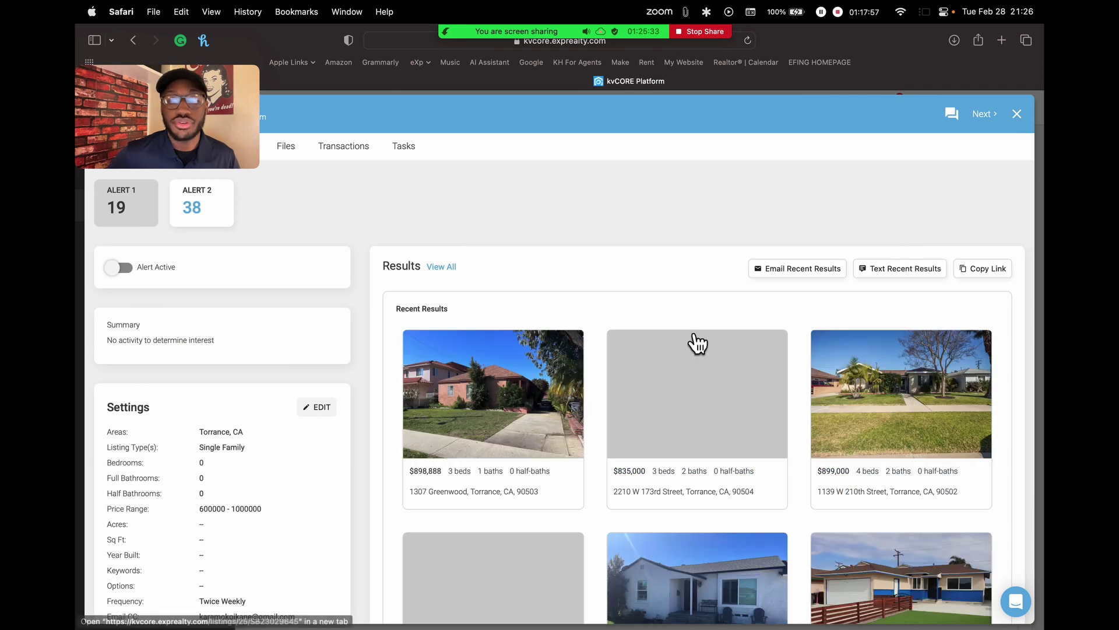
drag(180, 99, 721, 163)
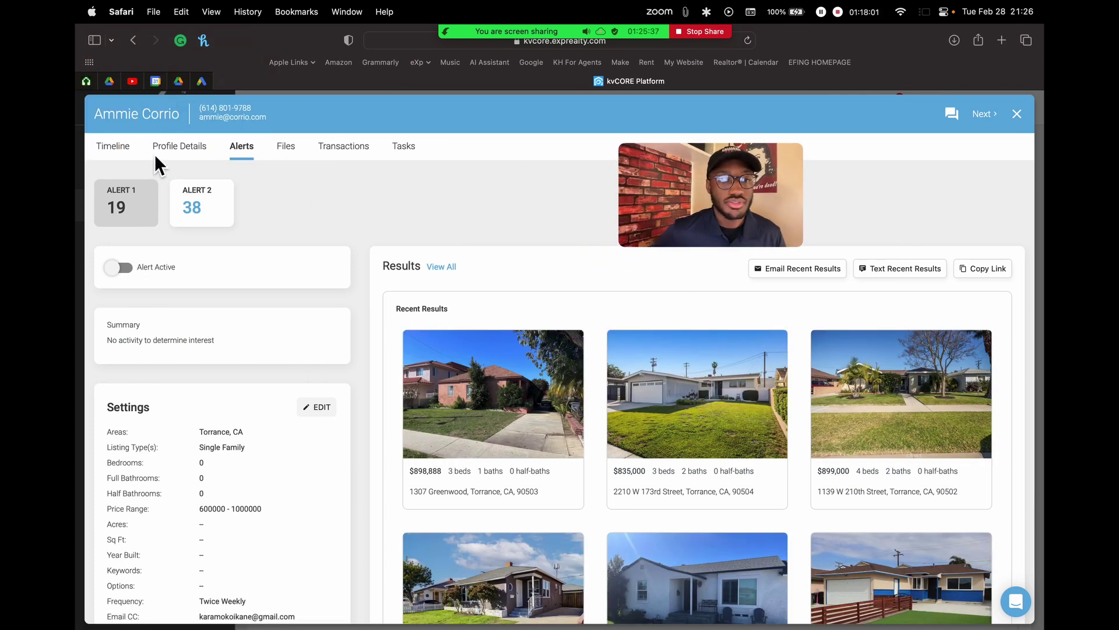
Look over the property alert's results, return to the contact's timeline, and view its property alerts, active campaigns and market reports
scroll(499, 425, down, 3)
scroll(499, 424, up, 3)
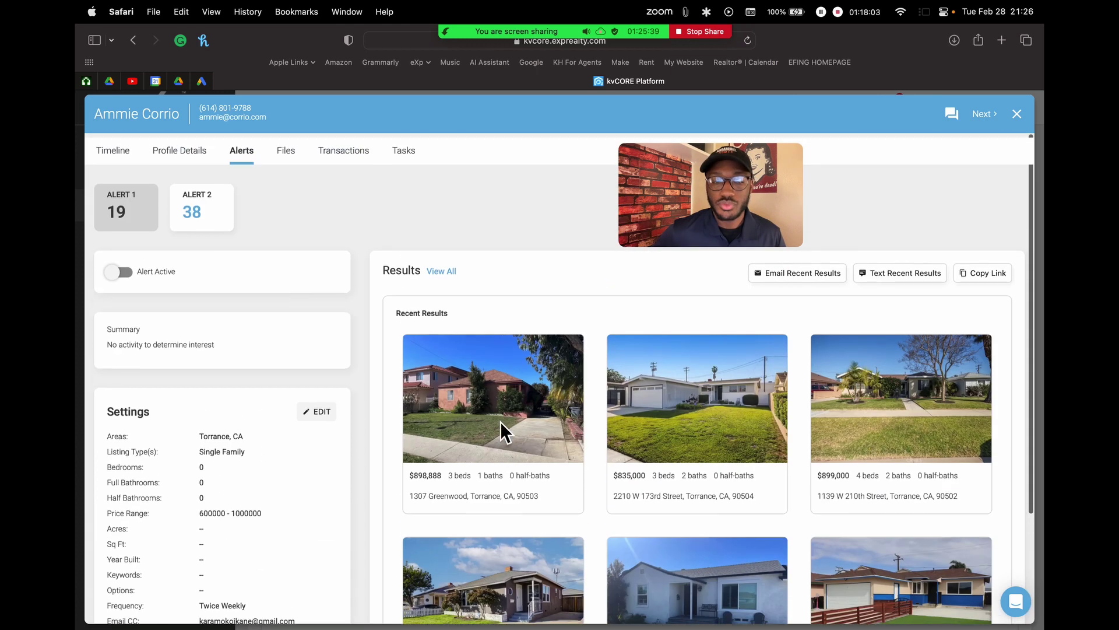
click(117, 149)
scroll(933, 506, down, 3)
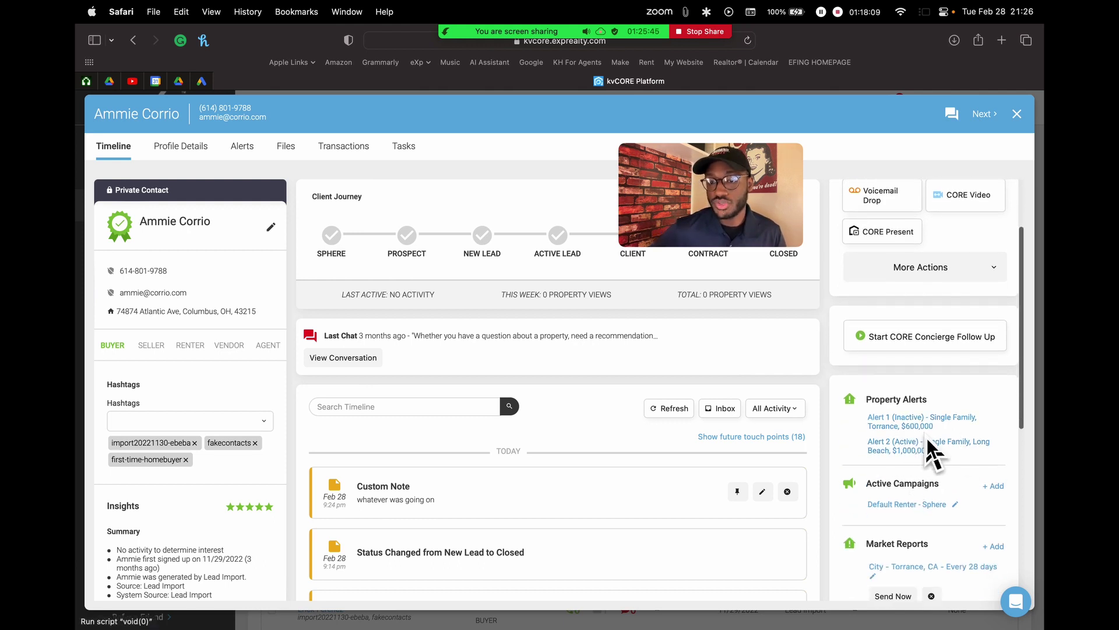
scroll(942, 440, down, 3)
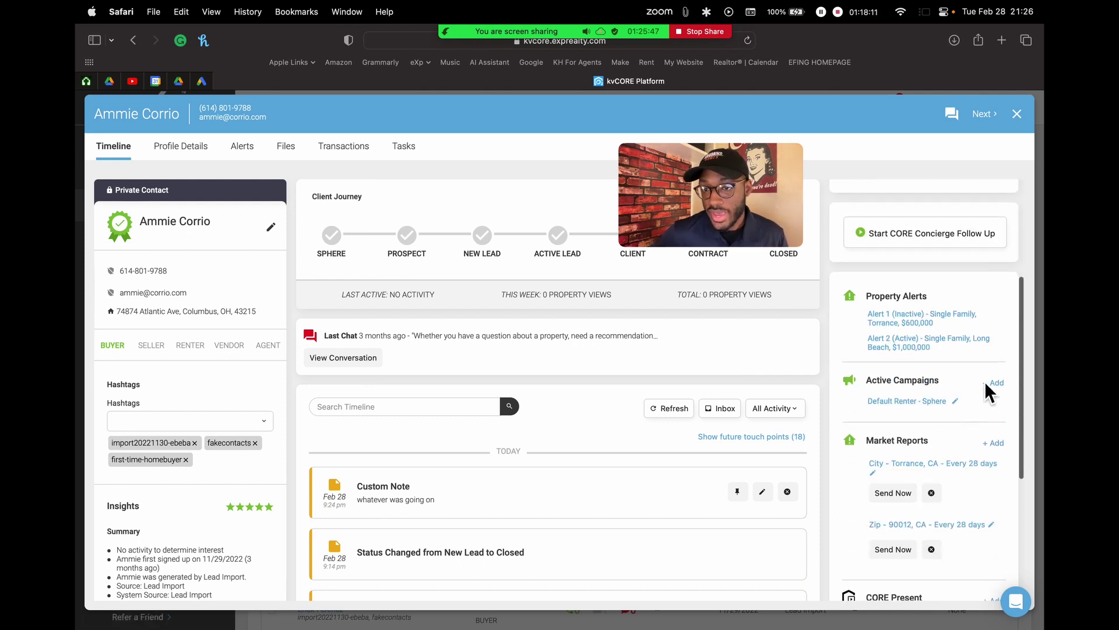
scroll(948, 429, down, 3)
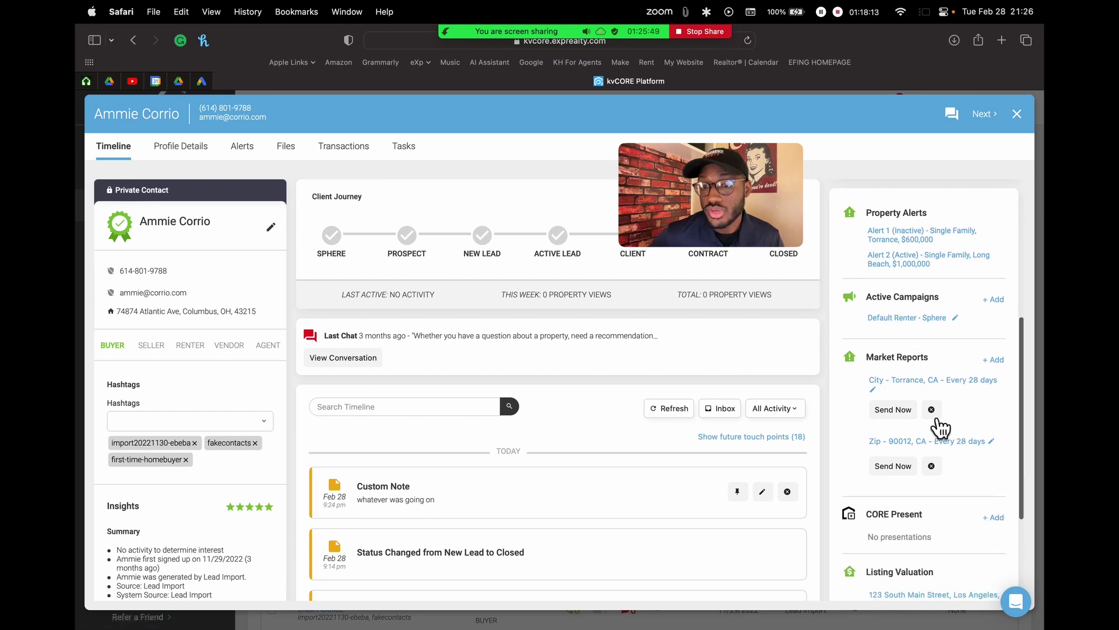
Start adding a market report for the contact and set it to send every 7 days
click(996, 362)
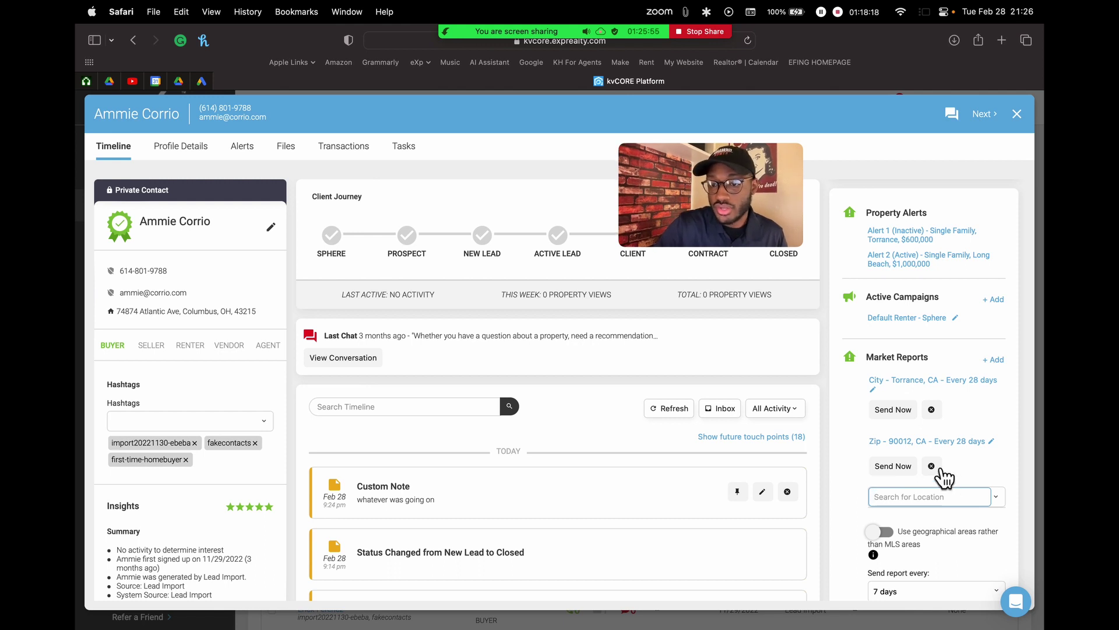
scroll(914, 523, down, 3)
click(935, 488)
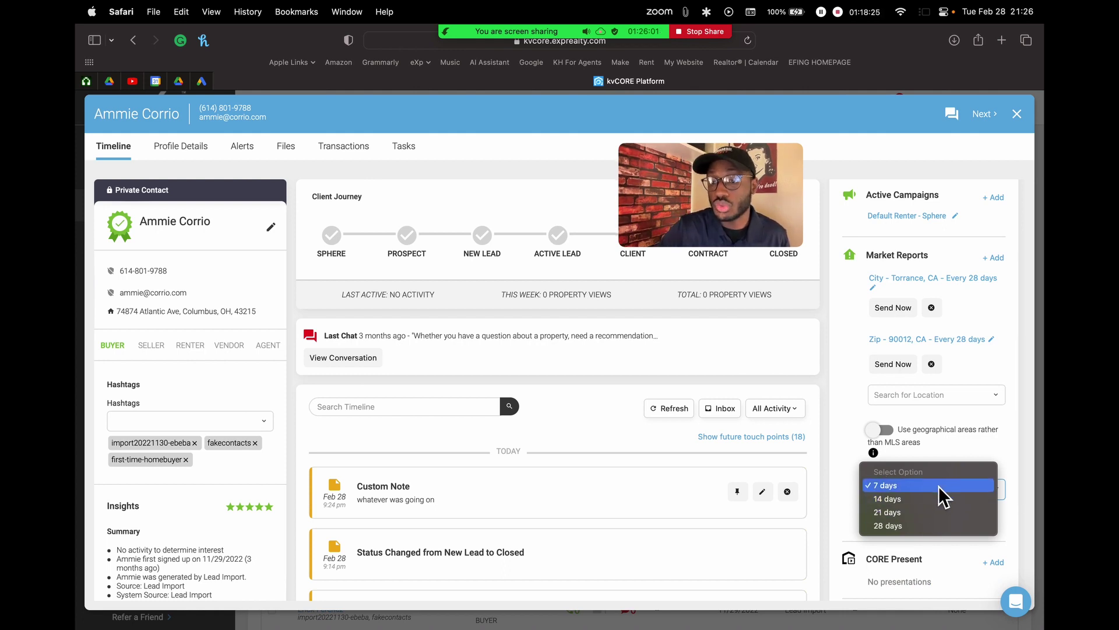
click(943, 486)
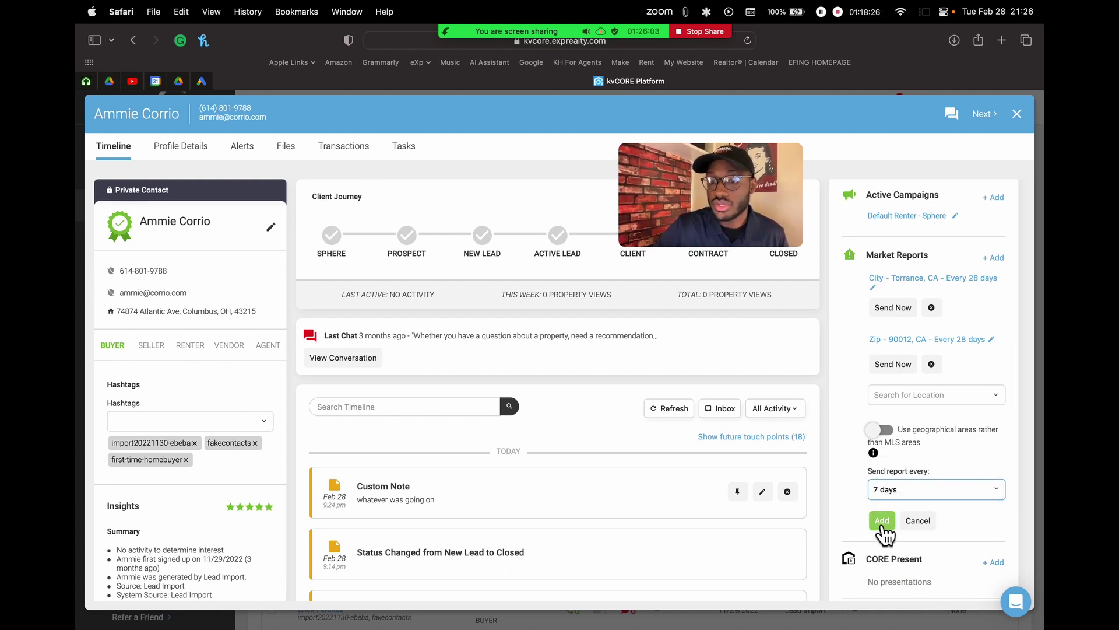
Search for Los Angeles as the market report's location and choose the area Los Angeles, CA
click(931, 404)
text(los angeles)
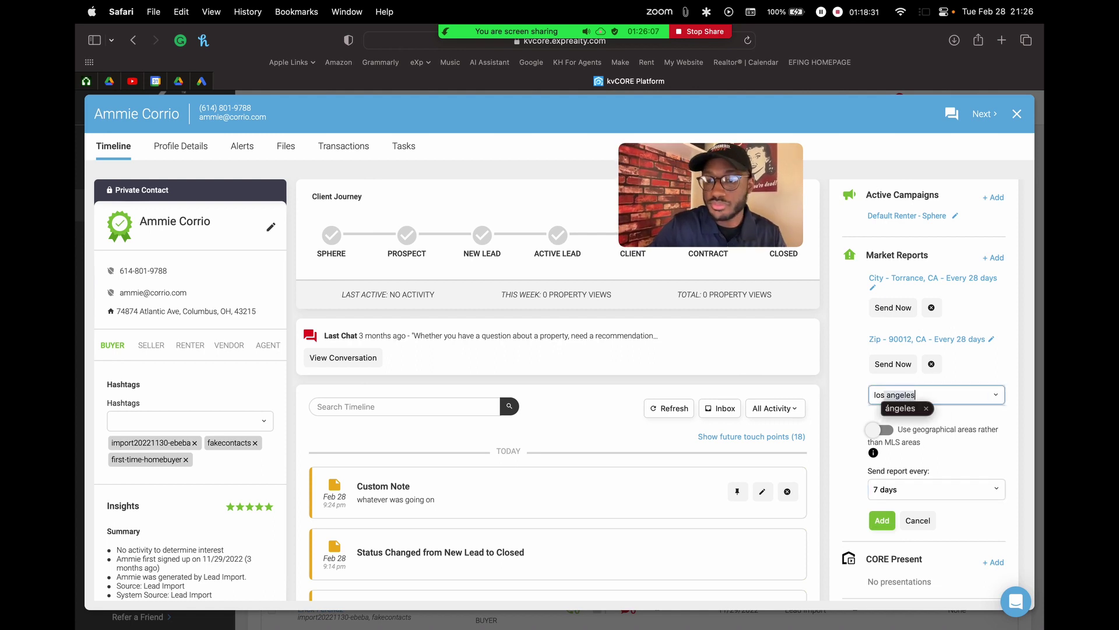
click(927, 409)
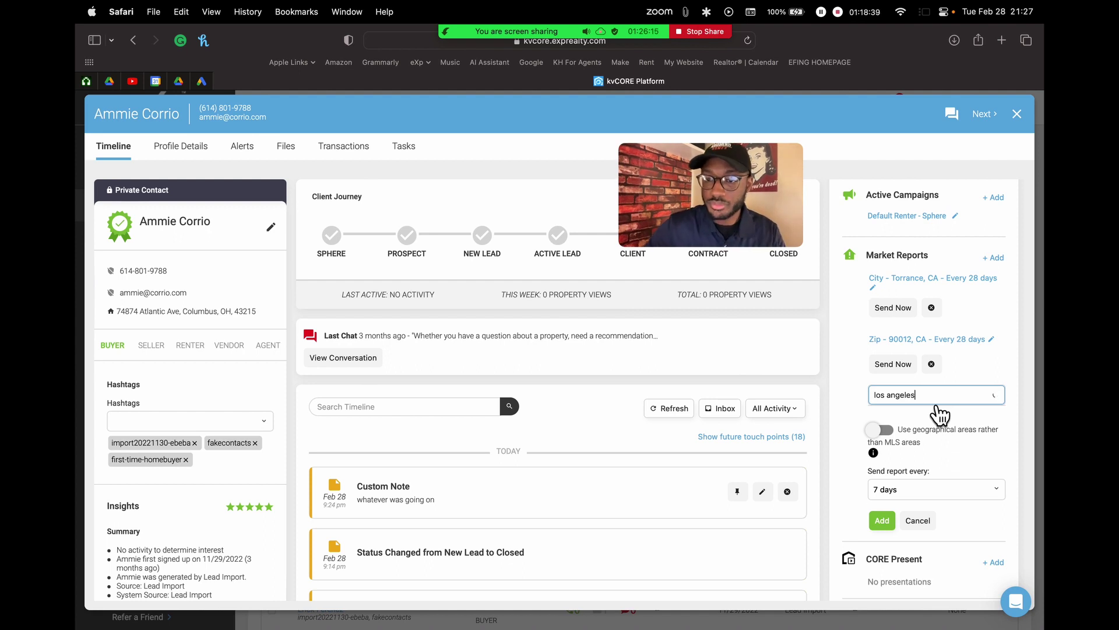
click(936, 415)
text(Los Ang)
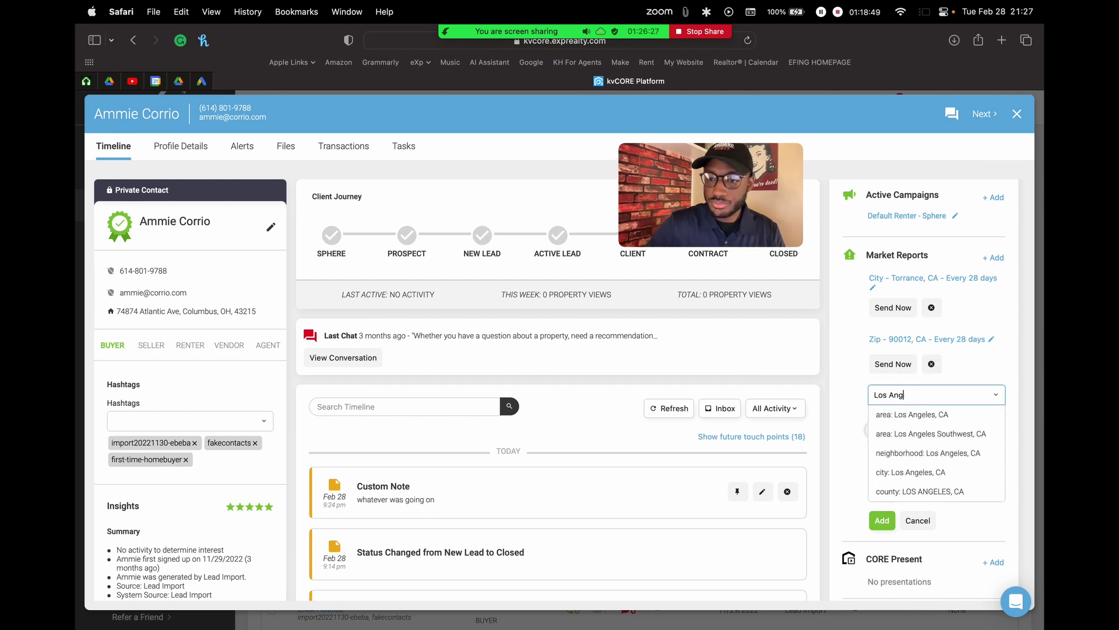
key(BackSpace)
click(919, 401)
text(eles)
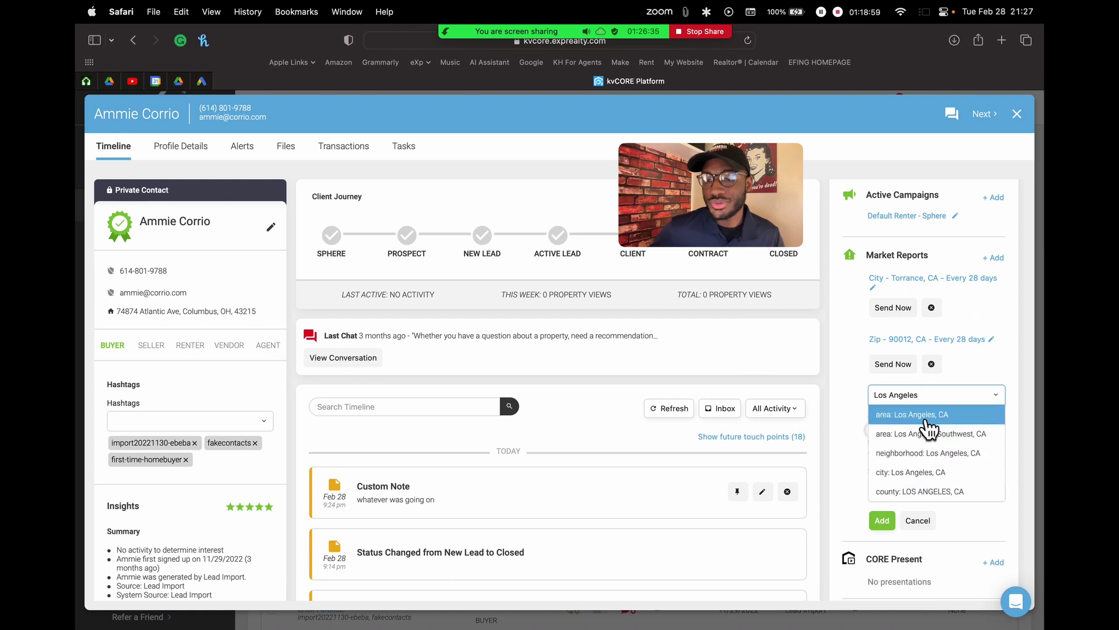
click(927, 415)
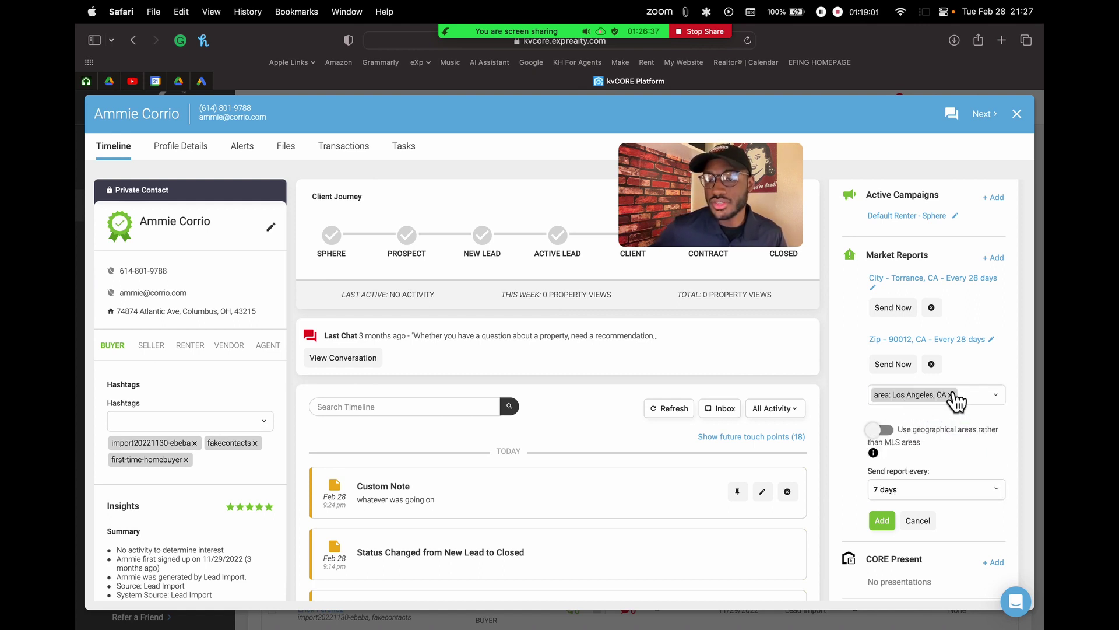
Set the Los Angeles market report to send every 14 days and add it to the contact
click(891, 489)
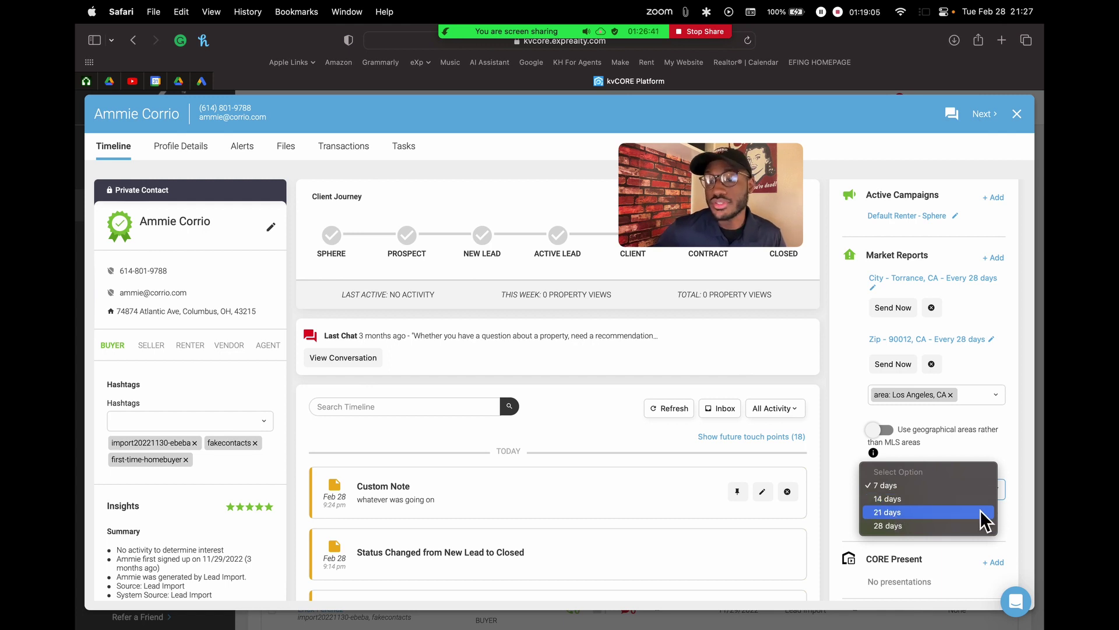
click(912, 499)
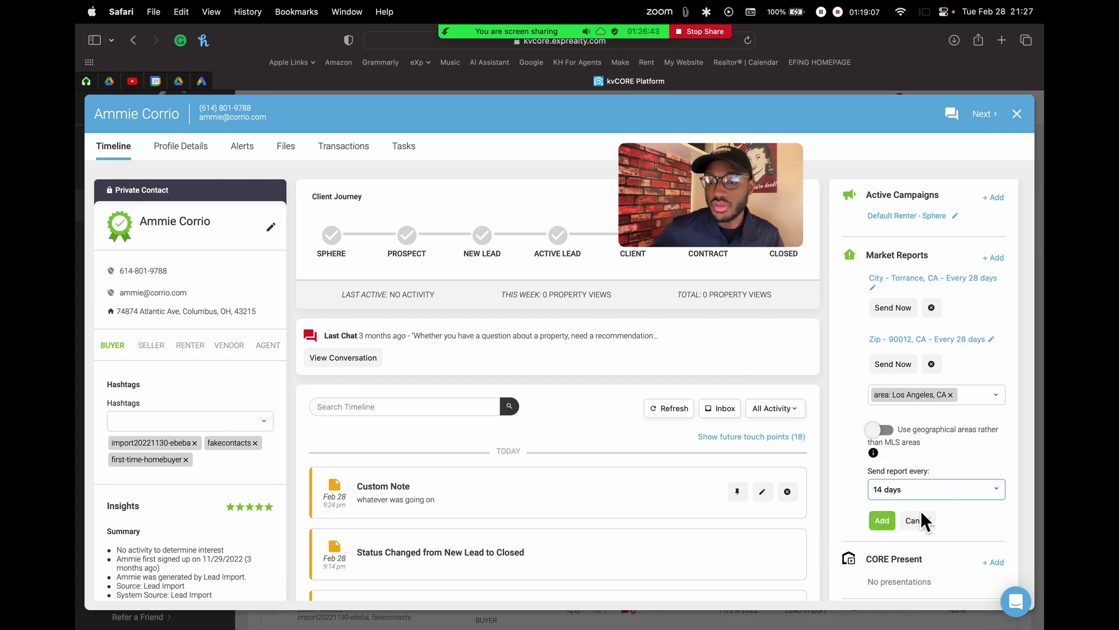
click(882, 520)
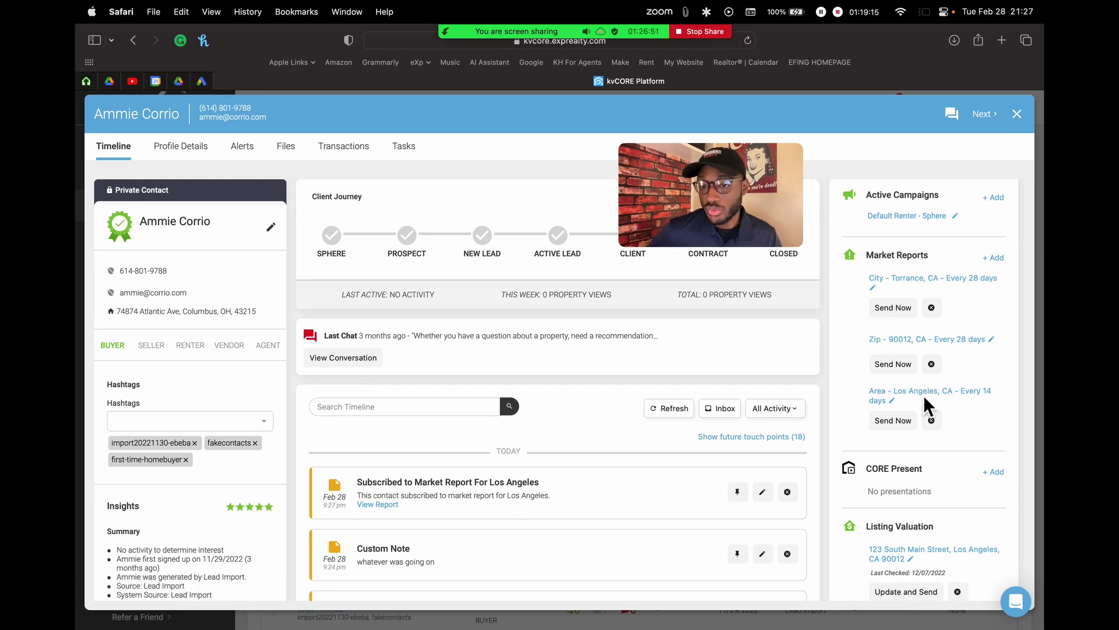
Remove the existing listing valuation from the contact and confirm its removal
scroll(935, 394, down, 3)
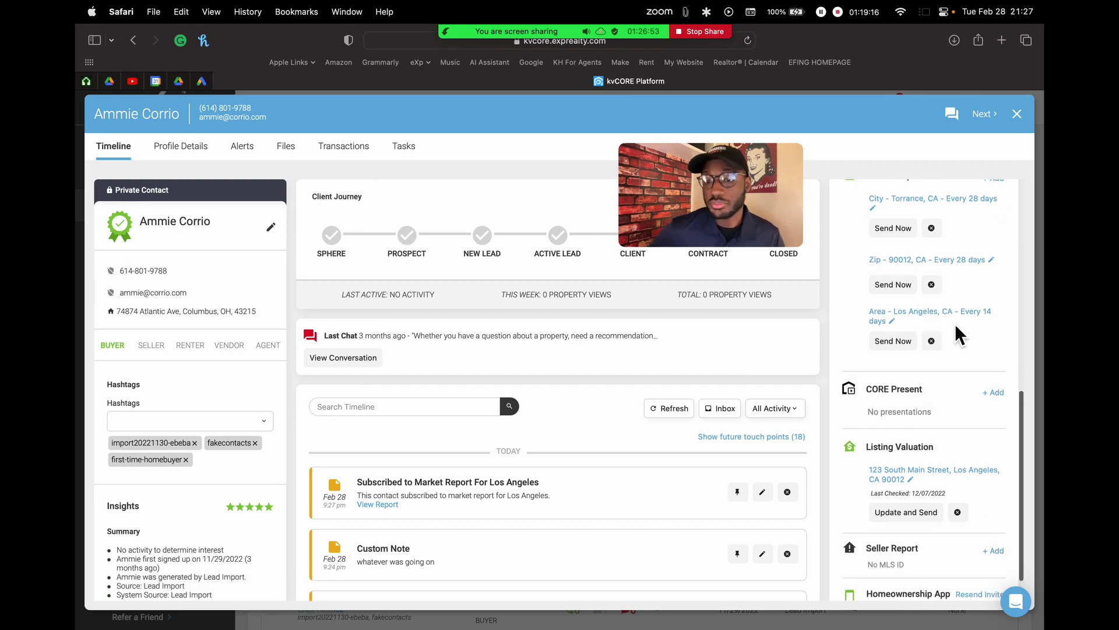
scroll(956, 332, down, 1)
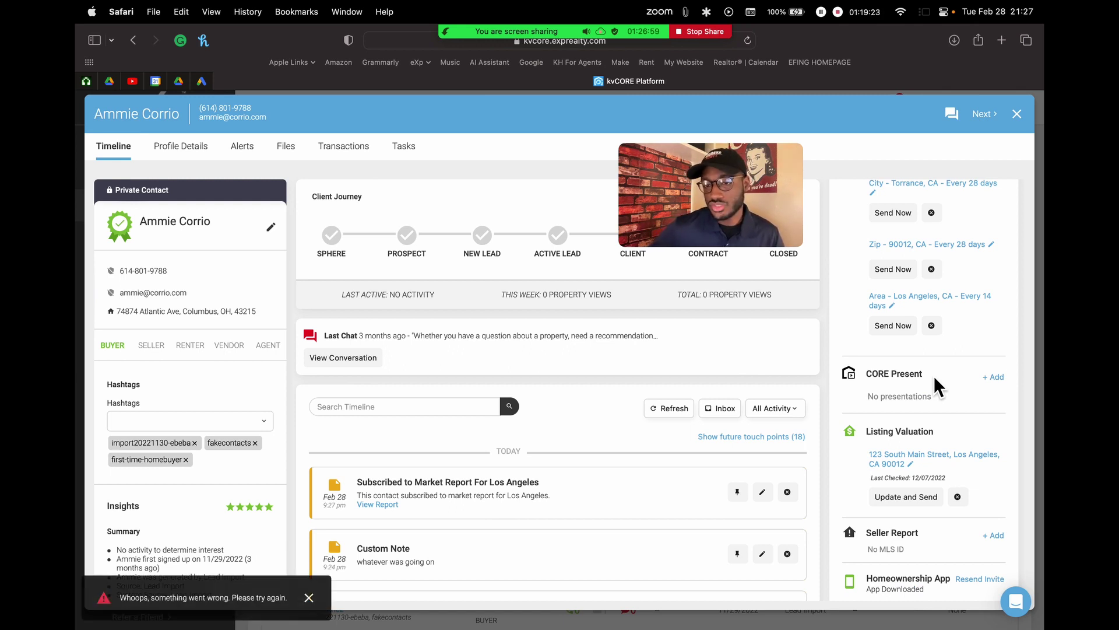
scroll(994, 327, down, 1)
scroll(995, 308, down, 1)
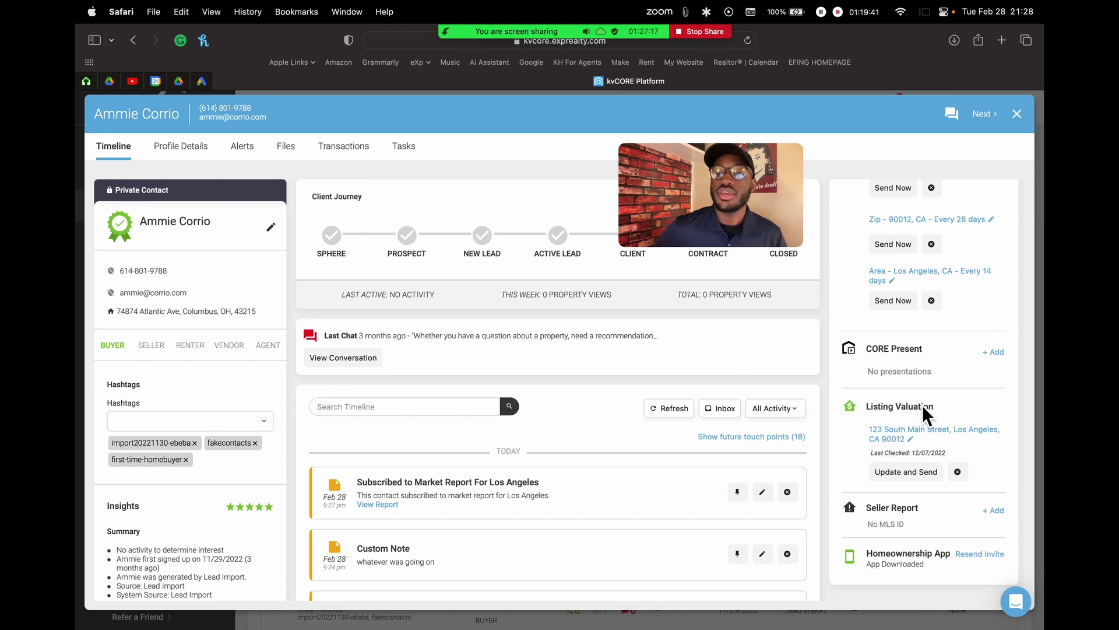
click(958, 472)
click(528, 337)
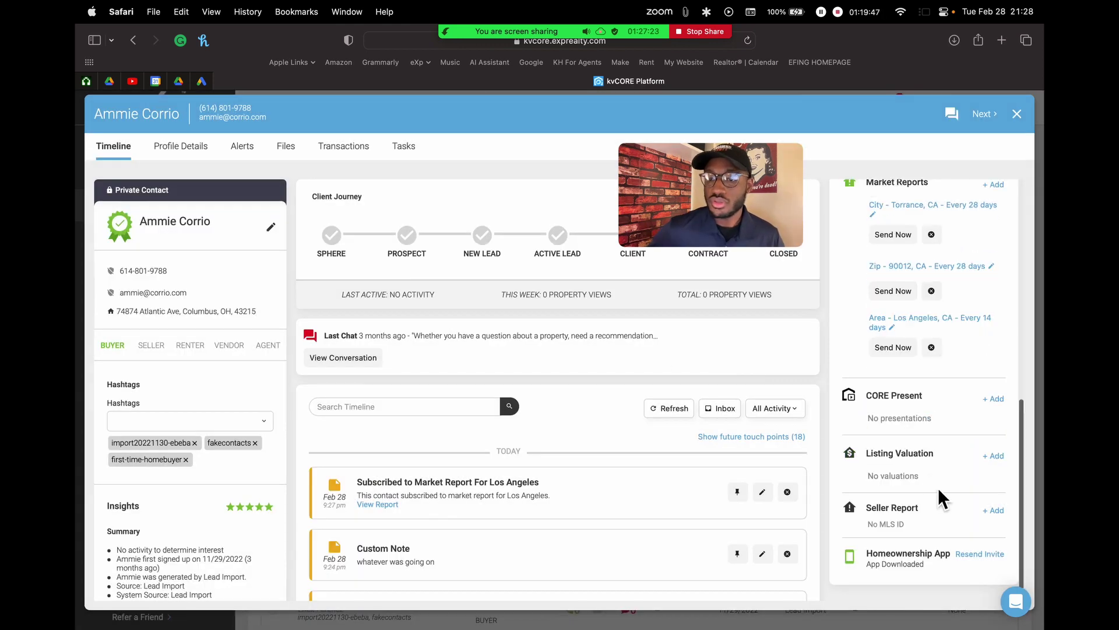
View the property valuation form's address and unit fields, discard it, and close the contact's record
click(992, 457)
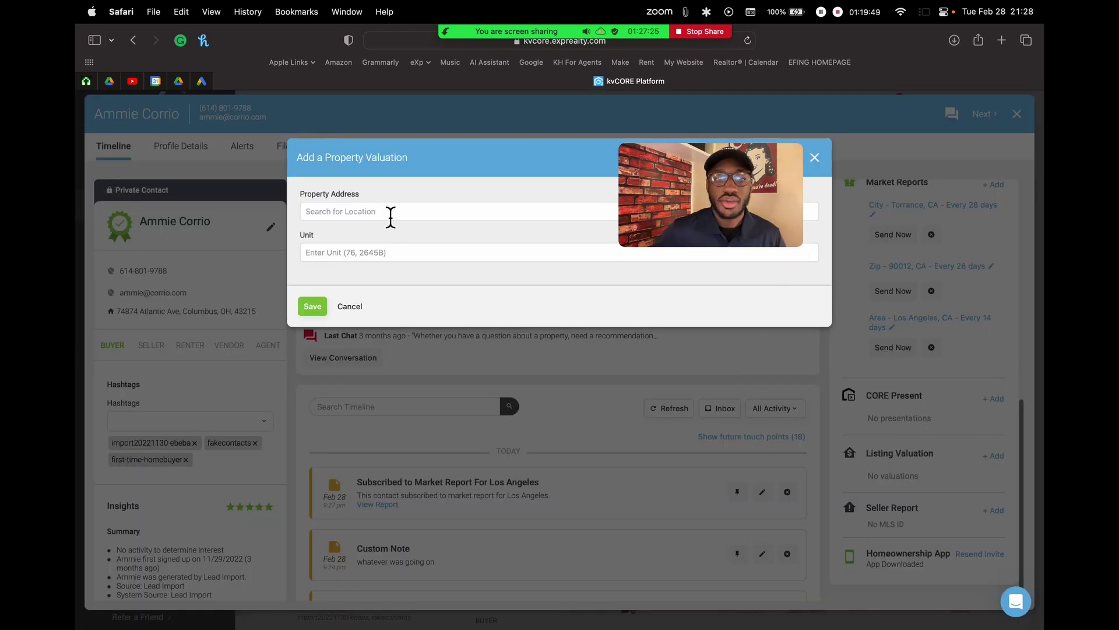
click(344, 308)
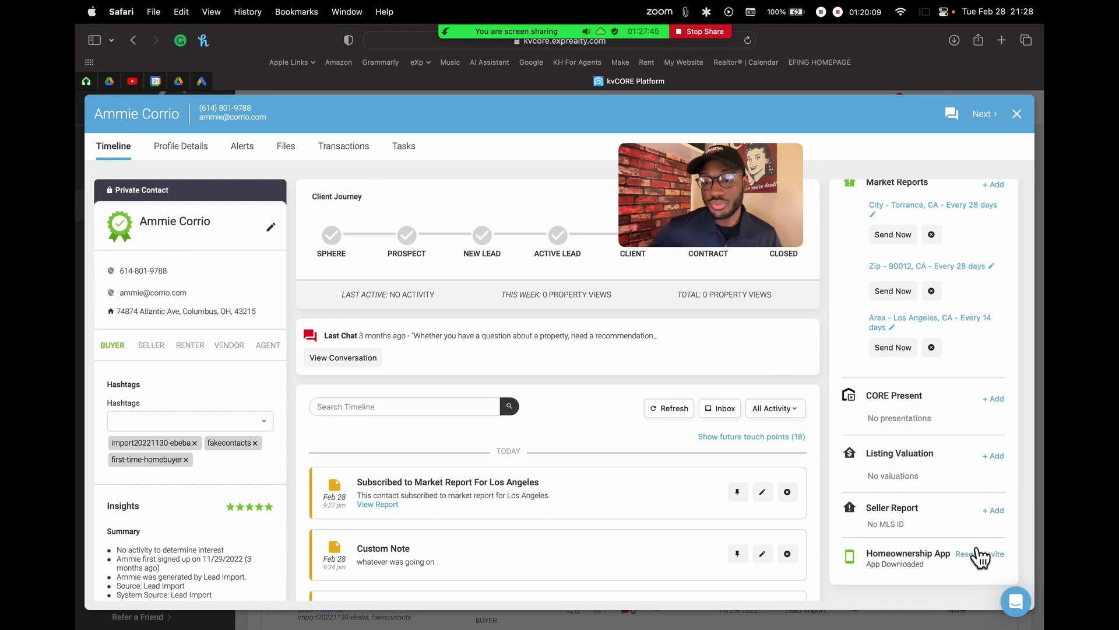
scroll(467, 373, down, 2)
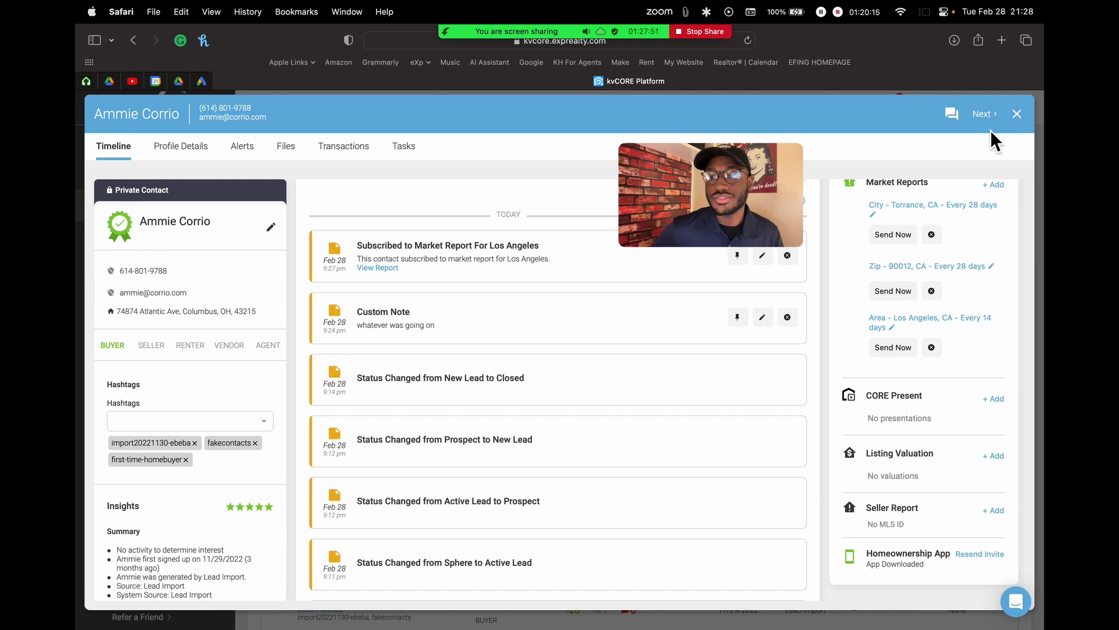
click(1019, 116)
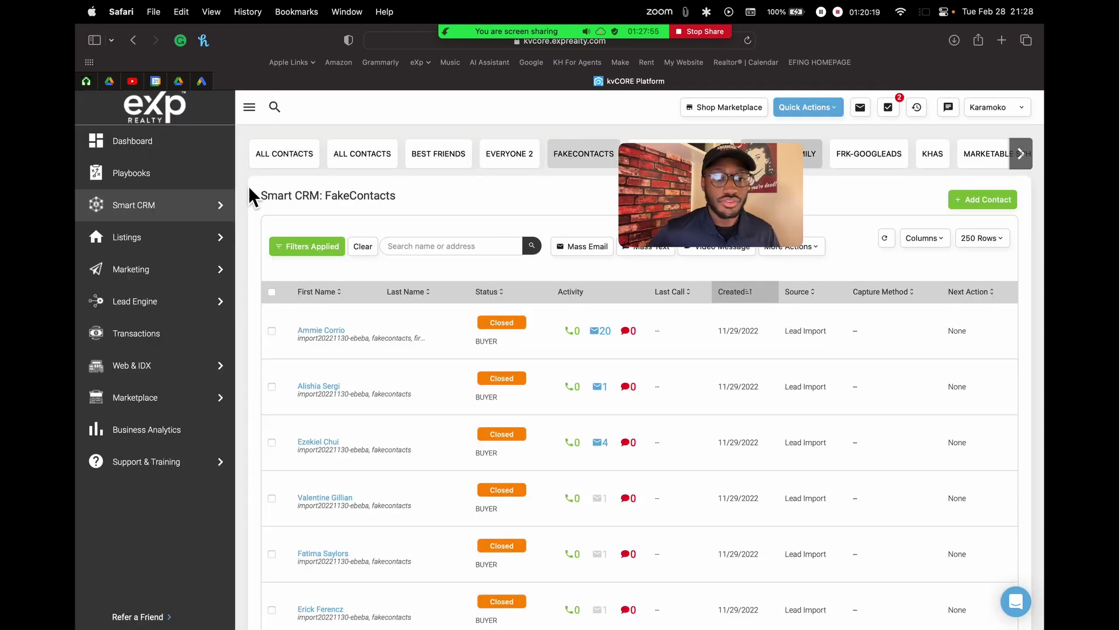
Check the Zoom meeting's participants list and briefly reopen the first contact's record in the FakeContacts list
mouse_move(565, 9)
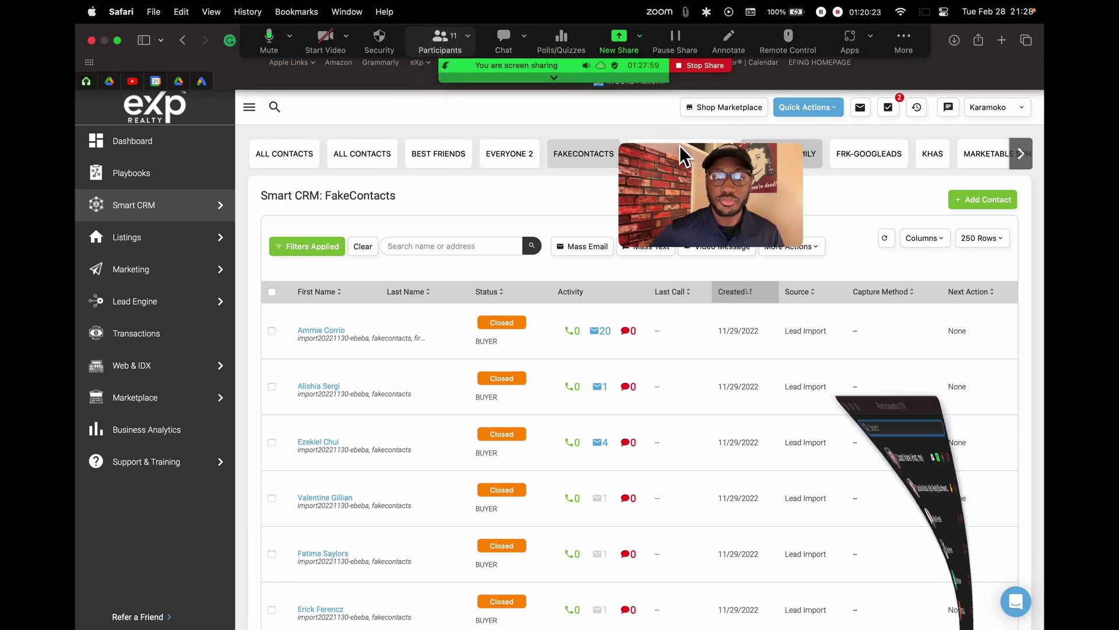
click(450, 47)
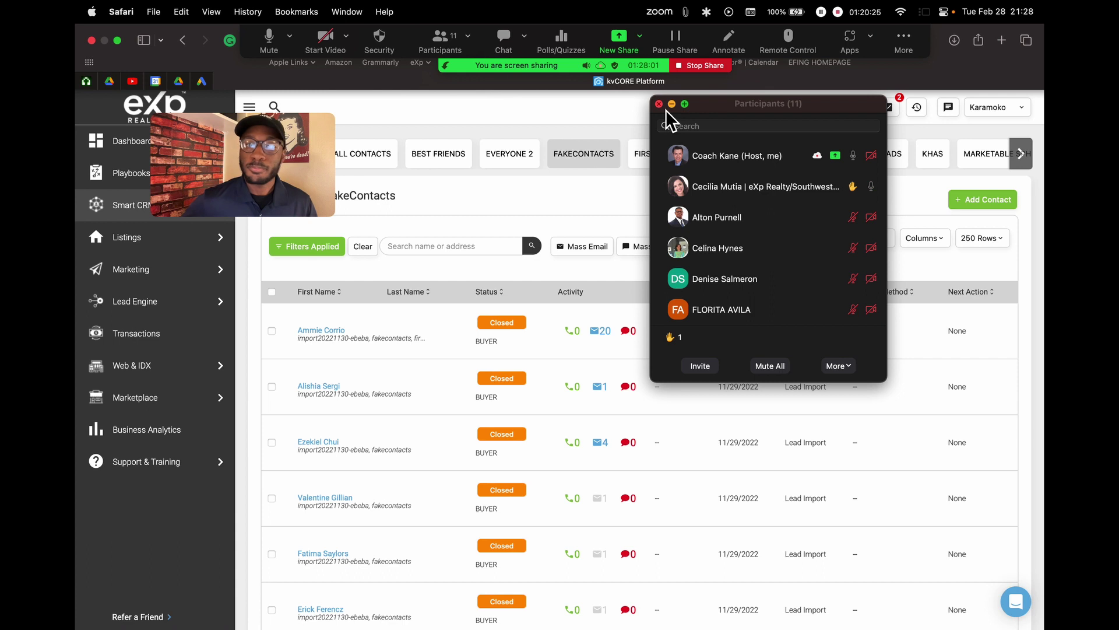
click(321, 329)
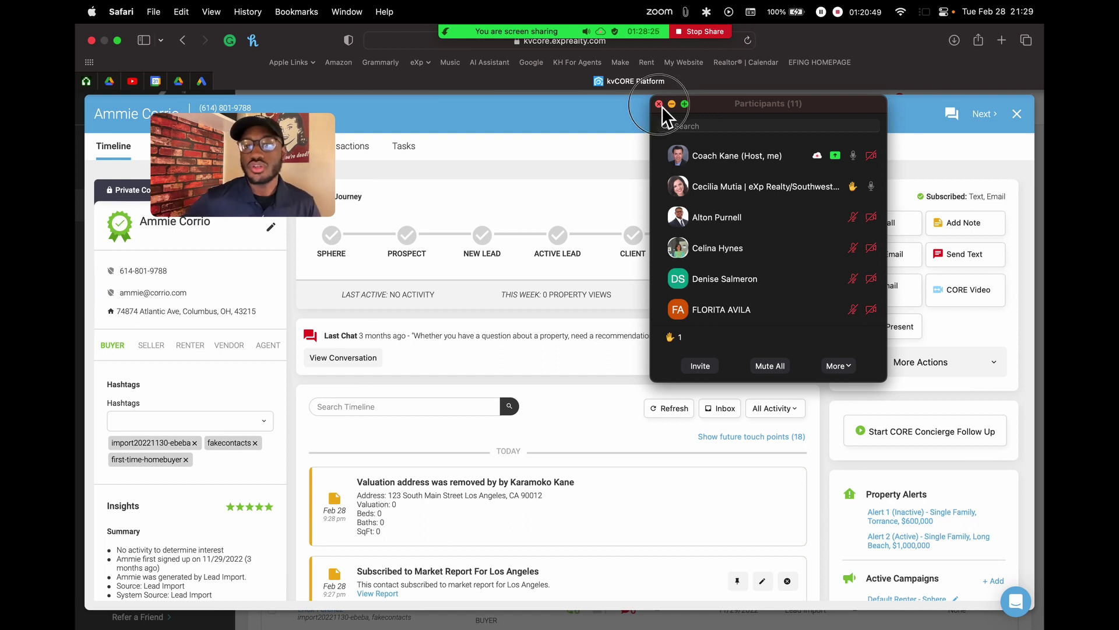
click(660, 105)
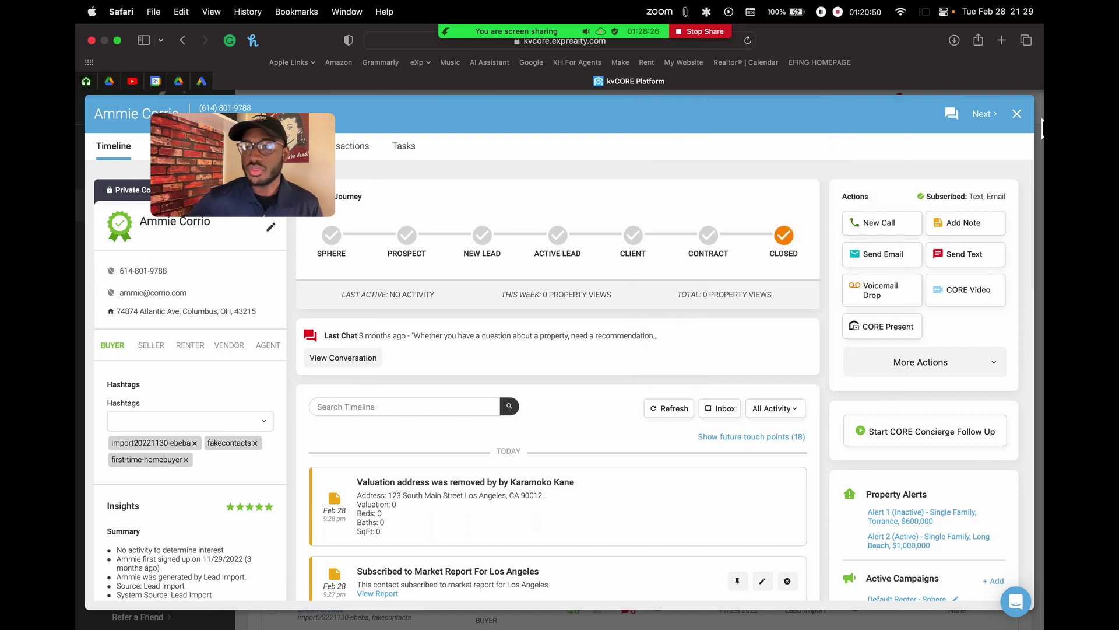
click(1017, 116)
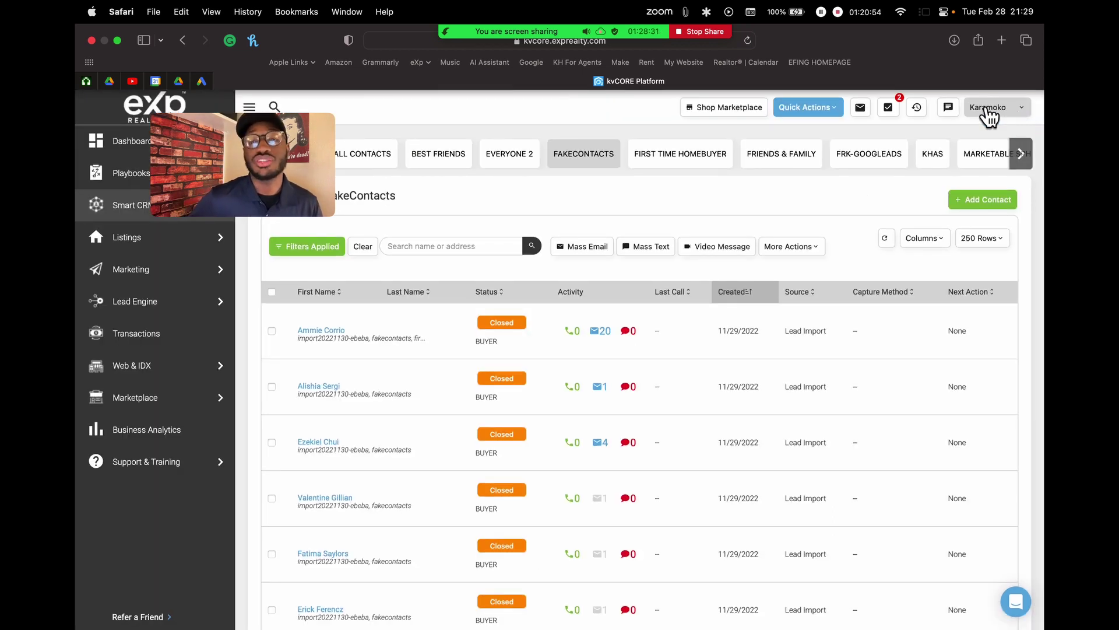
View the account options and open the Lenders directory
click(999, 108)
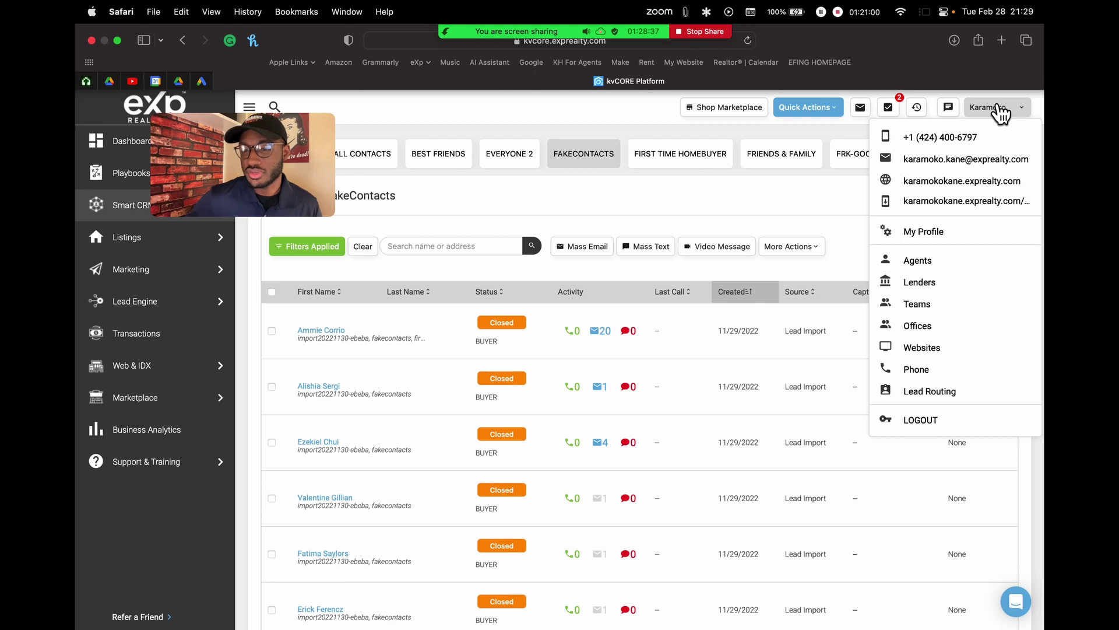
click(991, 110)
click(989, 110)
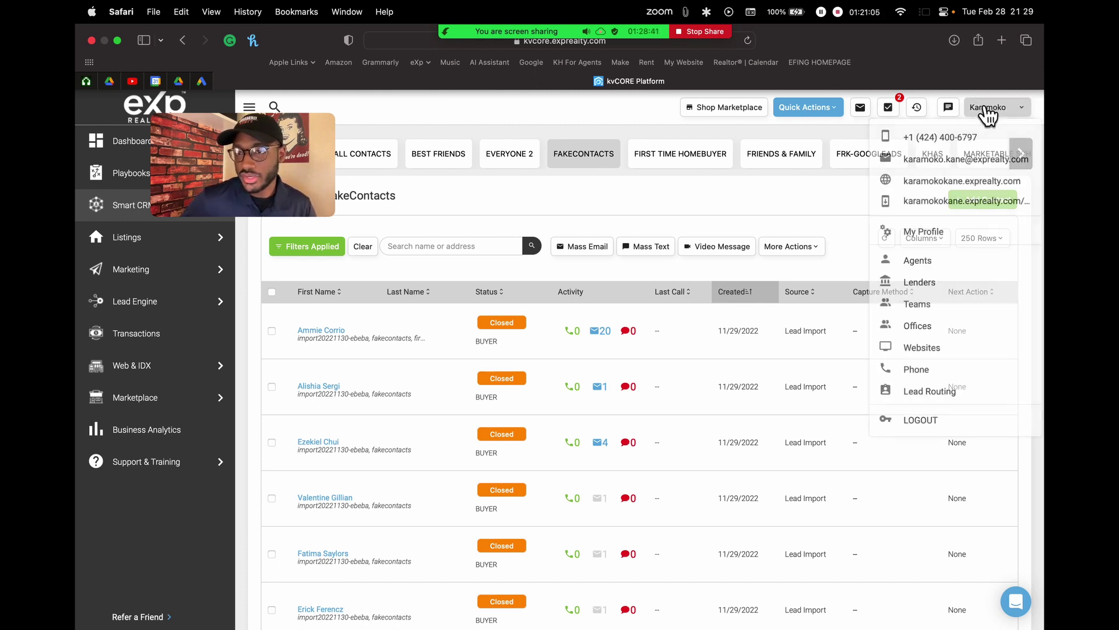
click(921, 285)
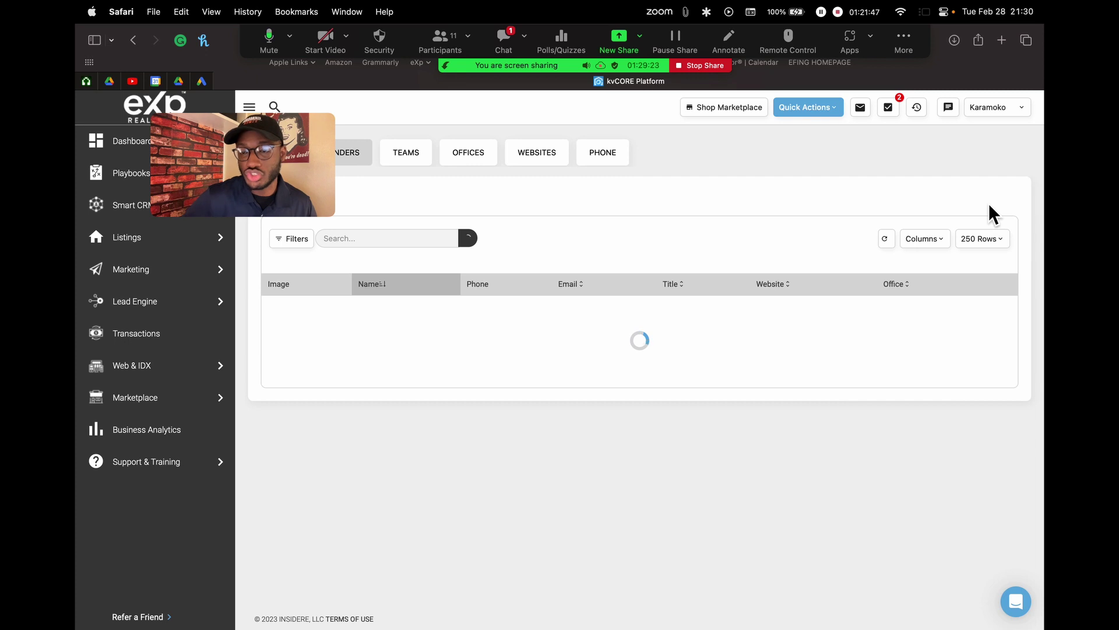
scroll(989, 203, up, 5)
scroll(951, 199, down, 5)
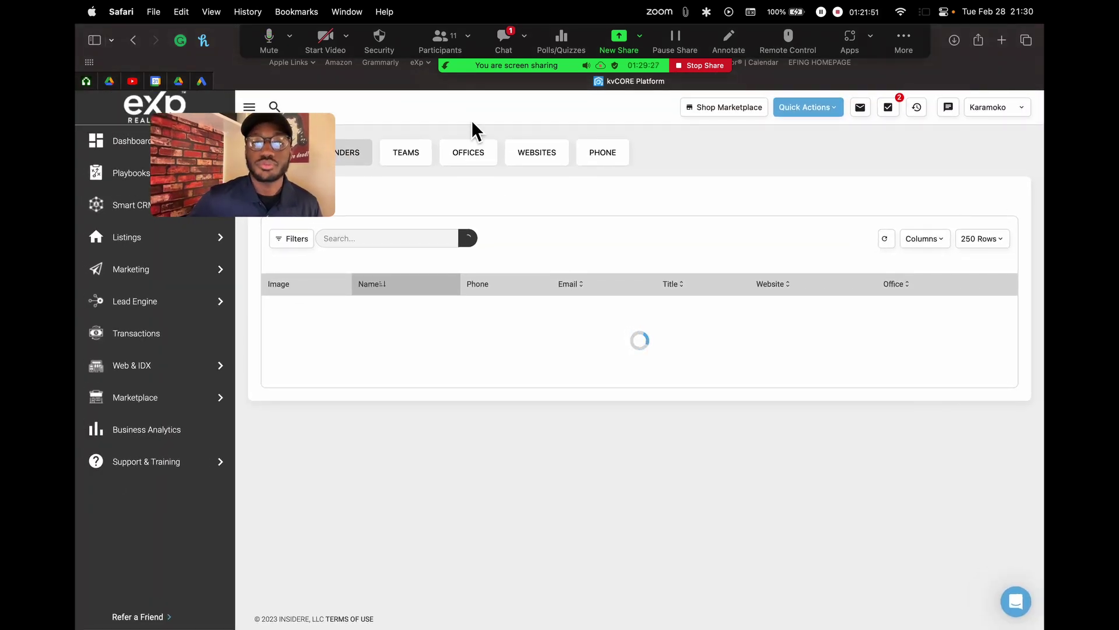
Read the latest messages in the Zoom meeting chat and look through the Lenders directory
click(502, 35)
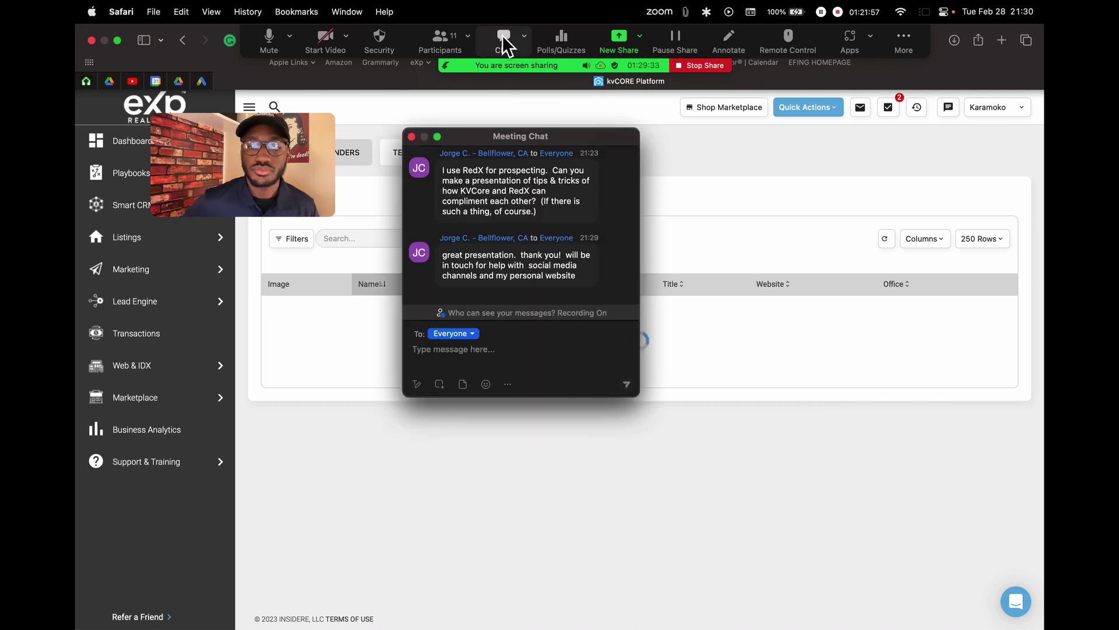
click(504, 43)
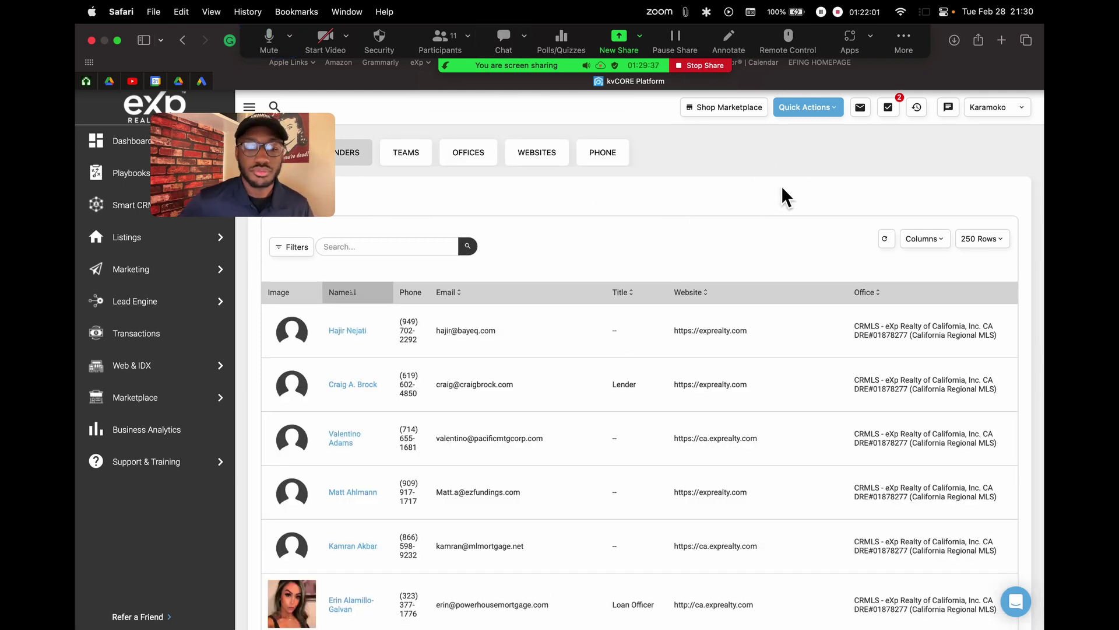
scroll(658, 233, down, 1)
scroll(641, 251, down, 2)
scroll(647, 239, up, 2)
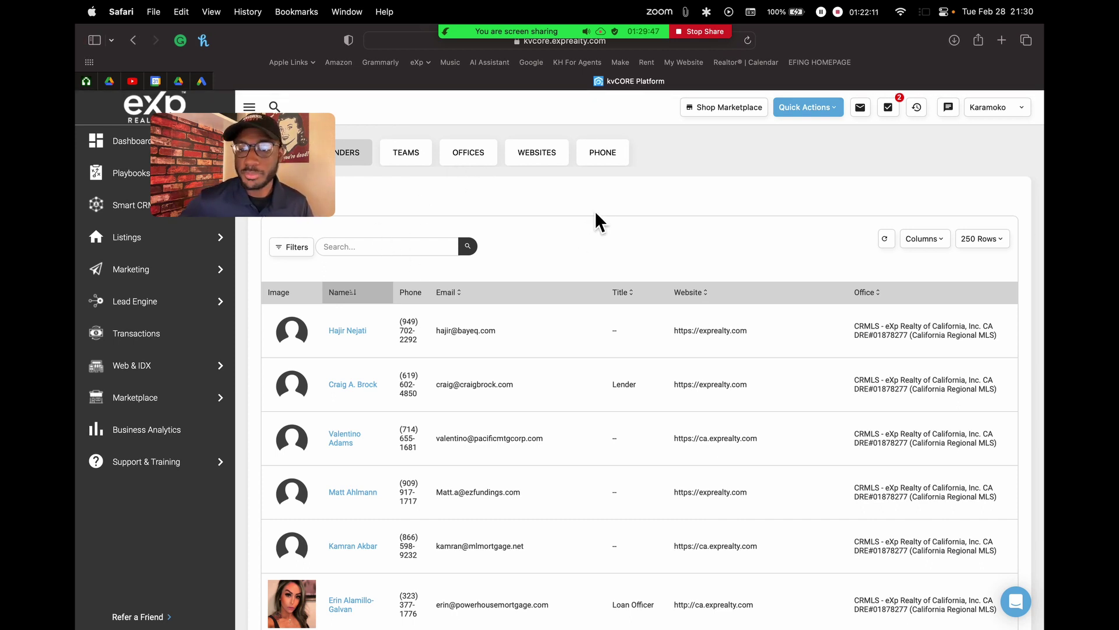
Browse the first lender entries and return to the beginning of the Lenders directory
scroll(599, 206, down, 2)
scroll(599, 207, down, 2)
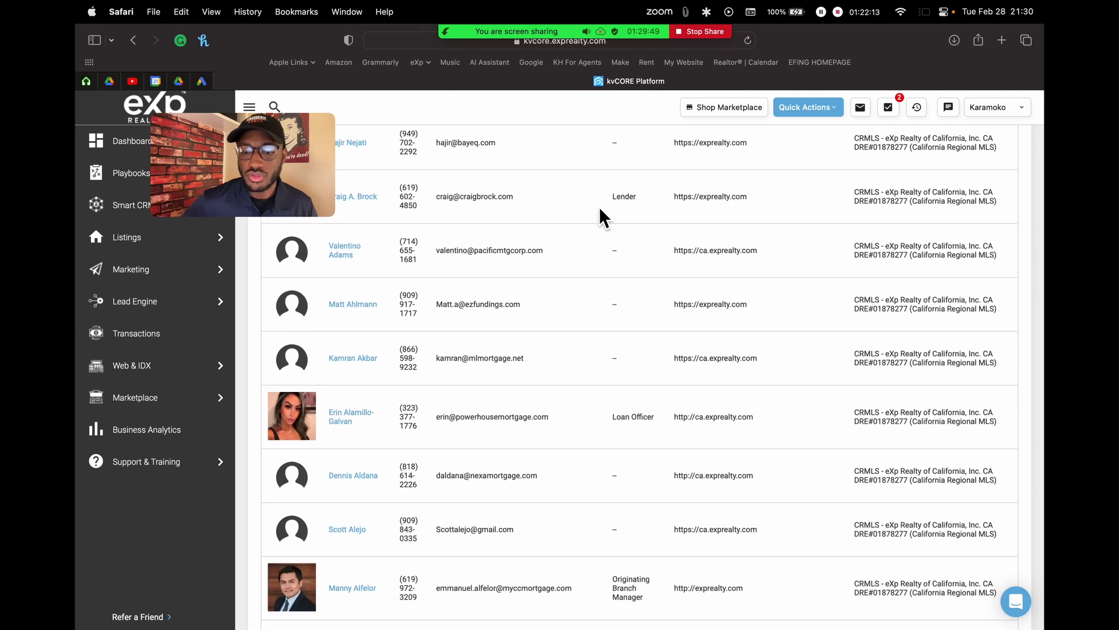
scroll(600, 206, up, 4)
click(610, 210)
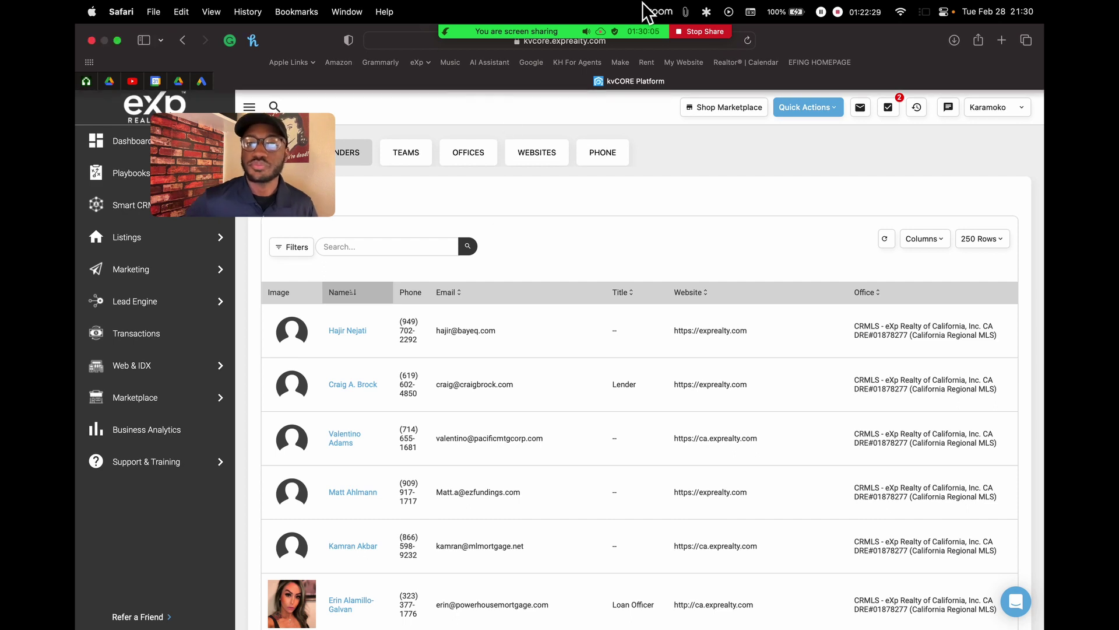
Read the direct message about synchronizing phone contacts in the Zoom meeting chat and close the chat window
mouse_move(562, 51)
click(504, 53)
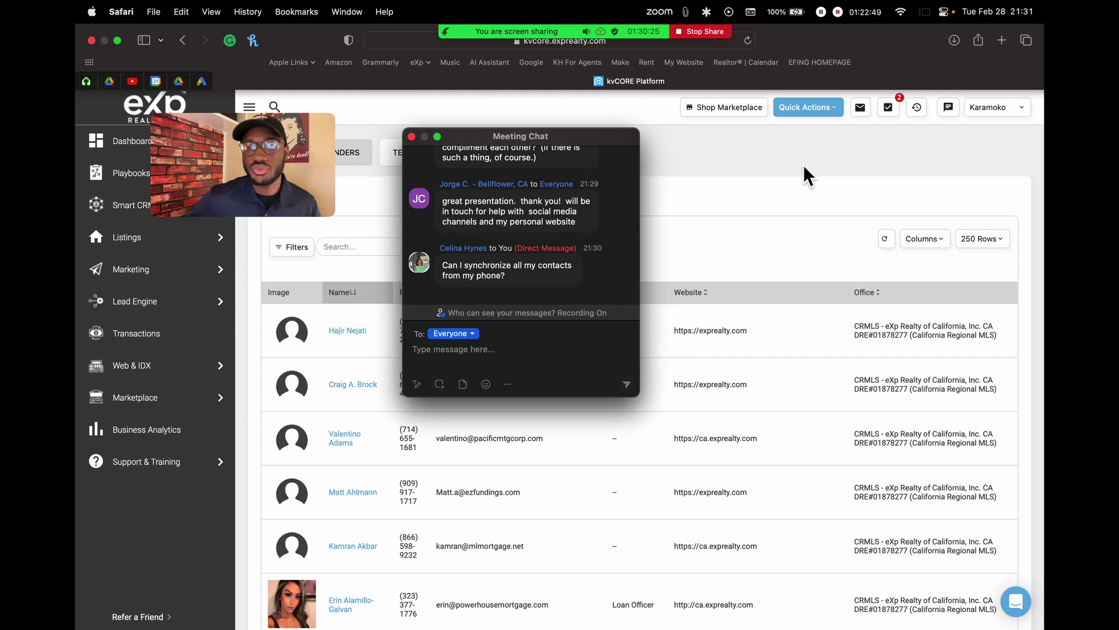
drag(524, 139, 931, 106)
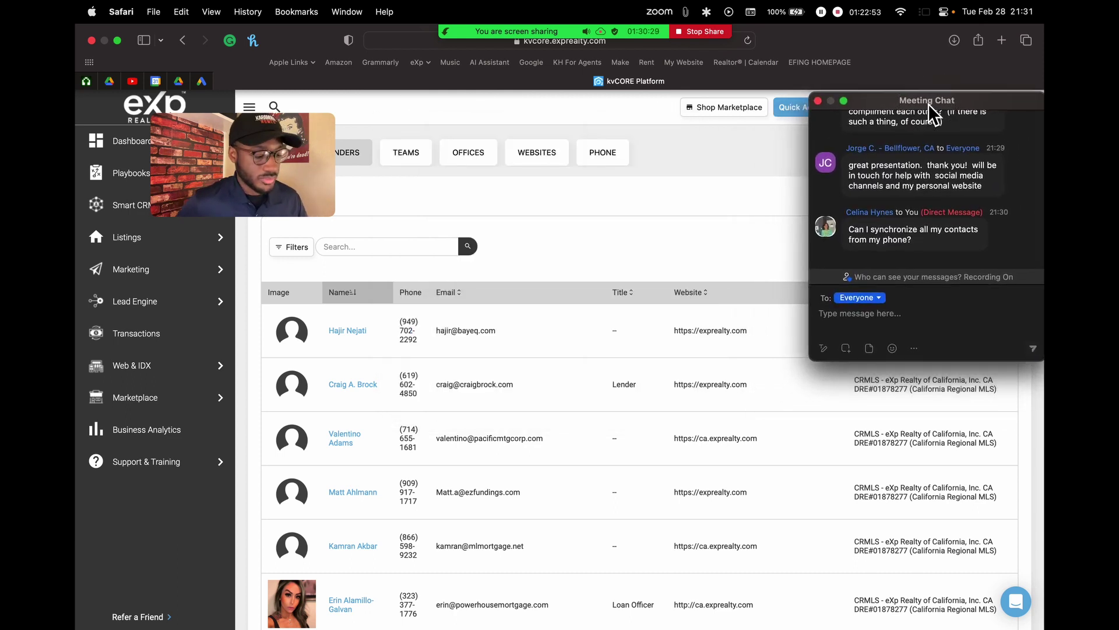
click(818, 101)
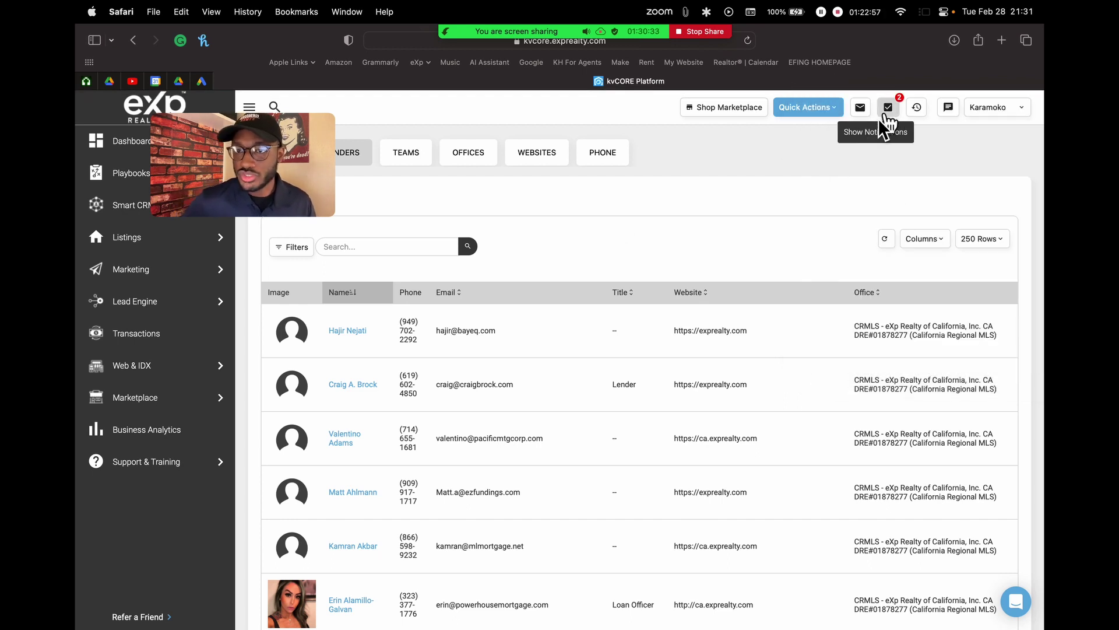
mouse_move(625, 32)
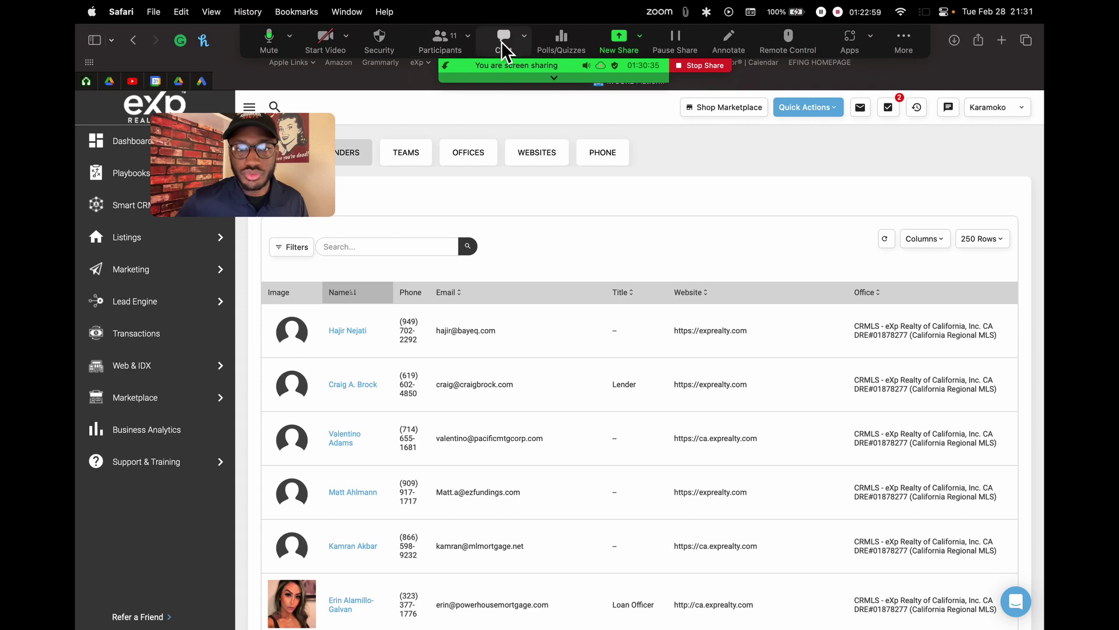
click(502, 40)
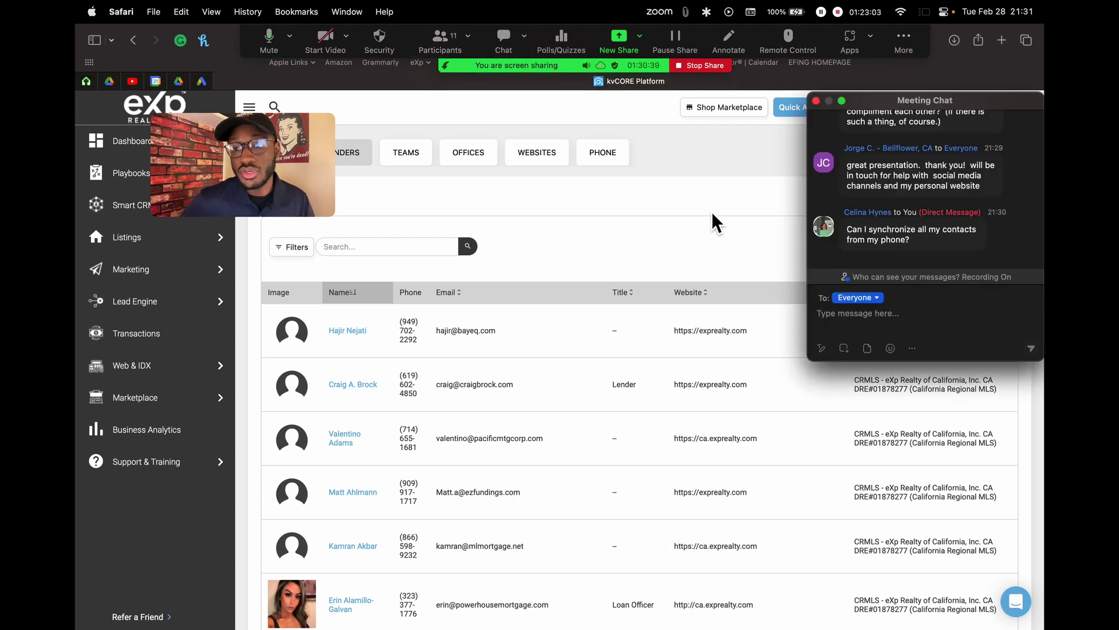
click(816, 101)
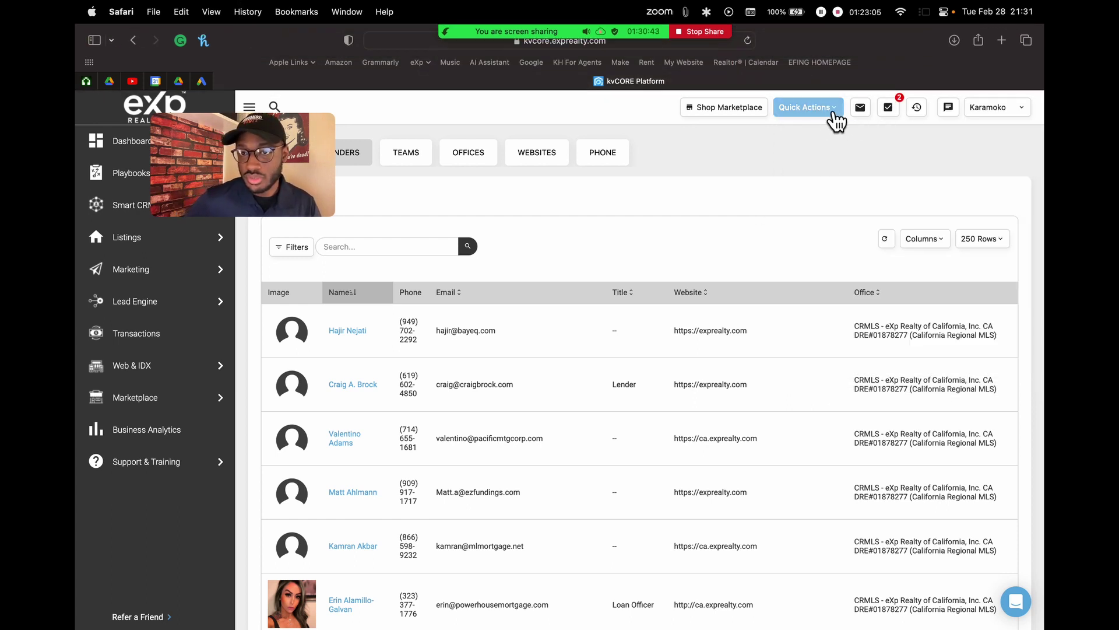
Disconnect the linked Google account through the Google settings and confirm the disconnection
click(861, 112)
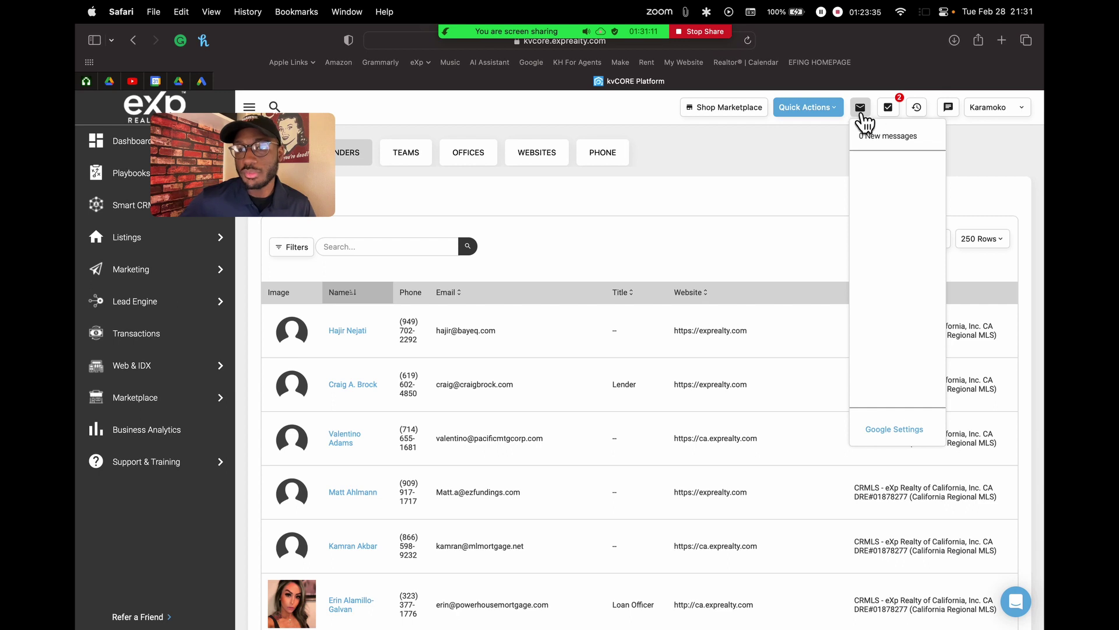
click(892, 432)
click(350, 560)
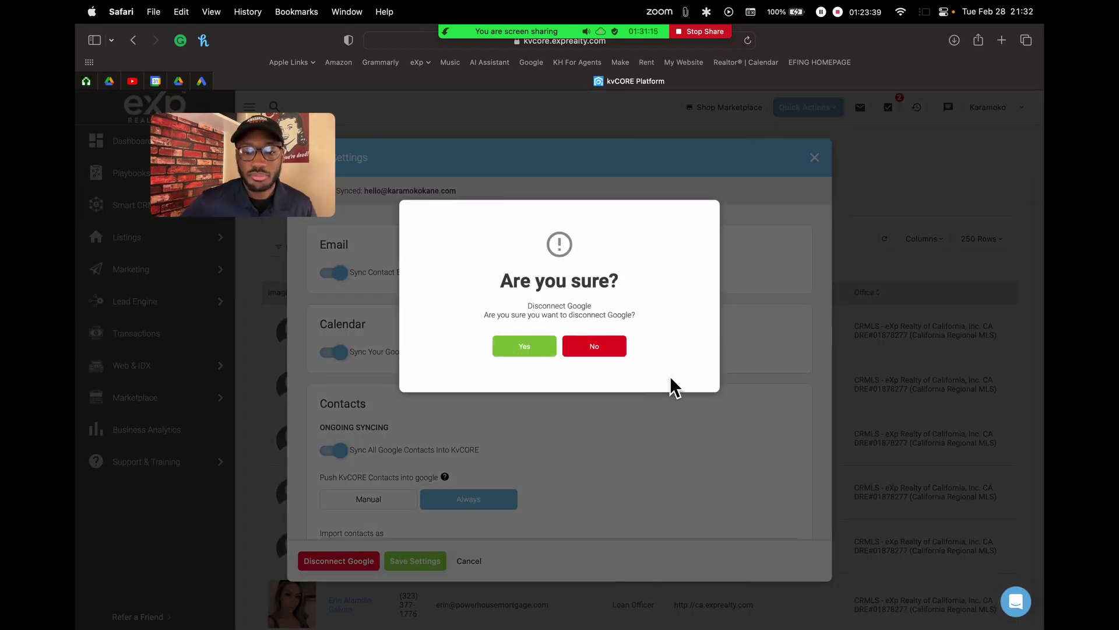
click(521, 352)
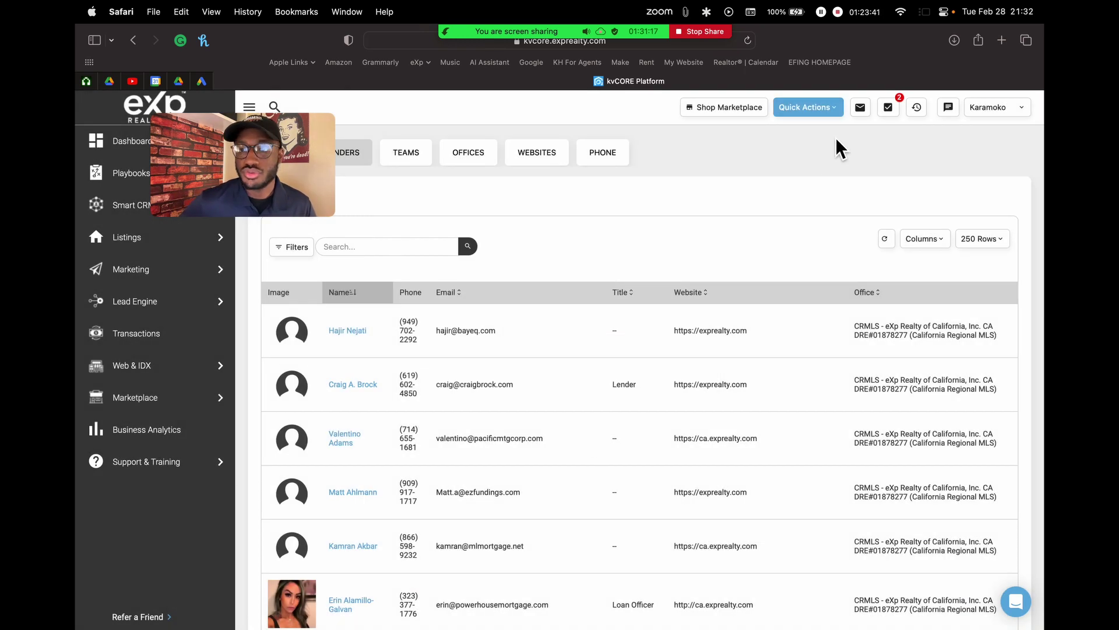
Connect a Google Mail account by choosing the presenter's business account and granting Inside Real Estate the requested access
click(861, 108)
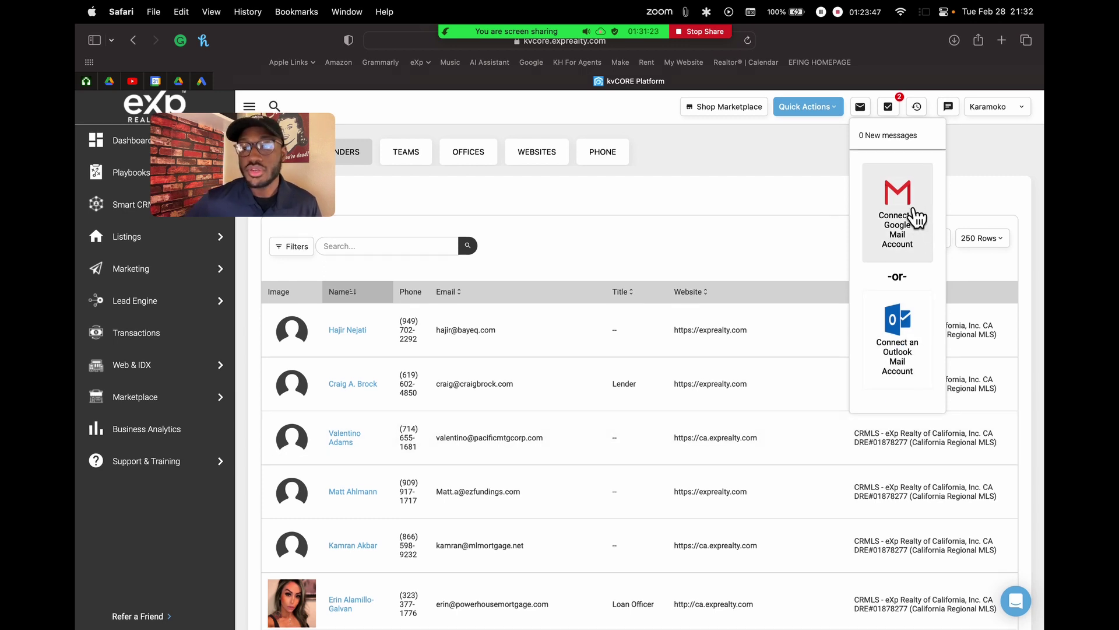
click(893, 221)
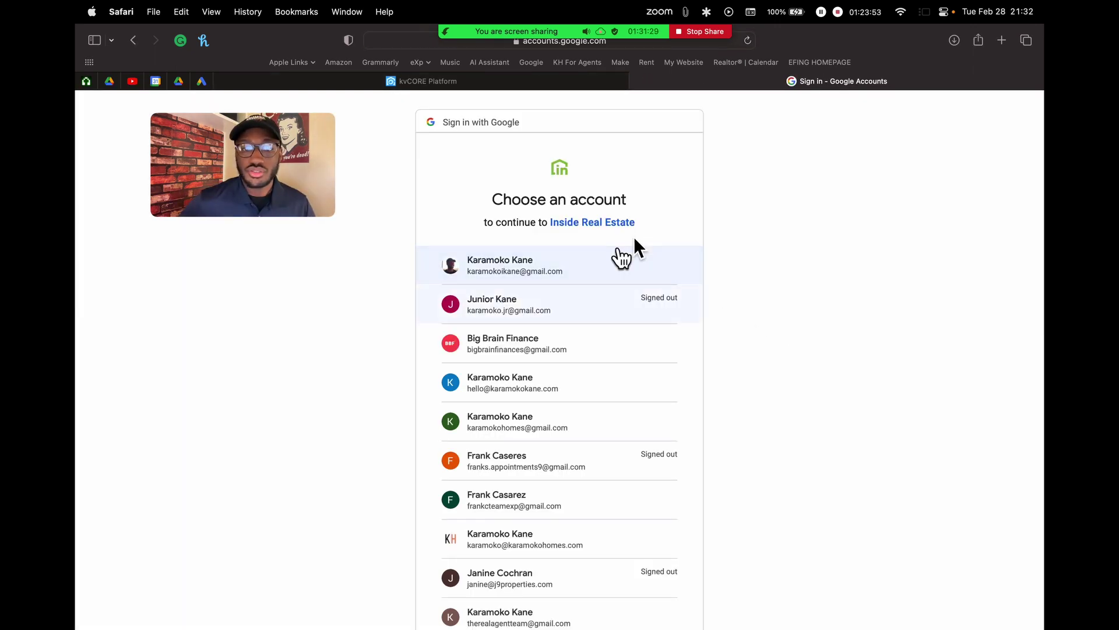
scroll(641, 414, down, 2)
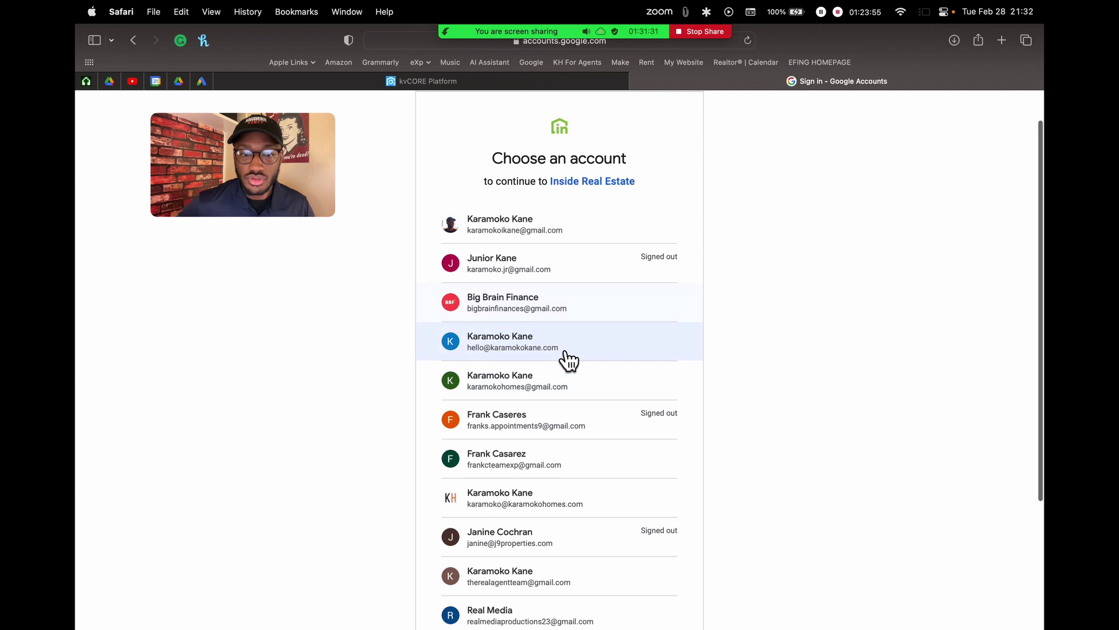
click(575, 350)
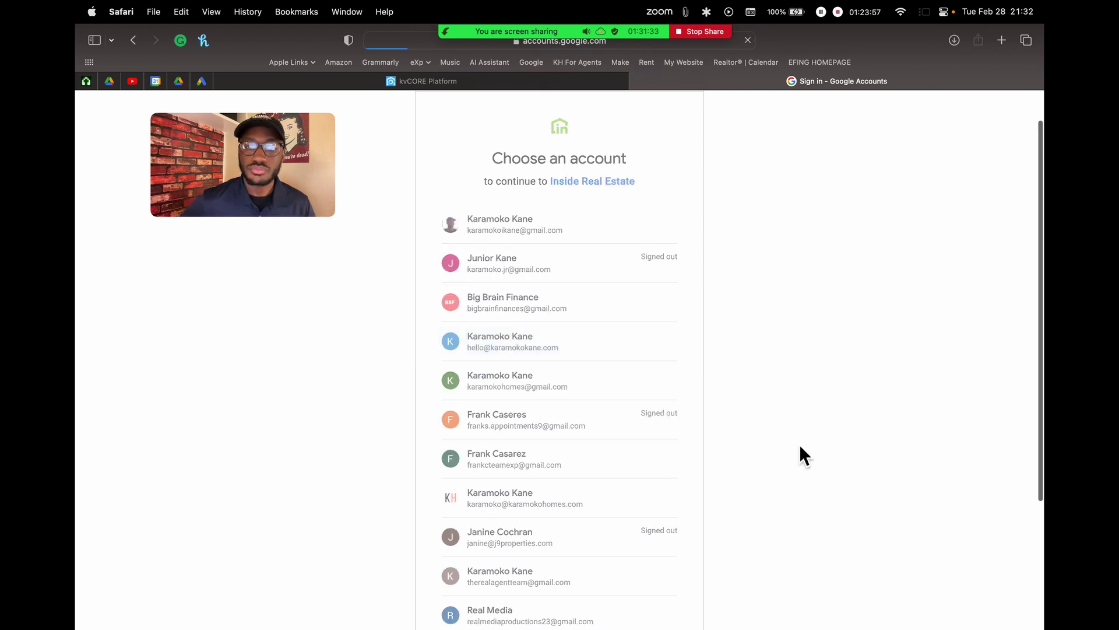
scroll(697, 405, down, 5)
scroll(571, 283, up, 3)
scroll(571, 283, down, 3)
click(613, 542)
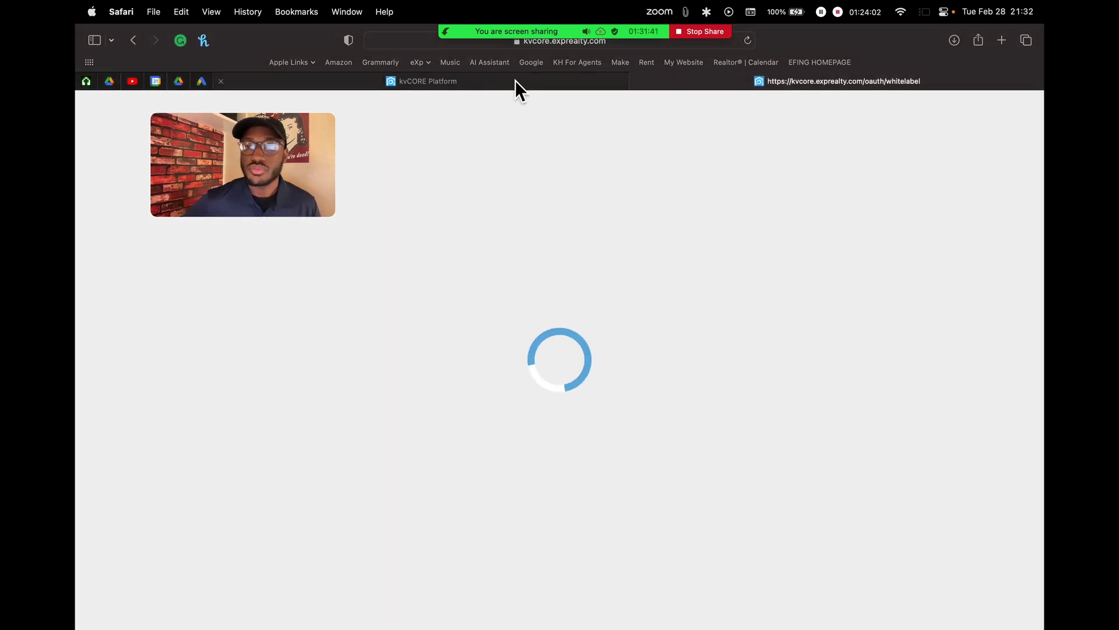
Open the Google settings and enable ongoing syncing of all Google contacts into kvCORE
mouse_move(516, 80)
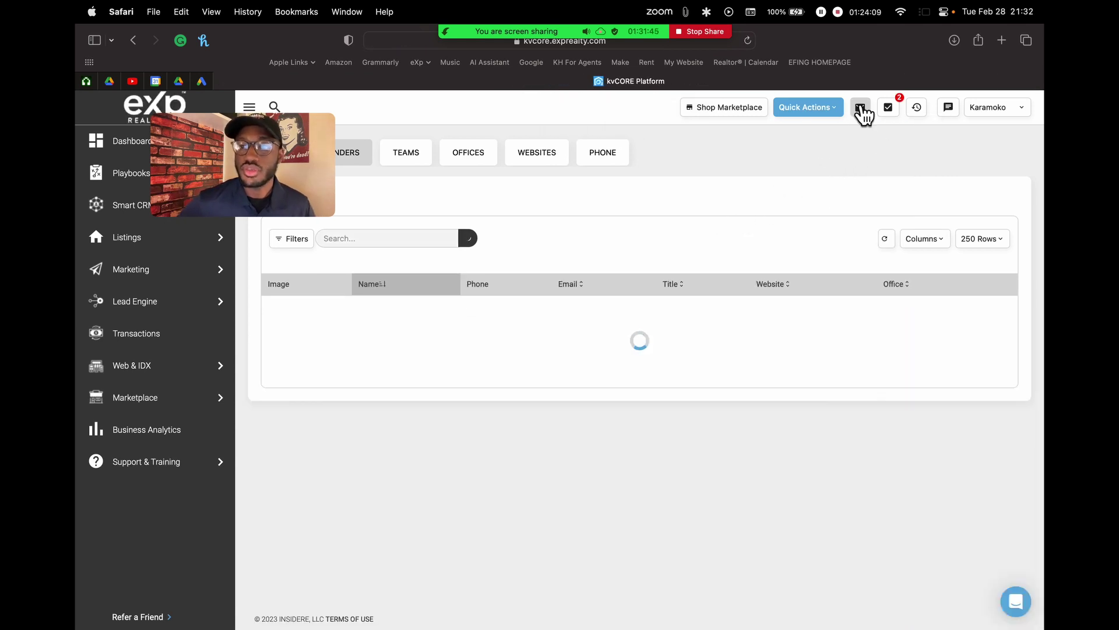
click(861, 109)
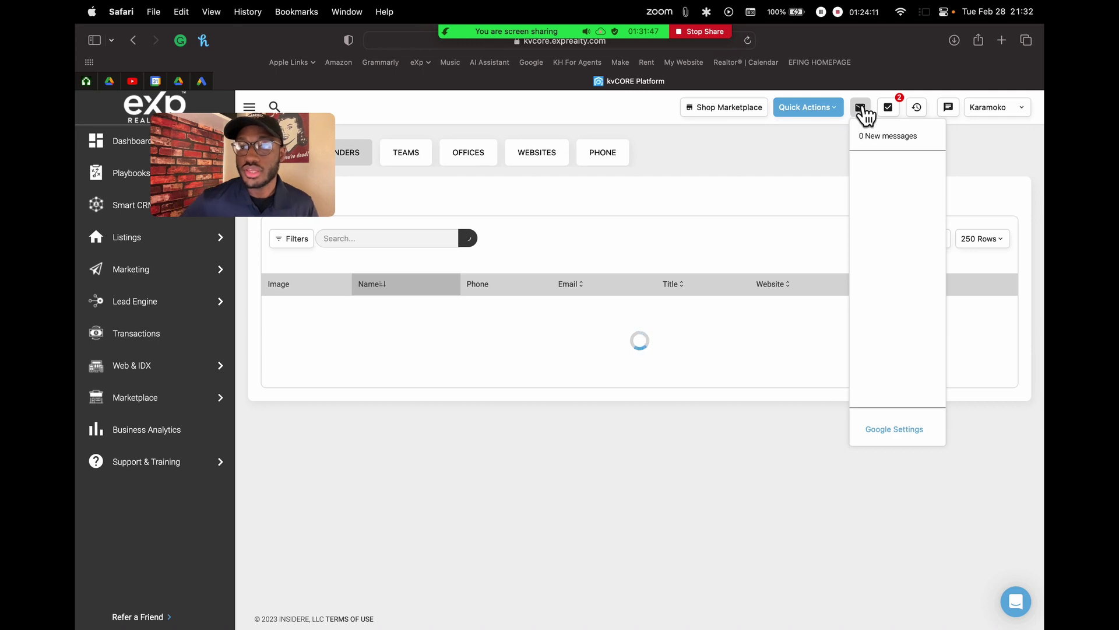
click(897, 436)
scroll(506, 390, down, 2)
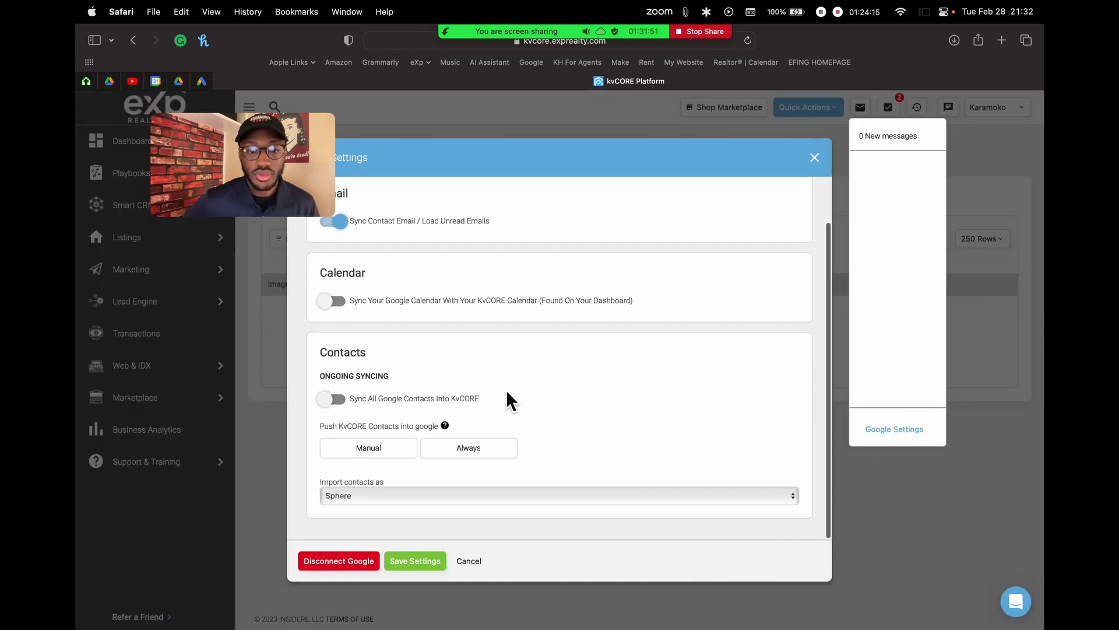
scroll(343, 406, up, 5)
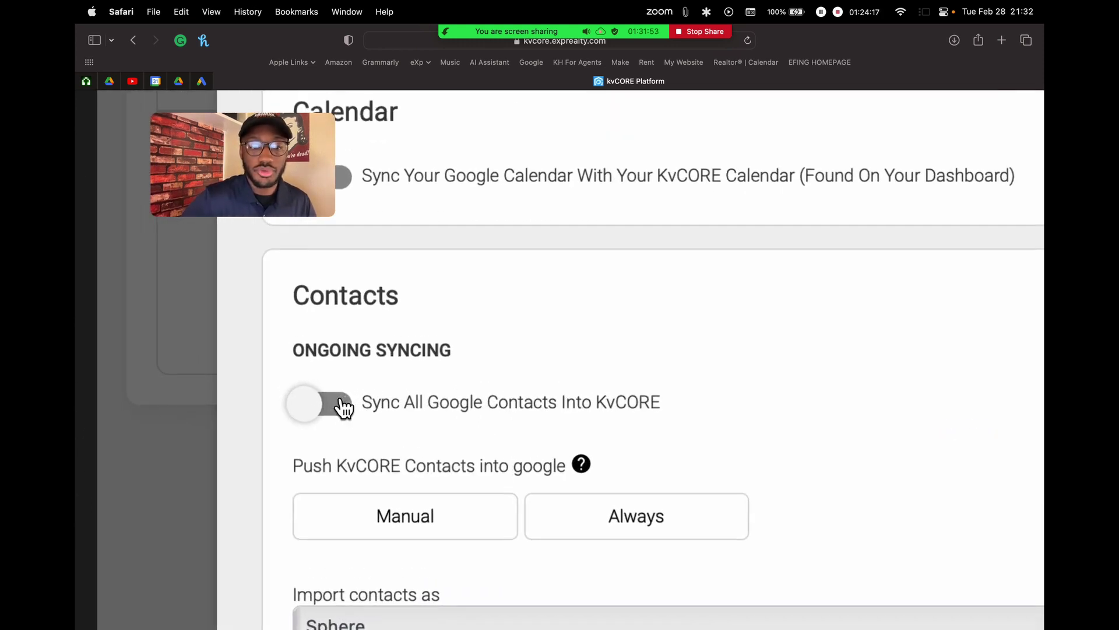
drag(305, 353, 407, 353)
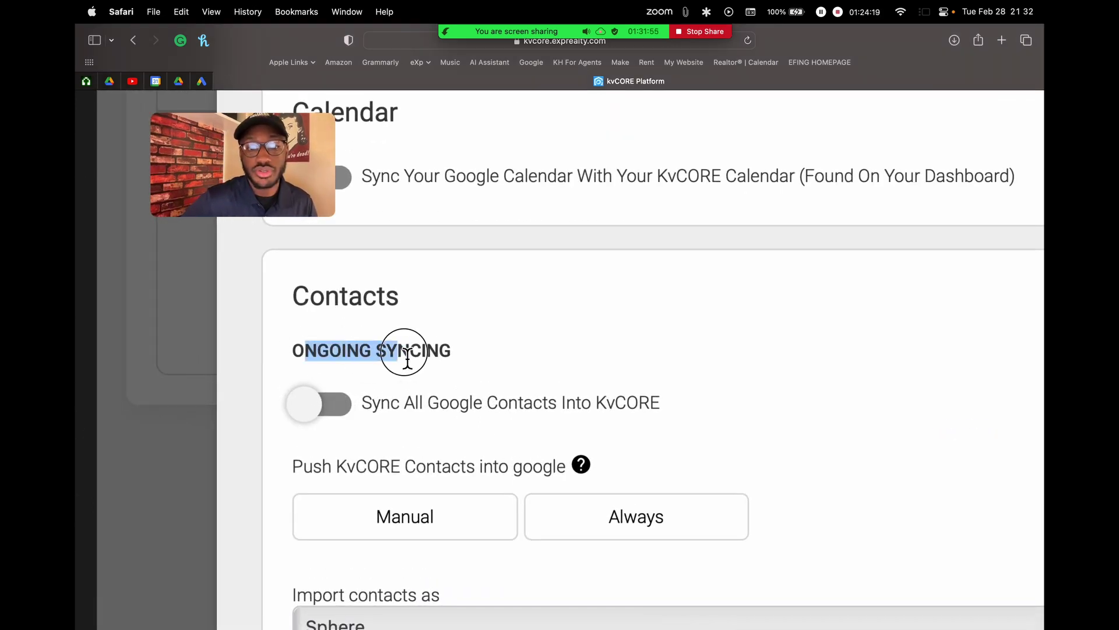
click(311, 408)
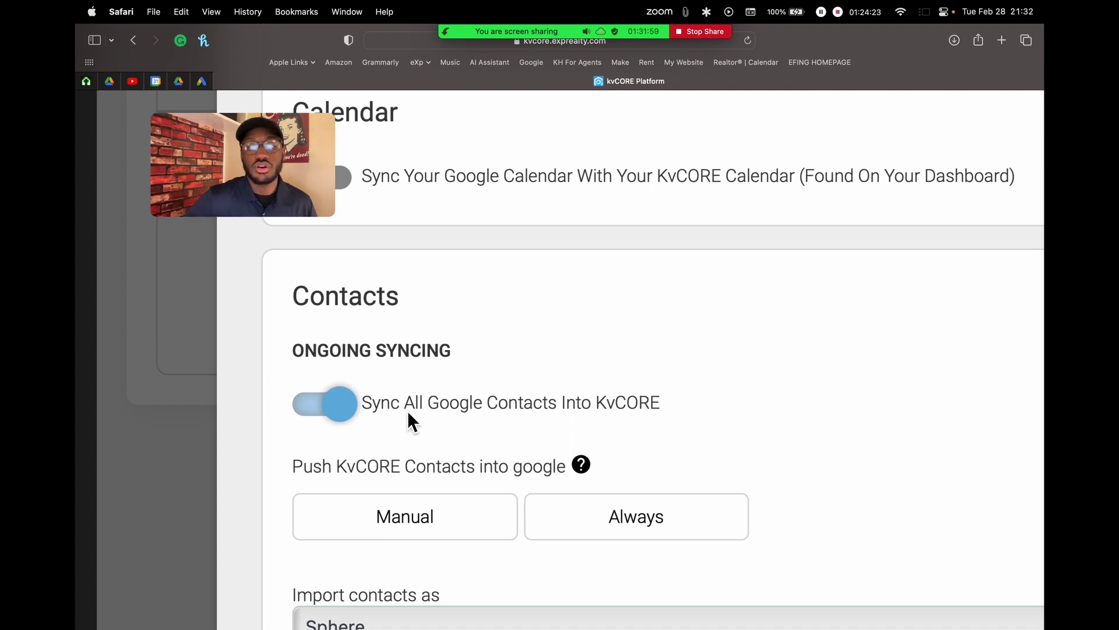
Set kvCORE contacts to always push into Google, keep Sphere as the import type, and save the settings
scroll(407, 411, down, 5)
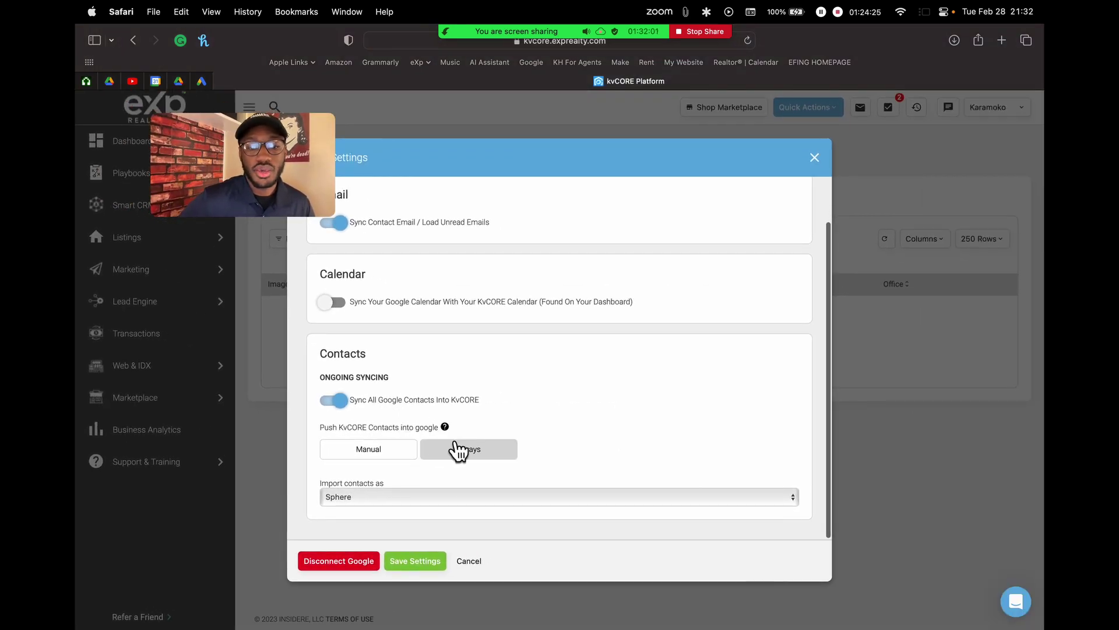
click(468, 450)
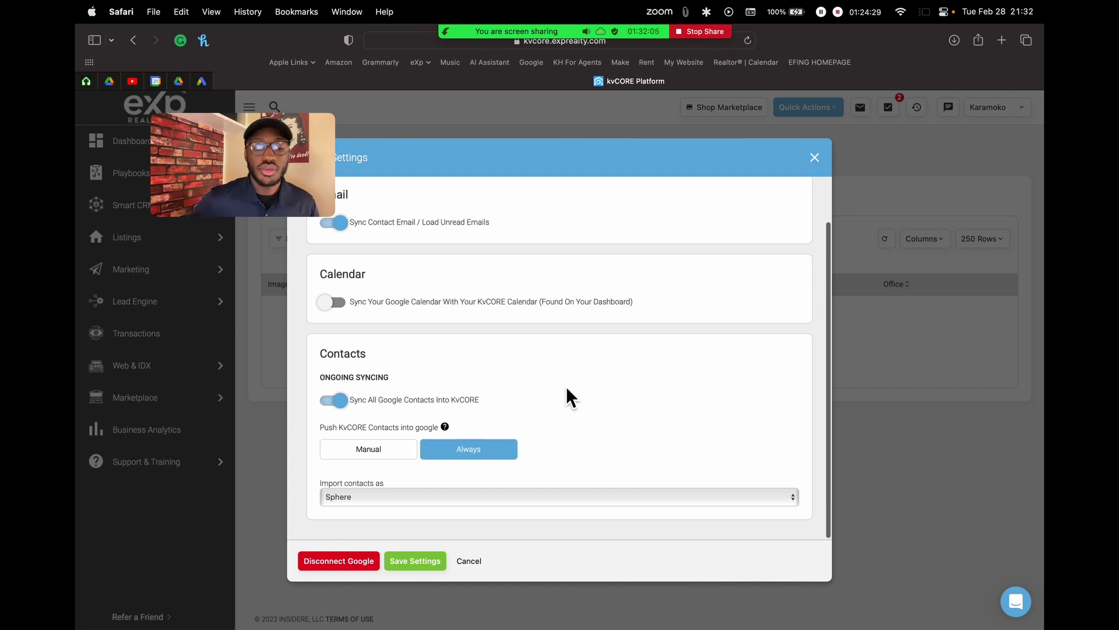
click(478, 497)
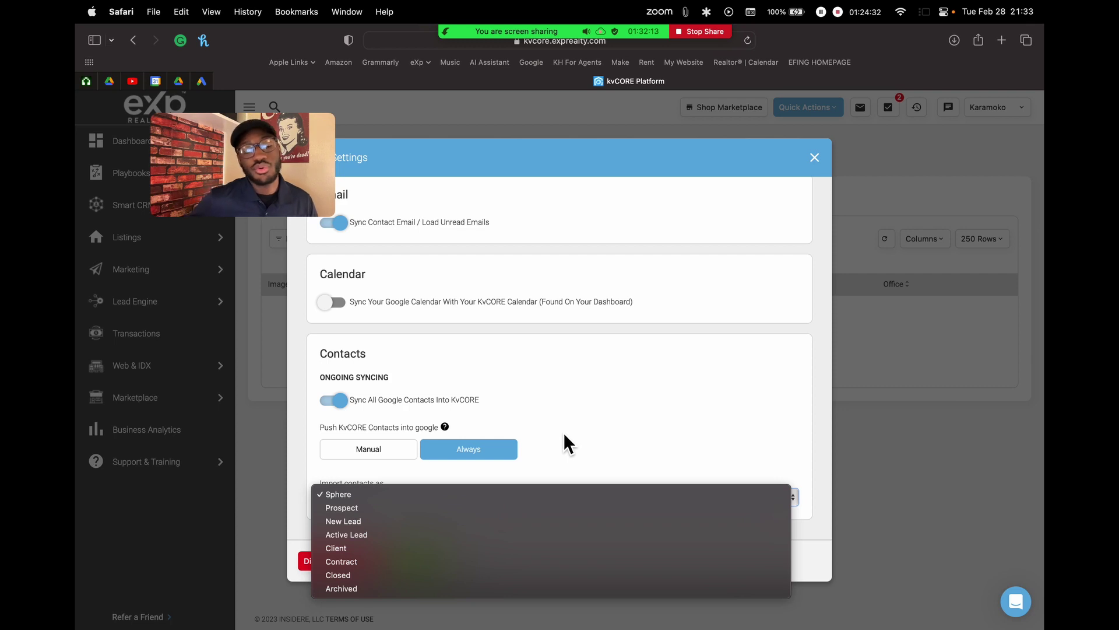
click(392, 496)
click(415, 562)
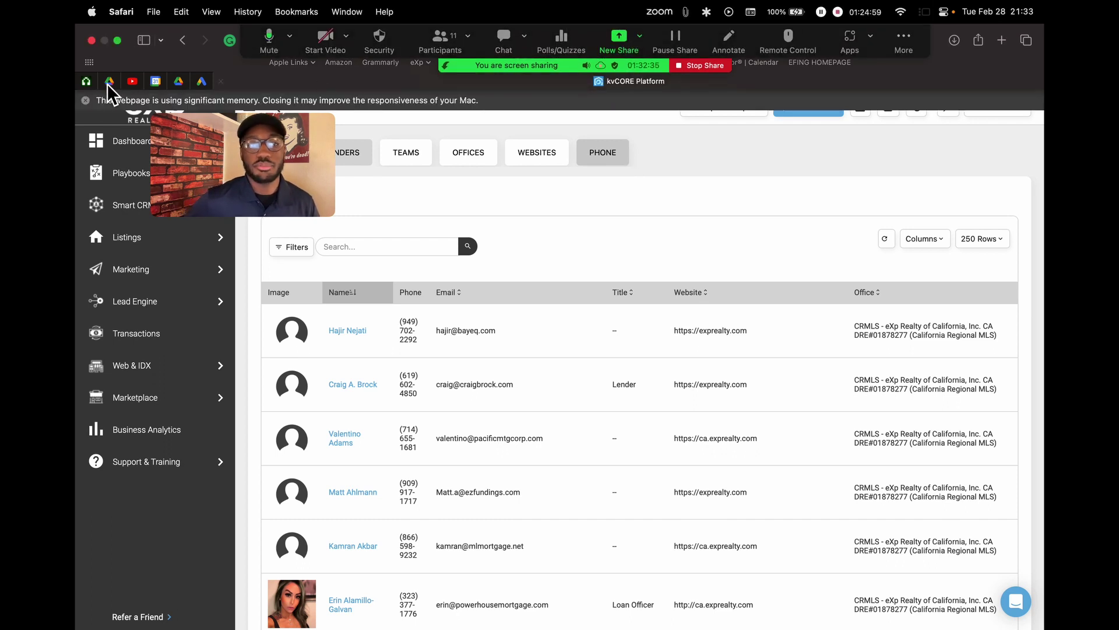
Reopen the Zoom meeting chat and check the newest messages
click(501, 42)
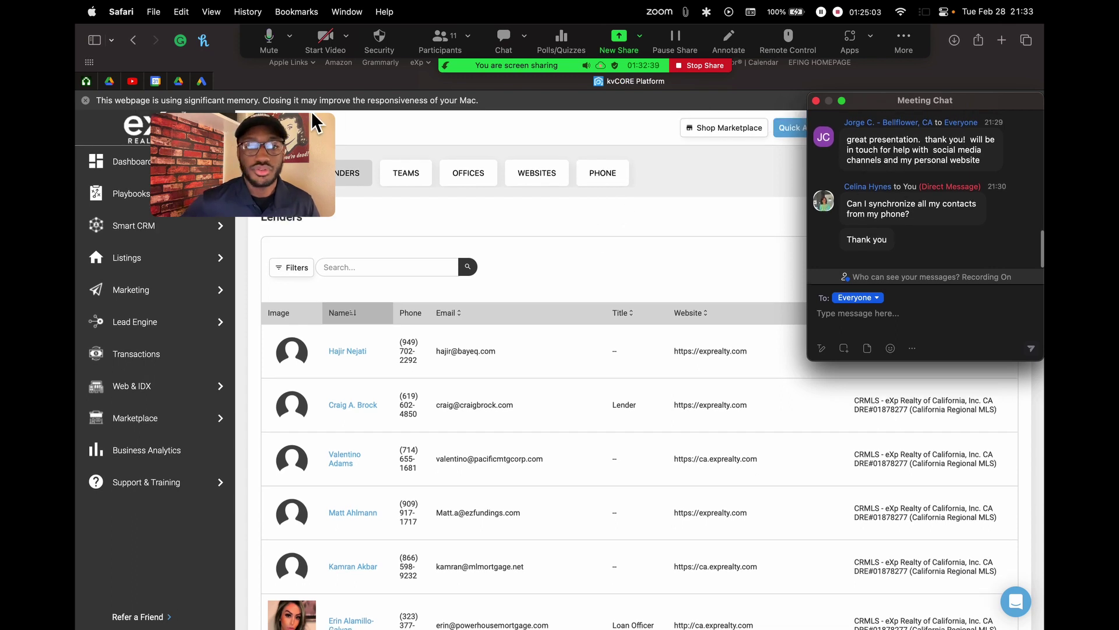
click(327, 111)
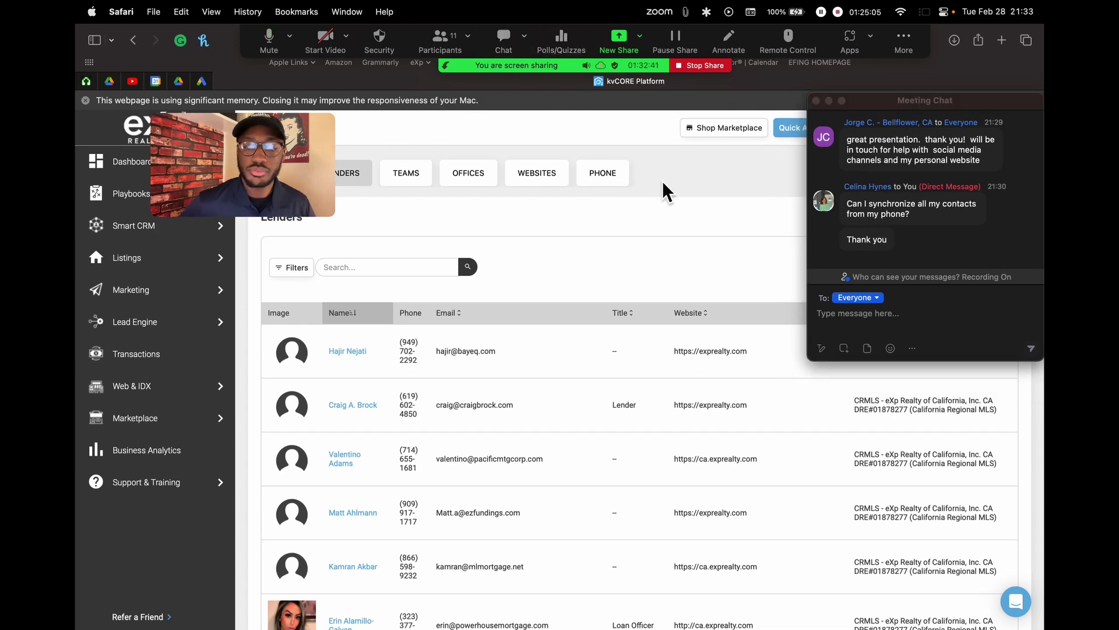
key(ctrl+Right)
key(ctrl+Left)
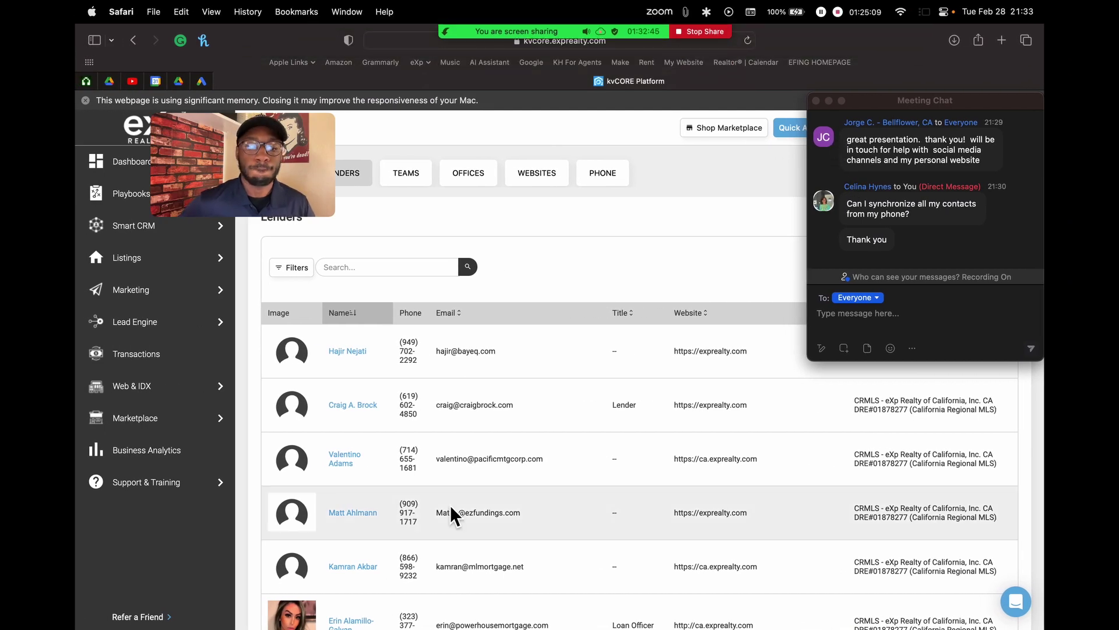
Switch to the Canva presentation and advance through the Questions slide to the closing "Thanks for watching" slide
mouse_move(489, 604)
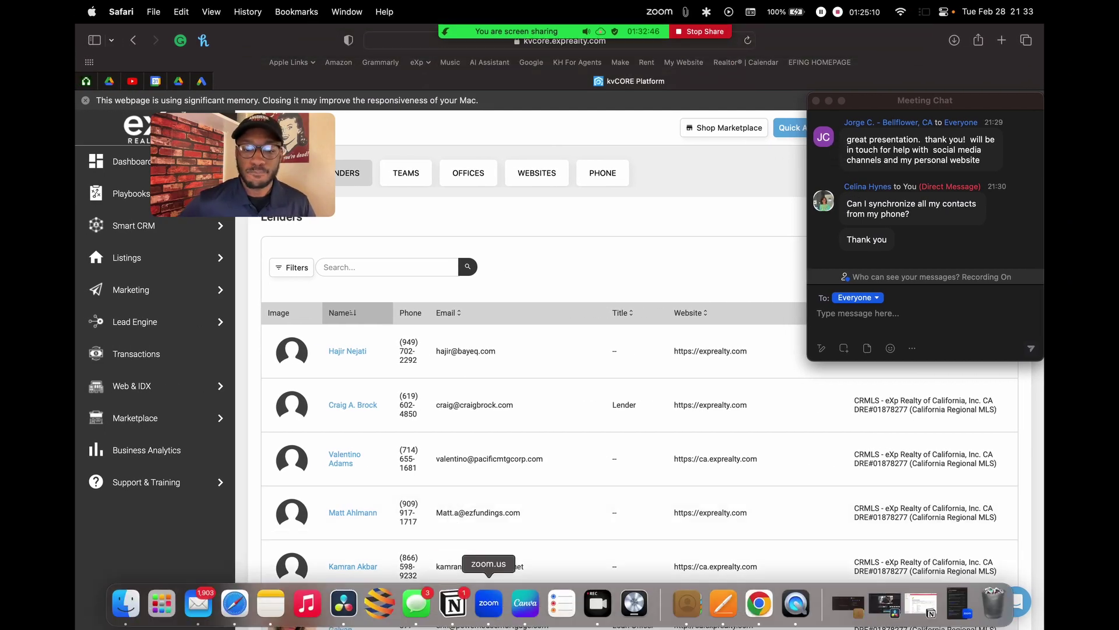
click(524, 603)
click(844, 327)
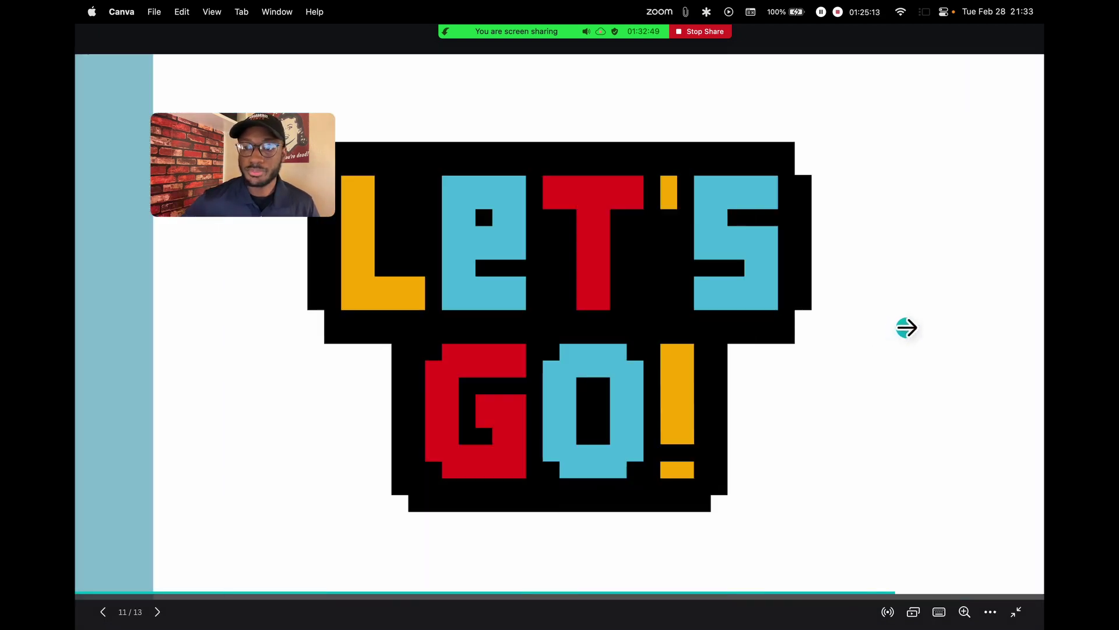
click(930, 327)
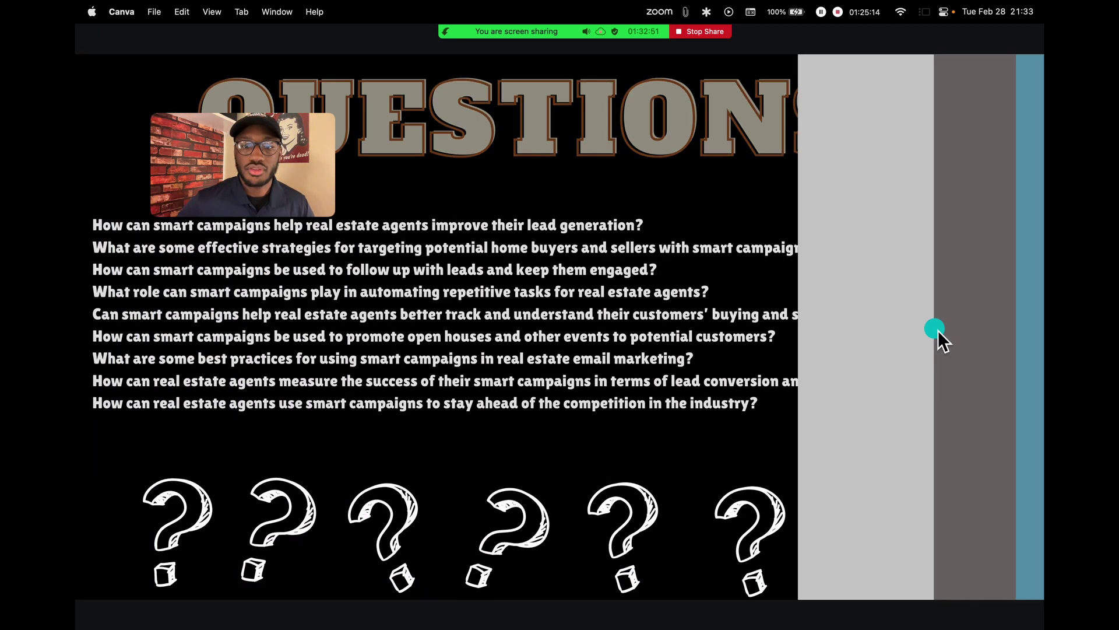
click(938, 328)
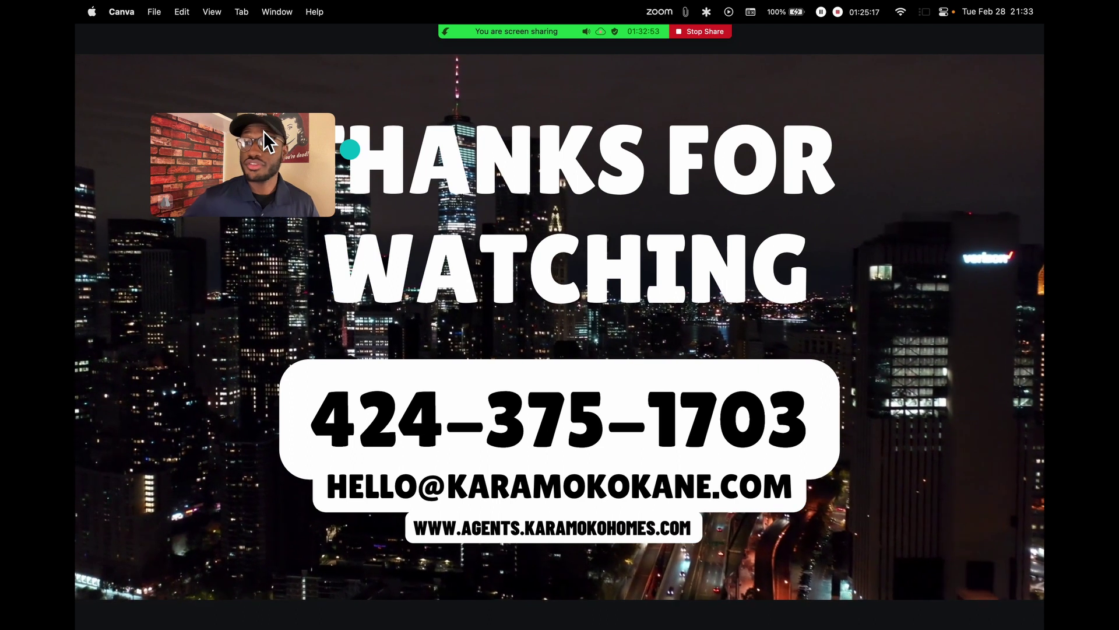